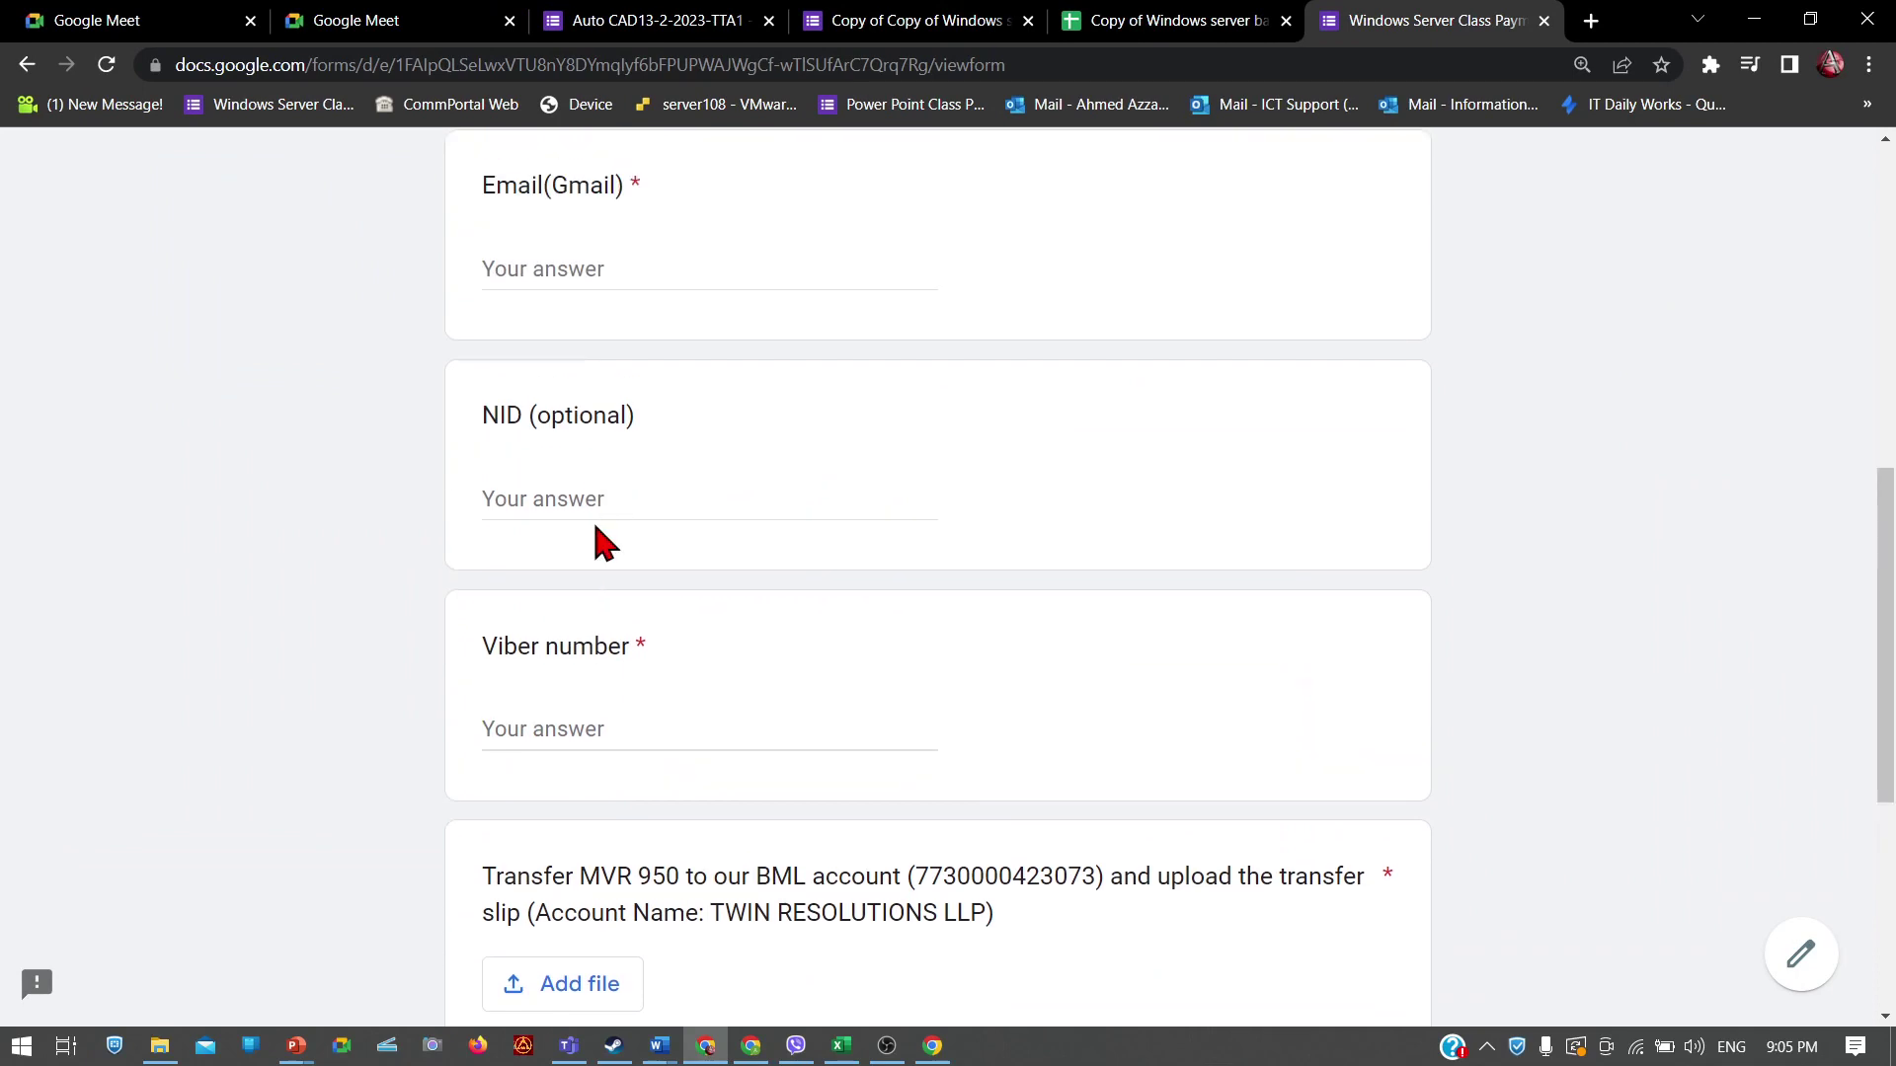
# Step: Review the payment form's email, NID, Viber number, transfer slip and comments questions
pyautogui.scroll(-2, 613, 575)
pyautogui.scroll(2, 609, 558)
pyautogui.click(533, 270)
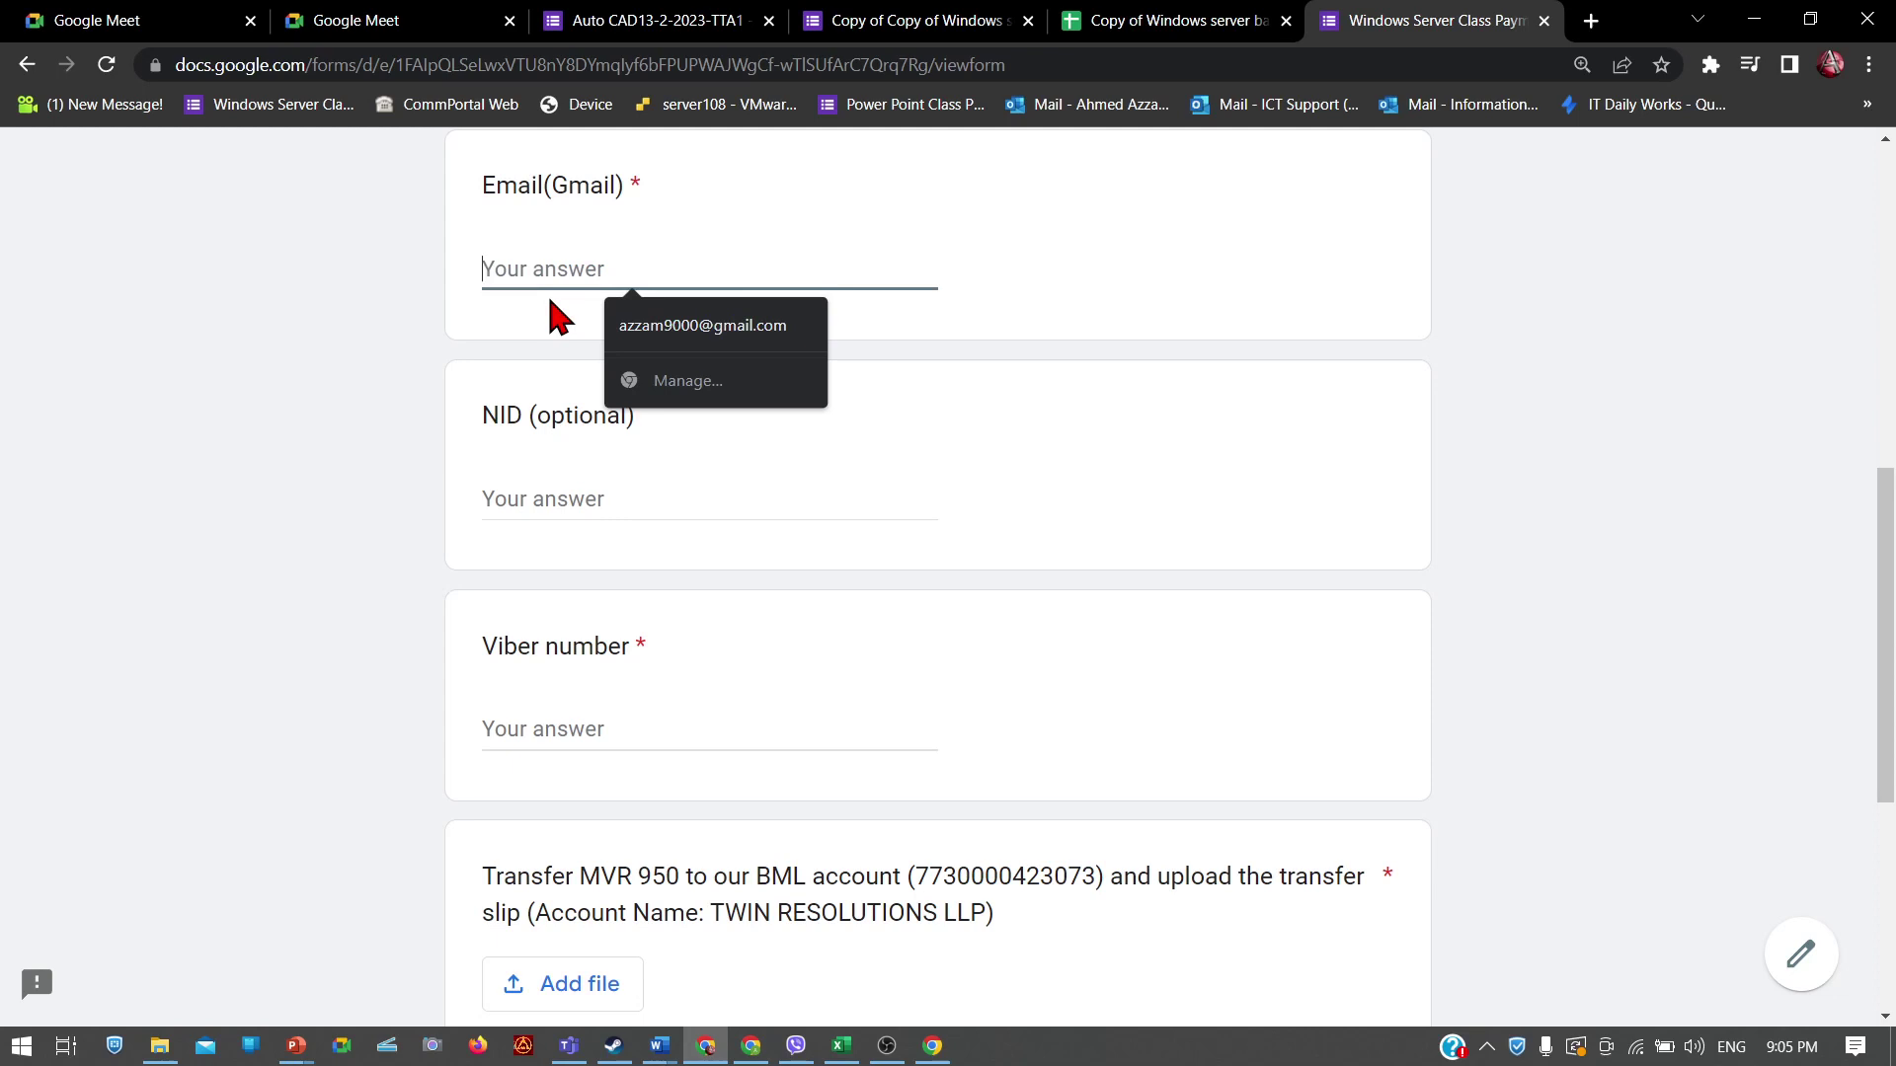
pyautogui.scroll(-1, 550, 301)
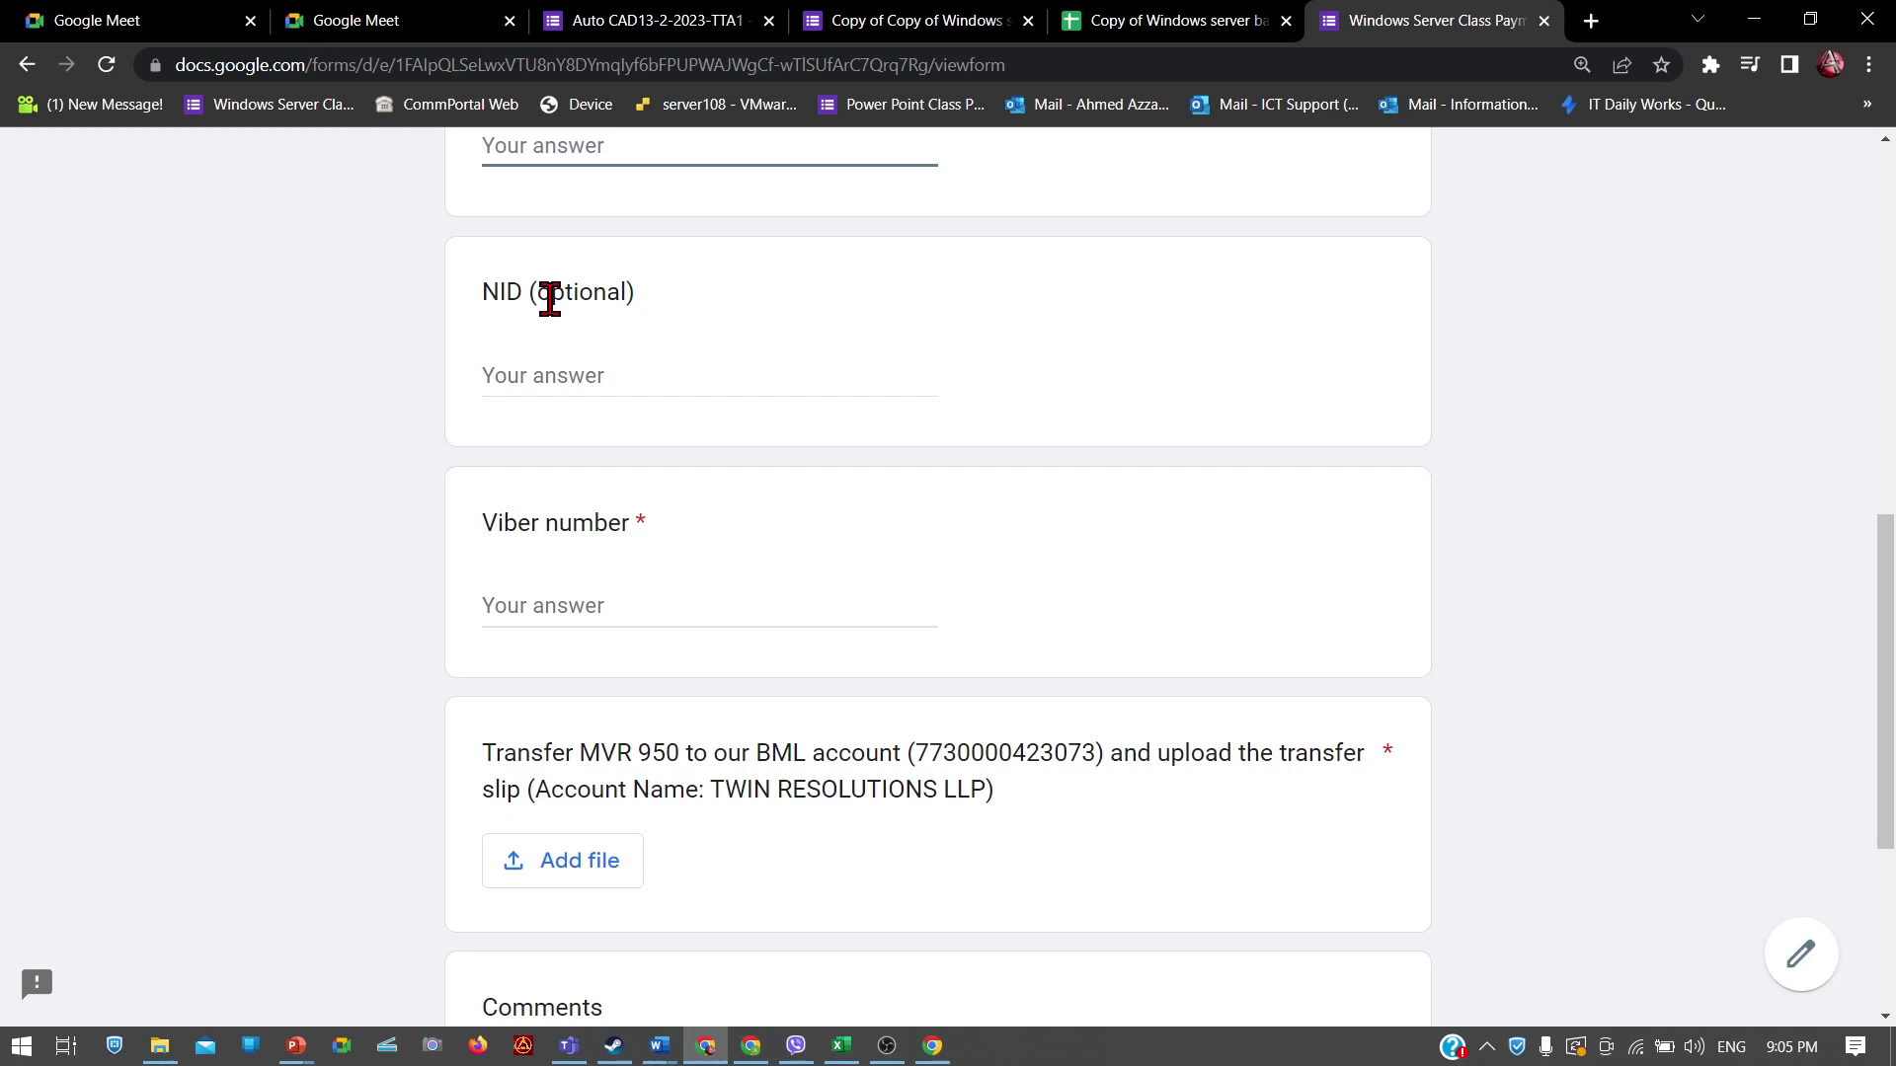
pyautogui.scroll(-2, 550, 302)
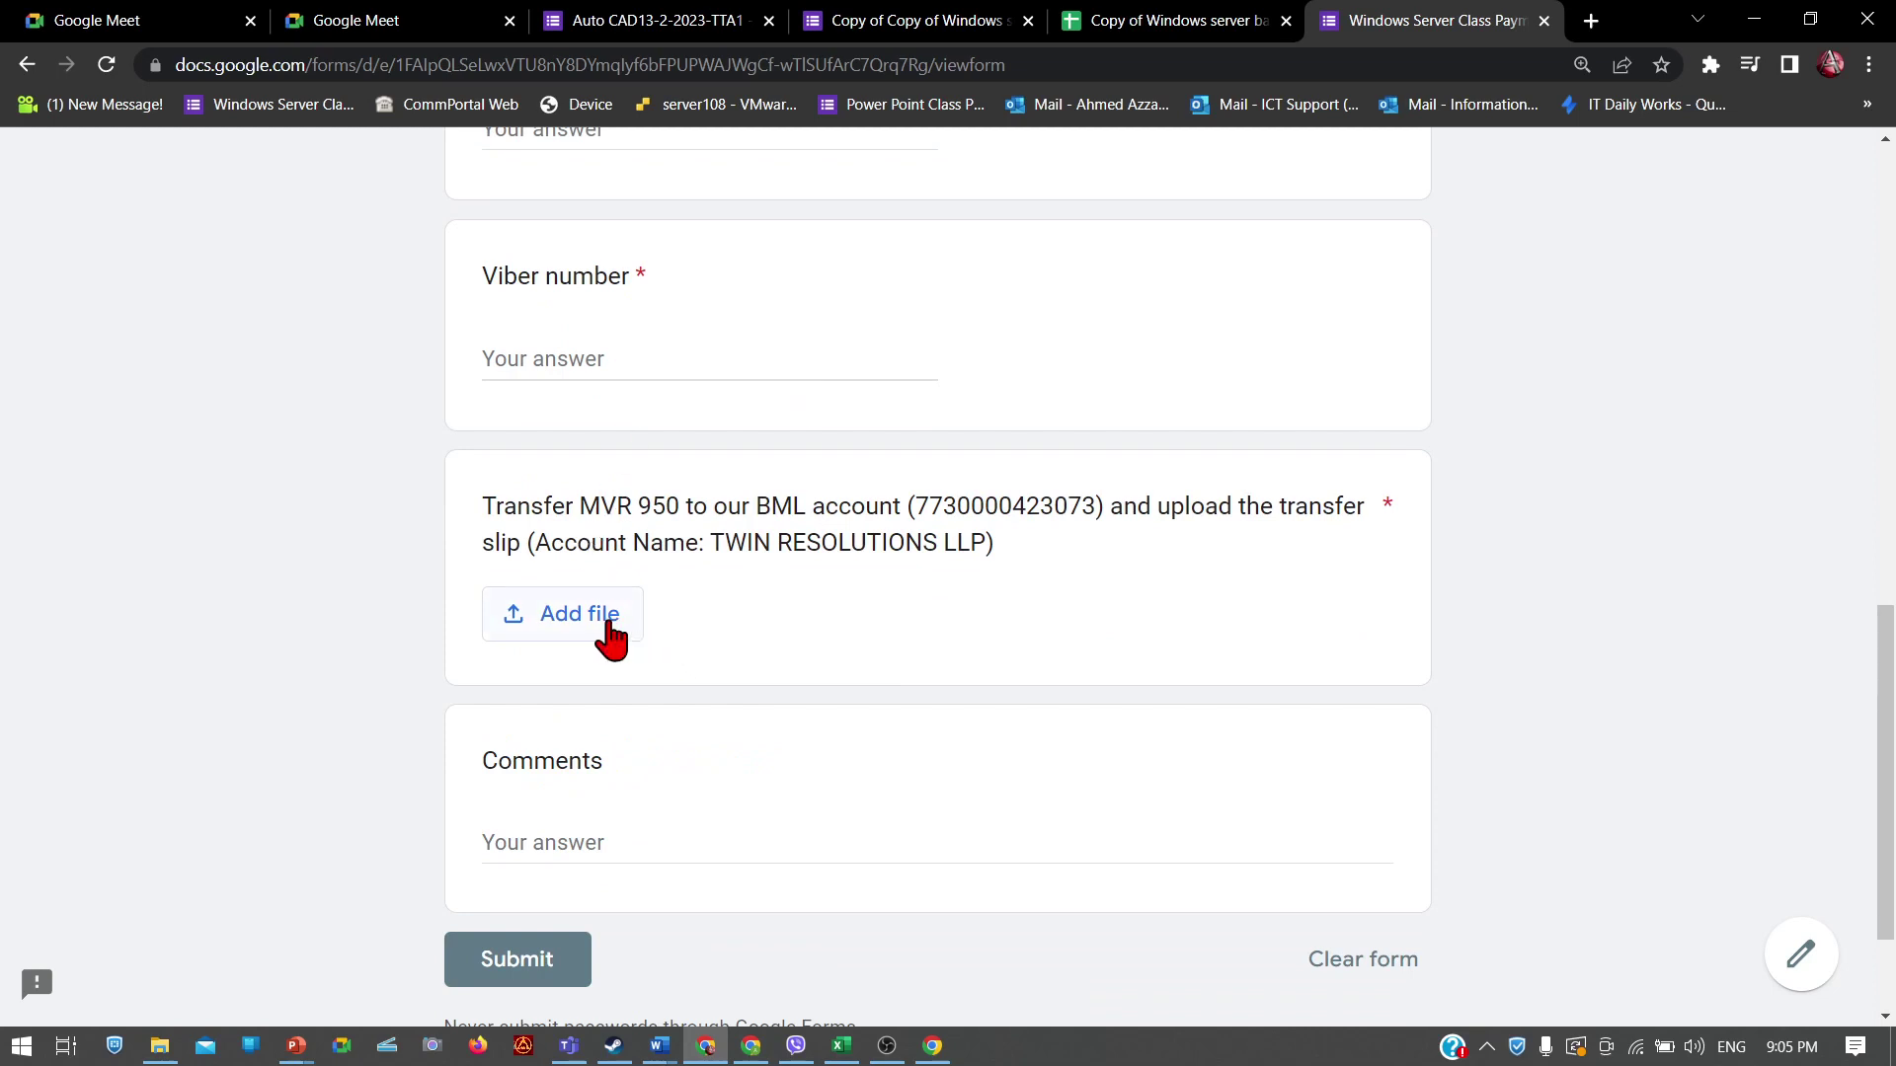
pyautogui.click(612, 844)
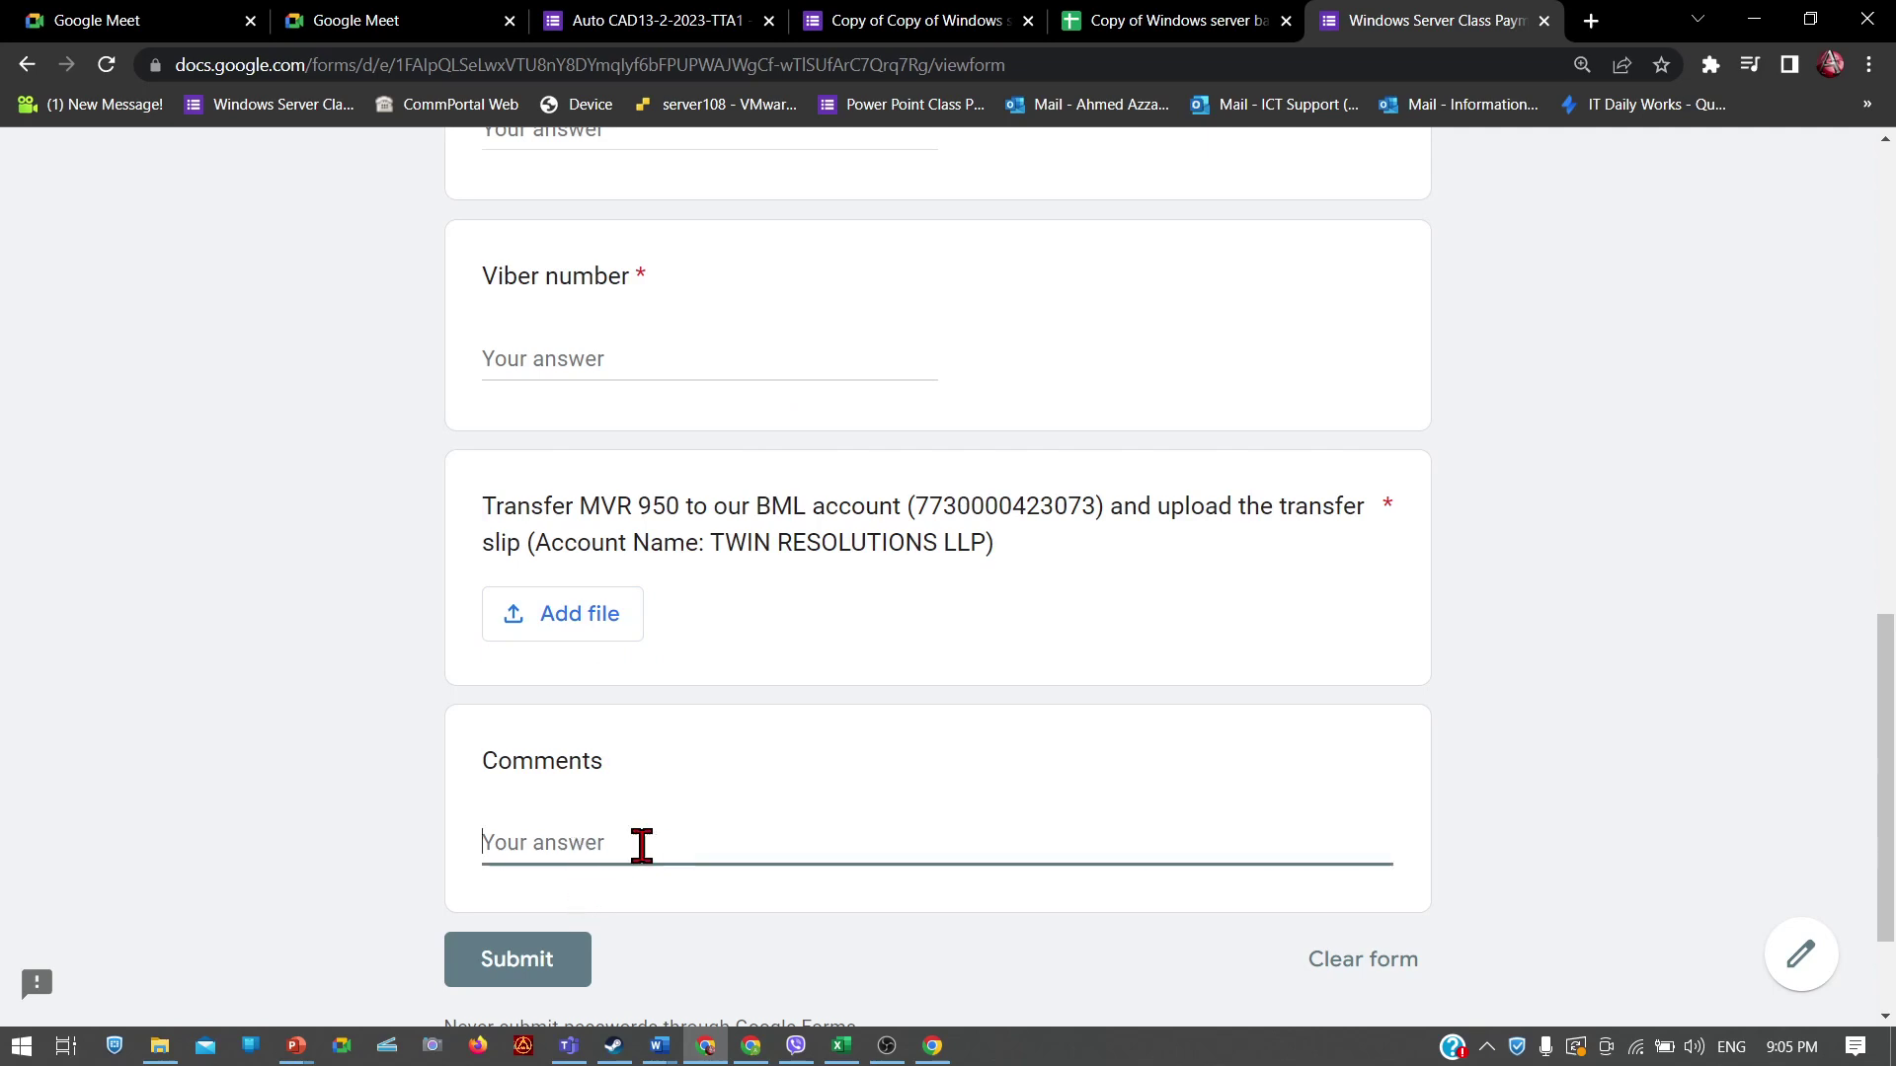
pyautogui.scroll(-2, 687, 825)
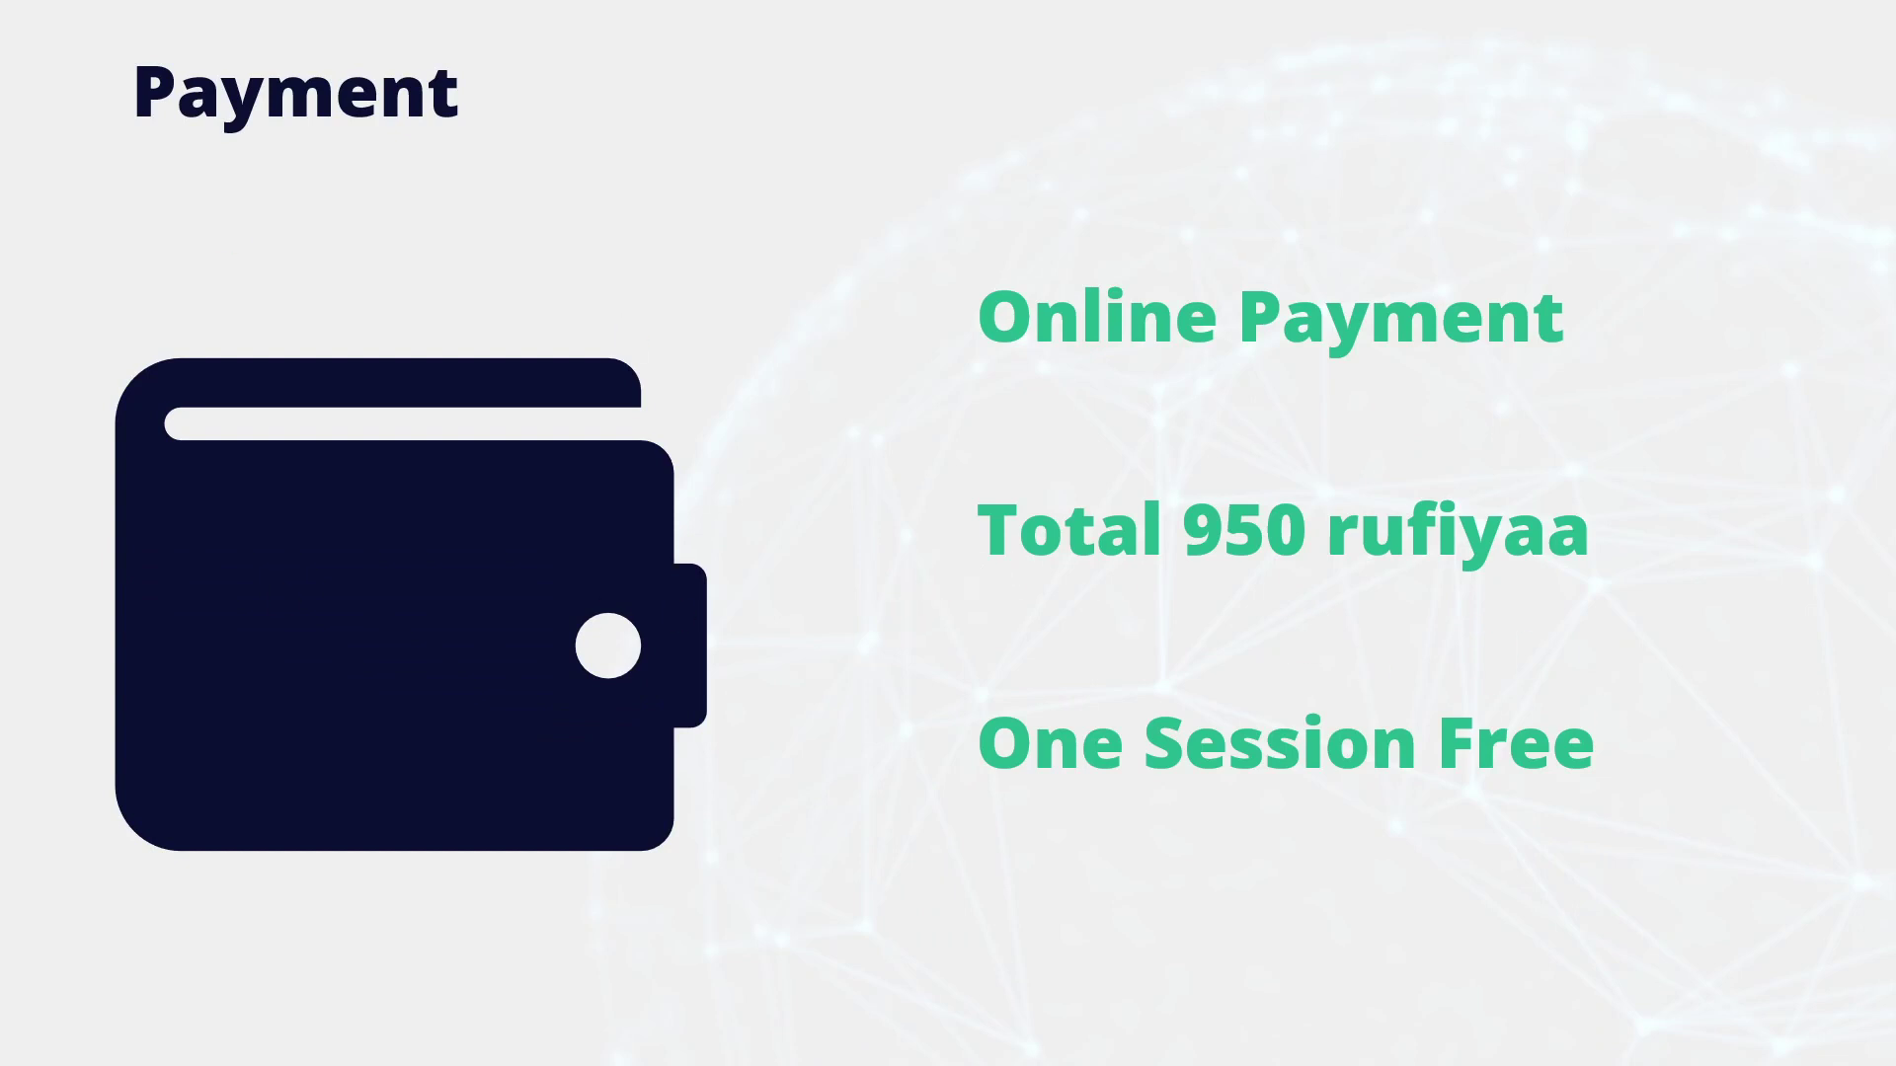
# Step: Advance the slide show from the Payment slide through the remaining slides and exit to the editing view
pyautogui.click(1181, 444)
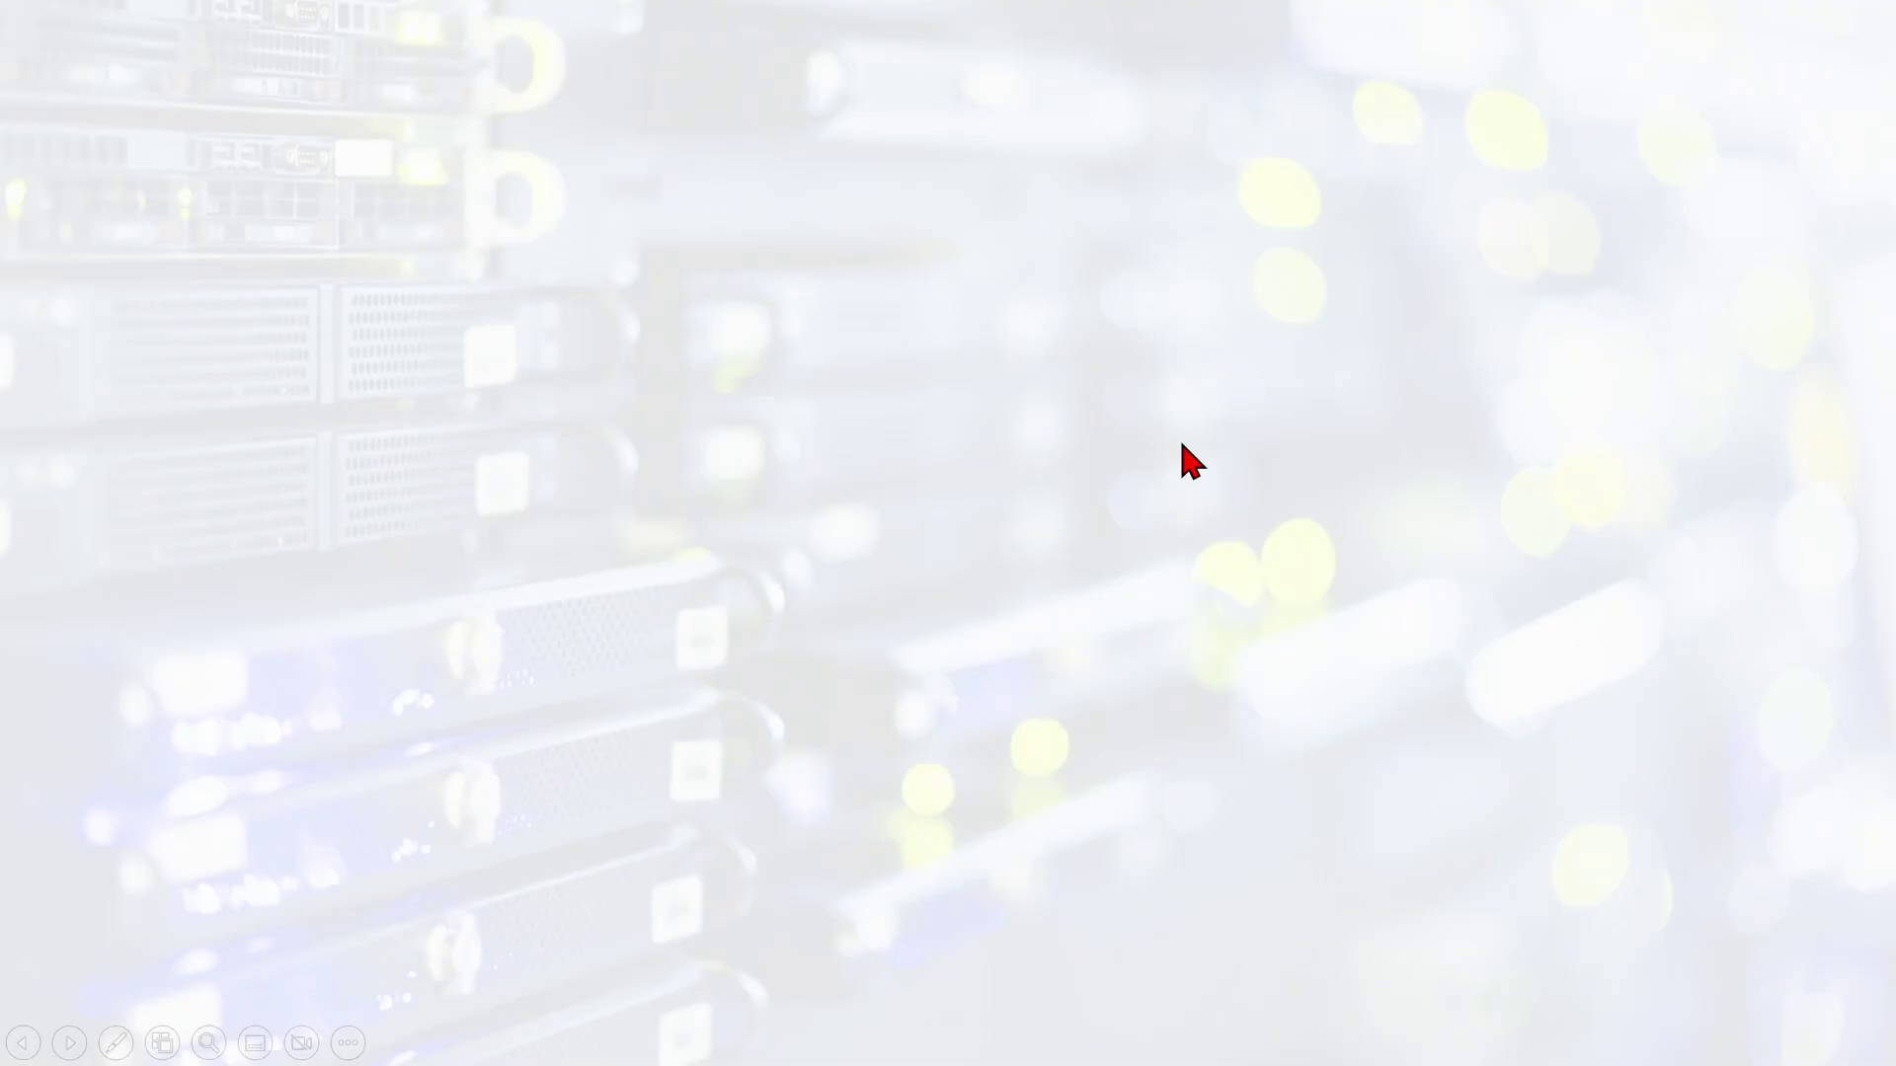
pyautogui.click(1182, 444)
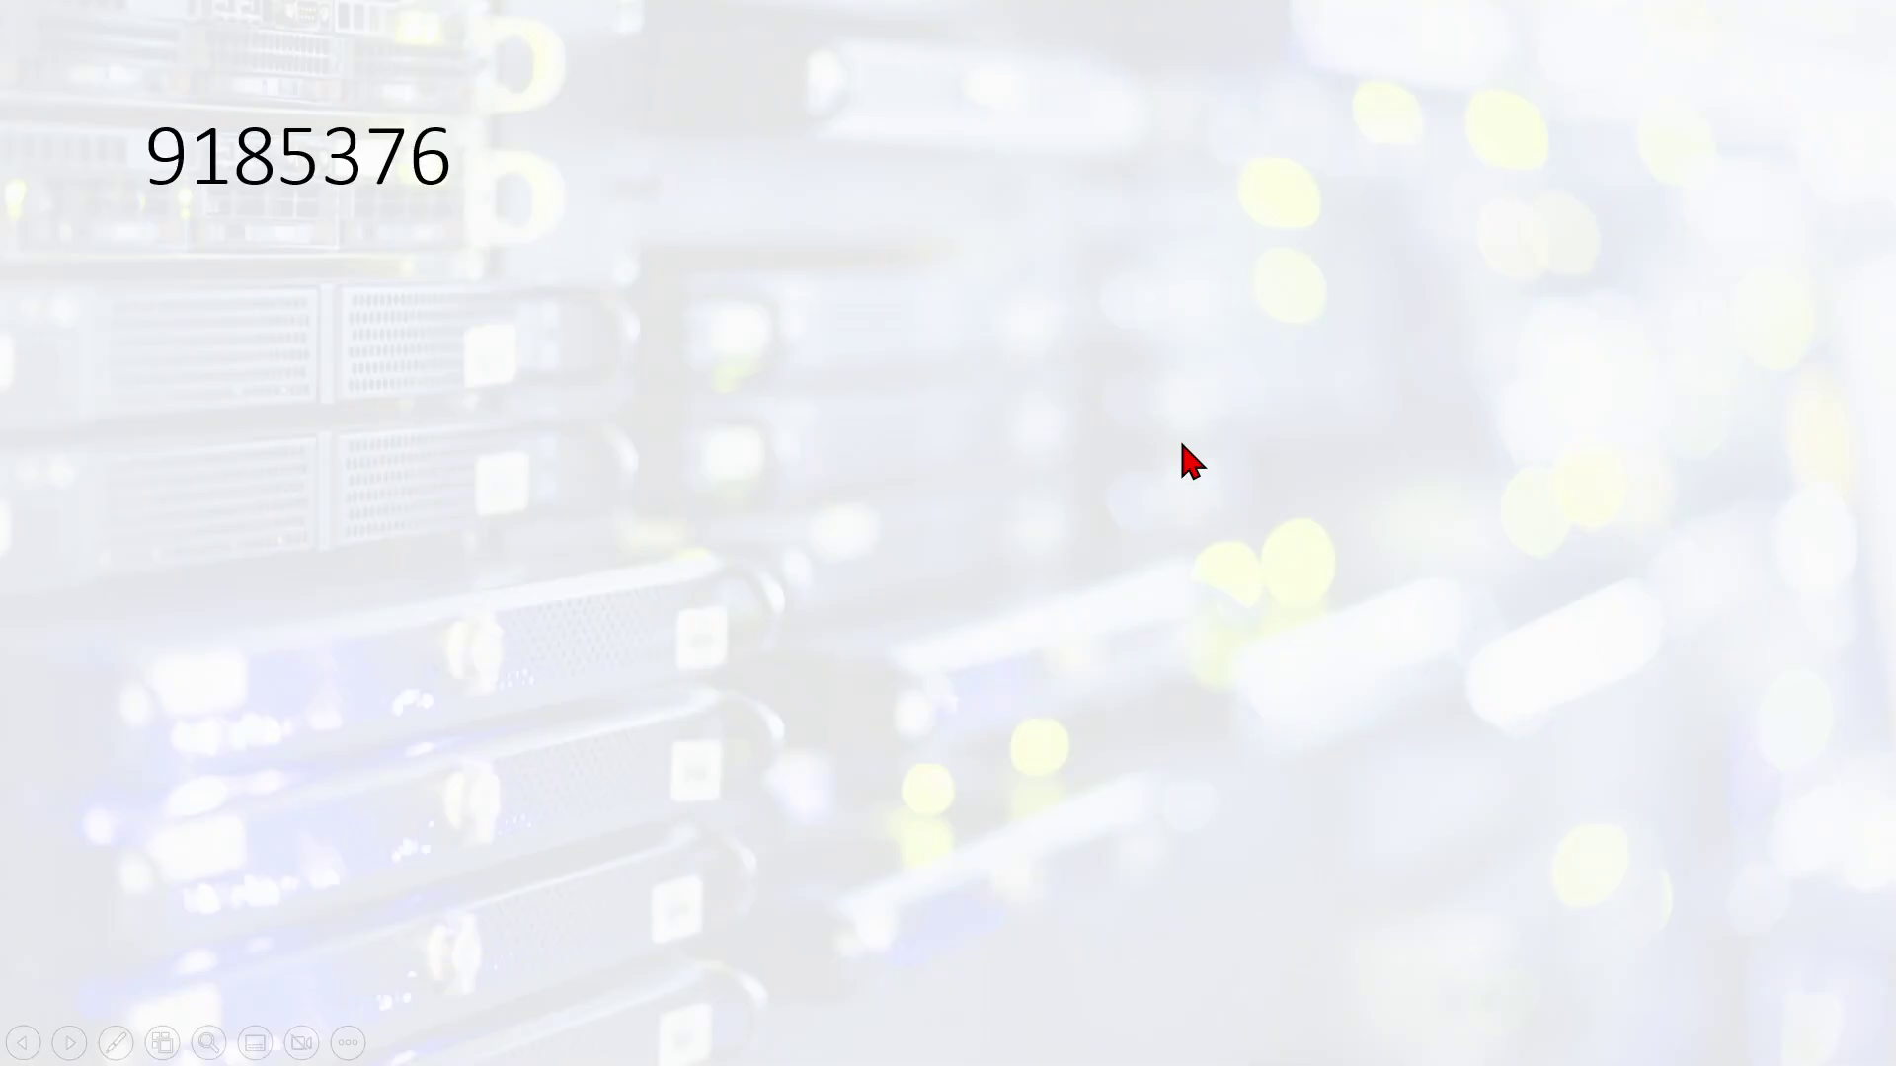
pyautogui.click(1182, 445)
pyautogui.click(1183, 446)
pyautogui.click(211, 184)
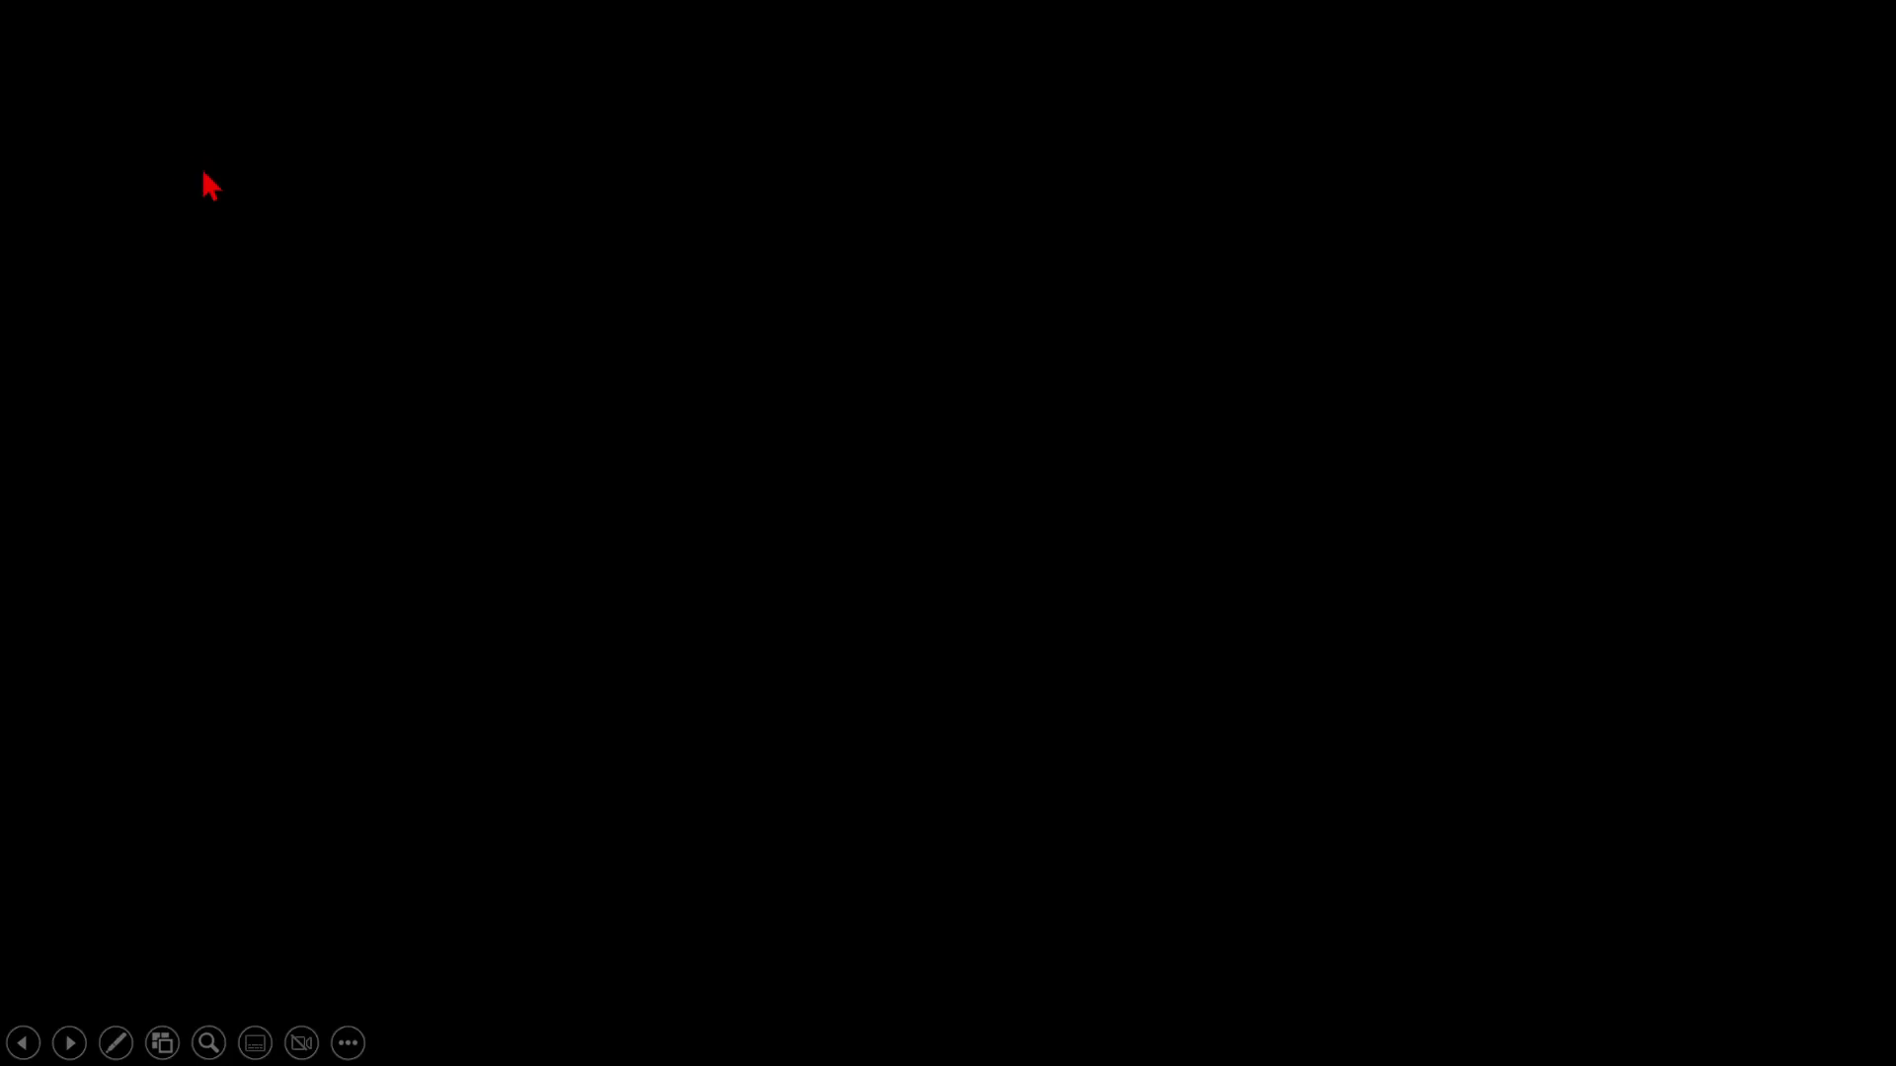
pyautogui.click(211, 185)
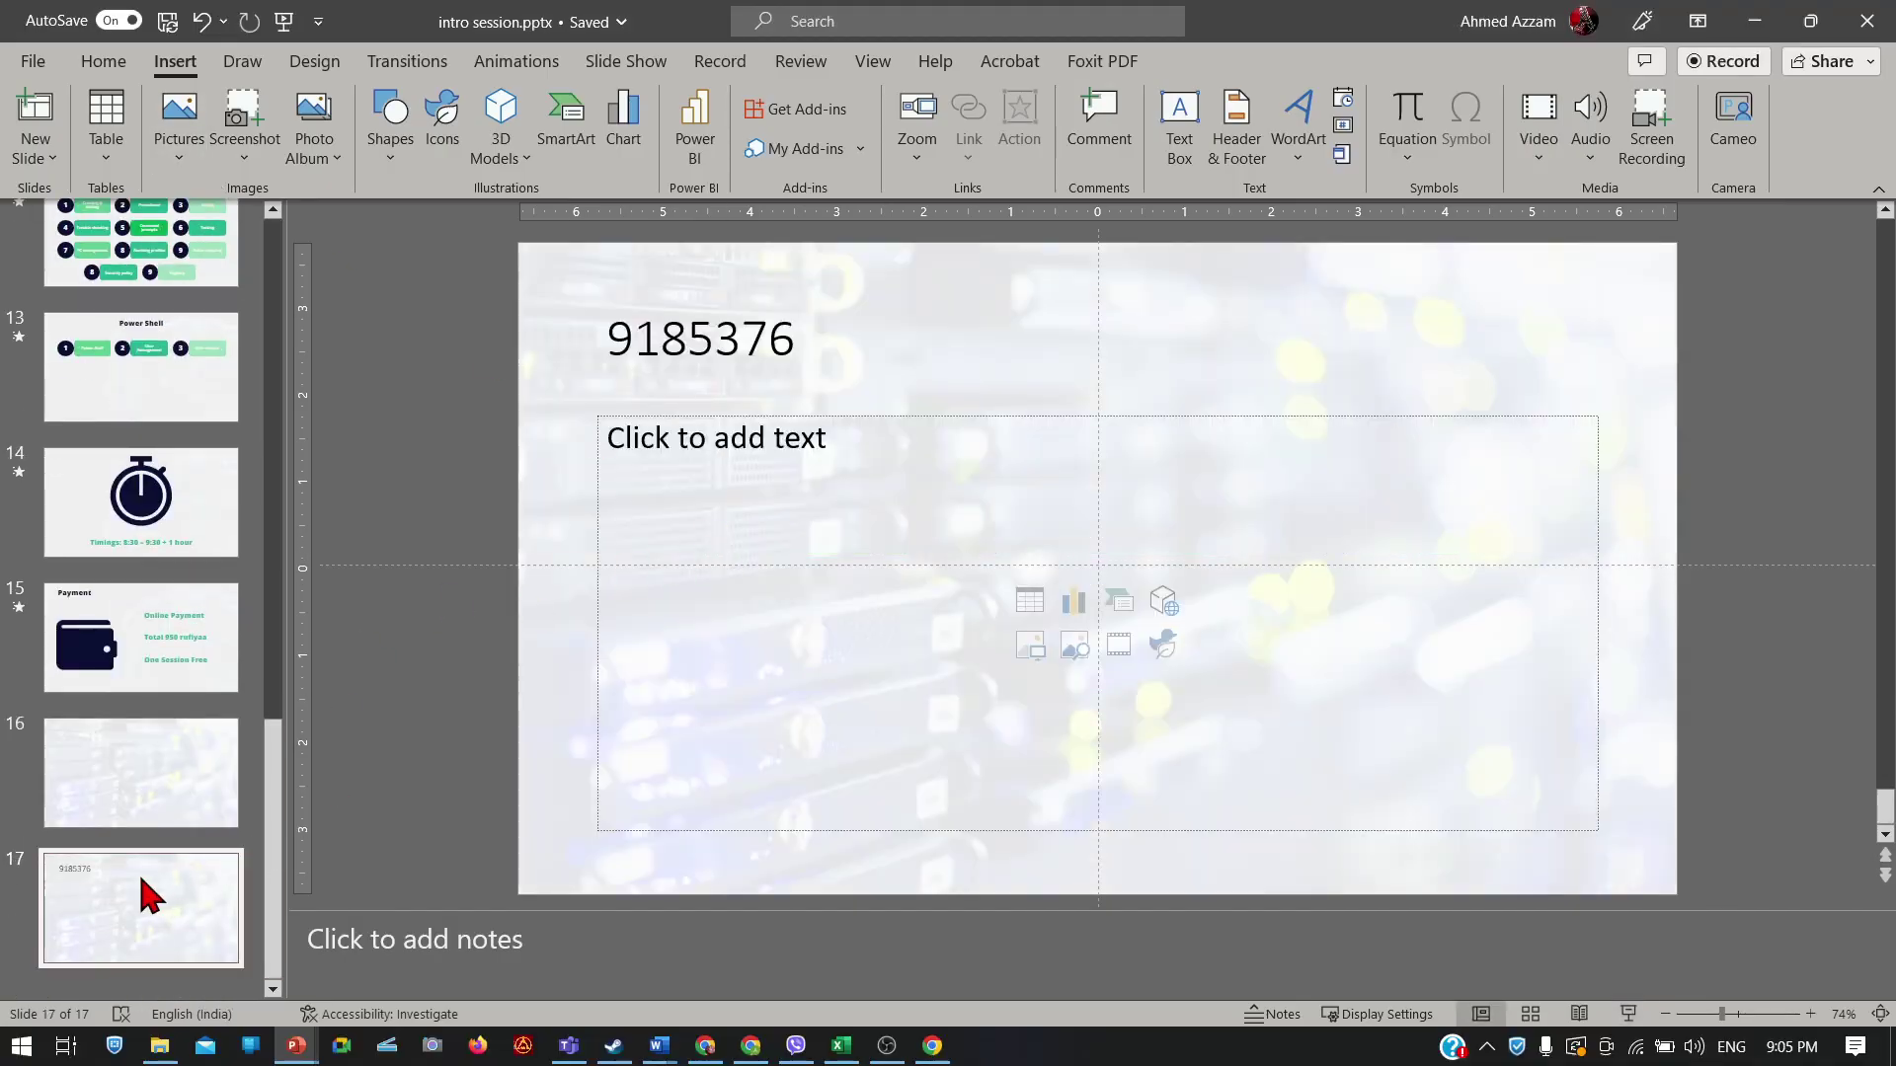
# Step: Enlarge the phone number title on slide 17 to 86 pt and centre its text
pyautogui.click(782, 377)
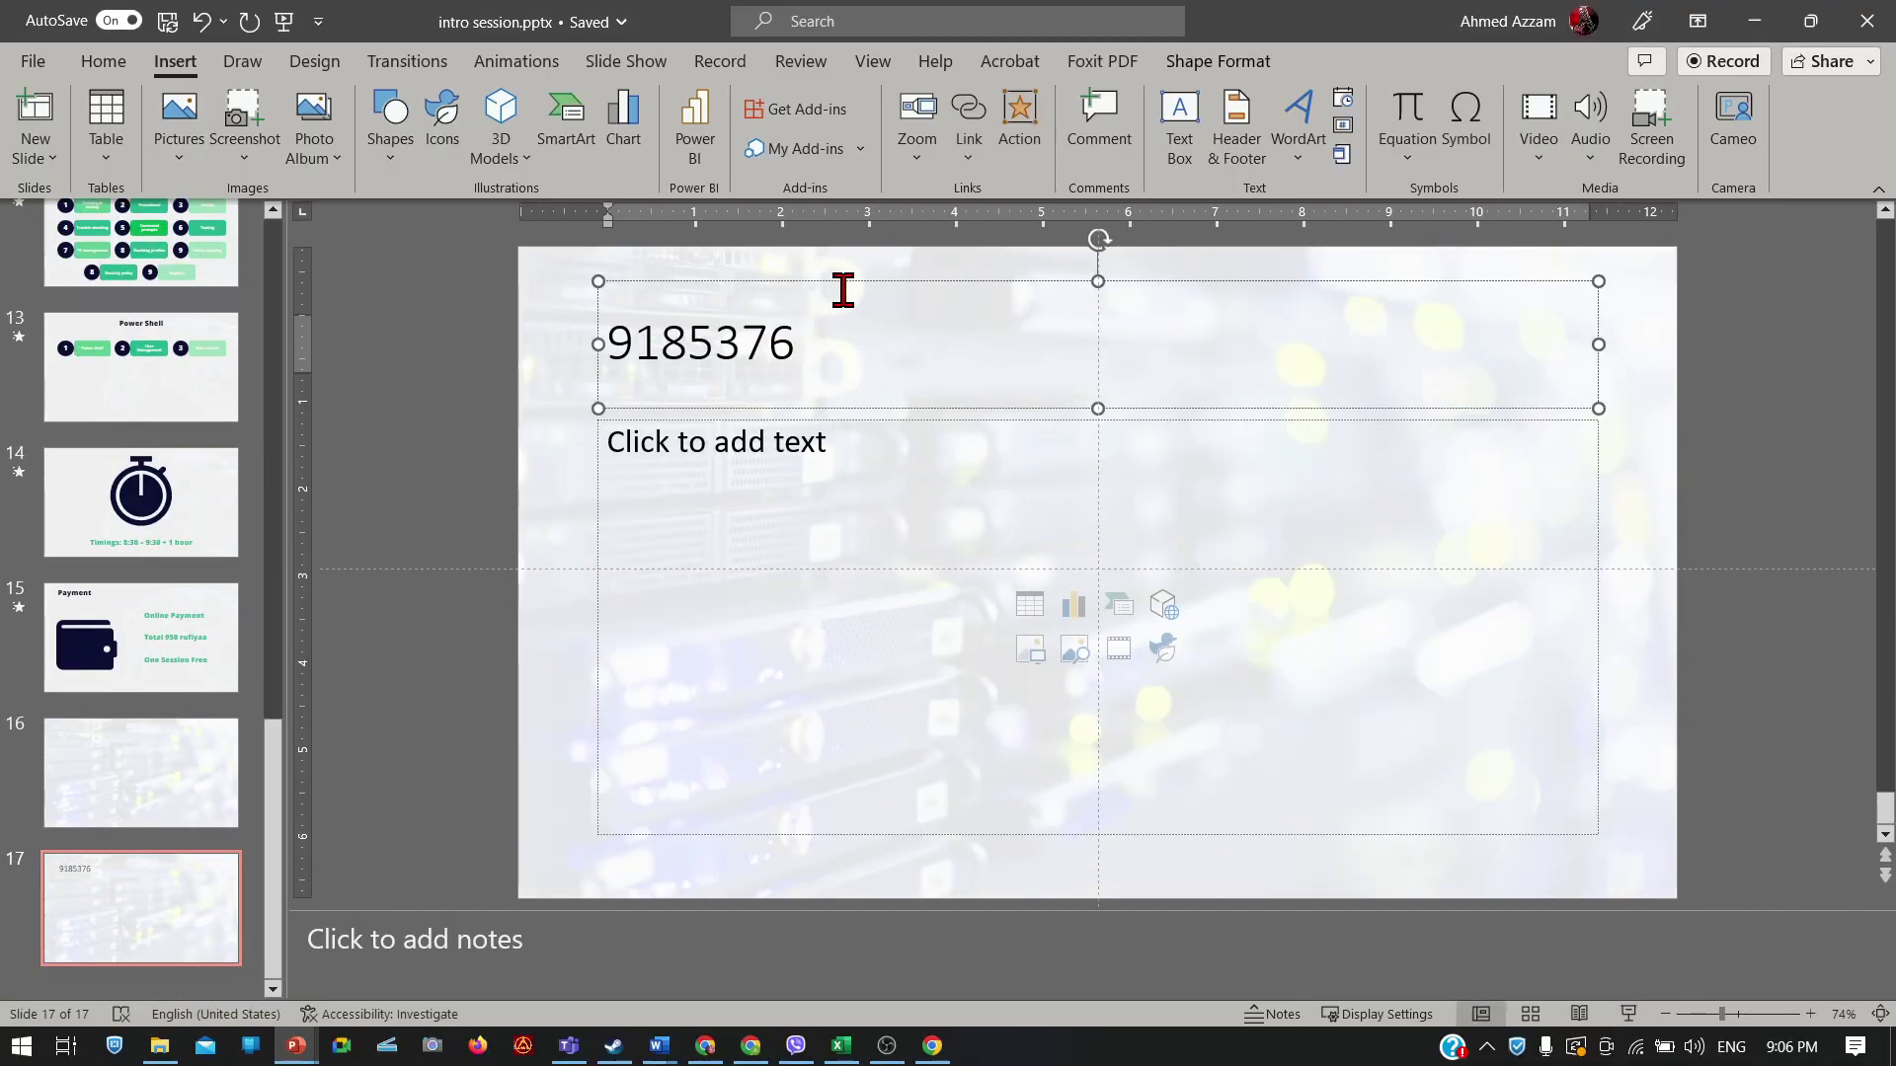
pyautogui.click(110, 64)
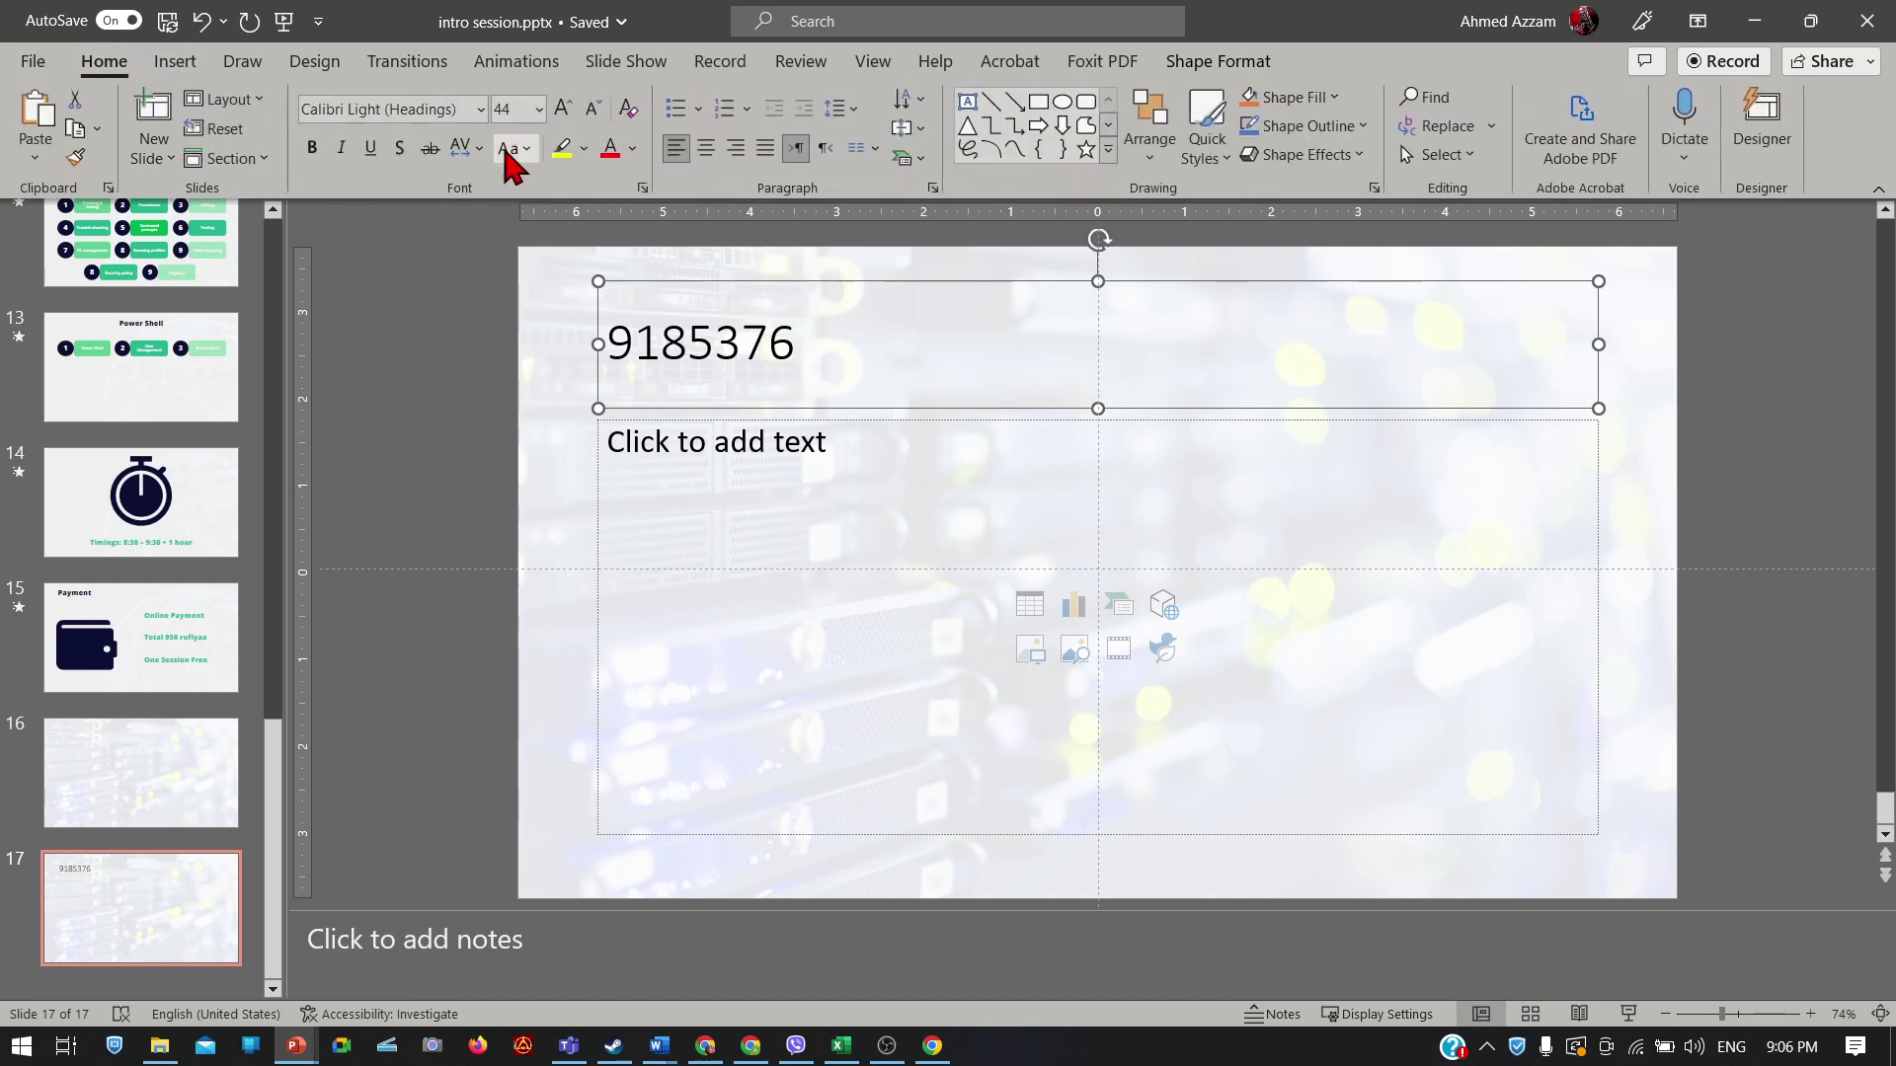
pyautogui.click(563, 107)
pyautogui.click(563, 107)
pyautogui.click(563, 106)
pyautogui.click(563, 106)
pyautogui.click(563, 107)
pyautogui.click(563, 107)
pyautogui.click(563, 107)
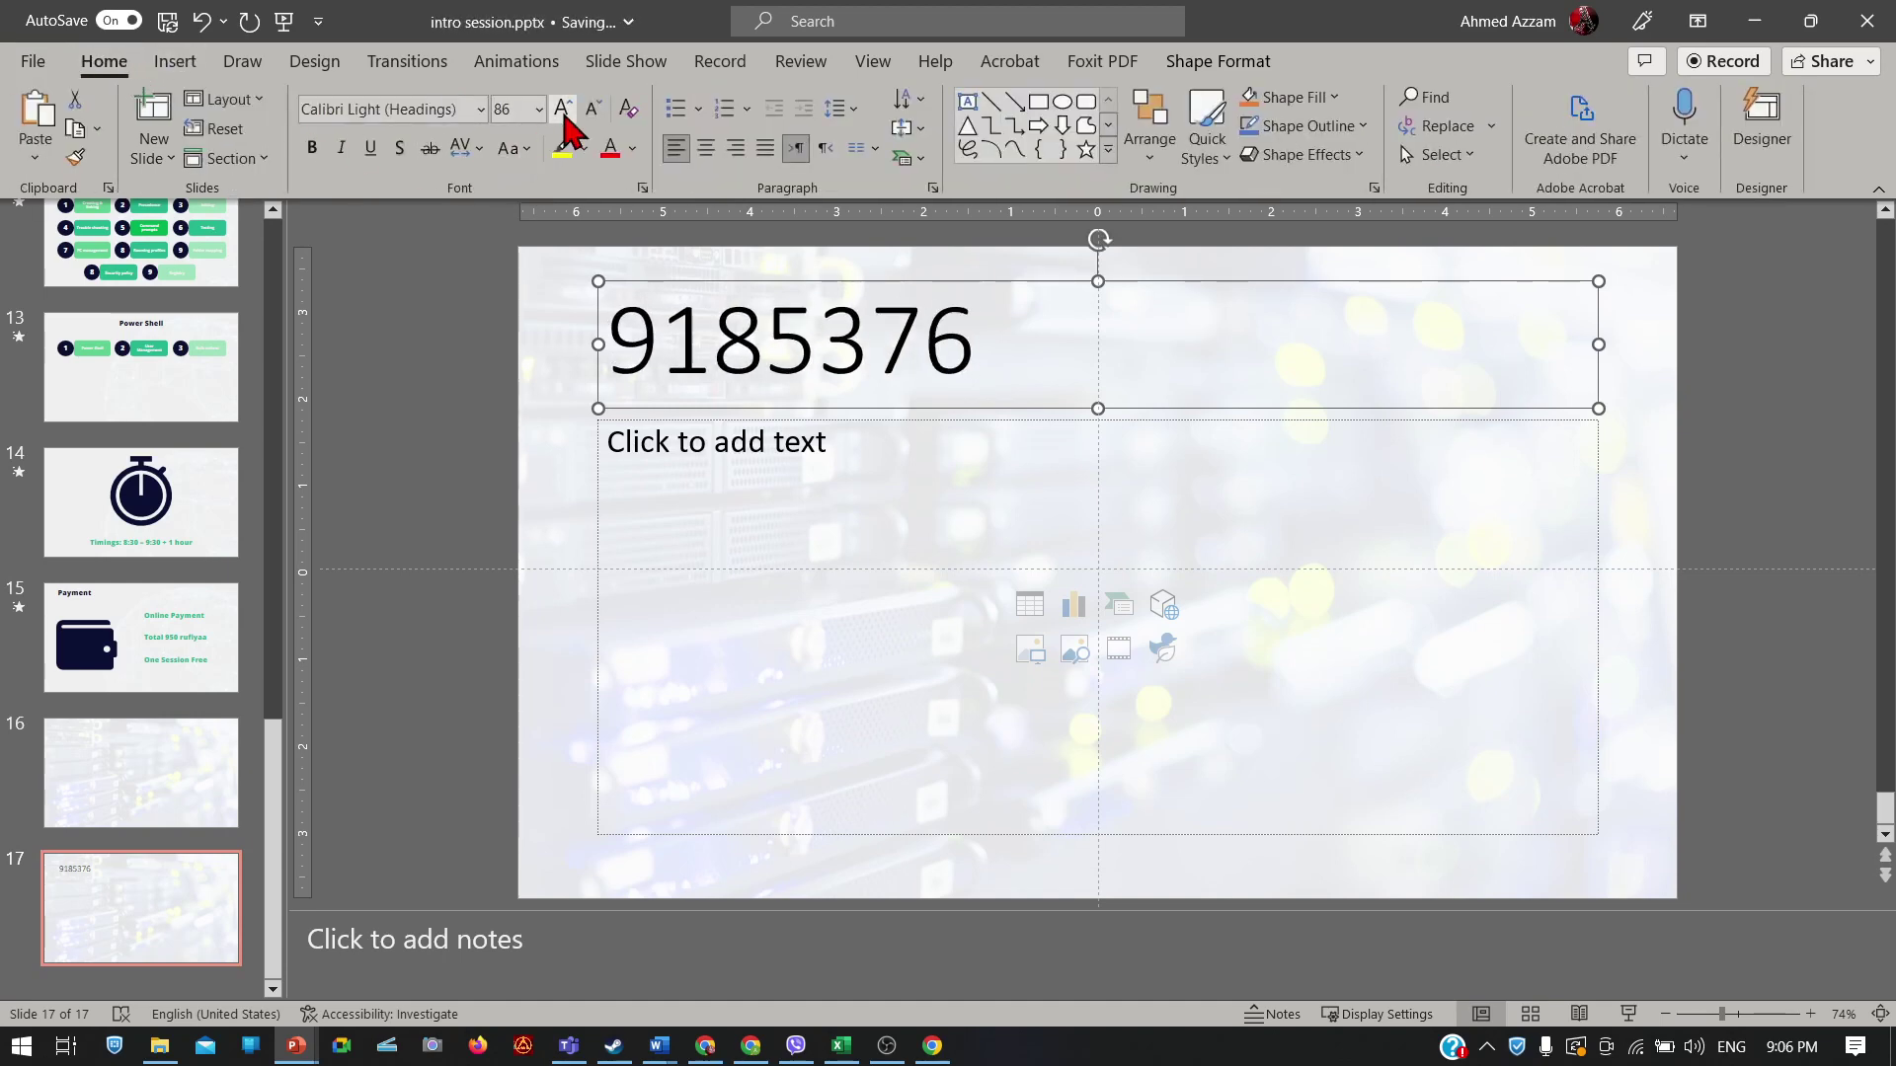
pyautogui.click(713, 148)
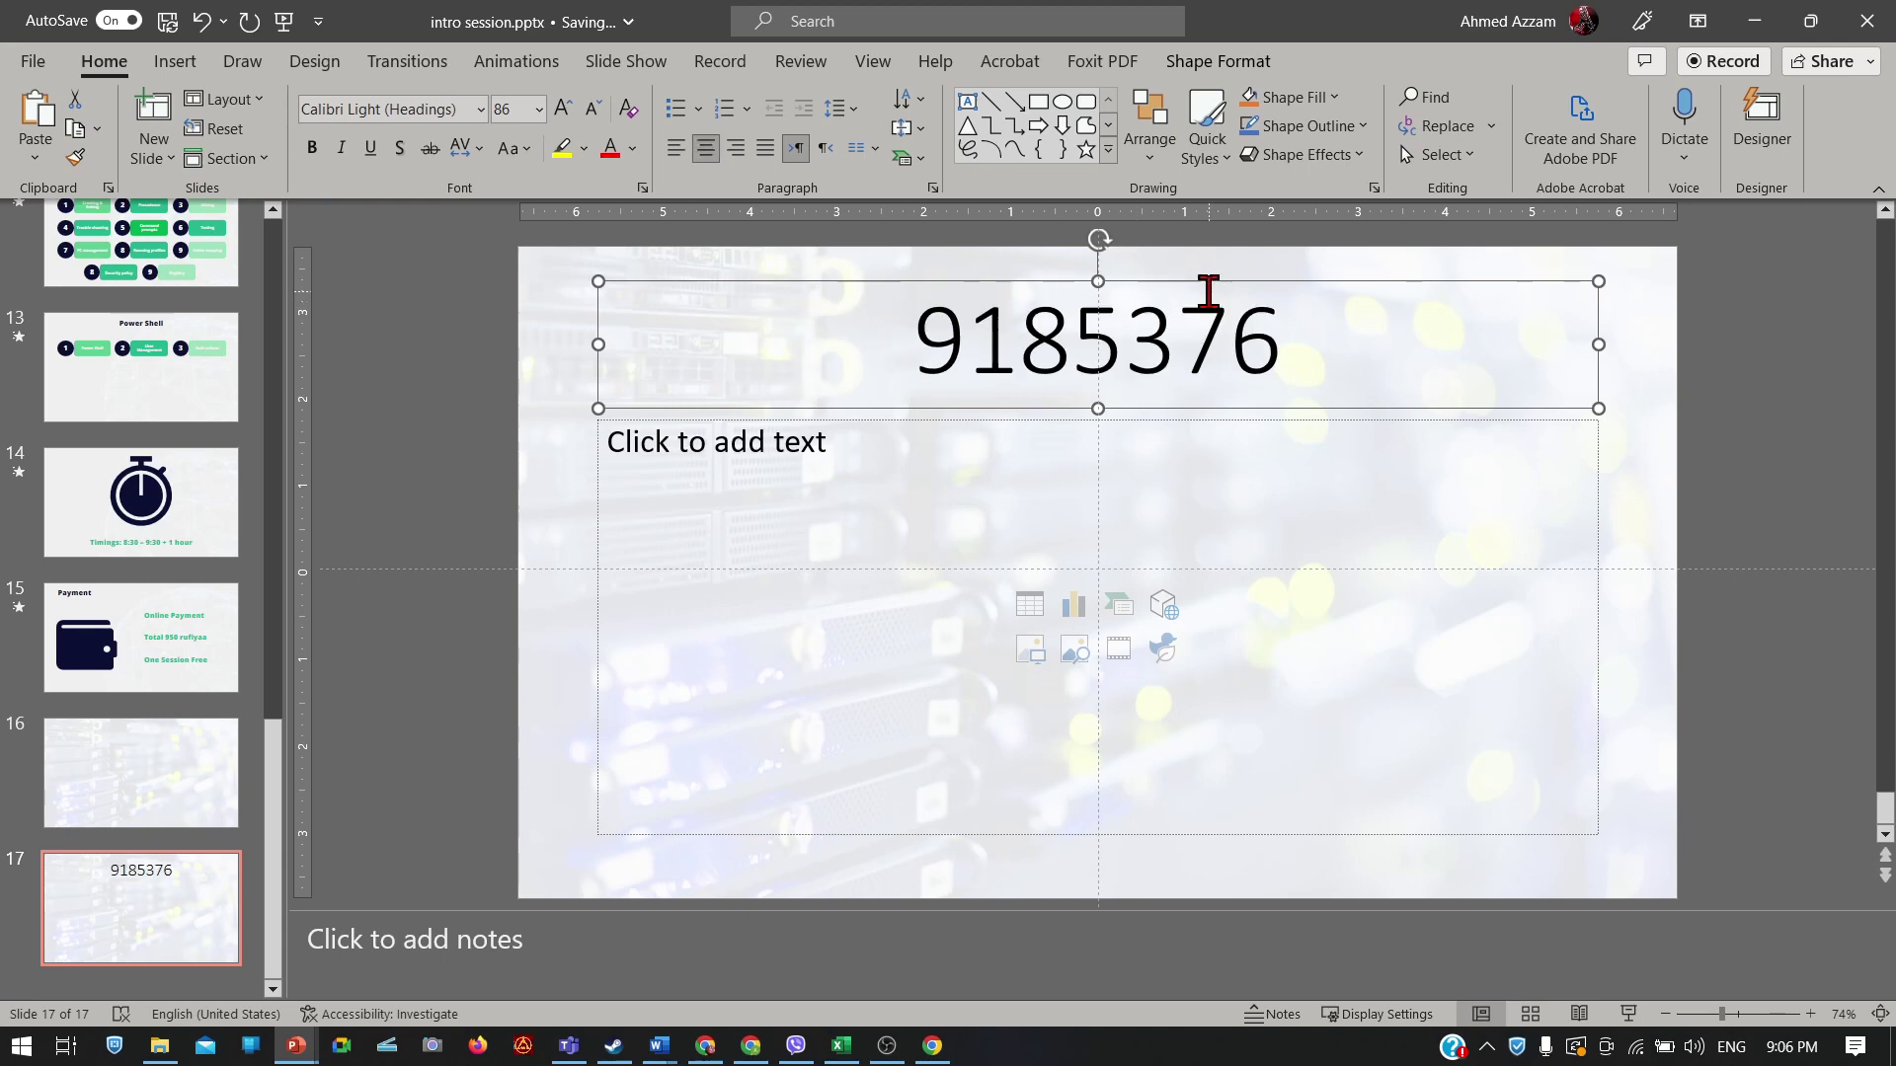
# Step: Move the phone number title to the middle of the slide and delete the empty content placeholder
pyautogui.moveTo(1188, 286); pyautogui.dragTo(1165, 474)
pyautogui.click(1206, 415)
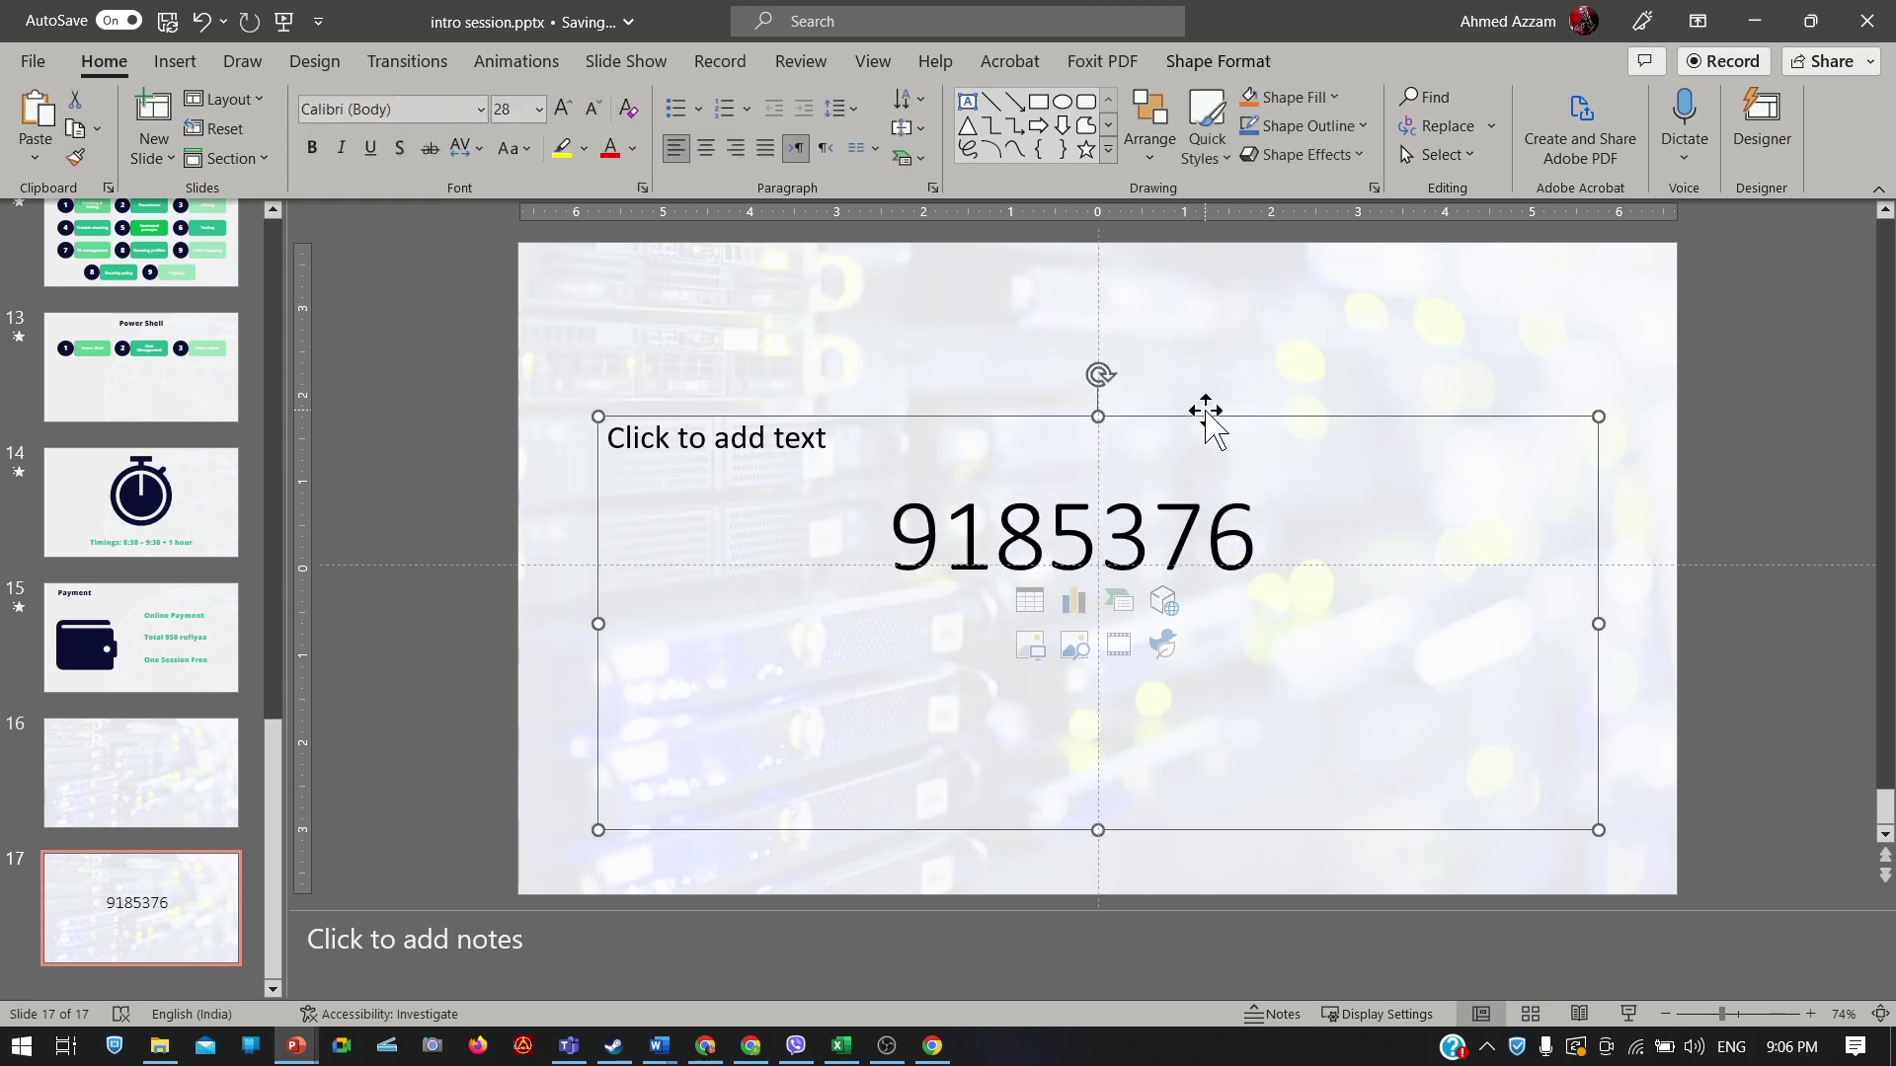
pyautogui.press('Delete')
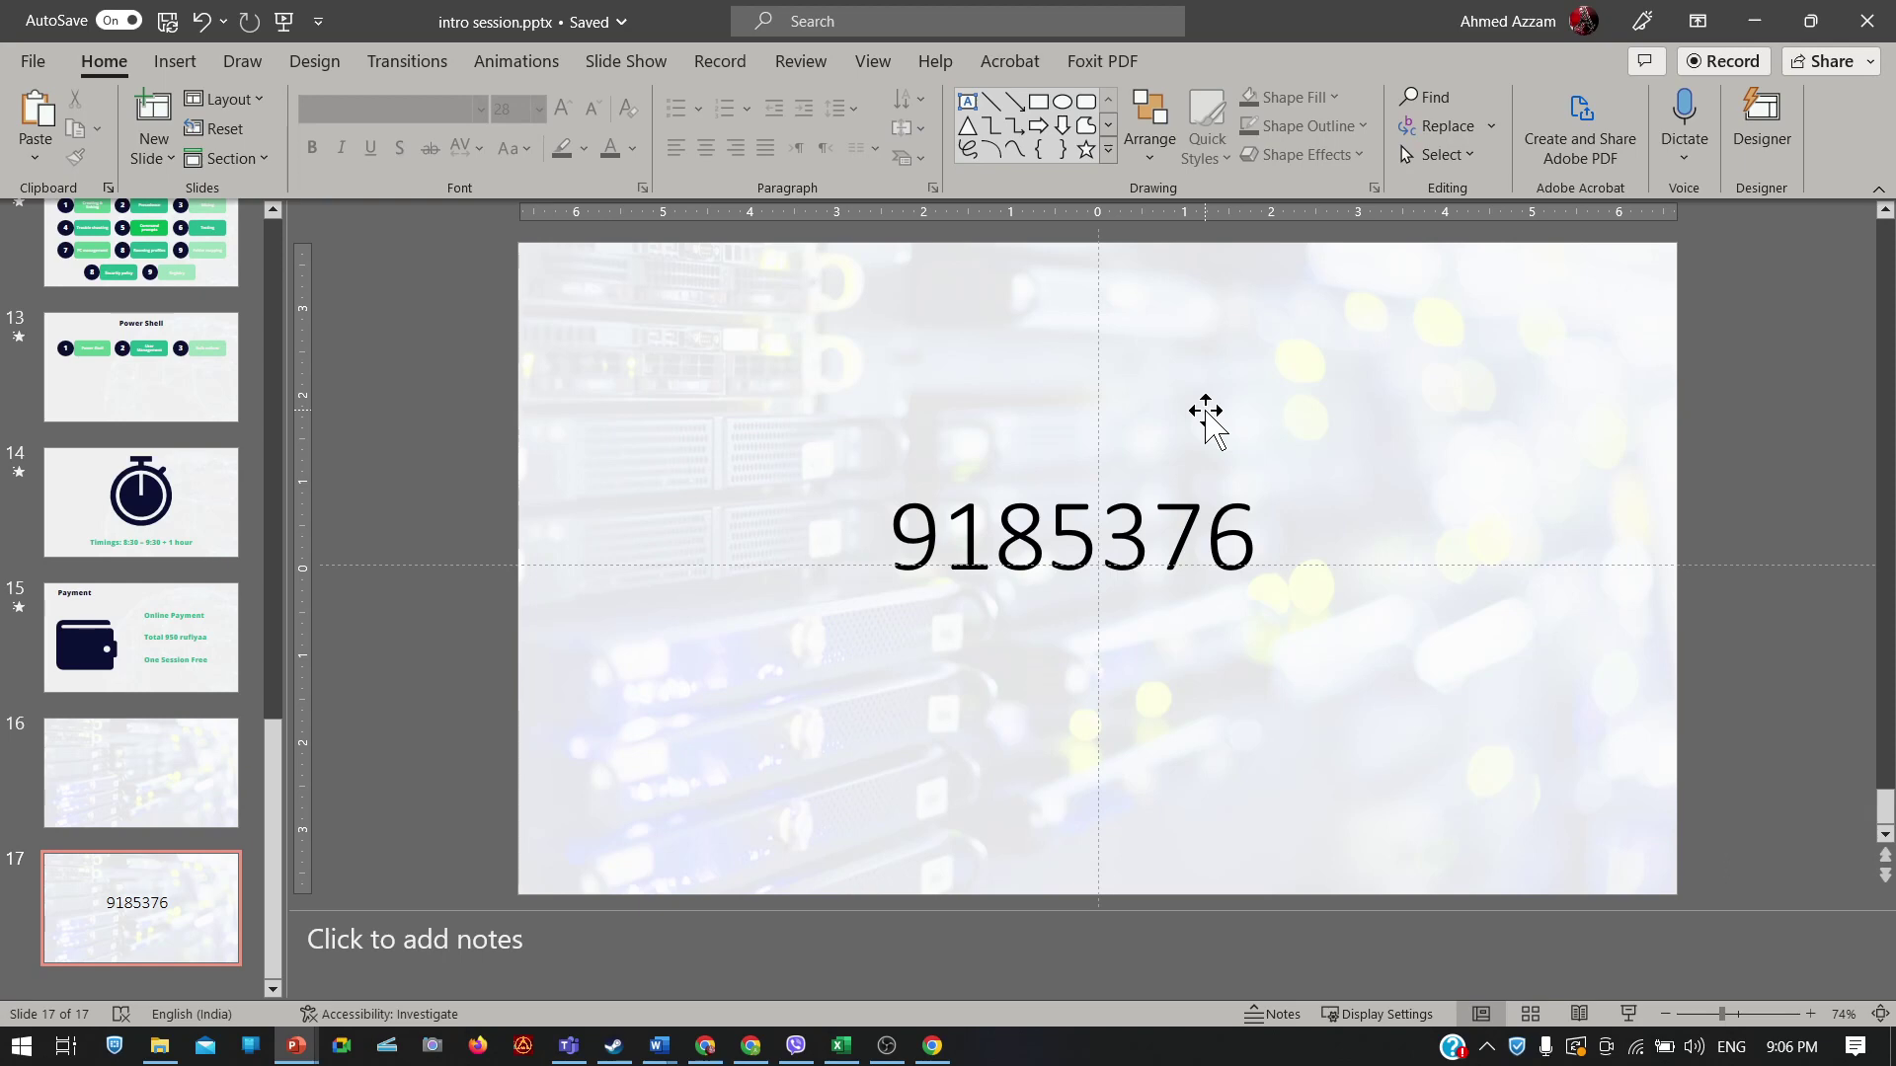
# Step: Reorder the slides so that the blank slide 16 comes after the phone number slide
pyautogui.click(158, 756)
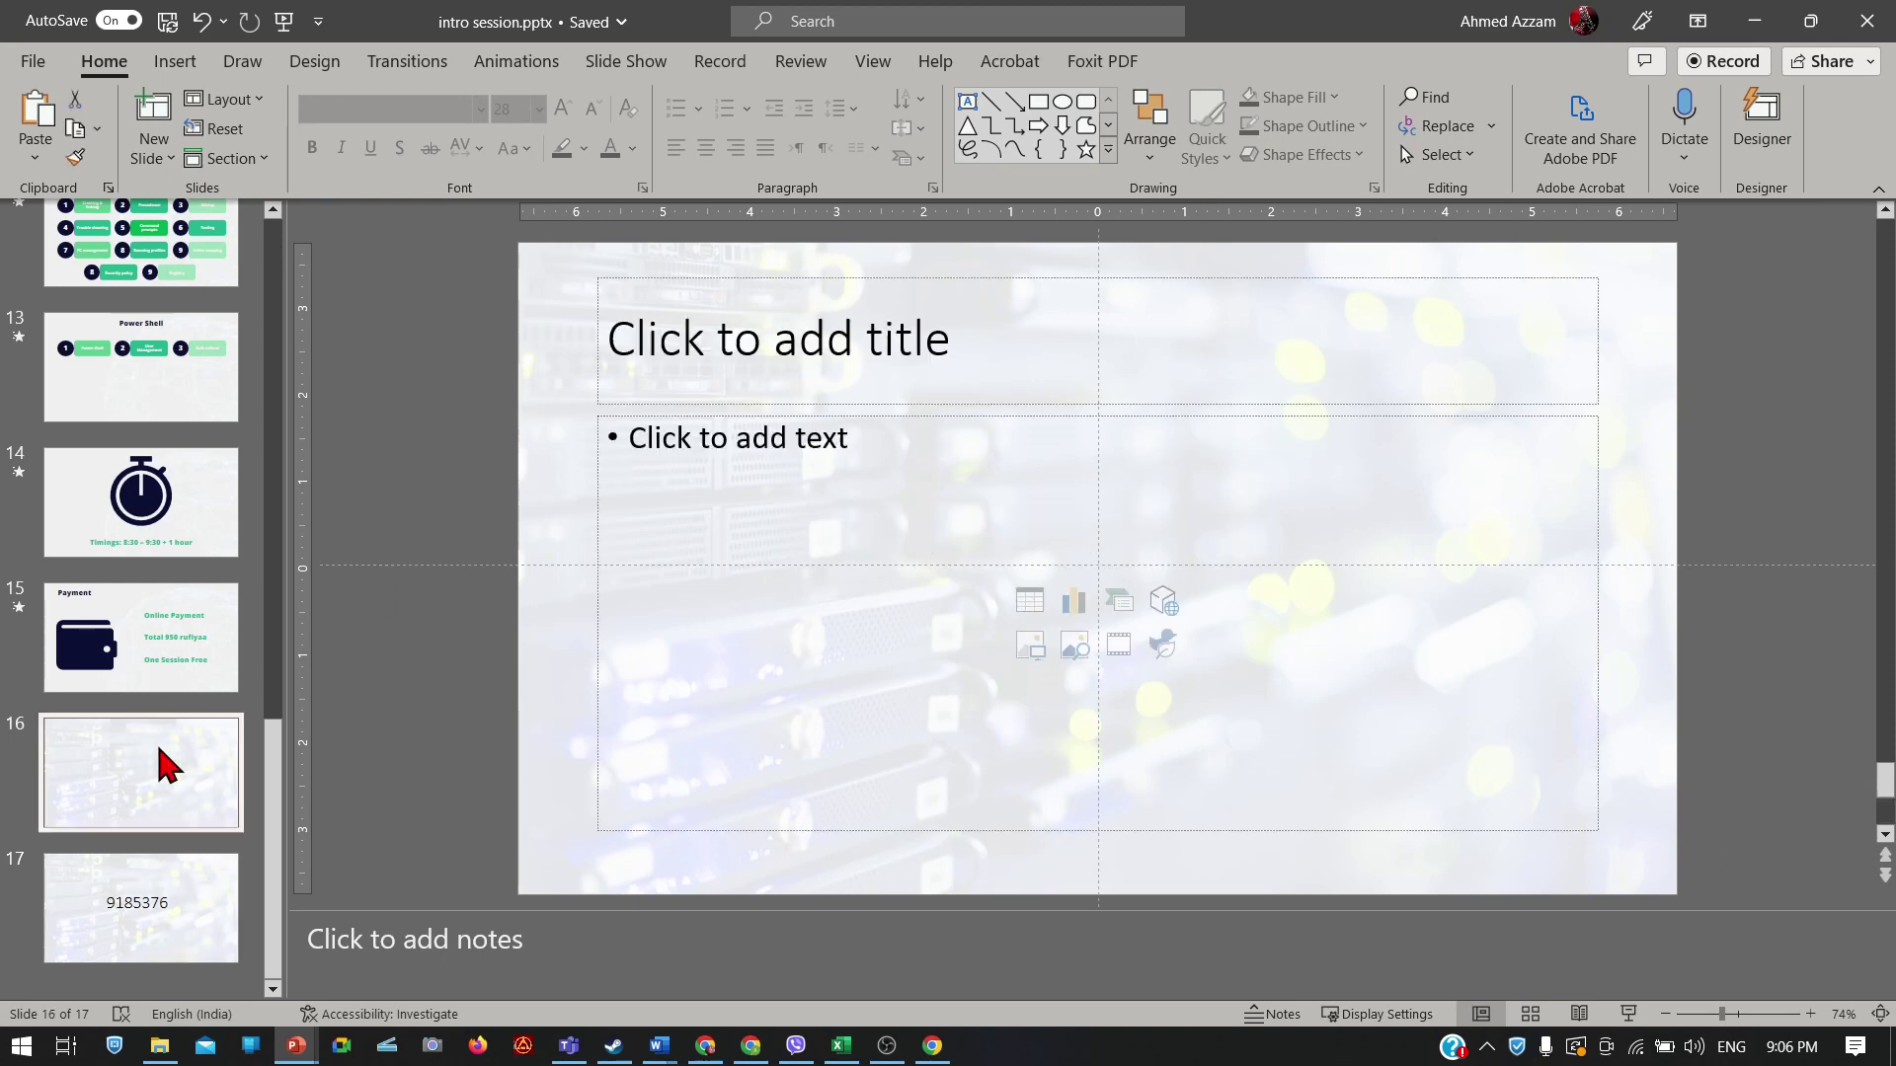
pyautogui.moveTo(163, 766); pyautogui.dragTo(227, 825)
pyautogui.click(227, 824)
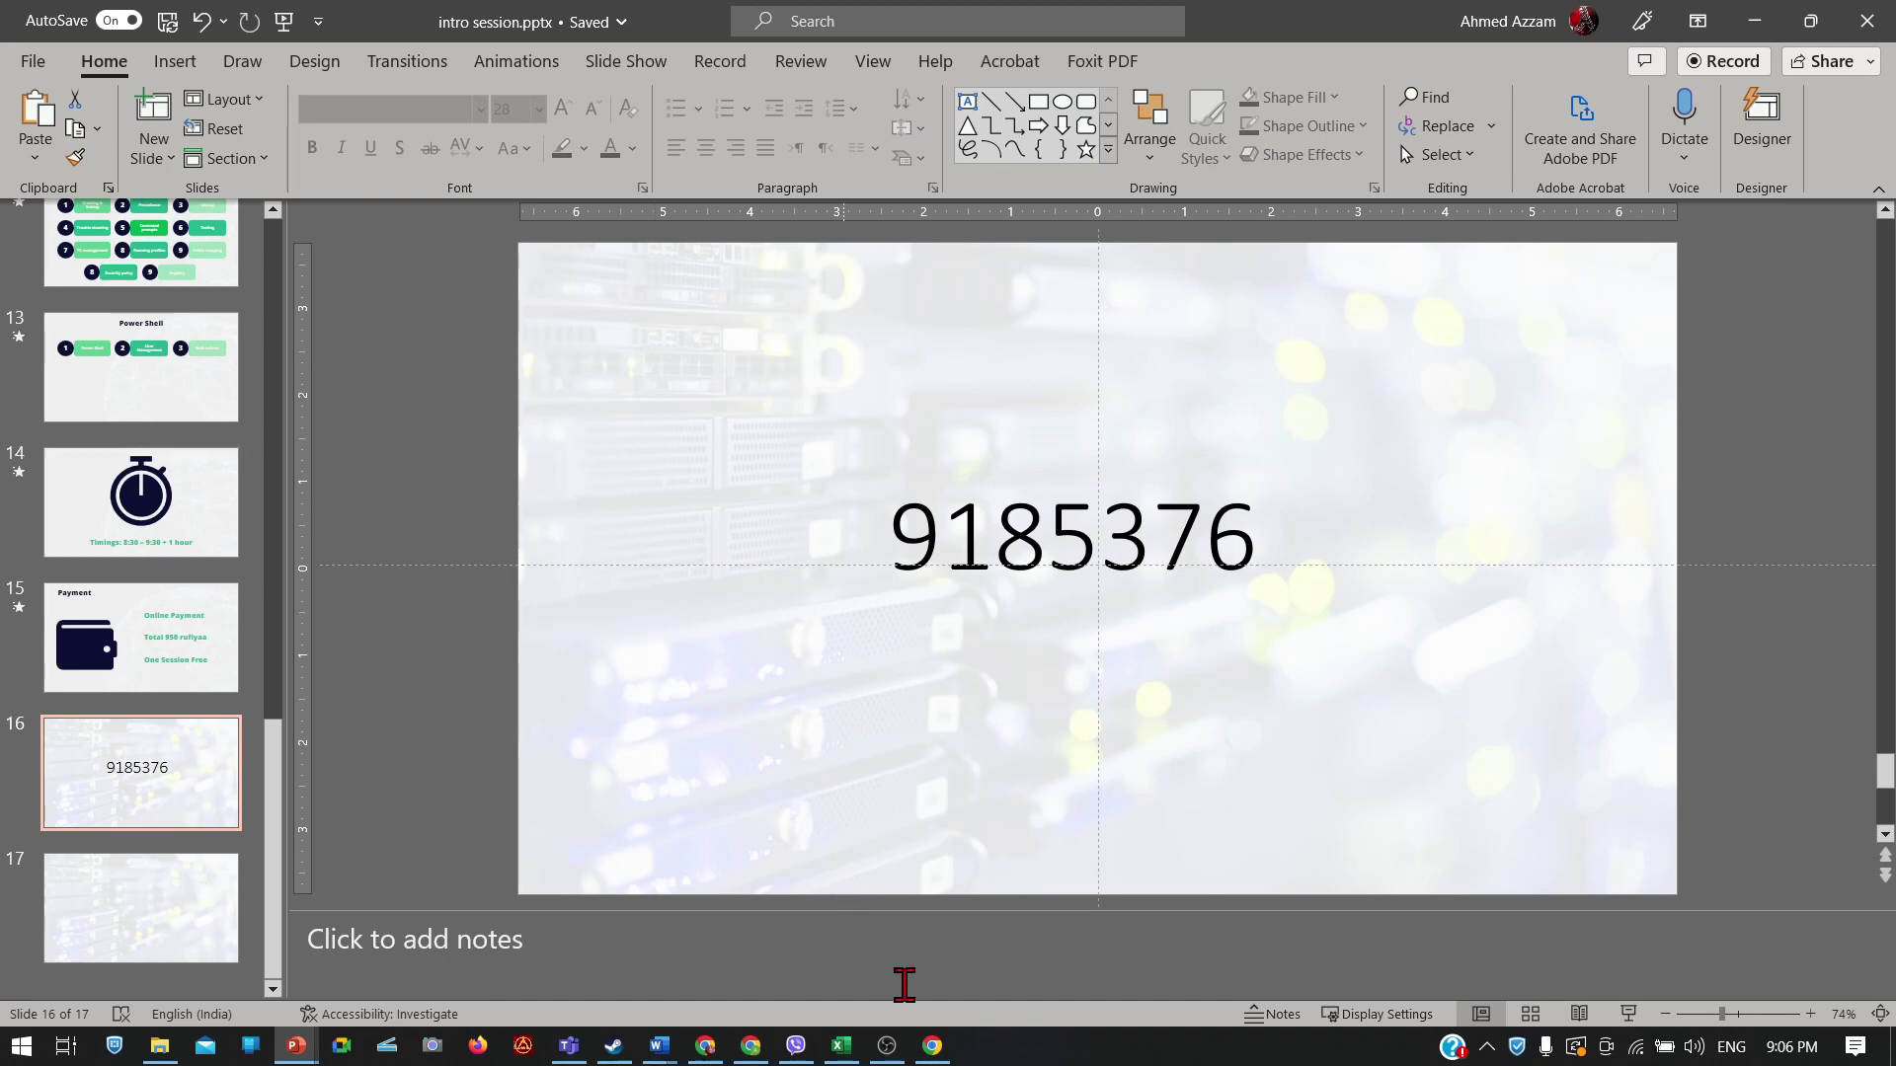
# Step: Switch to the payment form in Chrome and highlight the bank account number in the transfer slip question
pyautogui.click(752, 1048)
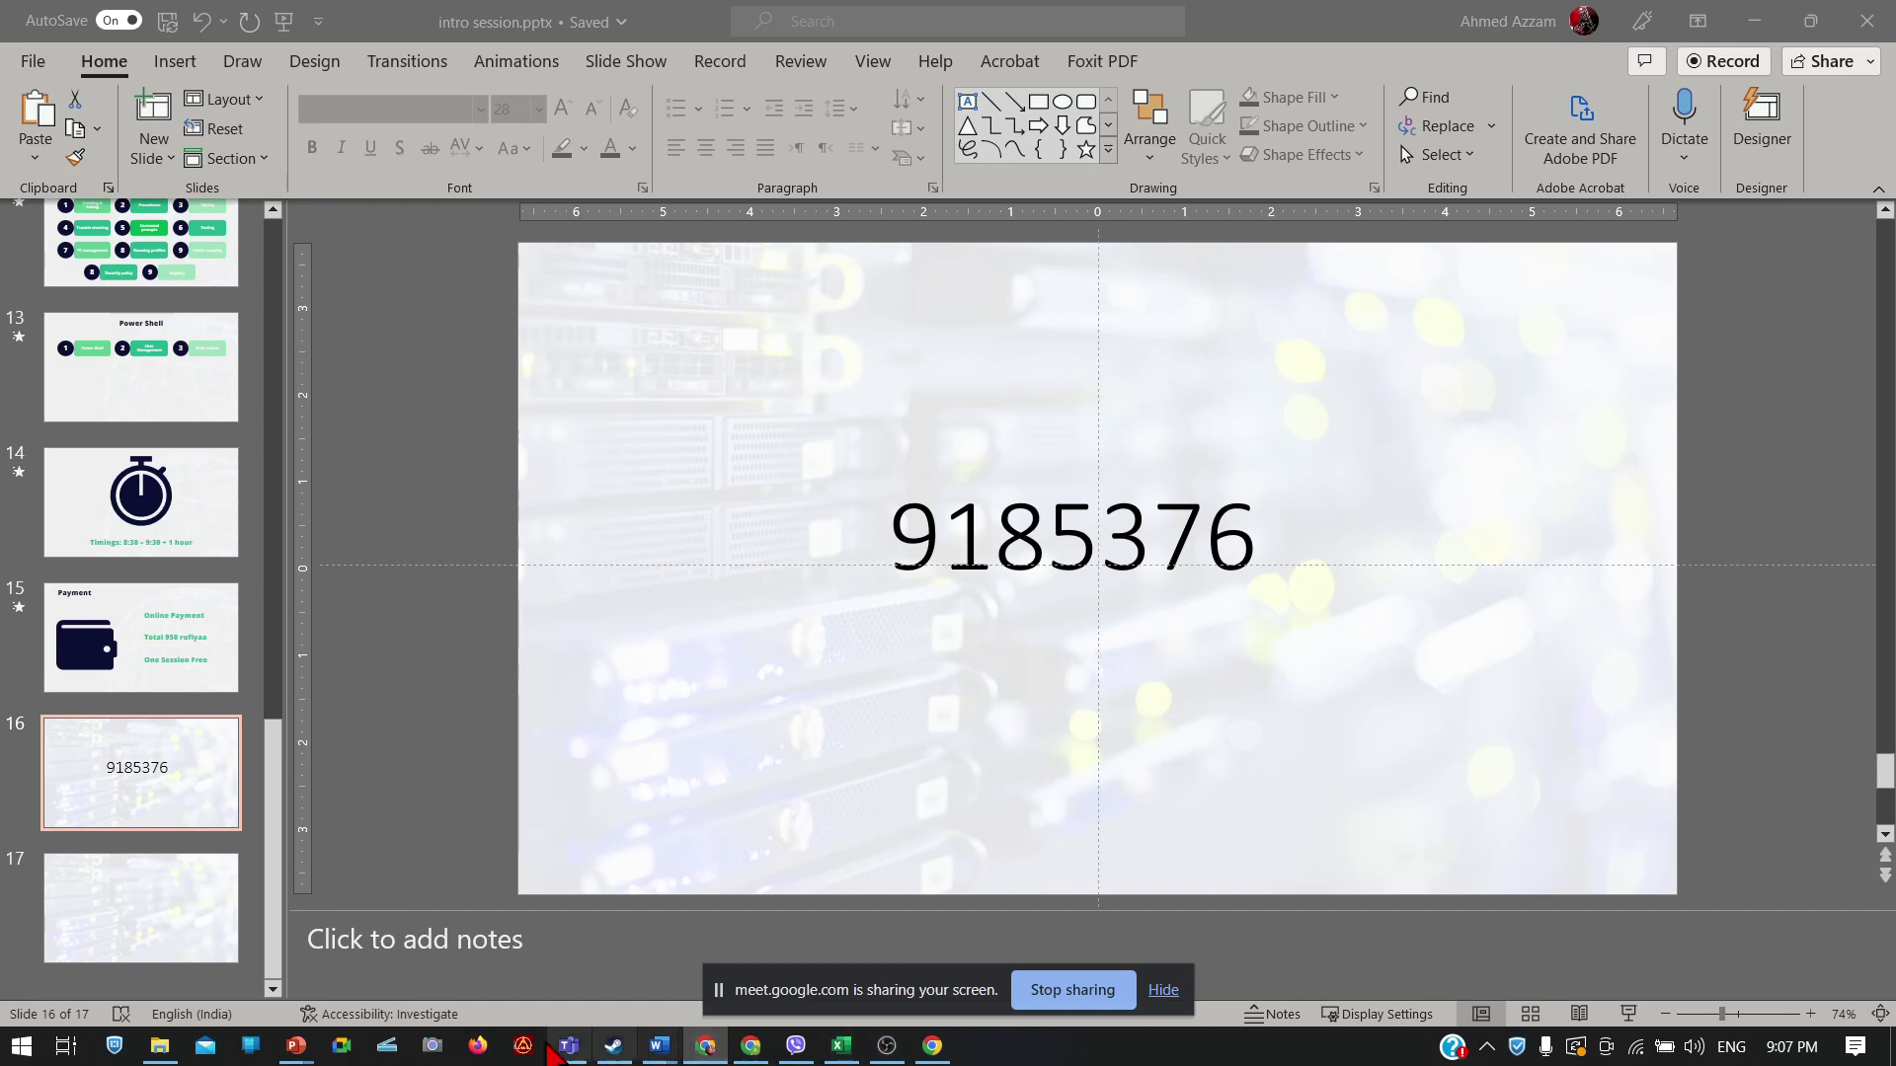
pyautogui.hotkey('alt', 'Tab')
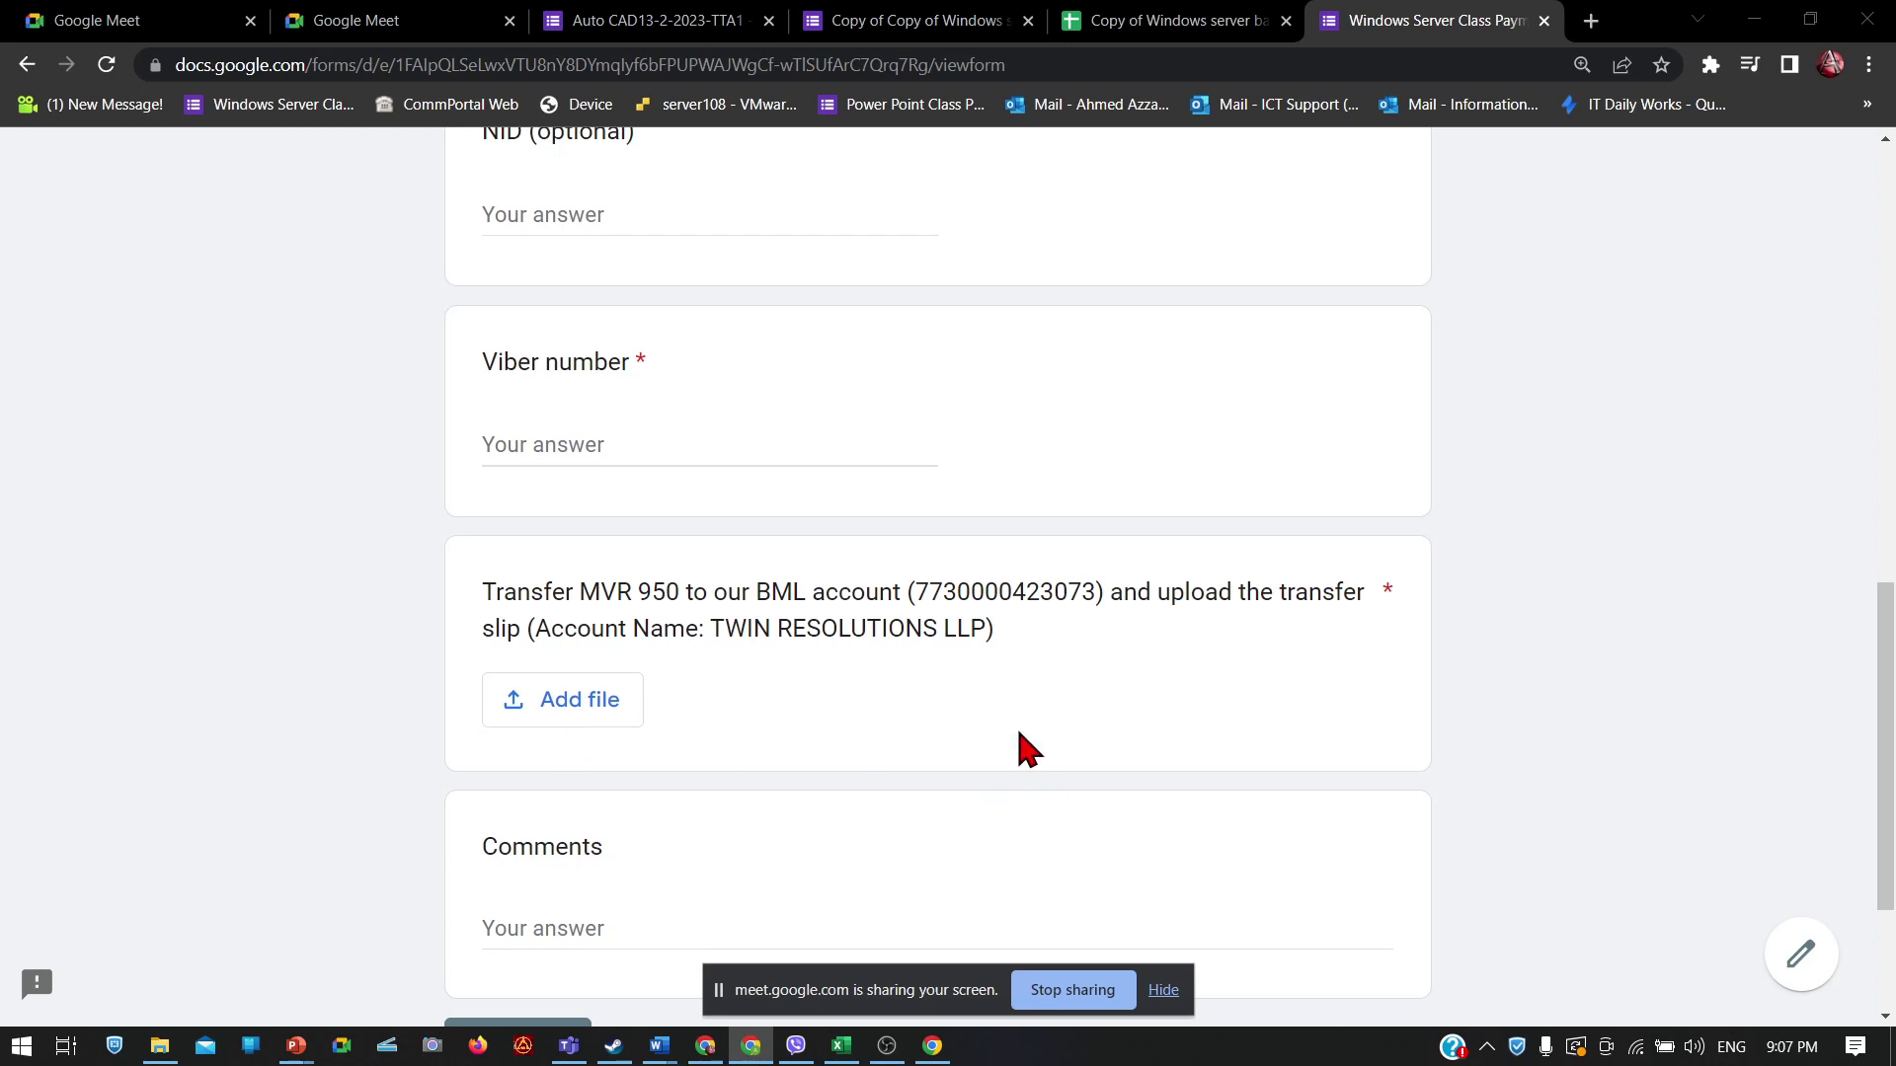
pyautogui.moveTo(918, 591); pyautogui.dragTo(1093, 597)
pyautogui.scroll(6, 1089, 756)
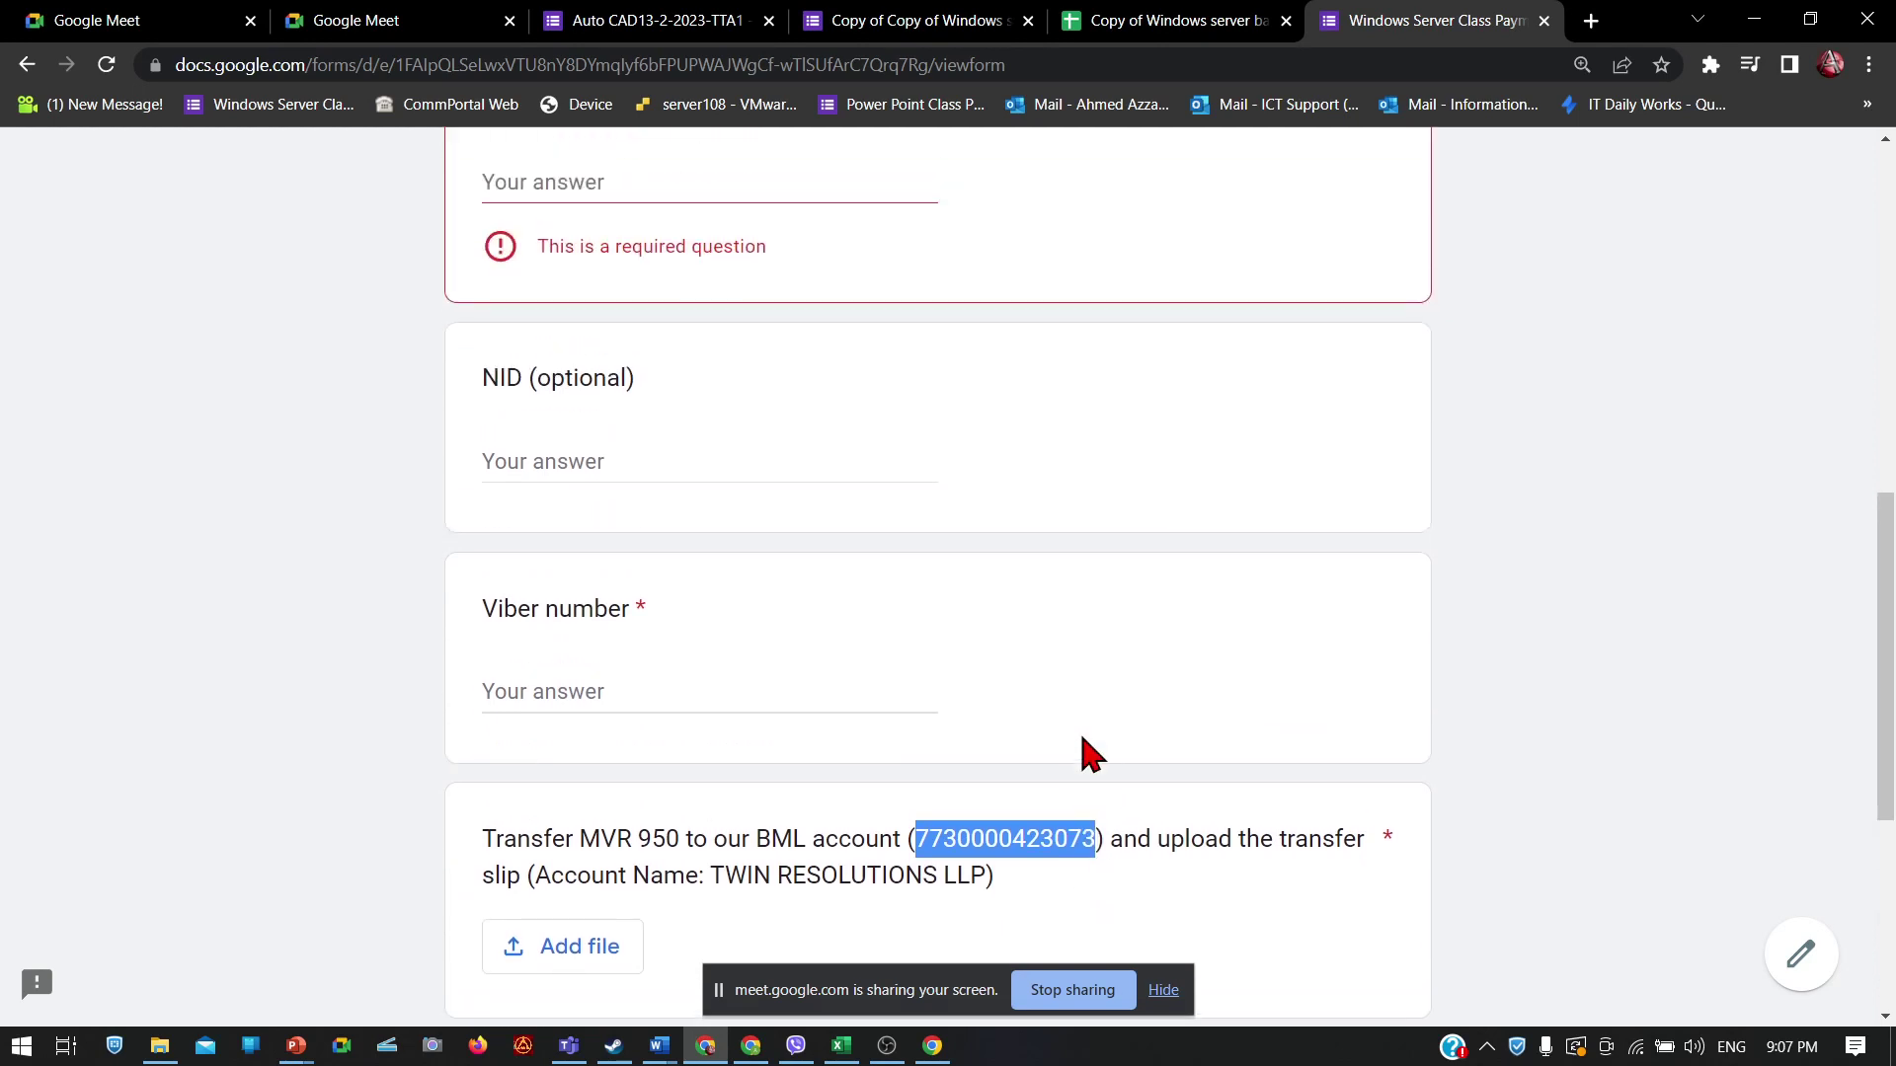
pyautogui.scroll(-5, 1086, 756)
pyautogui.scroll(-1, 1086, 755)
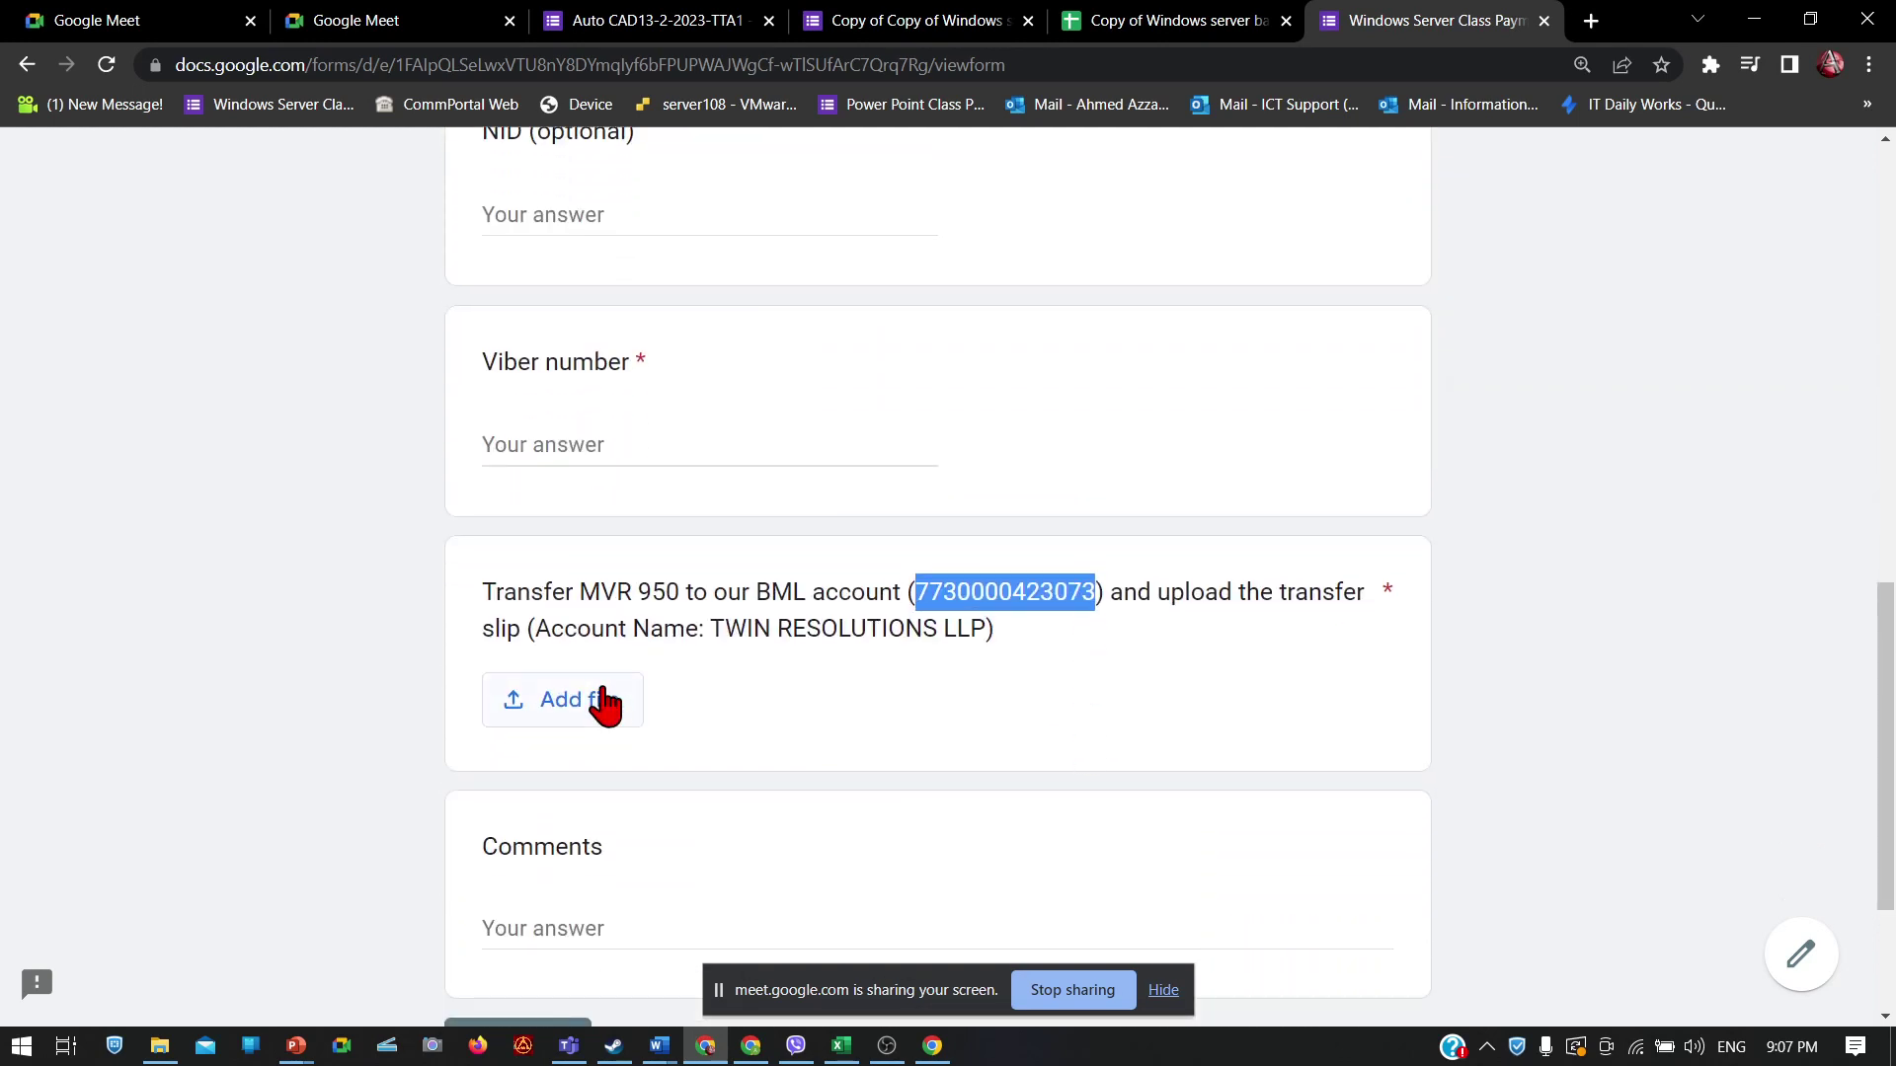
pyautogui.click(930, 717)
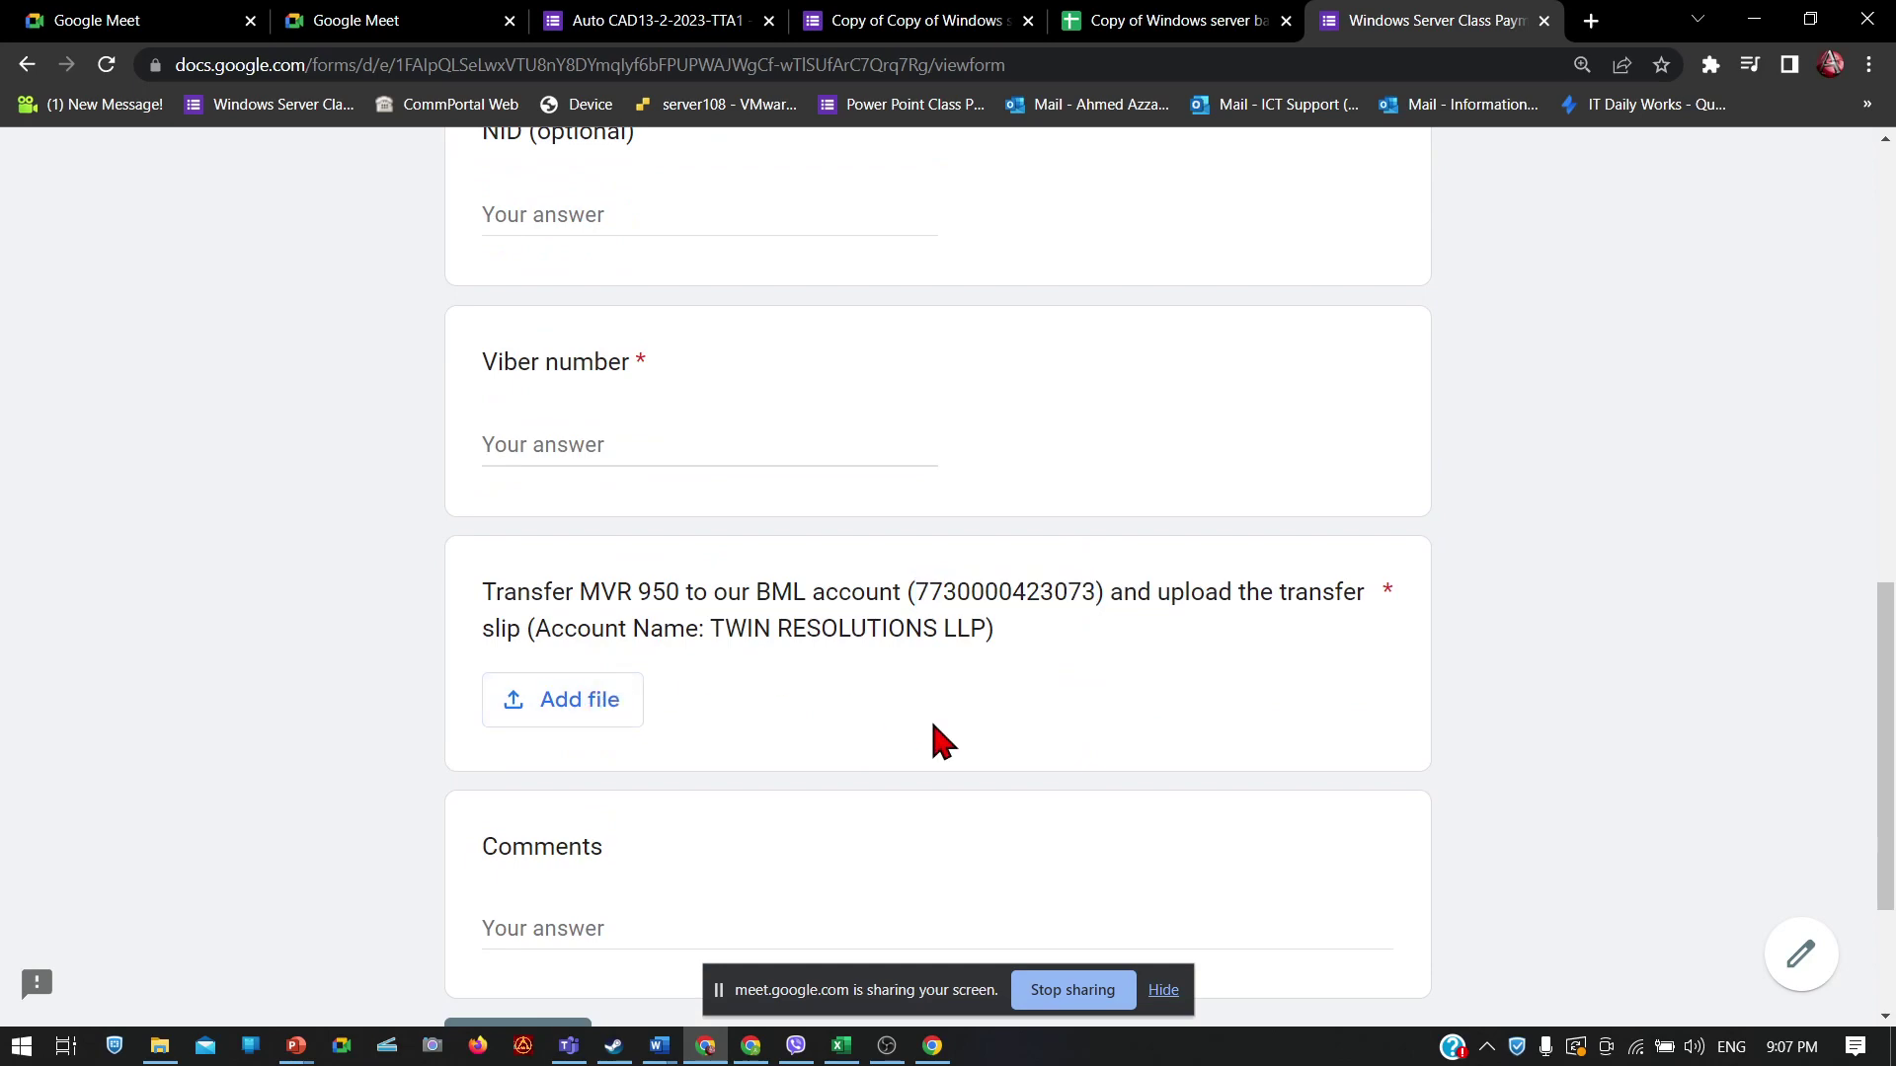
# Step: Look over the form's name and email questions and highlight "(optional)" in the NID question
pyautogui.scroll(10, 924, 727)
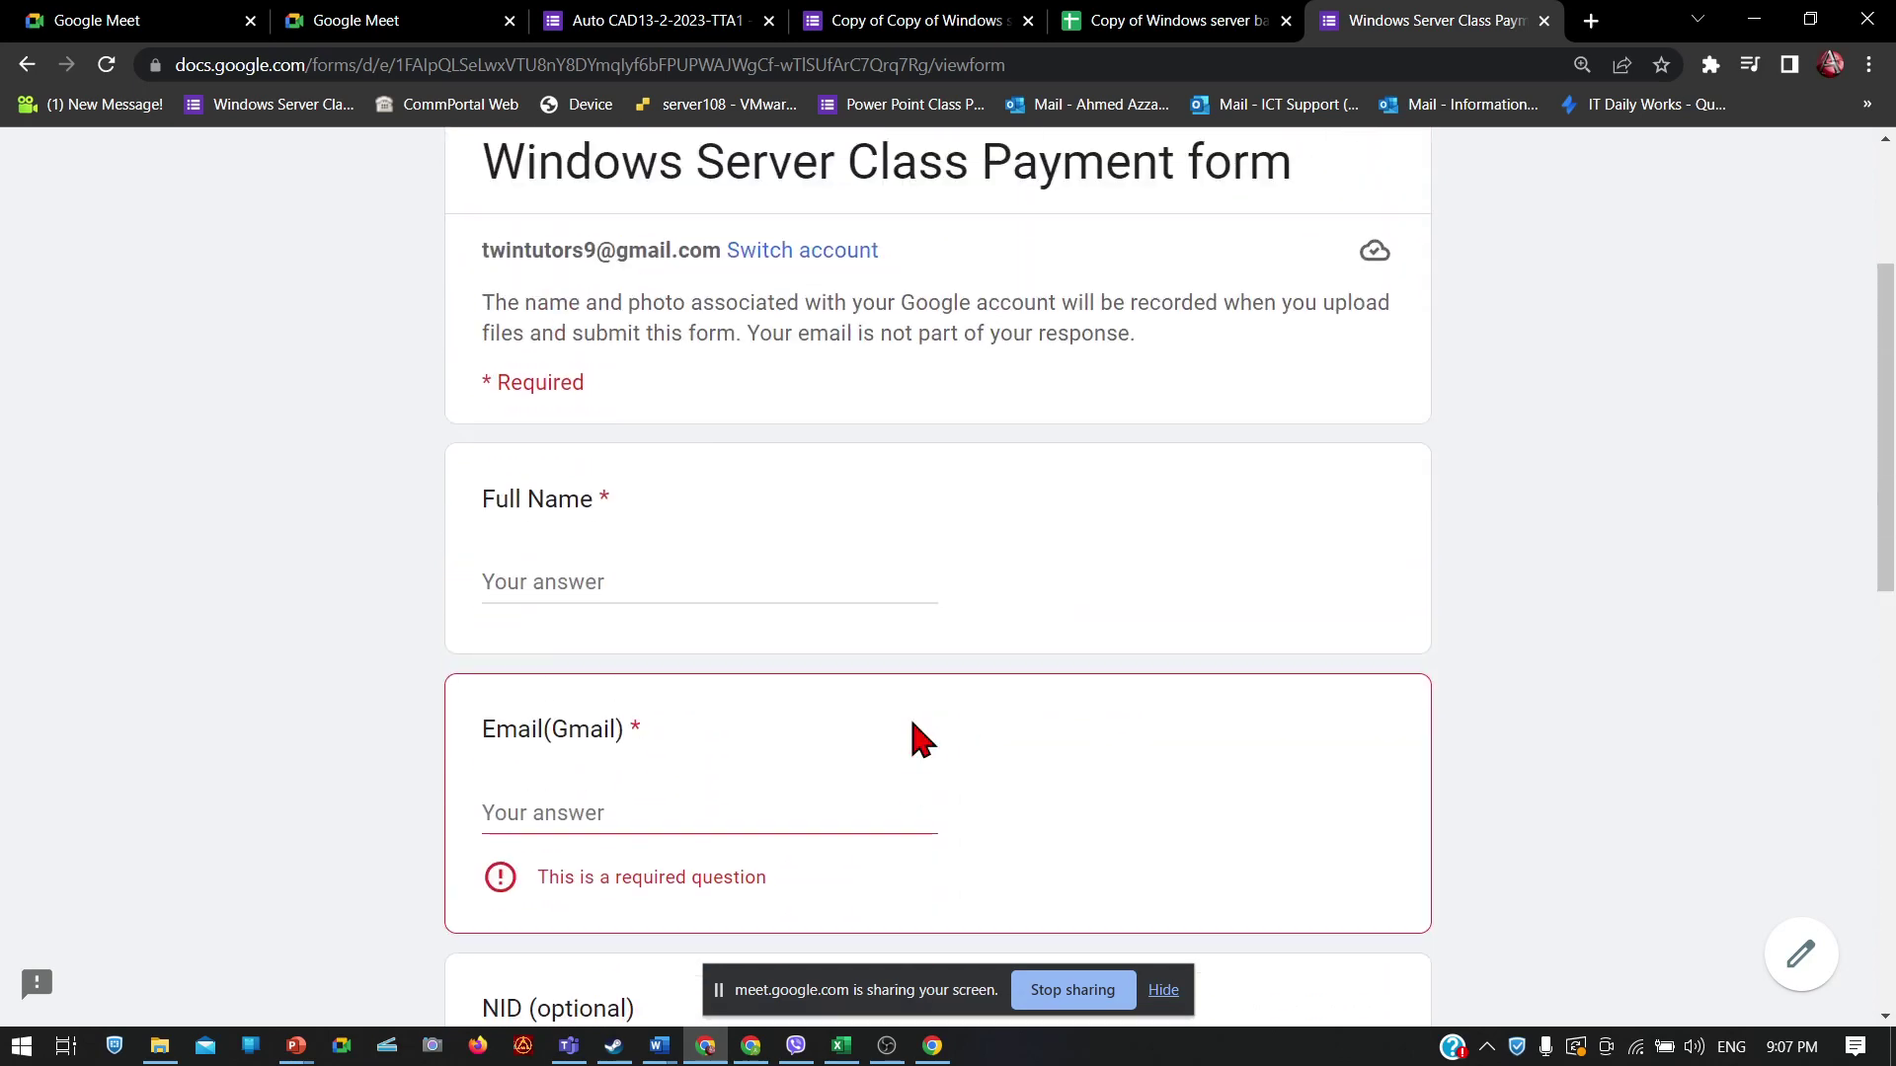
pyautogui.scroll(-5, 923, 740)
pyautogui.scroll(4, 919, 731)
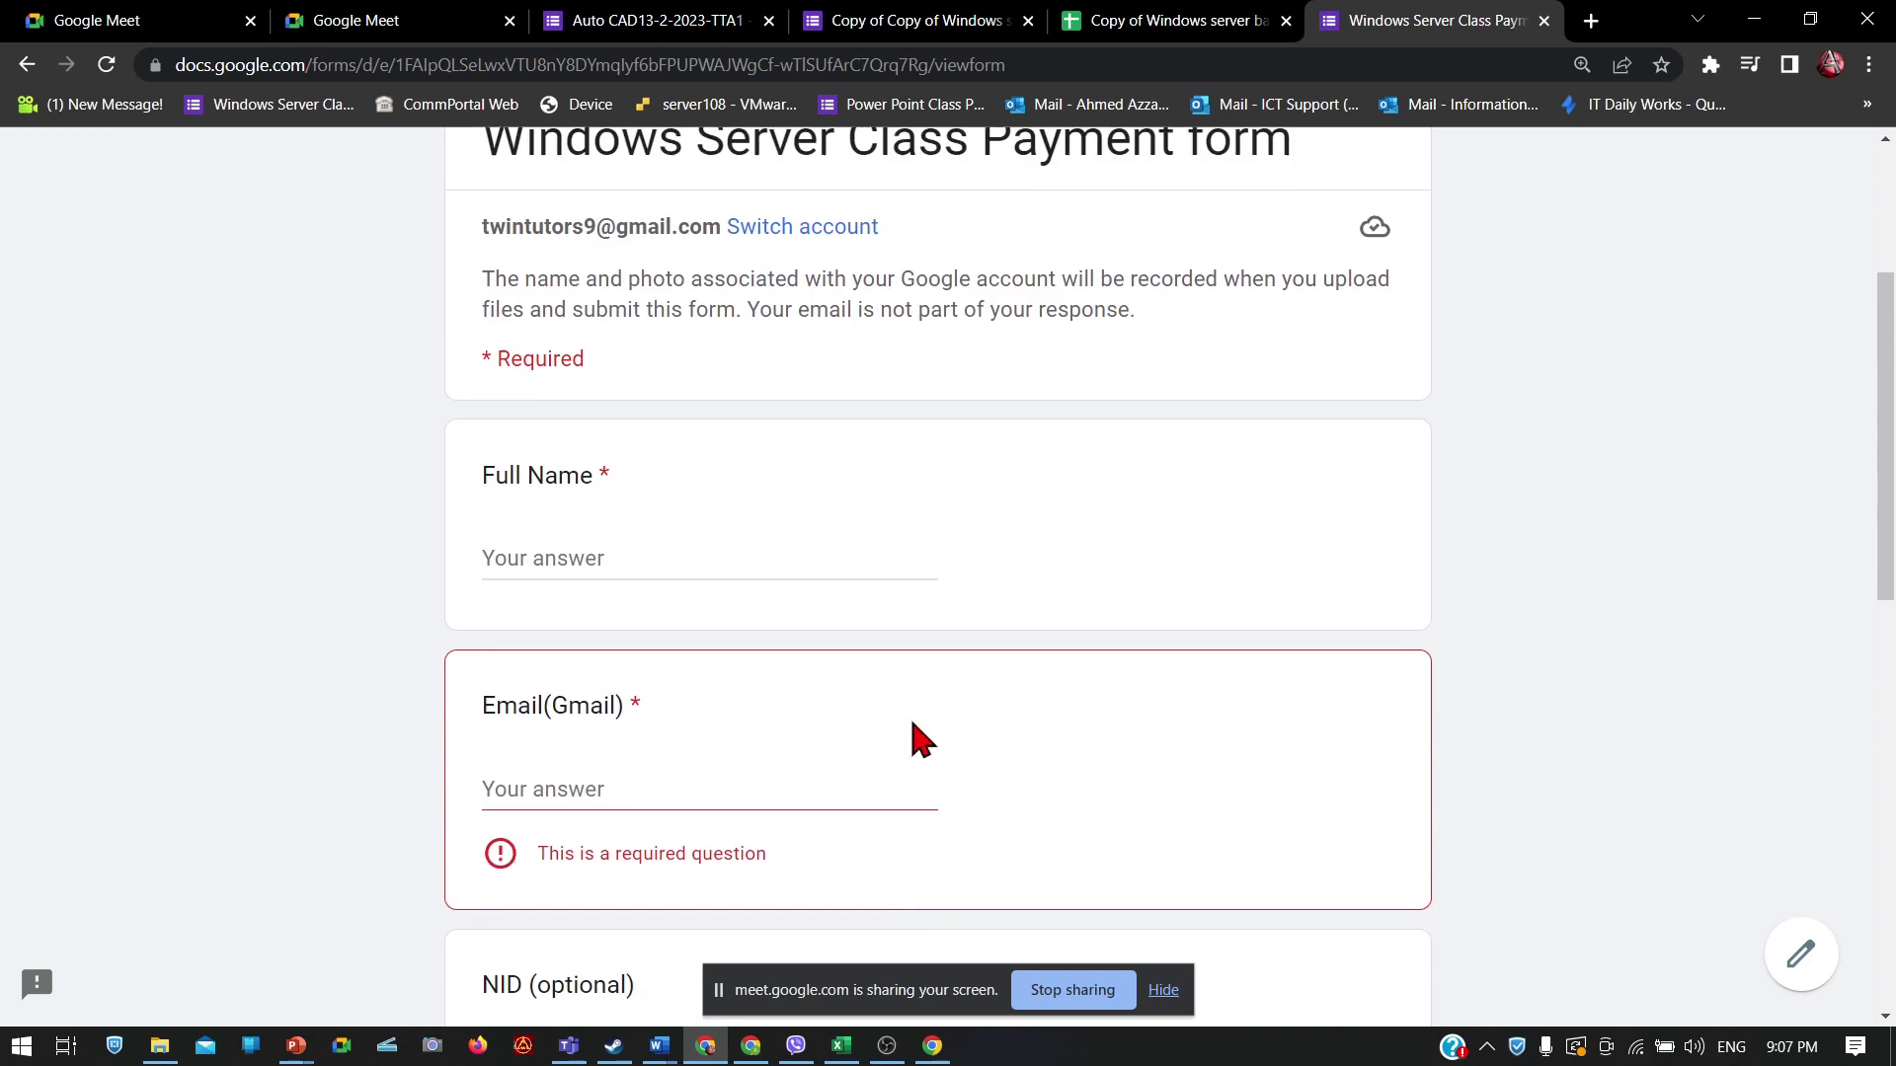
pyautogui.scroll(-2, 923, 741)
pyautogui.scroll(-1, 924, 740)
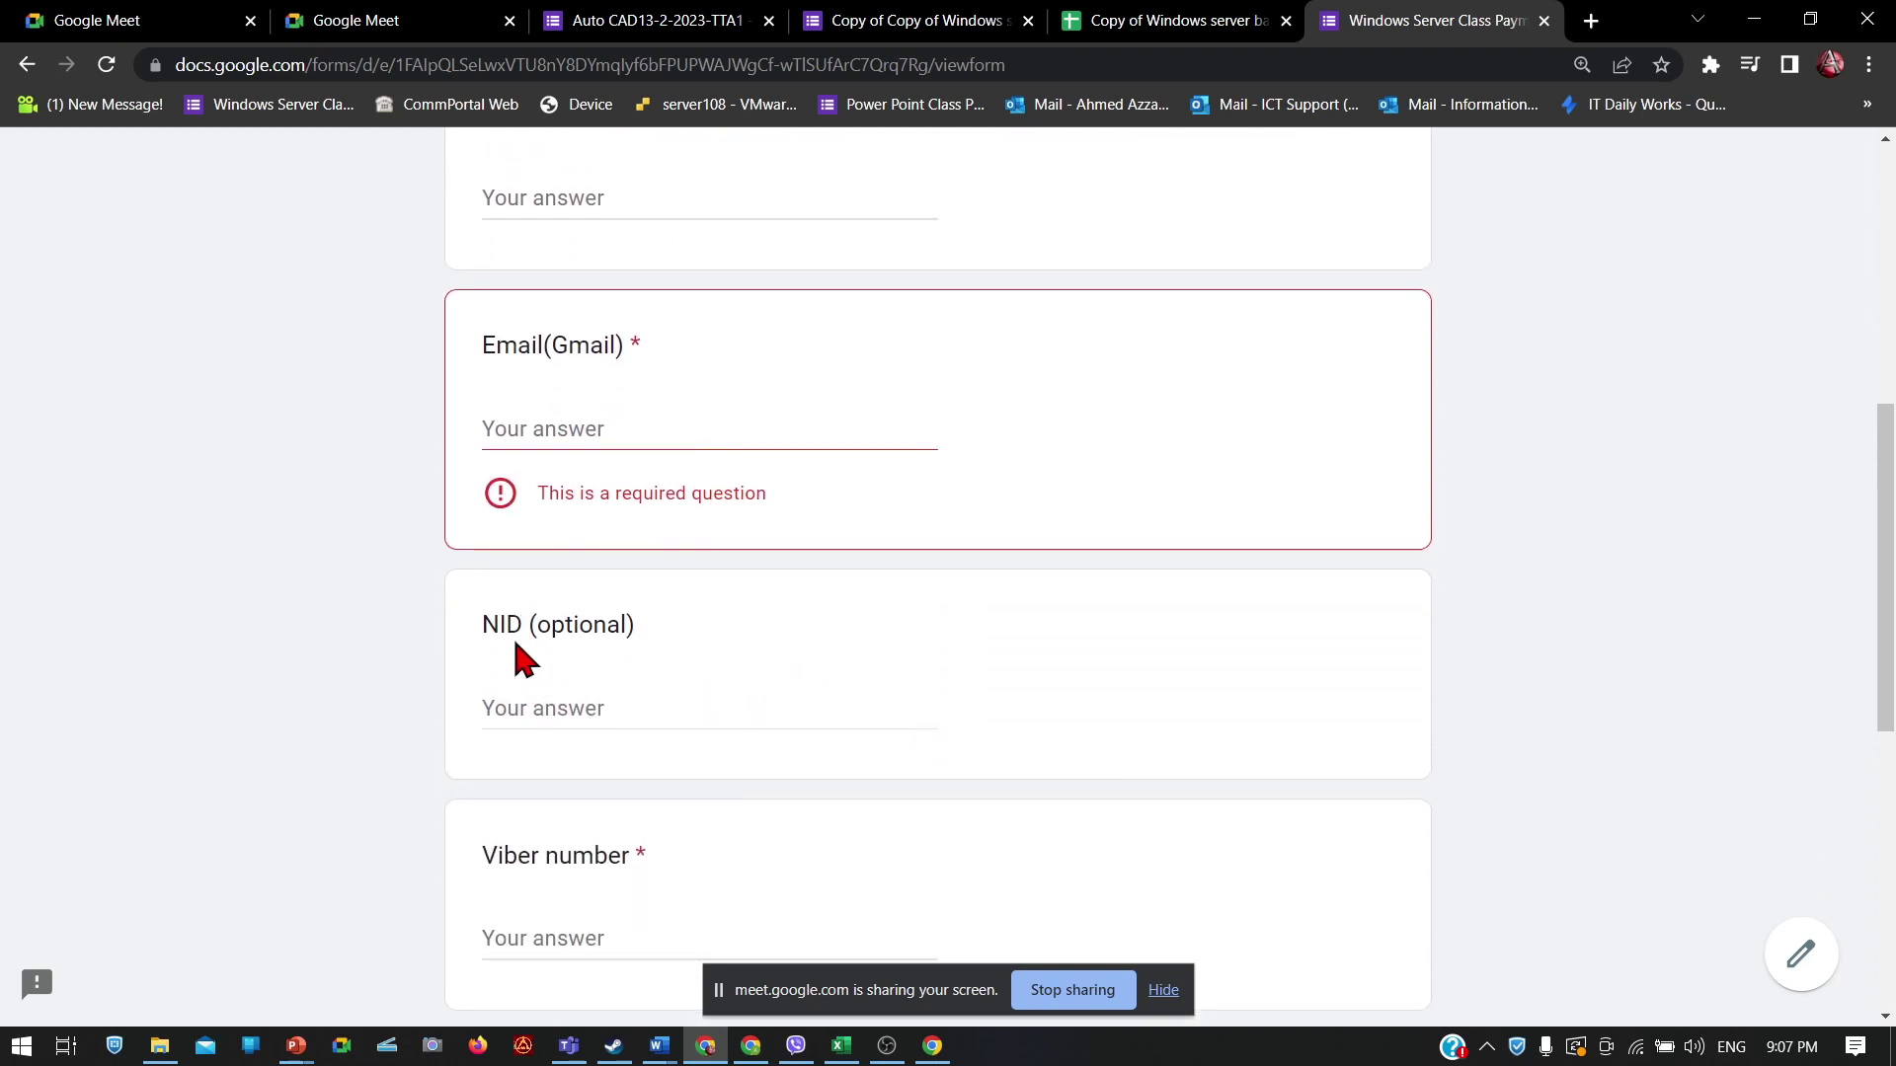
pyautogui.moveTo(655, 626); pyautogui.dragTo(531, 607)
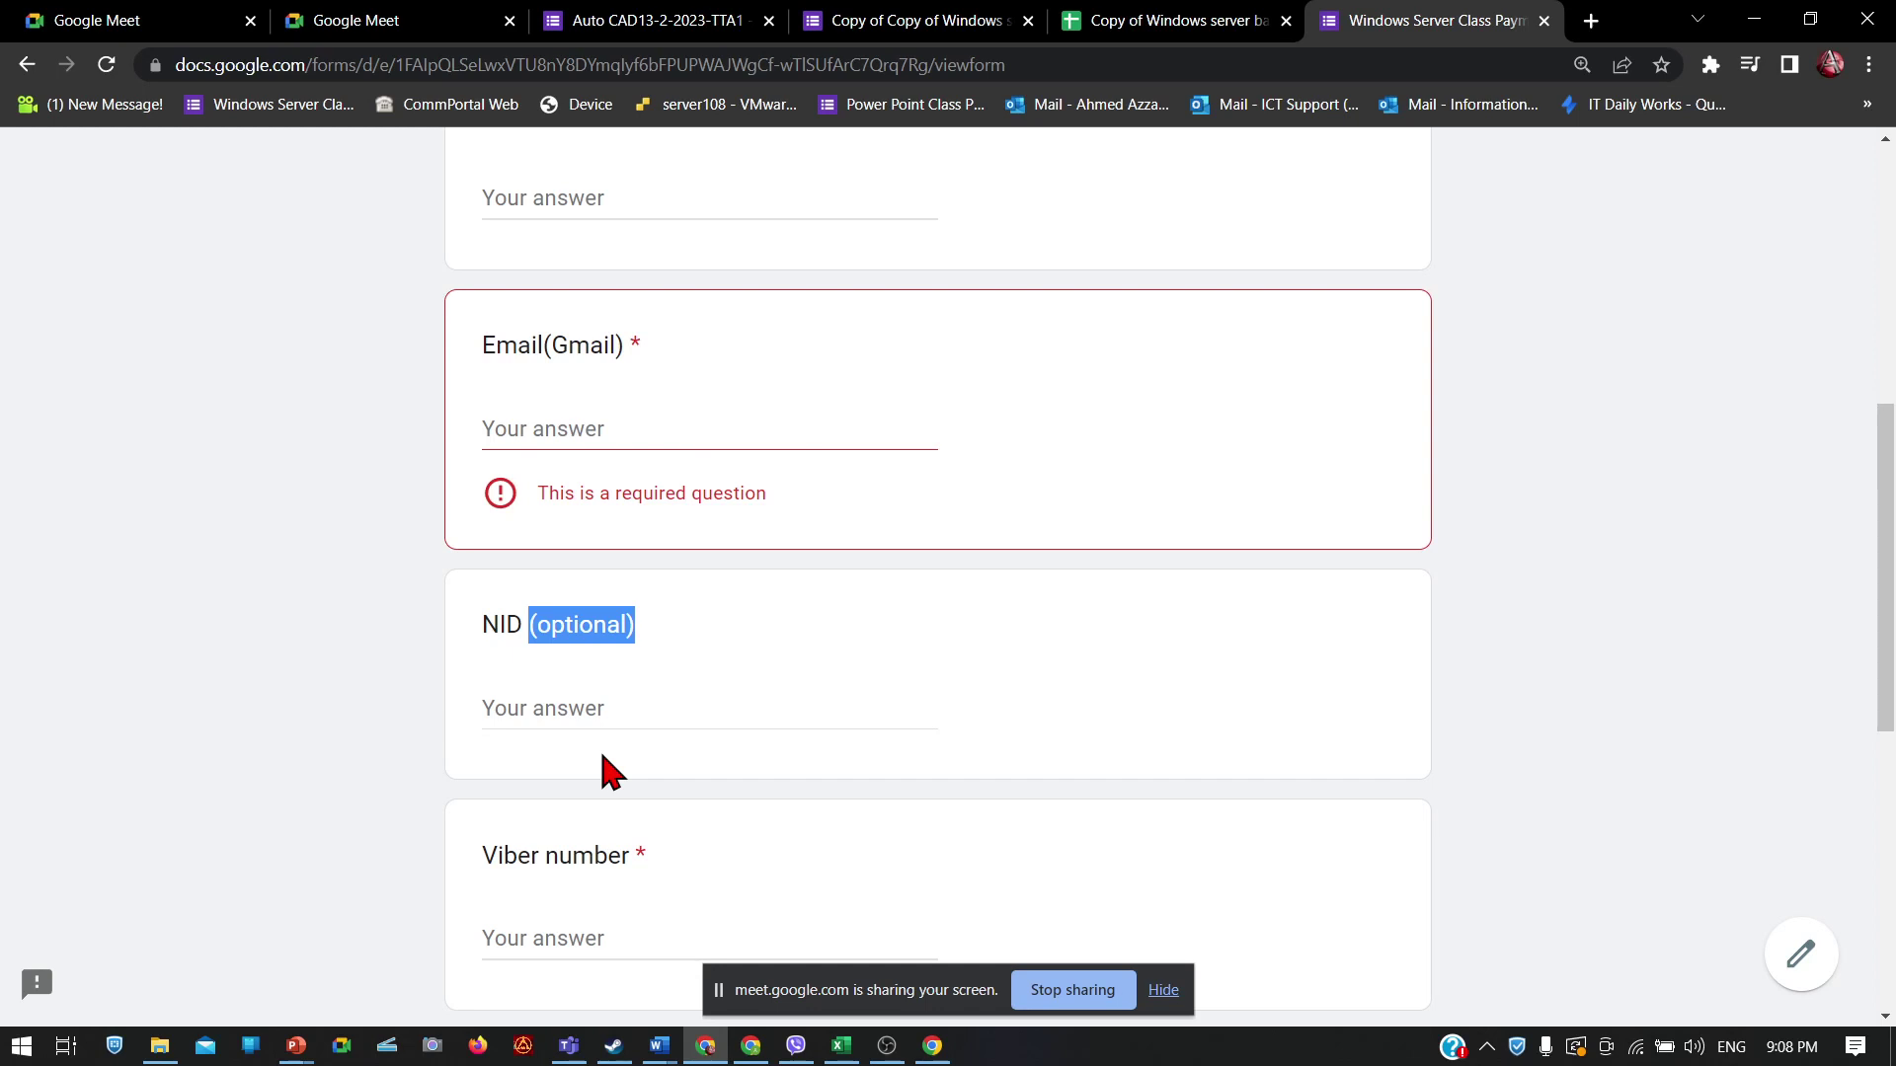
pyautogui.click(1166, 794)
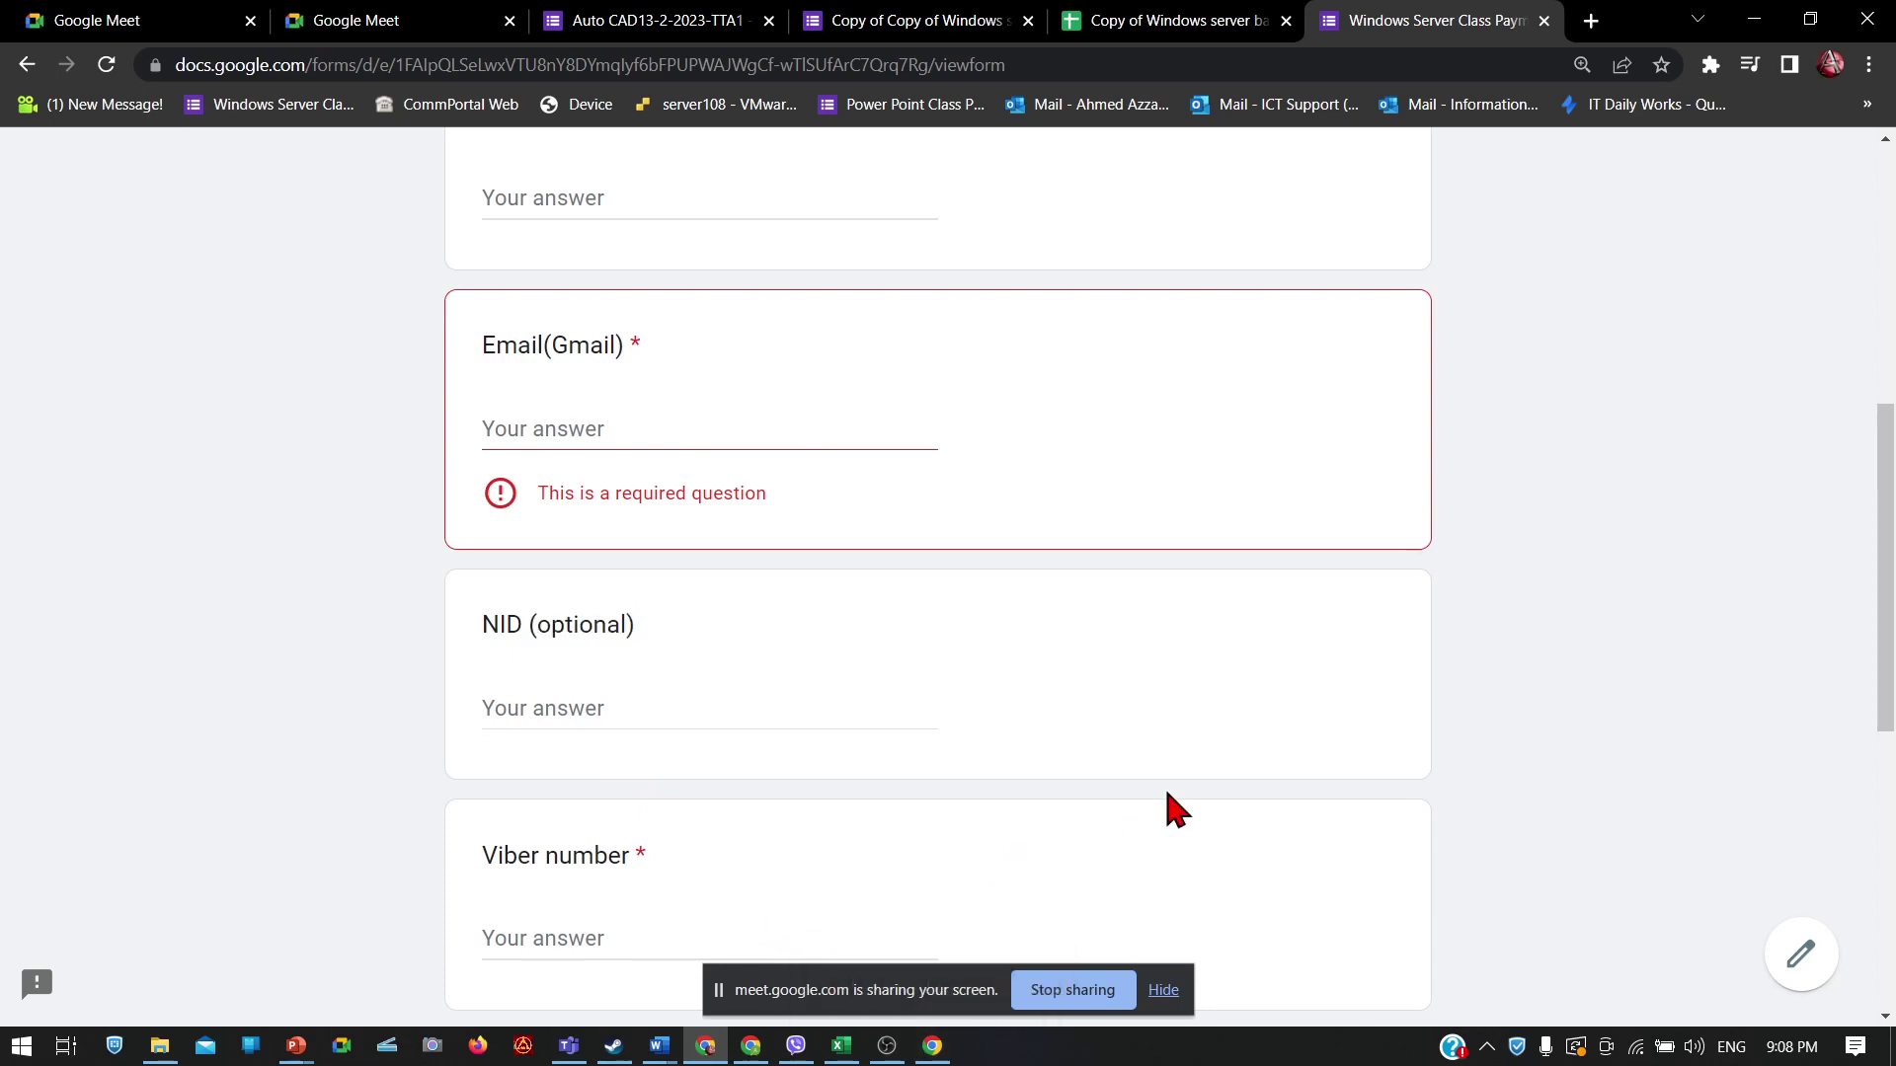
# Step: Hide the screen-sharing notice and review the payment form from its submit section back to the title
pyautogui.click(1165, 991)
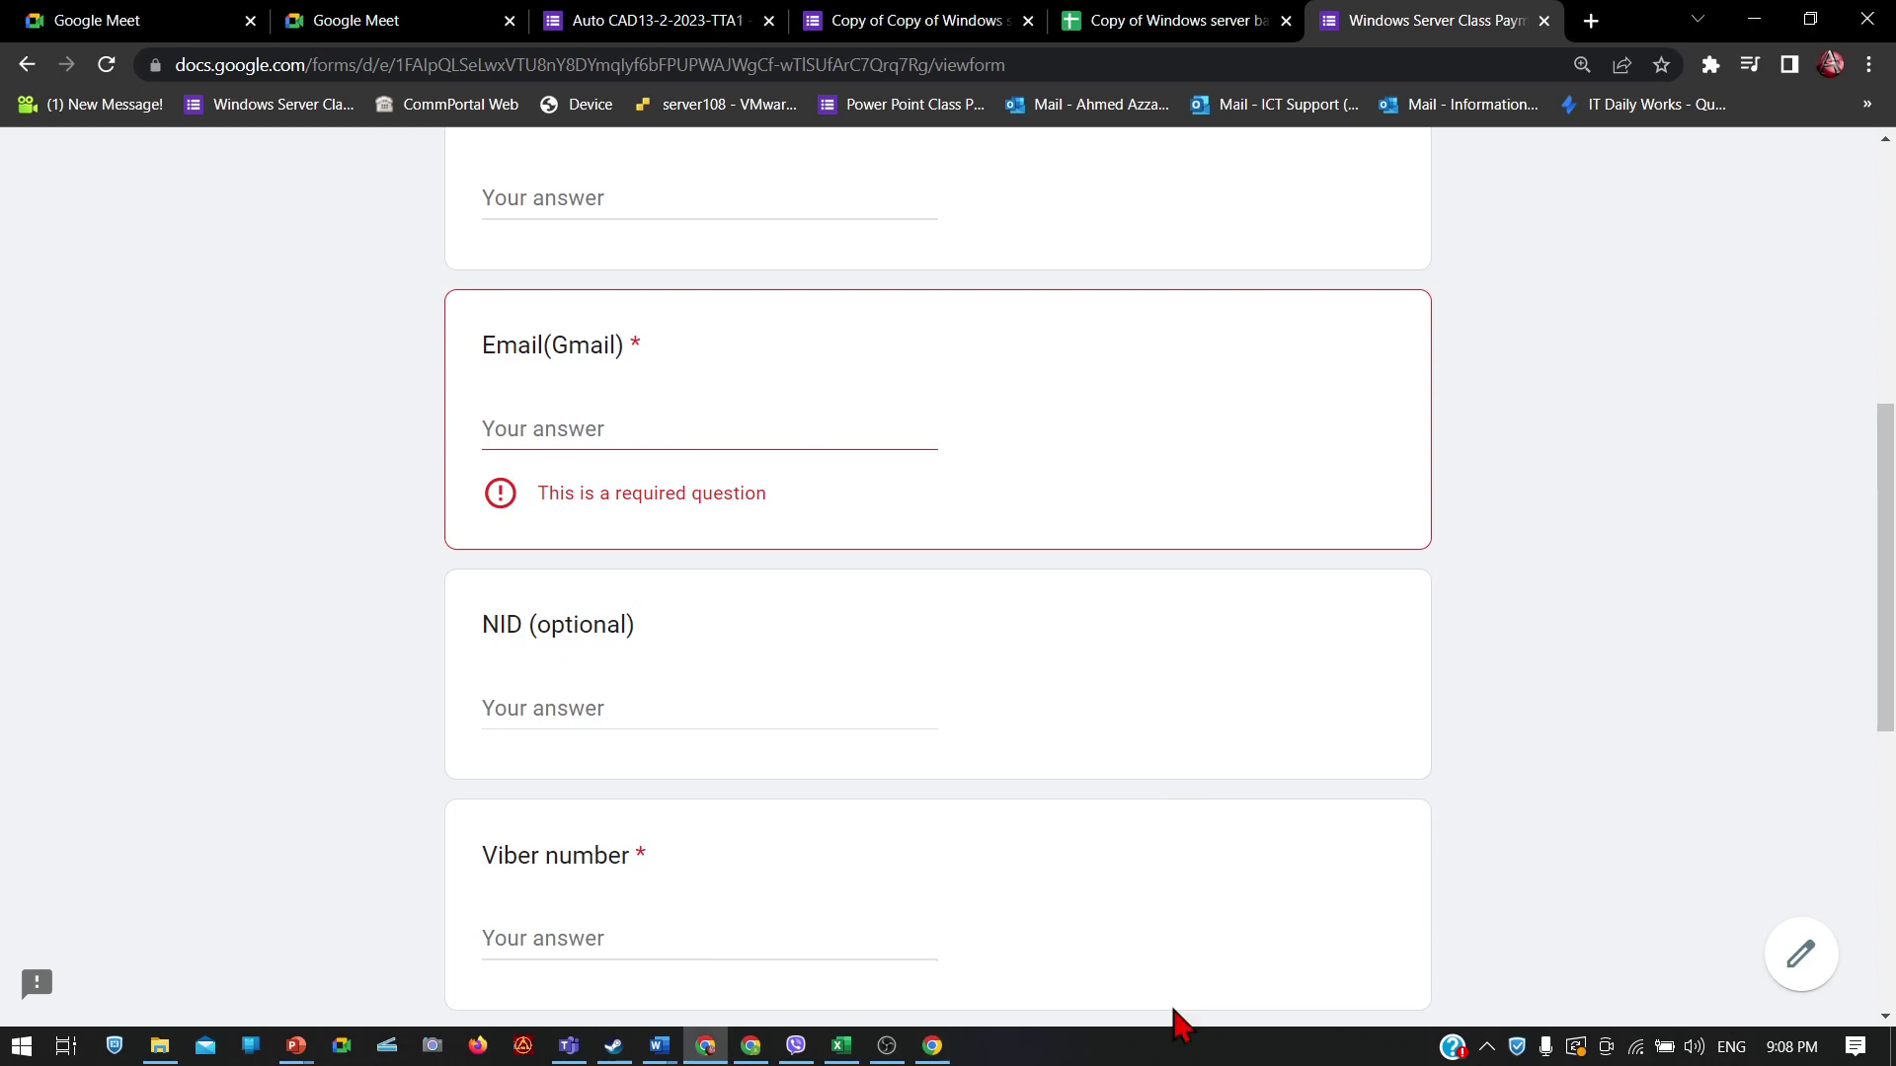
pyautogui.scroll(-7, 1171, 1010)
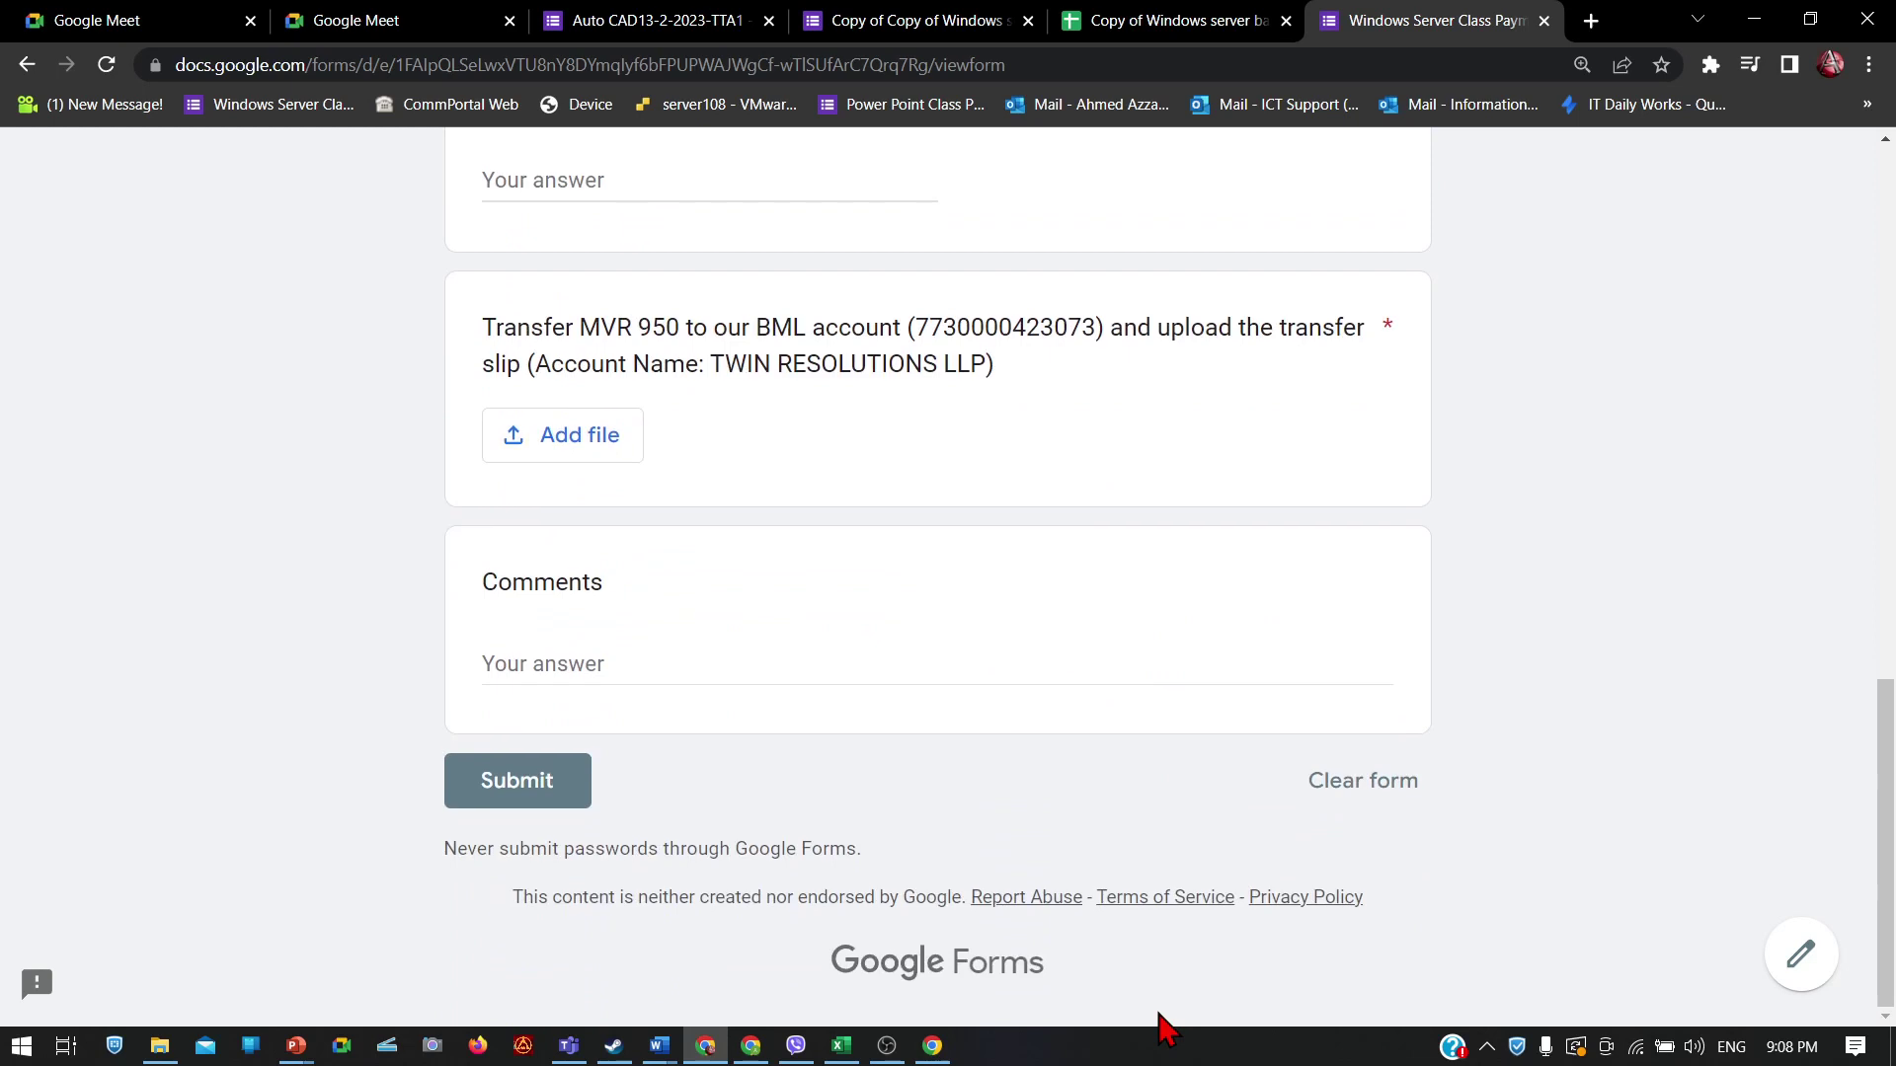
pyautogui.scroll(9, 1158, 1013)
pyautogui.scroll(4, 1166, 1027)
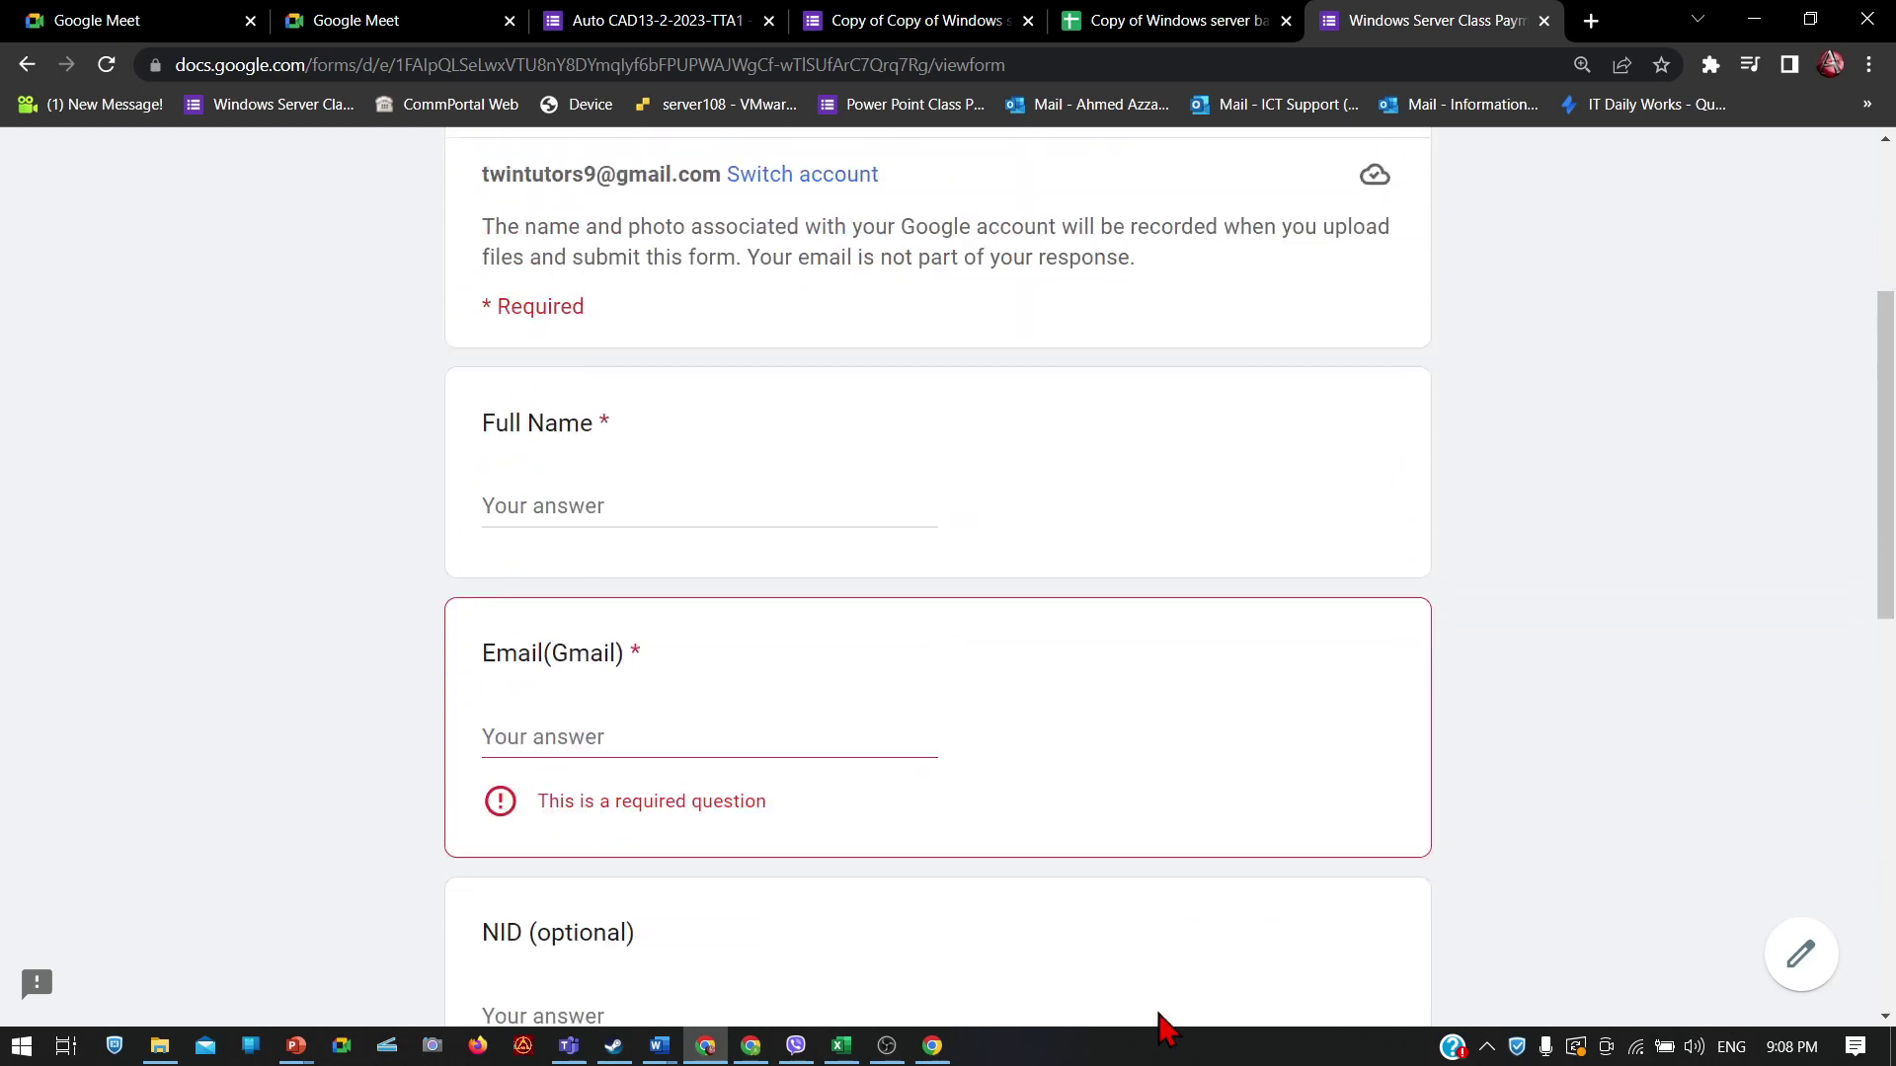
pyautogui.scroll(2, 1168, 1029)
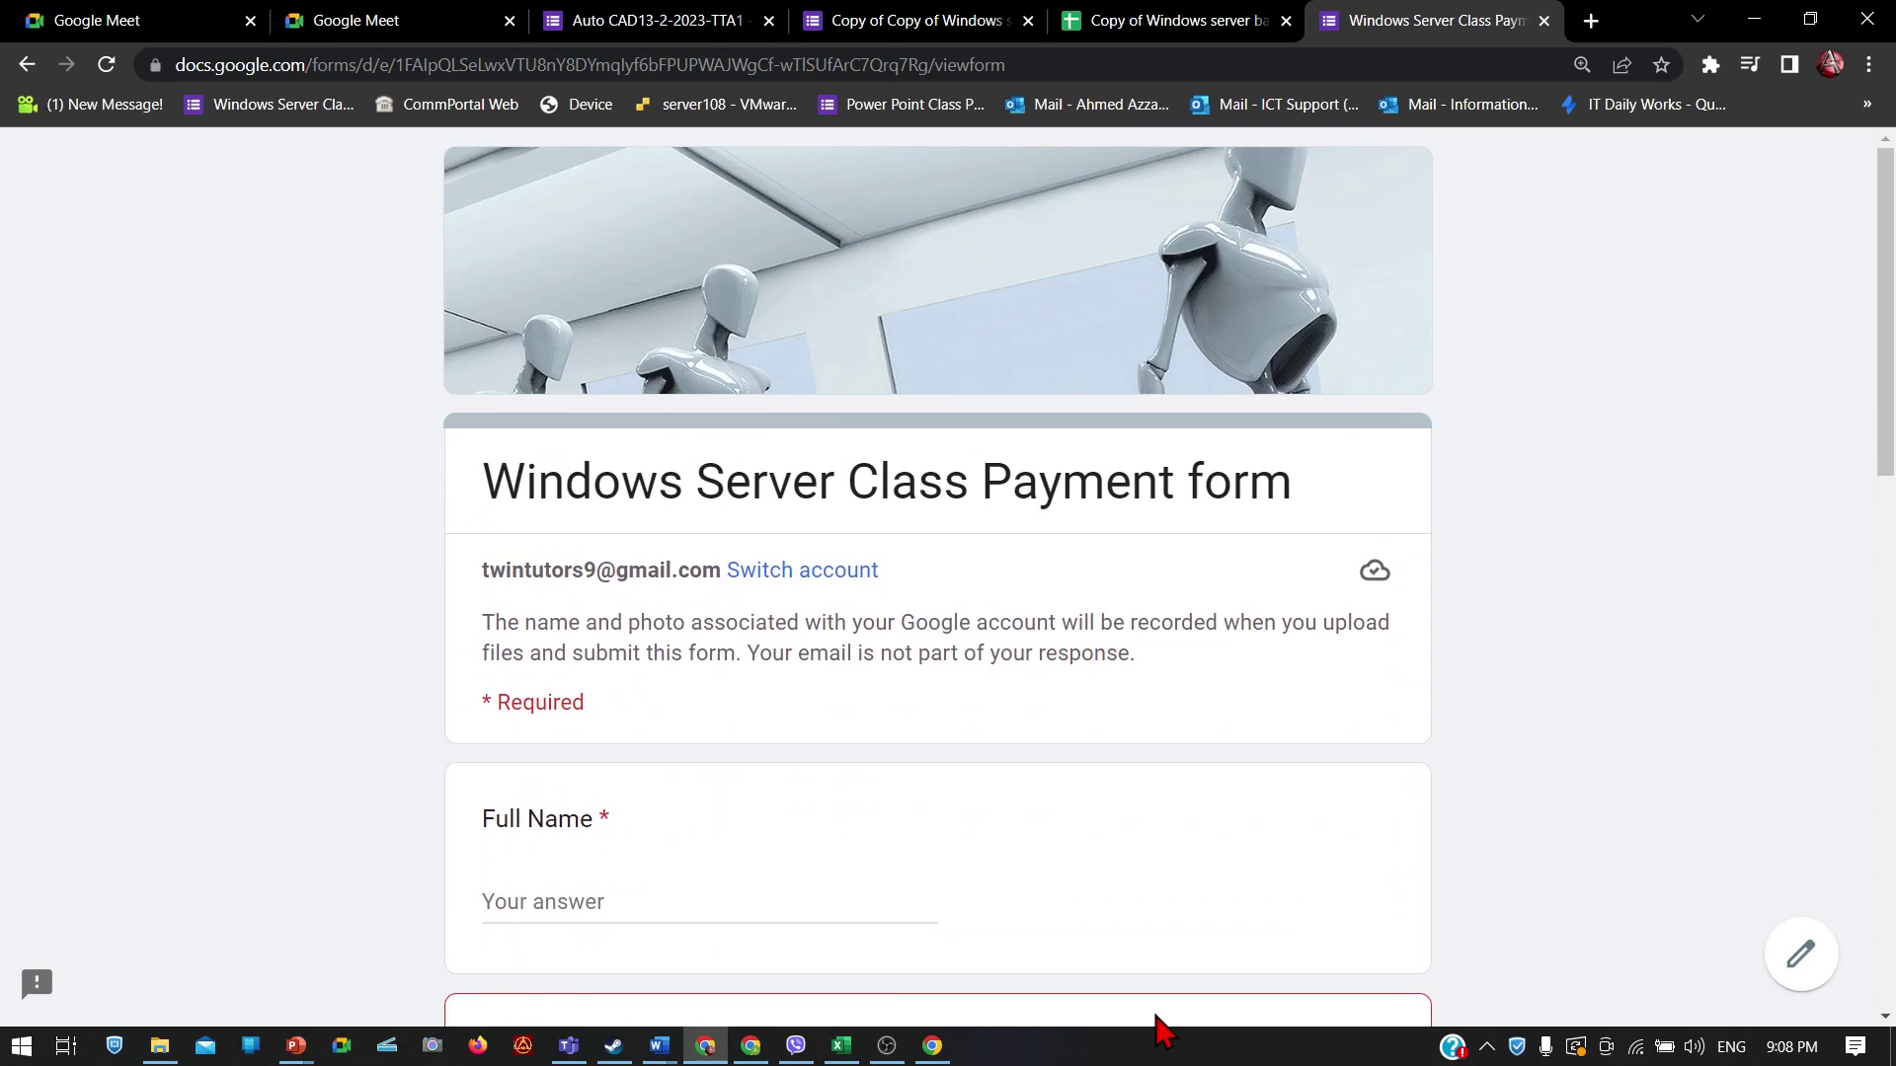
pyautogui.scroll(-4, 1157, 1017)
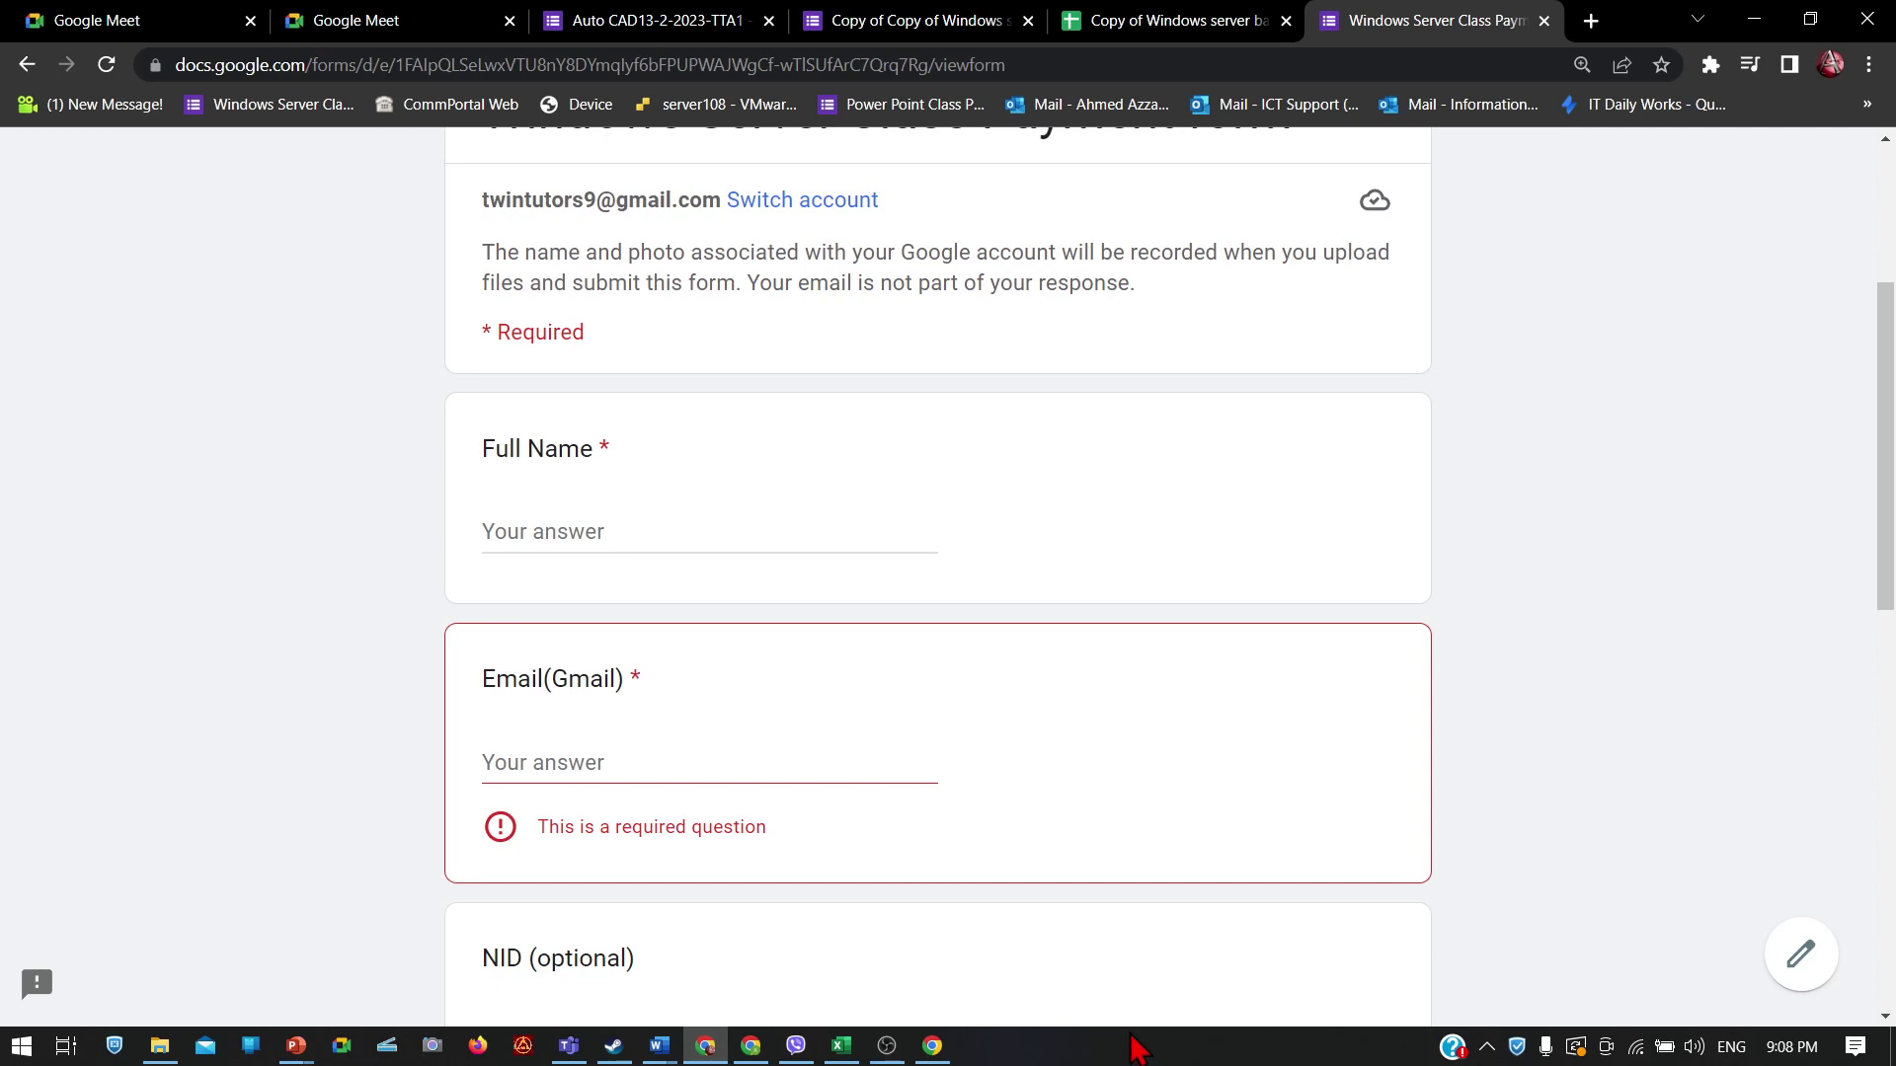
# Step: Switch to Viber, look through the chat list around the Twin Tutors Windows Server group, then minimise Viber
pyautogui.click(800, 1049)
pyautogui.click(799, 1048)
pyautogui.click(800, 1049)
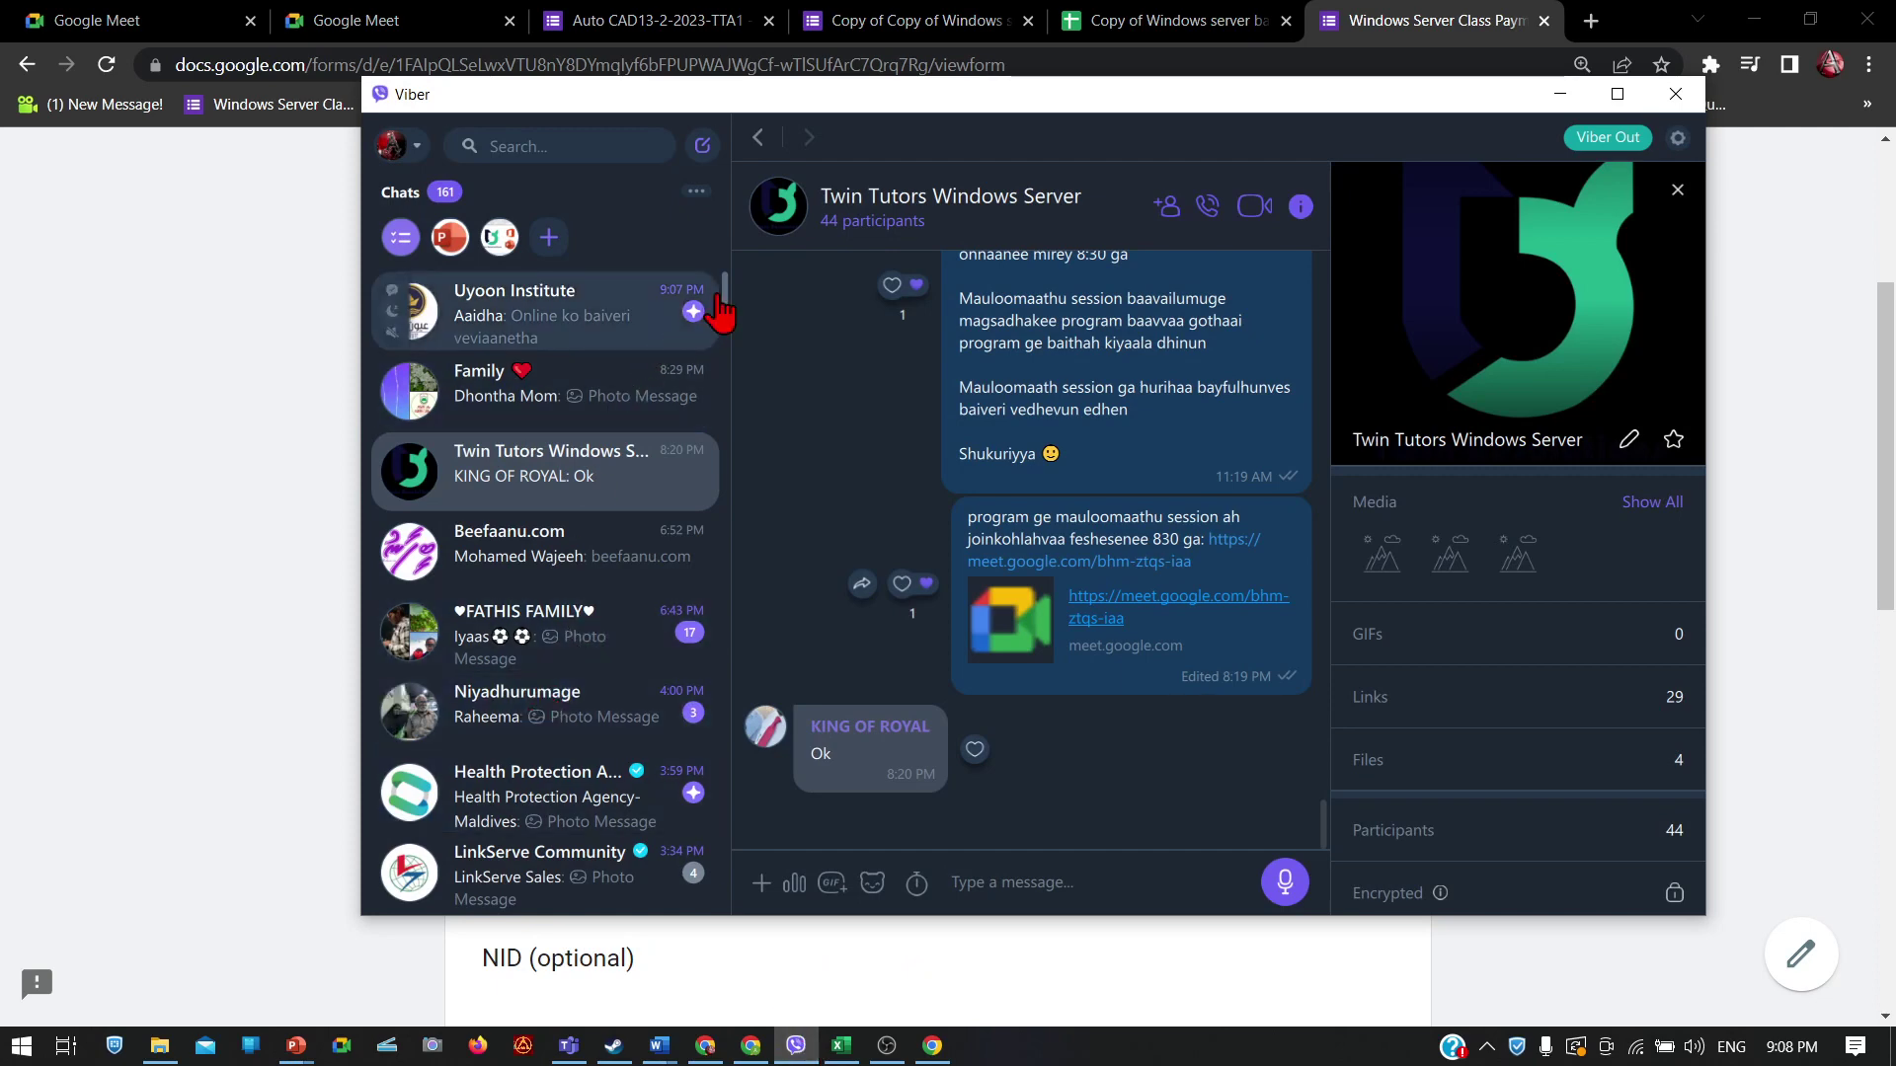
pyautogui.moveTo(725, 306); pyautogui.dragTo(723, 254)
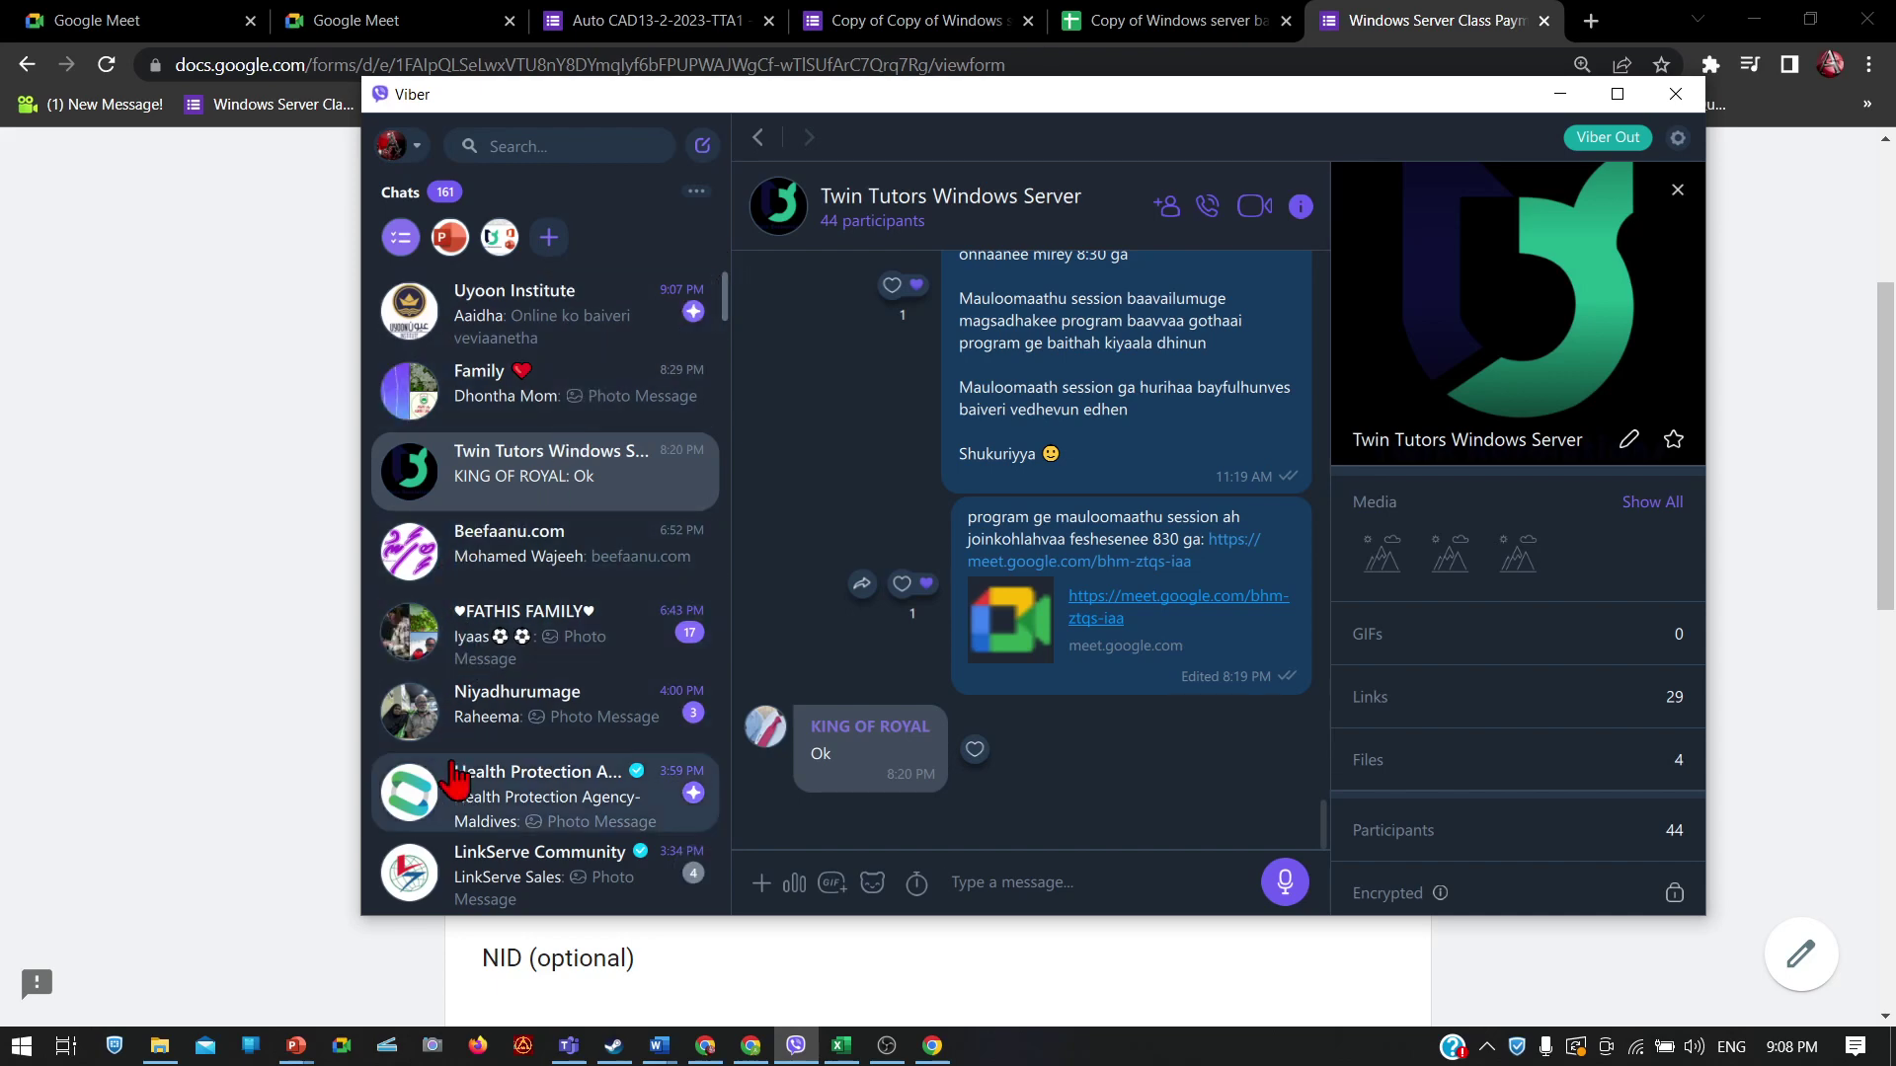
pyautogui.scroll(-15, 455, 785)
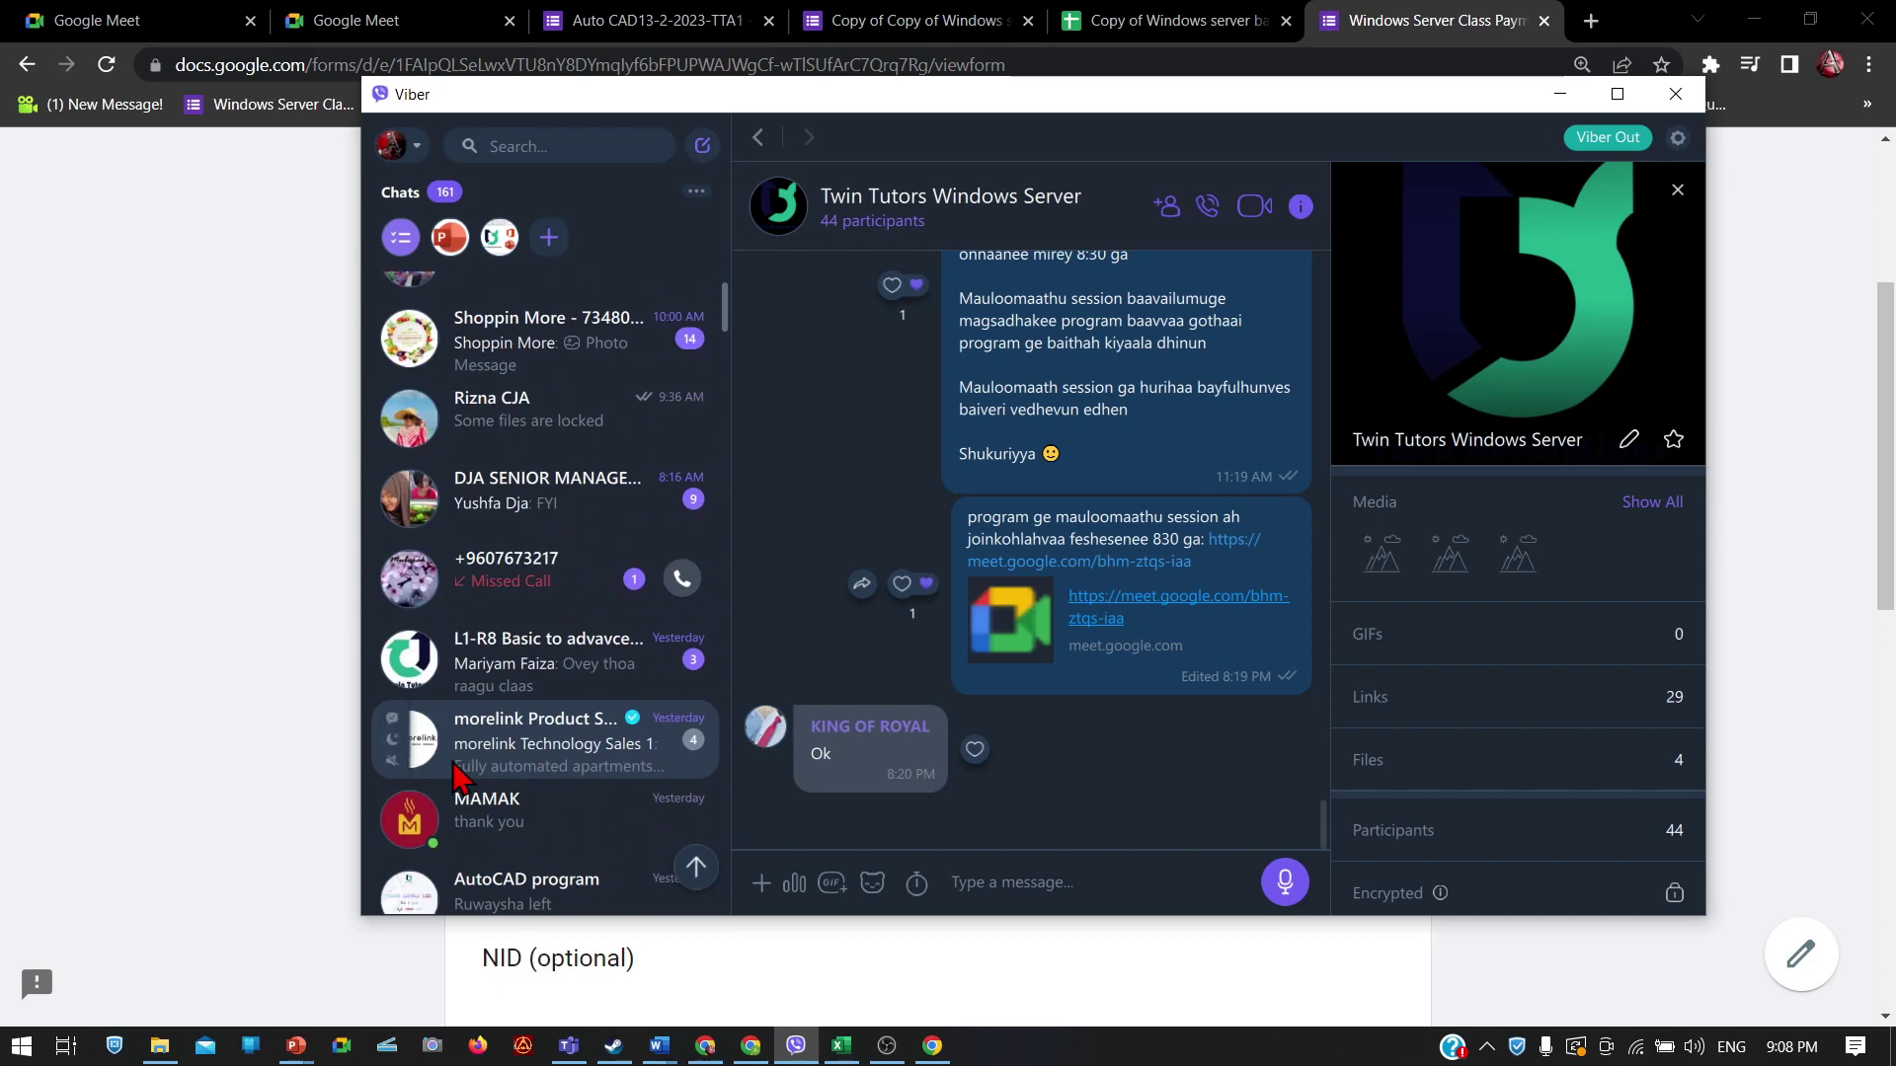
pyautogui.scroll(-2, 456, 780)
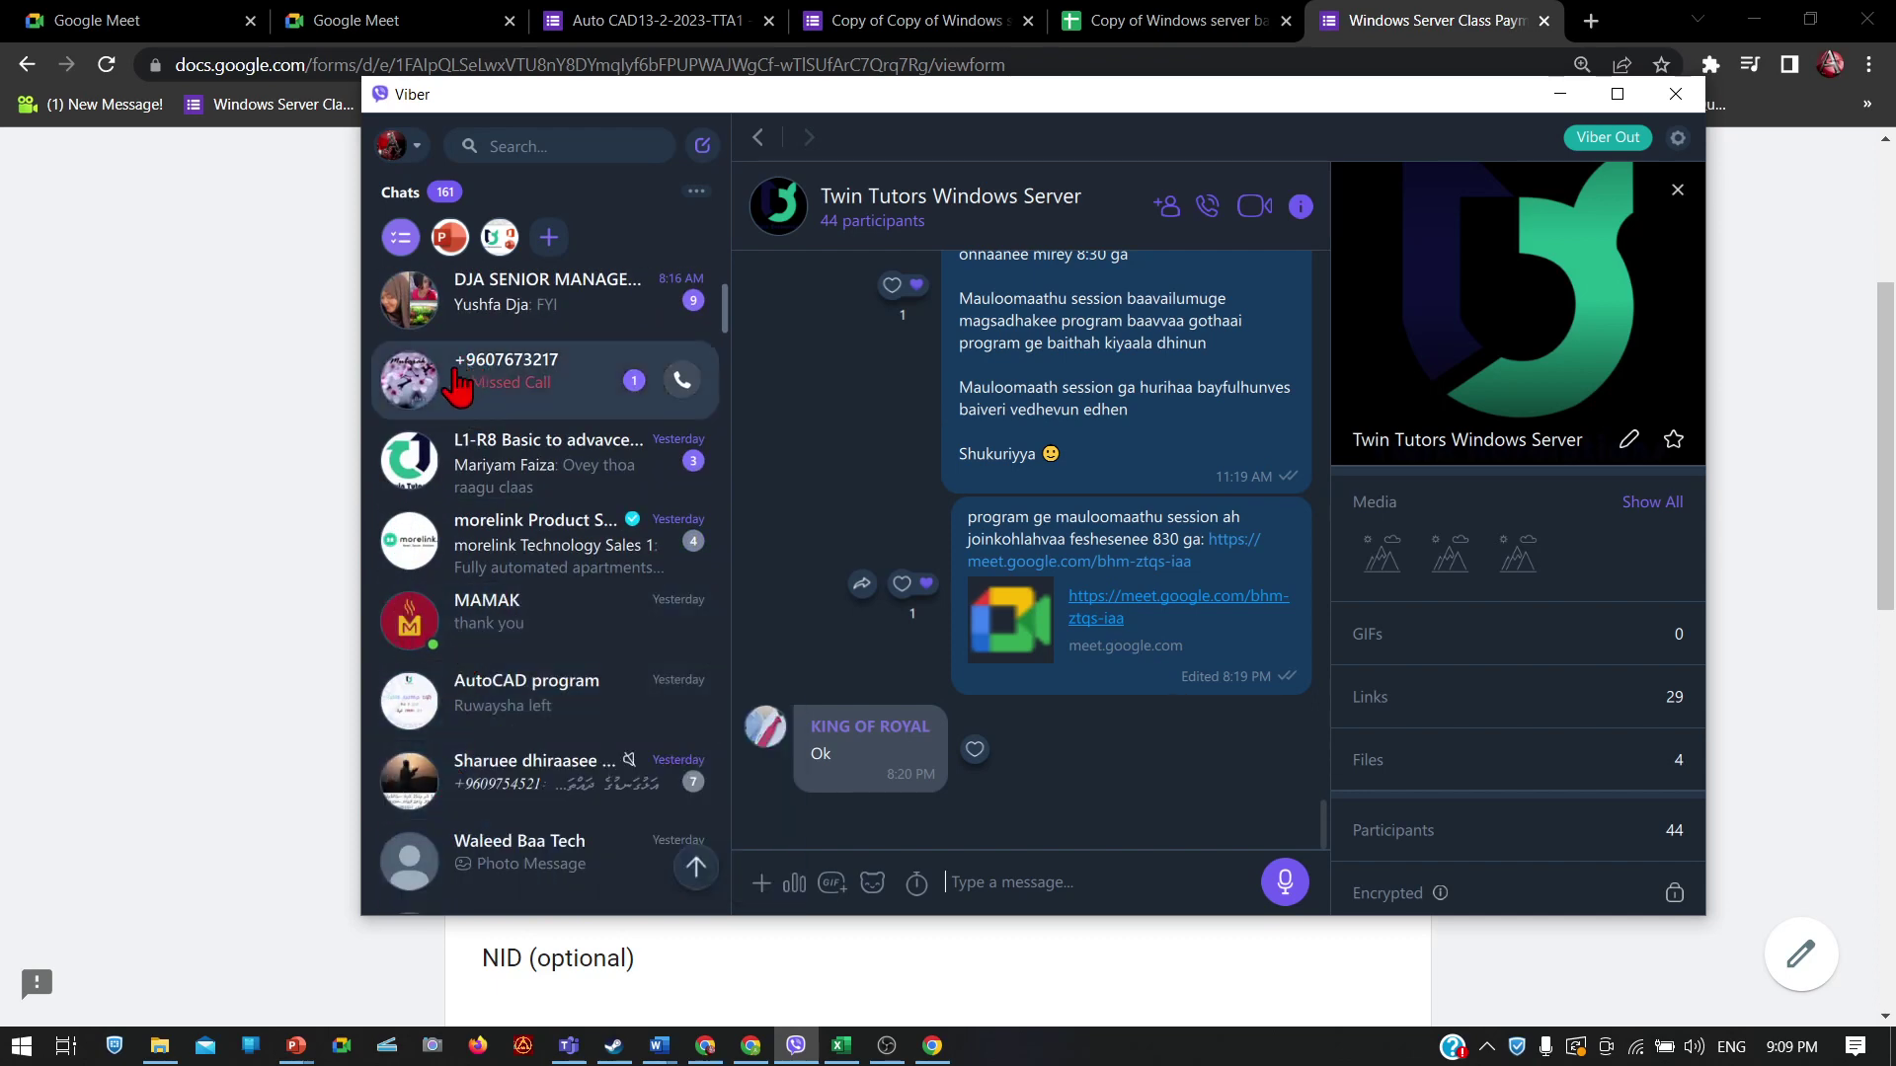
pyautogui.scroll(10, 441, 395)
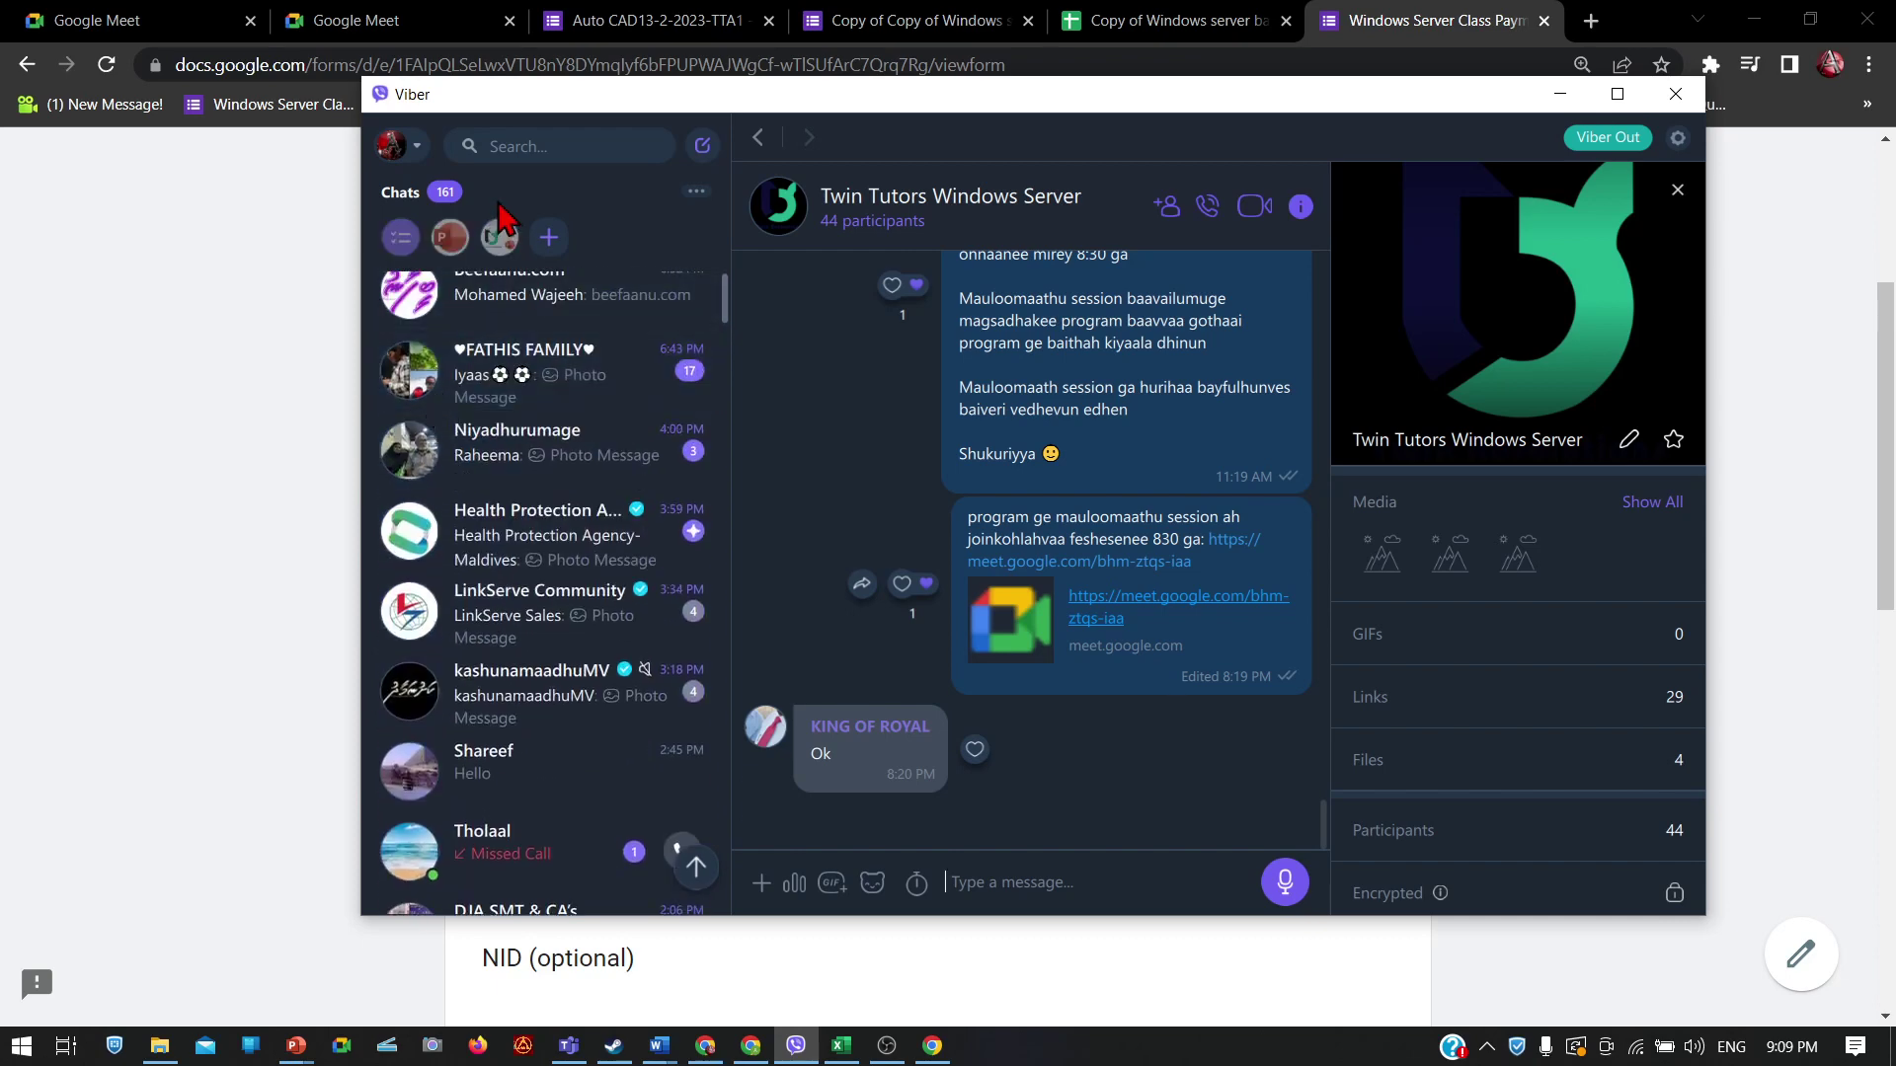
pyautogui.click(510, 146)
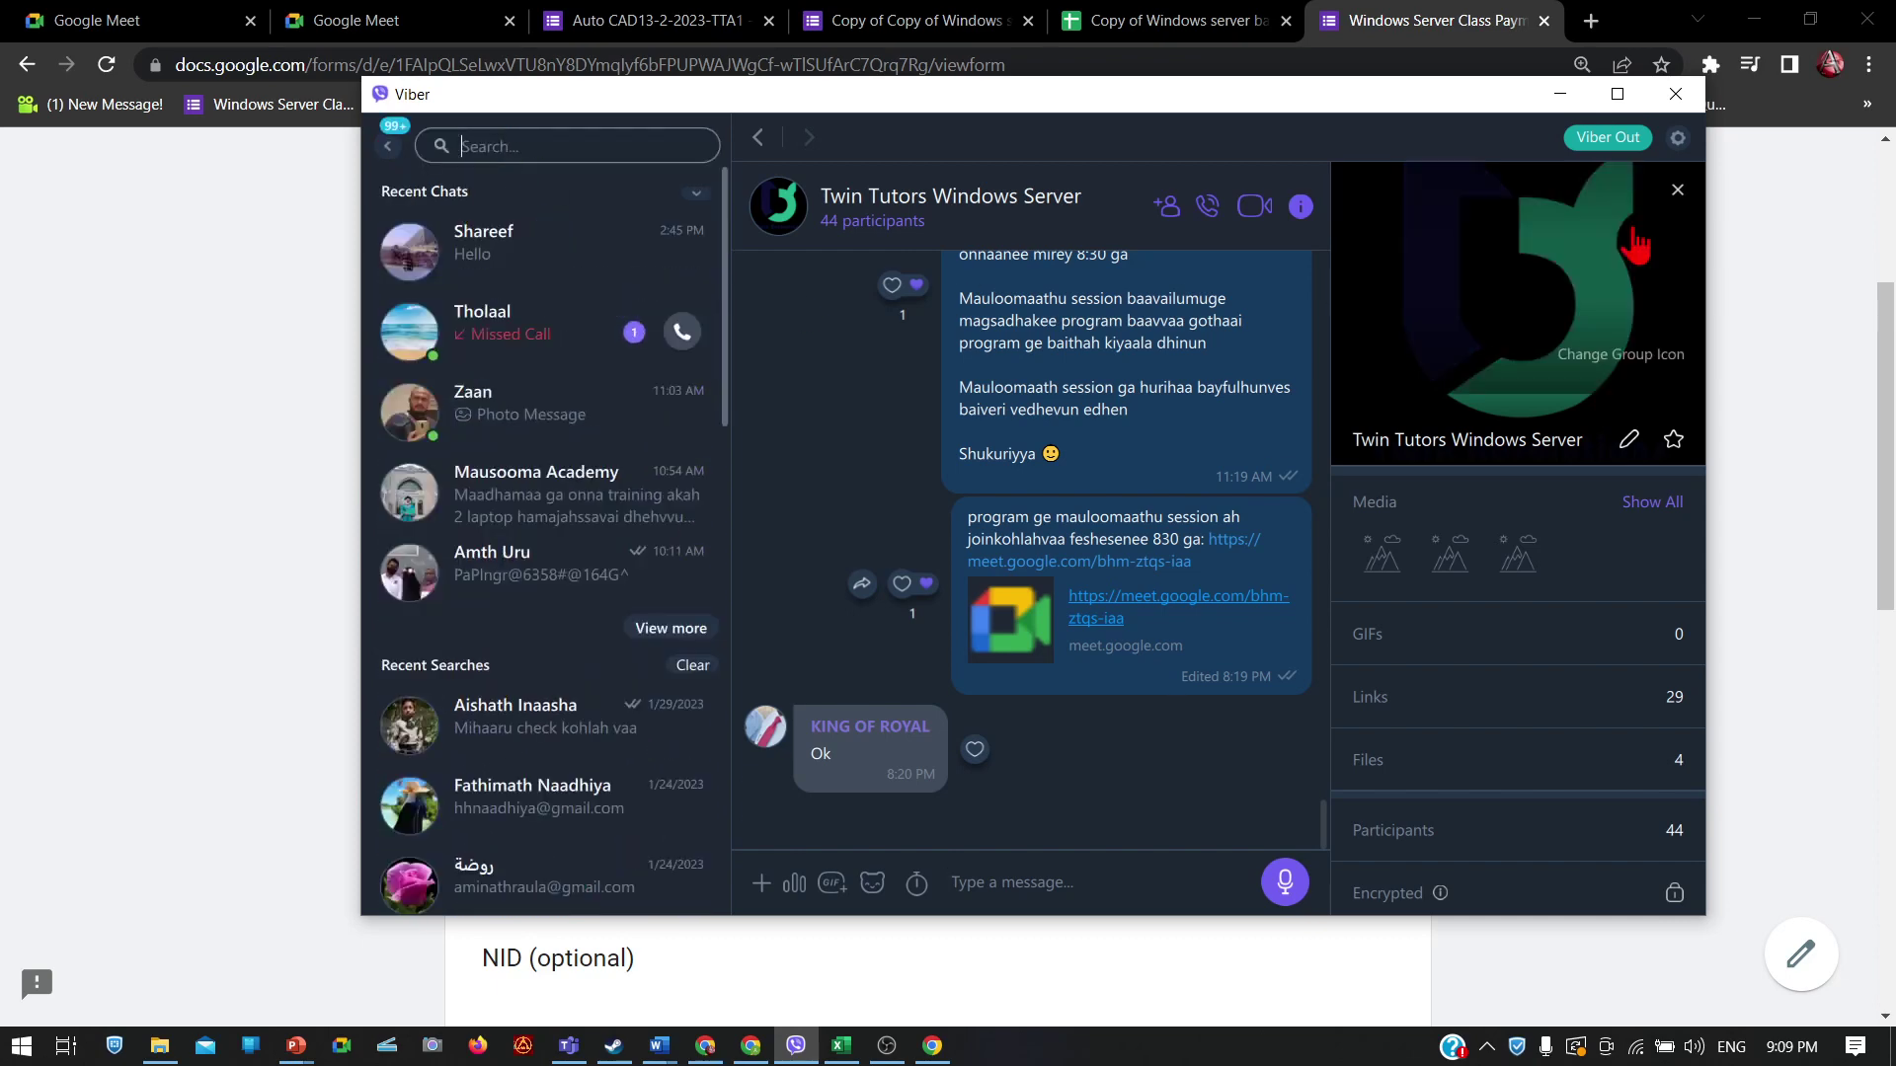
pyautogui.click(1560, 95)
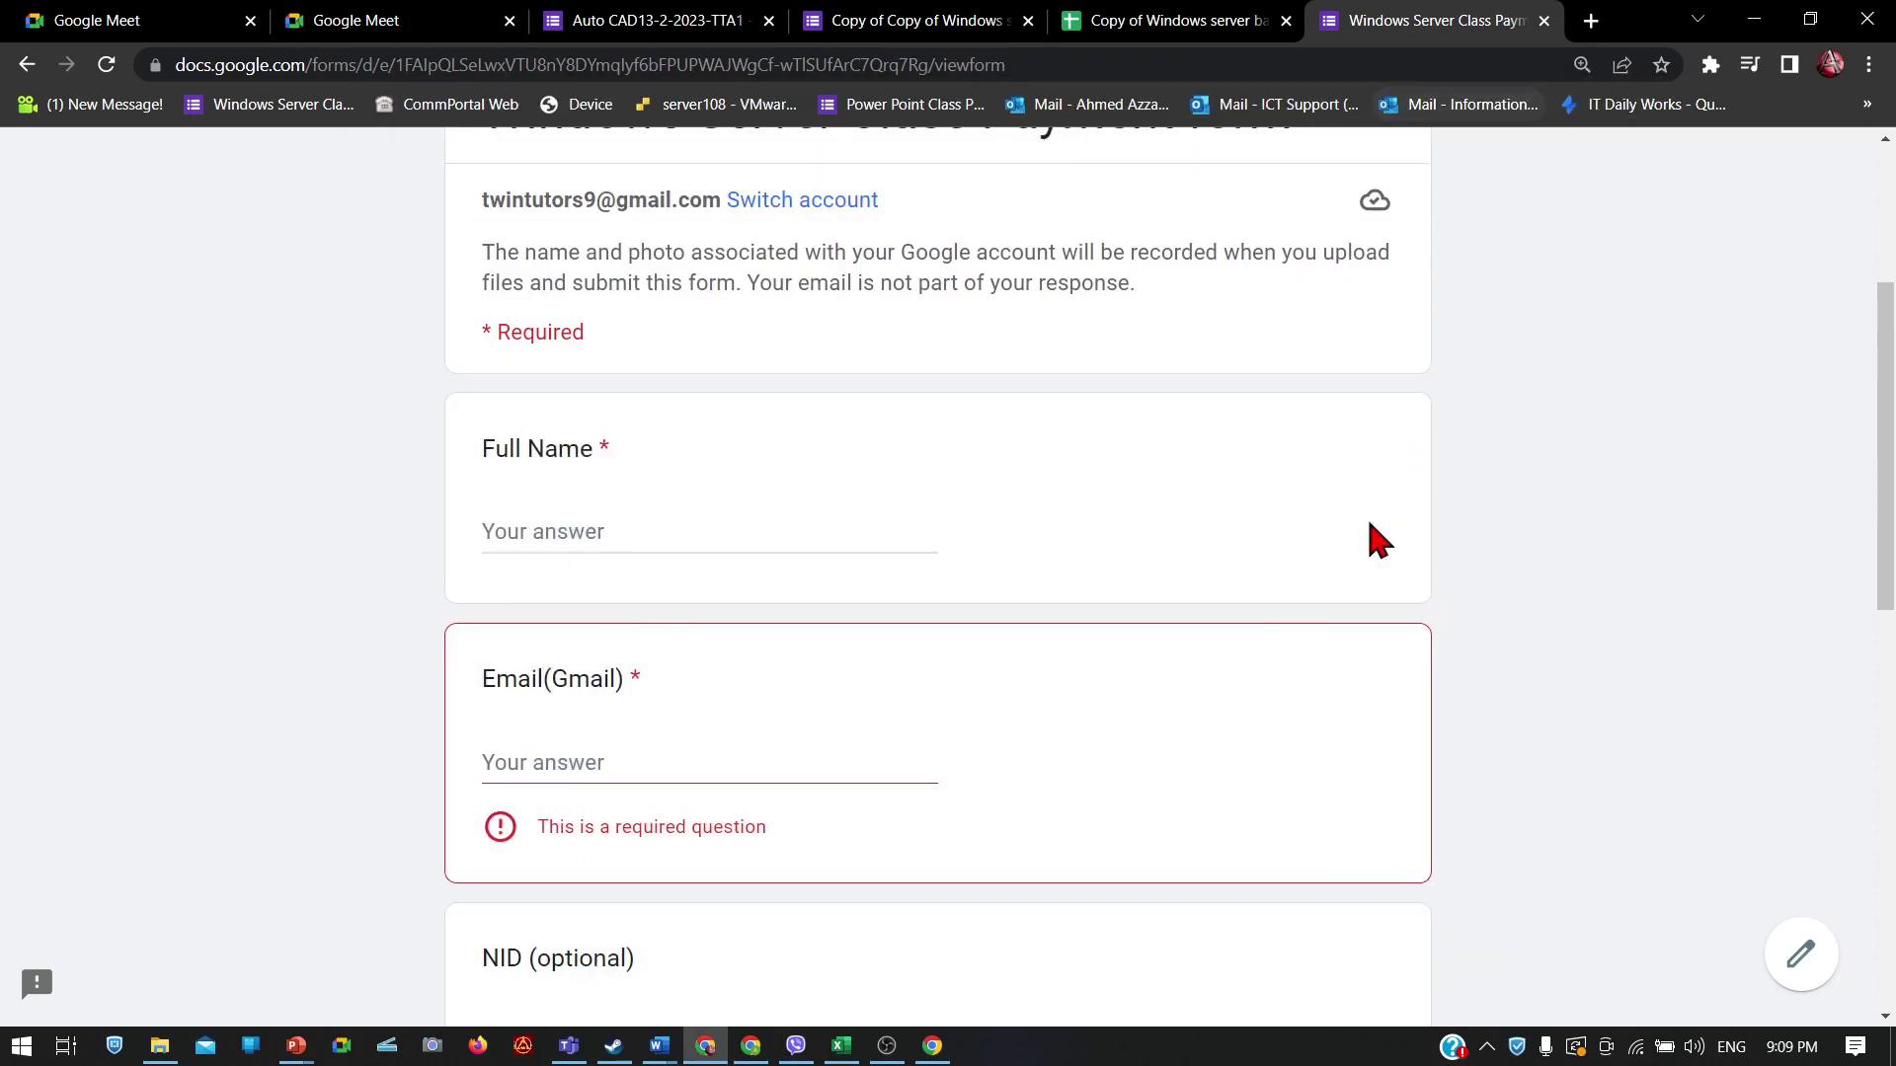
# Step: Open Facebook in a new browser tab and go to the Twin Resolutions page from the recent searches
pyautogui.scroll(3, 1366, 537)
pyautogui.click(1590, 21)
pyautogui.click(1577, 59)
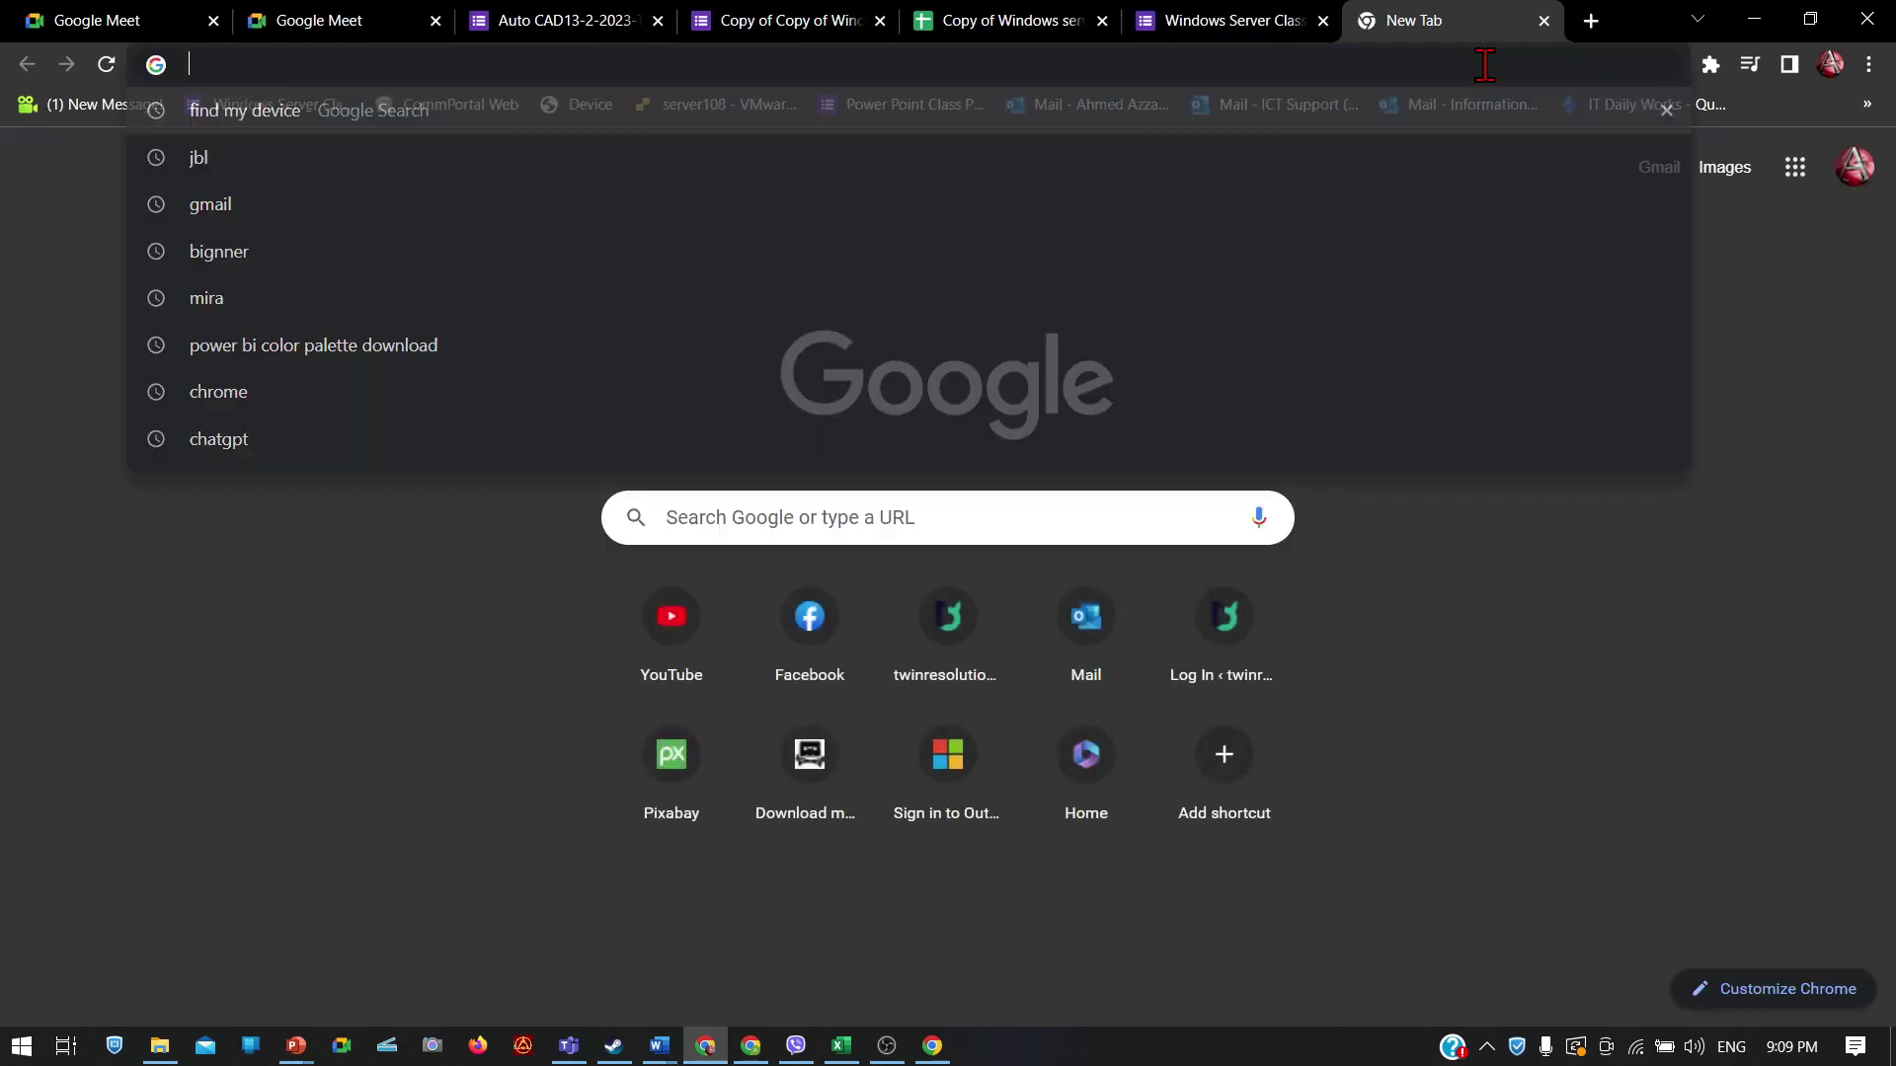
pyautogui.click(810, 662)
pyautogui.click(810, 662)
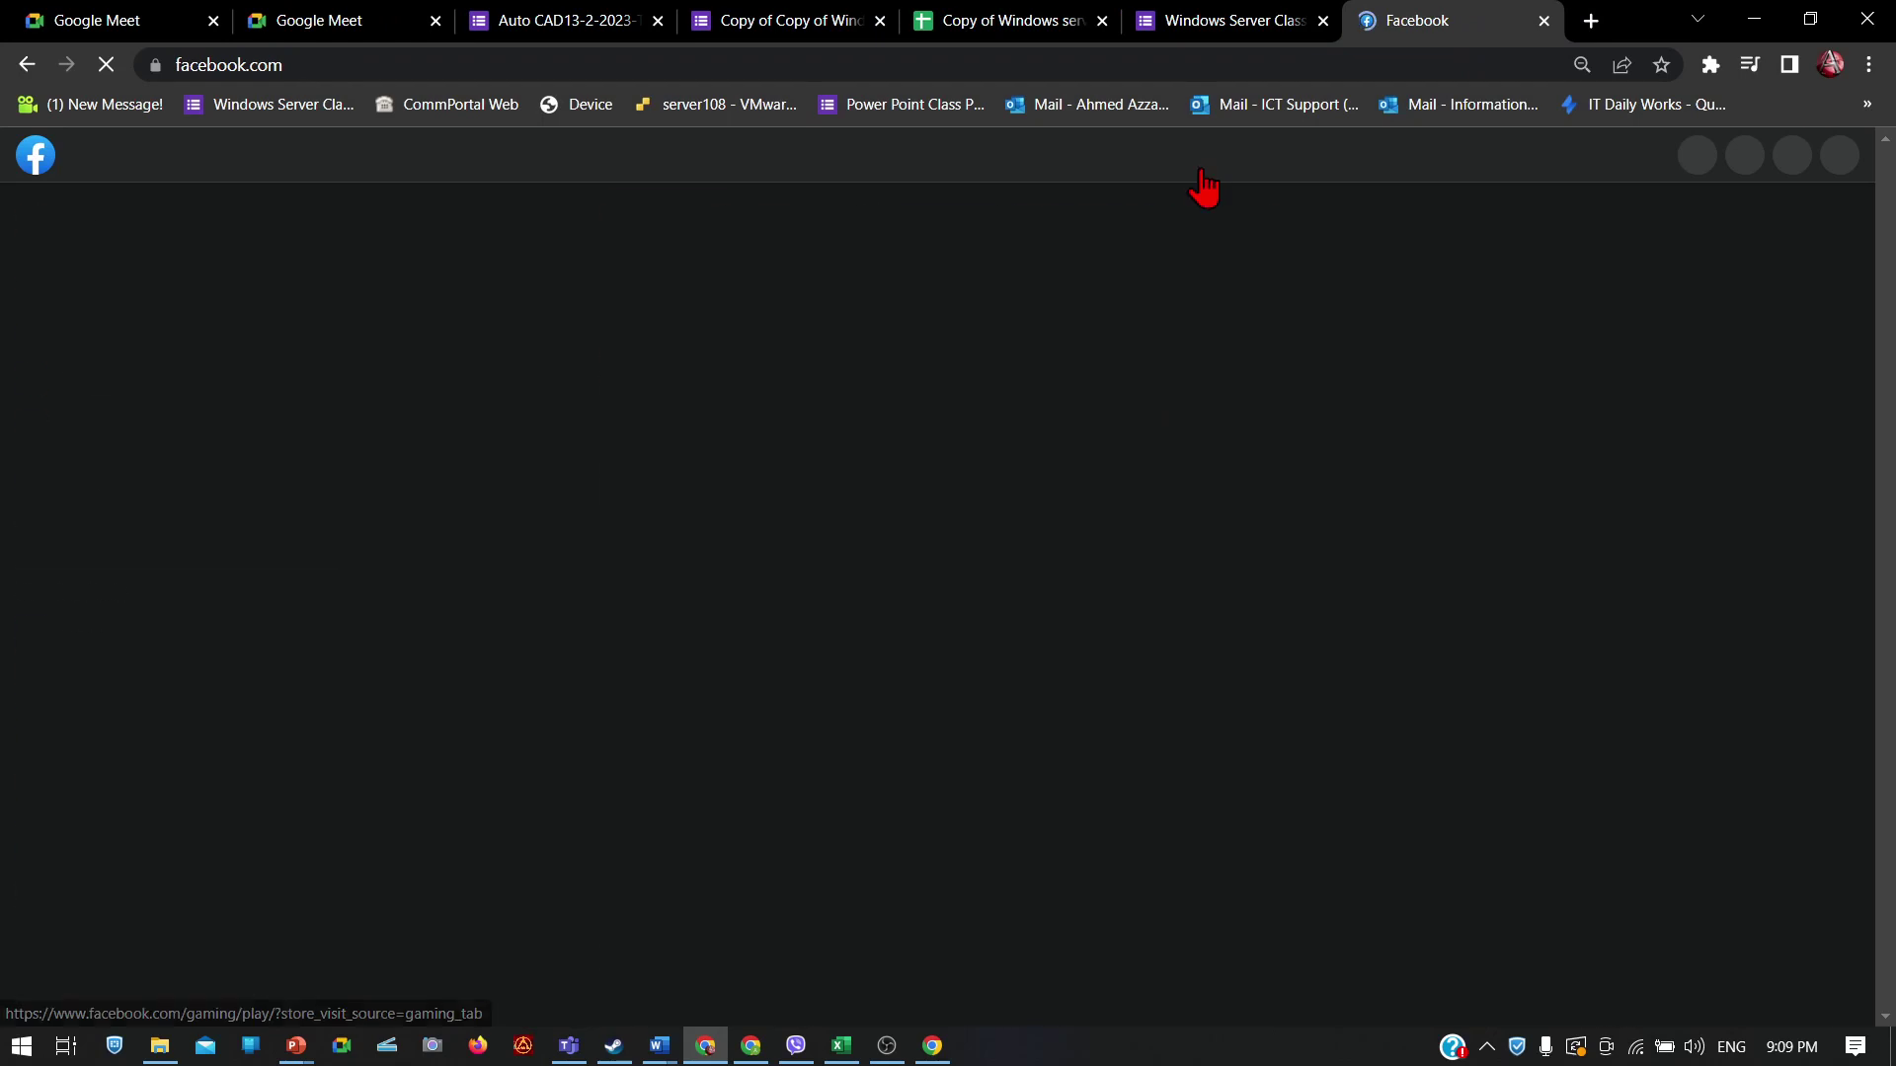
pyautogui.click(153, 139)
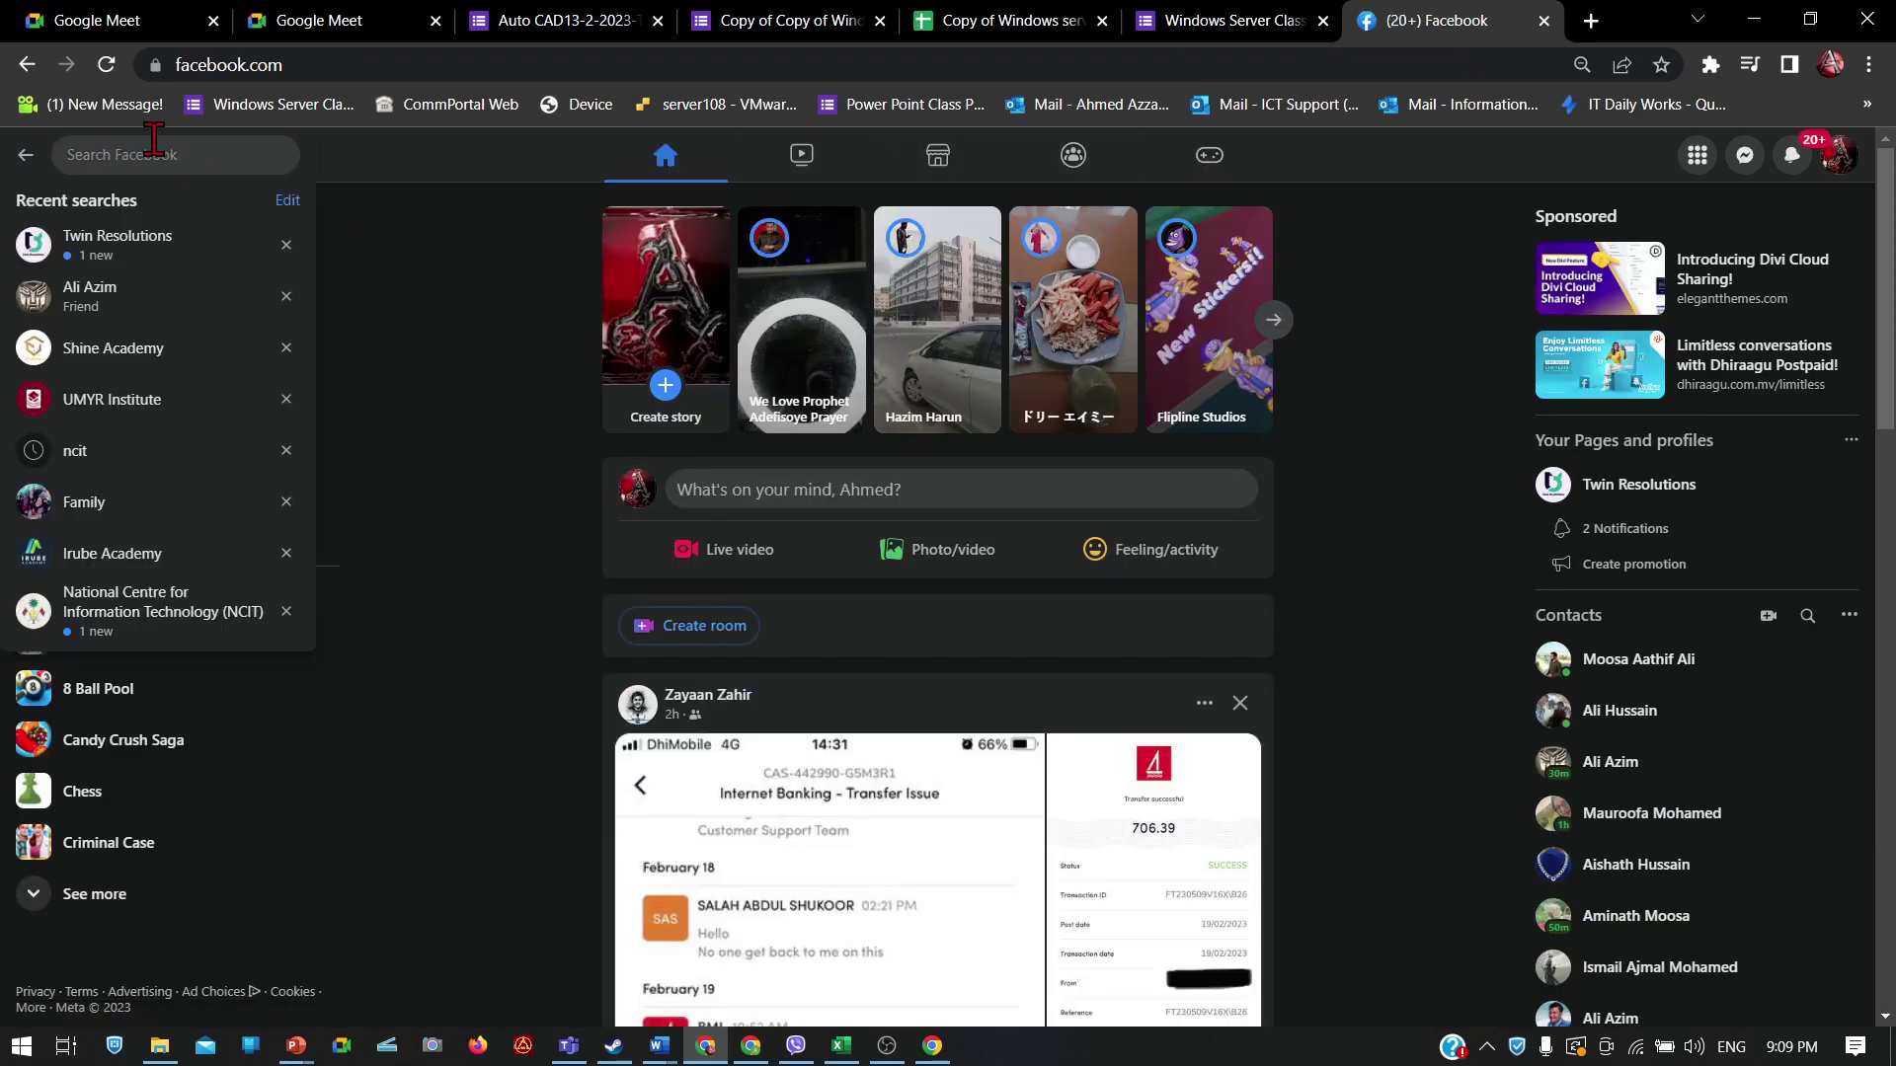
pyautogui.click(107, 247)
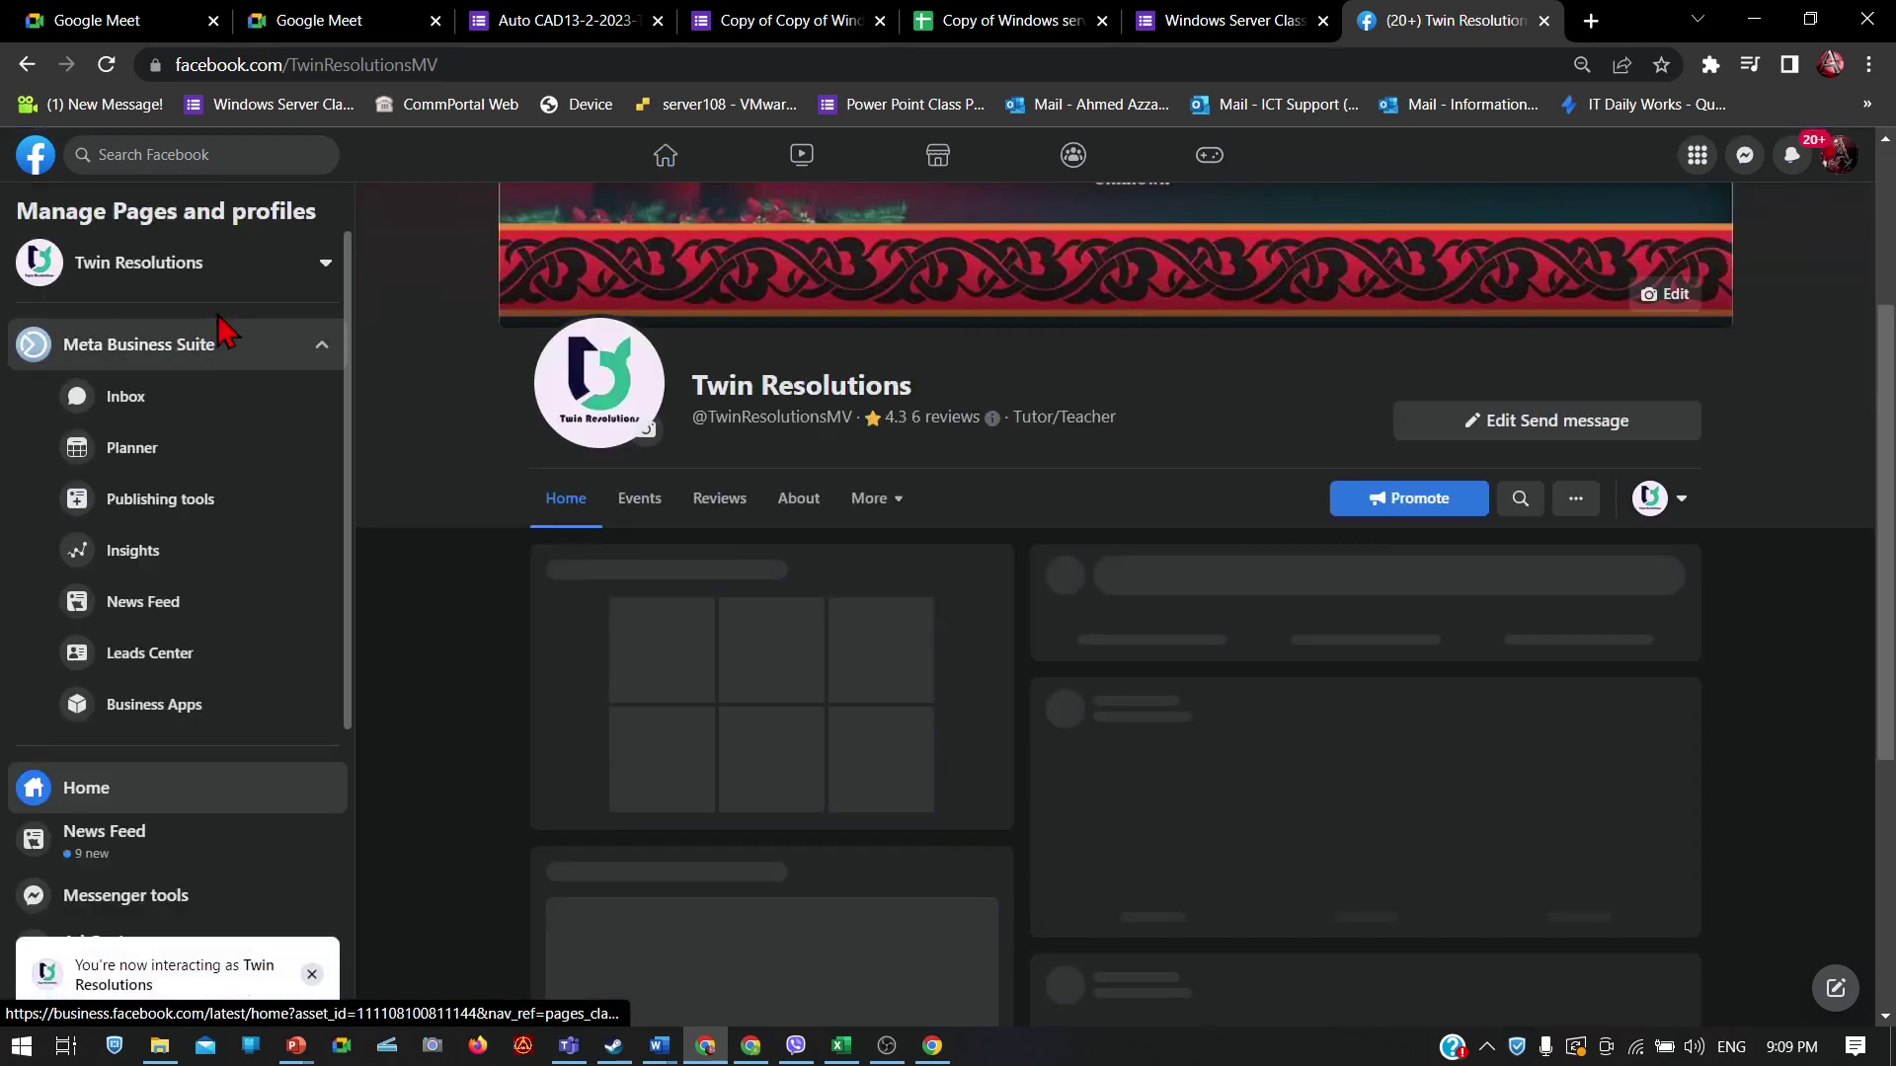
# Step: Look through the posts on the Twin Resolutions page
pyautogui.scroll(-5, 493, 395)
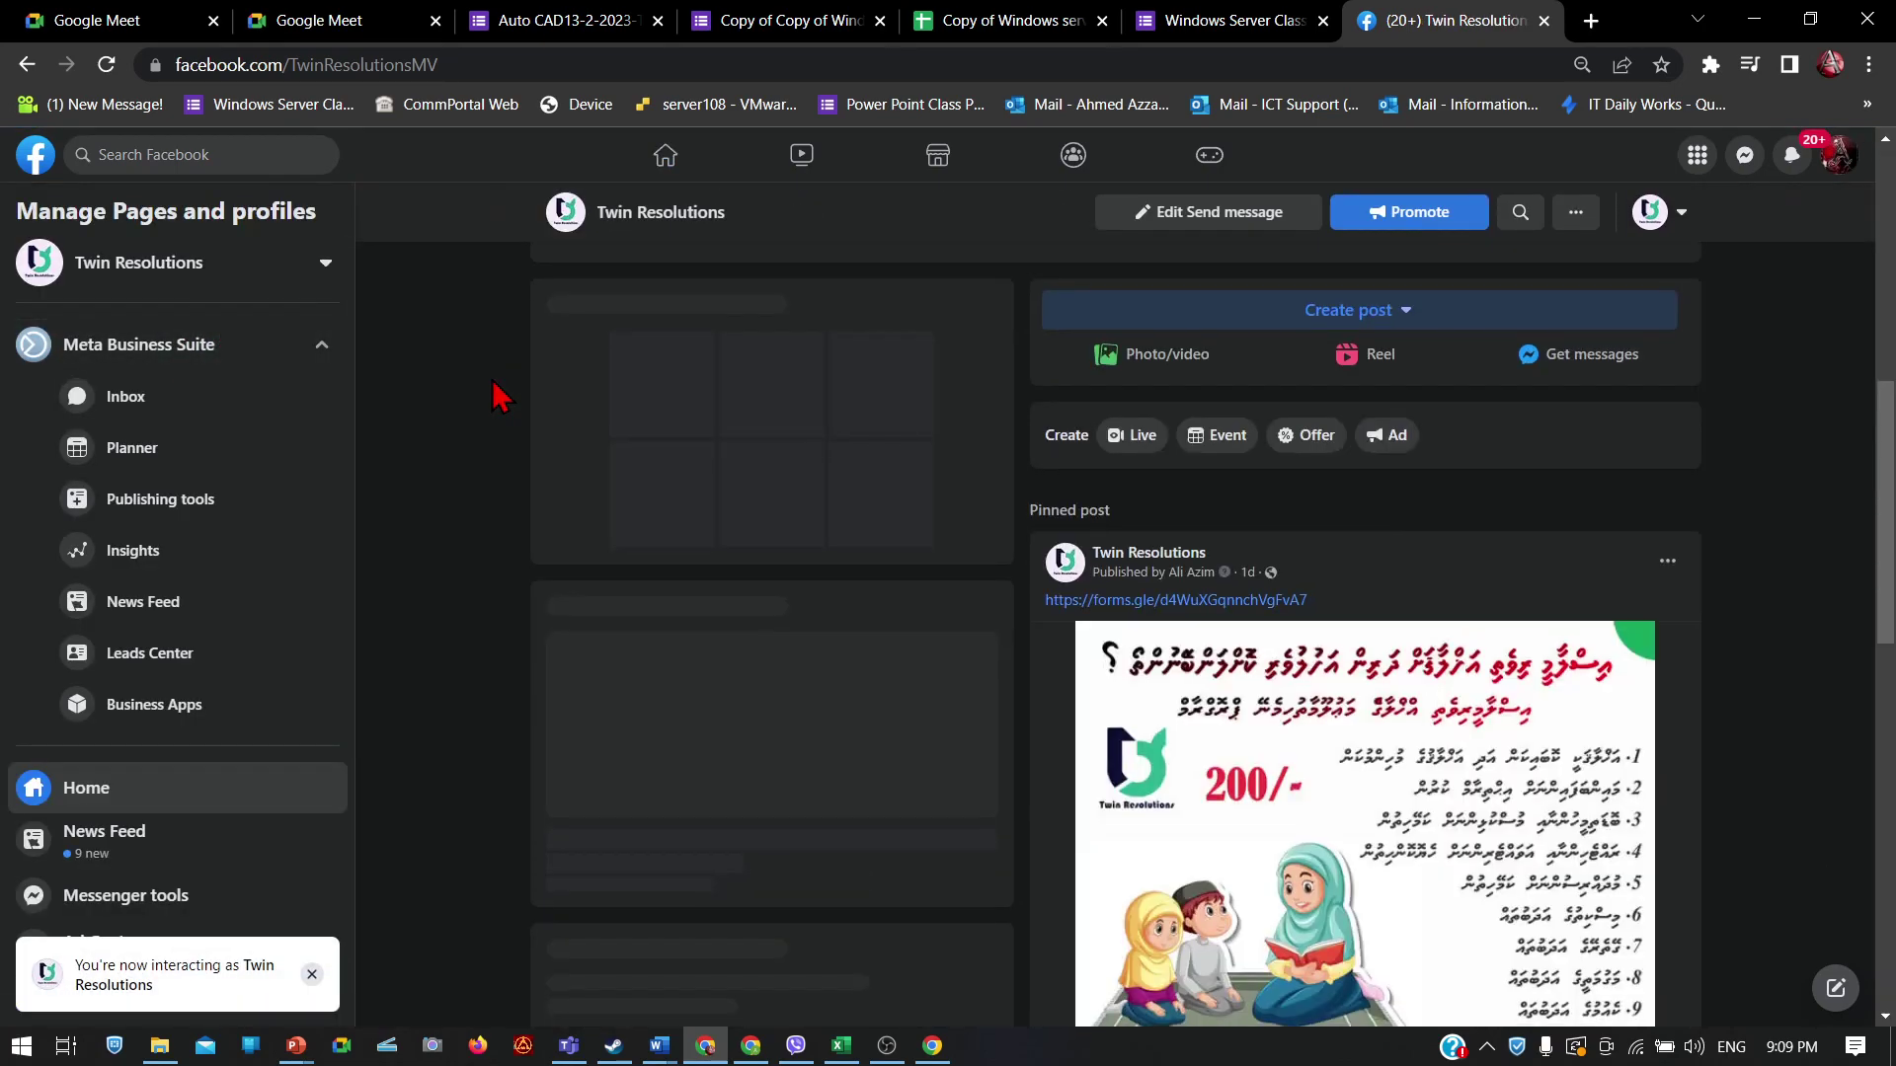
pyautogui.scroll(-10, 499, 395)
pyautogui.scroll(-3, 1027, 390)
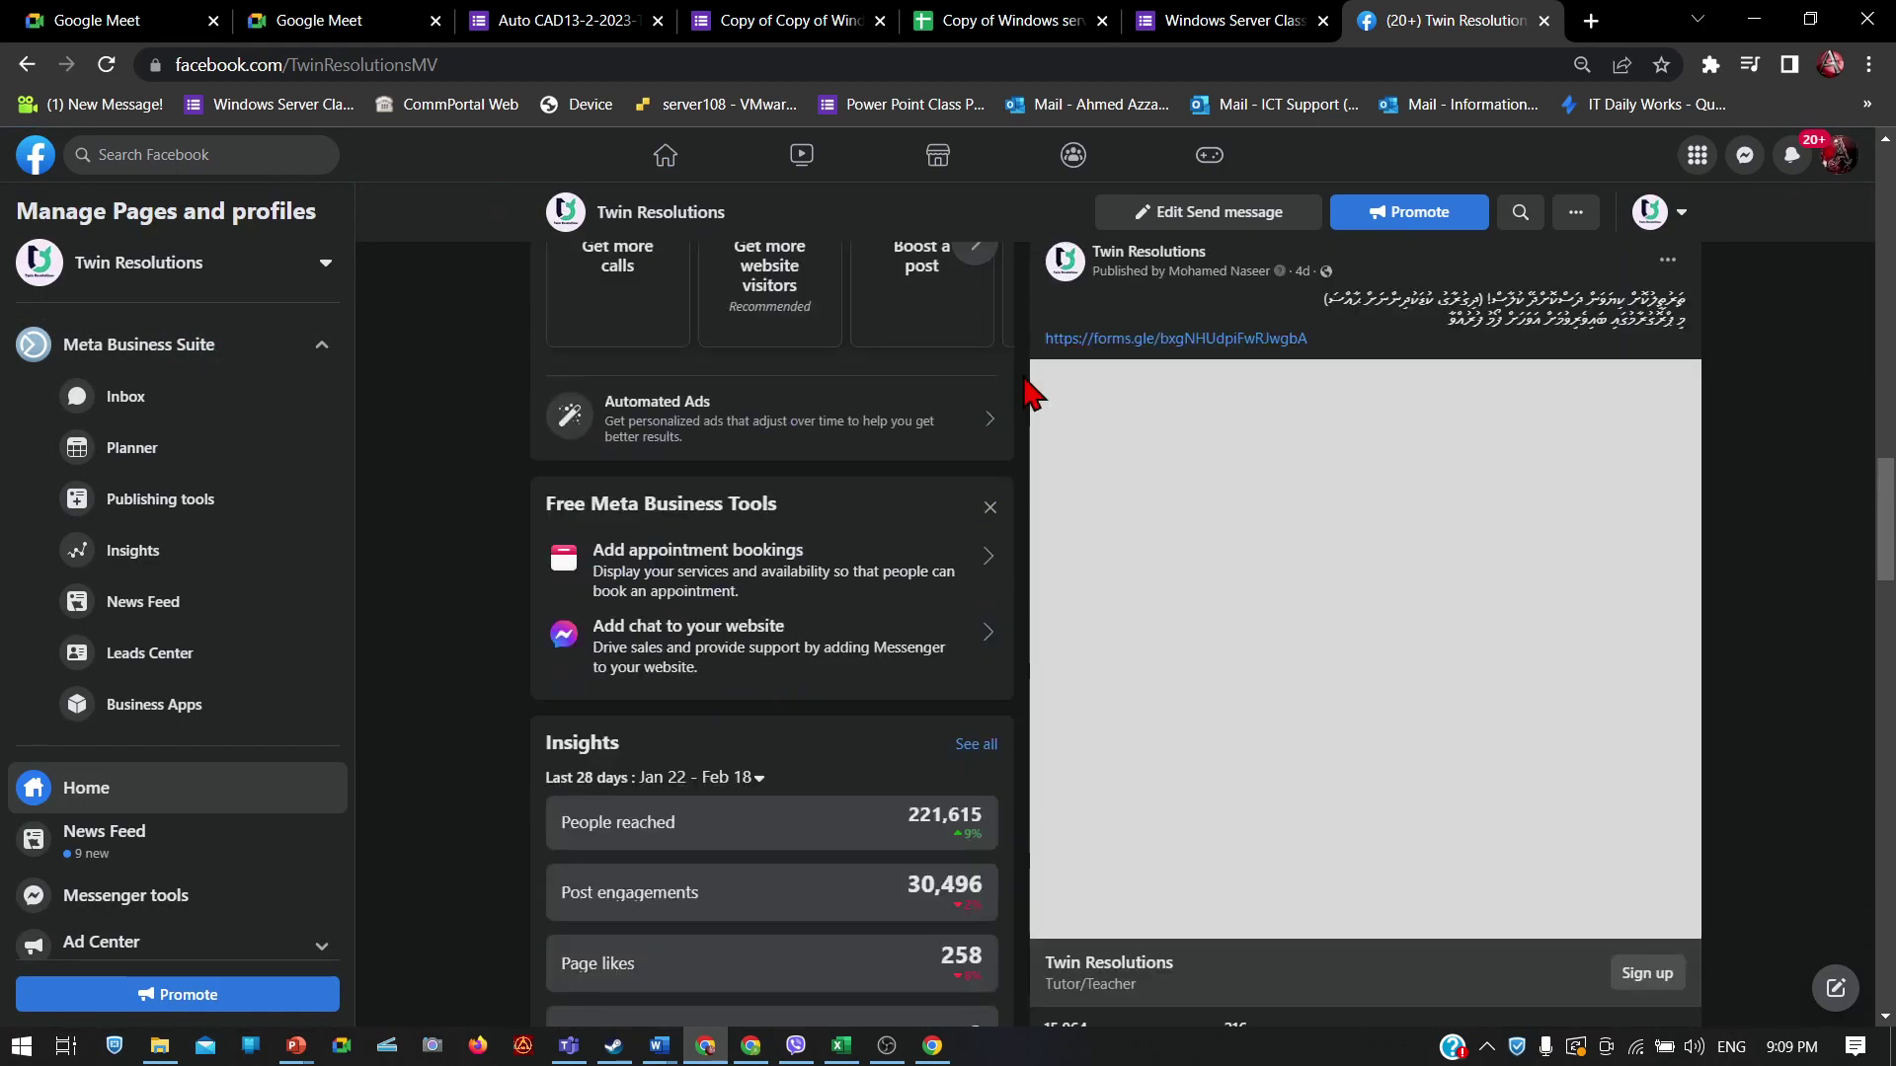
pyautogui.scroll(15, 790, 474)
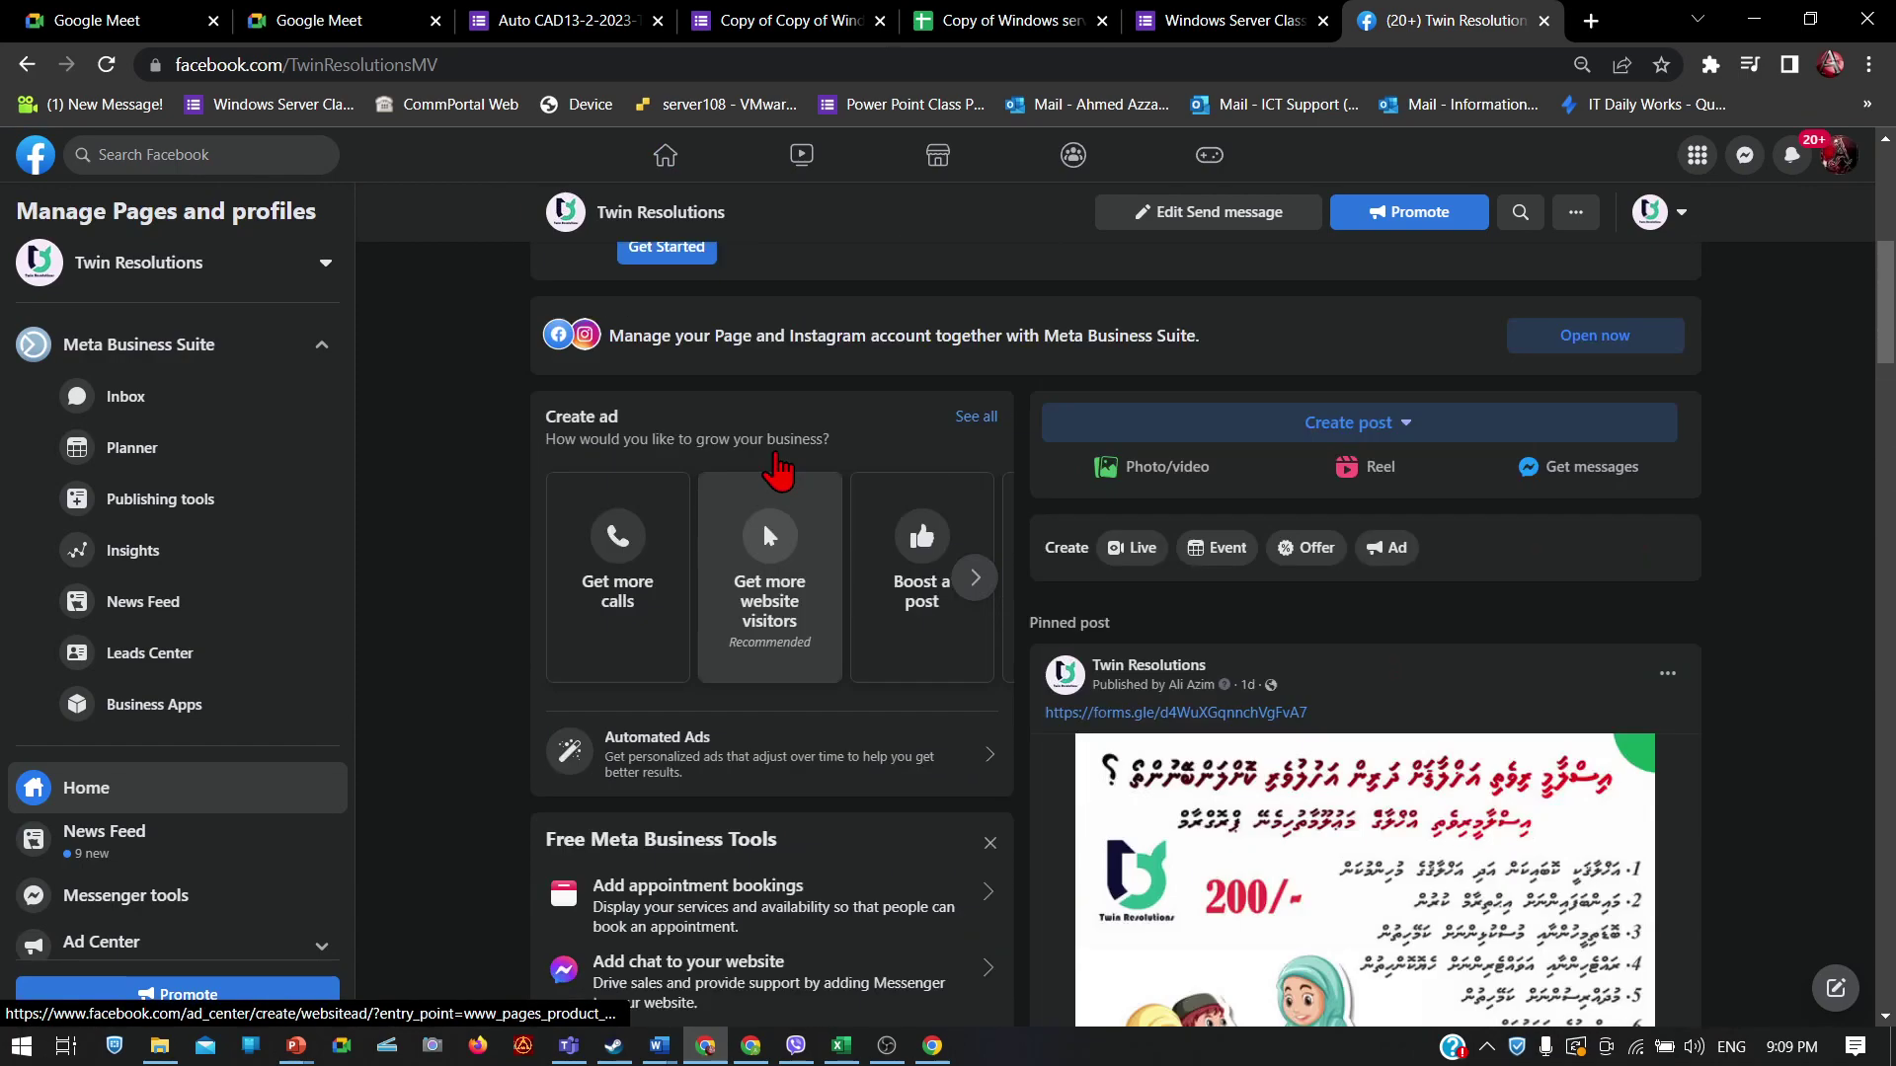
# Step: Open the Windows Server Class Payment form for editing and copy its shortened share link
pyautogui.click(1229, 21)
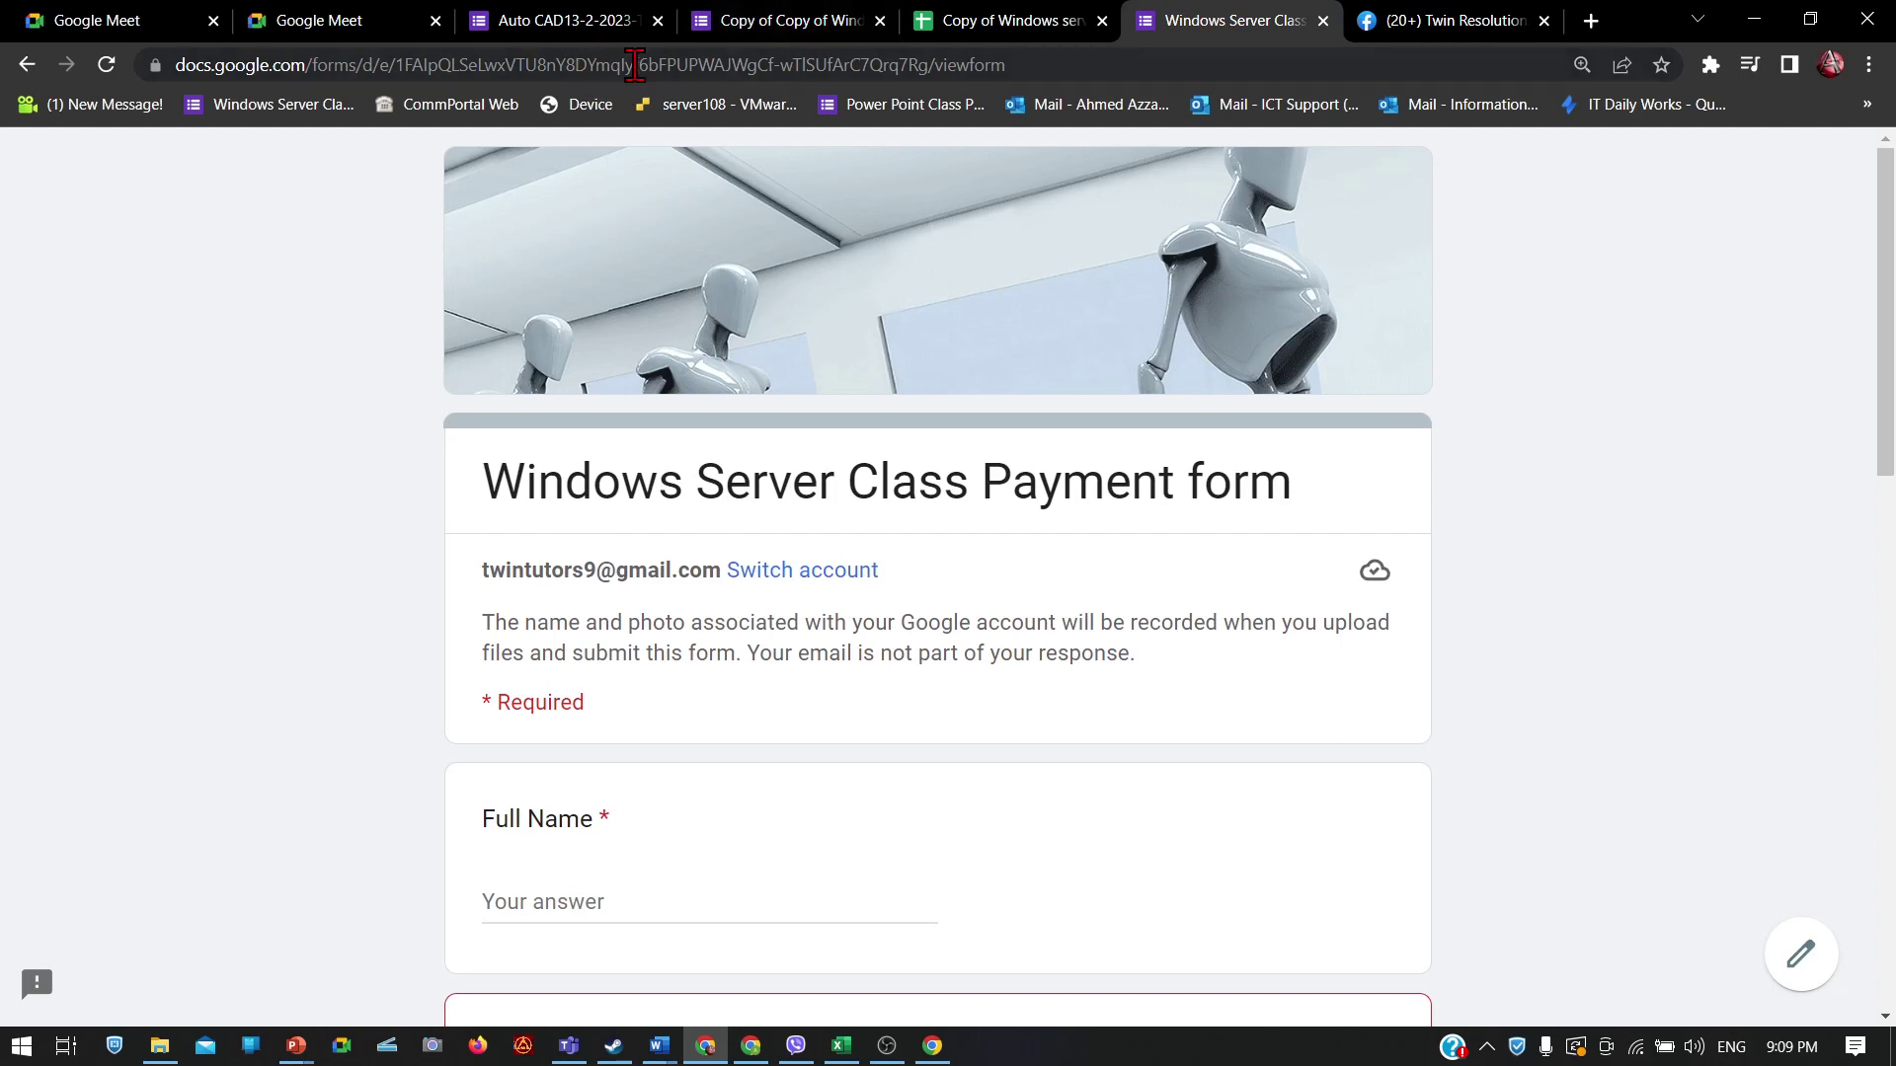
pyautogui.click(1799, 956)
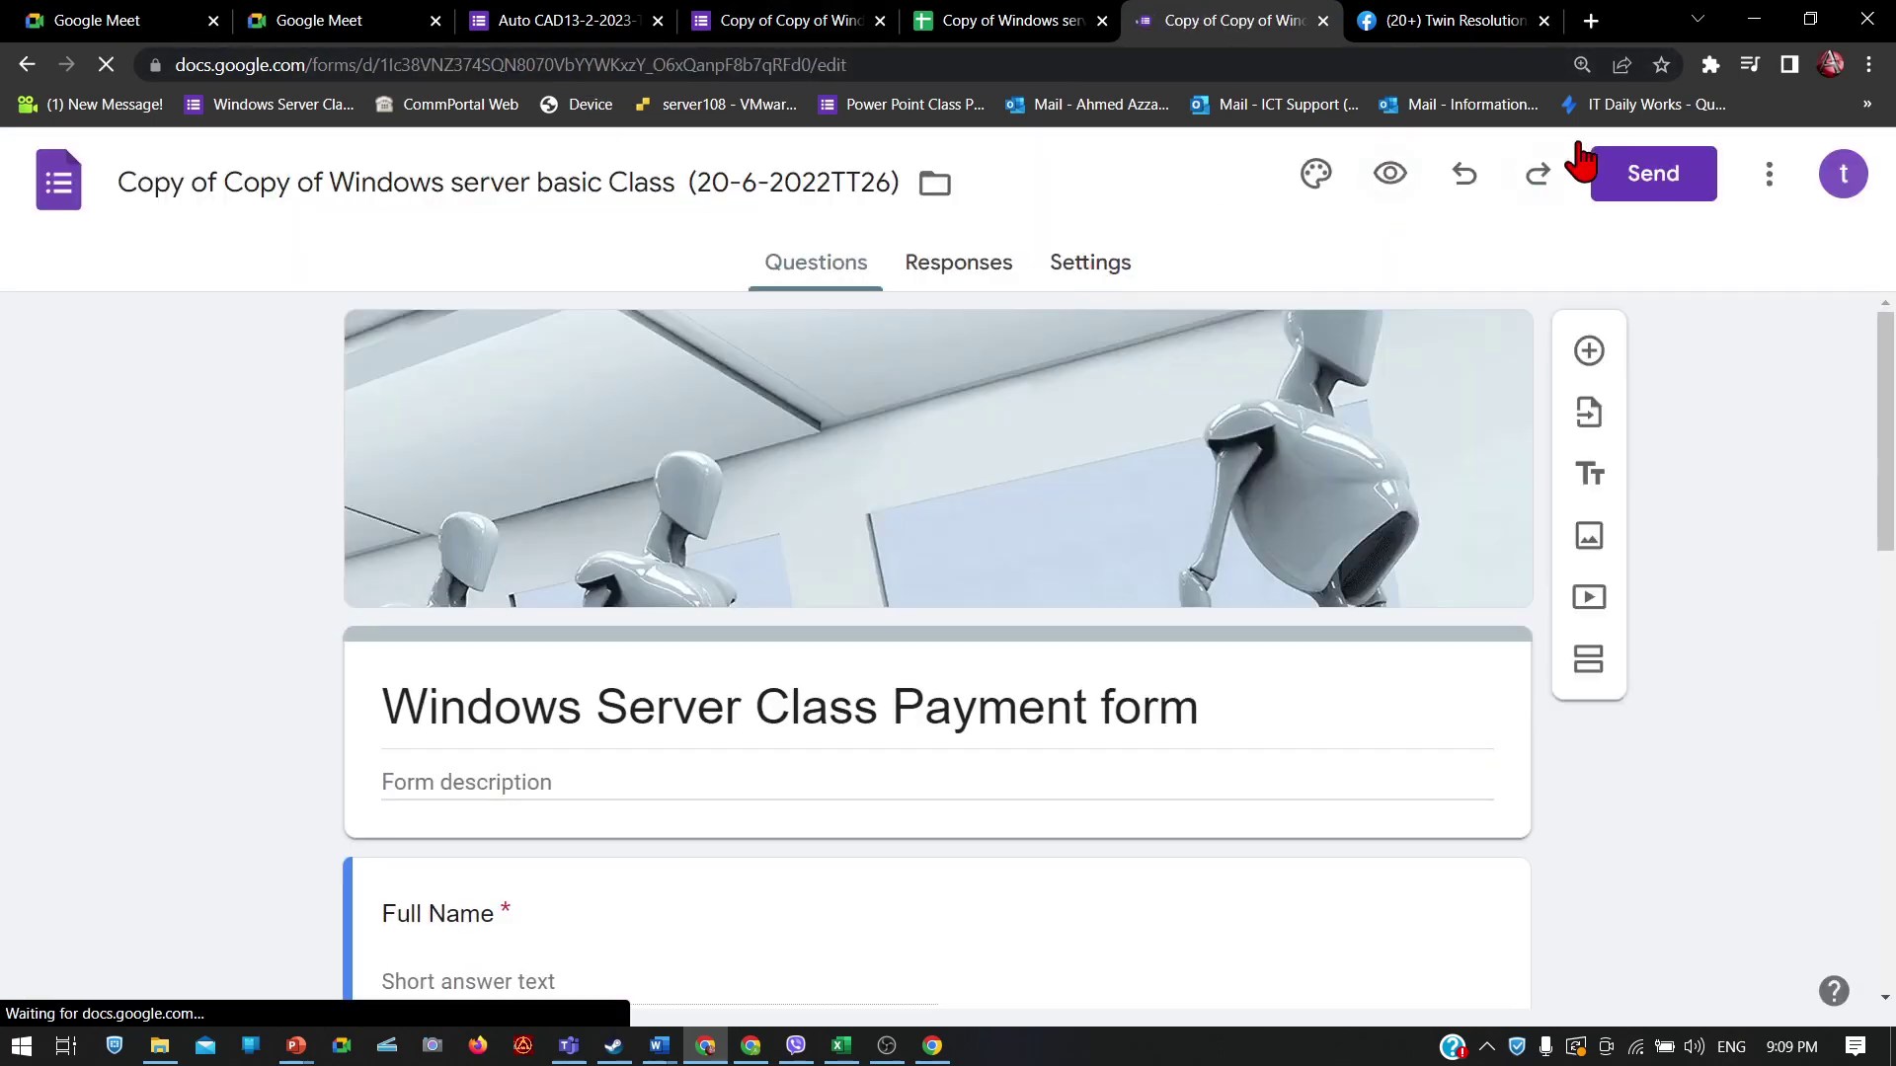
pyautogui.click(1639, 176)
pyautogui.click(632, 324)
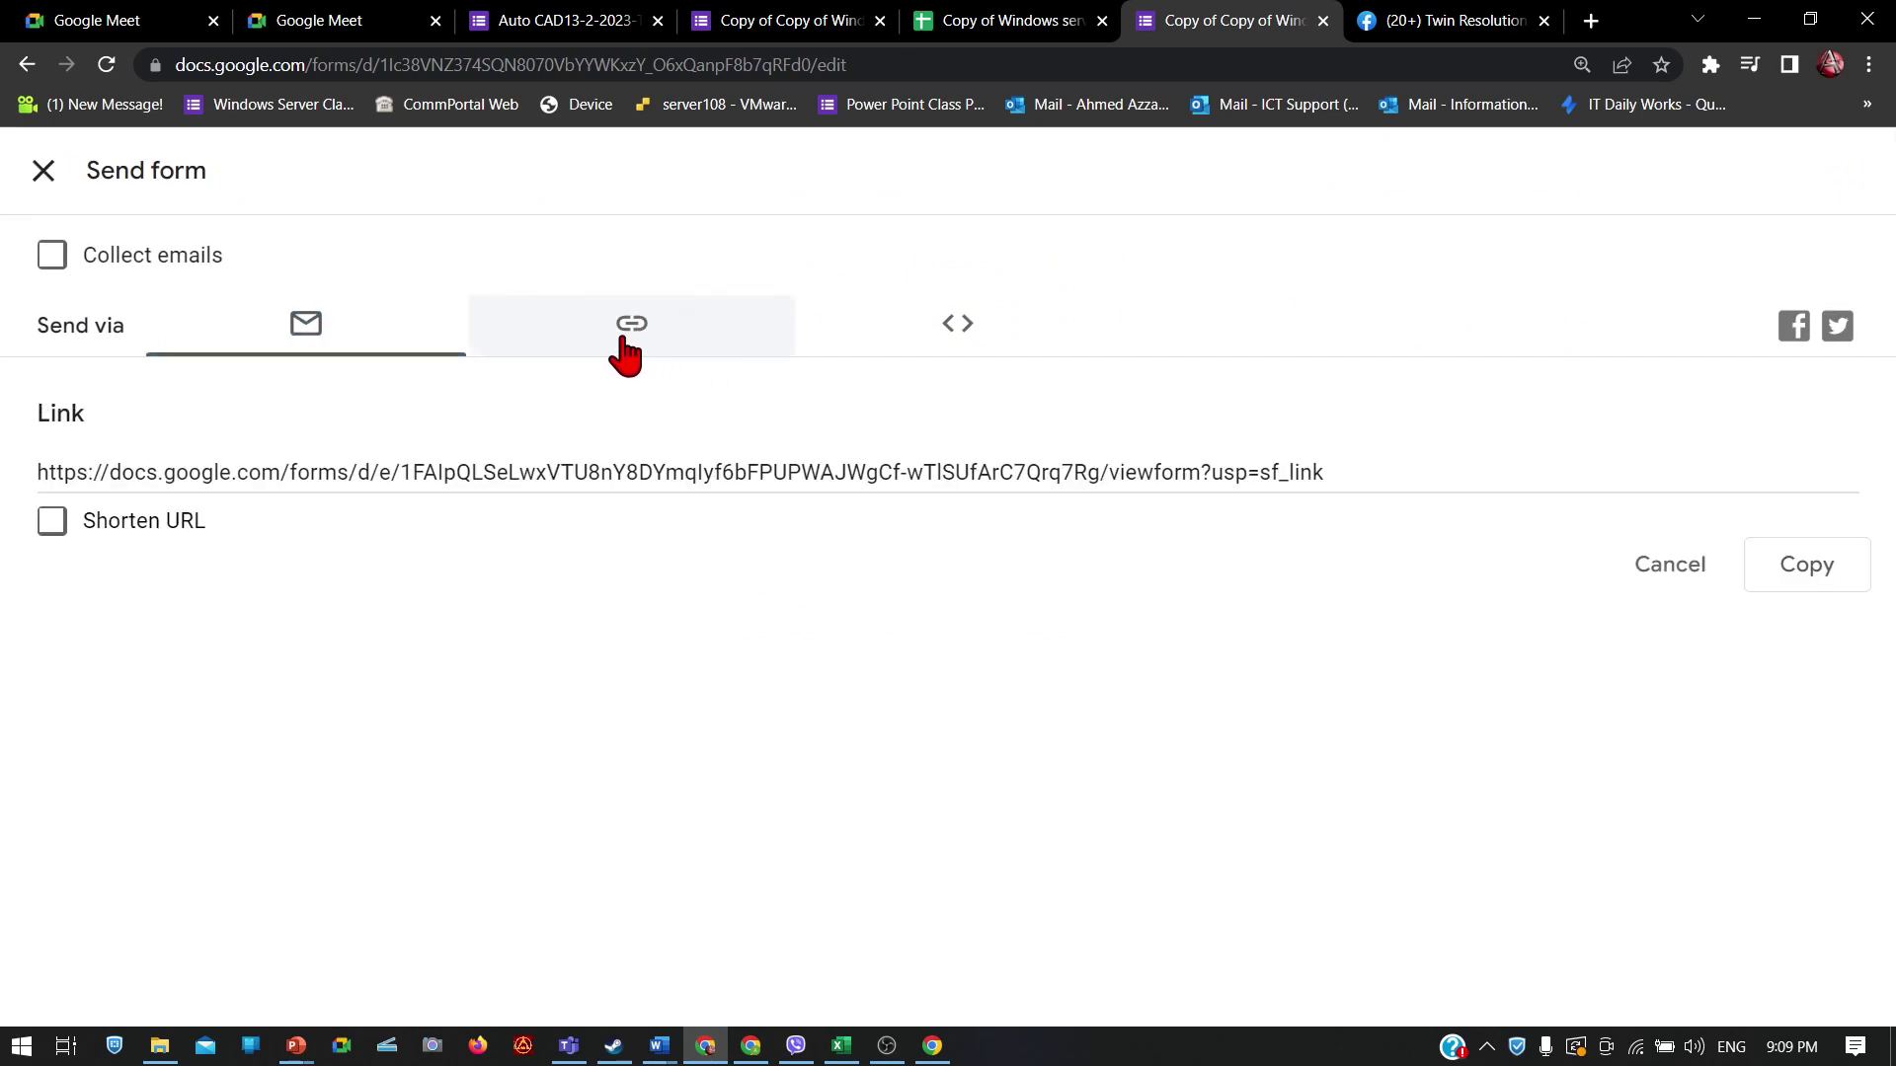
pyautogui.click(138, 528)
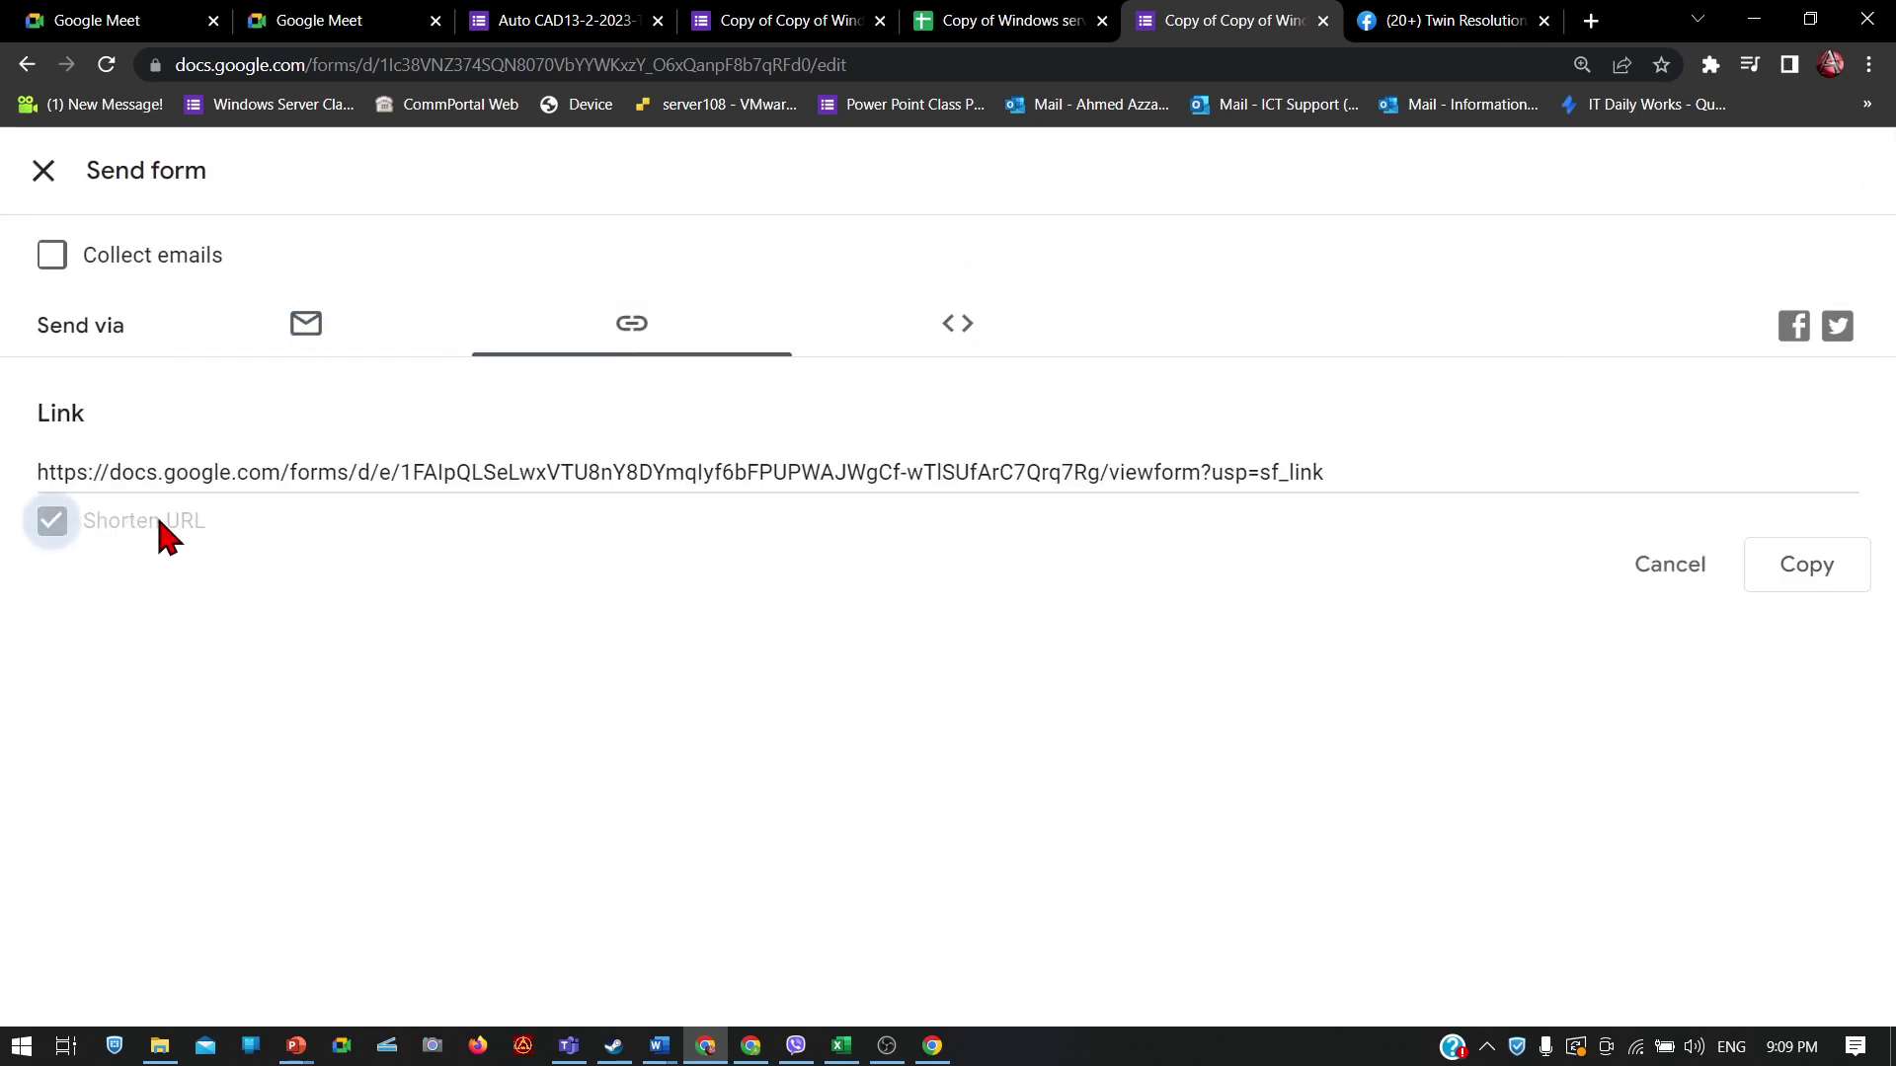
pyautogui.click(1789, 587)
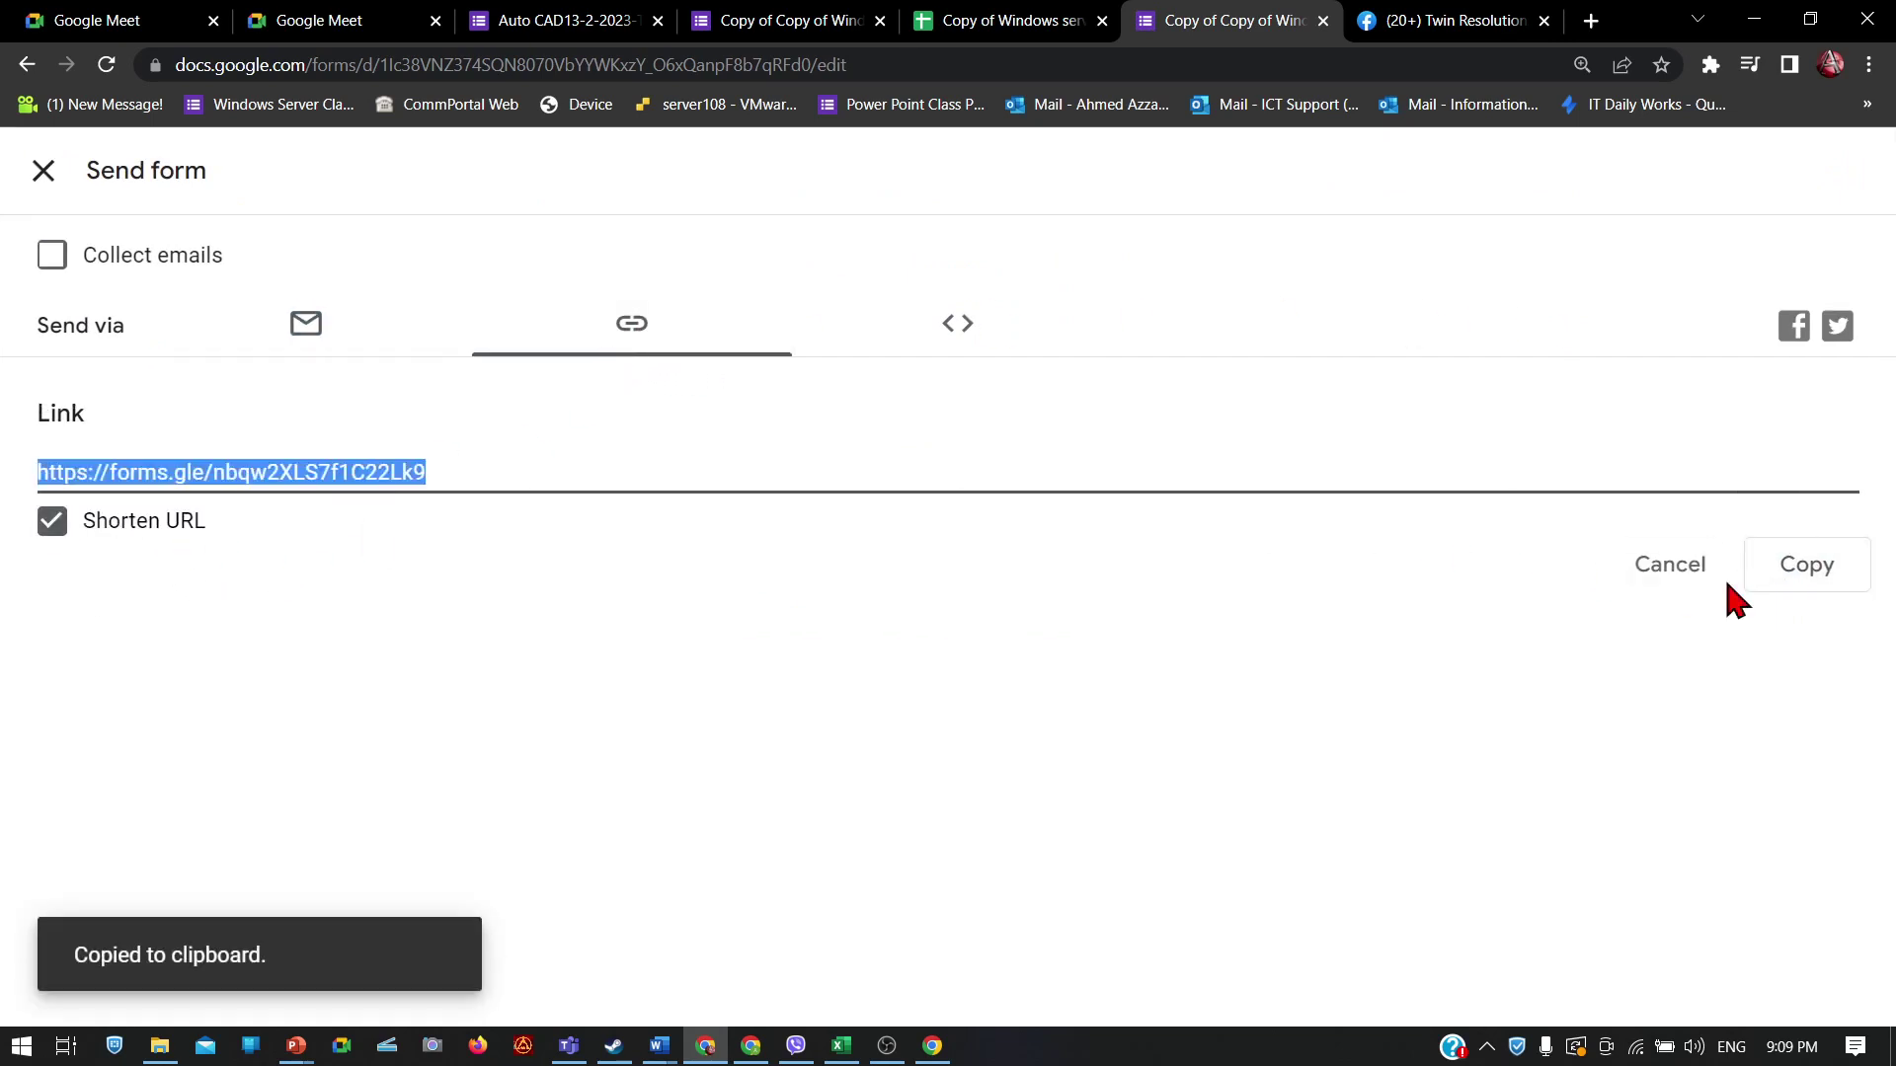
# Step: Switch to the class schedule in Excel and highlight its sessions, the 19-Feb and 06-Mar dates, and the whole range A1:Q3
pyautogui.click(837, 1017)
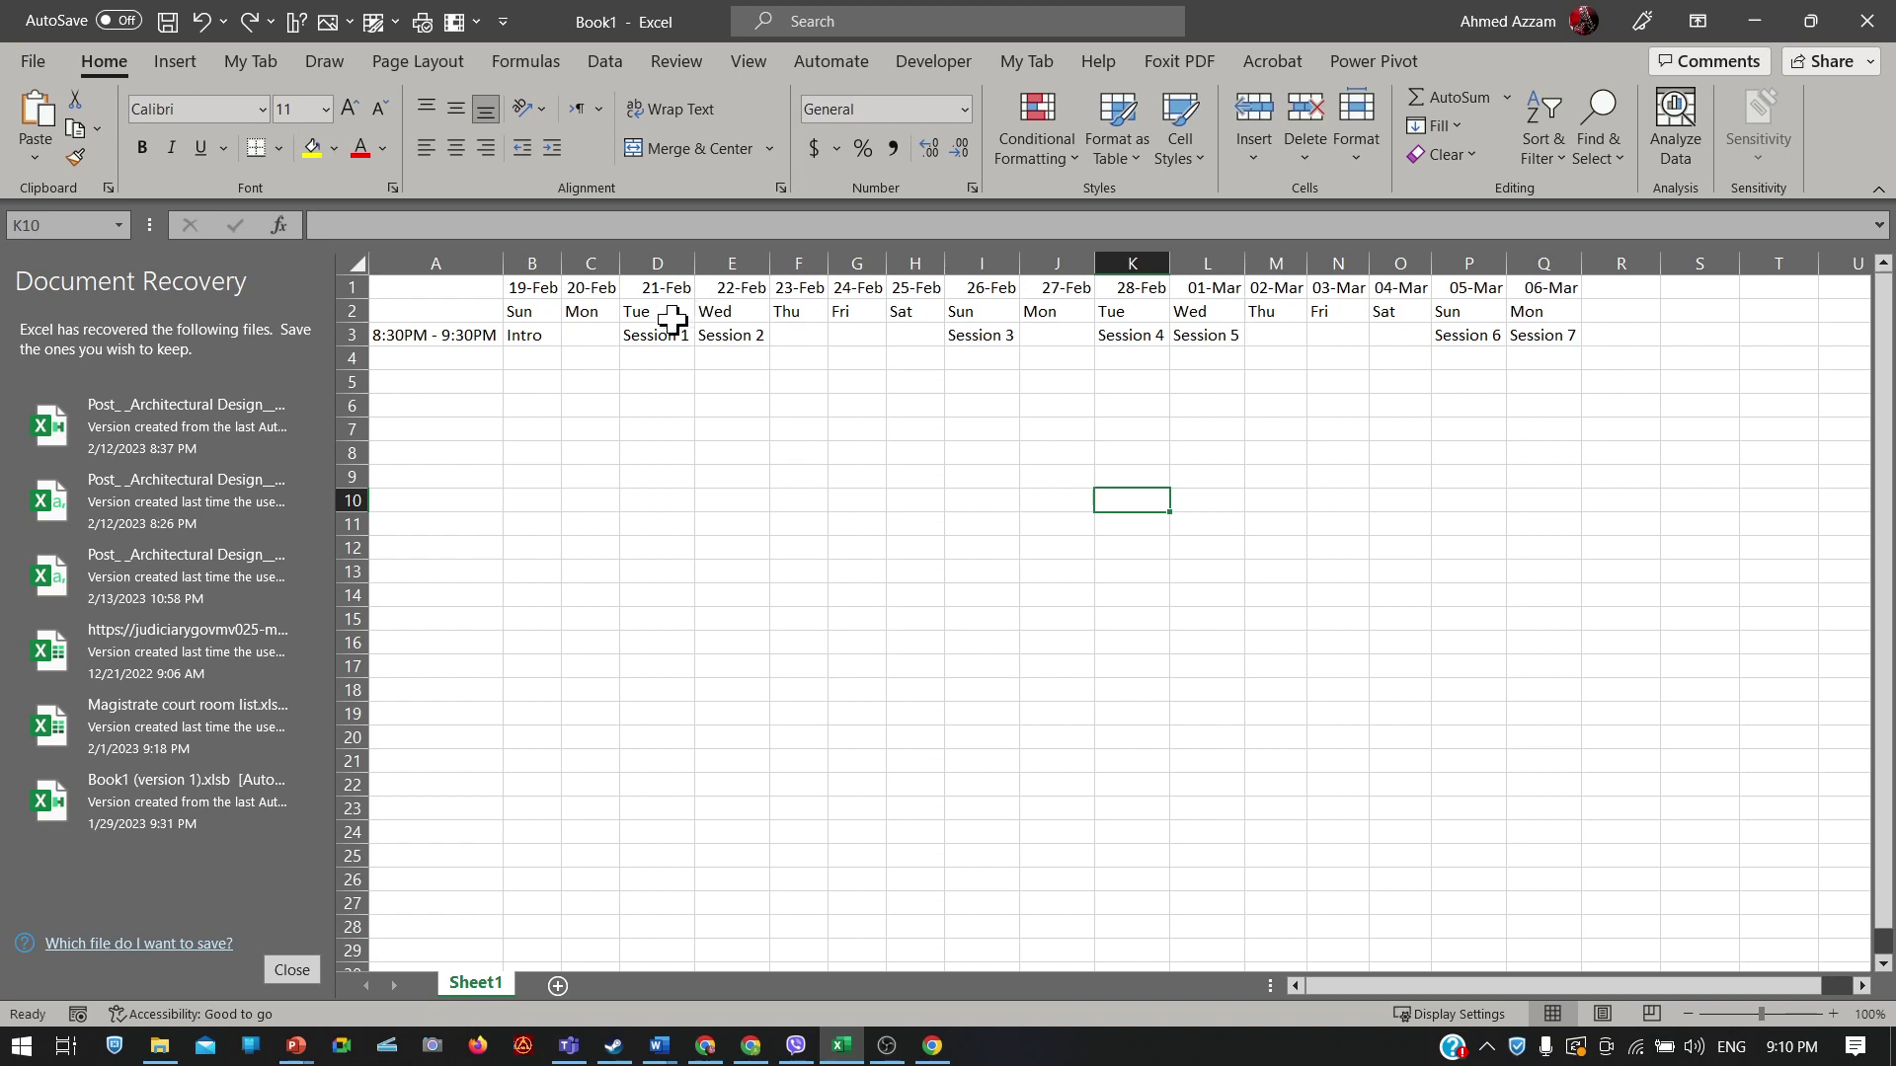
pyautogui.moveTo(648, 339); pyautogui.dragTo(981, 336)
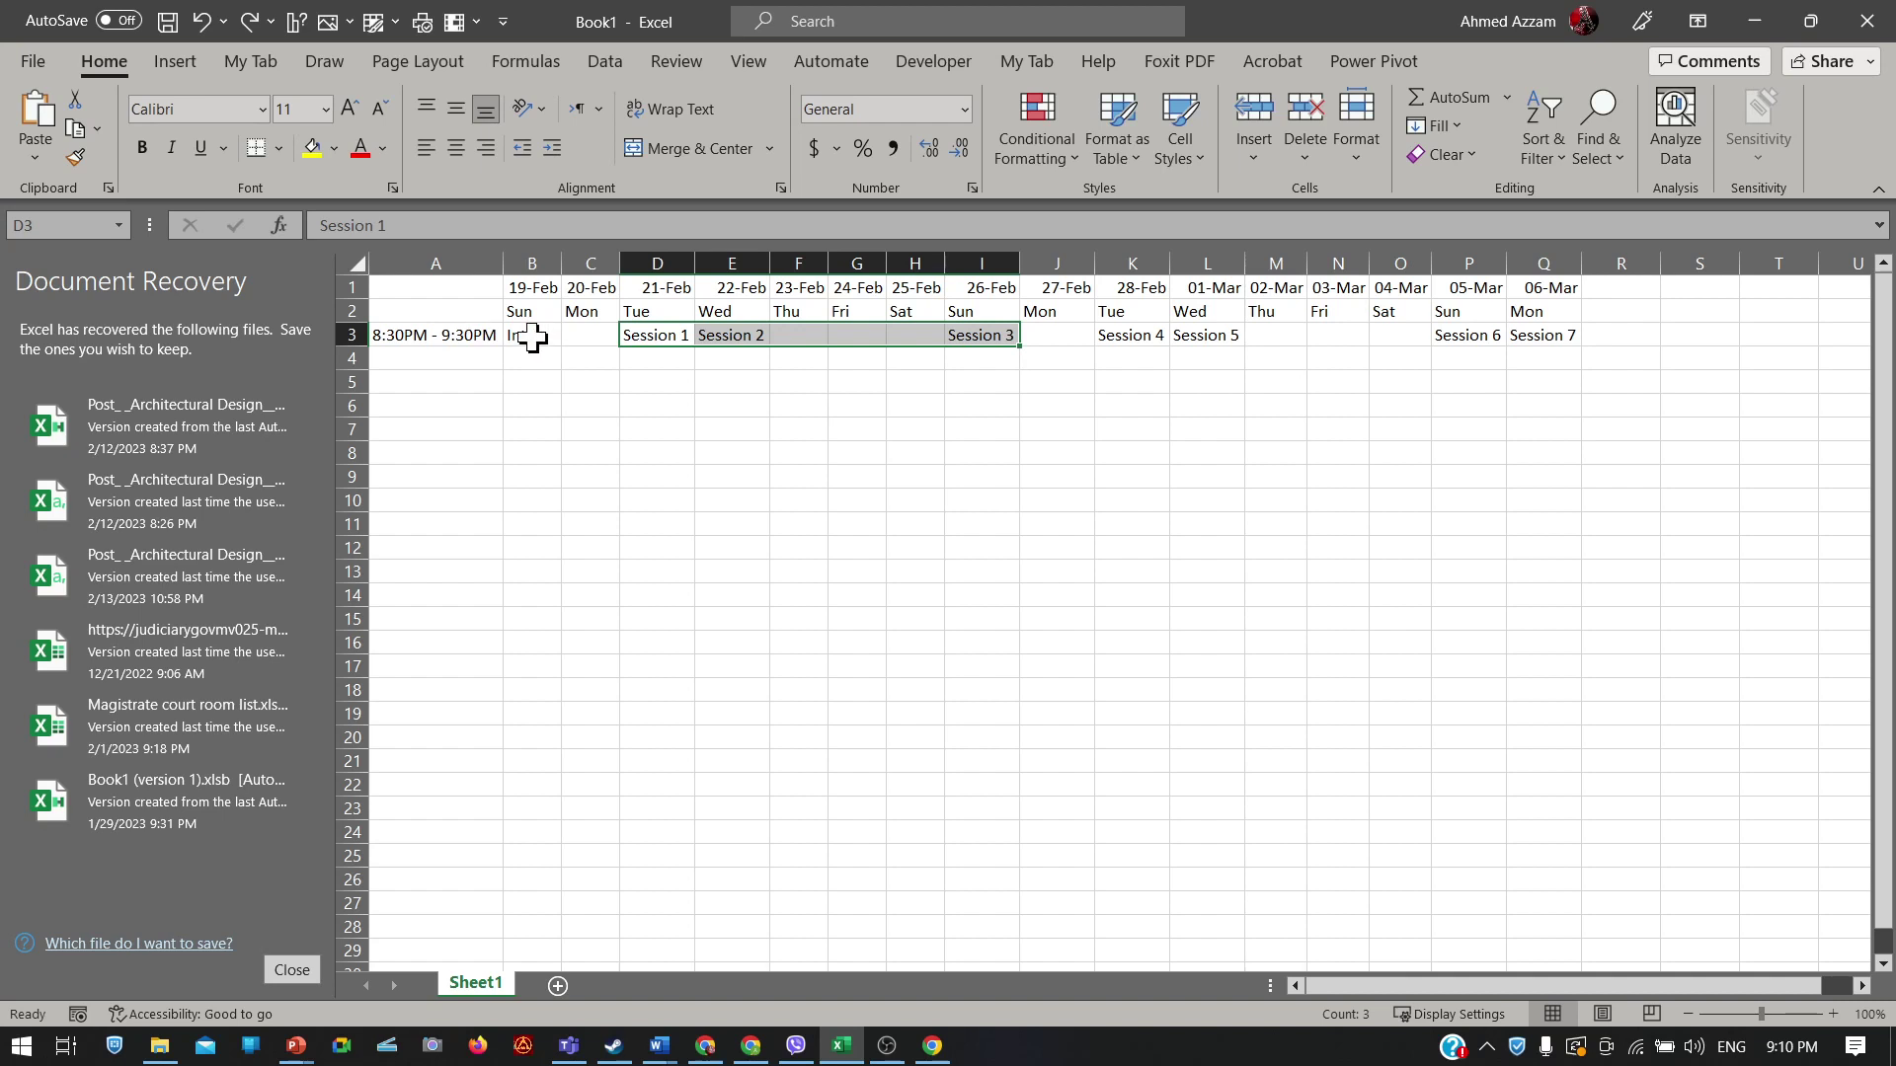
pyautogui.moveTo(530, 335); pyautogui.dragTo(759, 326)
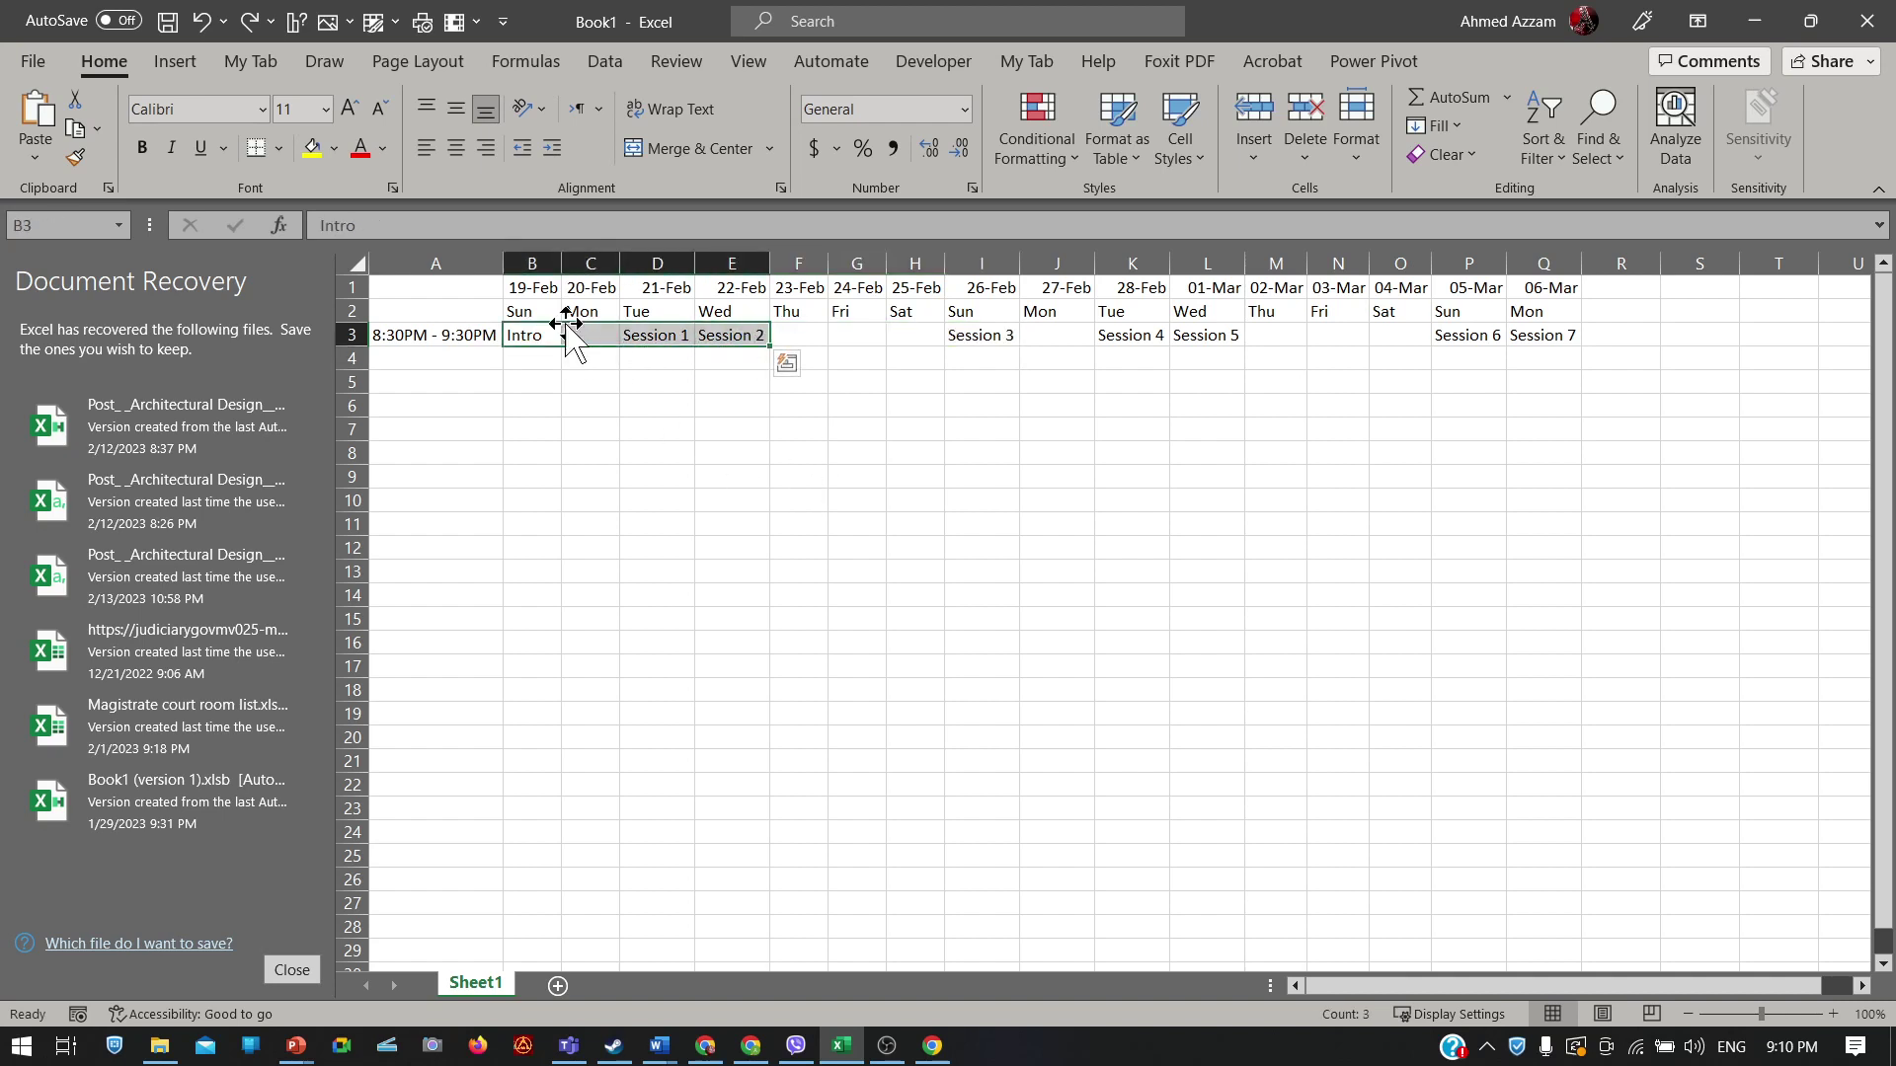
pyautogui.moveTo(529, 287); pyautogui.dragTo(1554, 339)
pyautogui.click(548, 287)
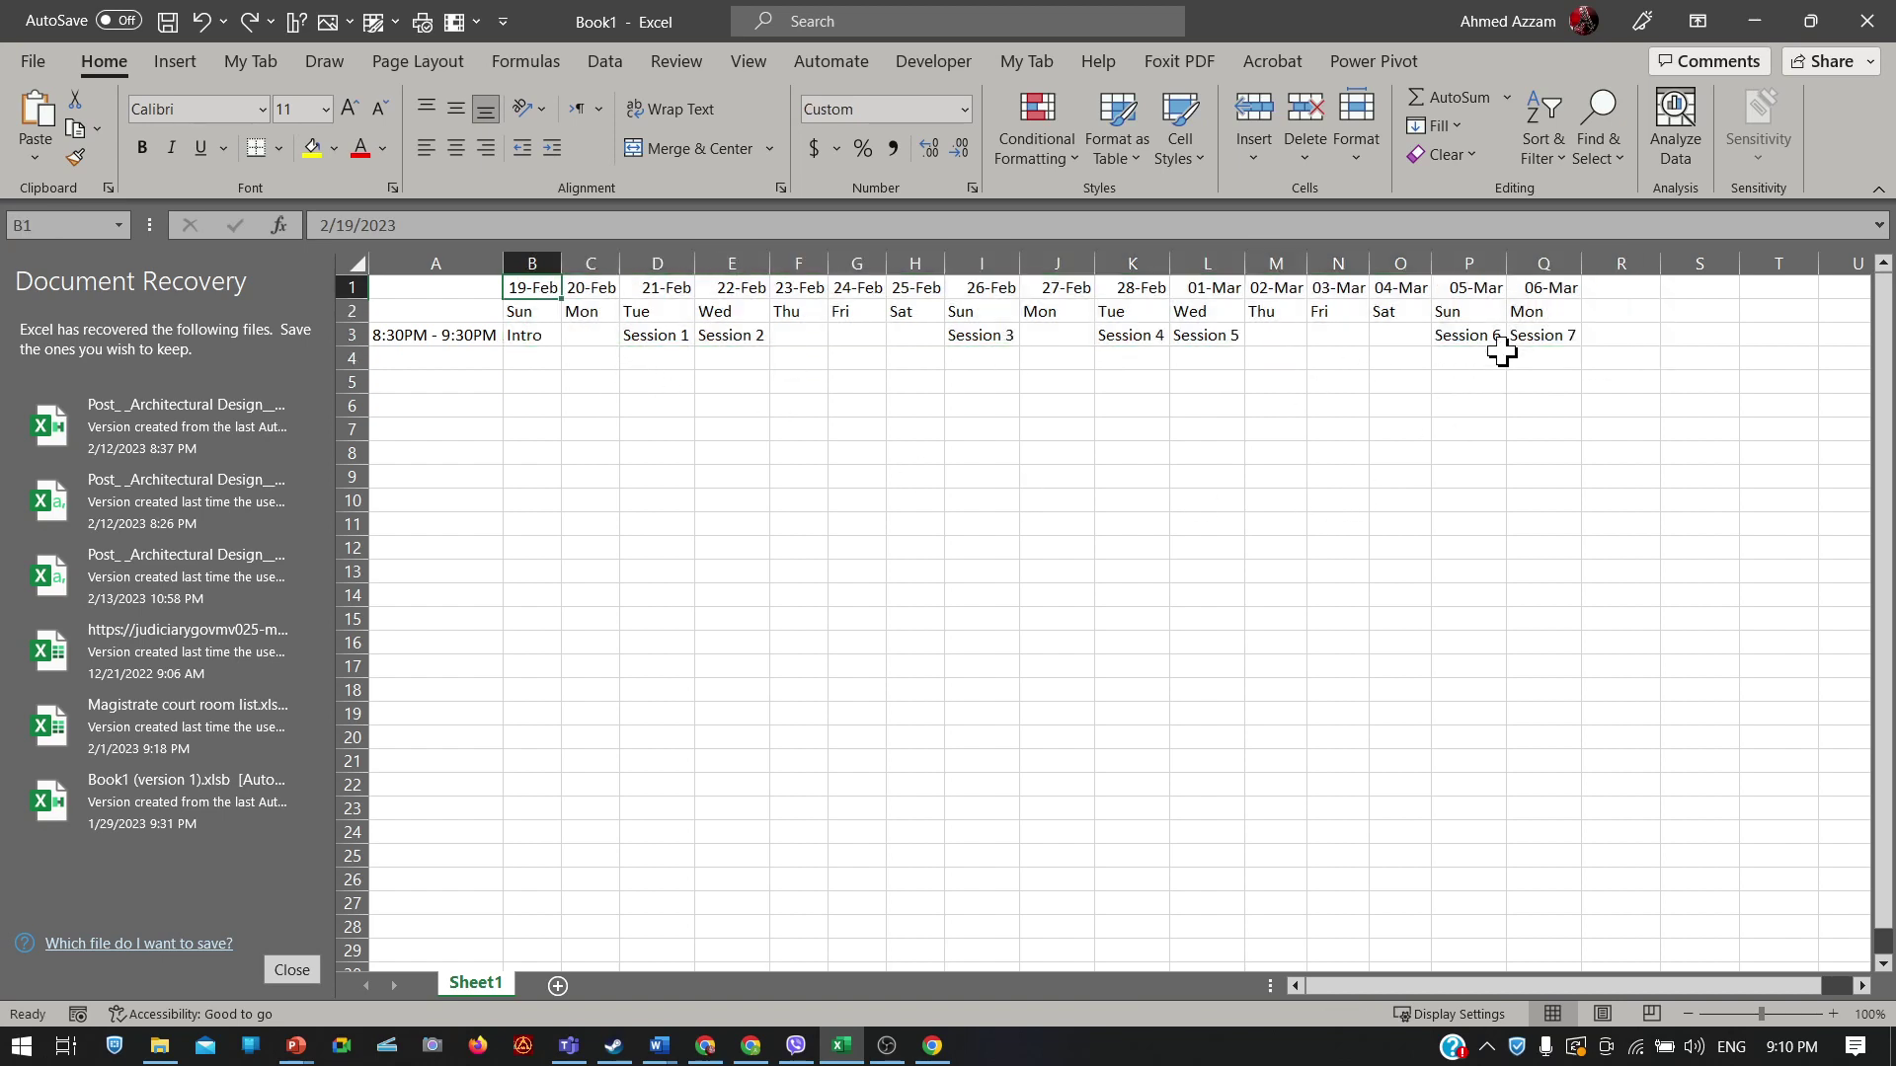
pyautogui.moveTo(1561, 292)
pyautogui.mouseDown()
pyautogui.moveTo(1557, 330)
pyautogui.moveTo(1549, 285)
pyautogui.mouseUp()
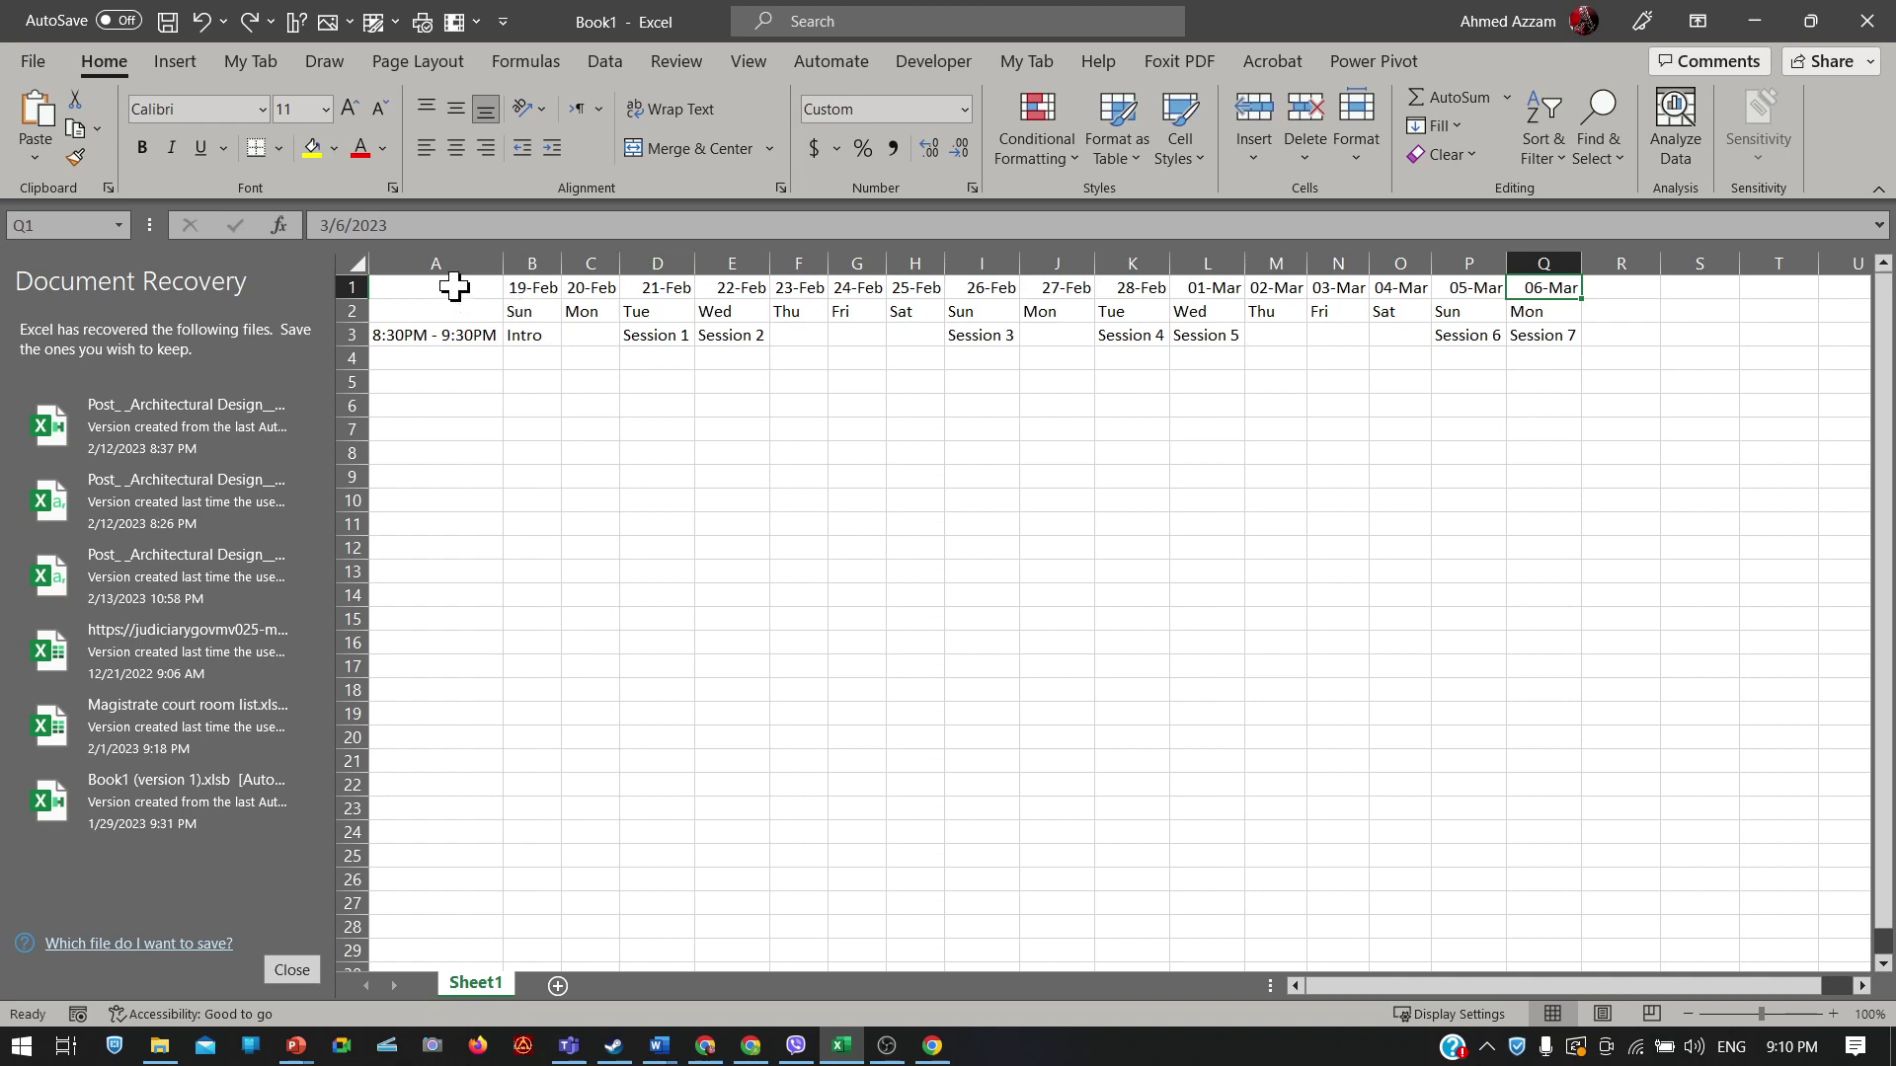
pyautogui.moveTo(453, 287); pyautogui.dragTo(1551, 338)
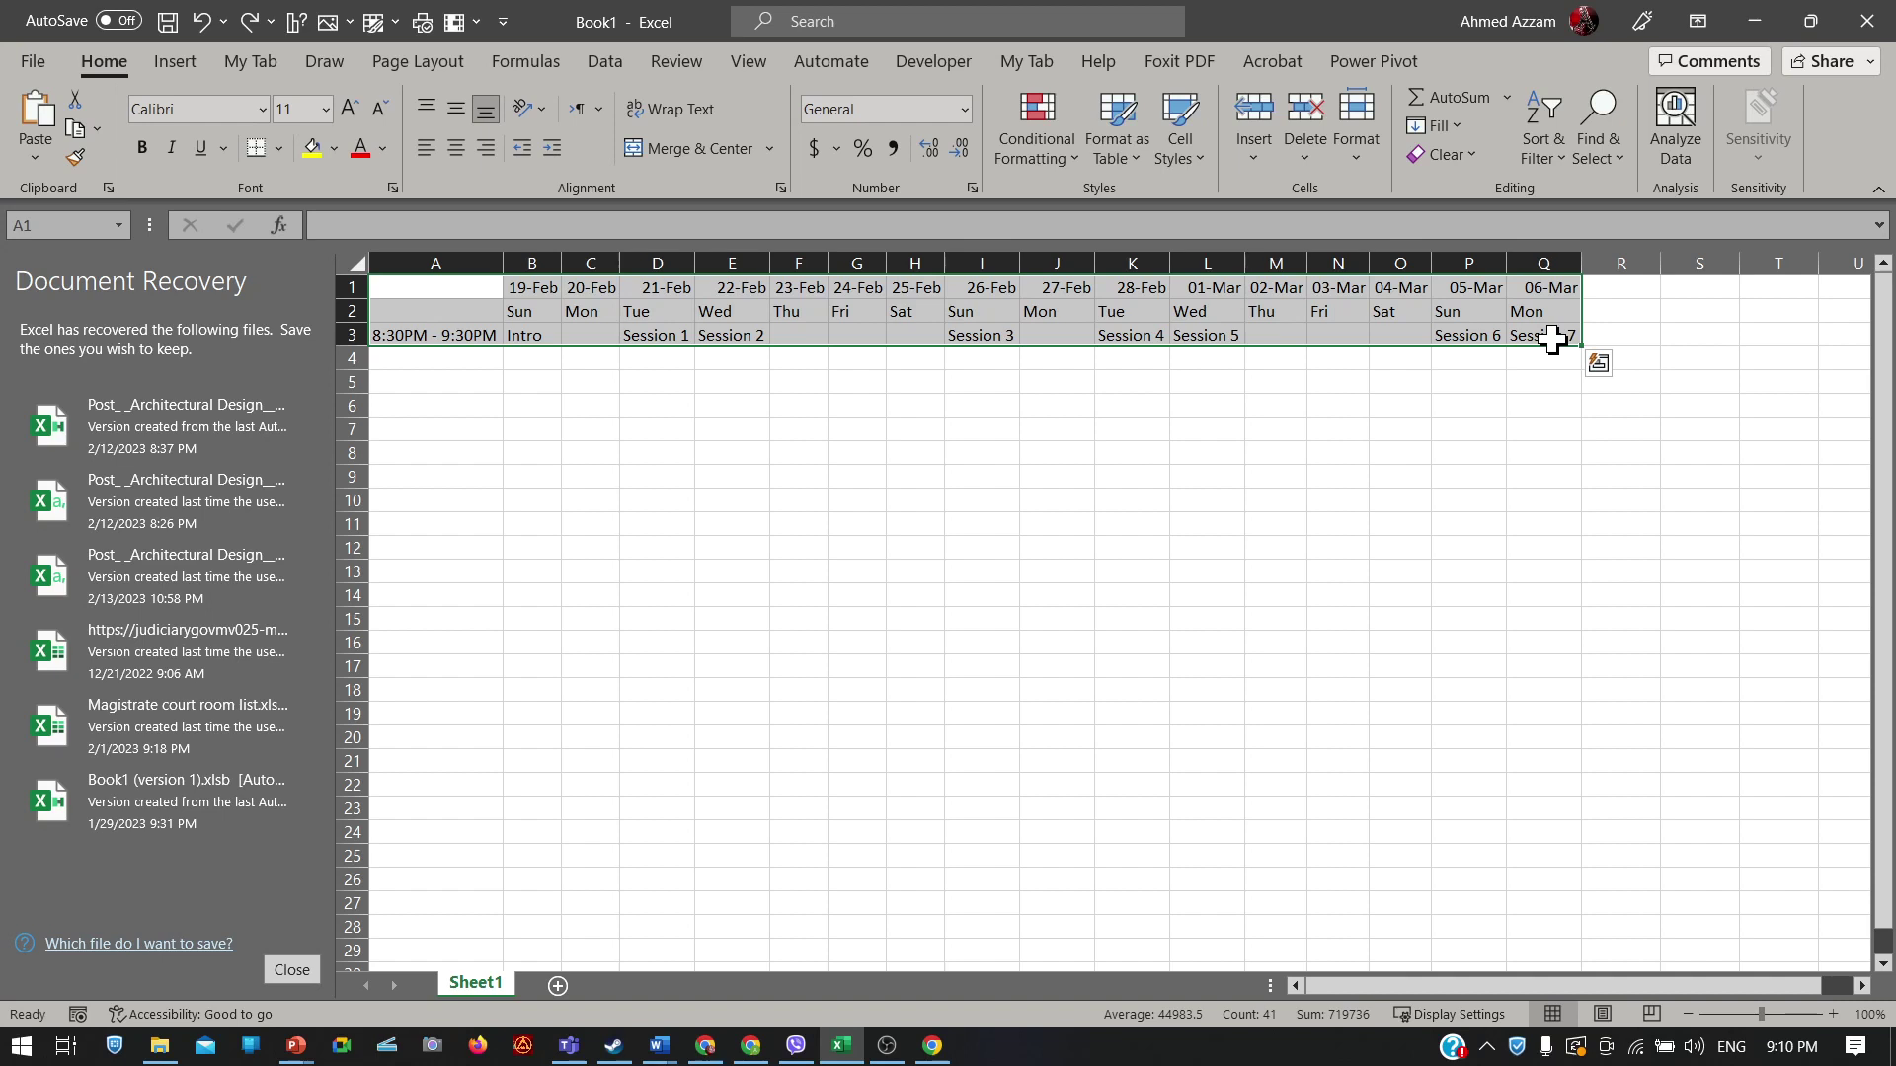
pyautogui.click(743, 456)
pyautogui.moveTo(443, 287); pyautogui.dragTo(1549, 339)
# Step: Try taller row heights for the three schedule rows
pyautogui.moveTo(363, 345)
pyautogui.mouseDown()
pyautogui.moveTo(380, 385)
pyautogui.moveTo(365, 326)
pyautogui.moveTo(365, 348)
pyautogui.mouseUp()
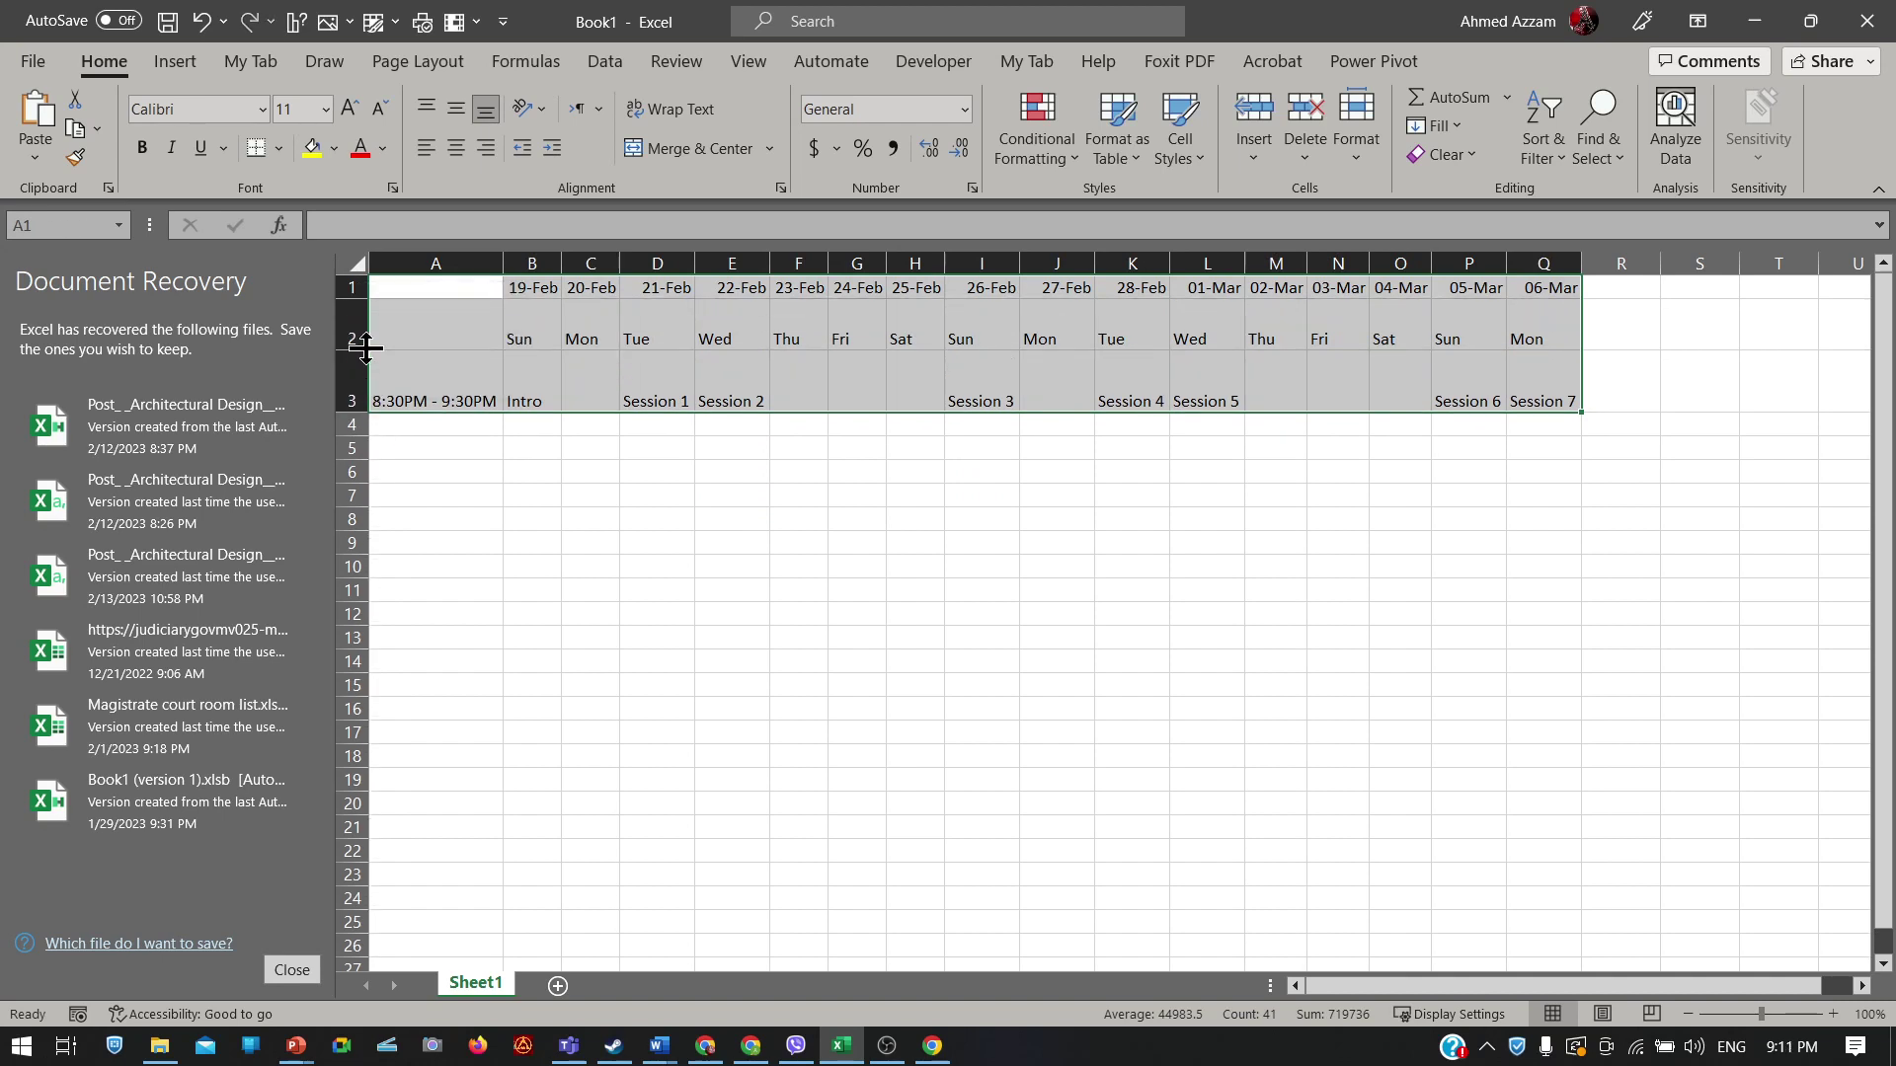
pyautogui.moveTo(361, 299); pyautogui.dragTo(1561, 423)
pyautogui.click(546, 427)
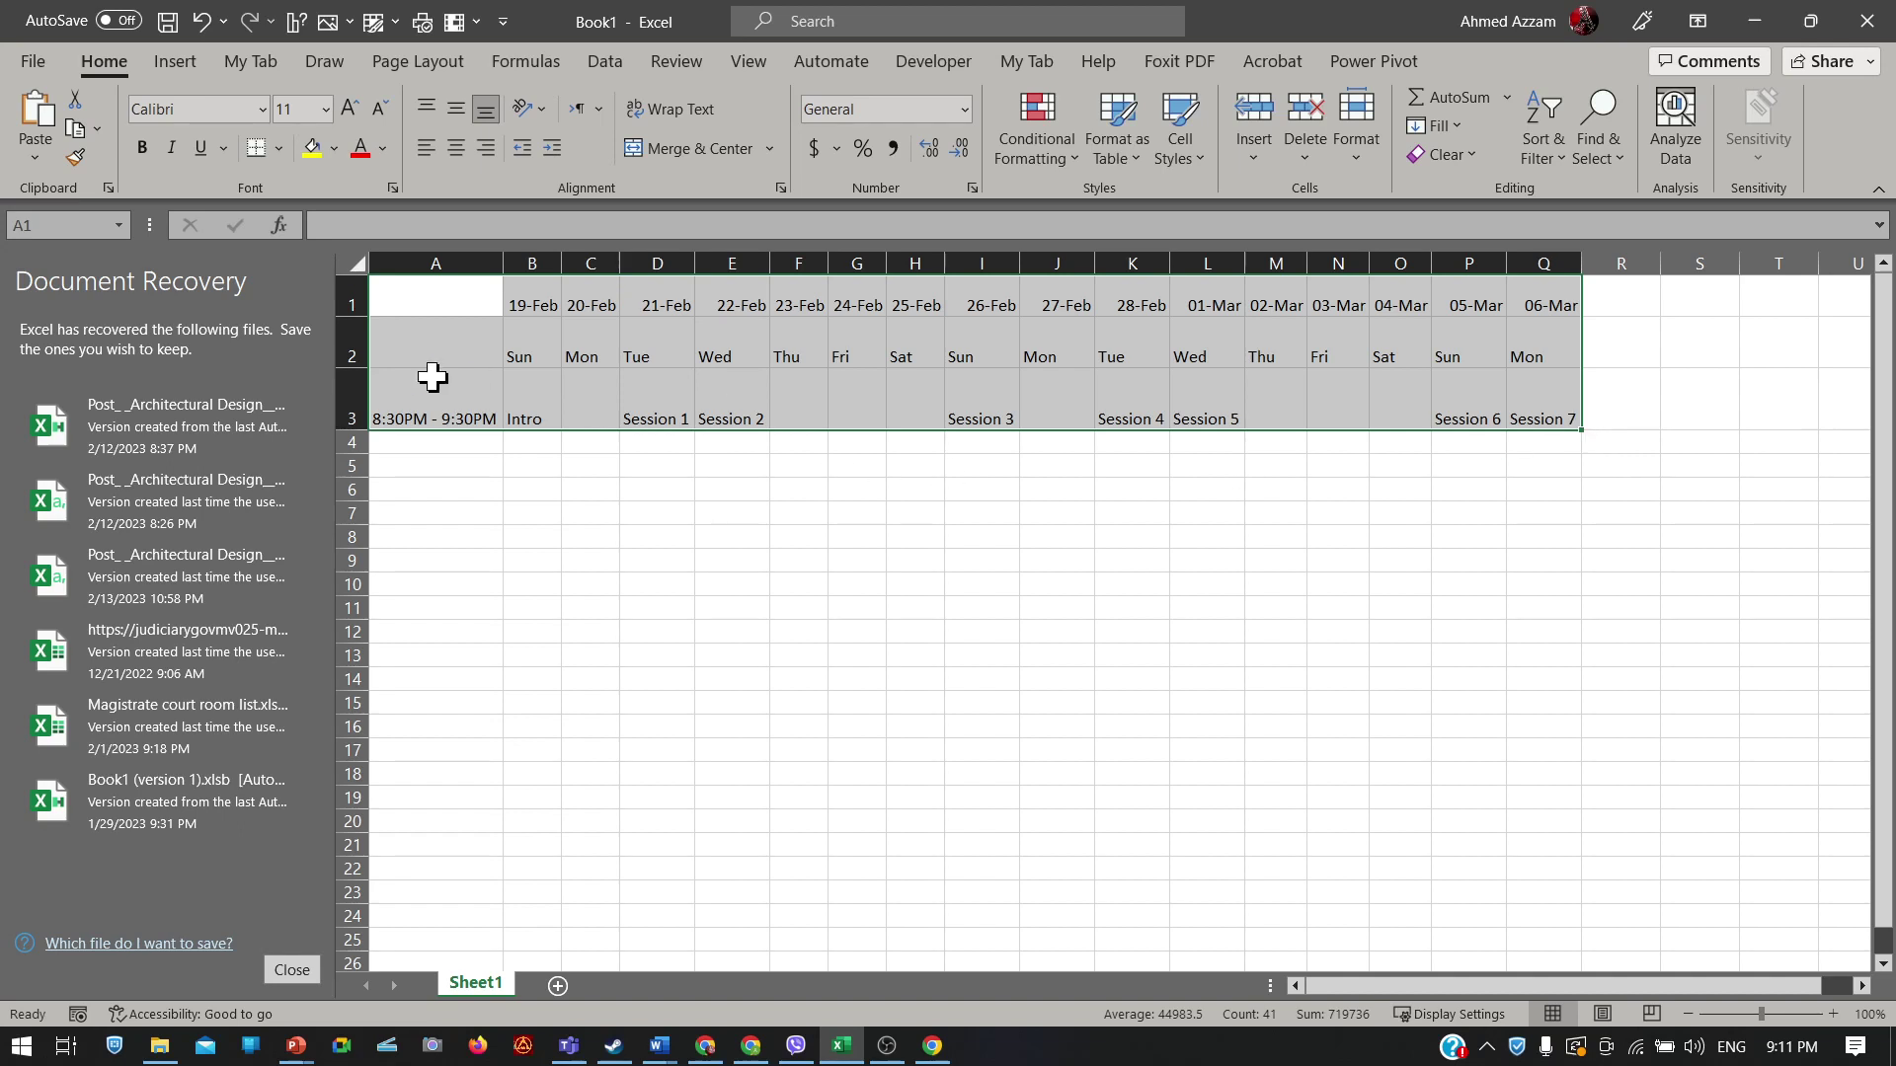
pyautogui.click(351, 443)
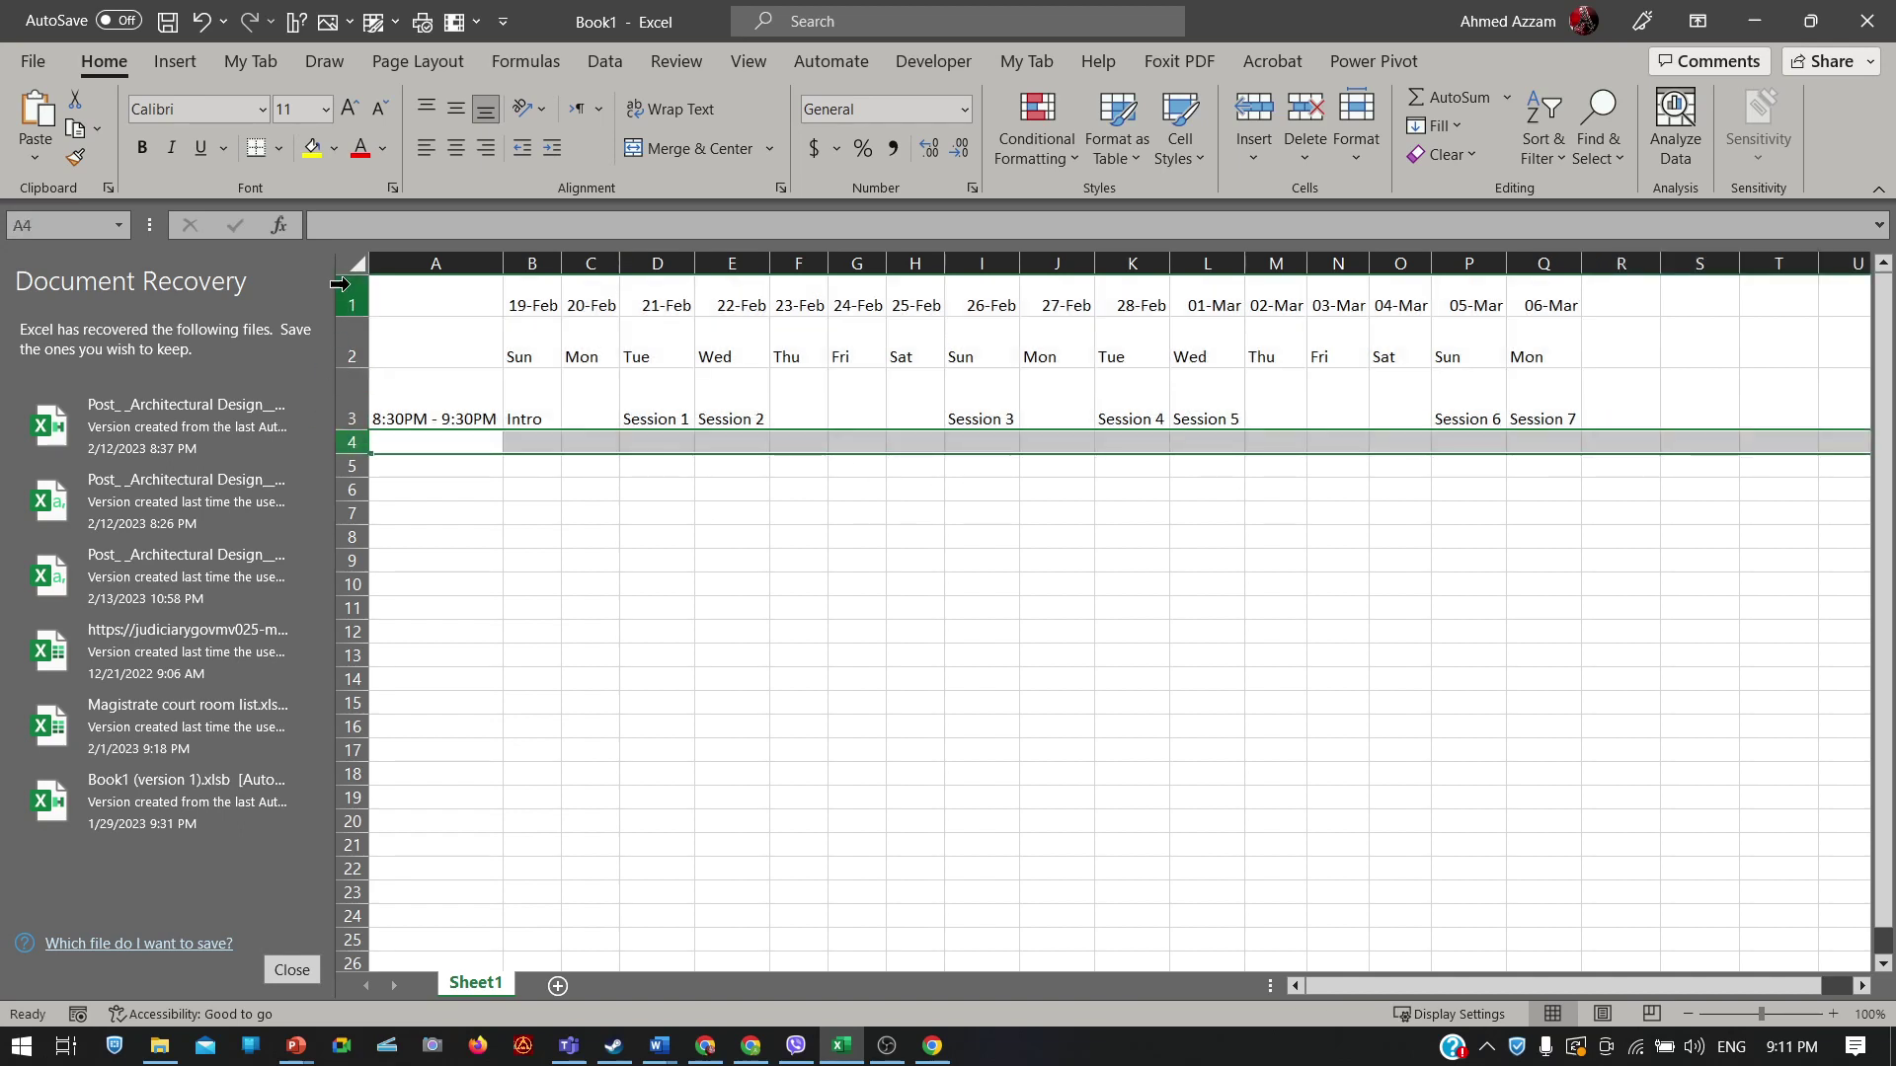
pyautogui.moveTo(352, 301); pyautogui.dragTo(344, 348)
pyautogui.click(728, 476)
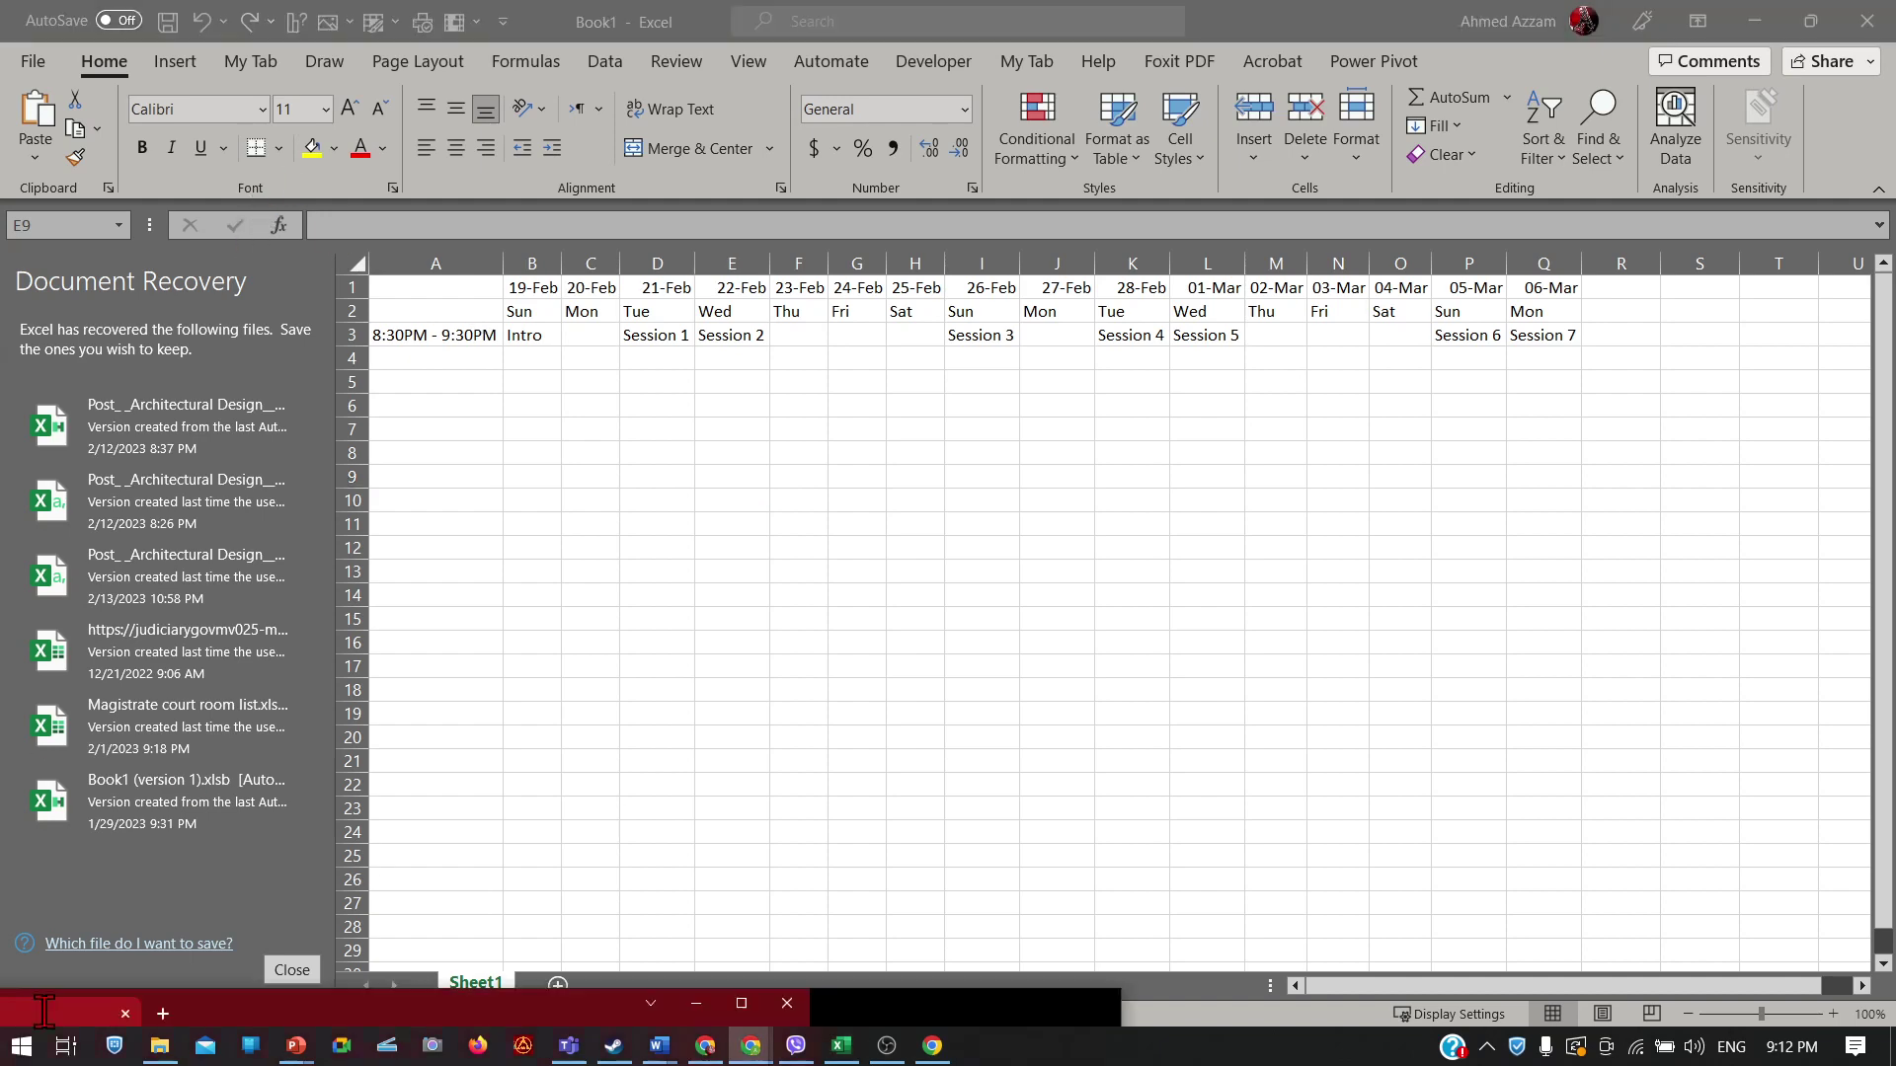
# Step: Switch to the other Chrome window and open the Course Resource folder in Google Drive
pyautogui.click(750, 1046)
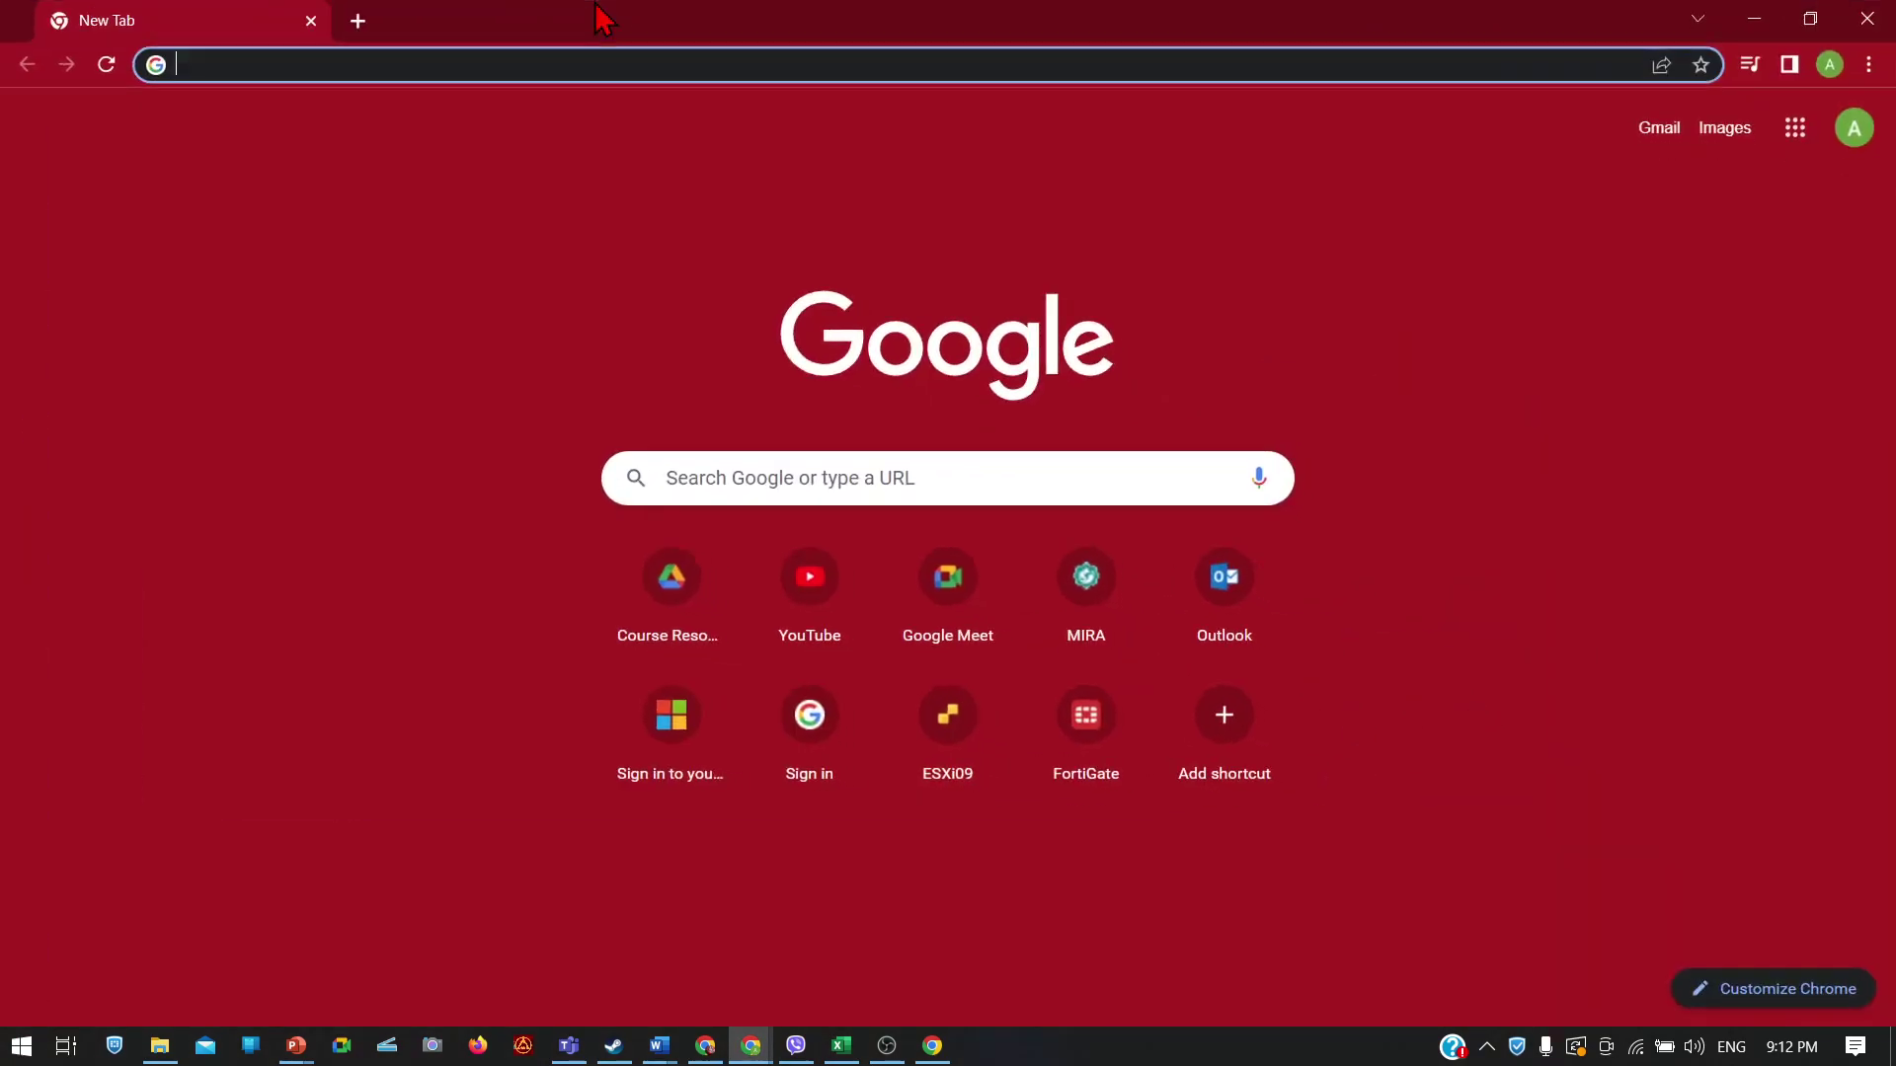
pyautogui.click(628, 620)
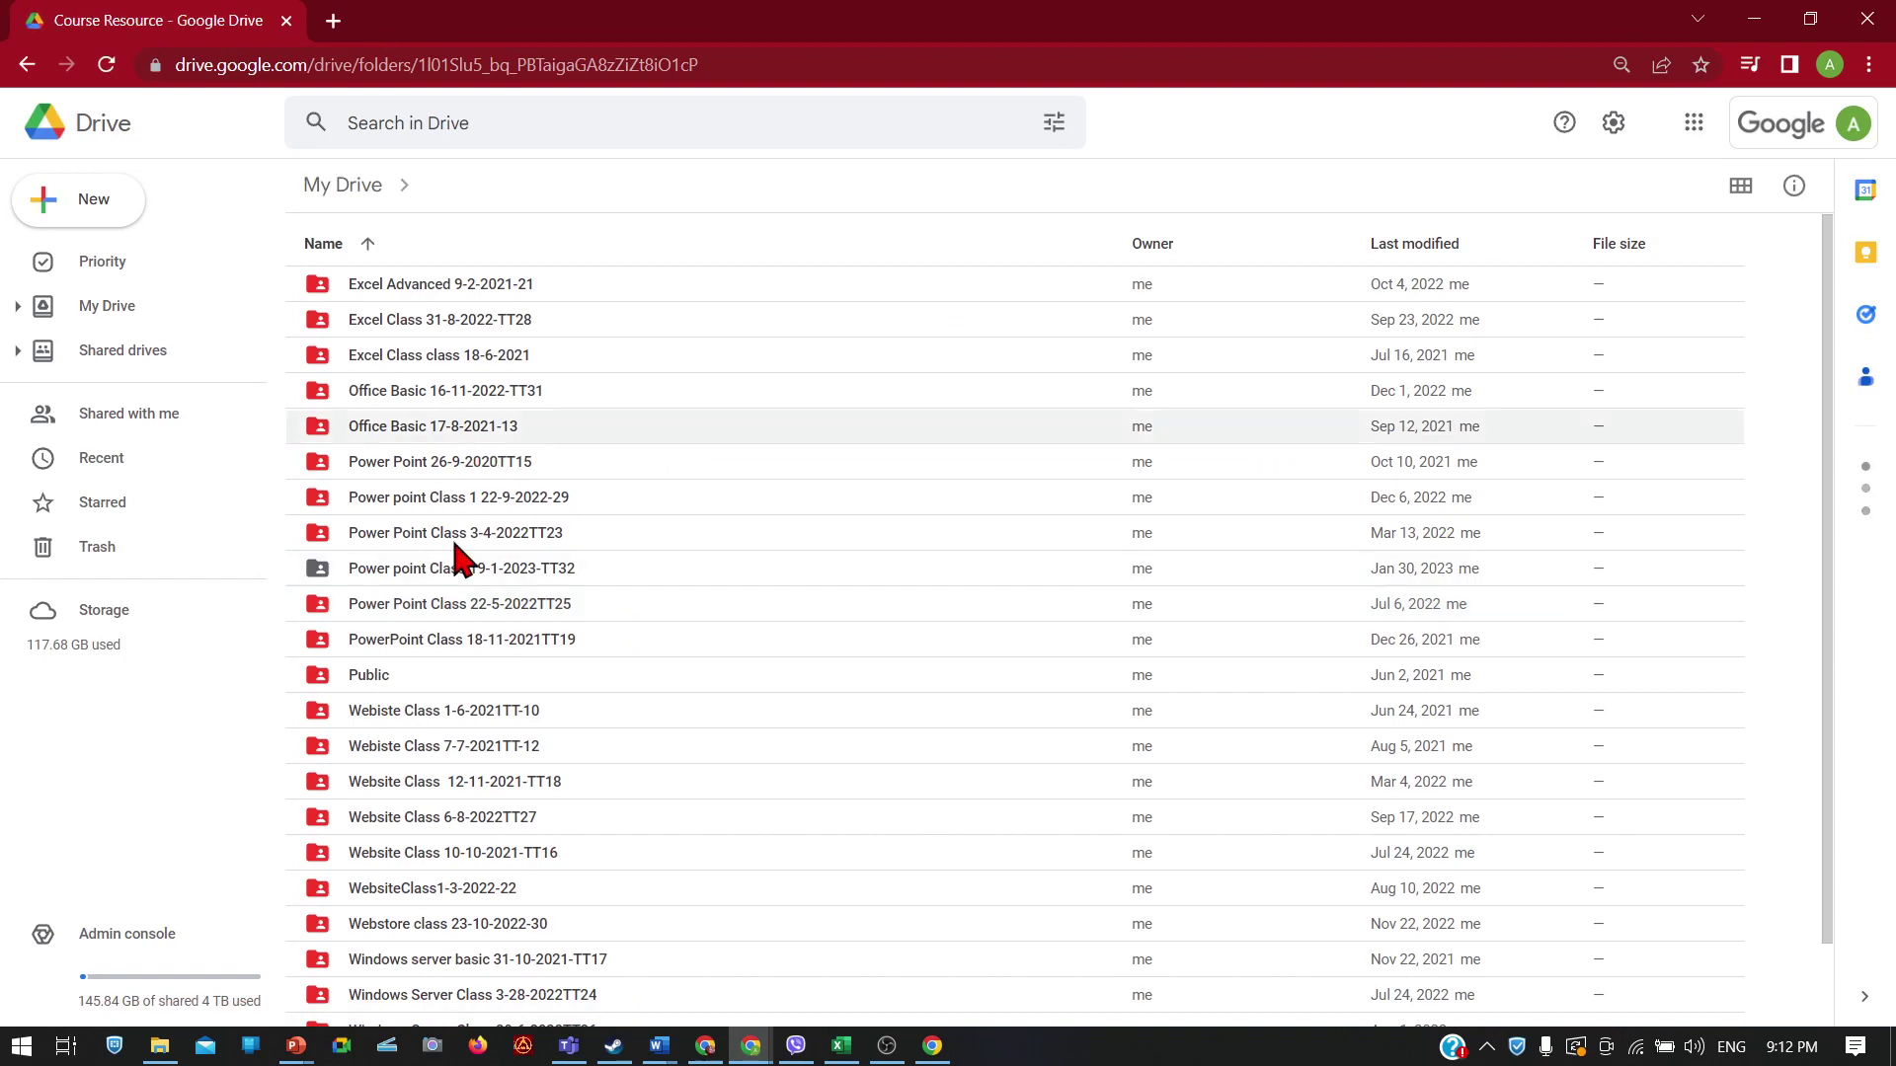
# Step: Check the Course Resources folder under the items shared with the account, then return to the Course Resource class folders
pyautogui.click(158, 415)
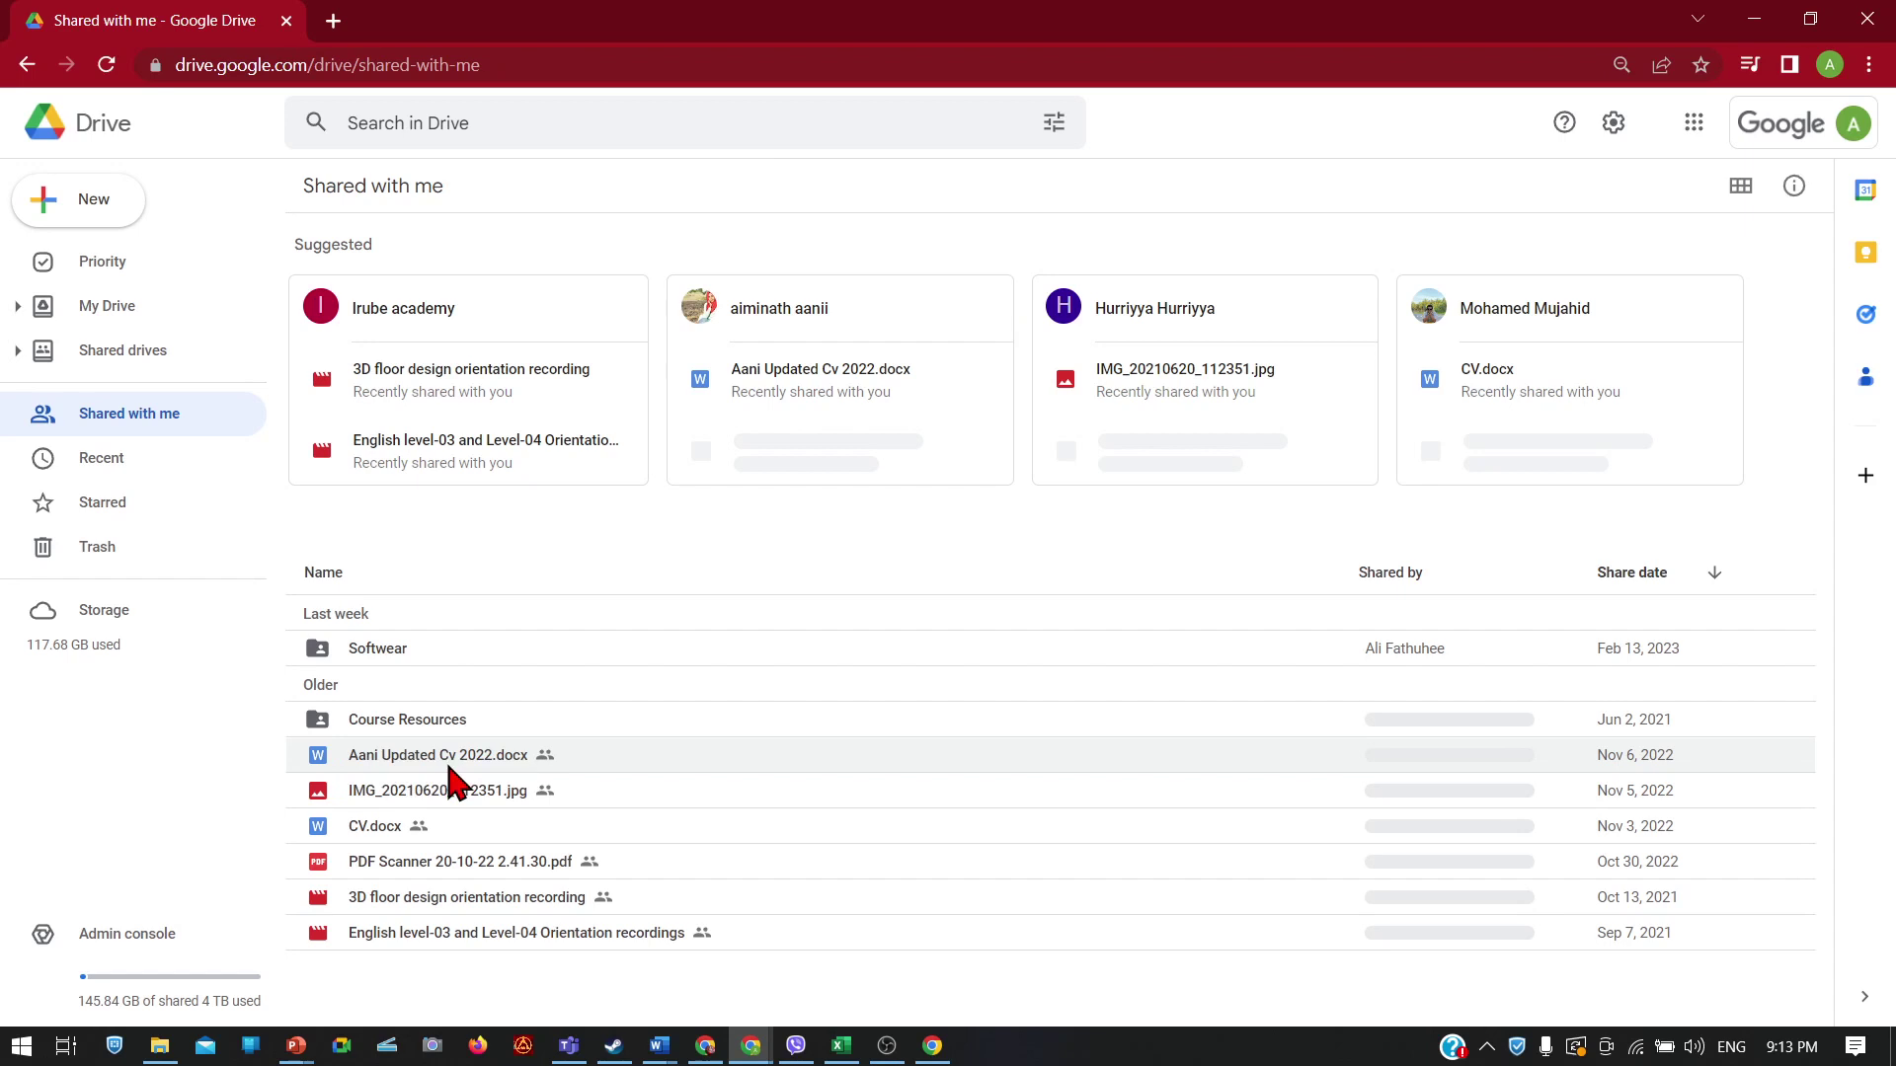
pyautogui.doubleClick(420, 723)
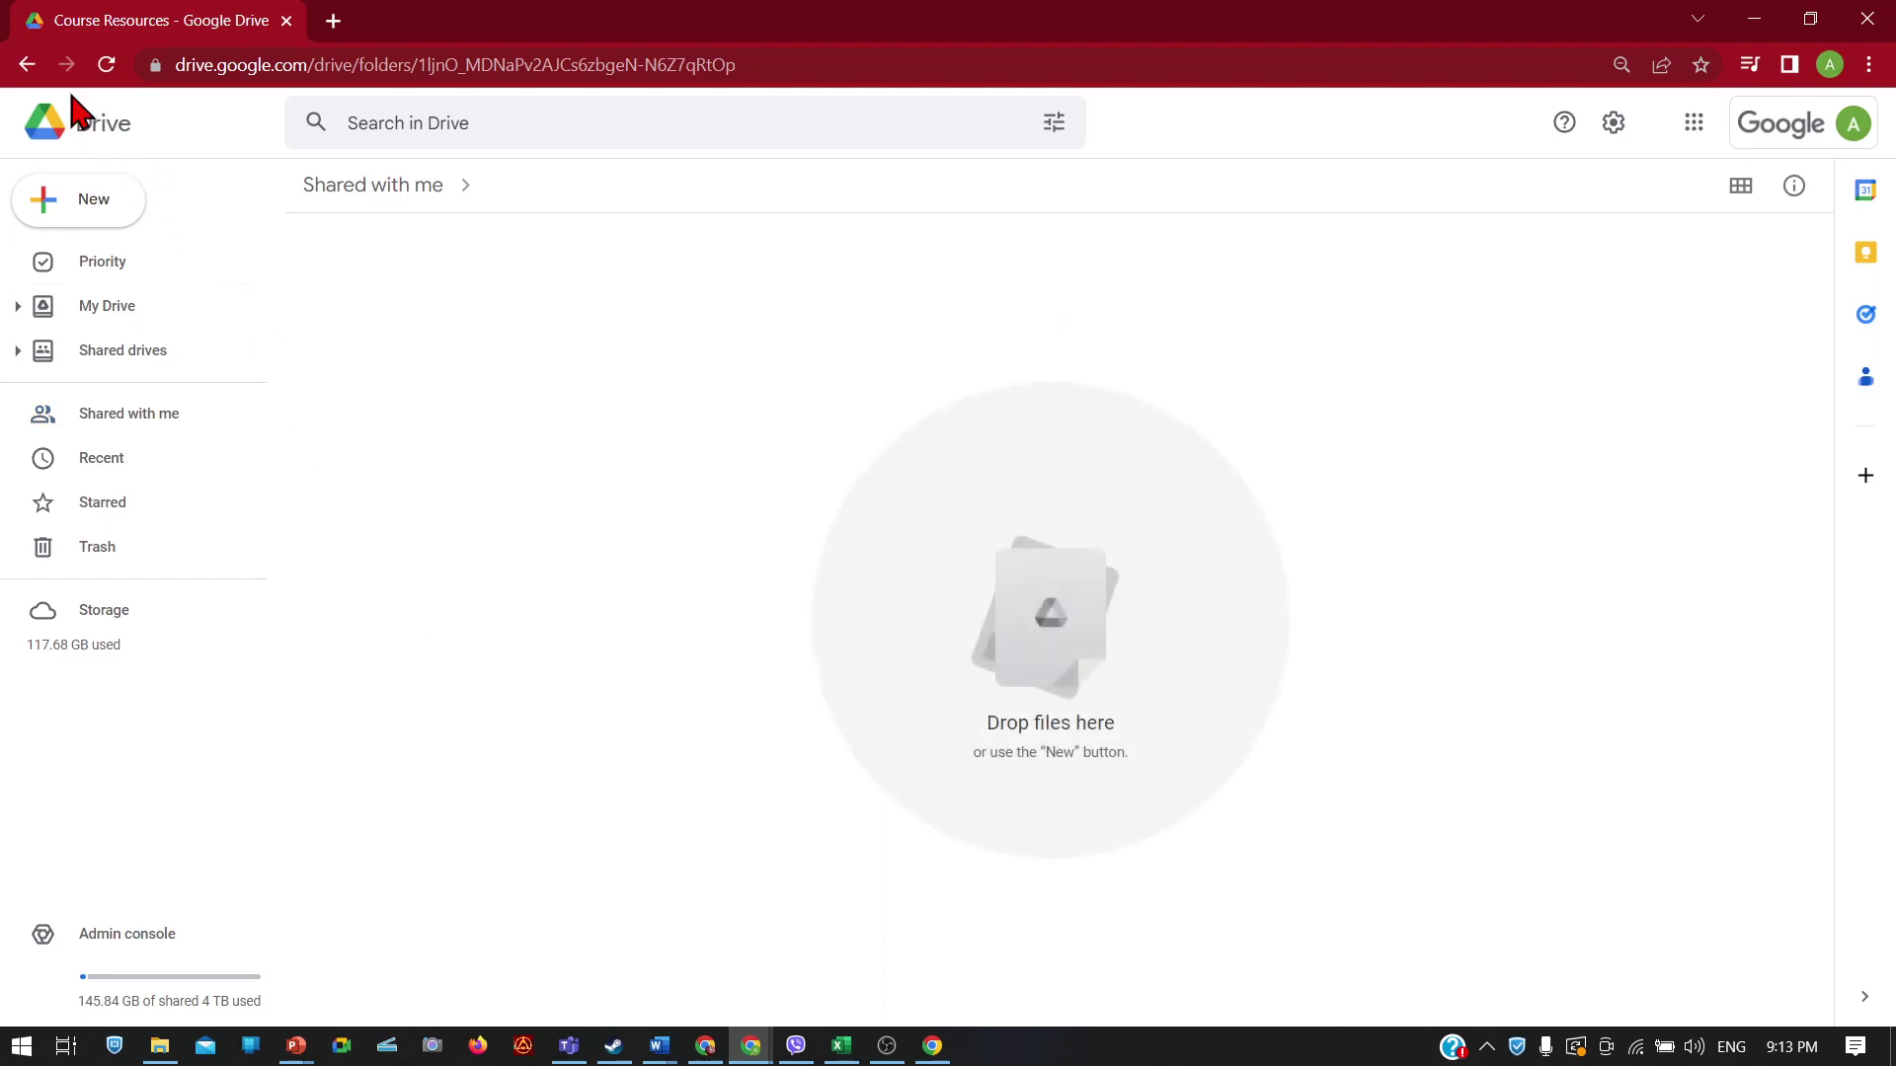
pyautogui.click(26, 65)
pyautogui.click(27, 65)
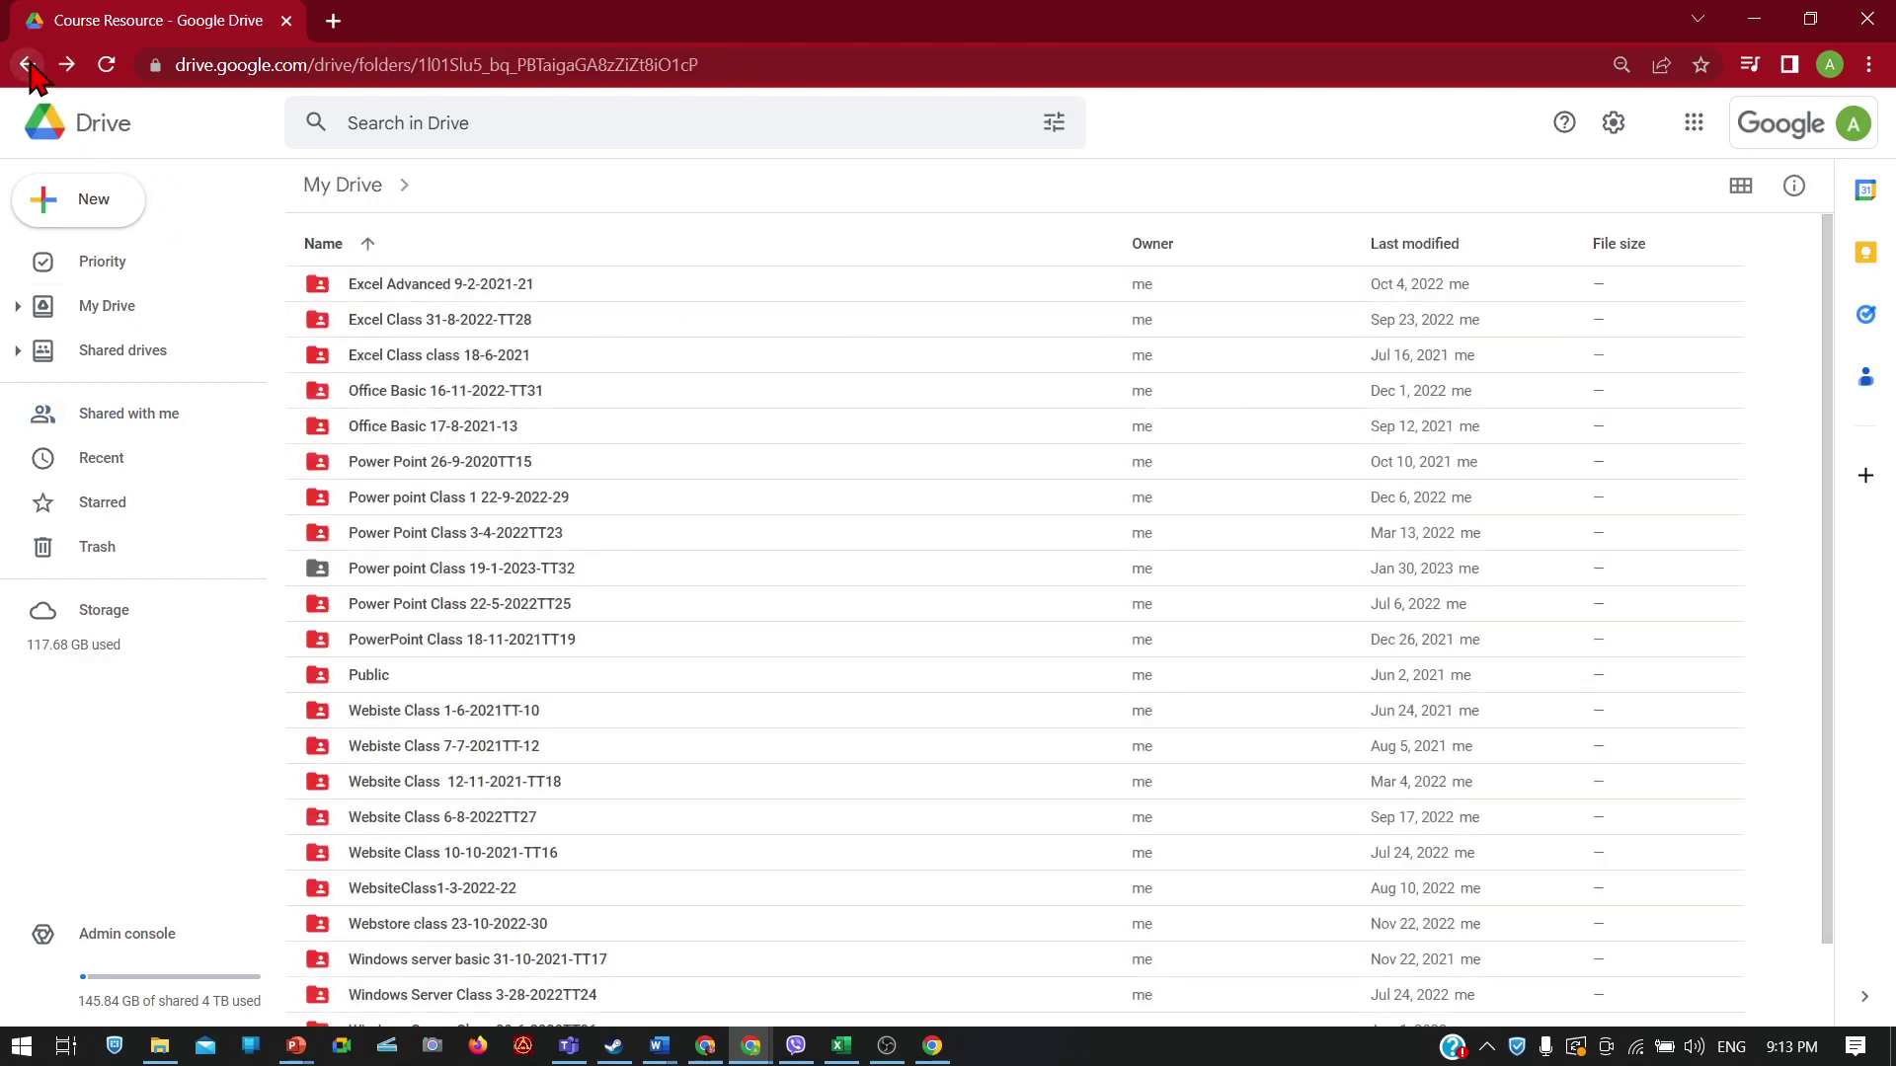
# Step: Open the Office Basic 16-11-2022-TT31 class folder to show its session files
pyautogui.doubleClick(494, 399)
pyautogui.click(495, 400)
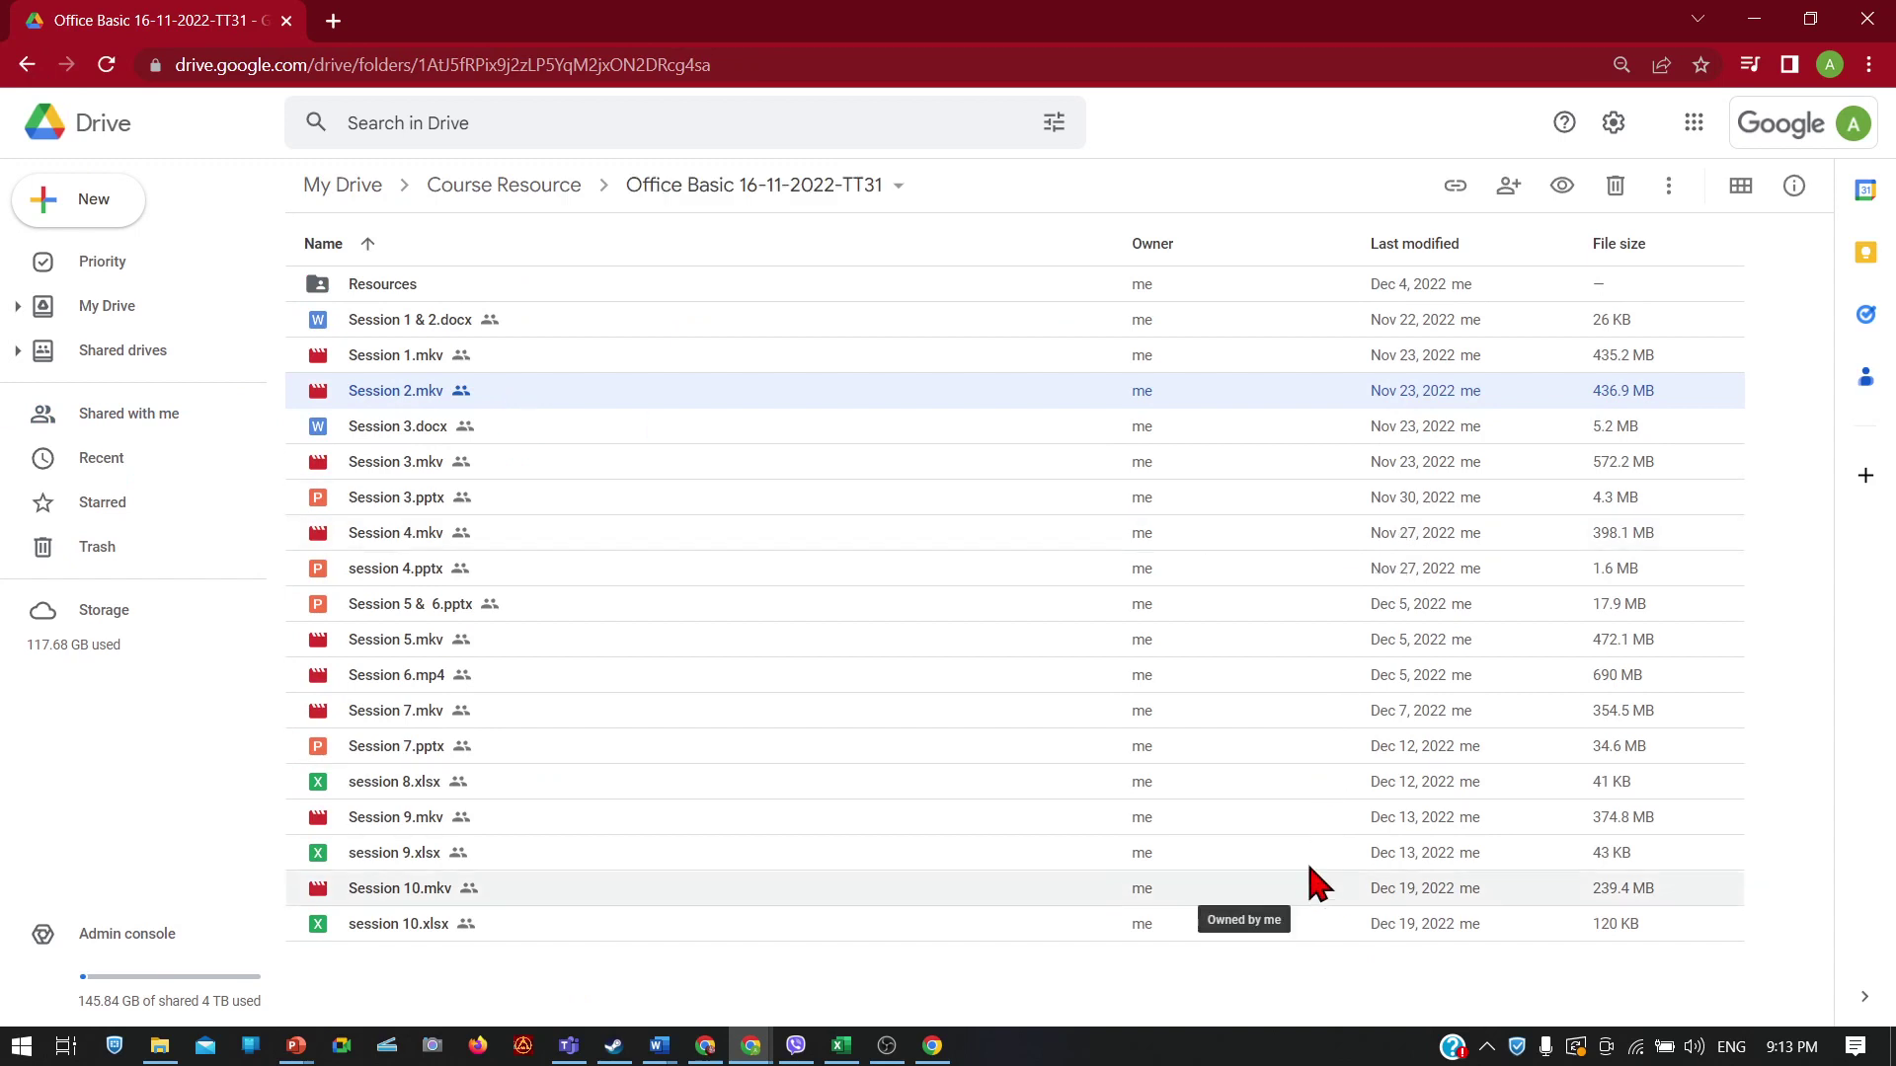
# Step: Point out the Session 4, 7 and 9 recordings in the class folder and start playing Session 9.mkv
pyautogui.click(1272, 538)
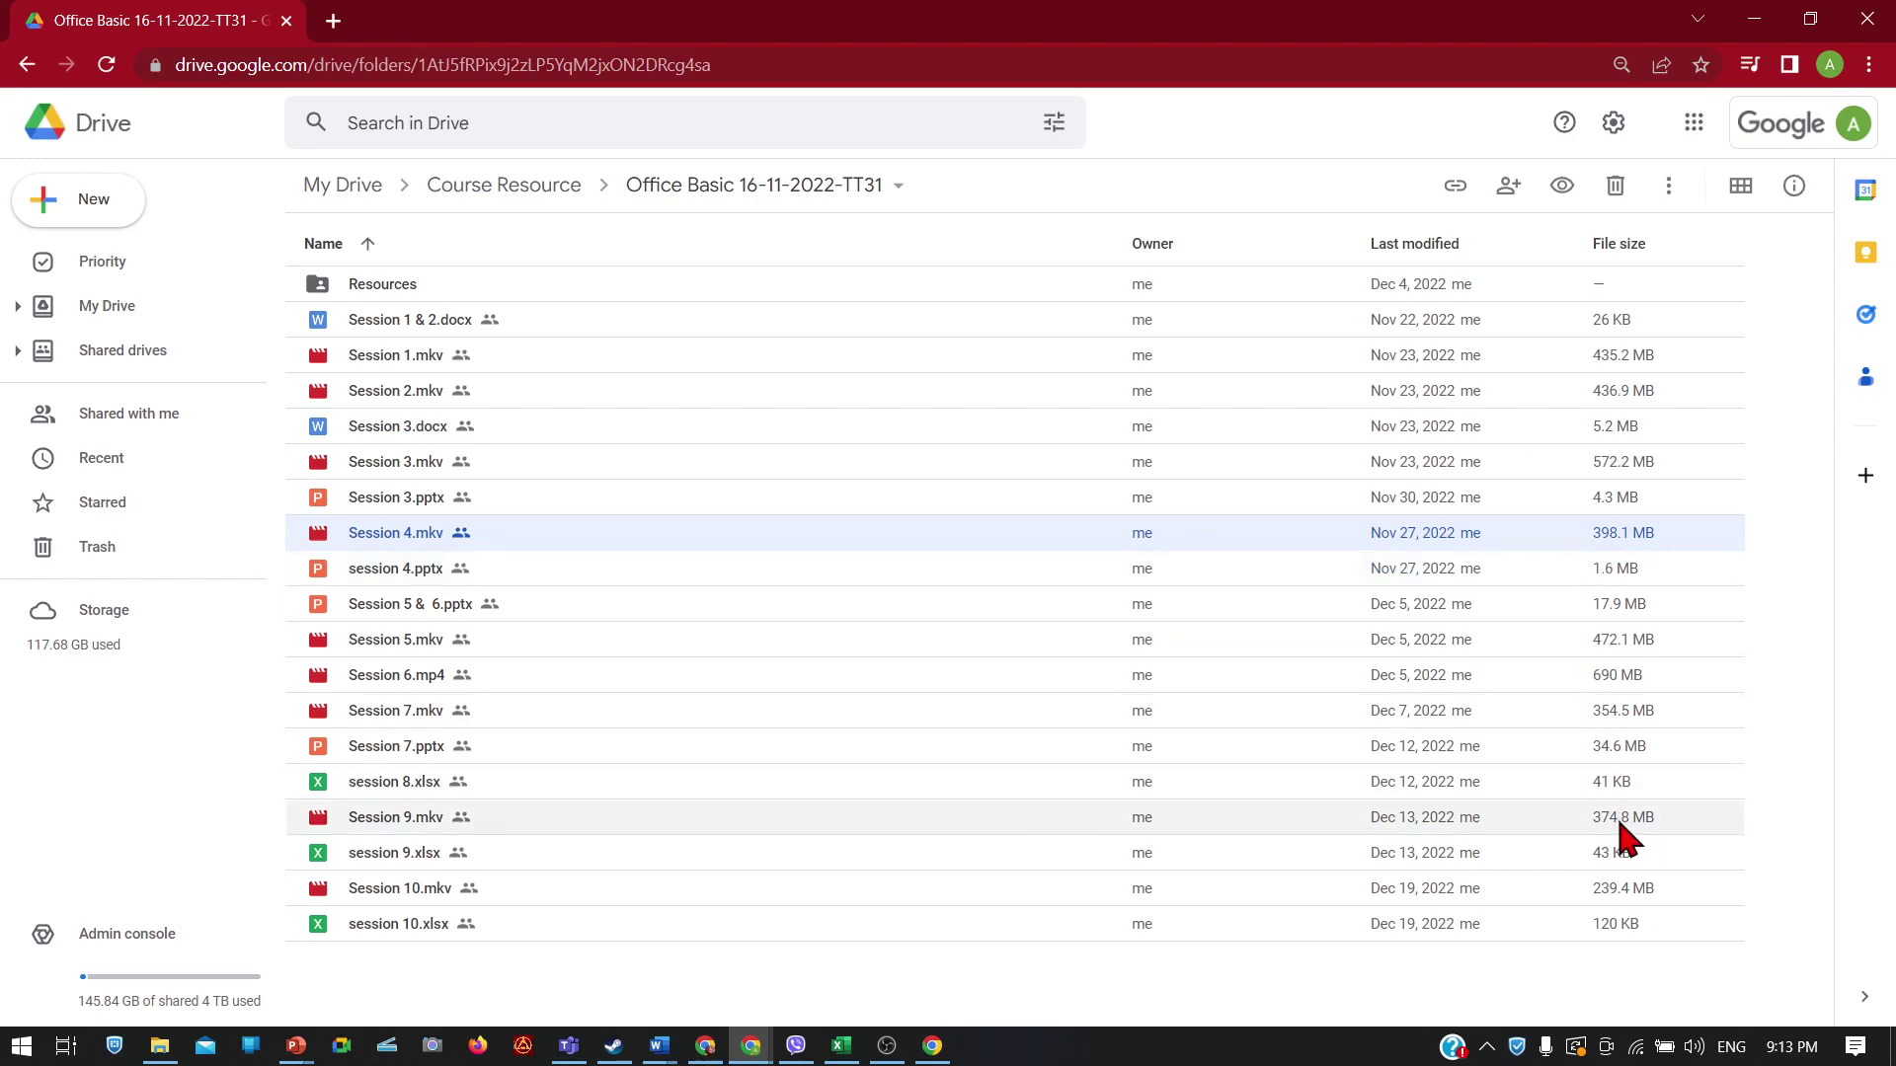
pyautogui.click(1674, 714)
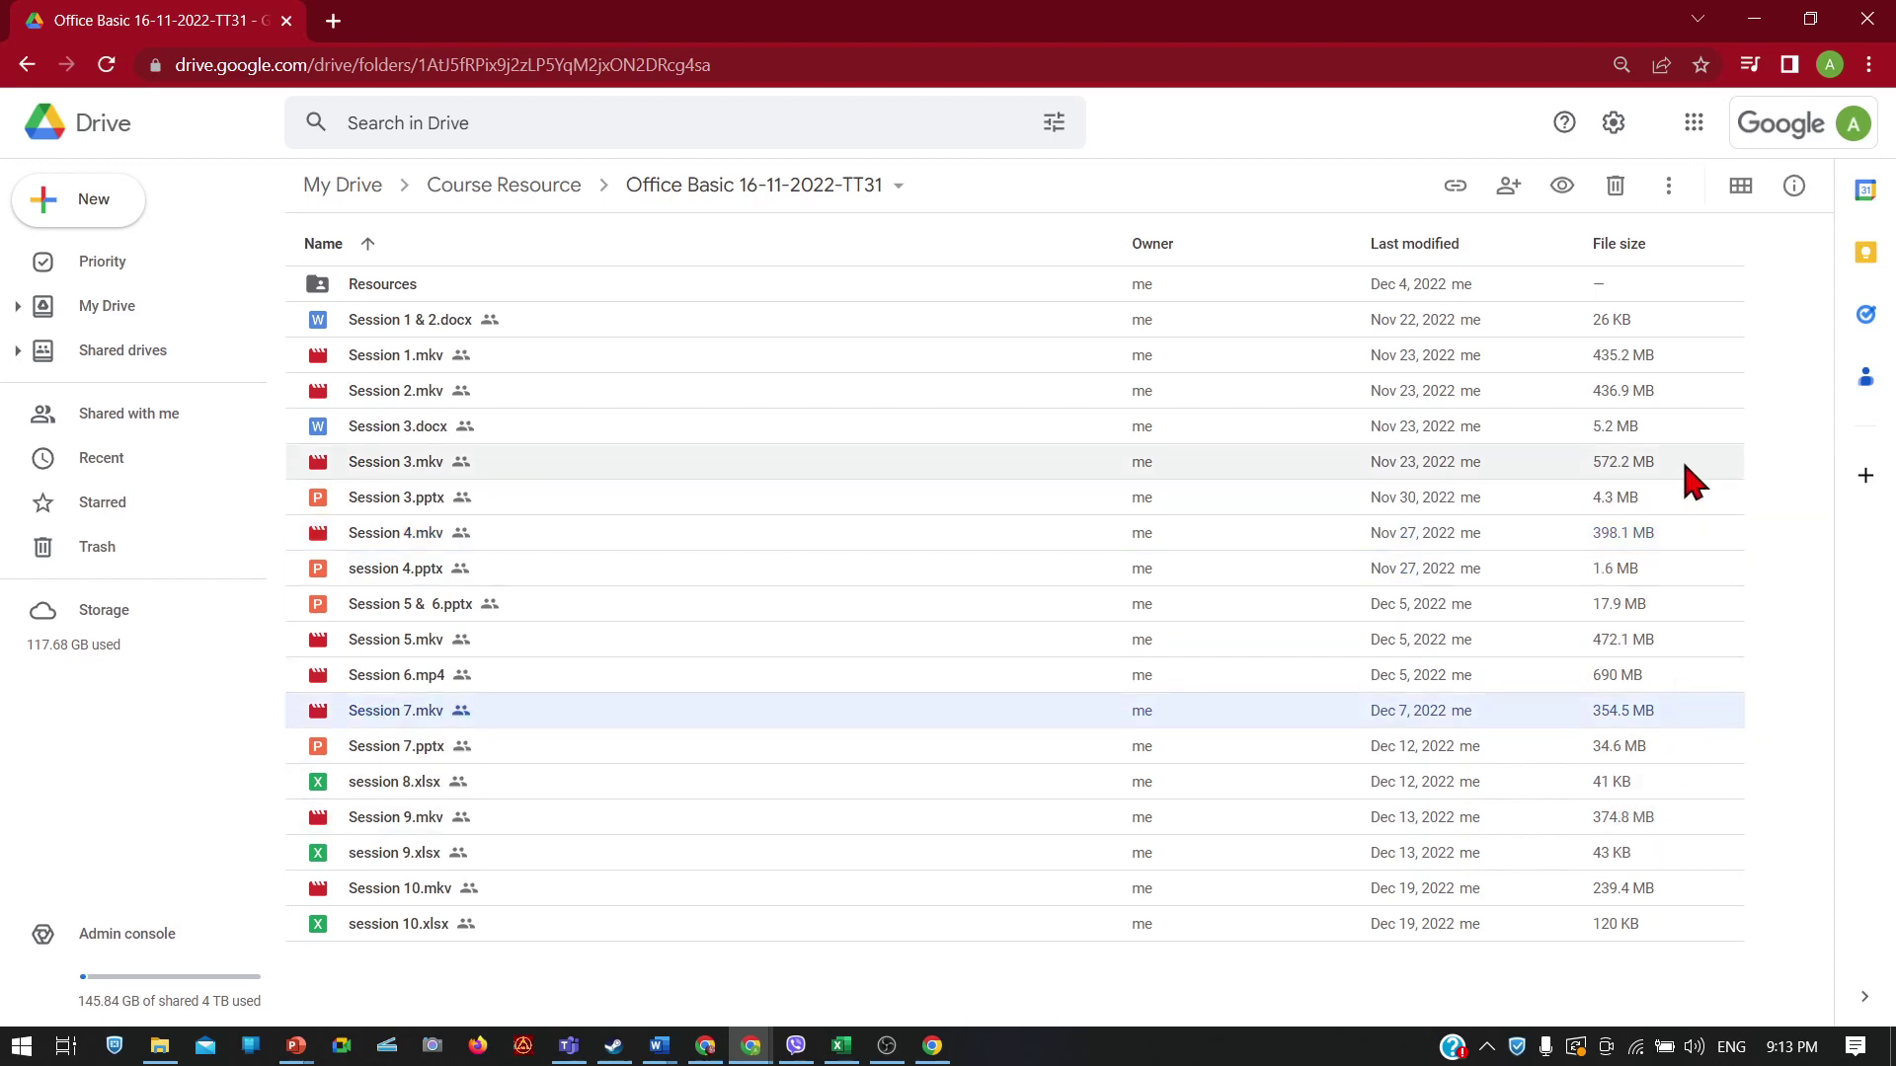
pyautogui.click(1684, 820)
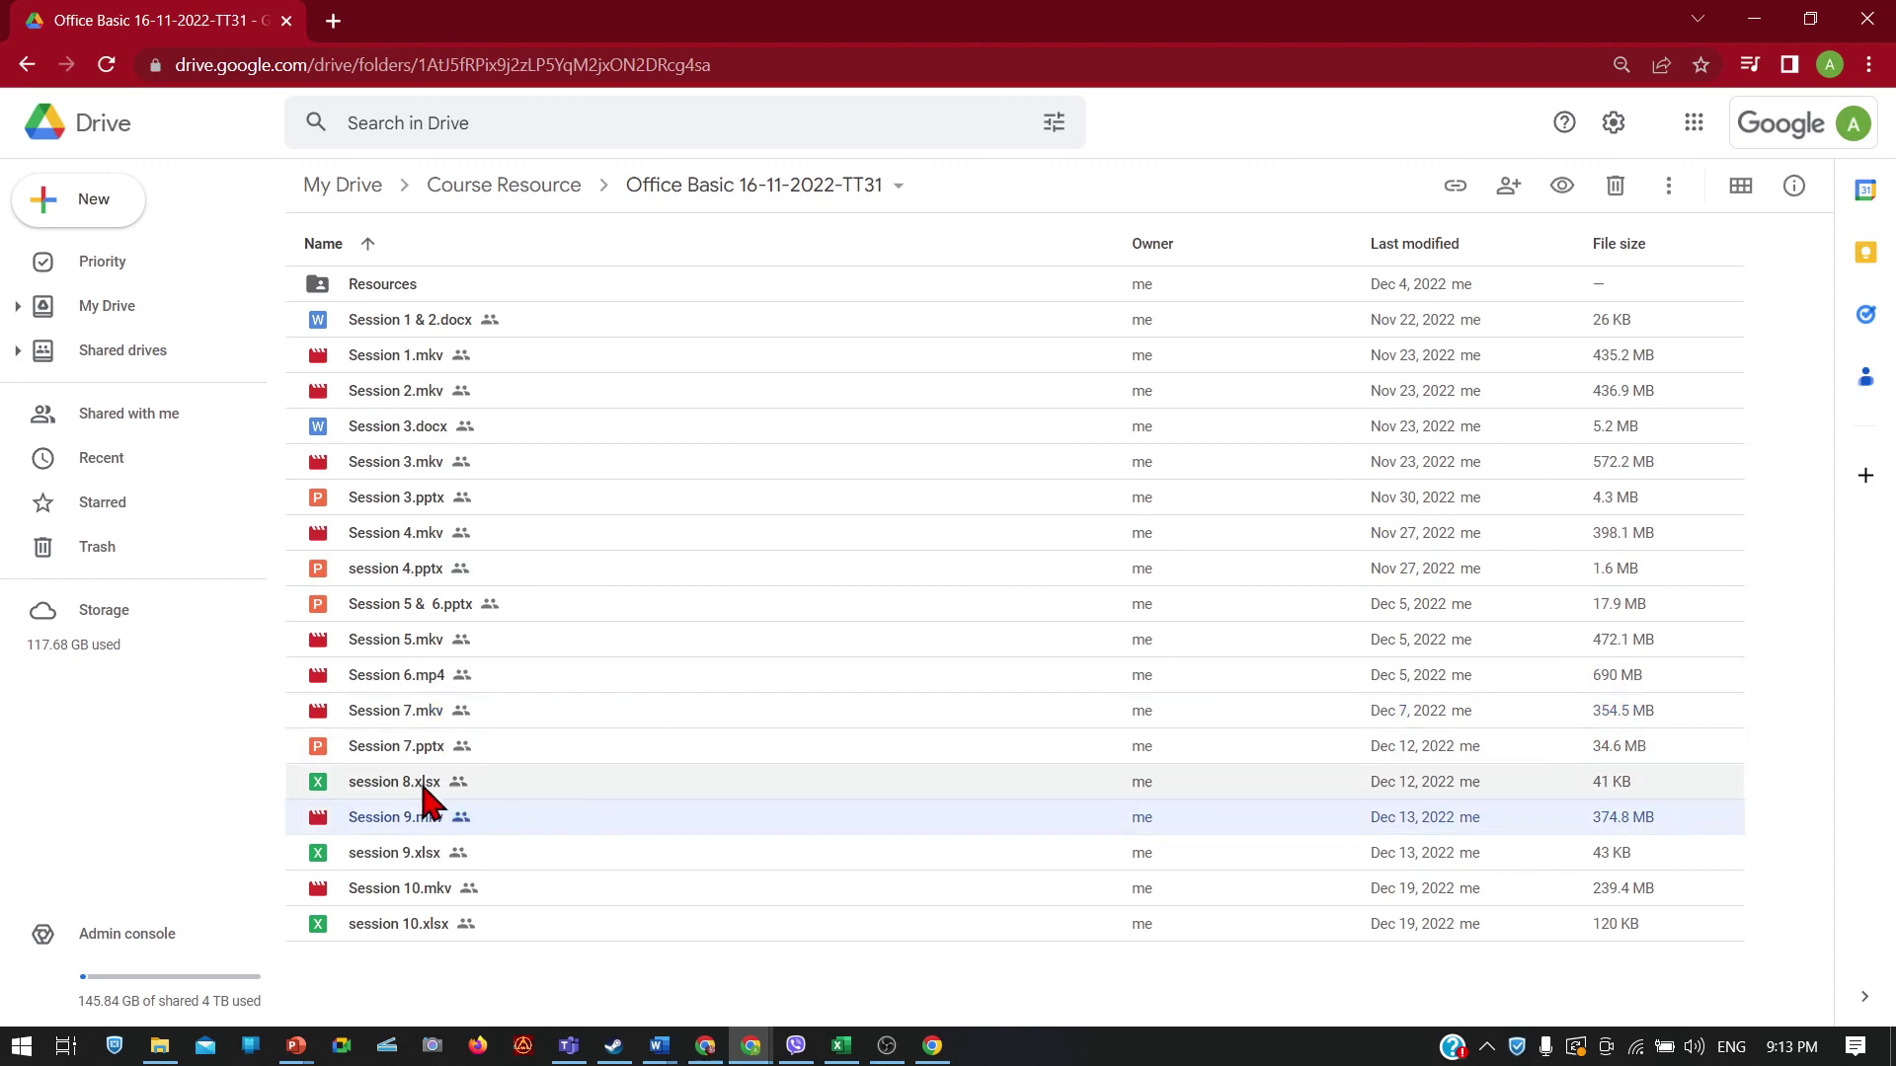
pyautogui.doubleClick(493, 819)
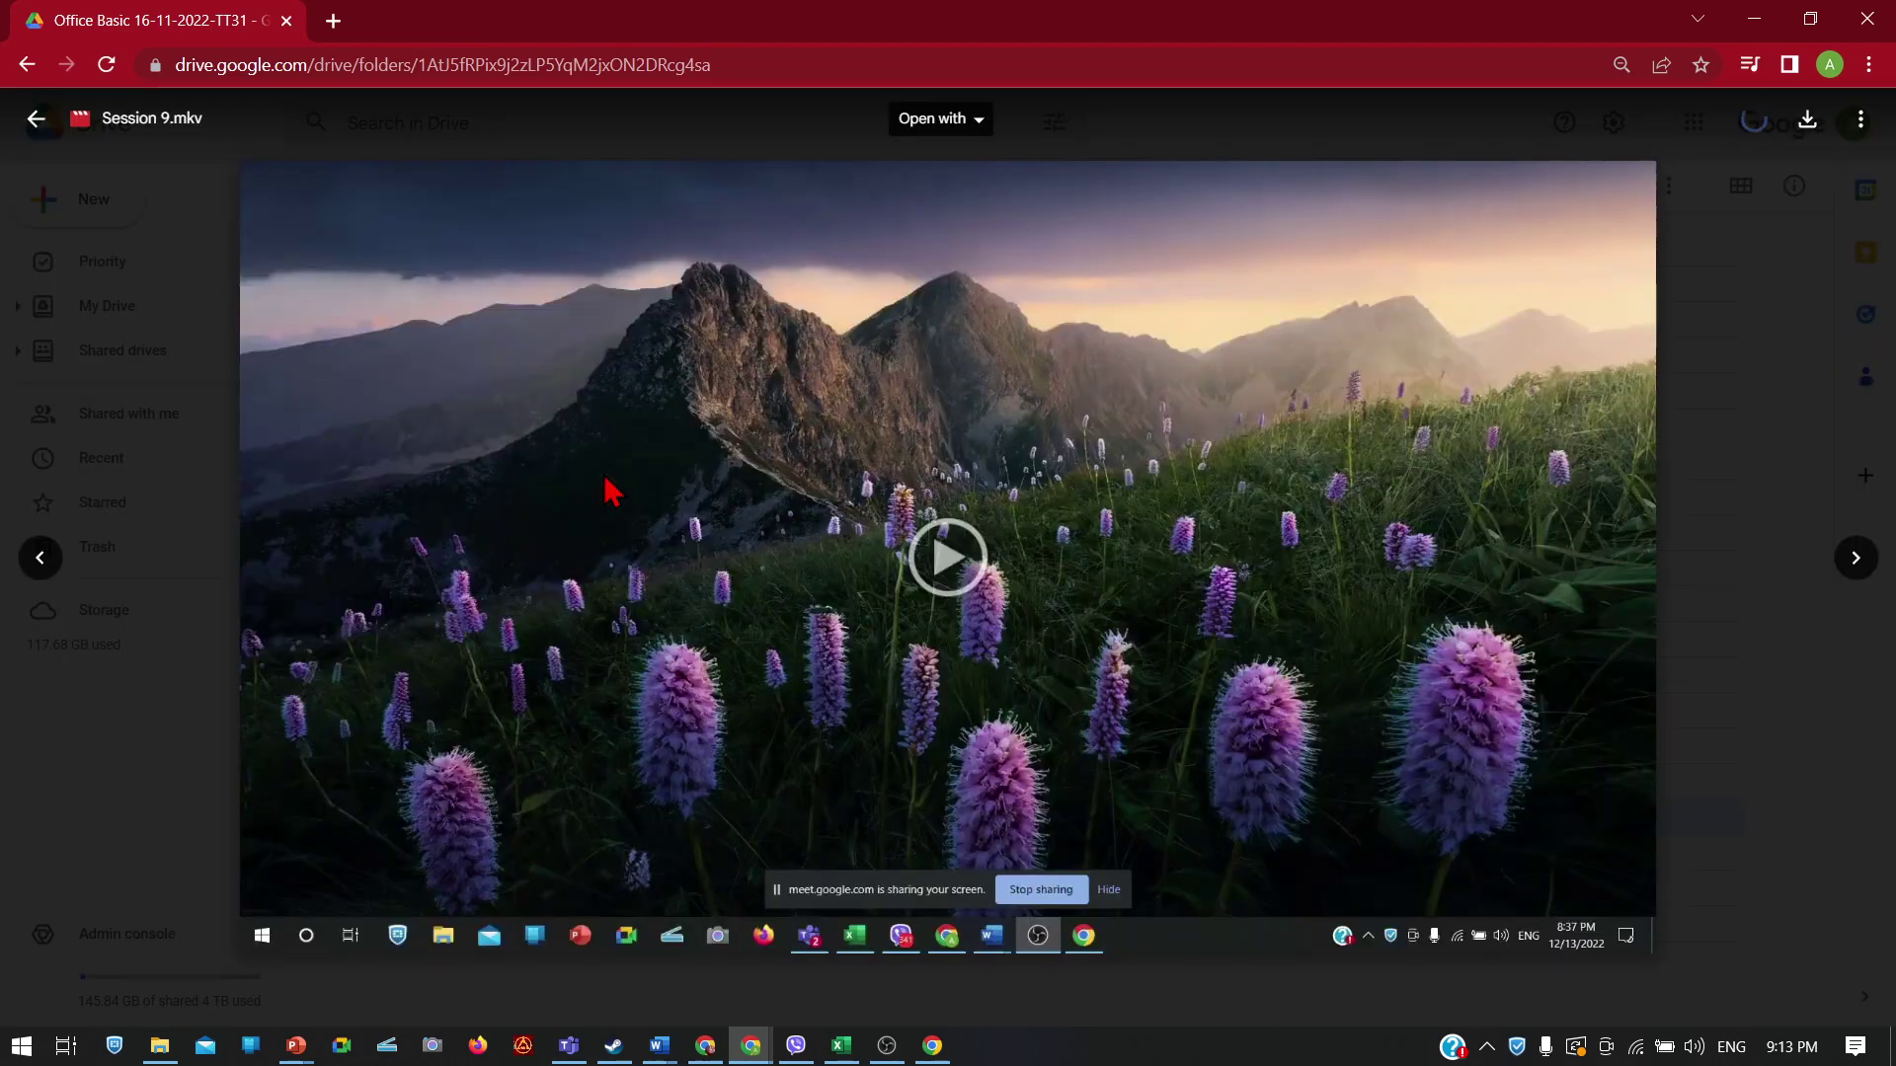
pyautogui.click(612, 489)
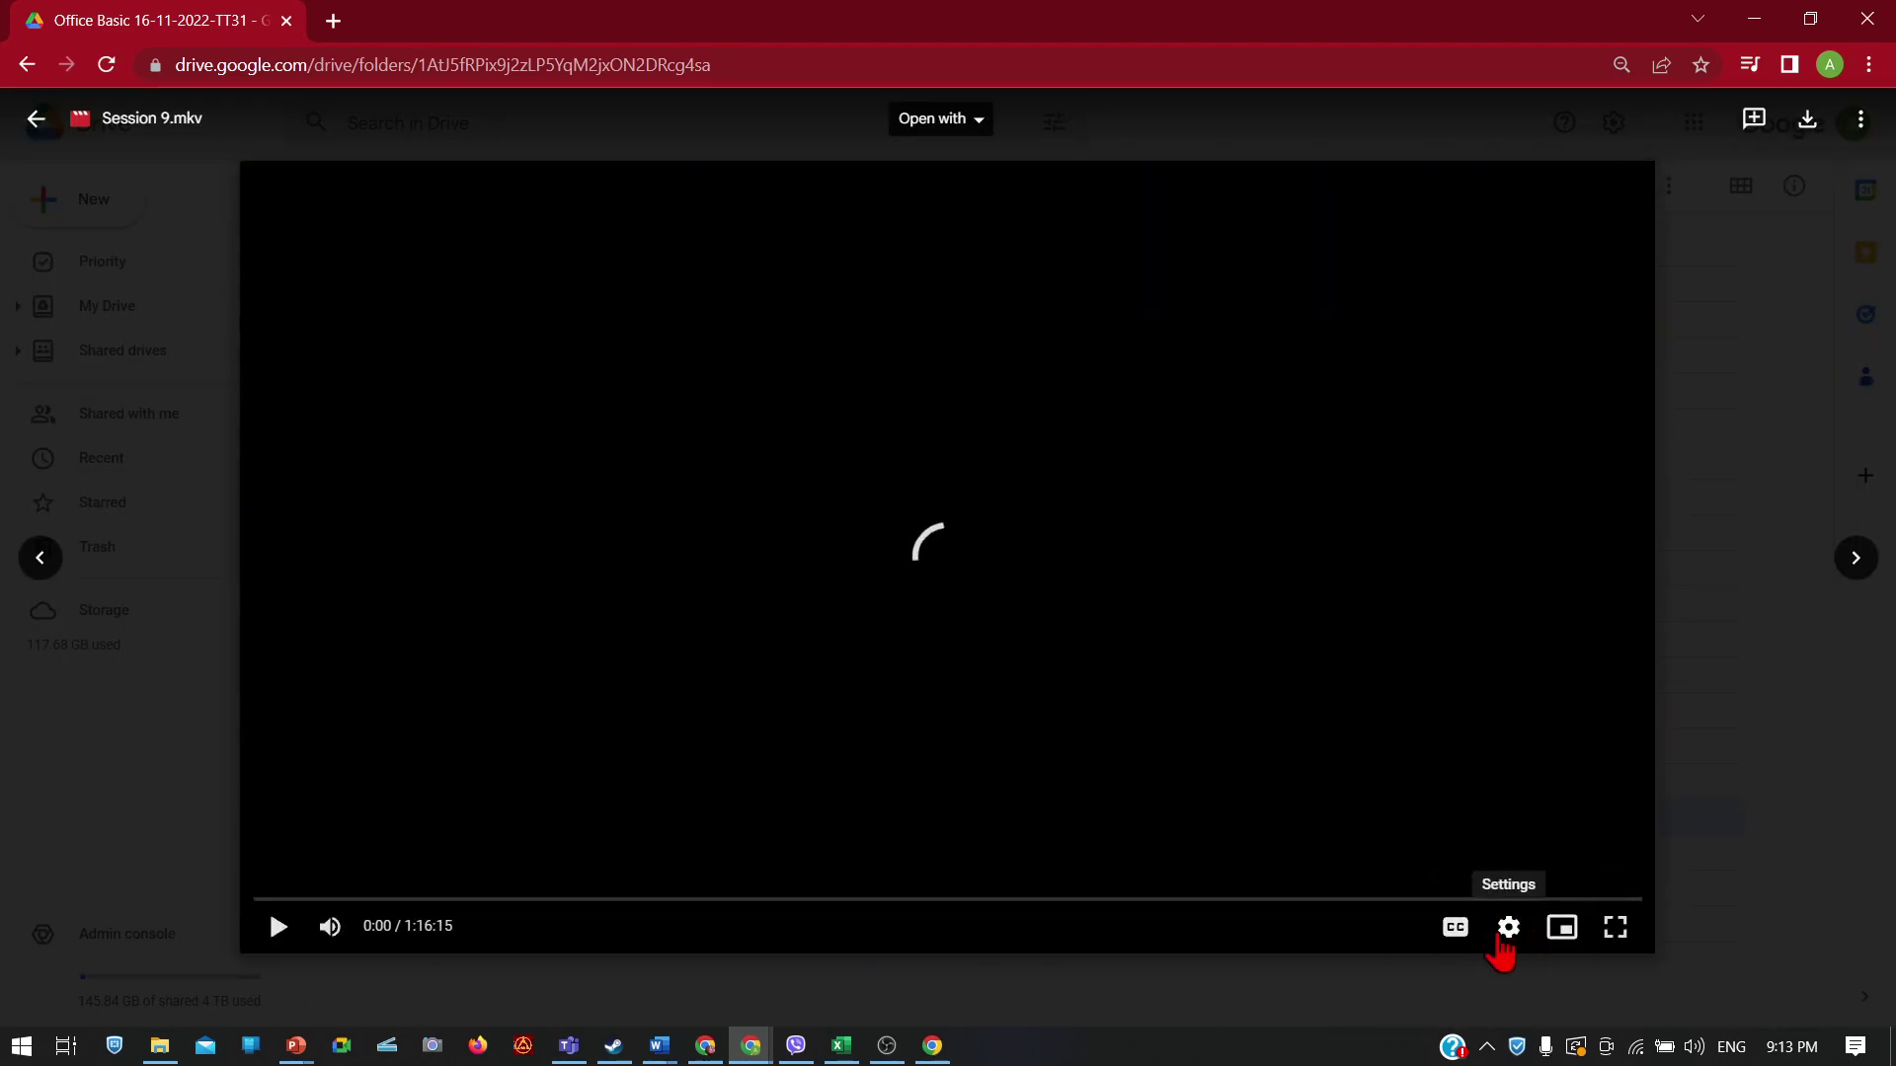
# Step: Set the Session 9 recording's playback quality to 360p and bring up its quality options again
pyautogui.click(1508, 928)
pyautogui.click(1564, 855)
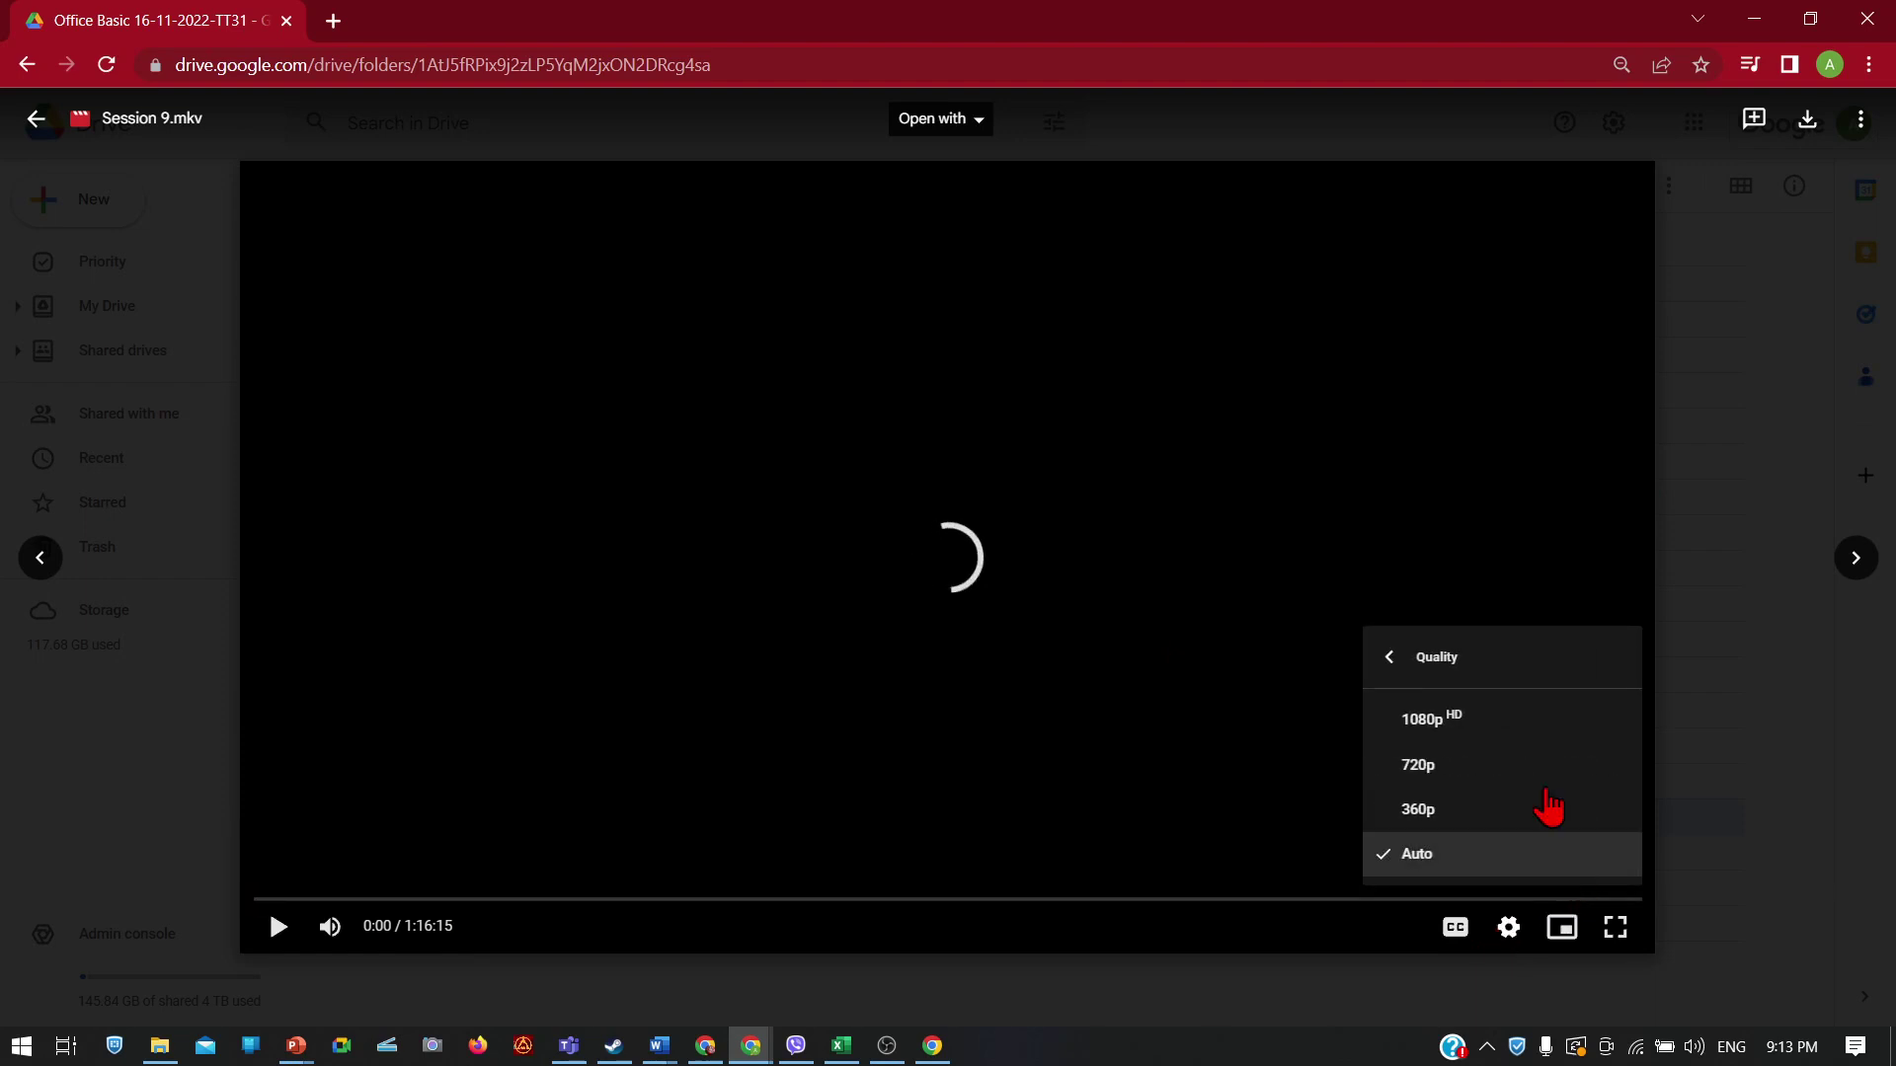
pyautogui.click(1435, 822)
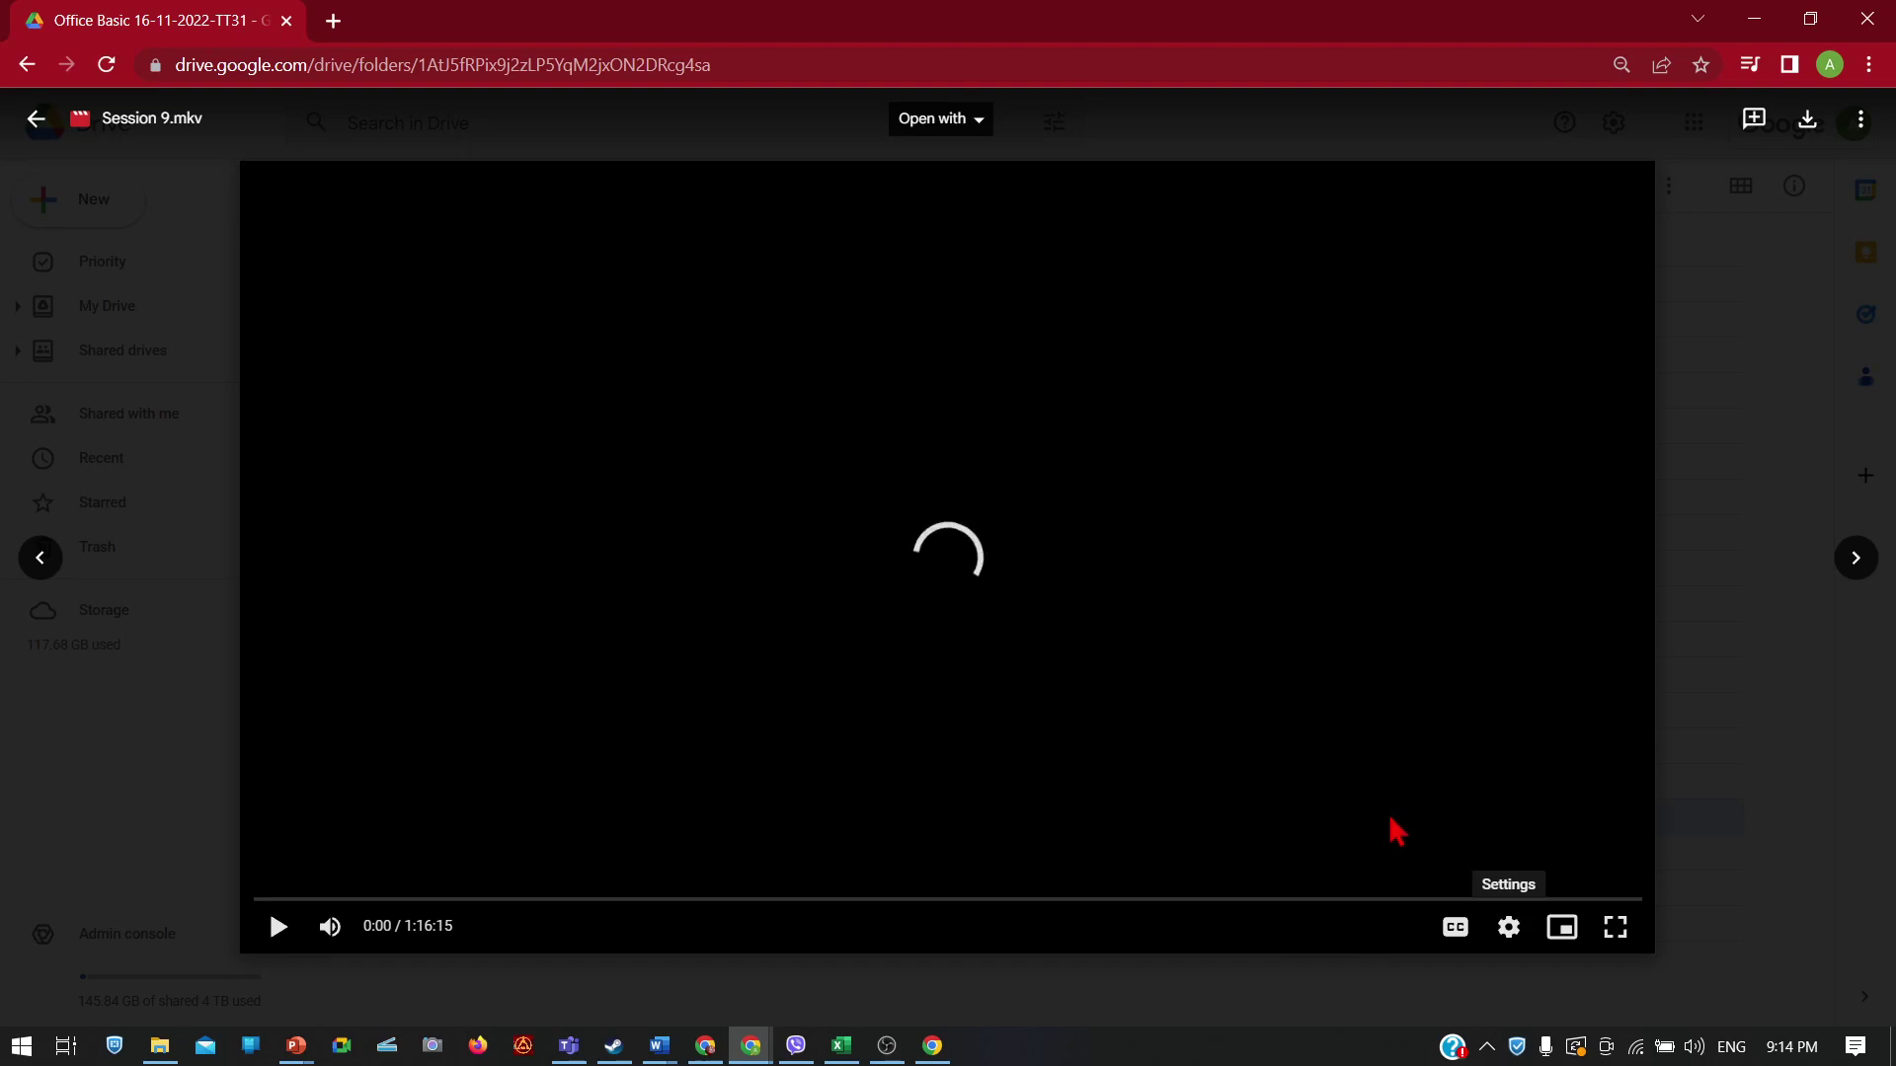
pyautogui.click(1511, 943)
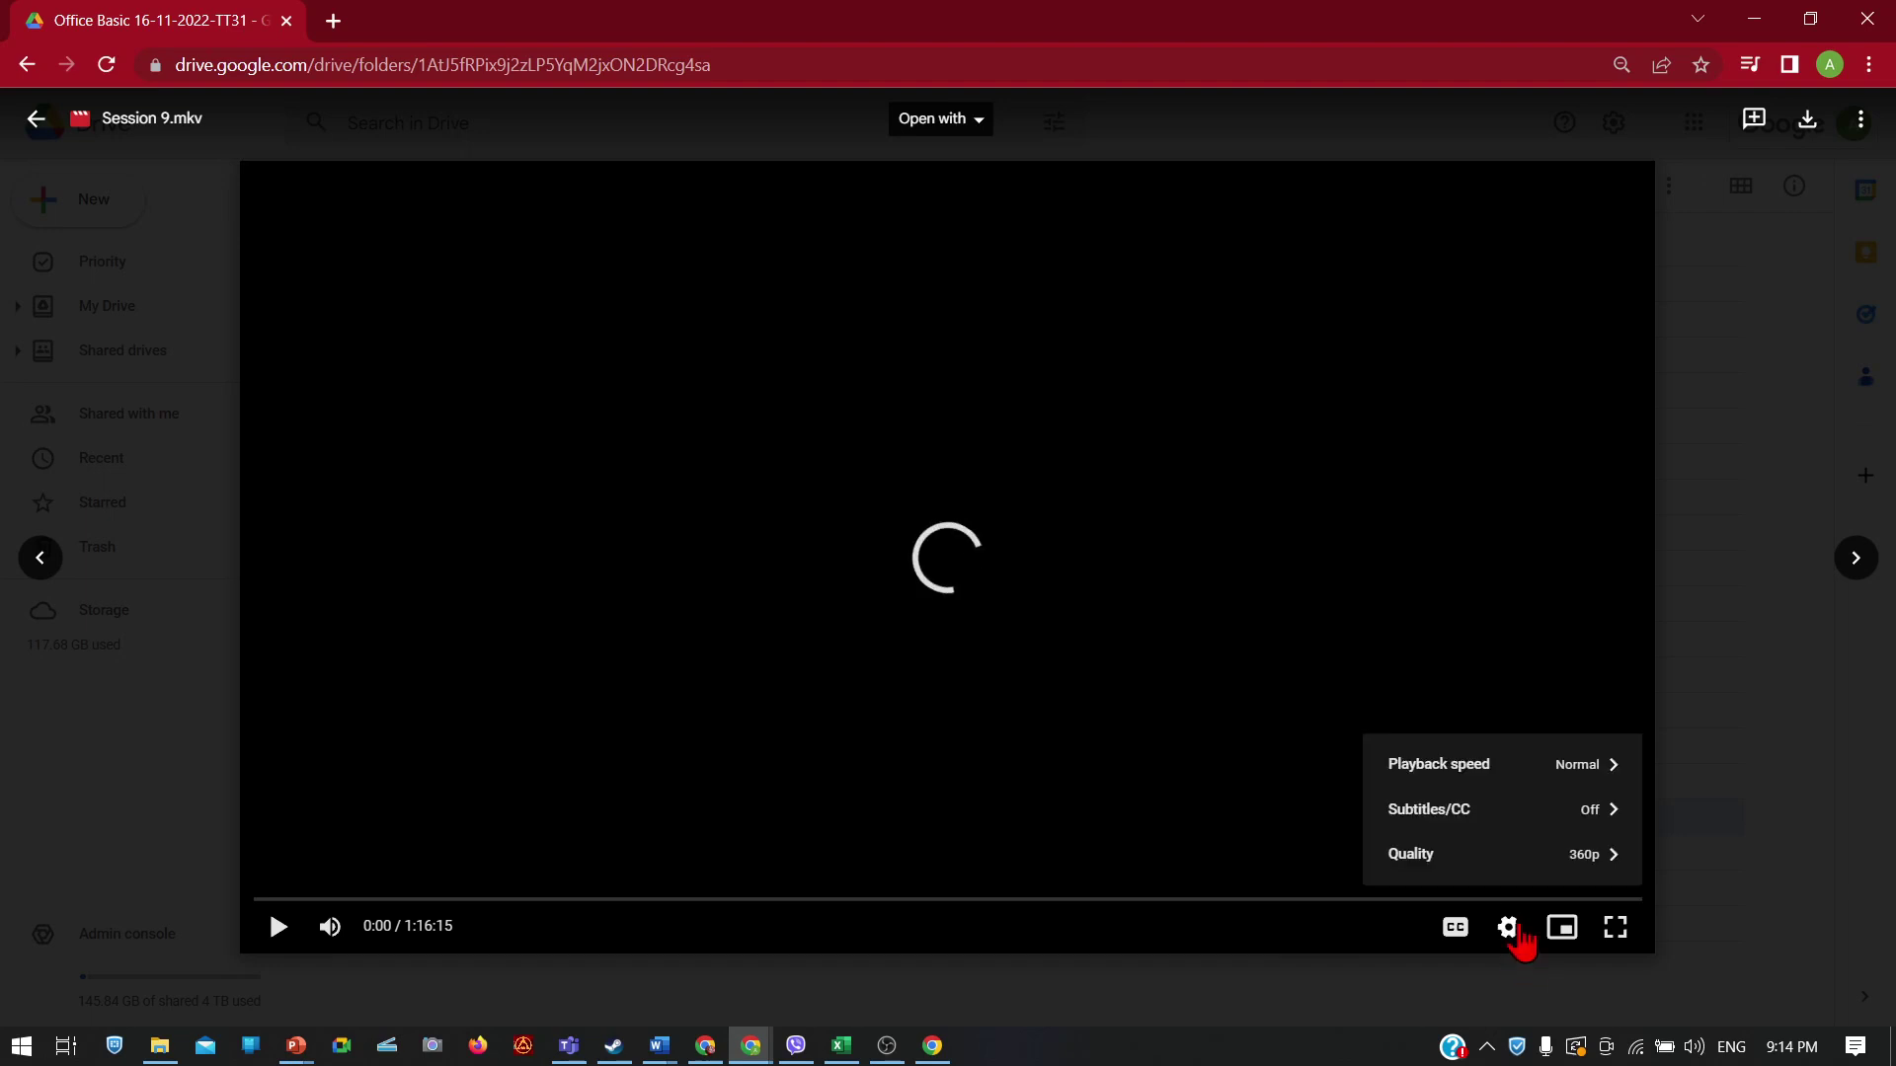
pyautogui.click(1565, 855)
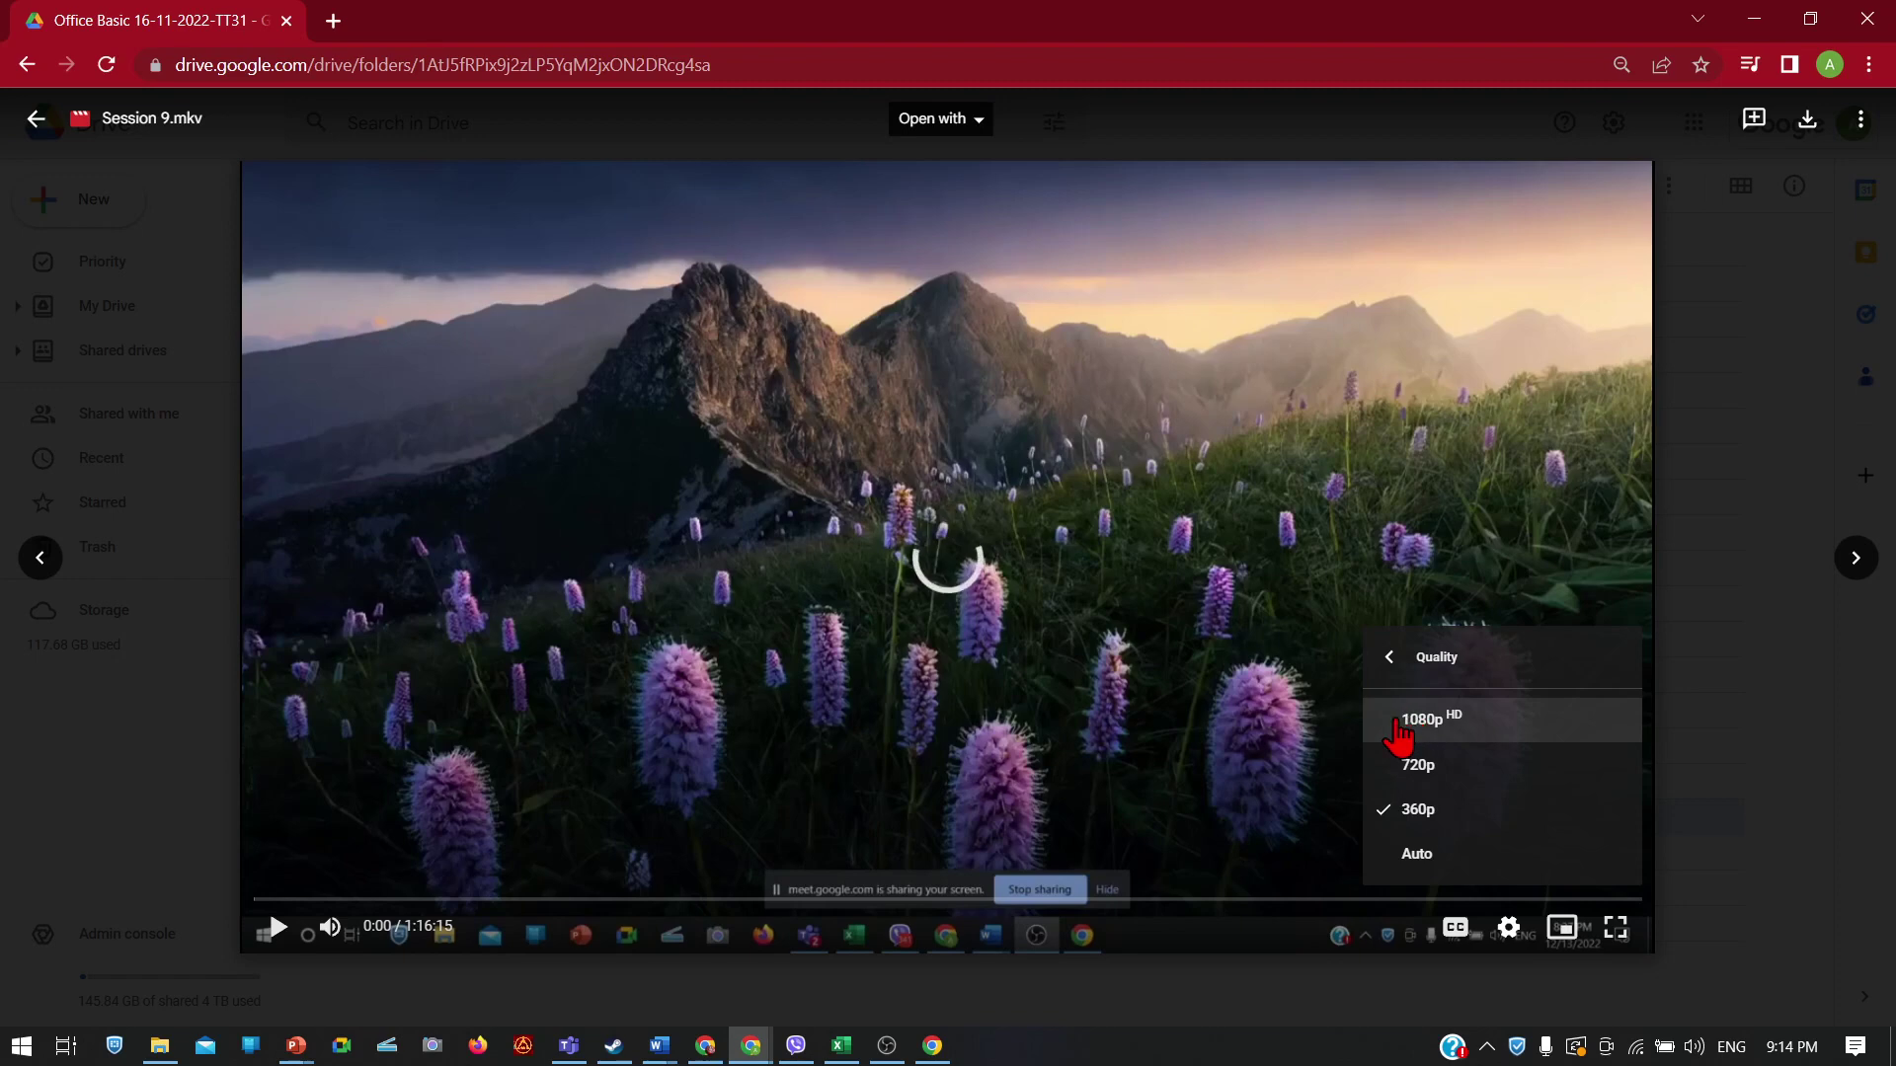
# Step: Close the video preview and return to the list of class folders in Course Resource
pyautogui.click(1722, 677)
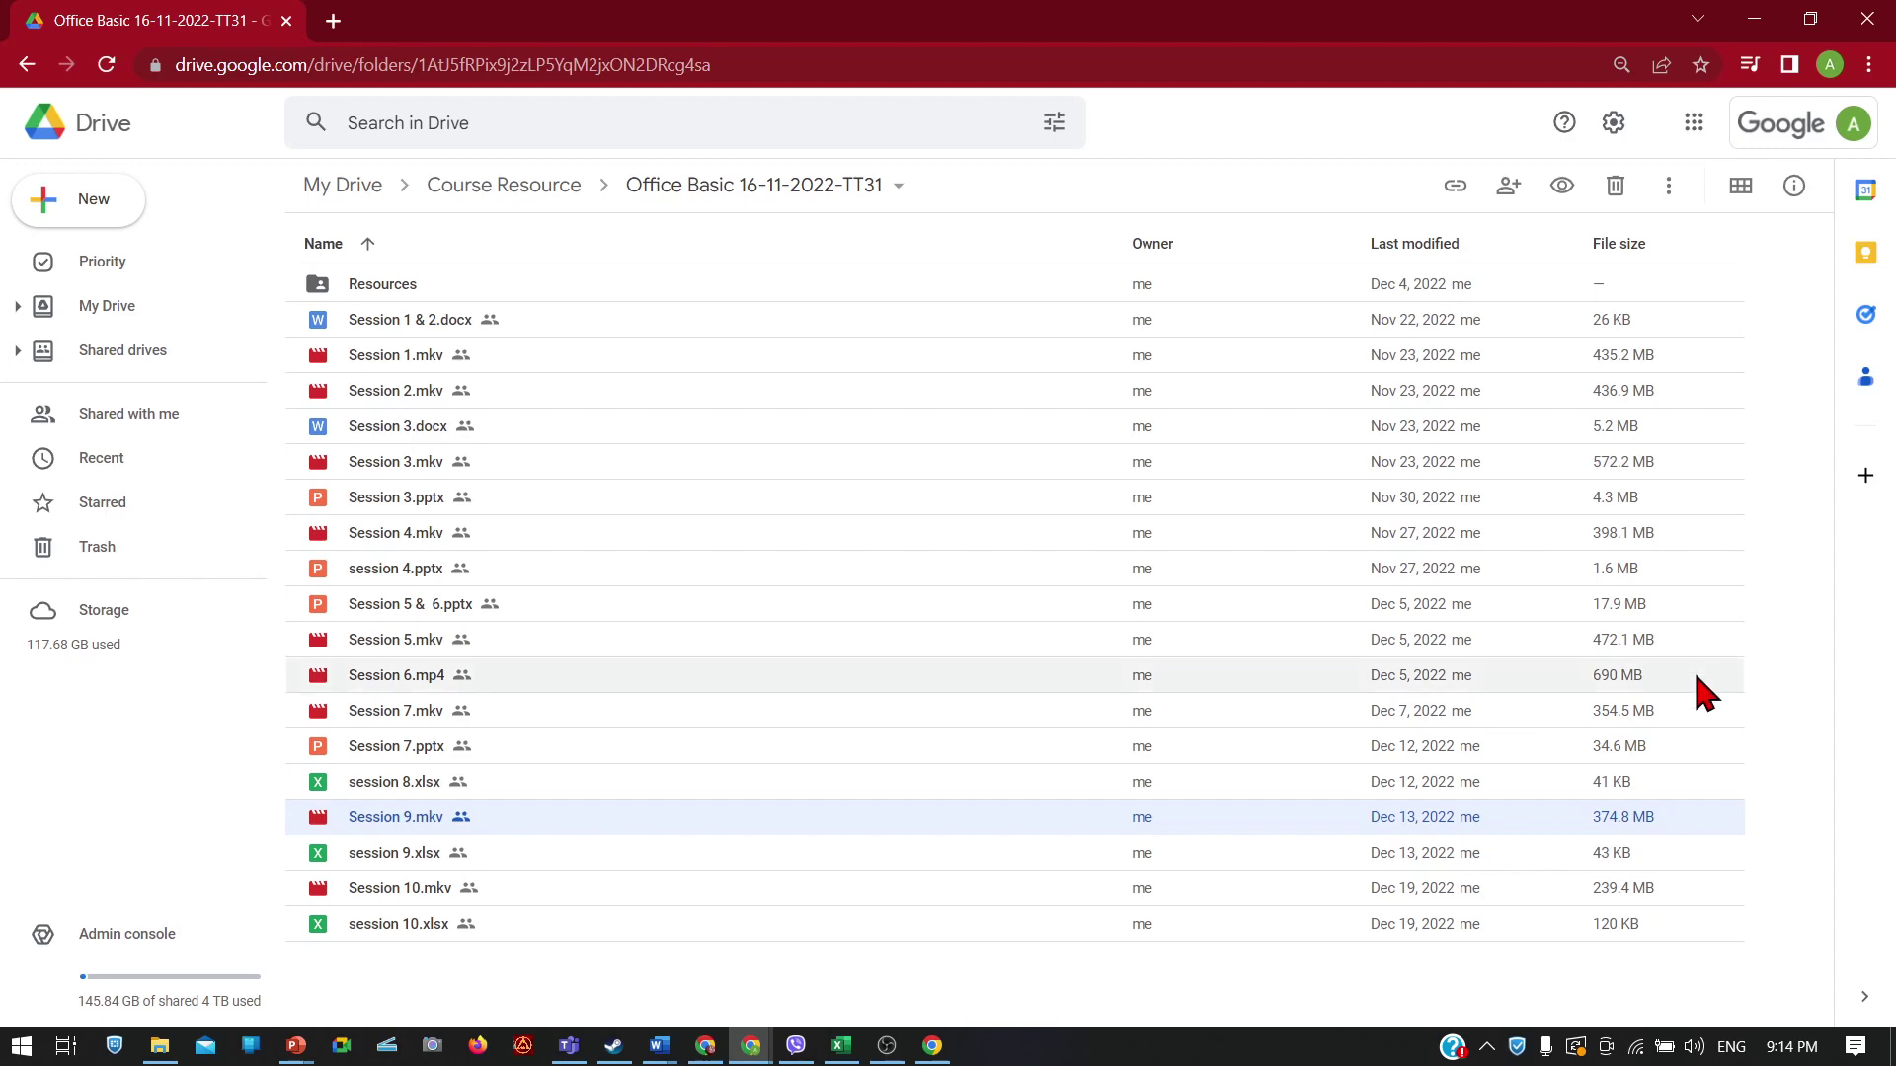
pyautogui.moveTo(1644, 896)
pyautogui.click(24, 75)
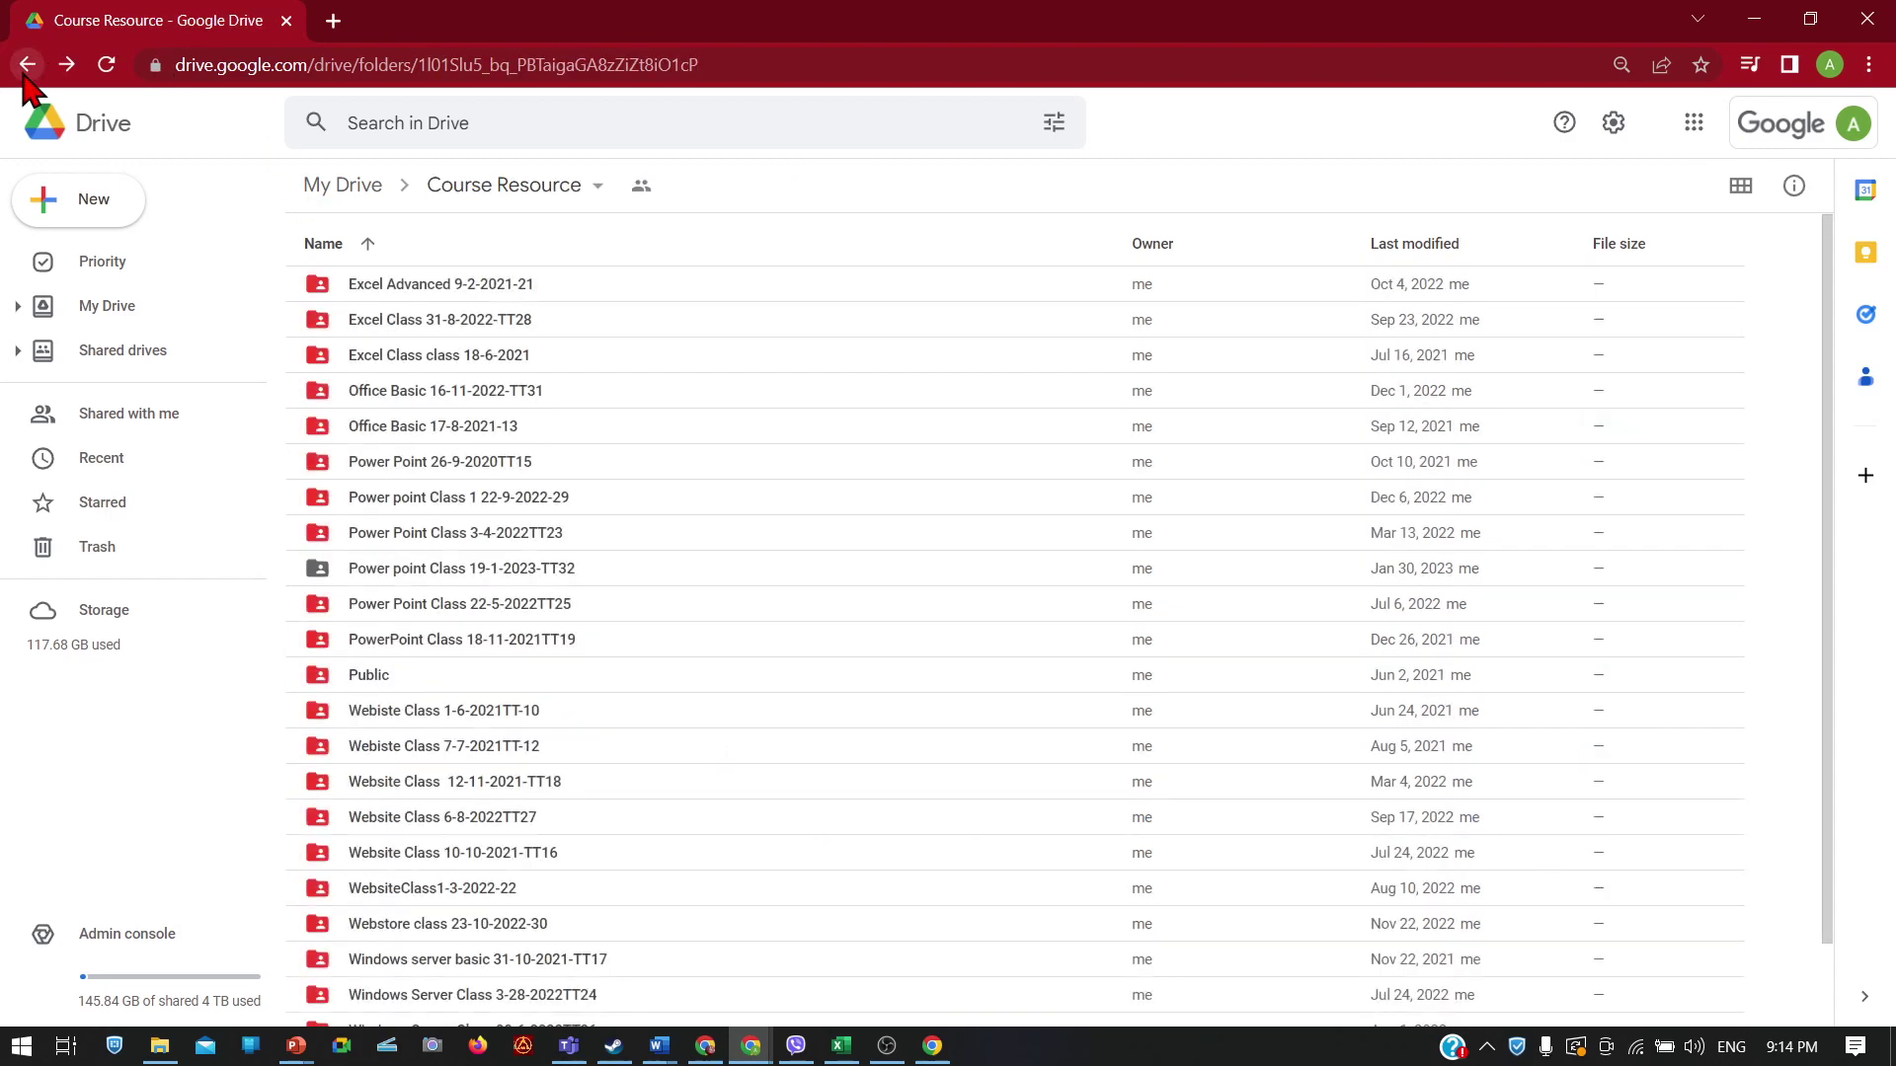
pyautogui.scroll(-1, 644, 550)
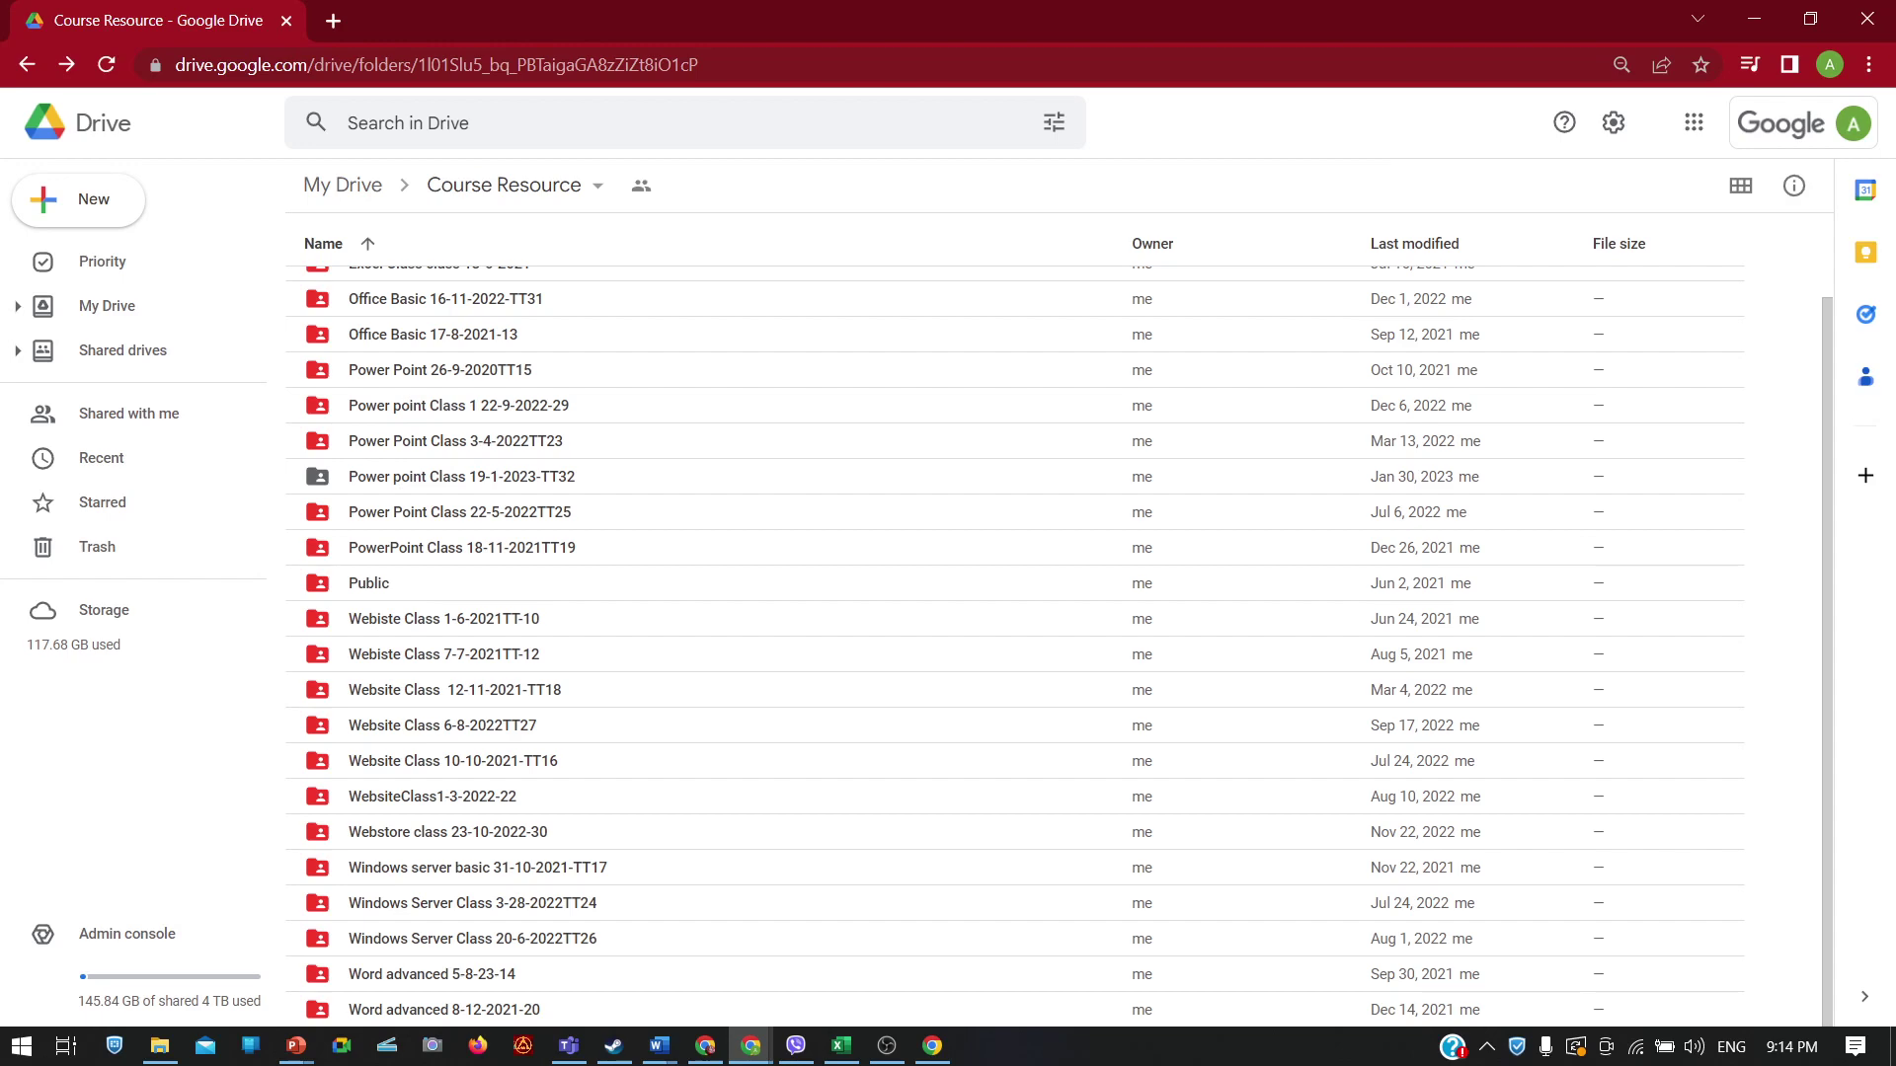
# Step: Switch to Viber, show the full chat list and view the Power point class 19-1-2023-TT32 group chat
pyautogui.click(796, 1046)
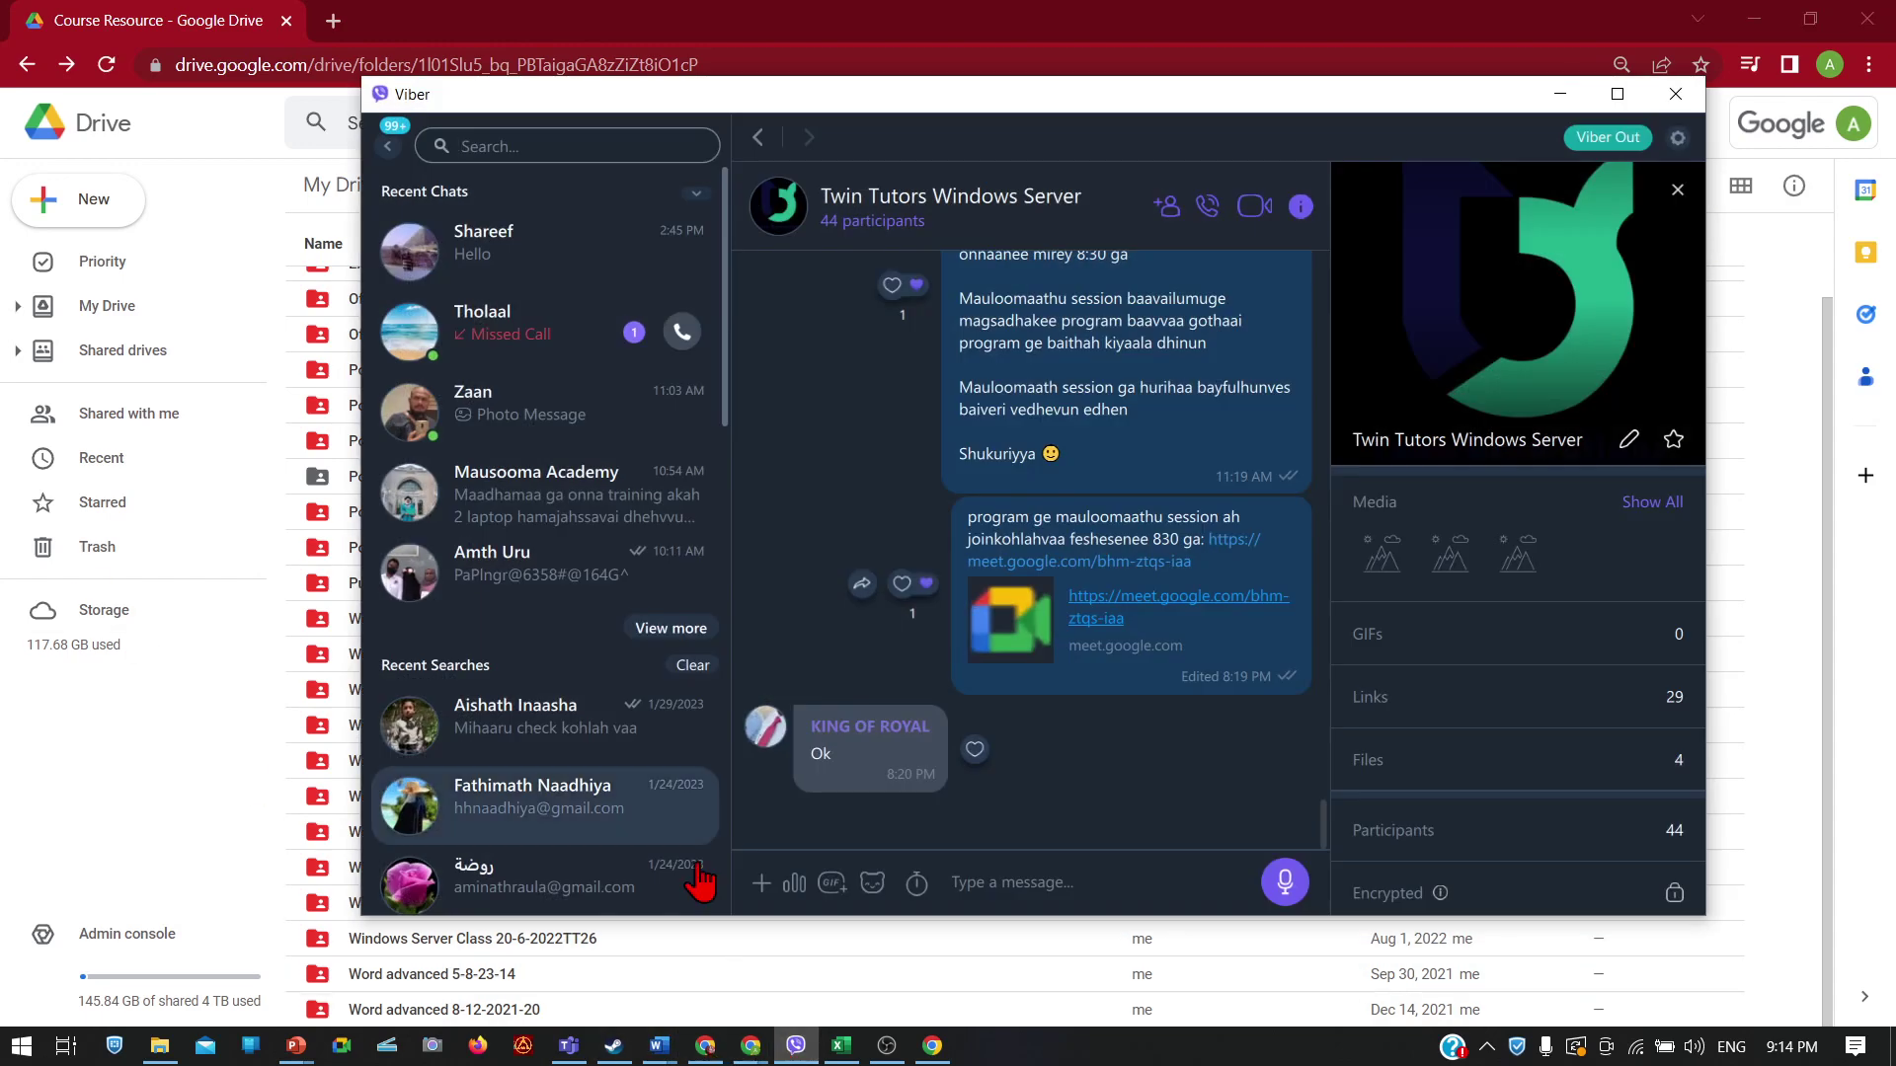
pyautogui.click(387, 146)
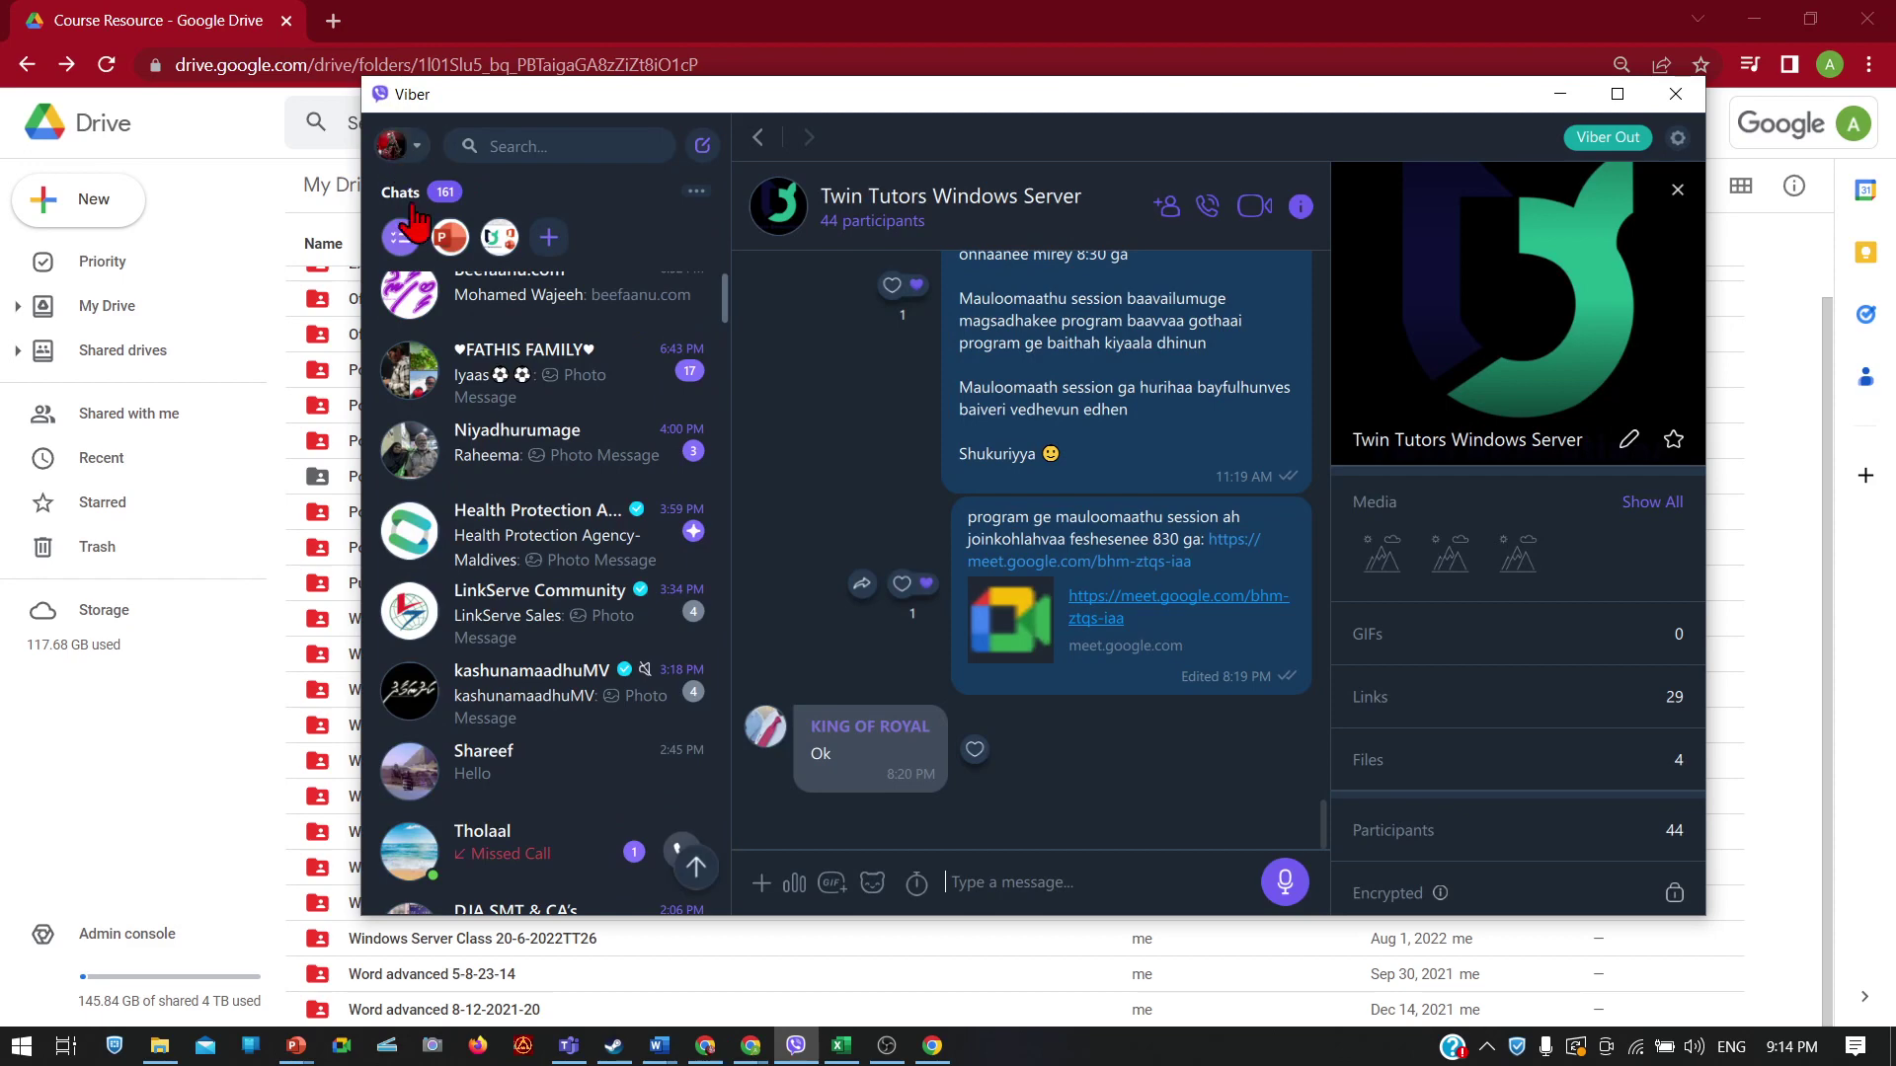
pyautogui.scroll(3, 553, 326)
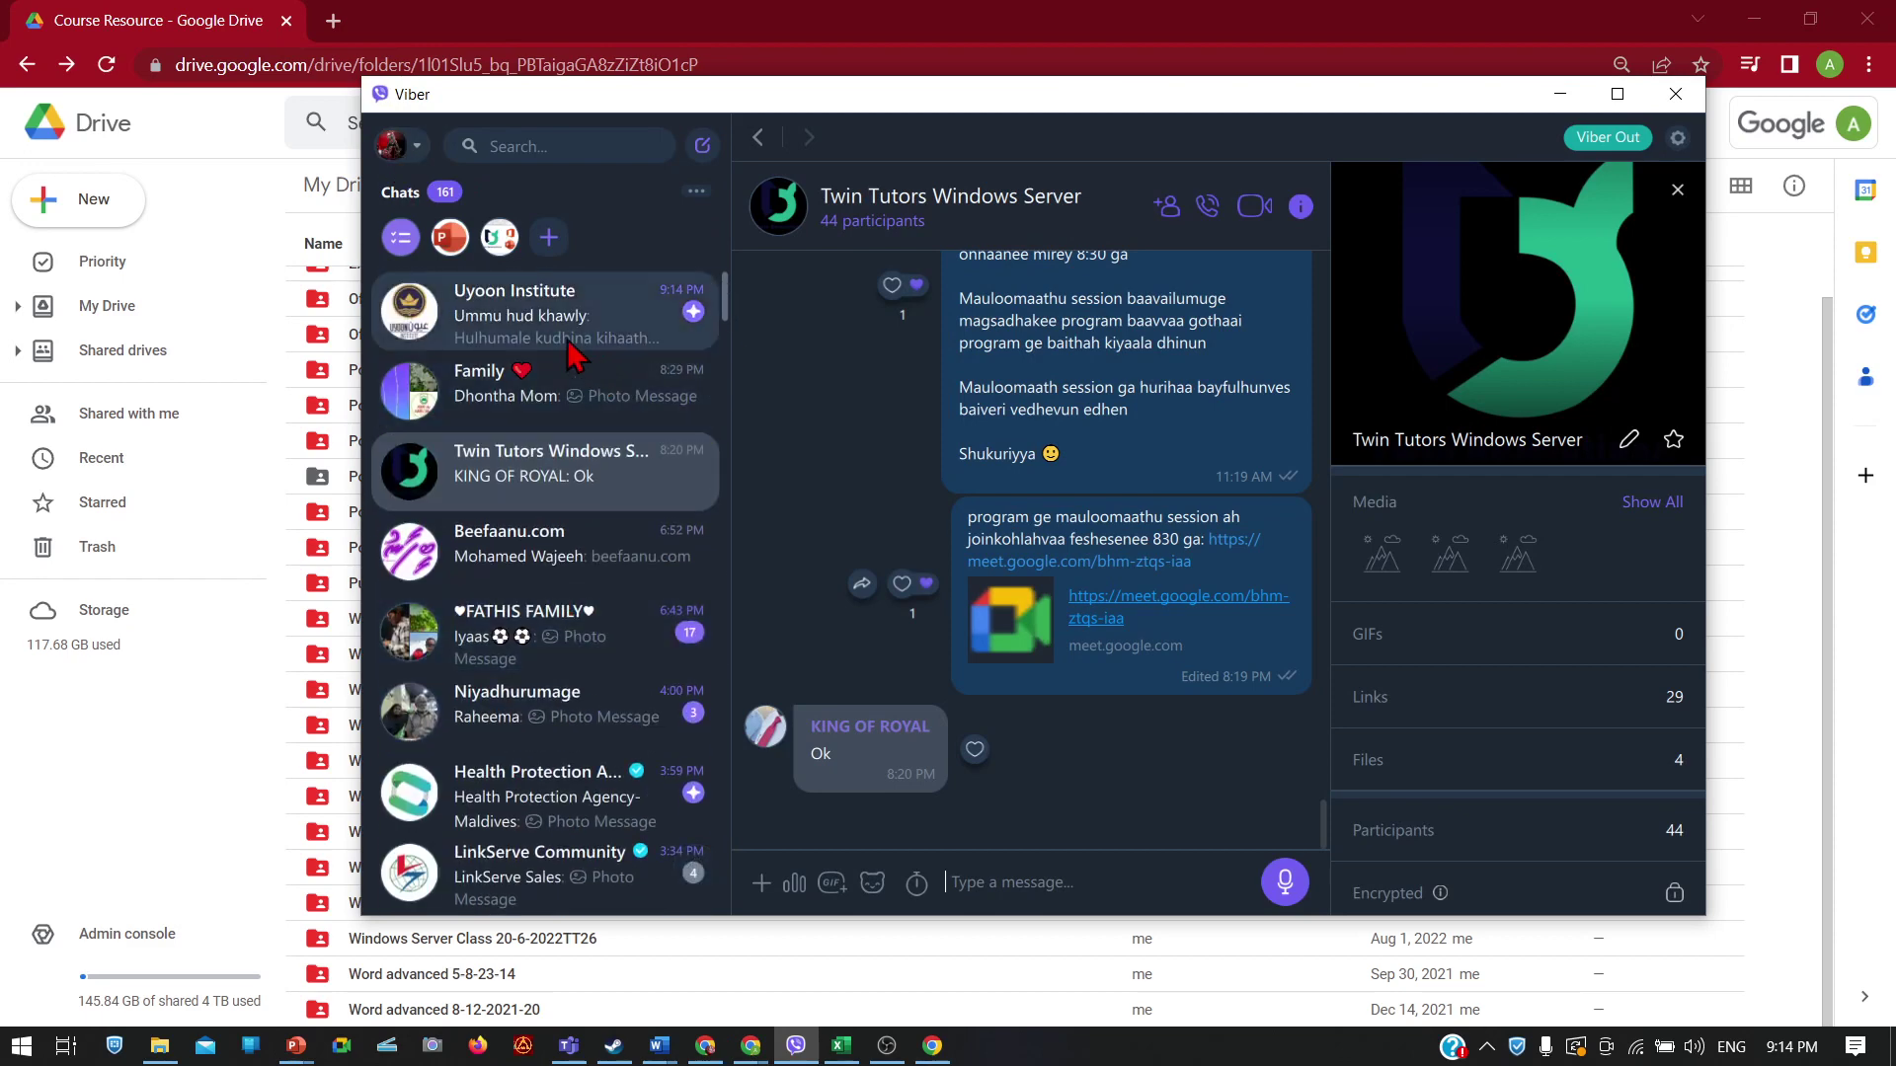
pyautogui.click(497, 241)
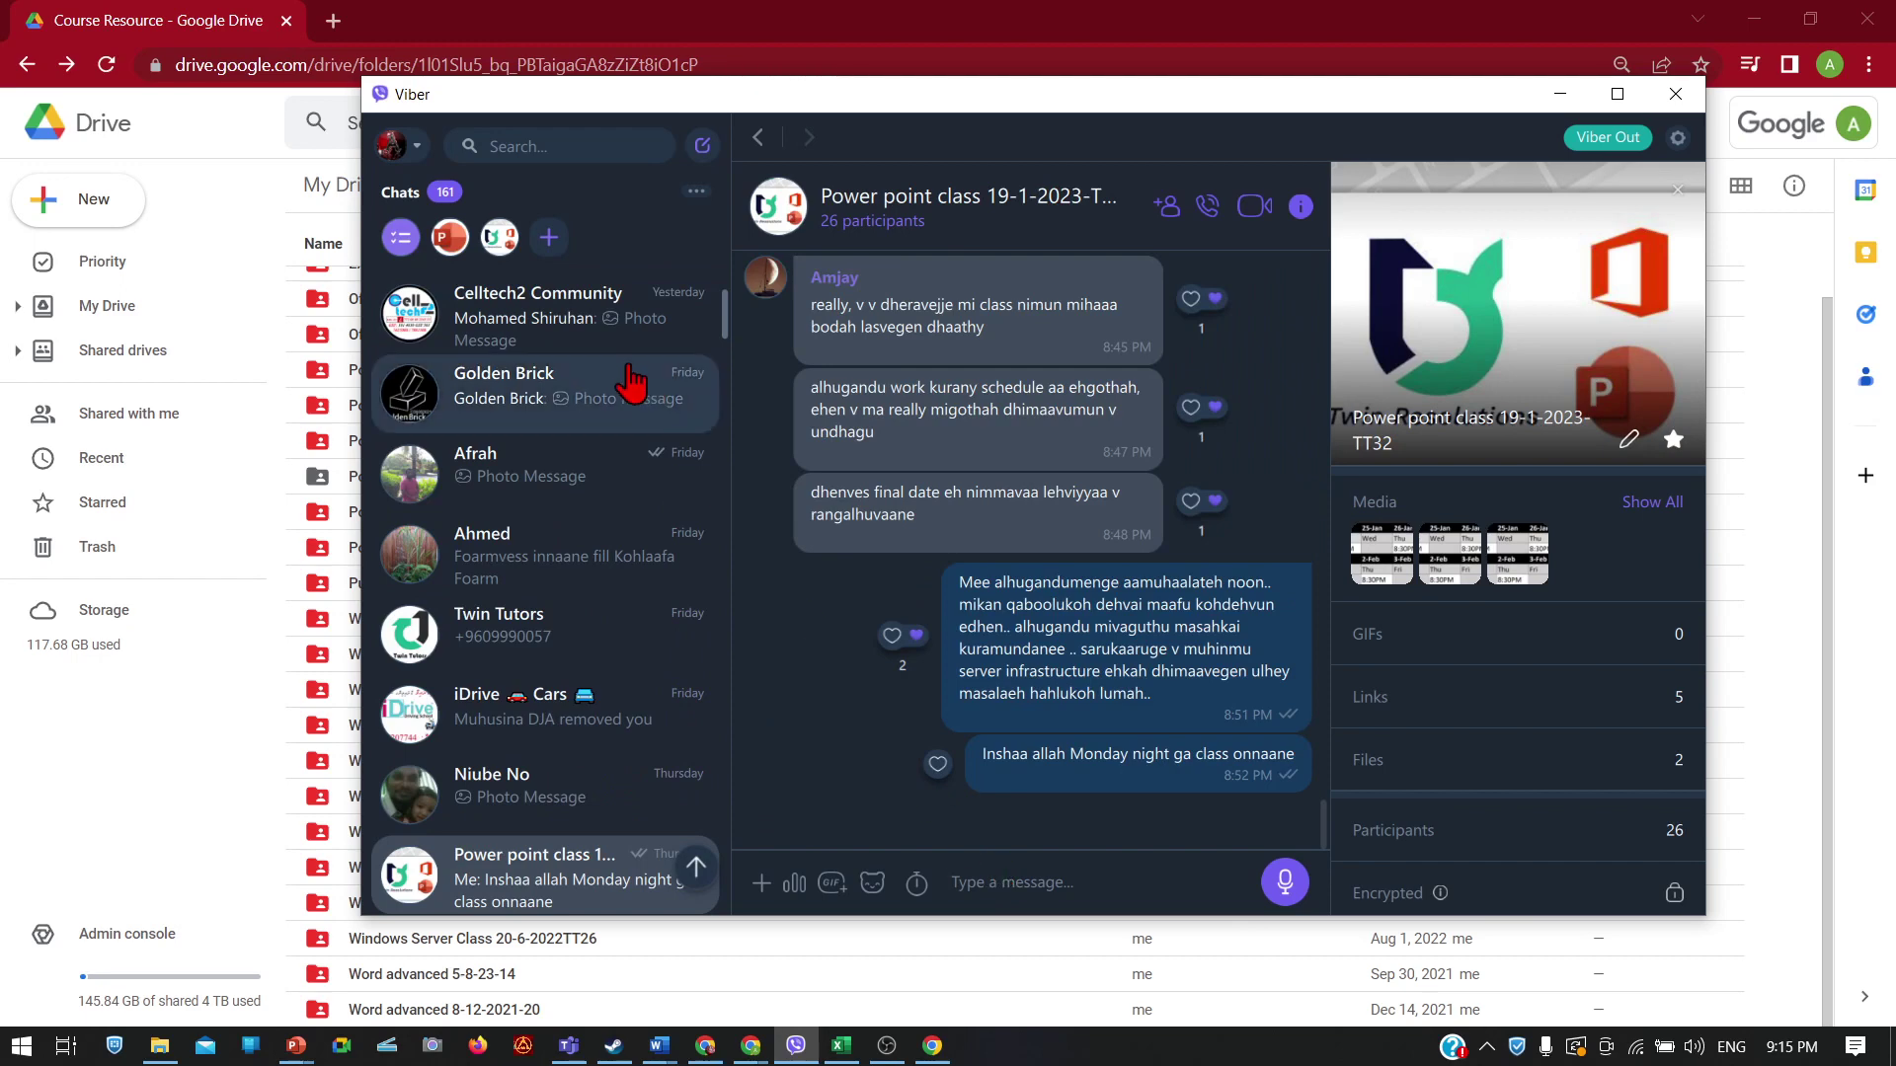
pyautogui.moveTo(487, 253)
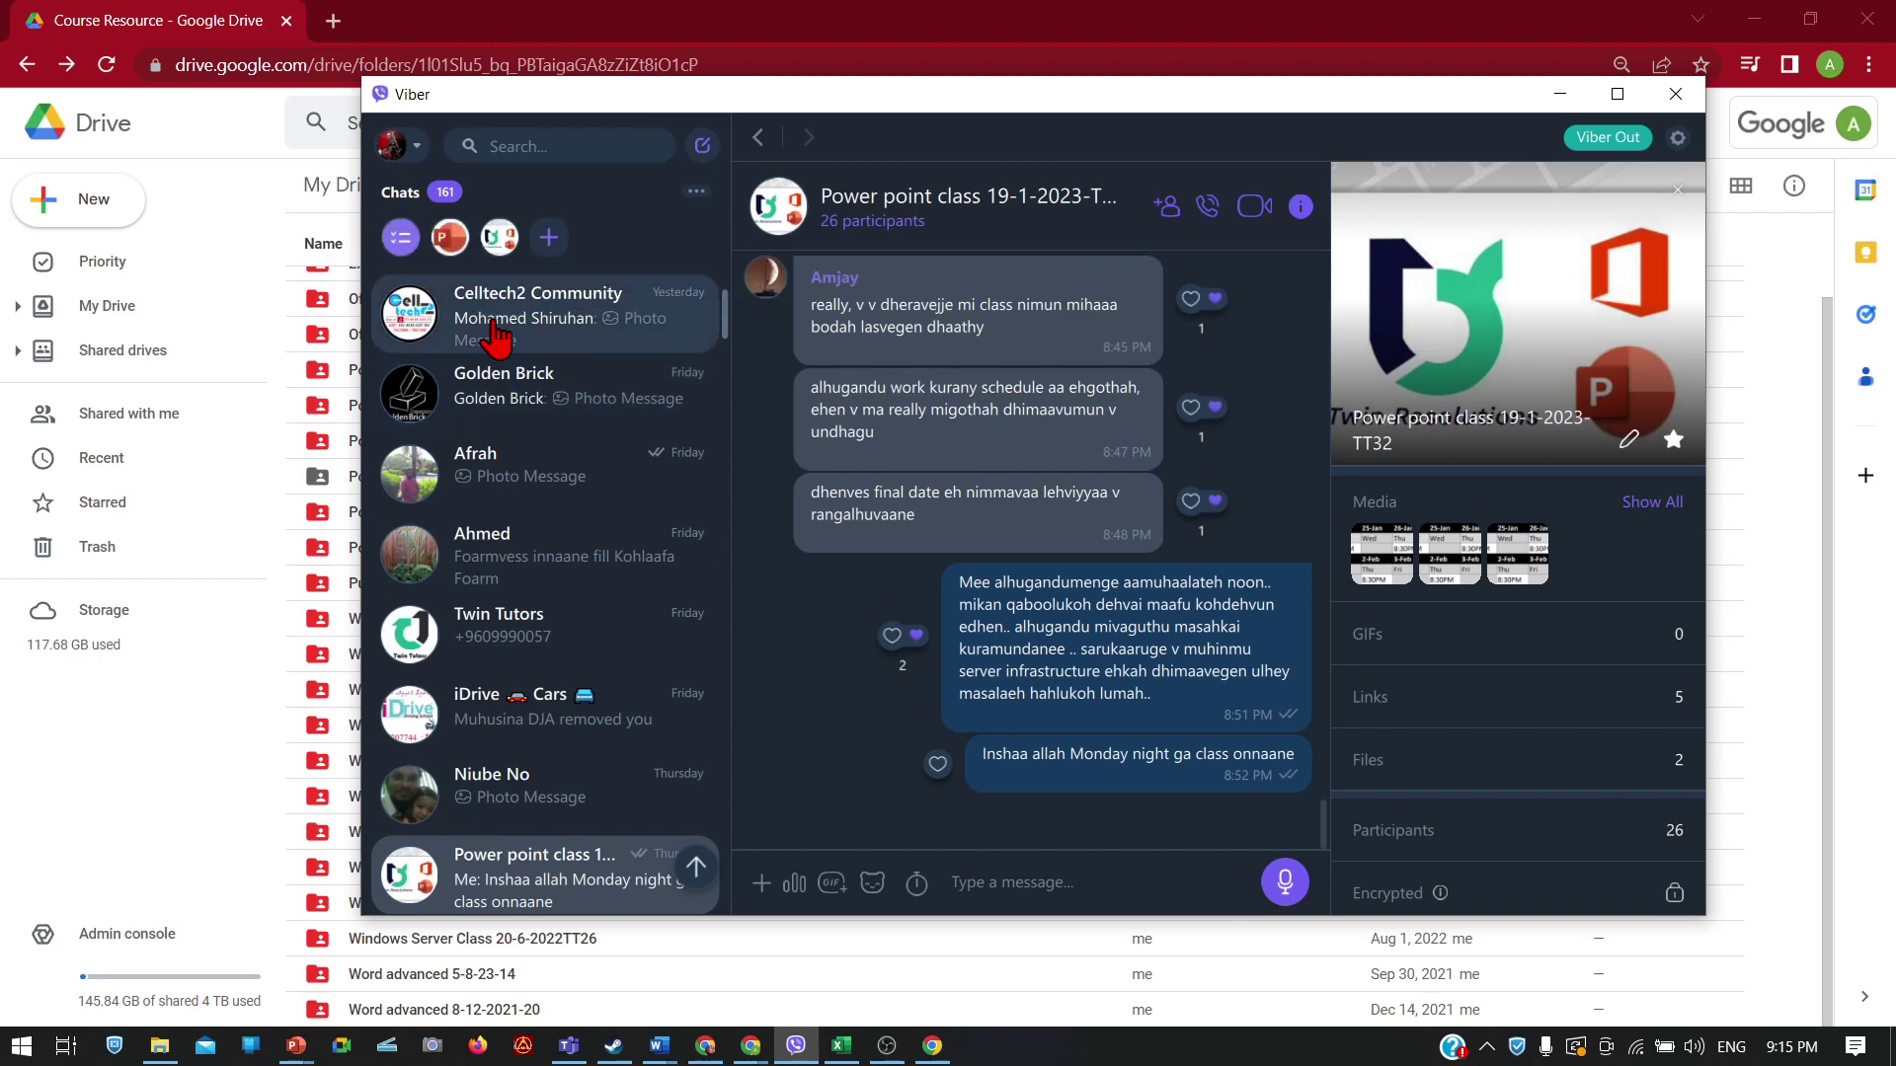
pyautogui.scroll(12, 691, 316)
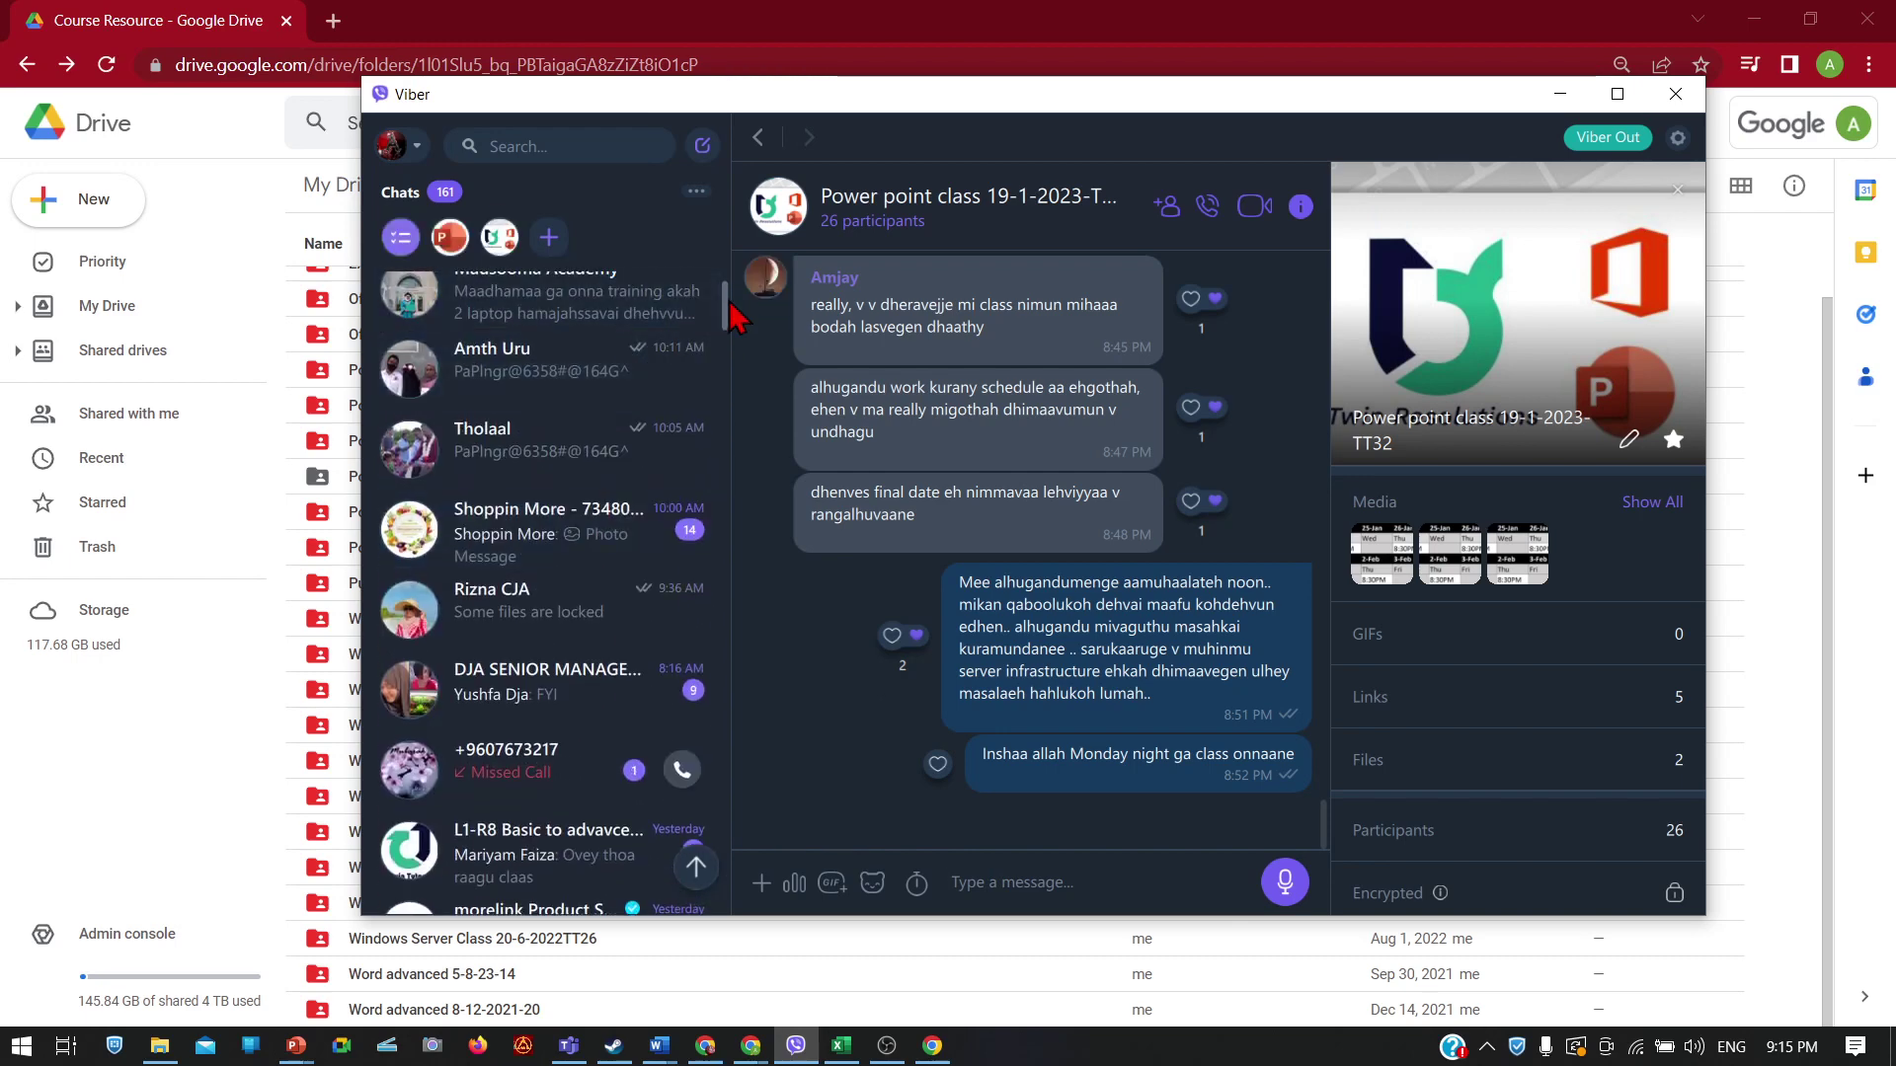
pyautogui.scroll(5, 691, 326)
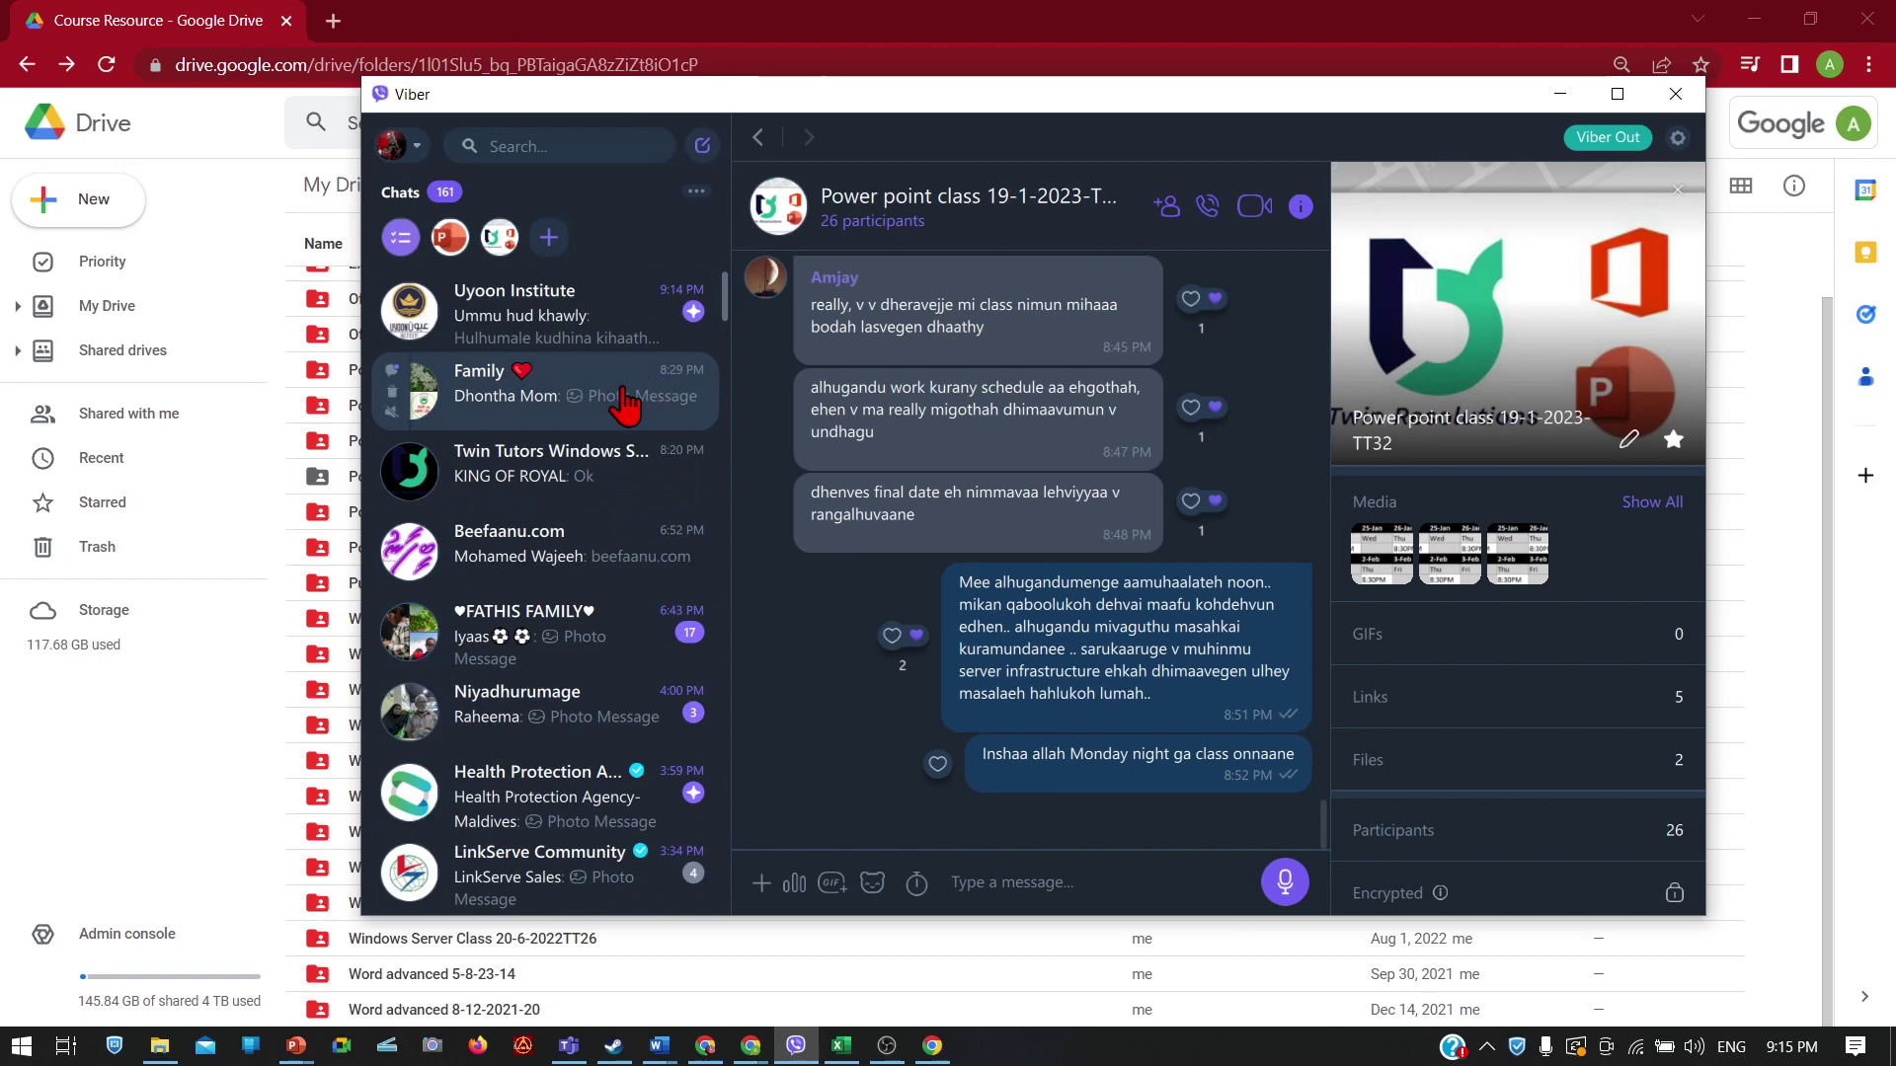
pyautogui.click(602, 459)
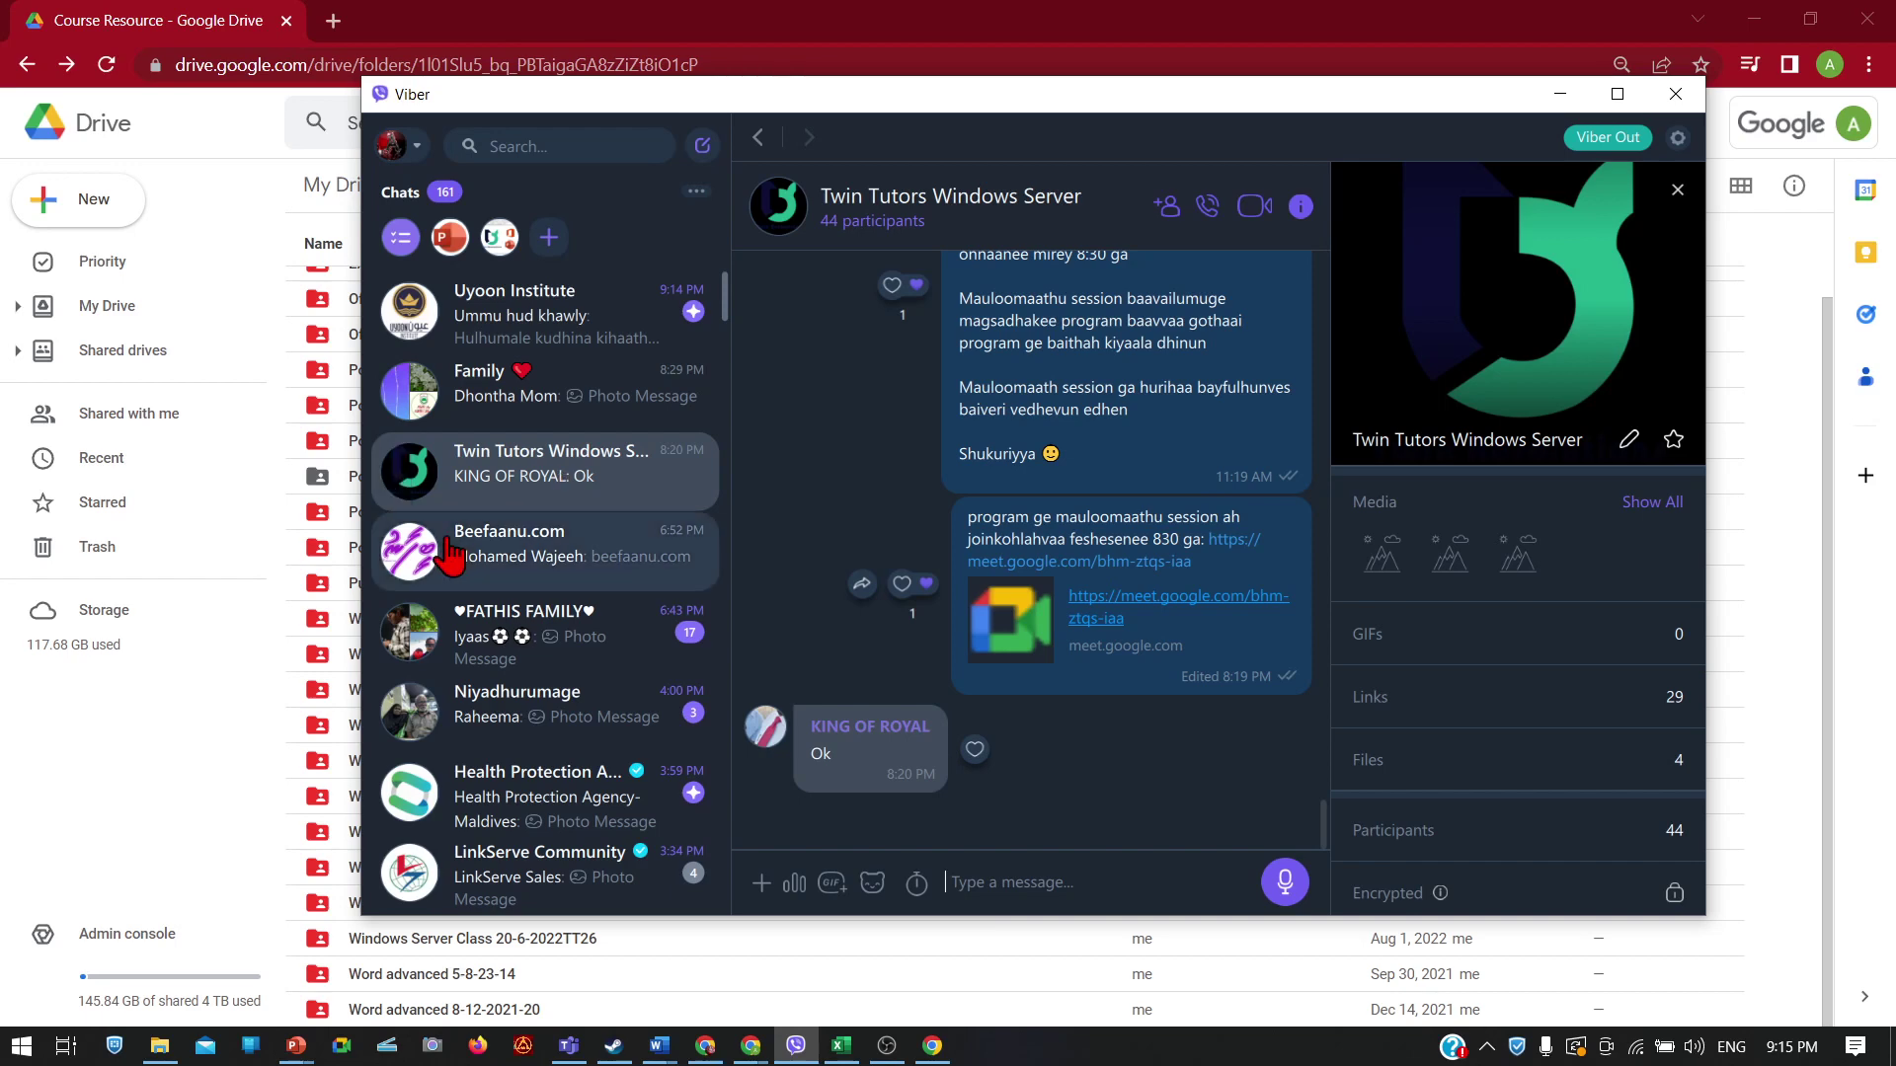
pyautogui.click(1020, 871)
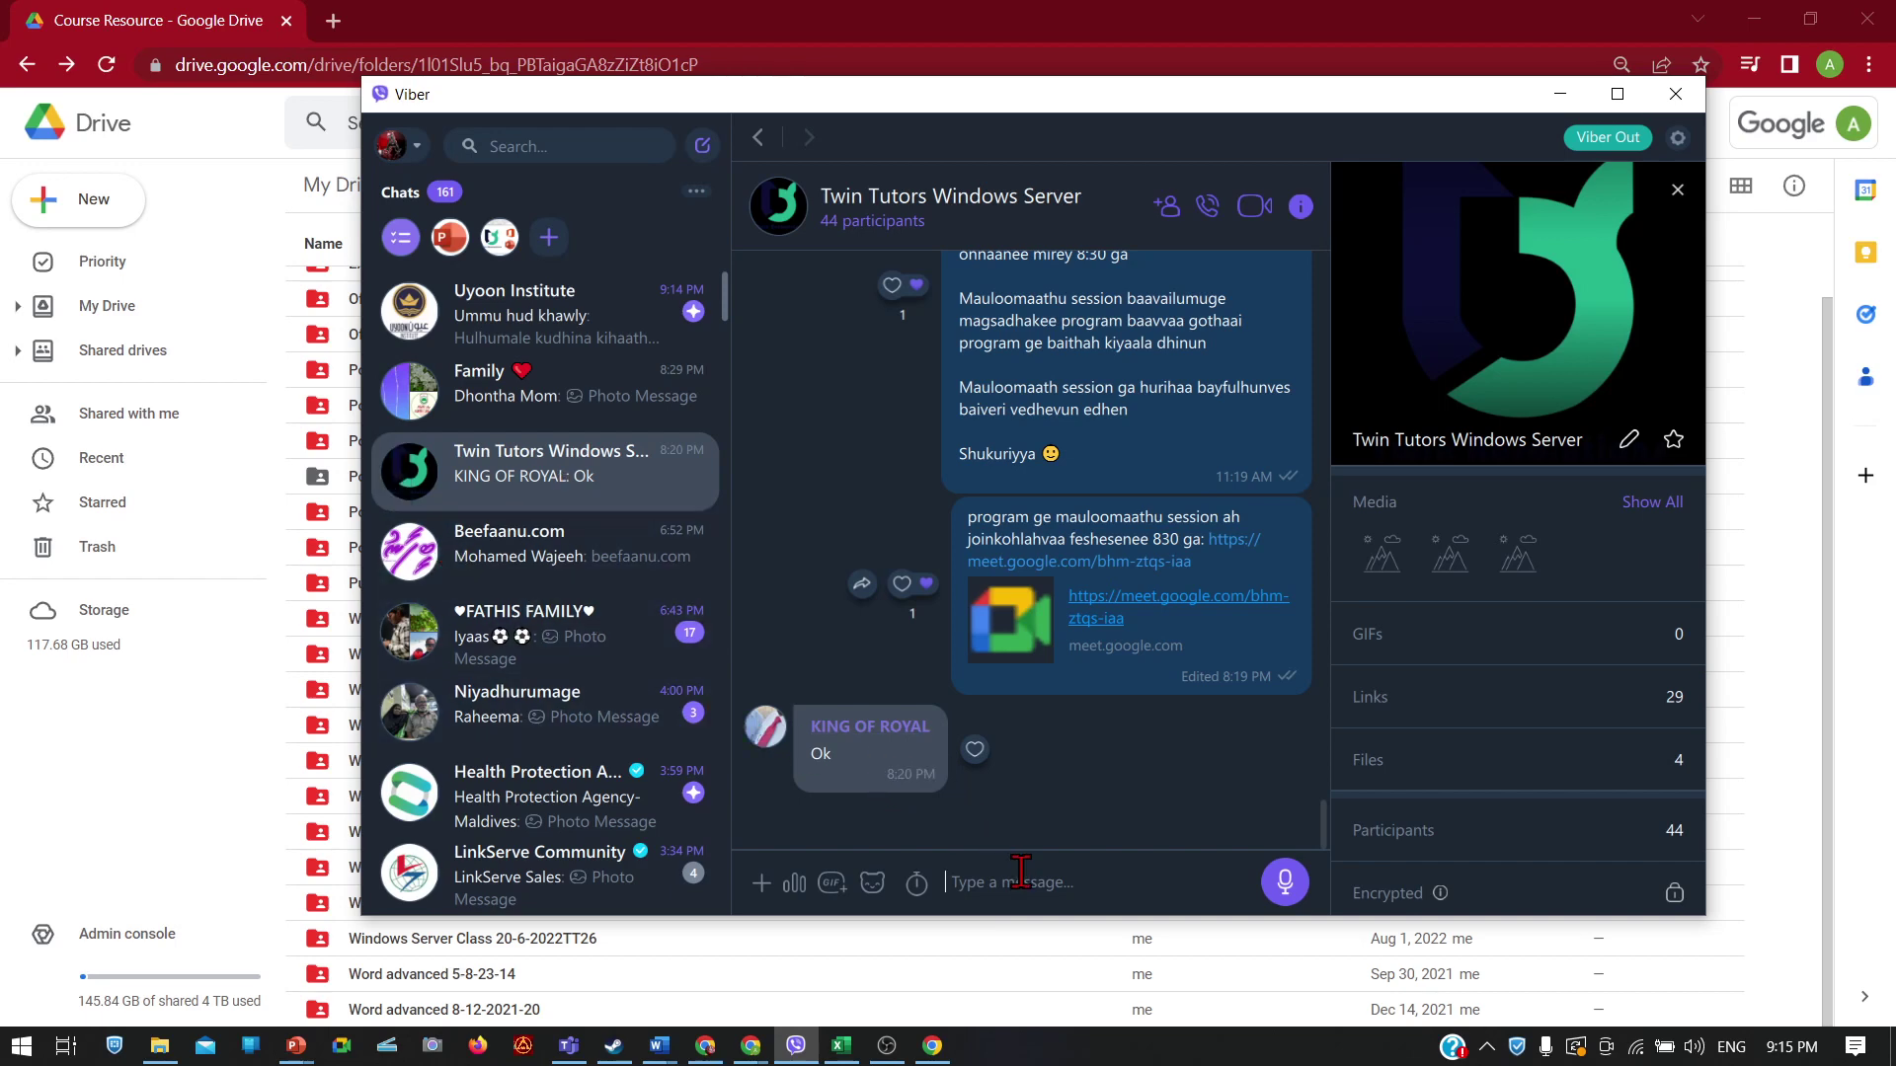
pyautogui.write('https://forms.gle/nbqw2XLS7f1C22Lk9')
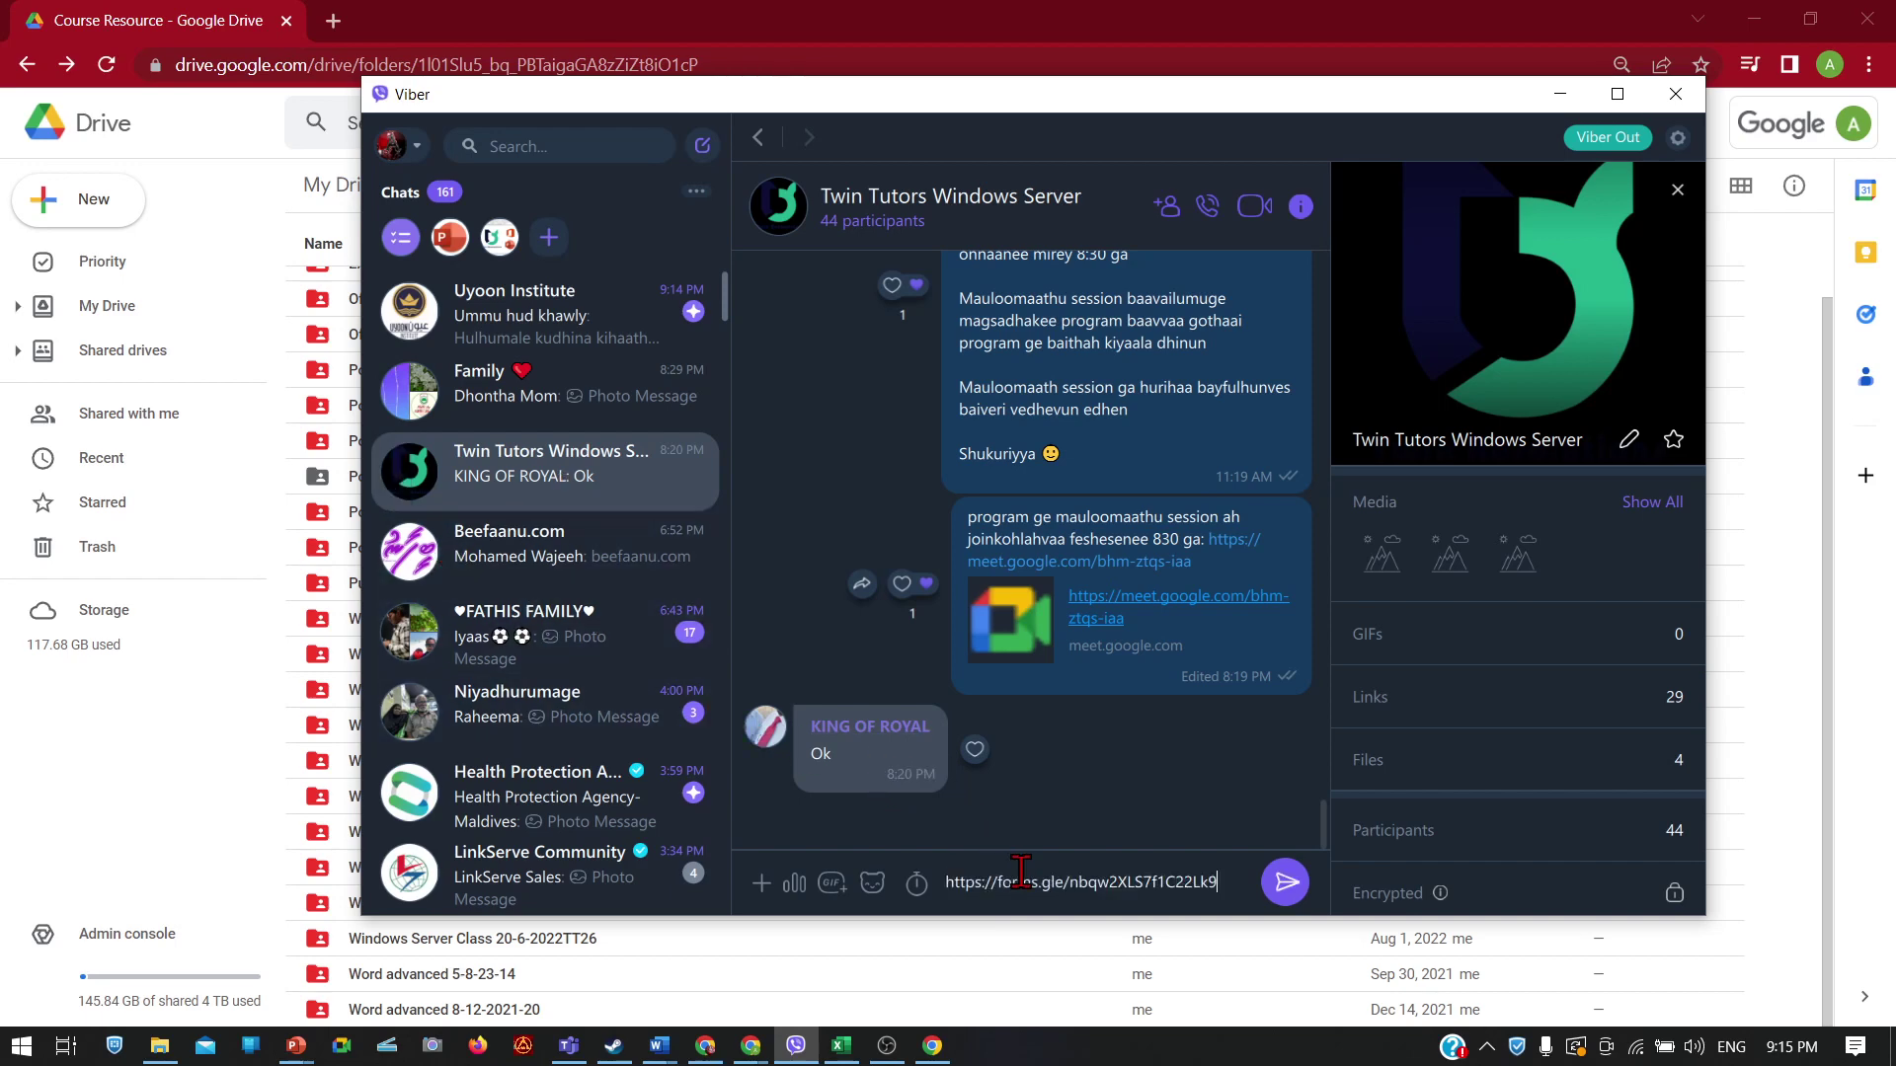
pyautogui.click(948, 882)
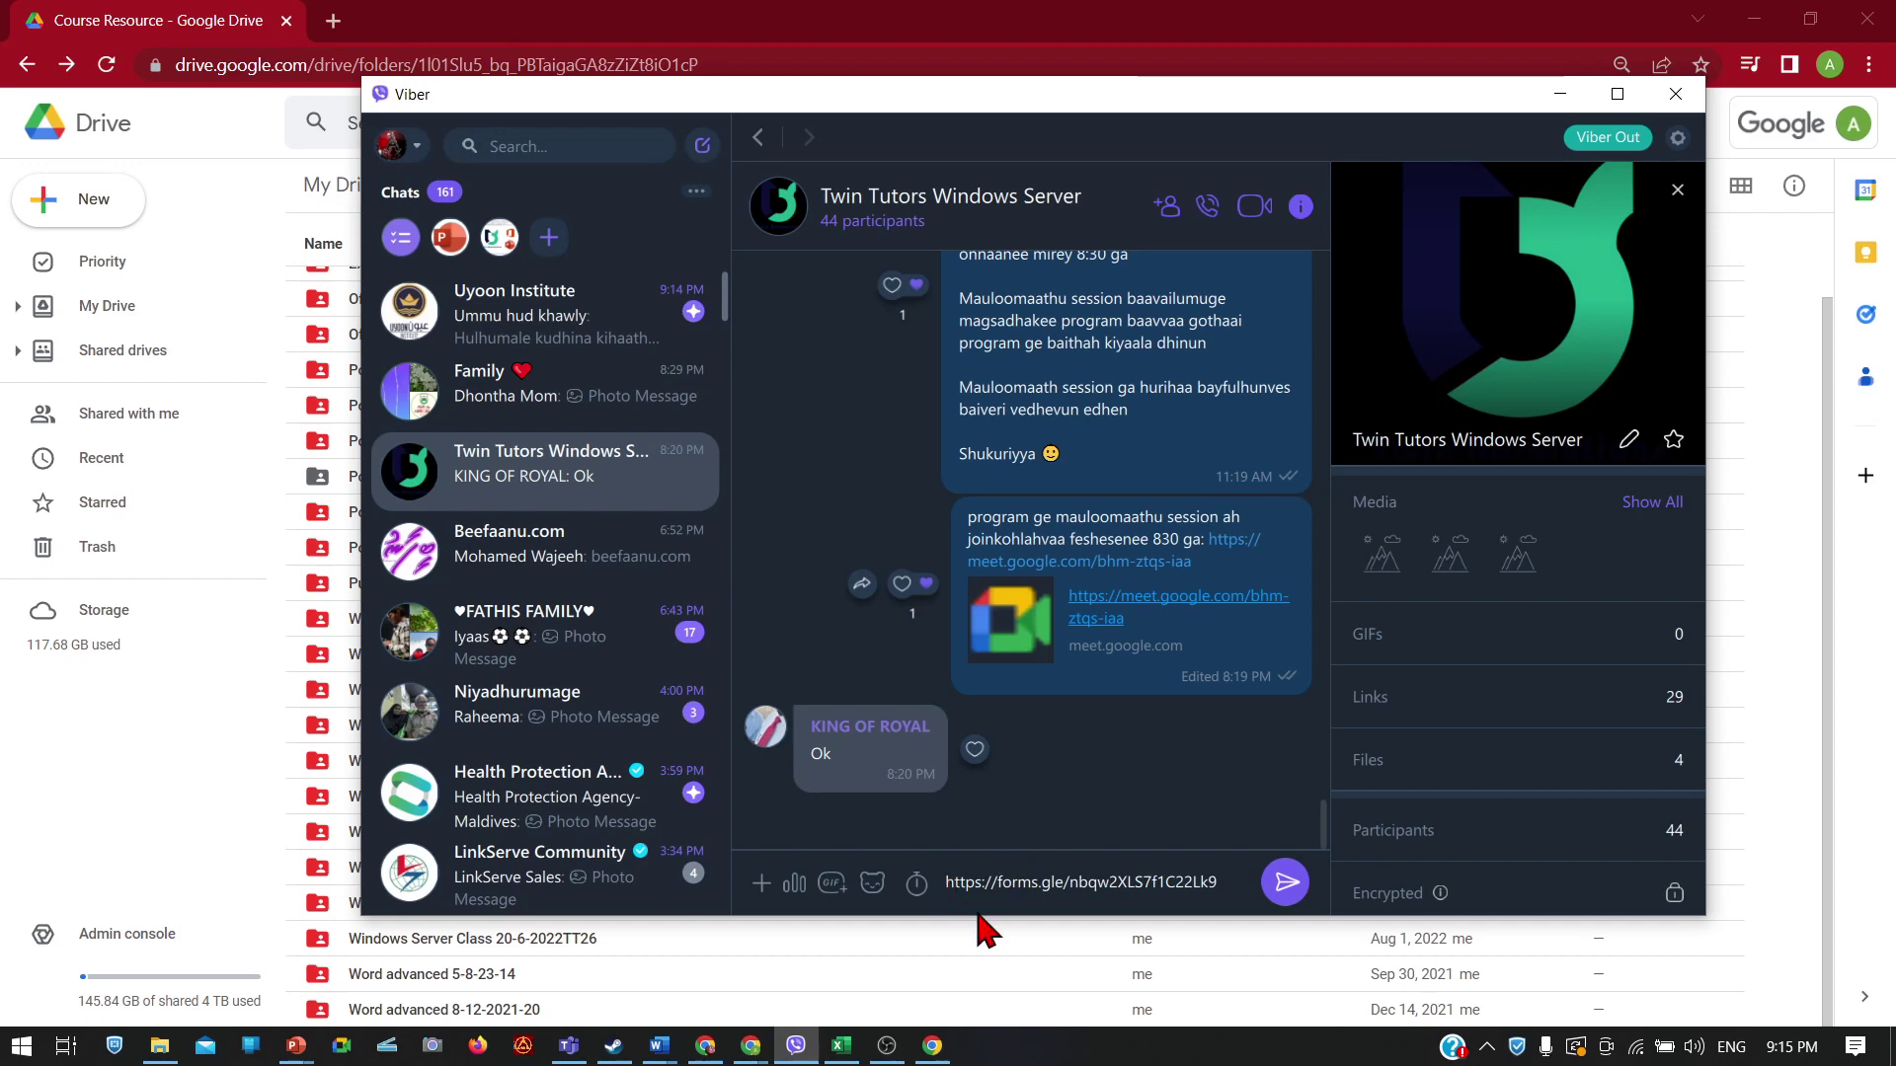
pyautogui.write('p')
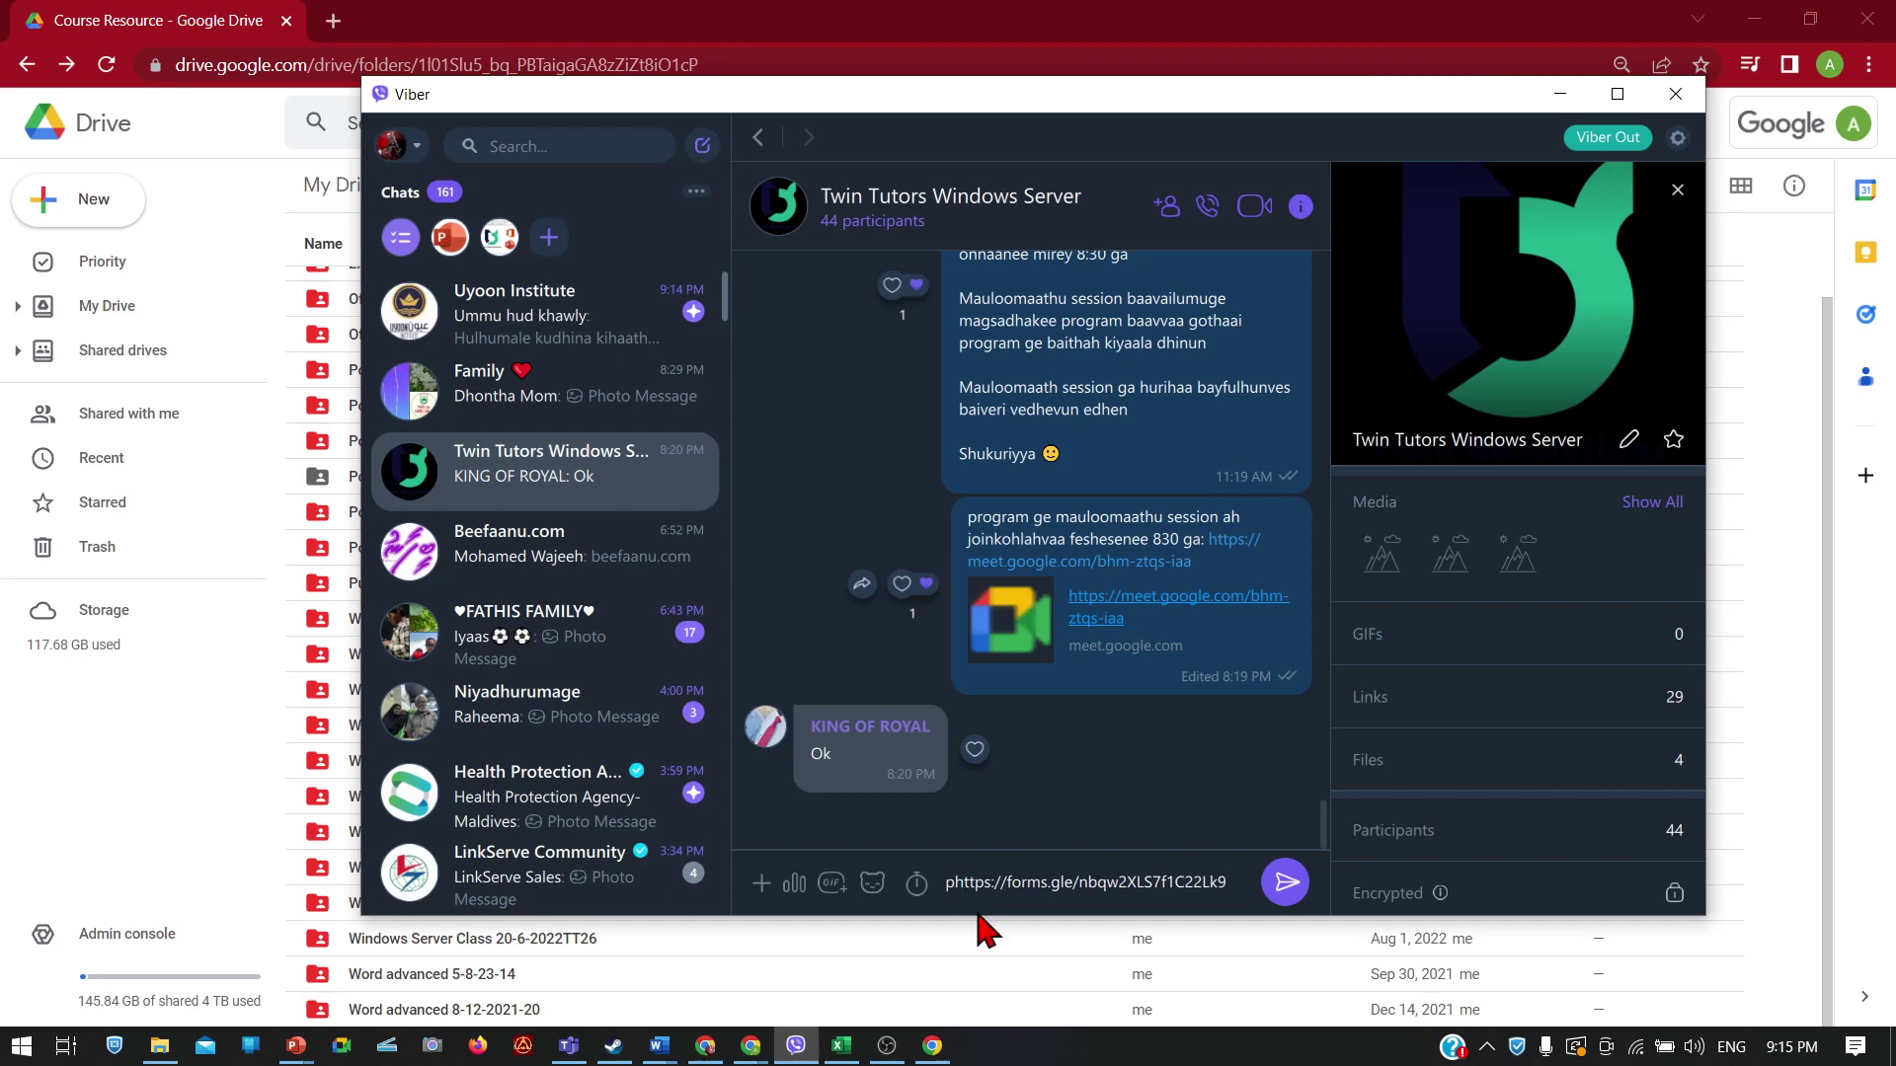
pyautogui.write('ayment fo')
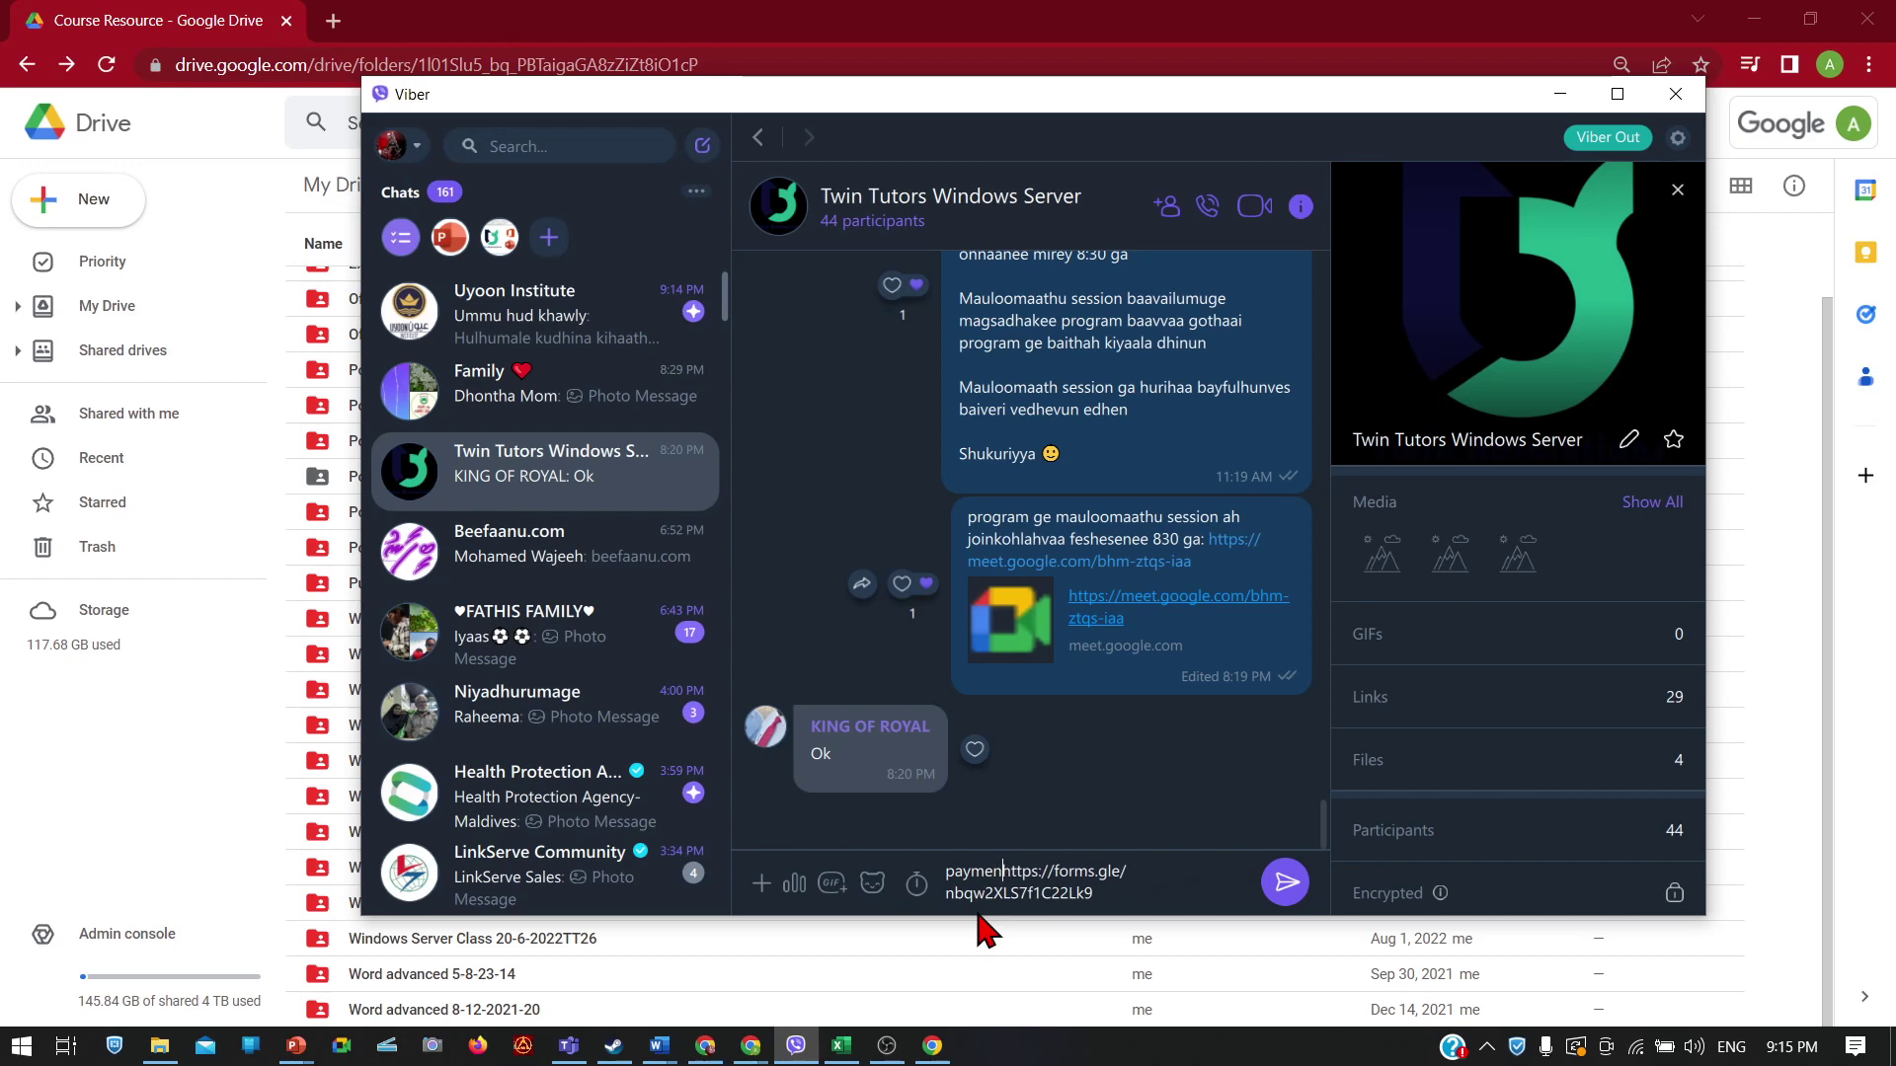
pyautogui.write('rm')
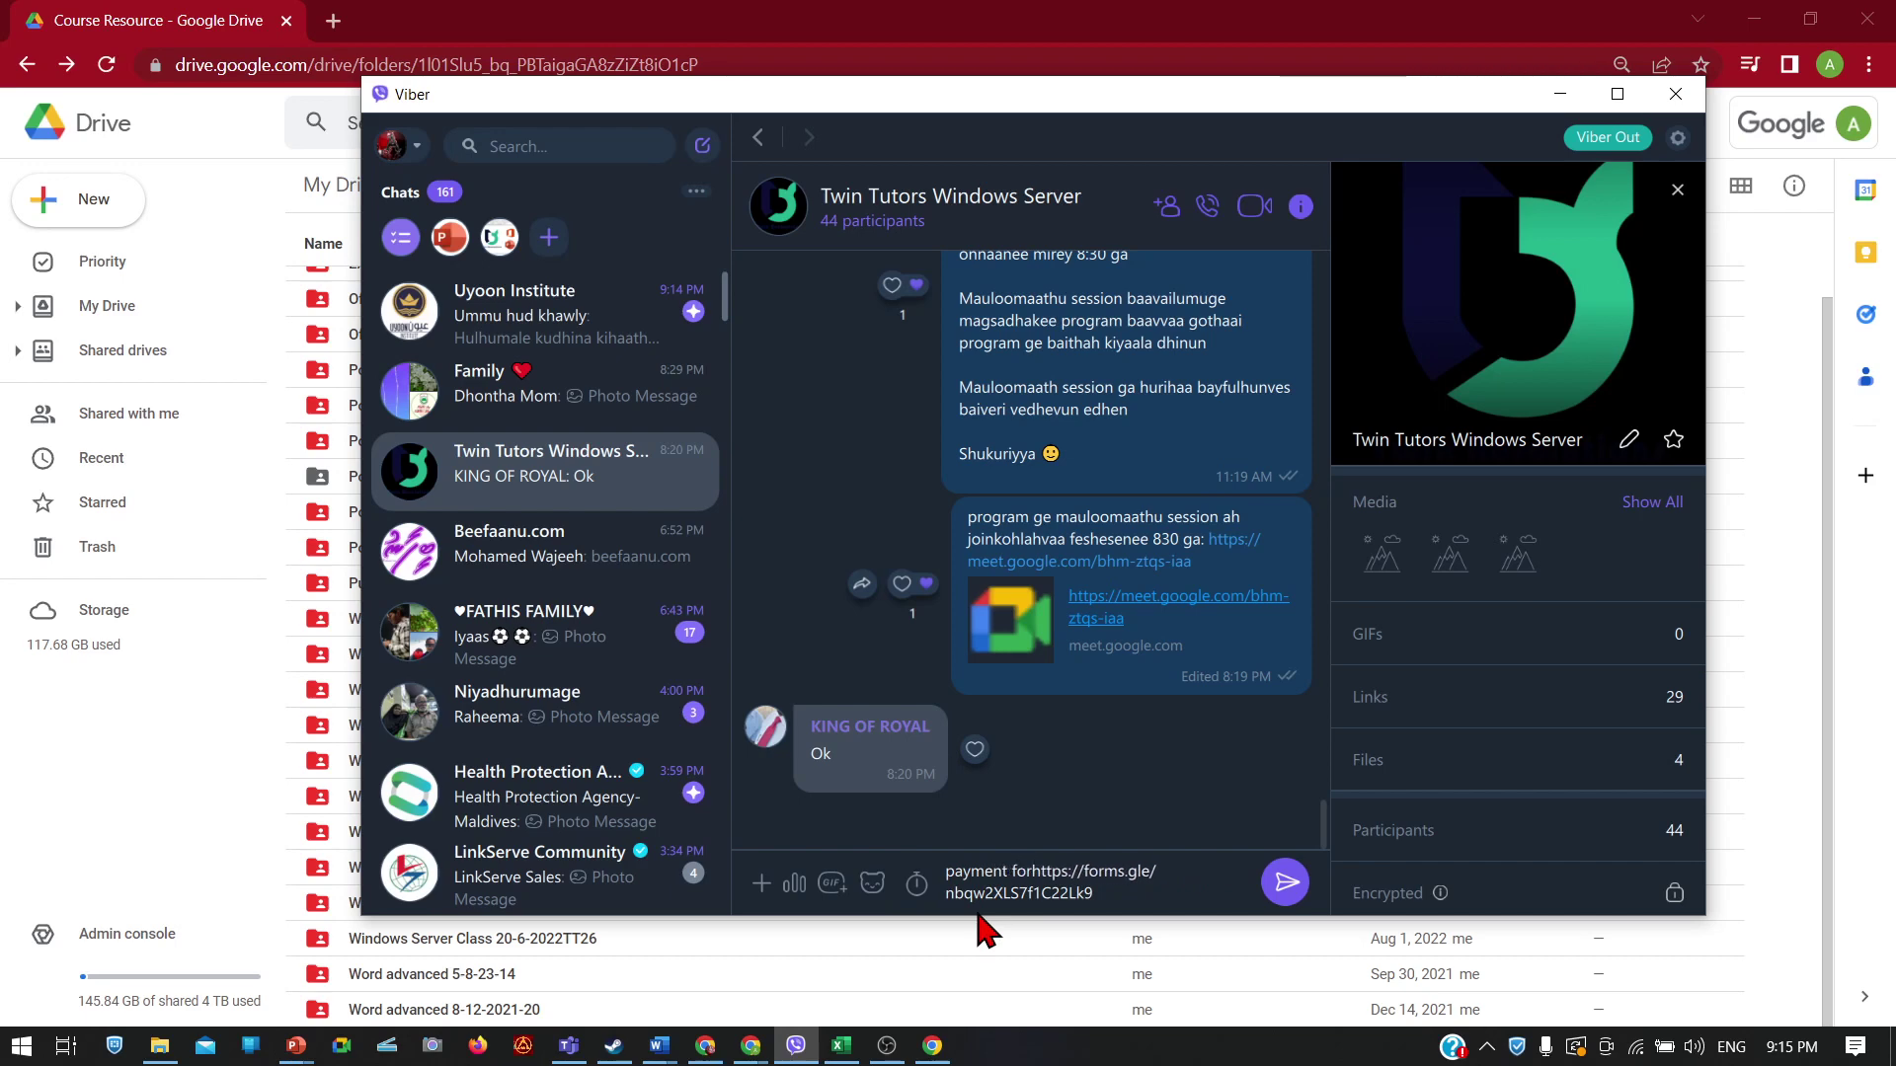
pyautogui.press('BackSpace')
pyautogui.write(':')
pyautogui.press('Return')
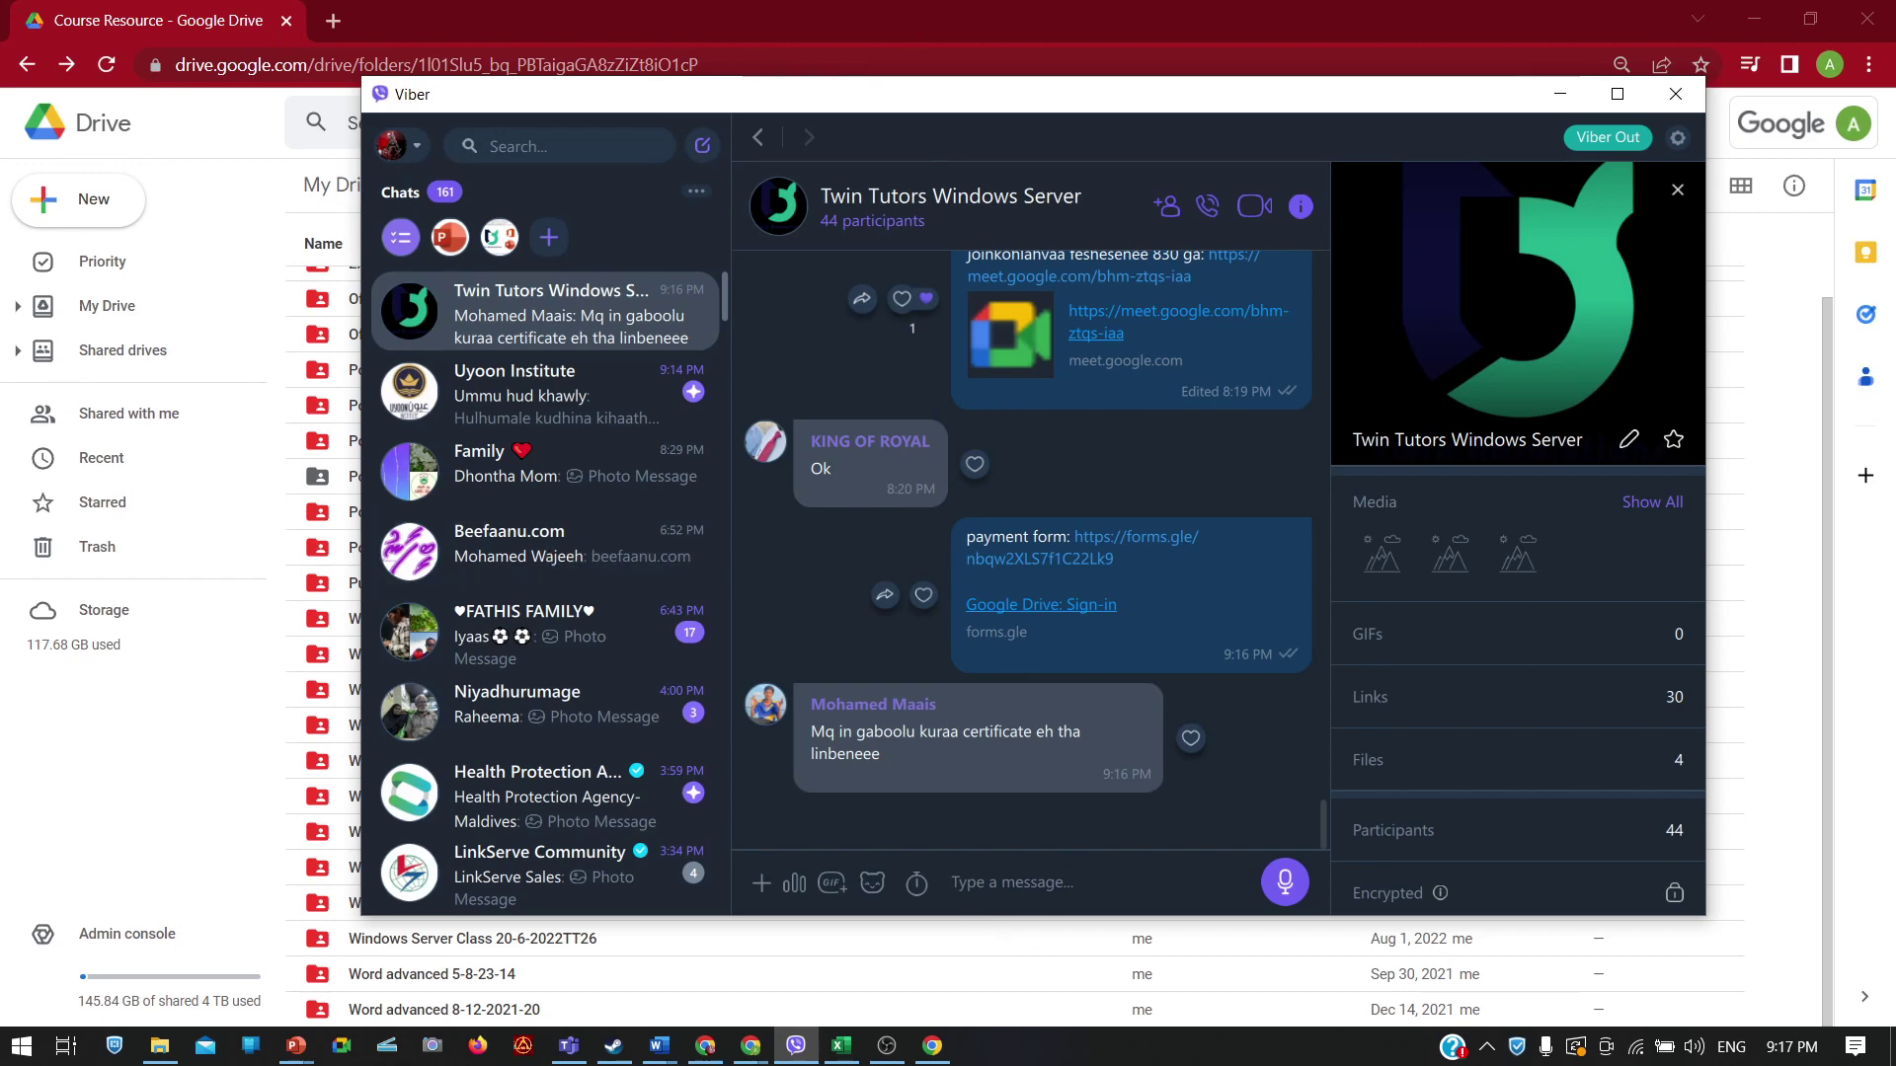
# Step: Switch back to Google Drive in Chrome and open the Windows Server Class 3-28-2022TT24 folder
pyautogui.click(71, 390)
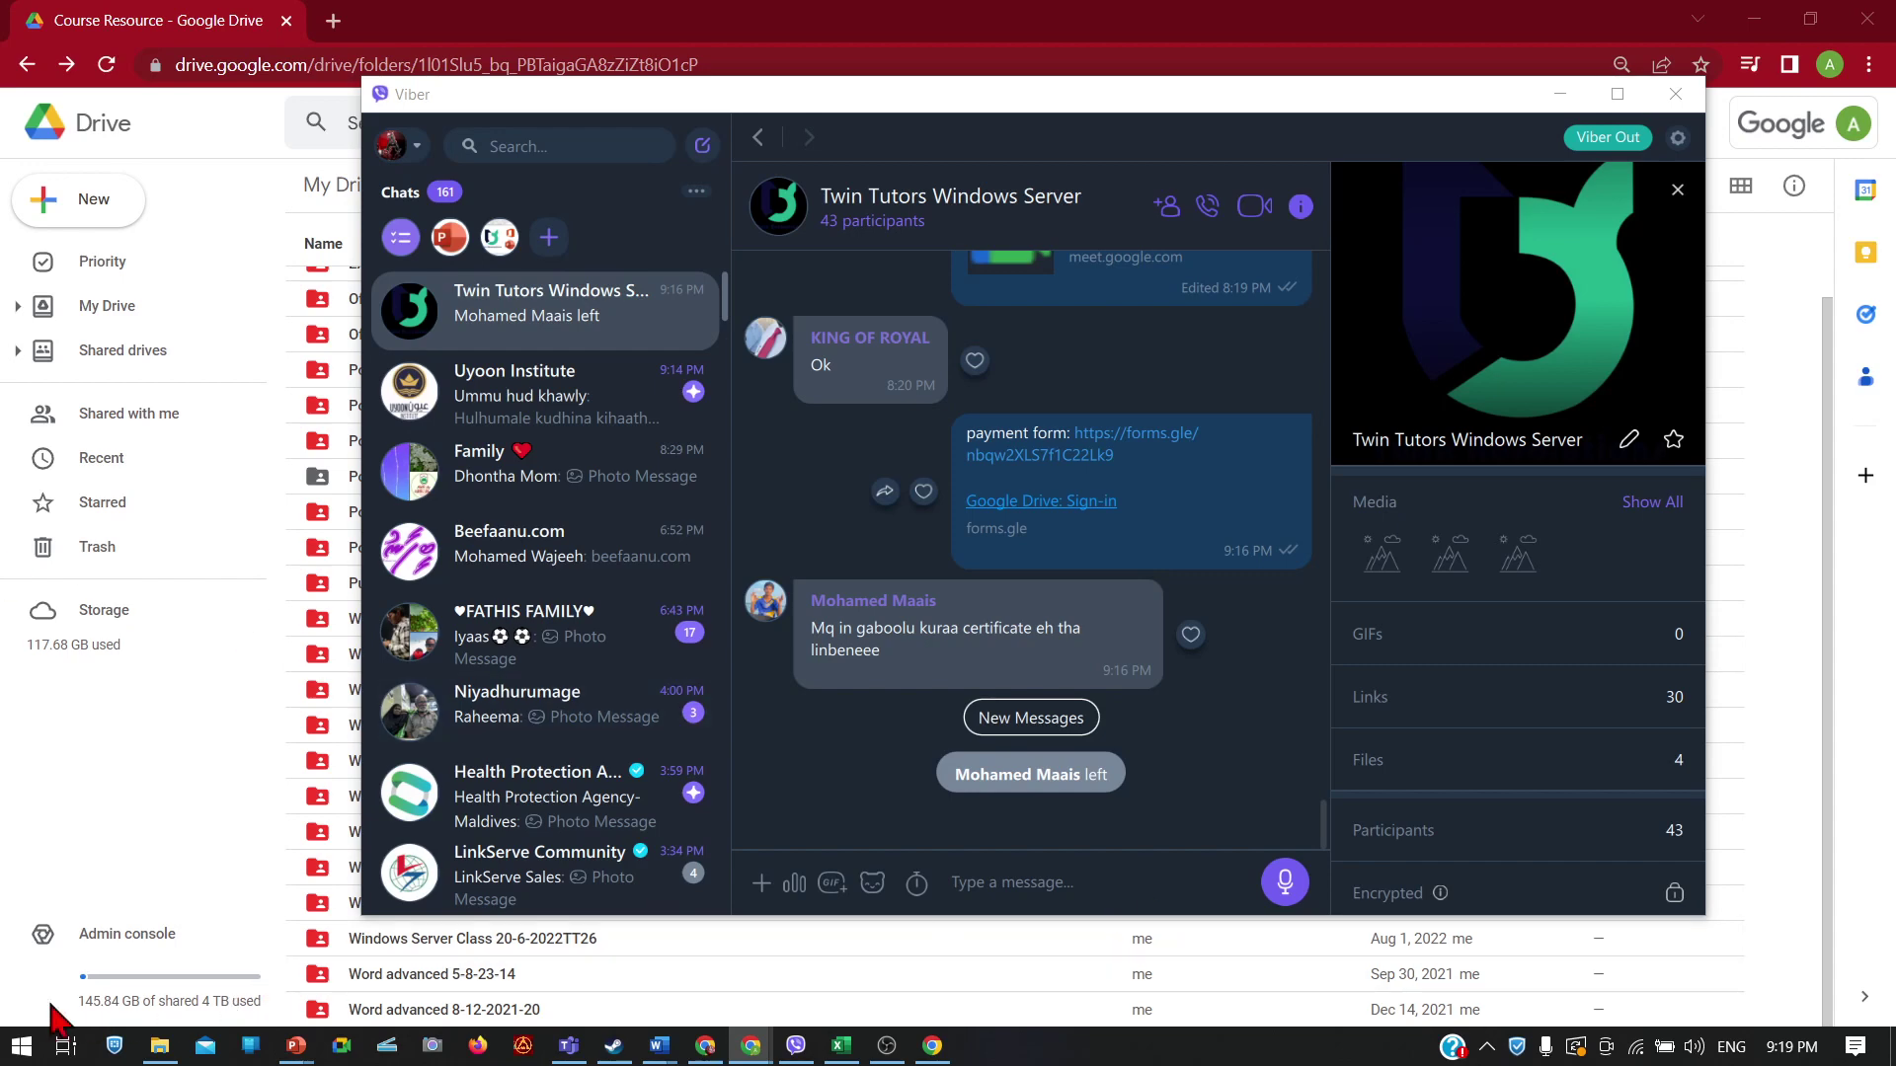
pyautogui.click(24, 1049)
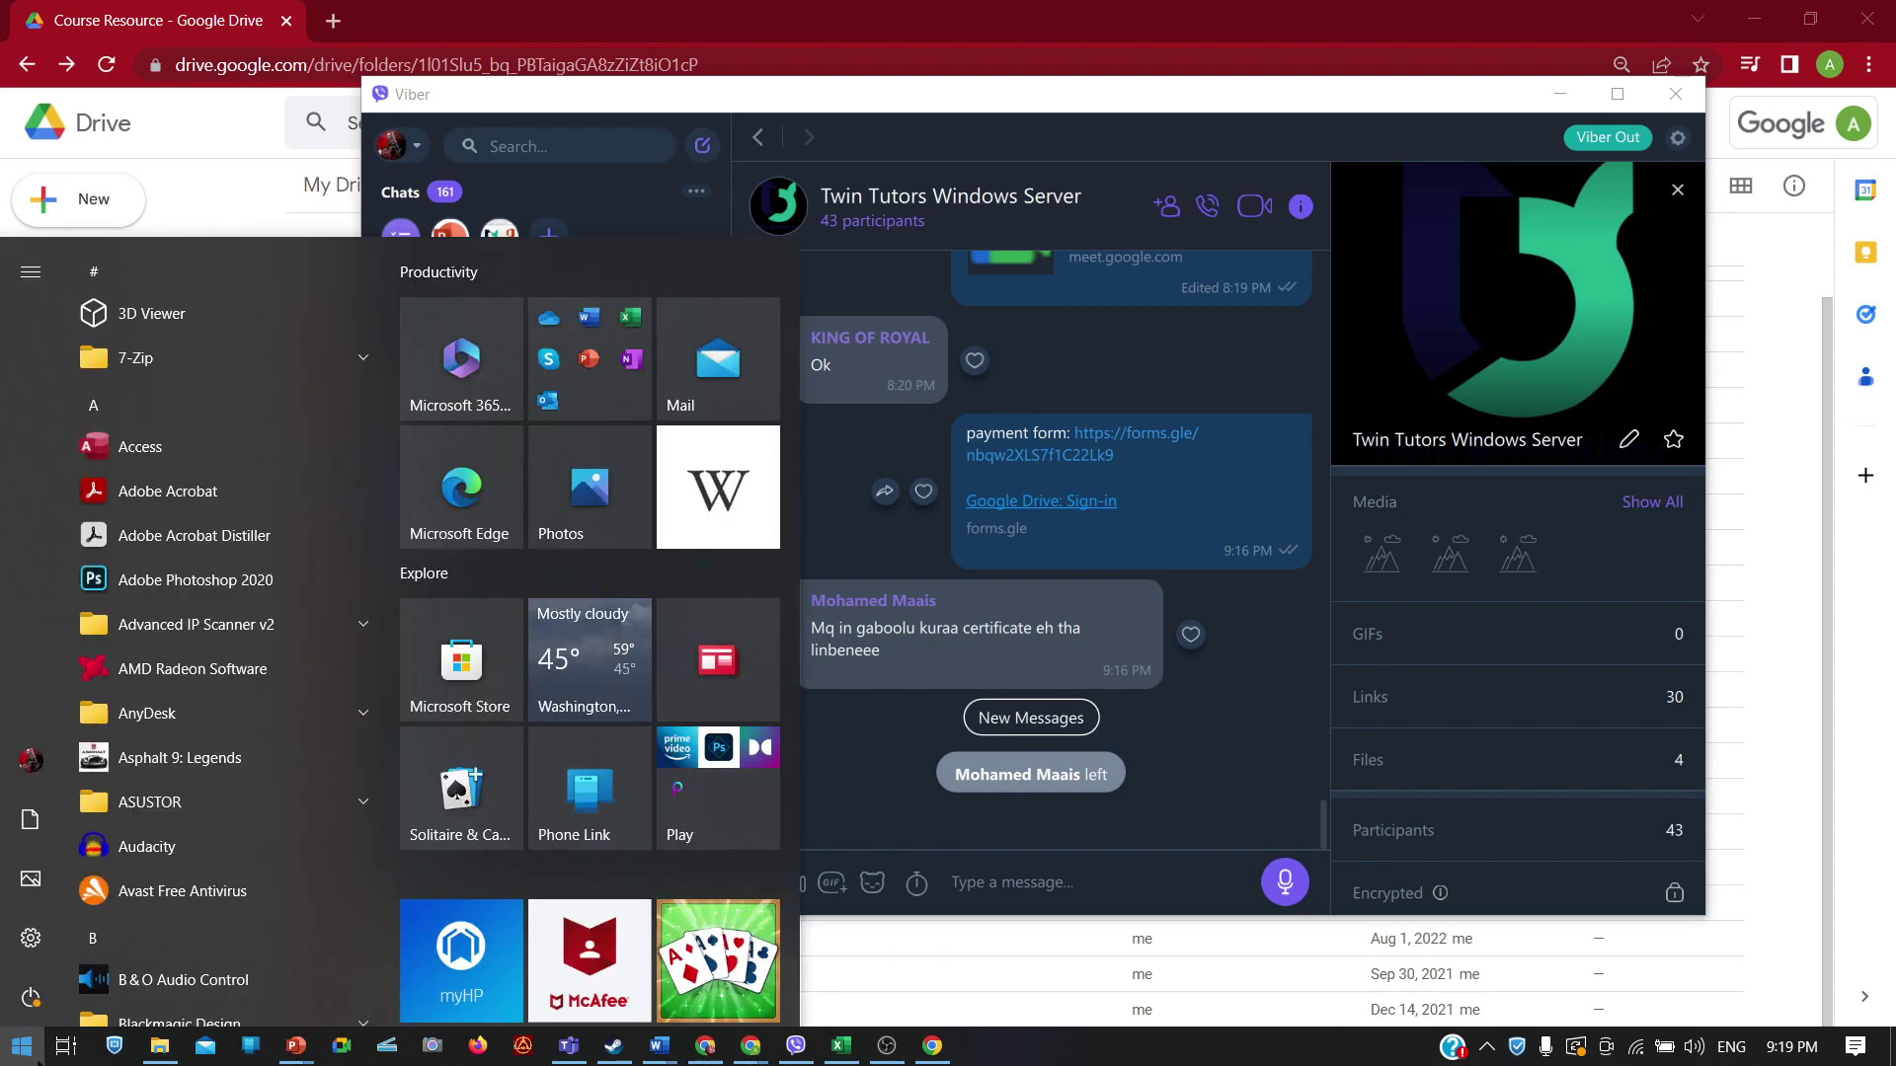
pyautogui.click(36, 1059)
pyautogui.click(202, 809)
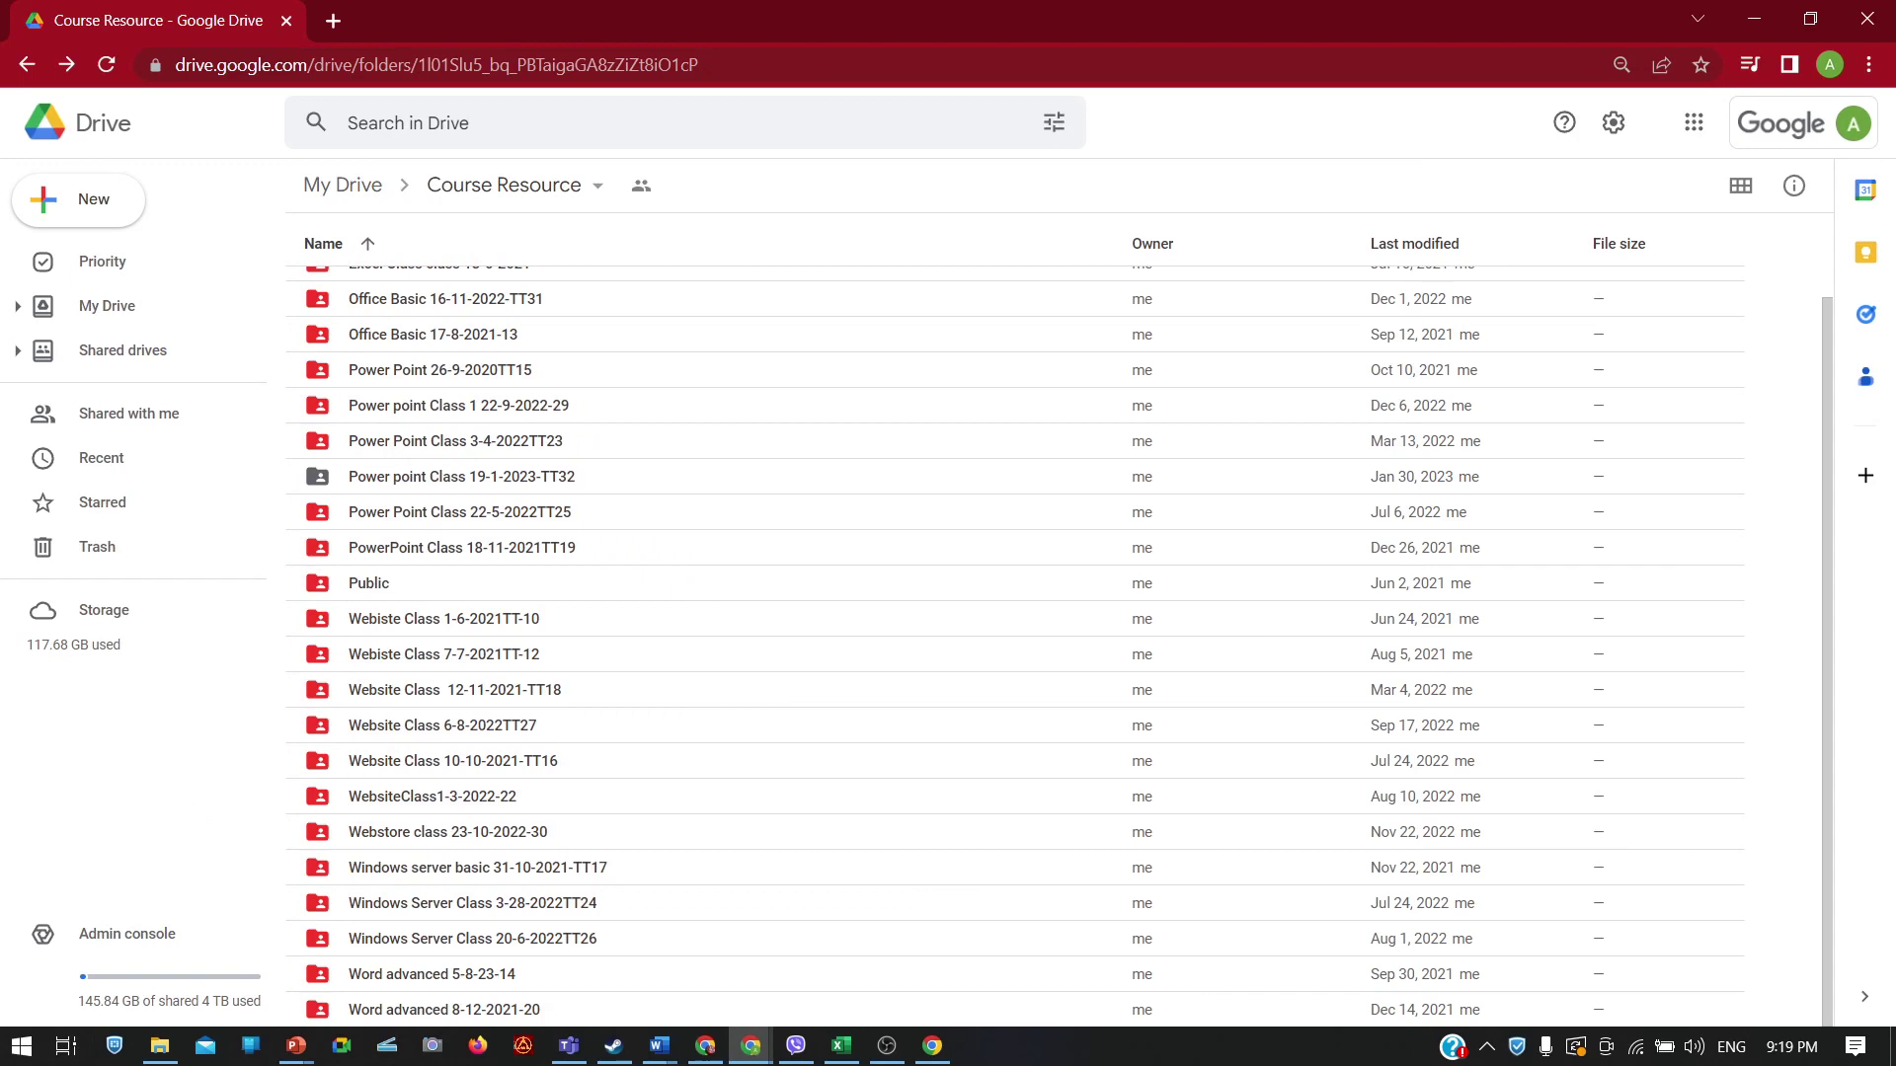
pyautogui.doubleClick(569, 907)
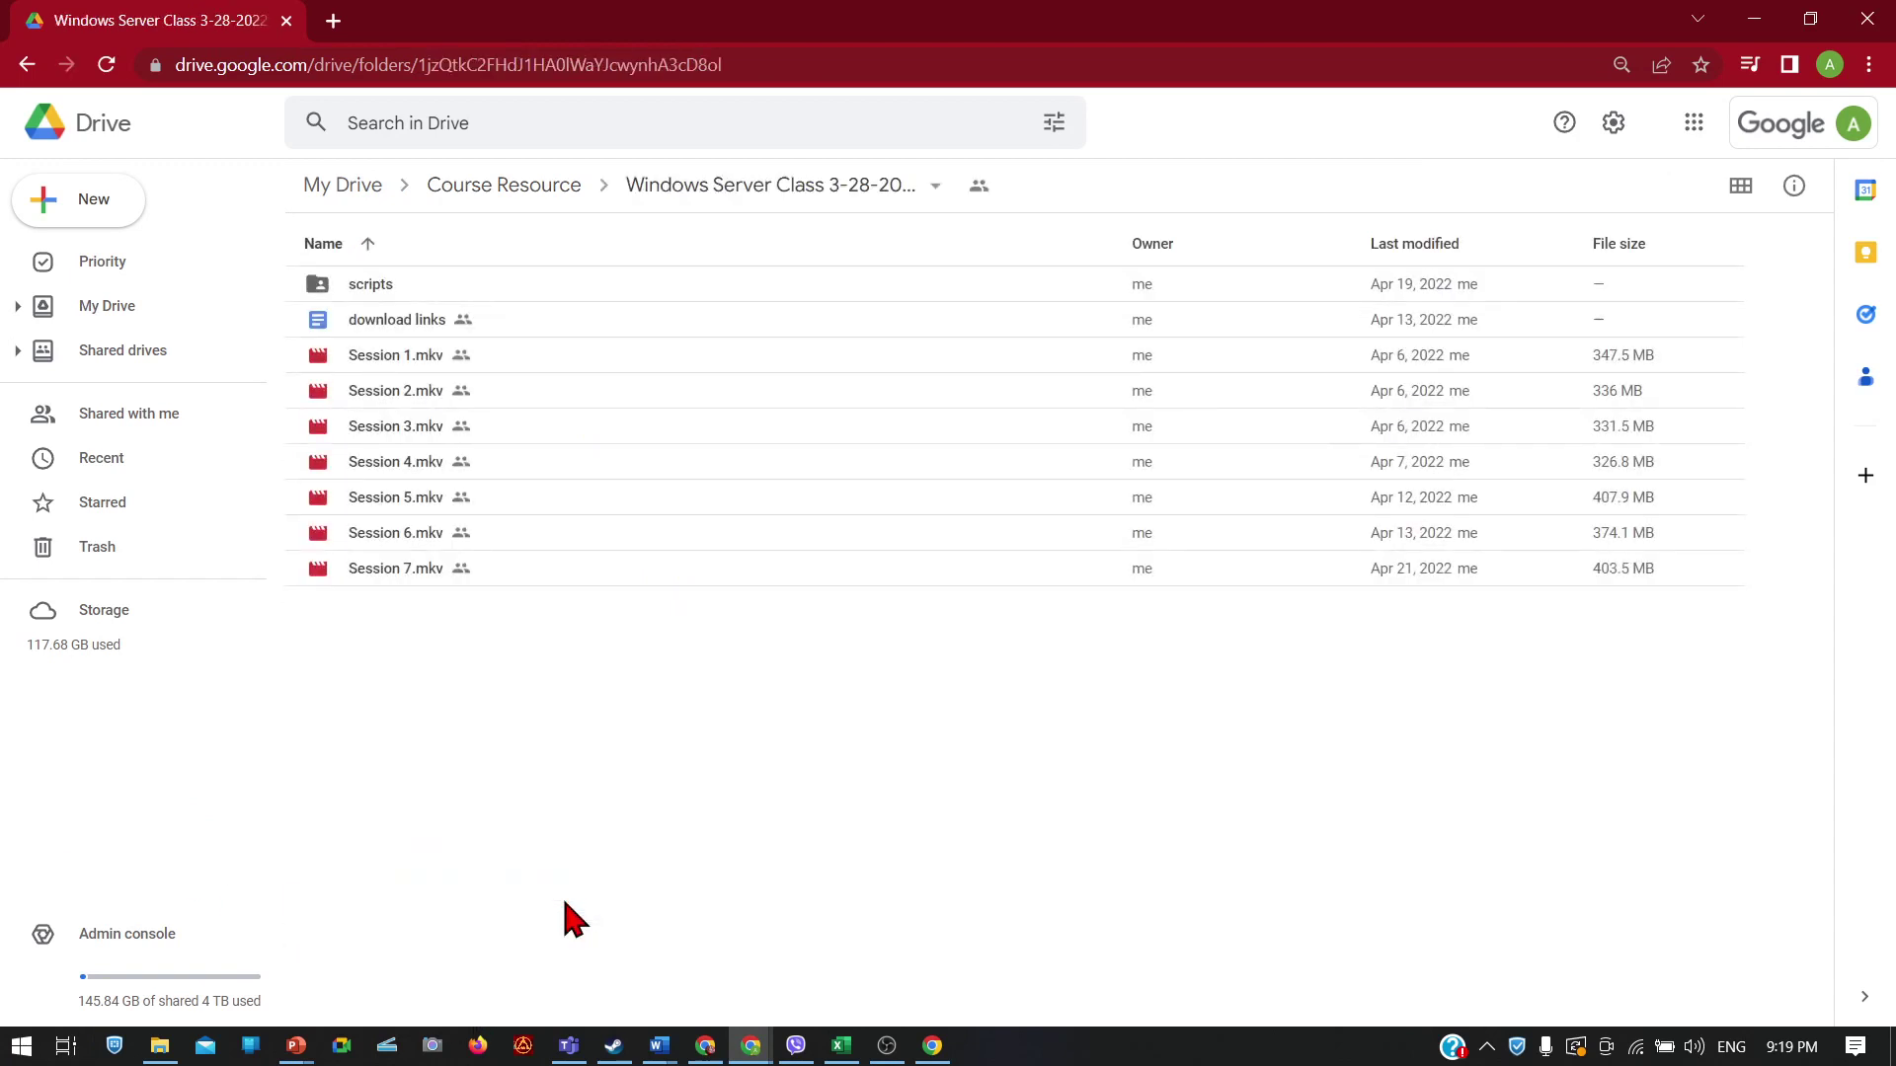
# Step: Look into the scripts folder and return to the Windows Server class folder
pyautogui.click(487, 284)
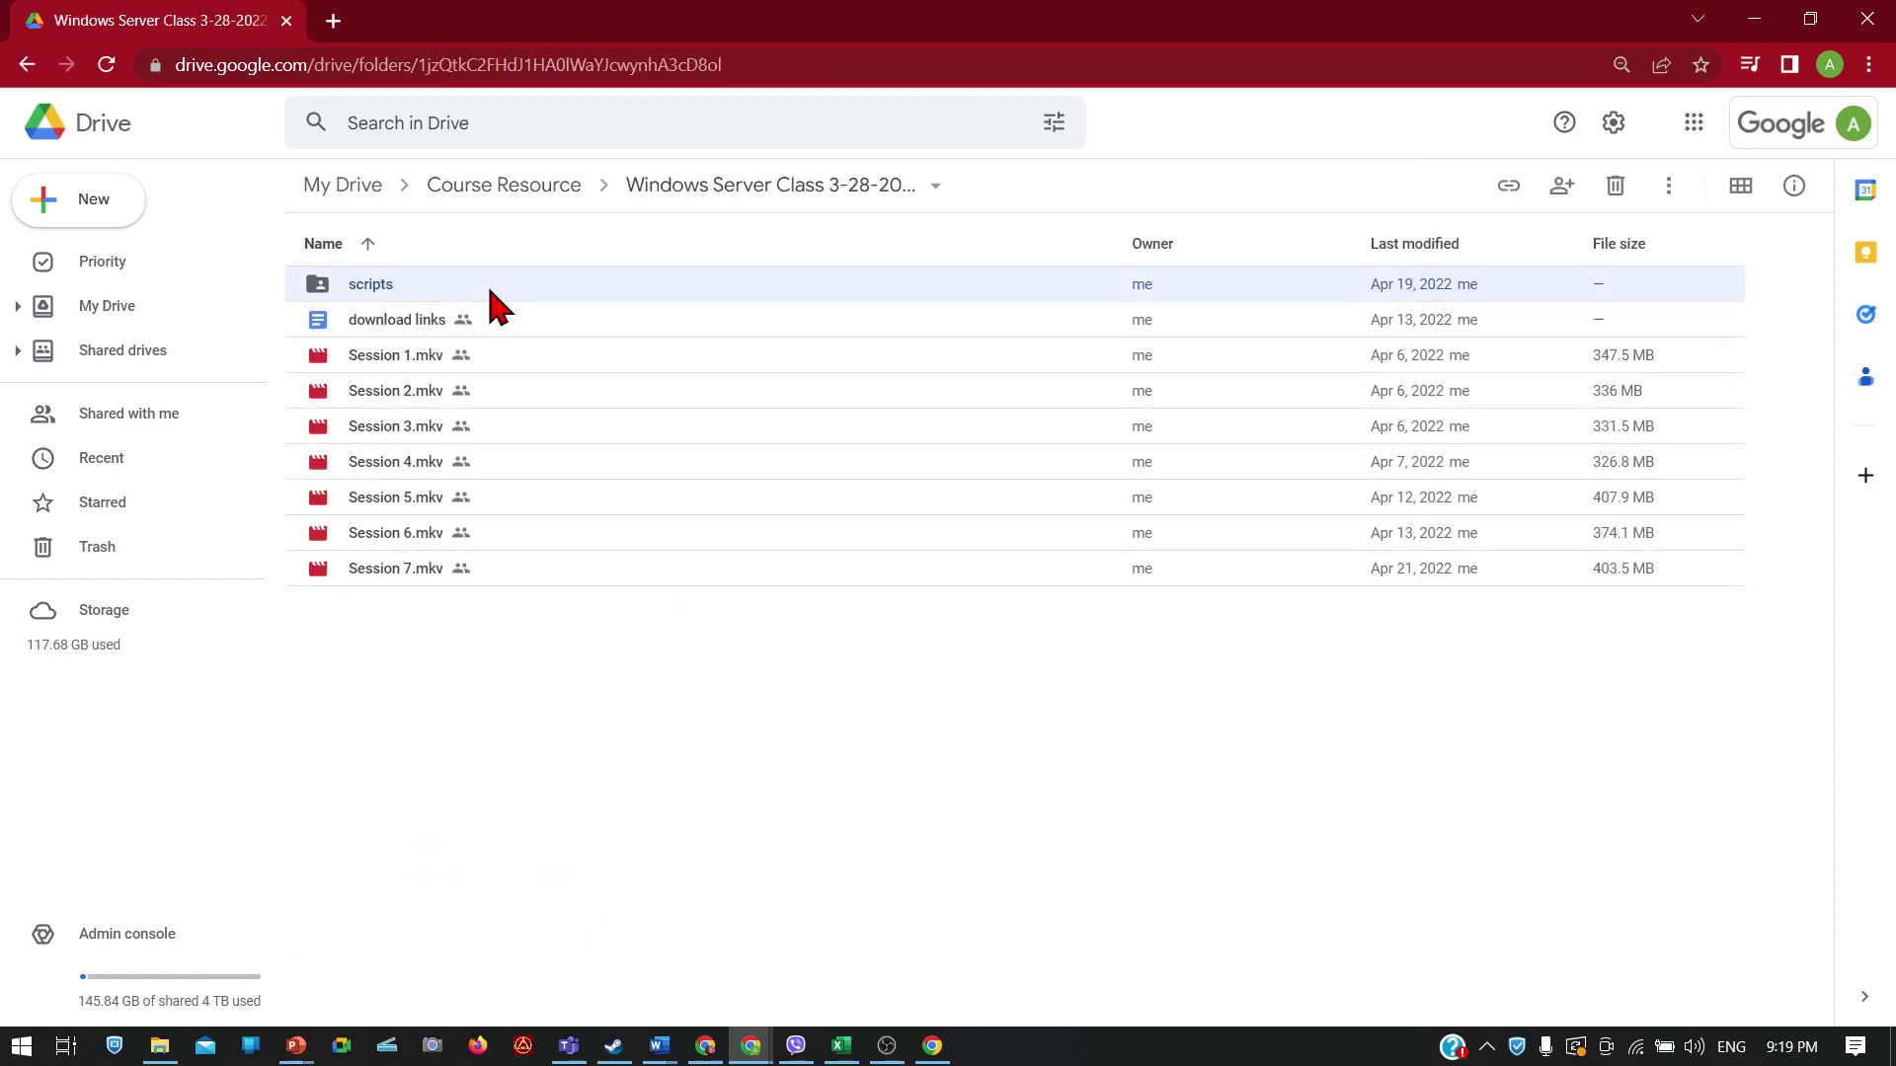
pyautogui.doubleClick(490, 291)
pyautogui.click(29, 65)
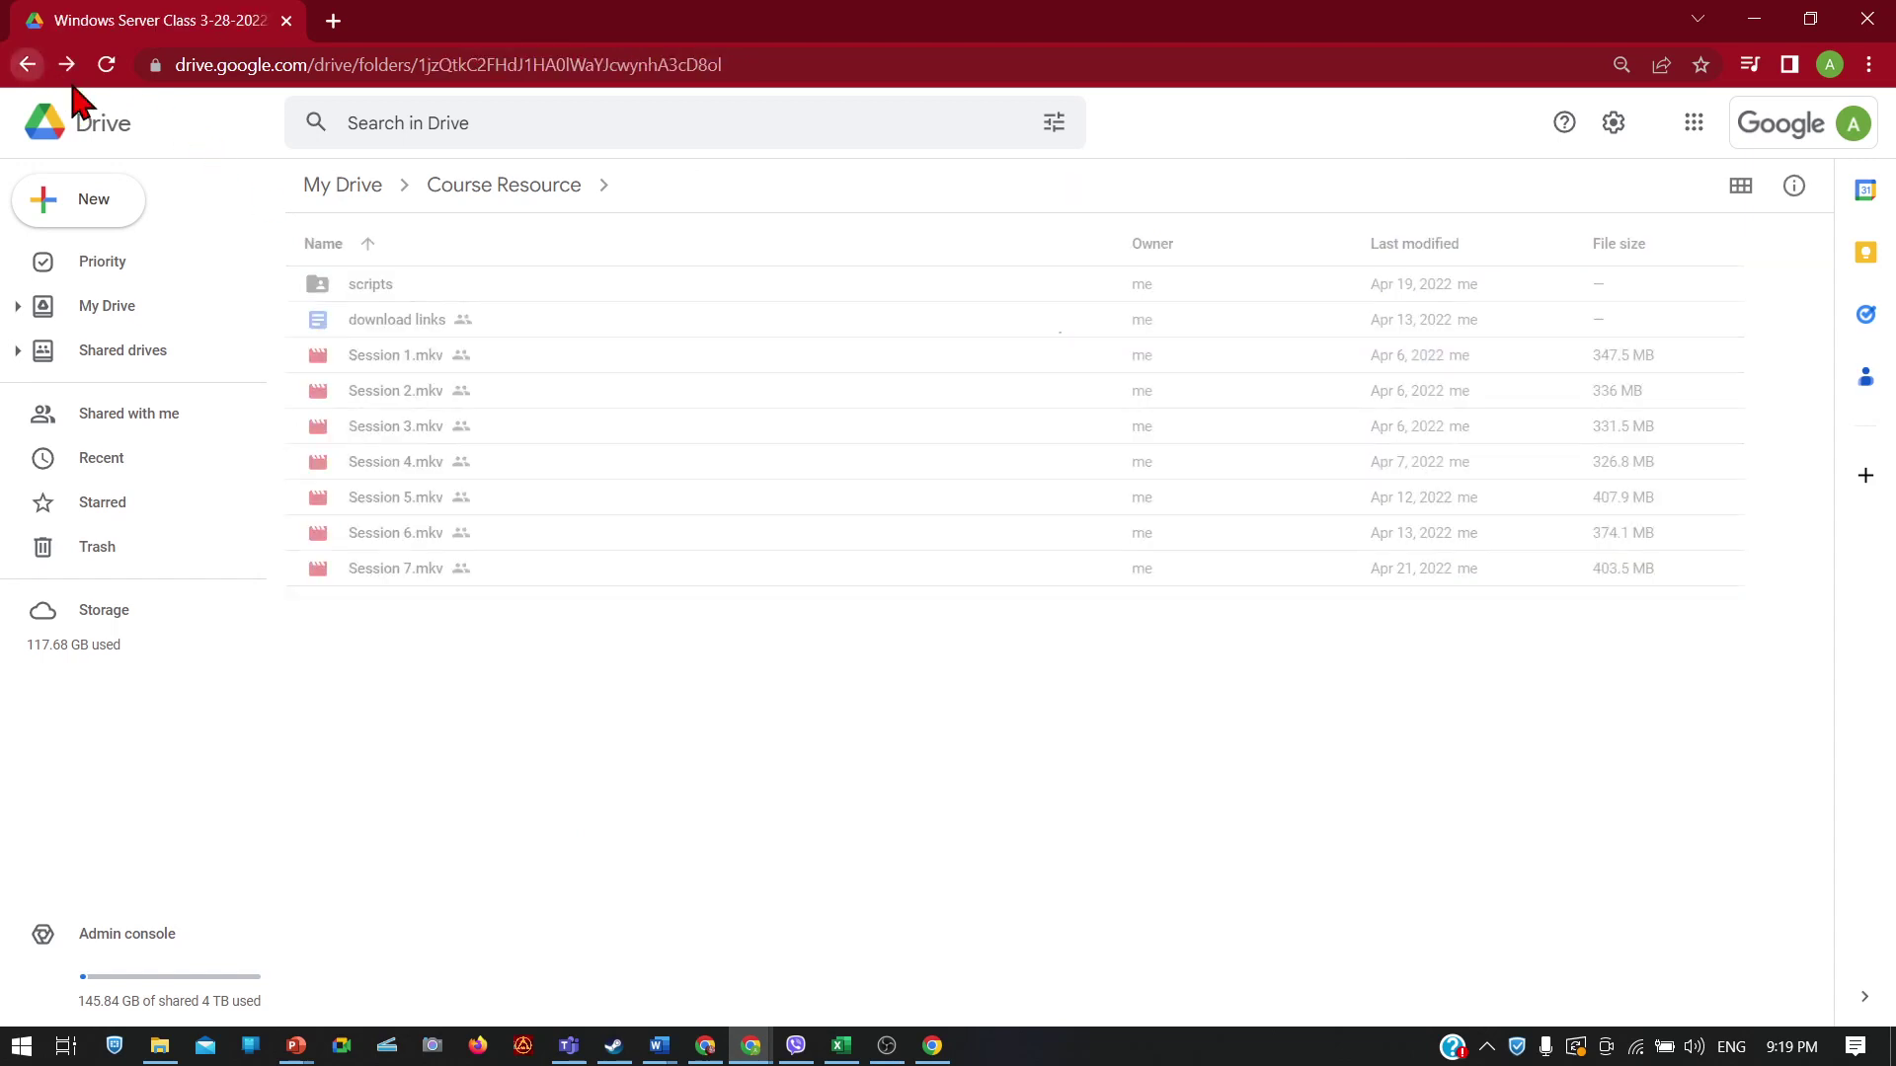
# Step: Open the download links document and copy the Lab bundle's MediaFire link
pyautogui.doubleClick(529, 331)
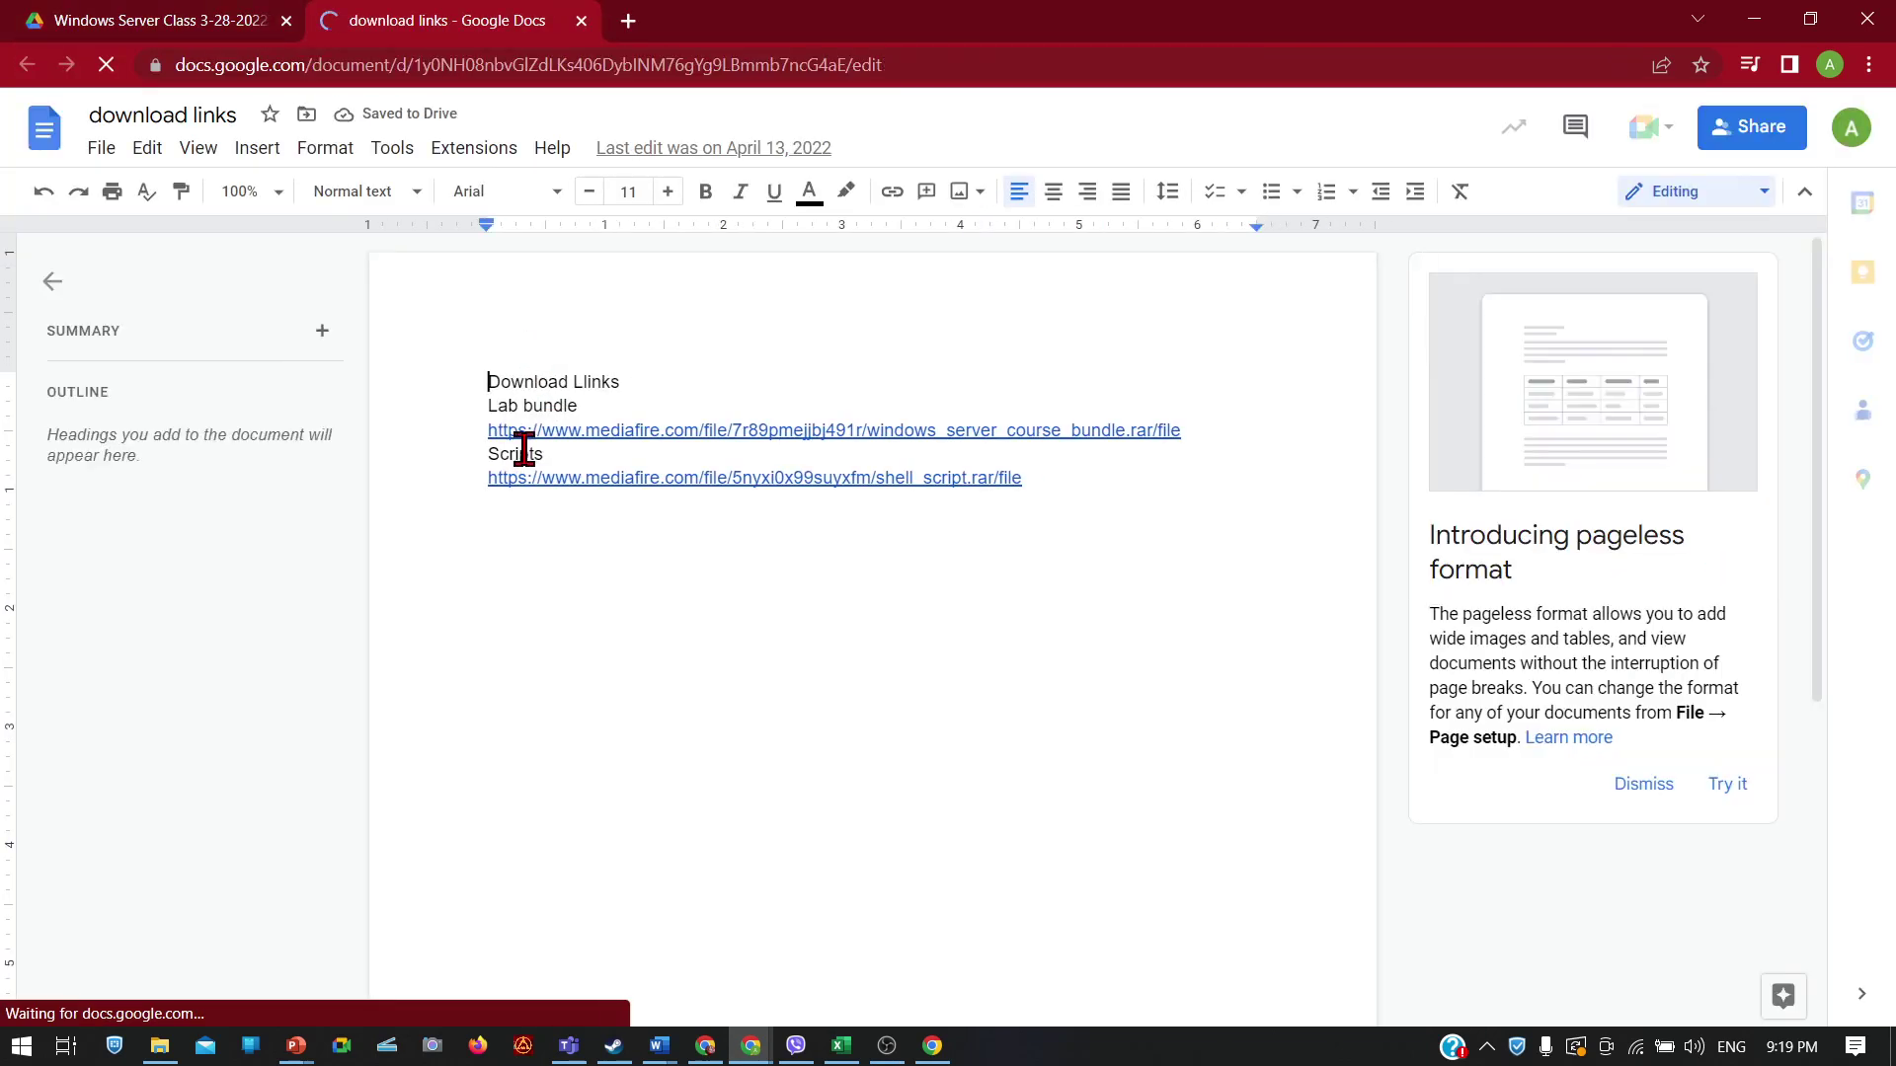
pyautogui.moveTo(1211, 424); pyautogui.dragTo(484, 428)
pyautogui.hotkey('ctrl', 'c')
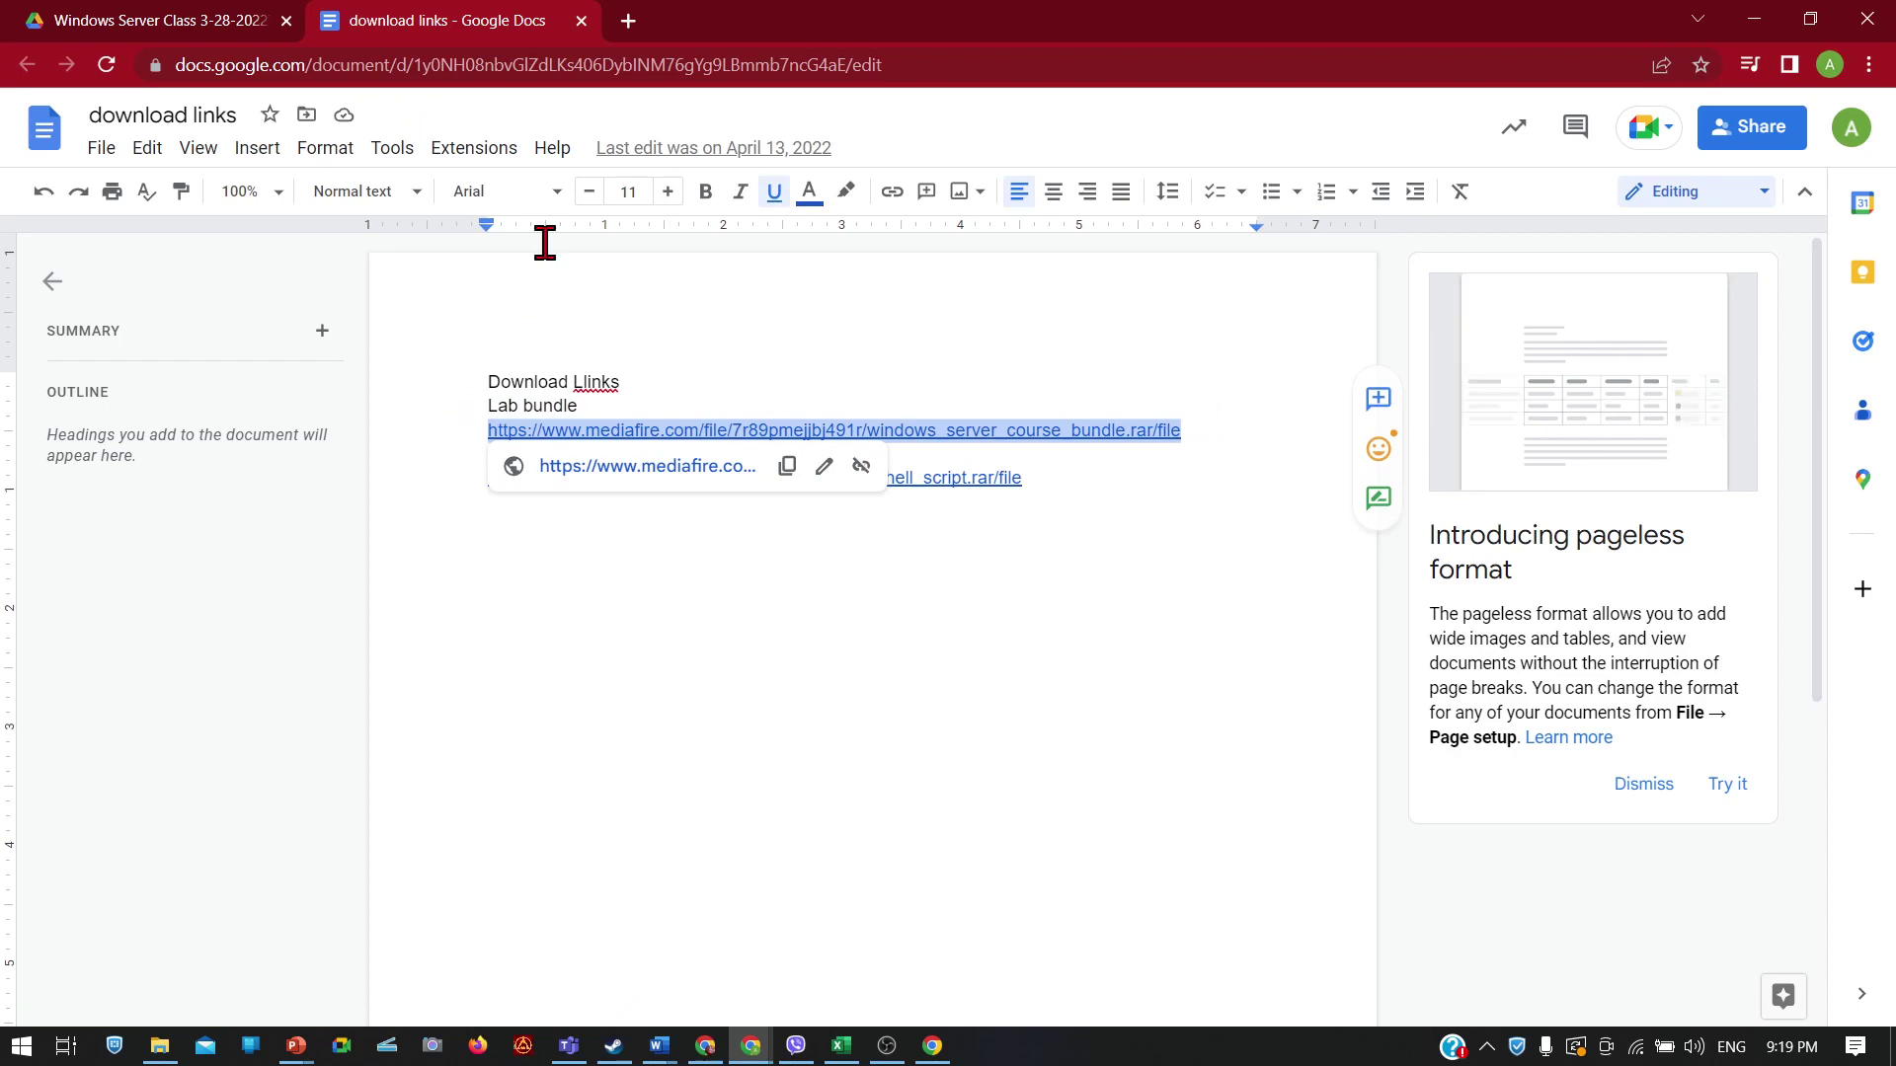
# Step: Open the copied Lab bundle MediaFire link in a new browser tab
pyautogui.click(628, 19)
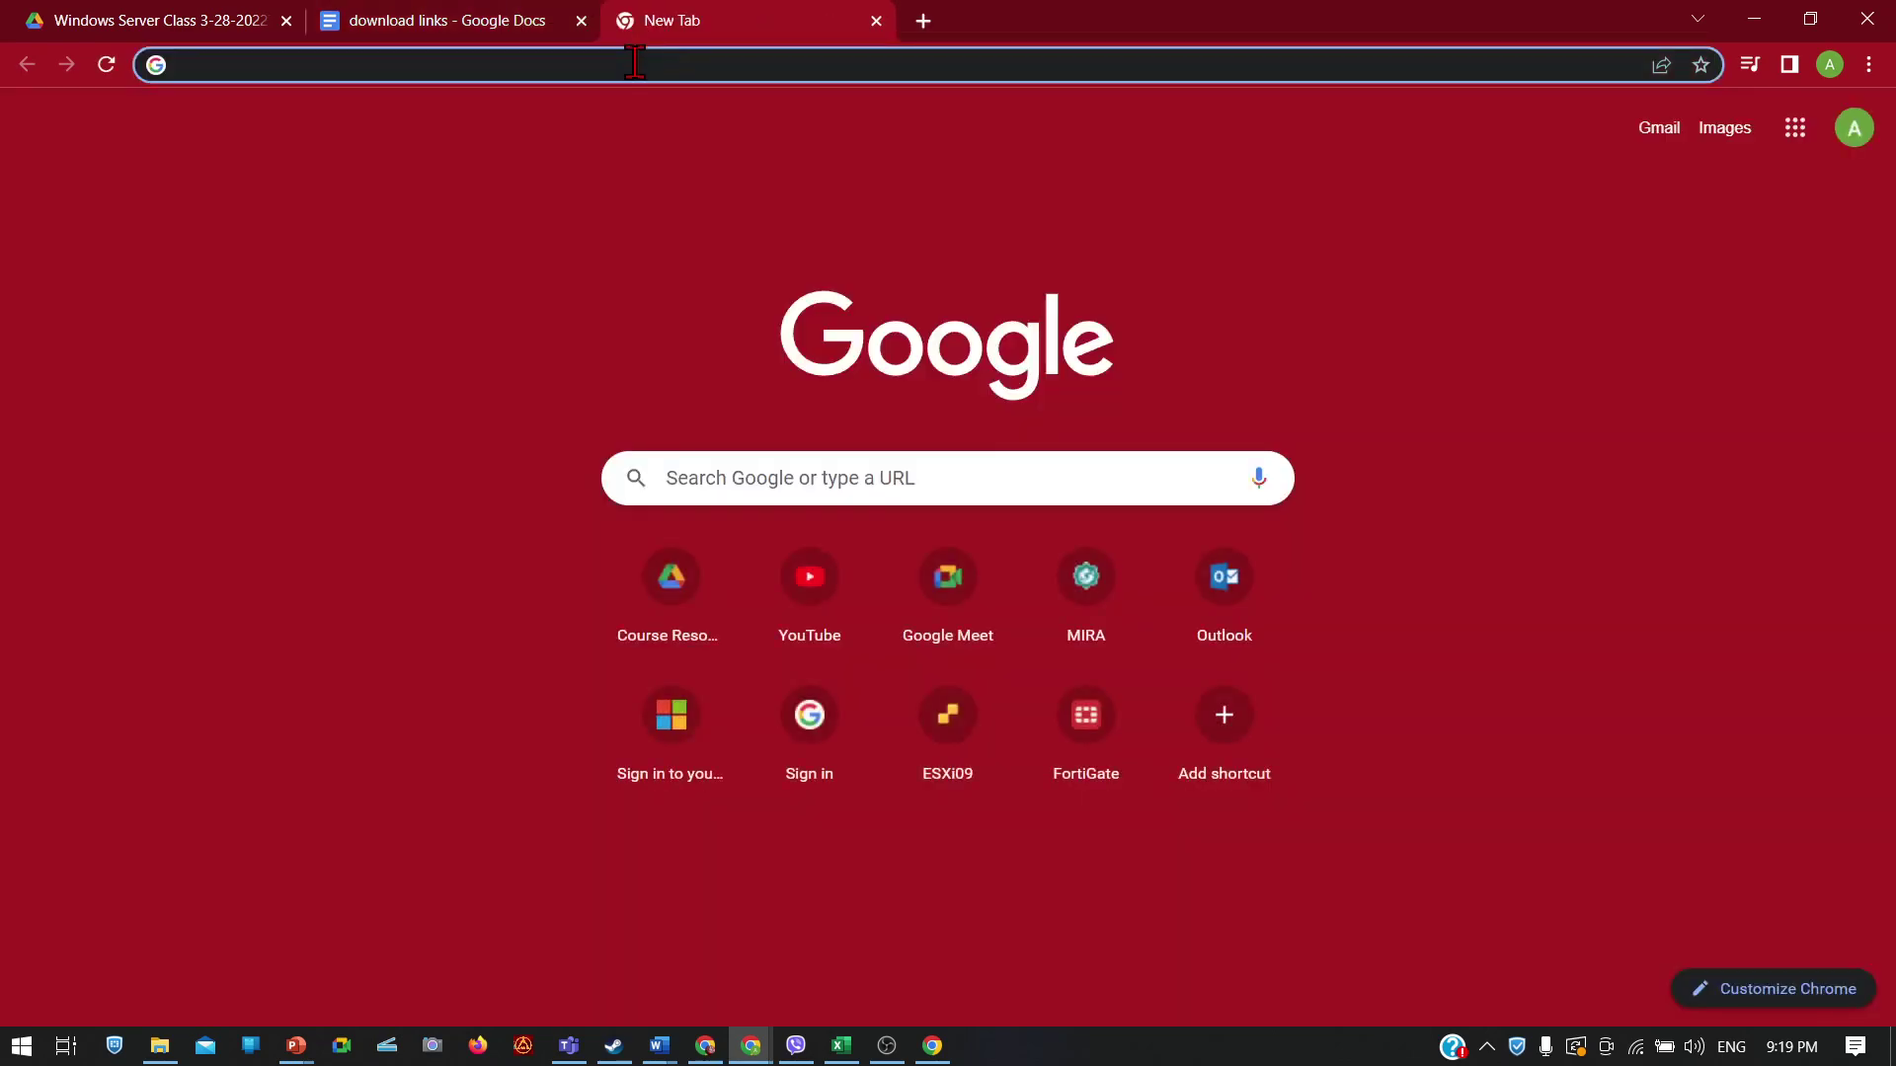
pyautogui.click(634, 62)
pyautogui.hotkey('ctrl', 'v')
pyautogui.press('Return')
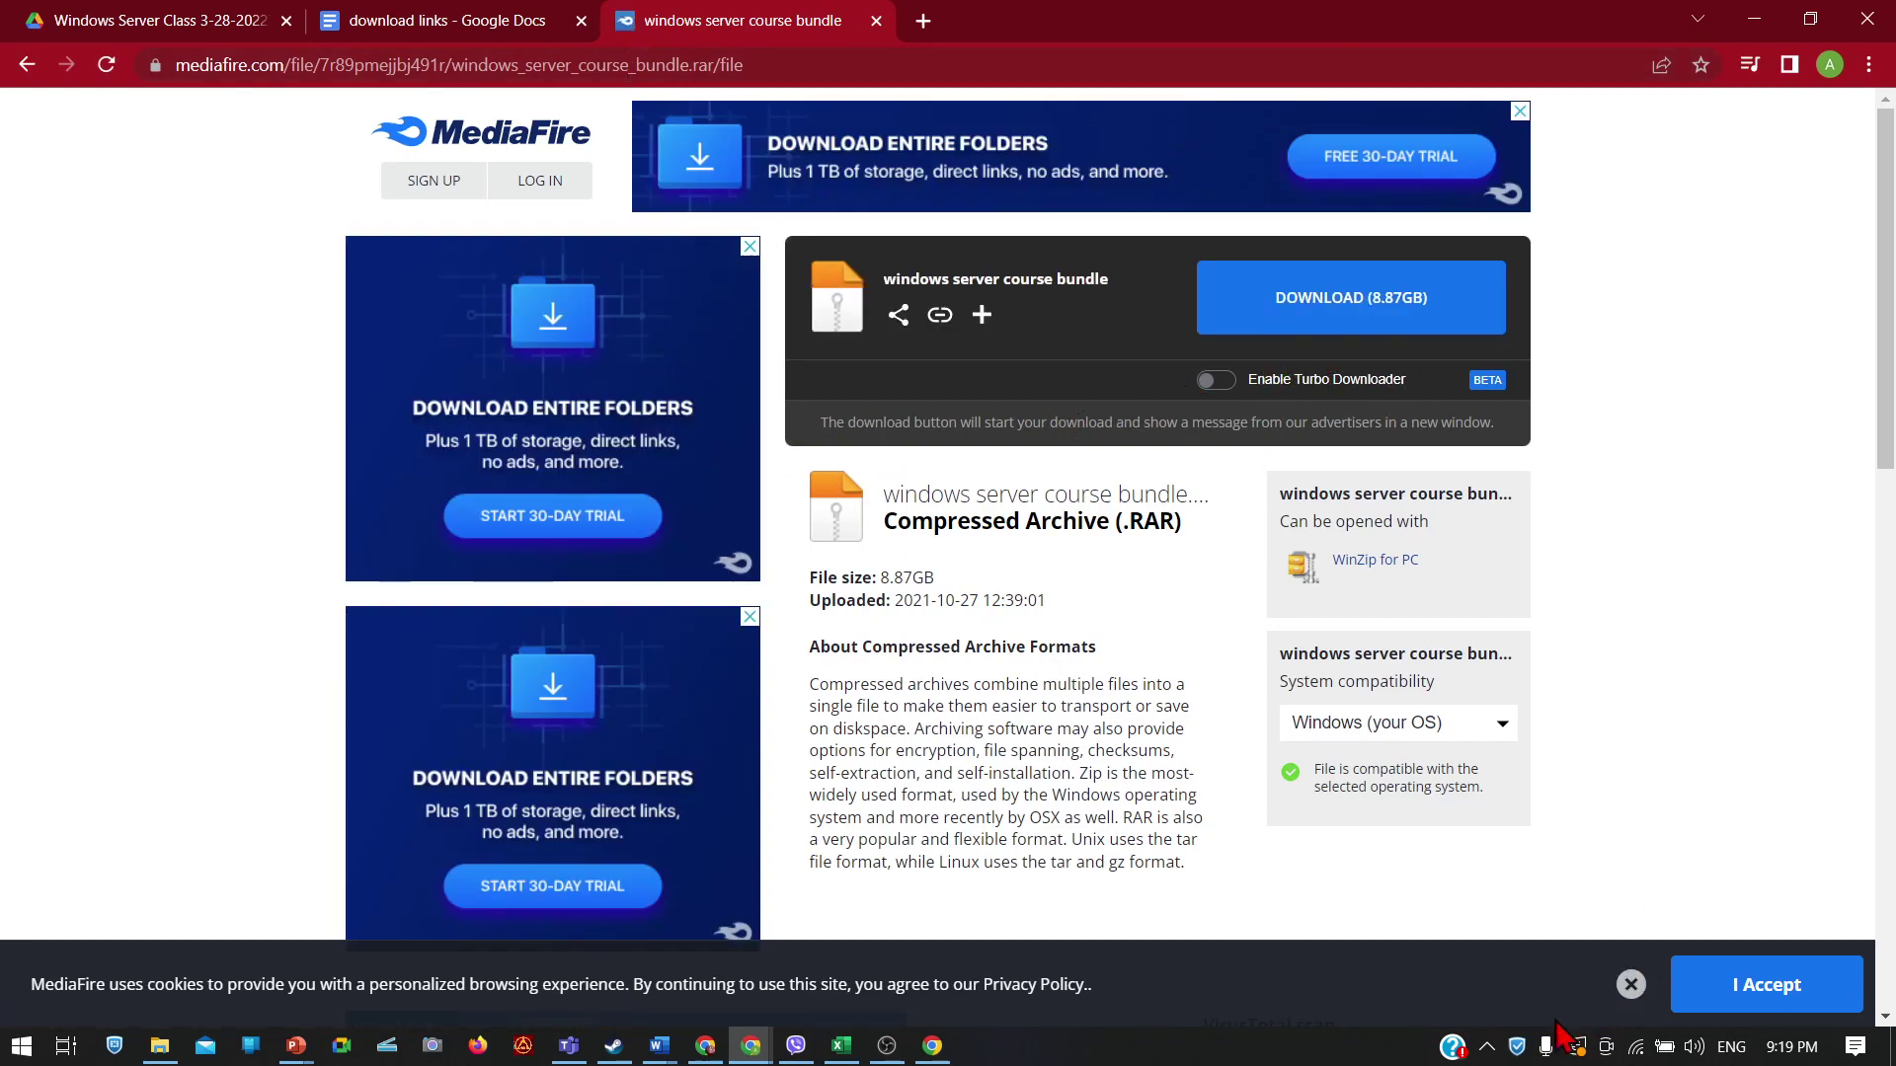
# Step: Start downloading the windows server course bundle from MediaFire, dismissing the advertising window, and pause the browser download
pyautogui.click(1485, 1047)
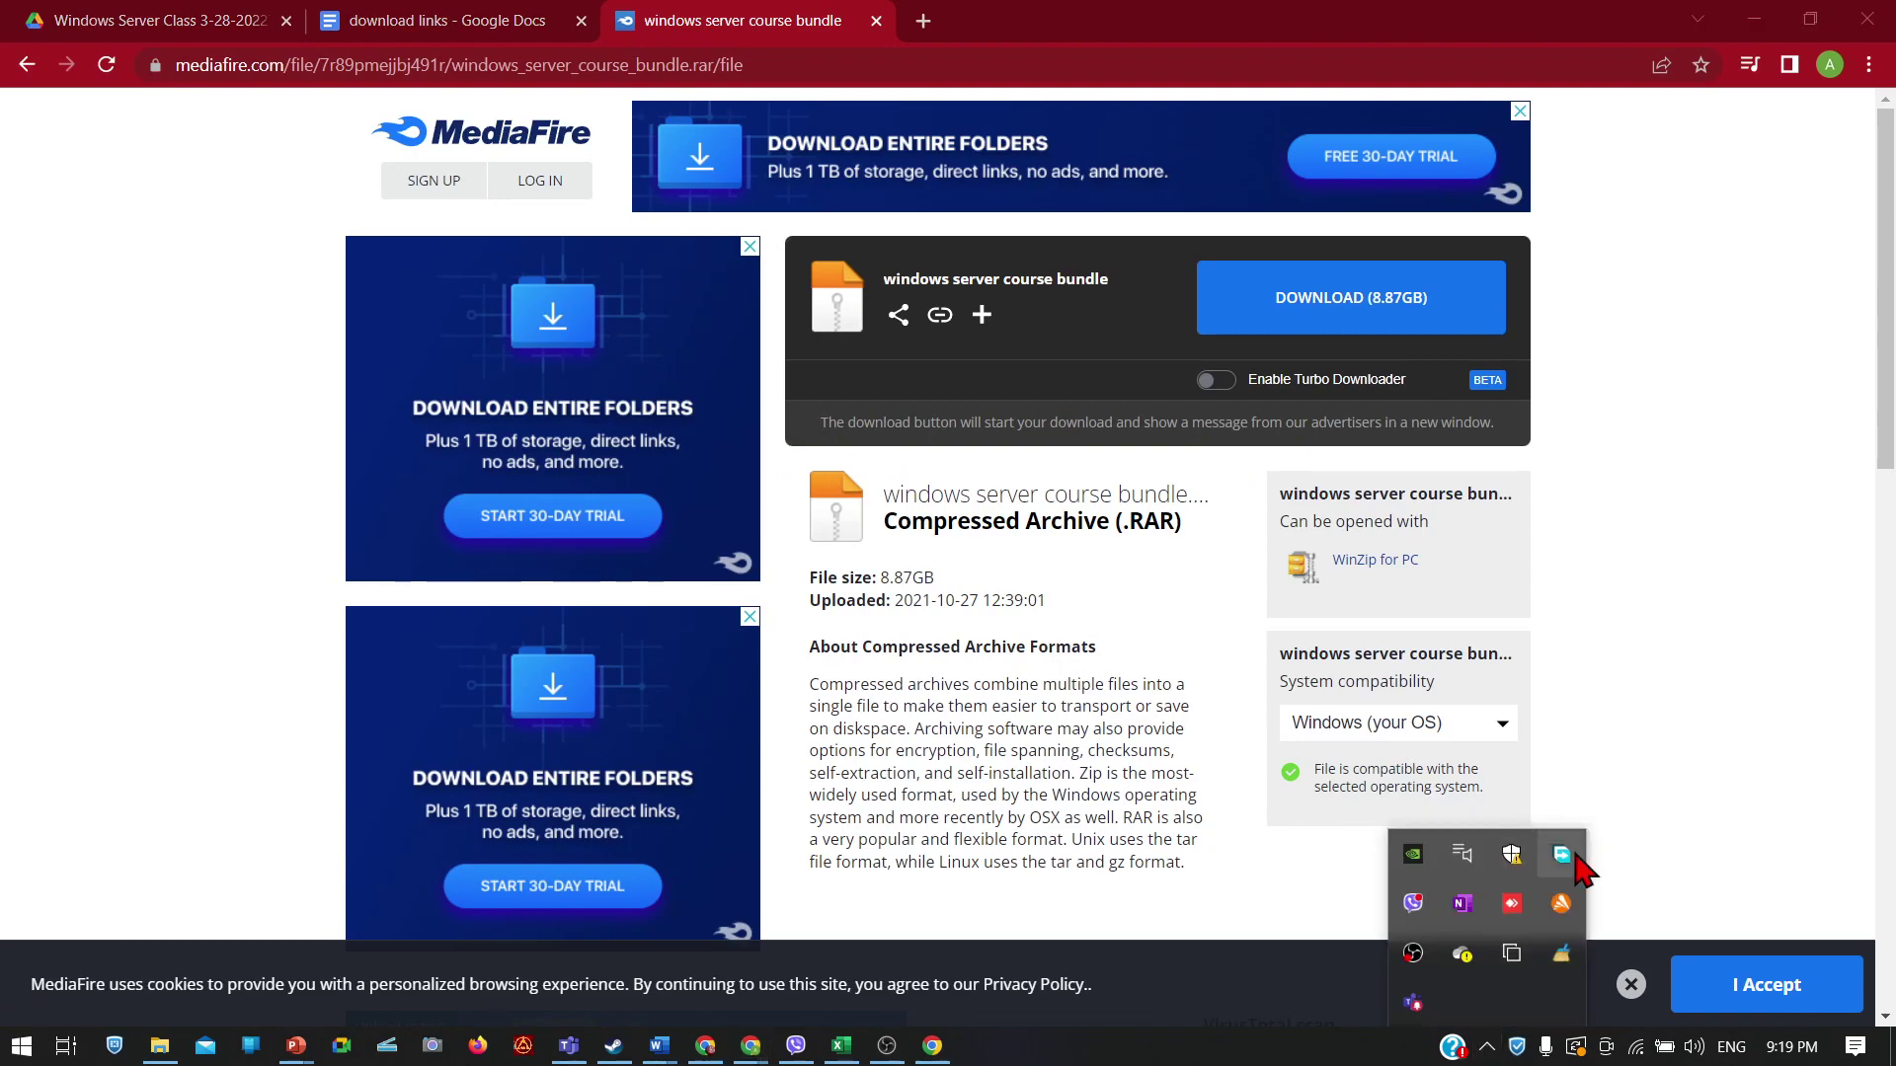
pyautogui.click(1407, 306)
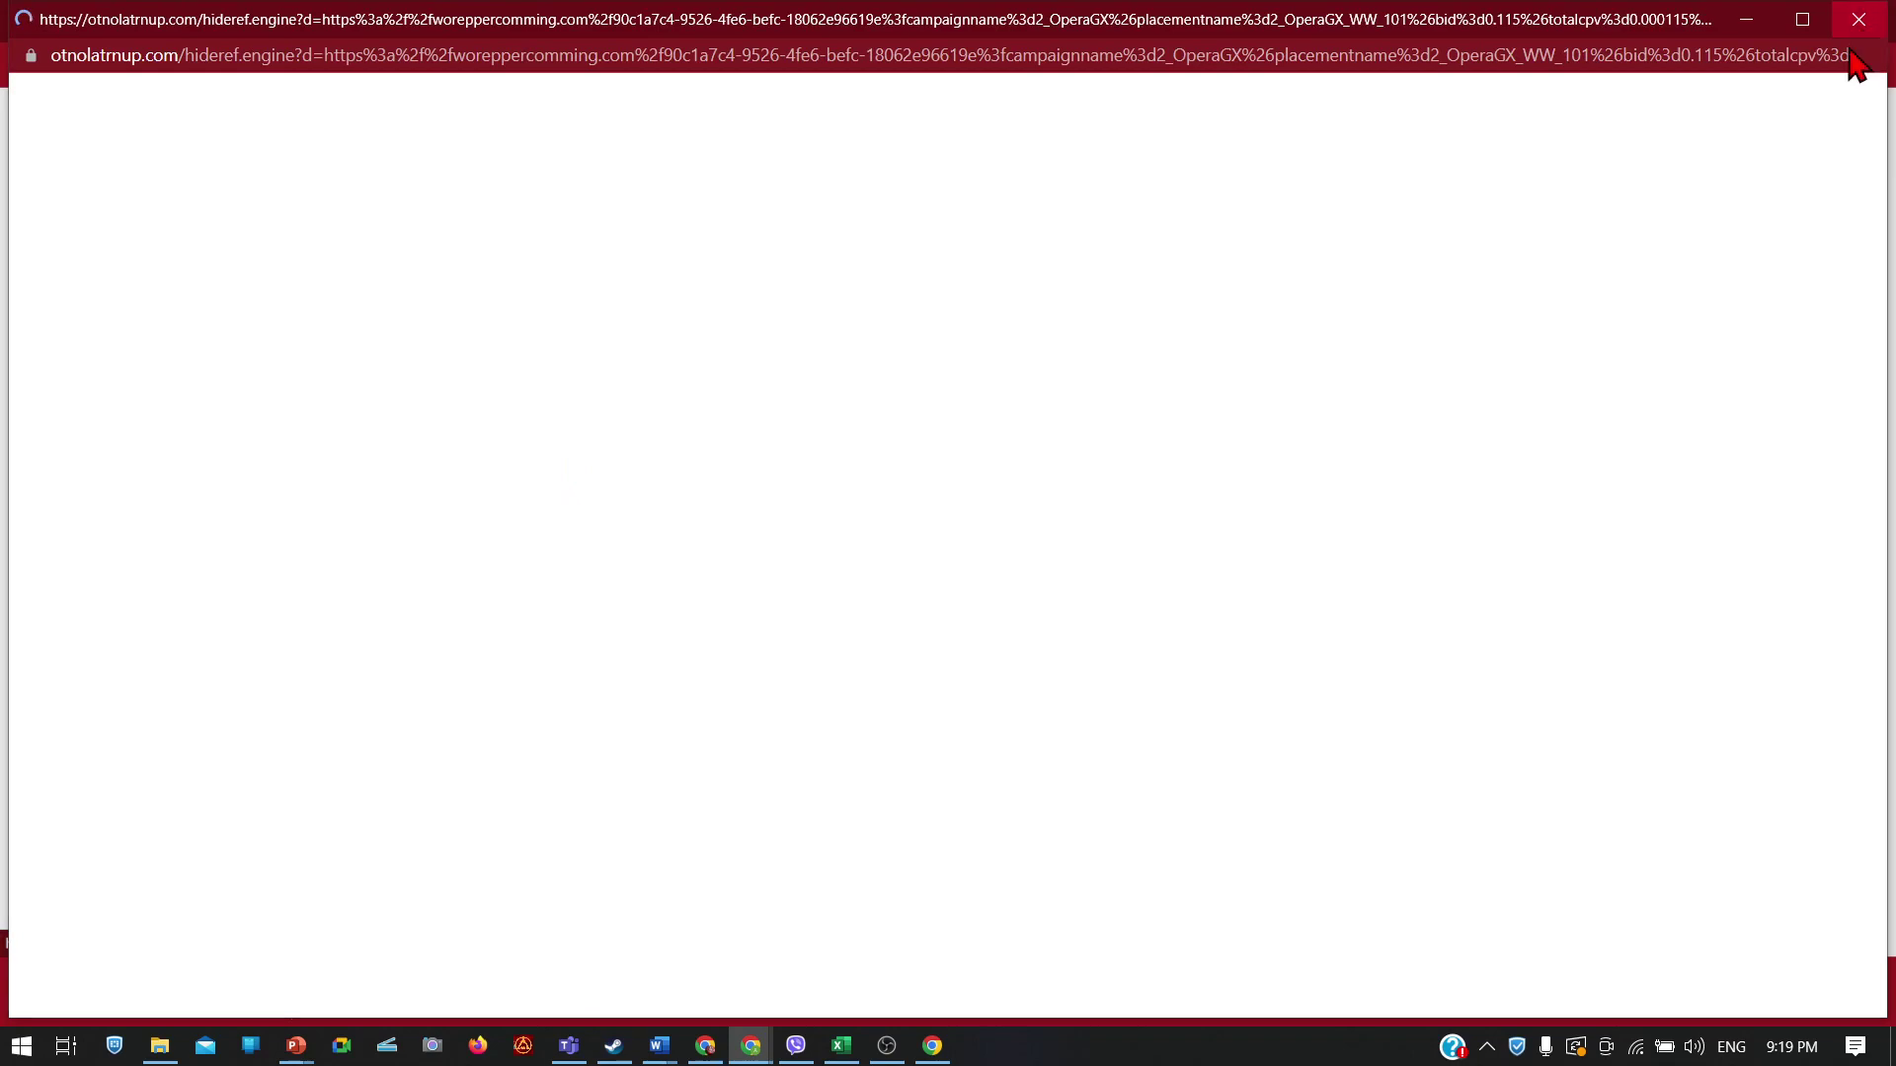
pyautogui.click(1858, 19)
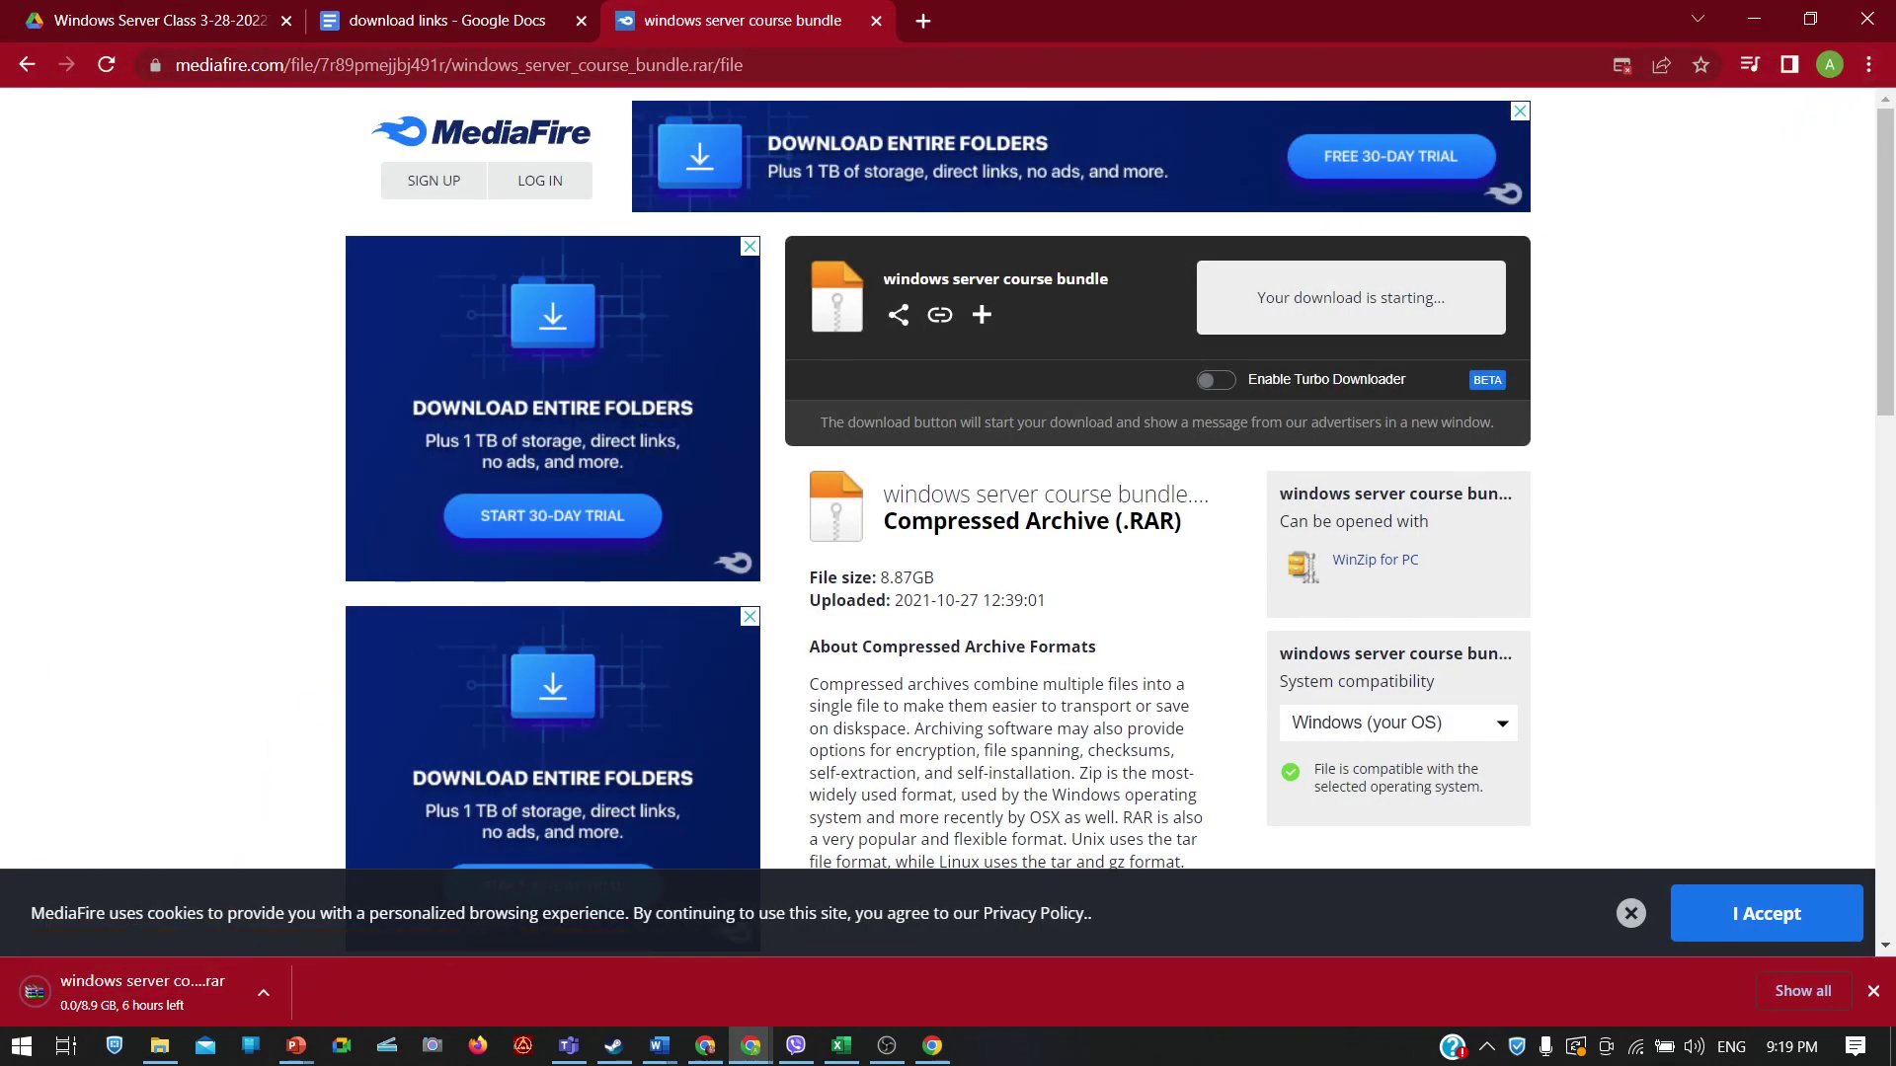
pyautogui.click(264, 992)
pyautogui.click(286, 873)
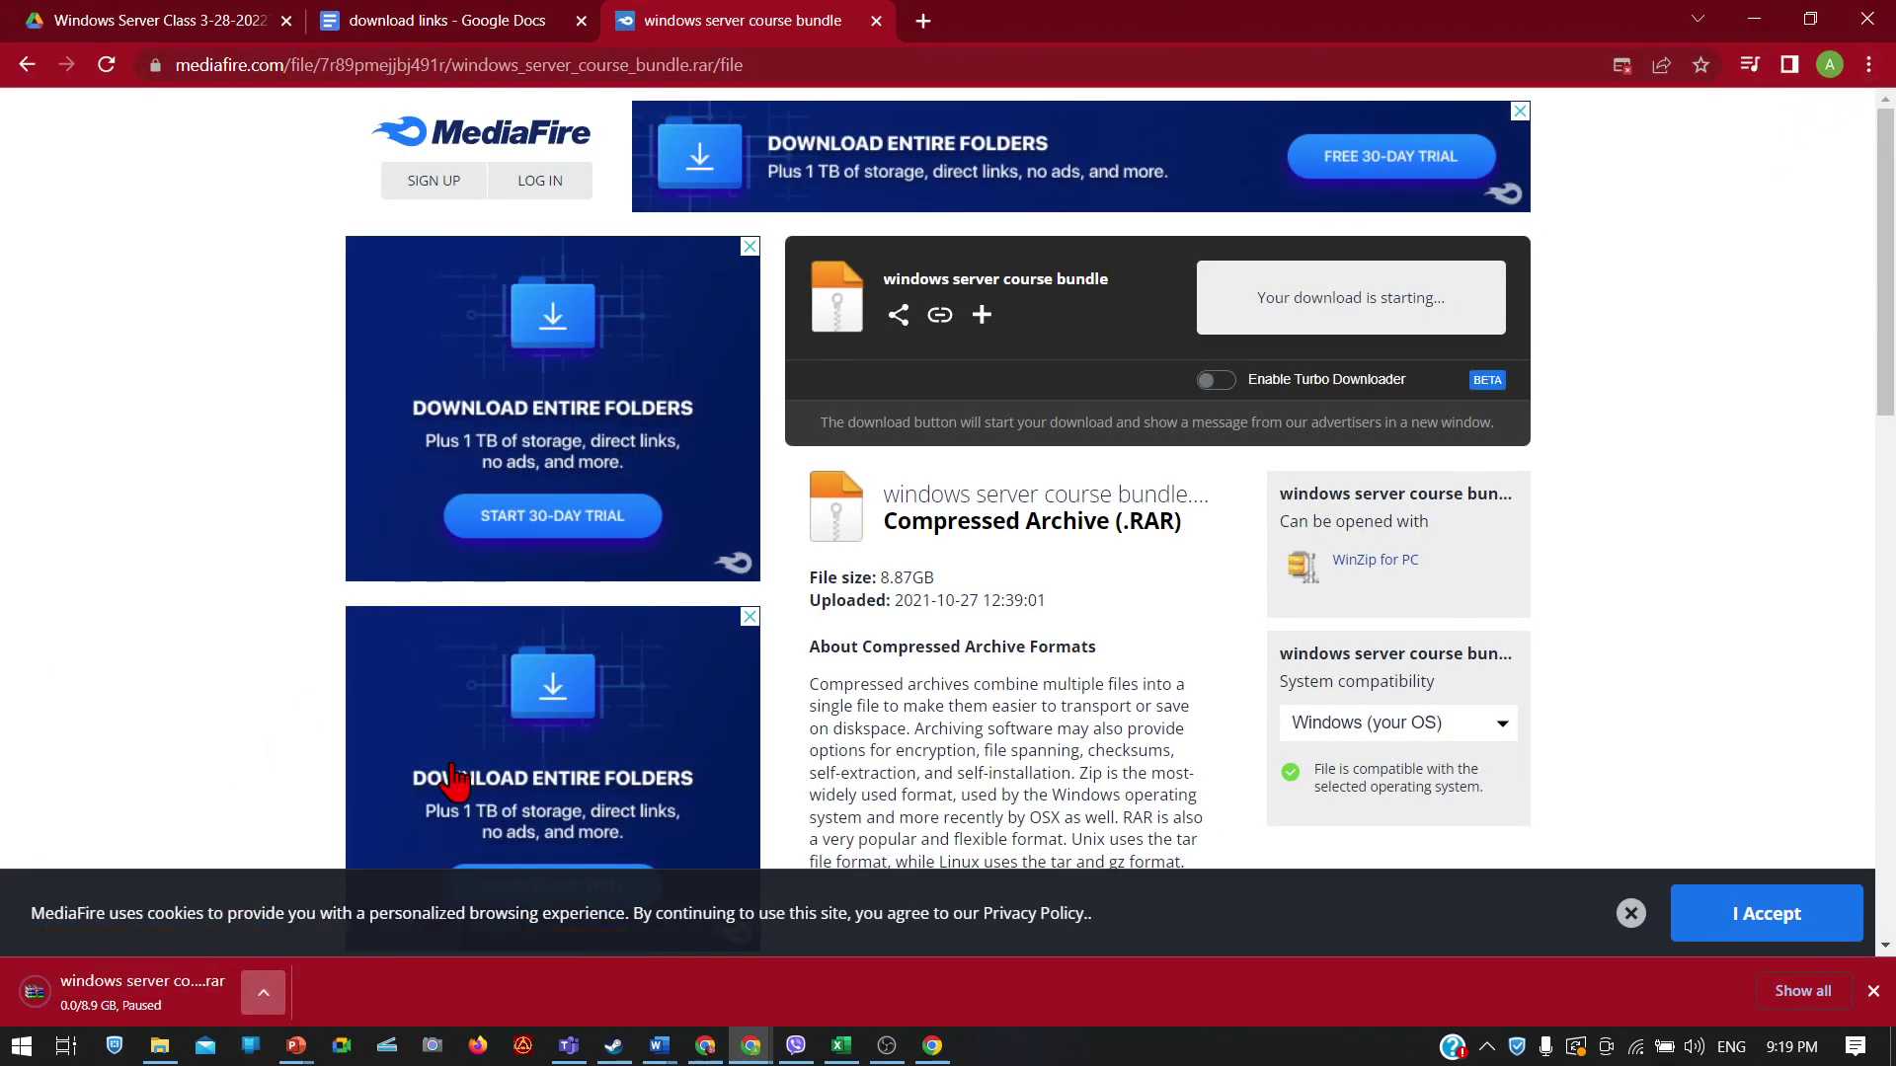
# Step: Open the browser's downloads list and copy the direct link address of windows server course bundle.rar
pyautogui.click(1869, 65)
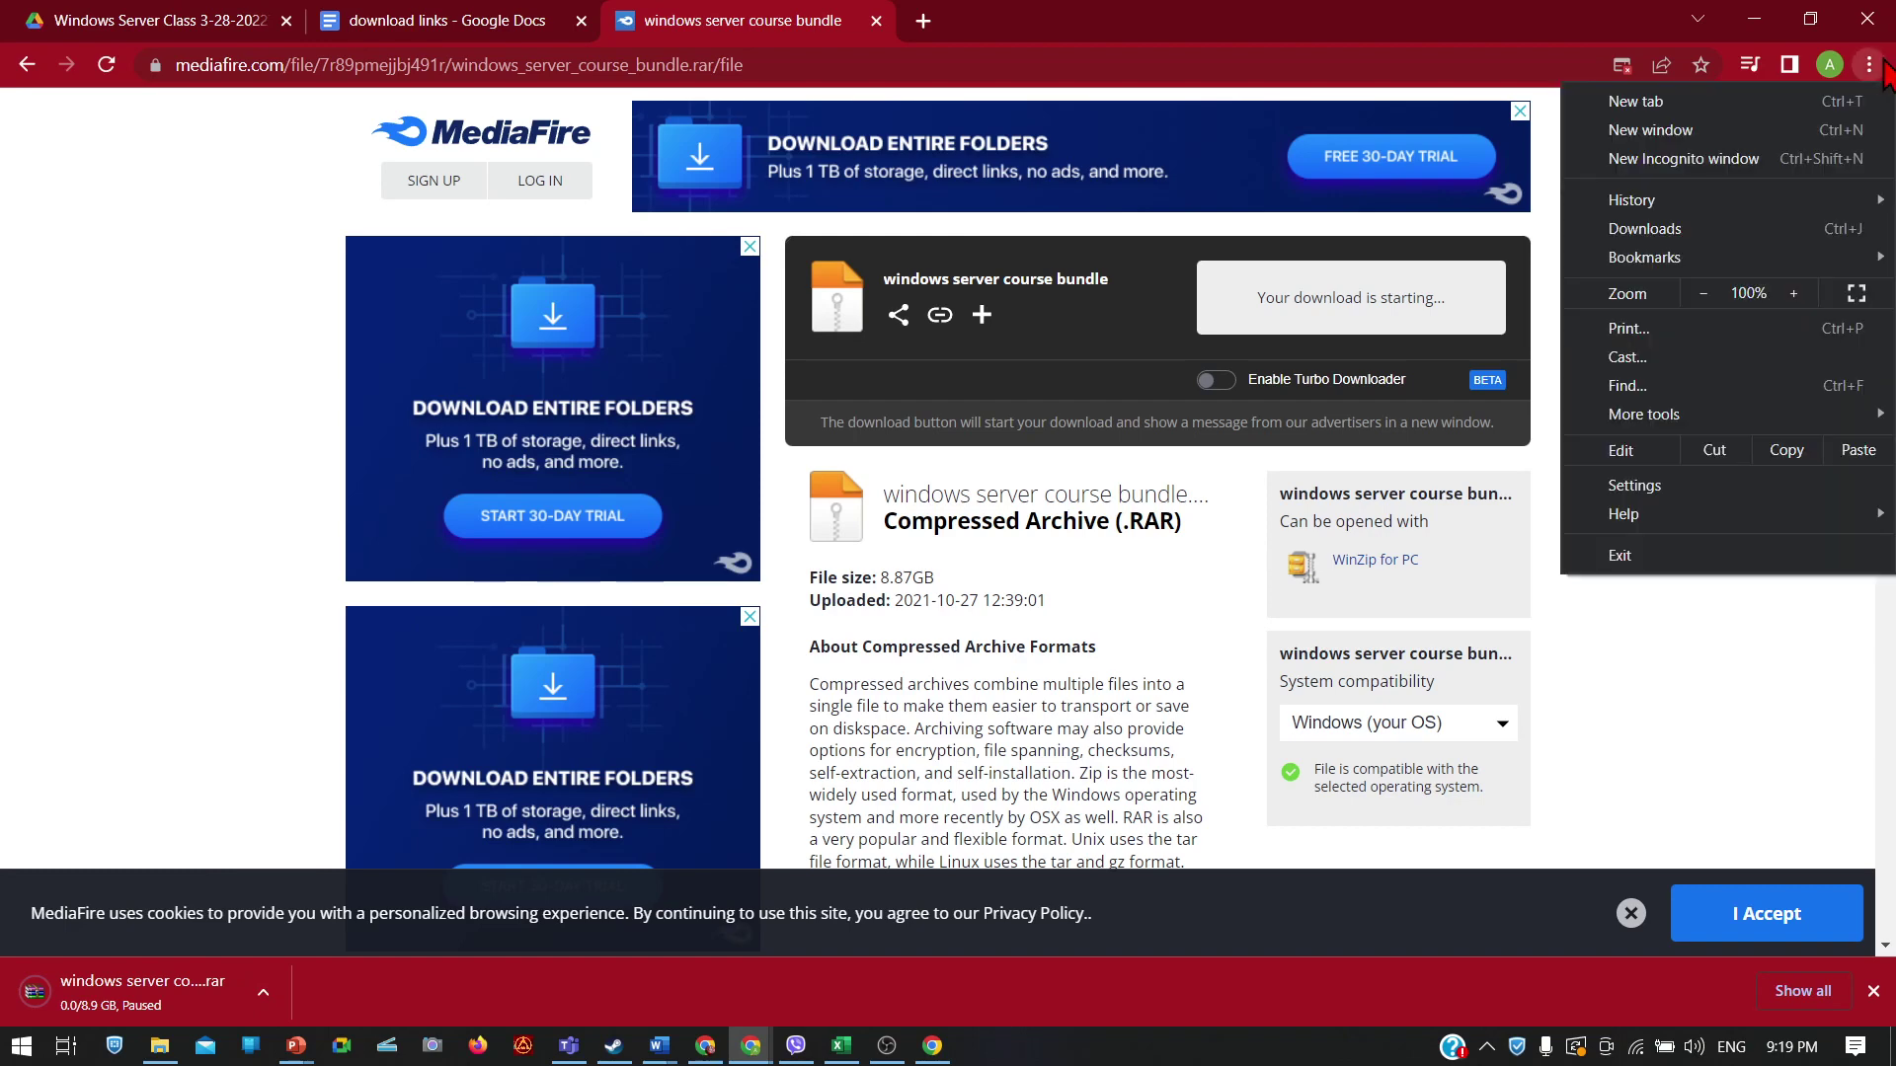
pyautogui.click(1685, 229)
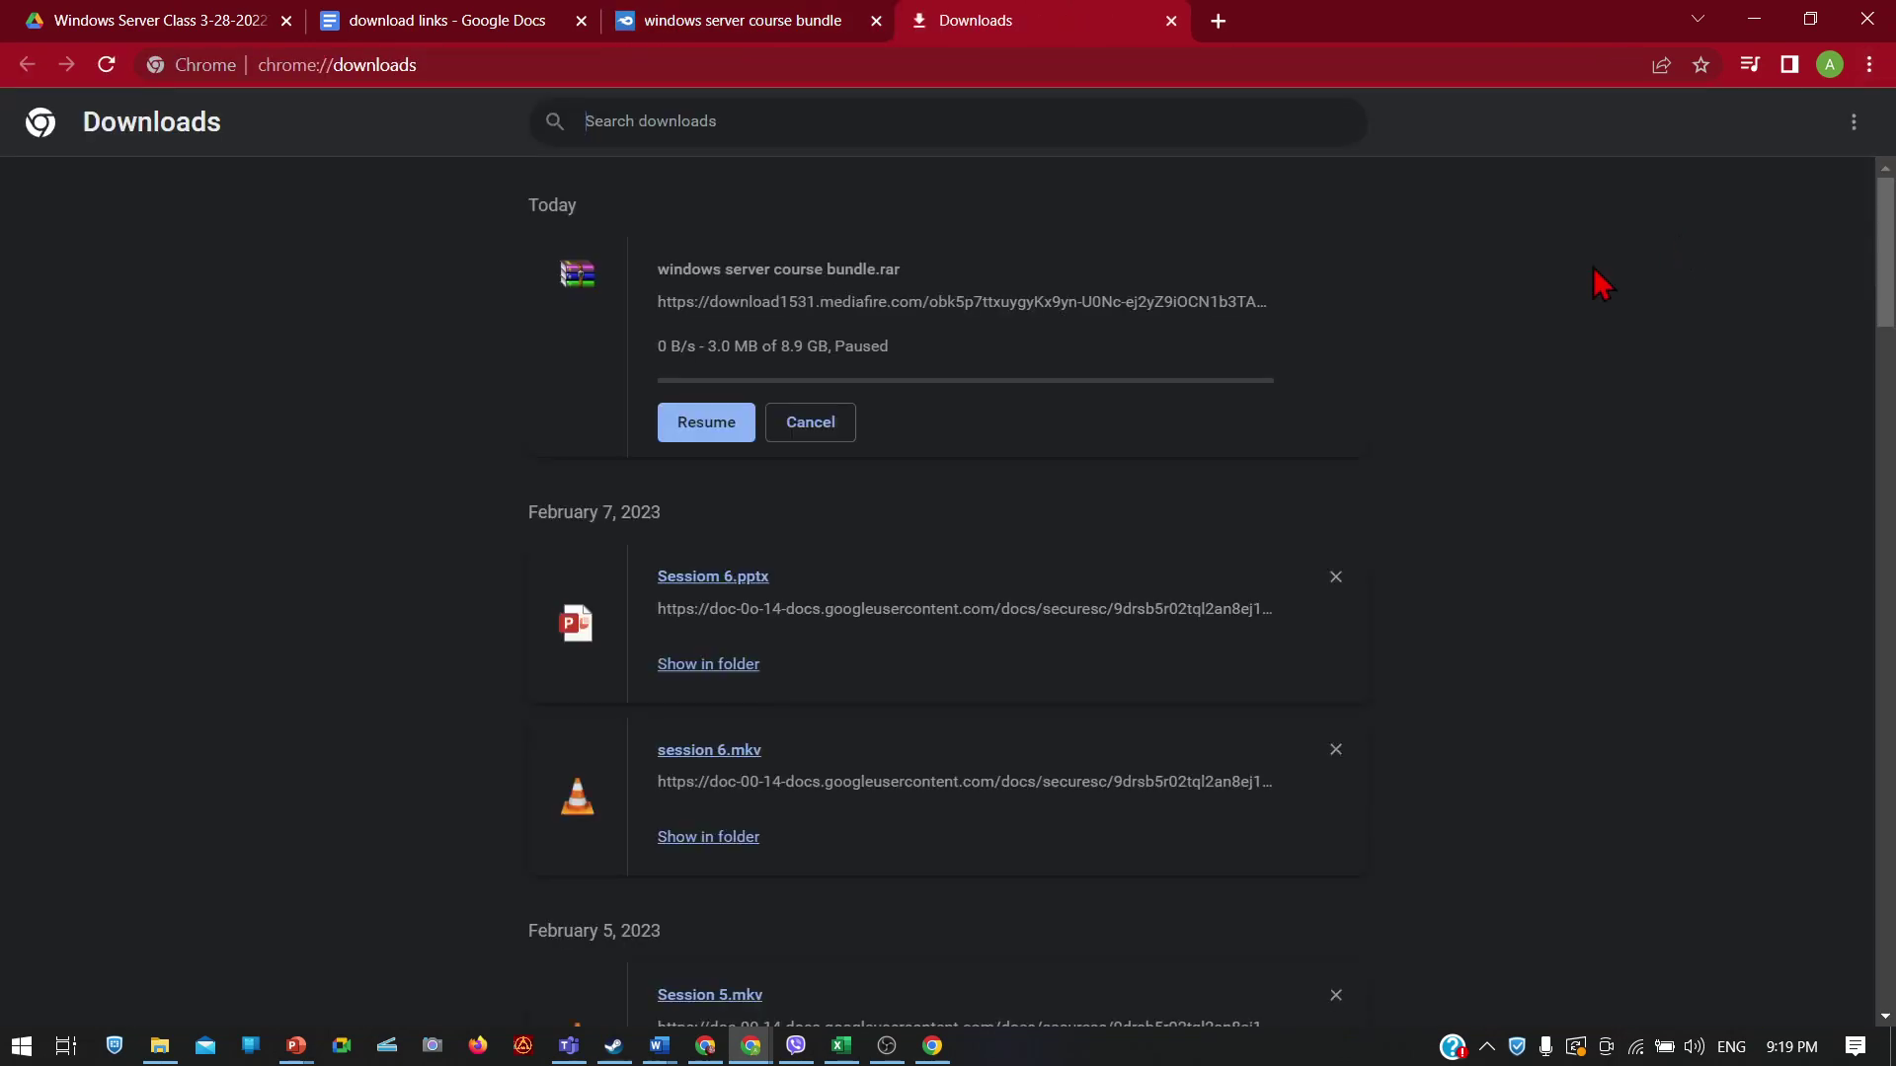
pyautogui.rightClick(806, 306)
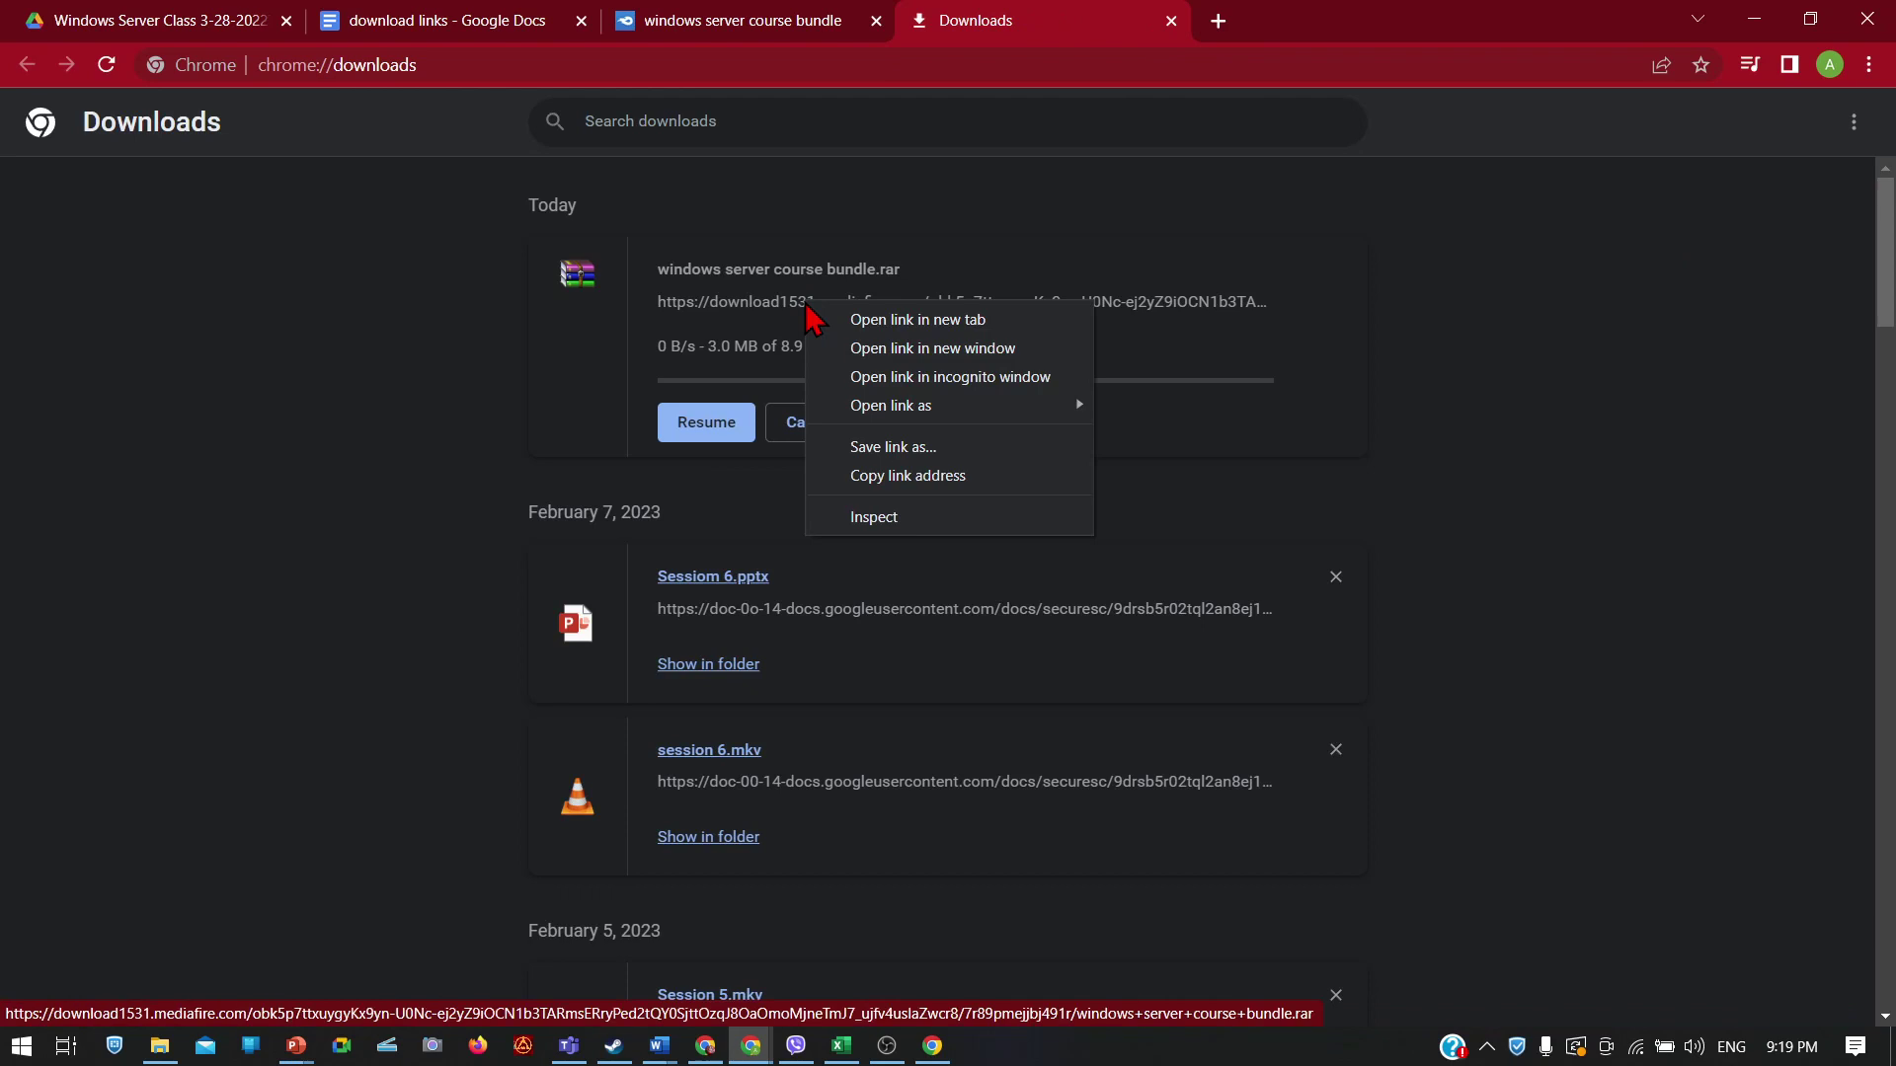
pyautogui.rightClick(777, 314)
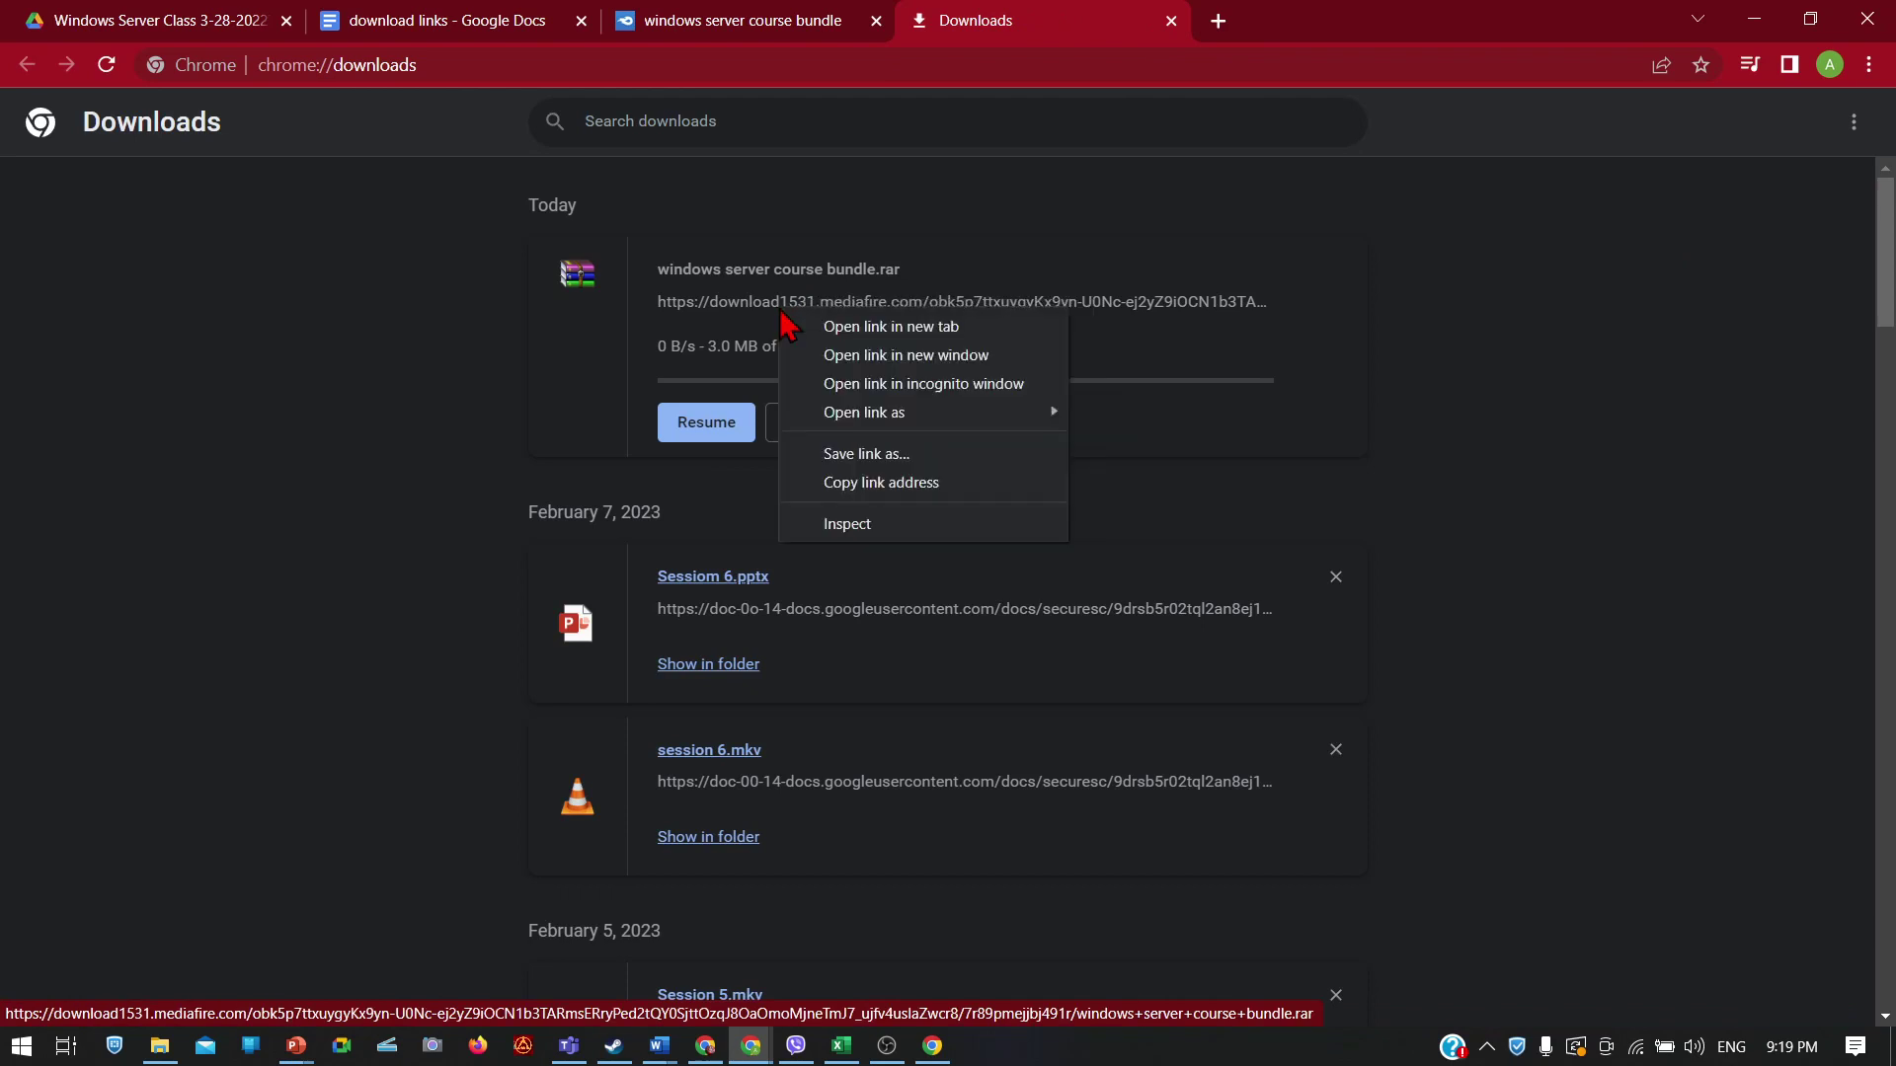
pyautogui.click(870, 476)
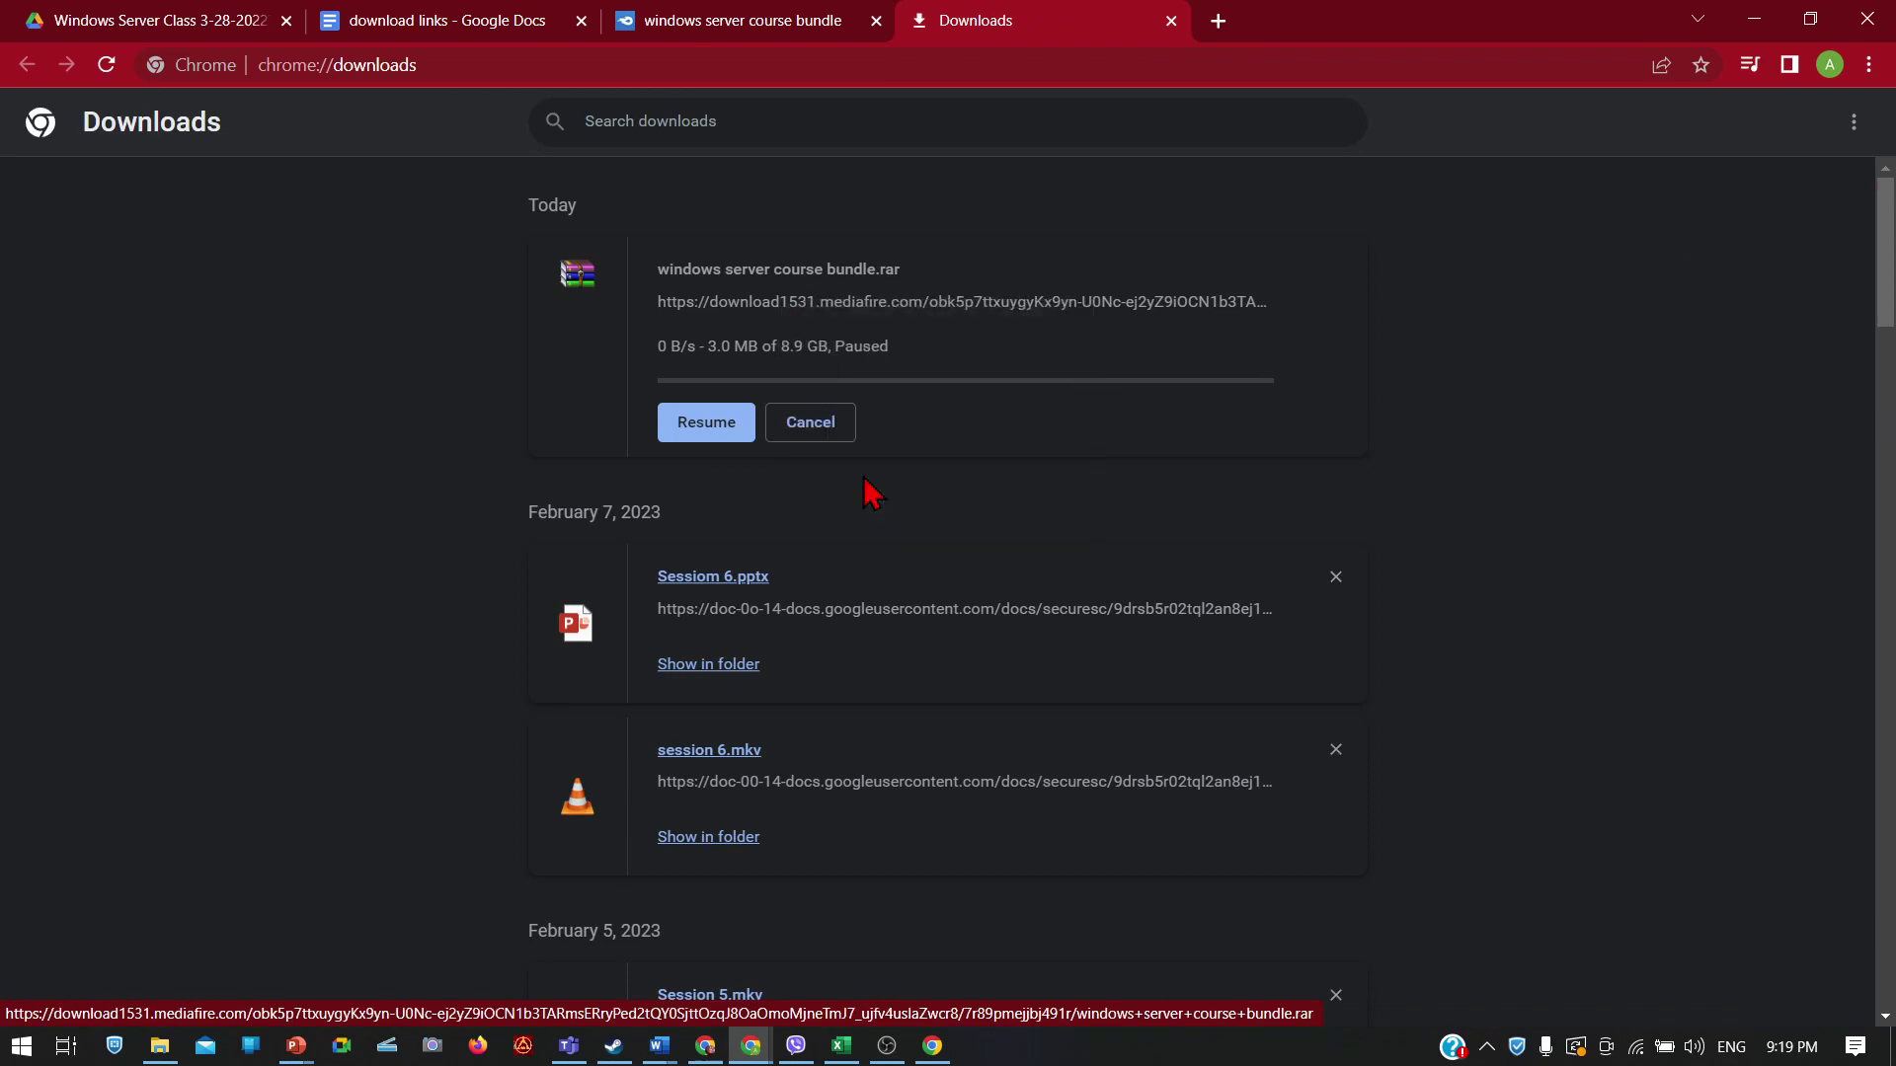
# Step: Switch to Free Download Manager, add windows server course bundle.rar as a new download from the copied link, and close the window
pyautogui.click(1487, 1048)
pyautogui.click(1487, 1049)
pyautogui.click(1487, 1048)
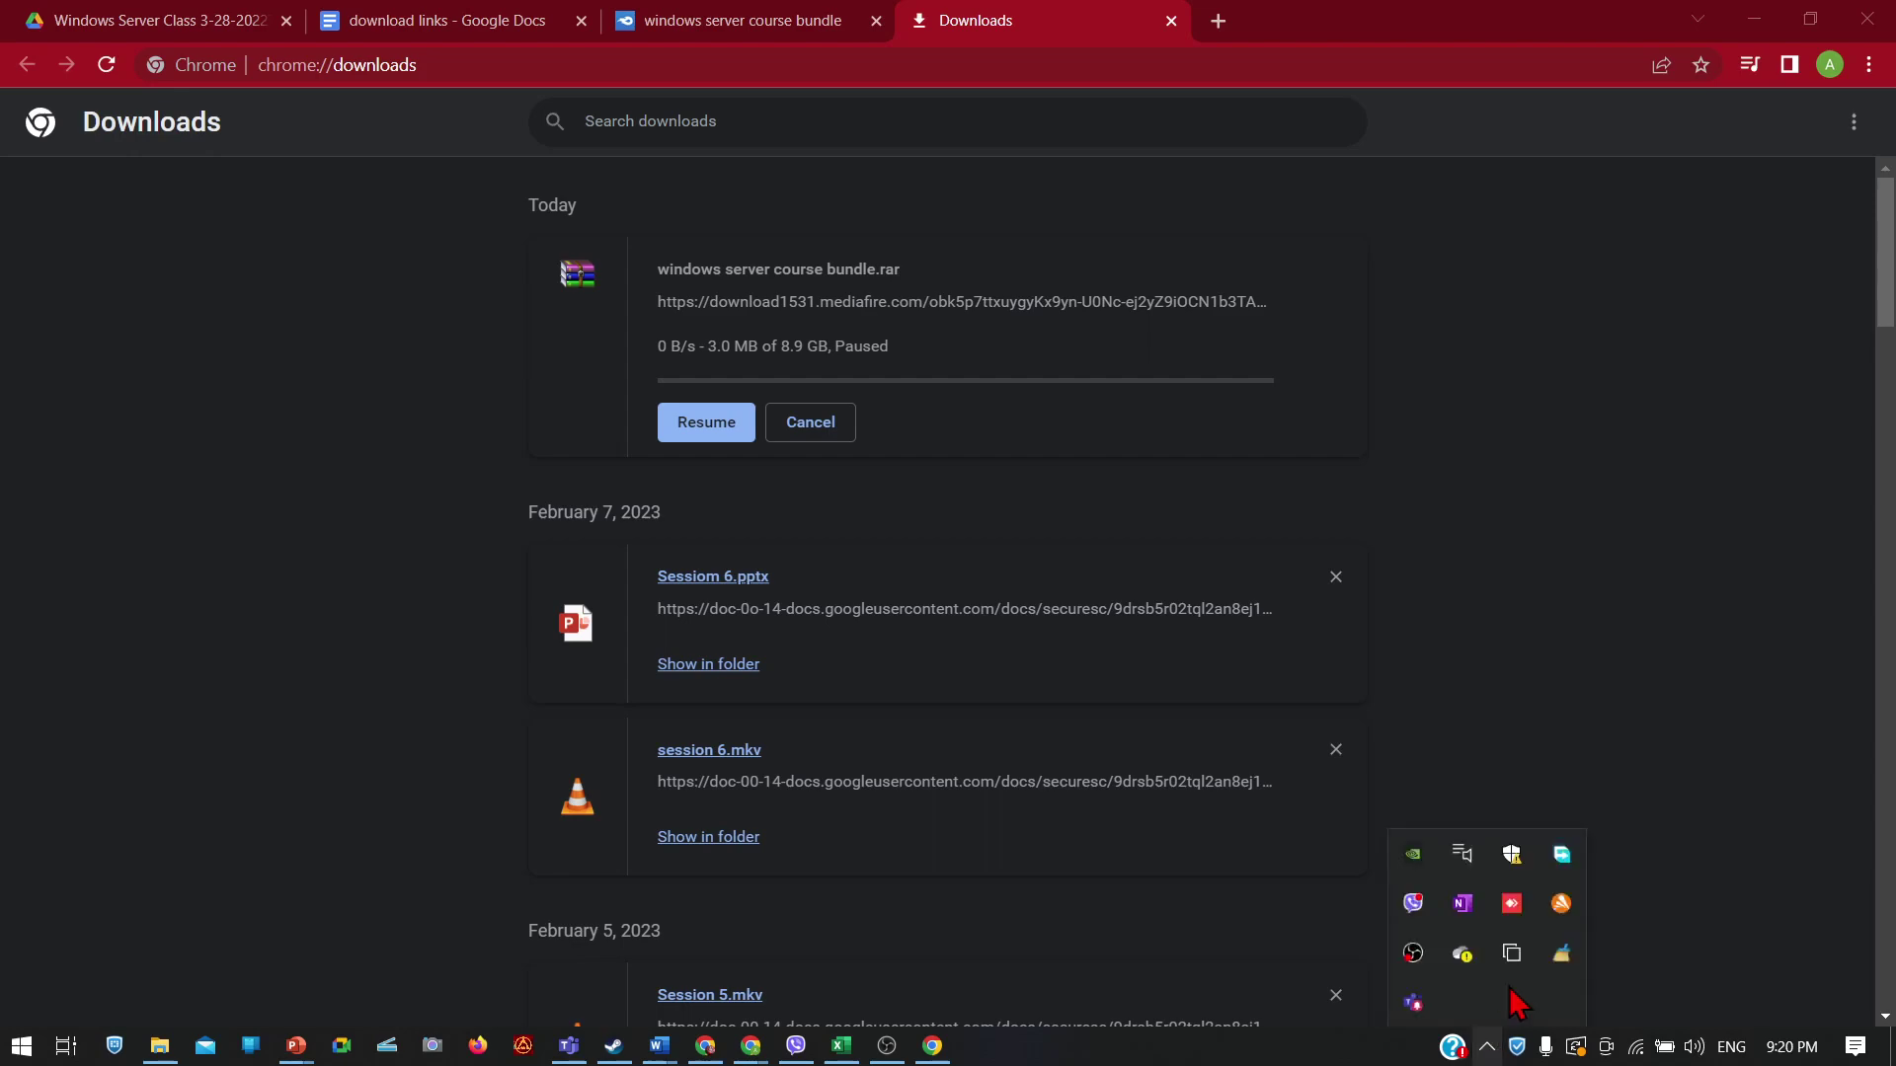
pyautogui.click(1564, 857)
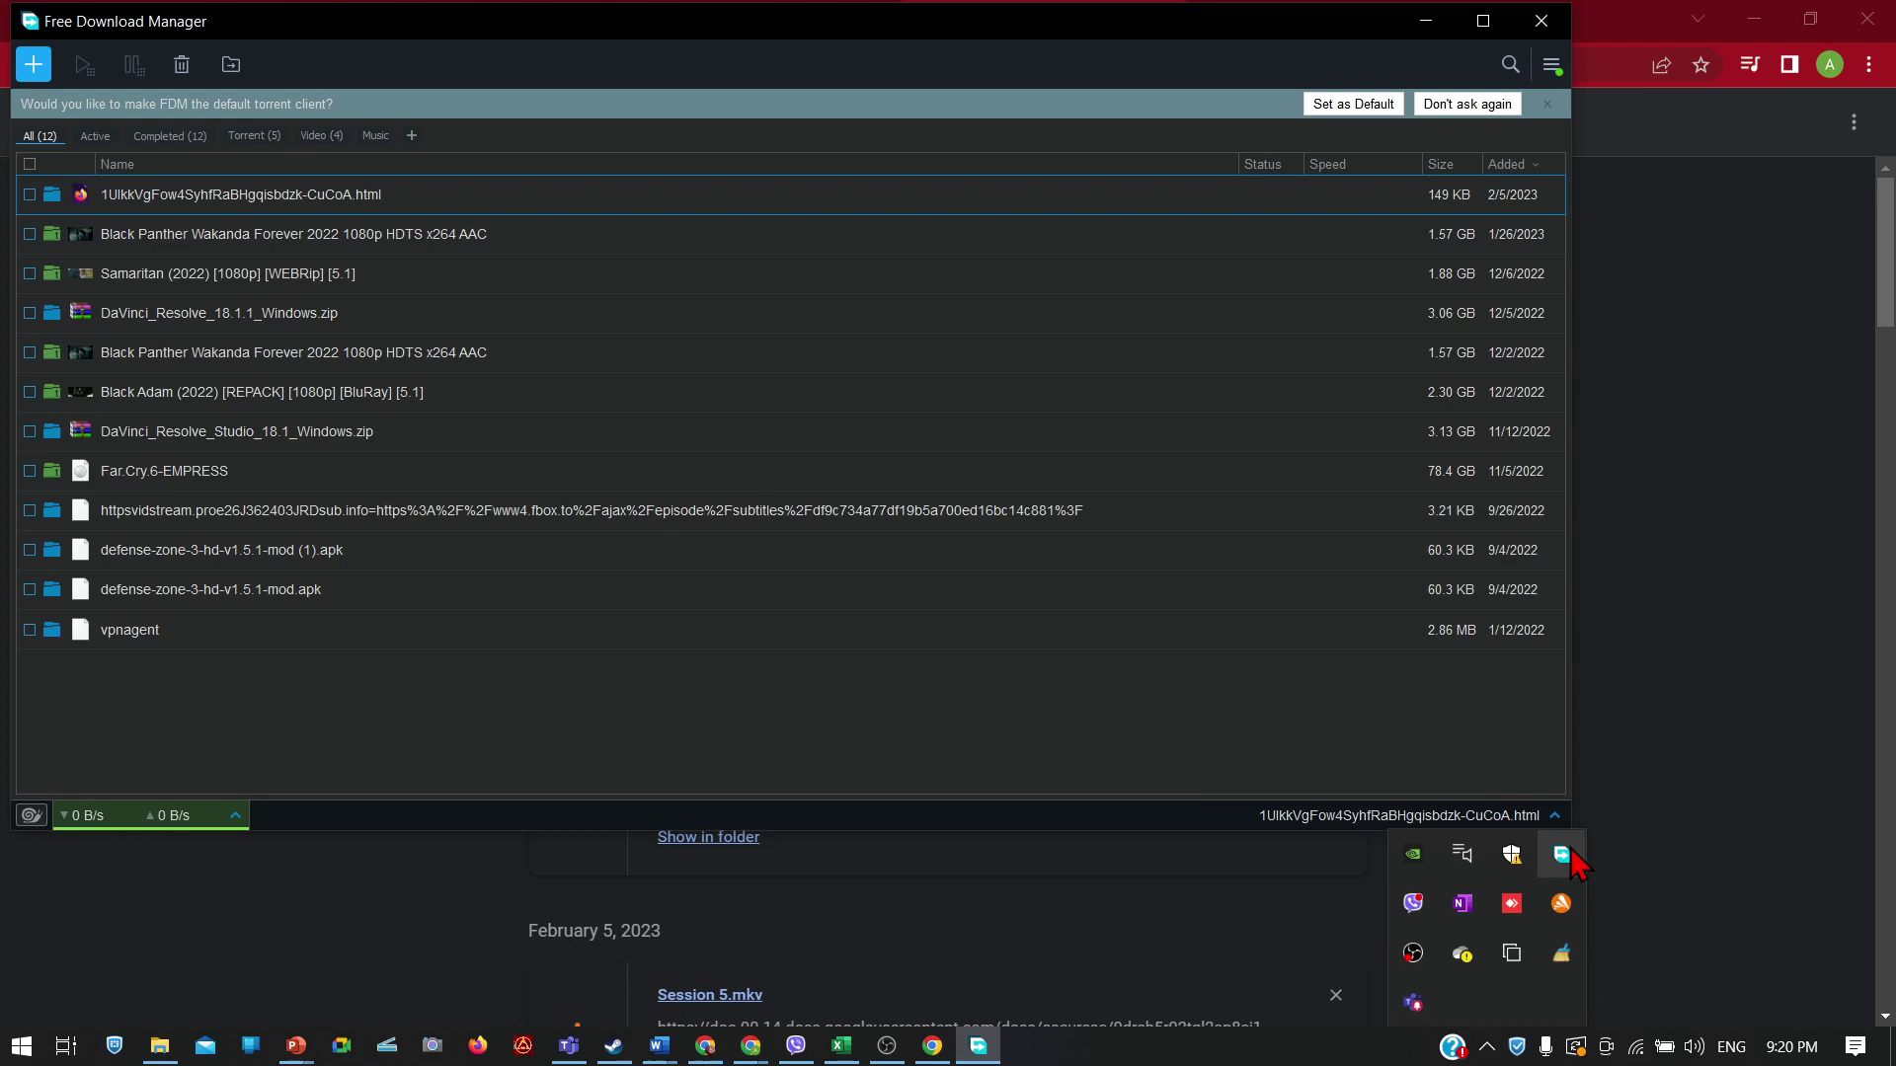
pyautogui.click(32, 70)
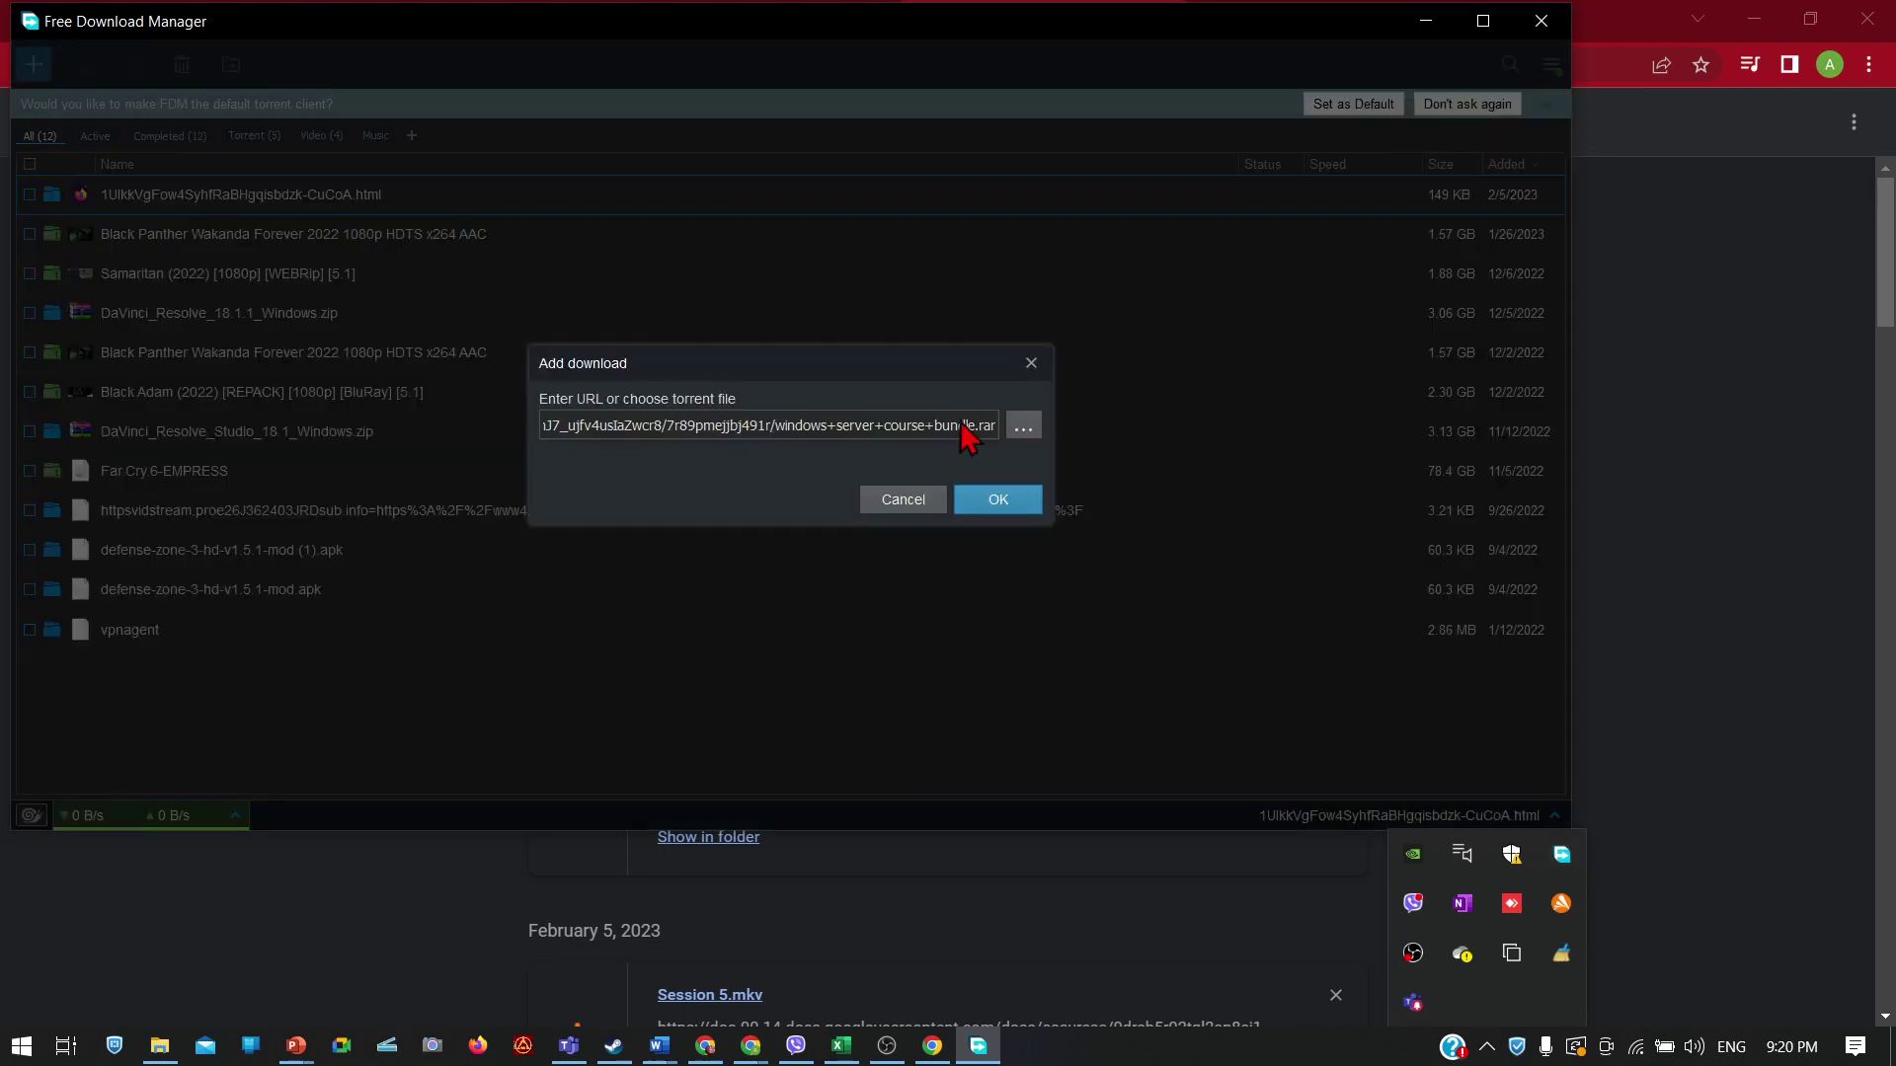
pyautogui.click(1019, 509)
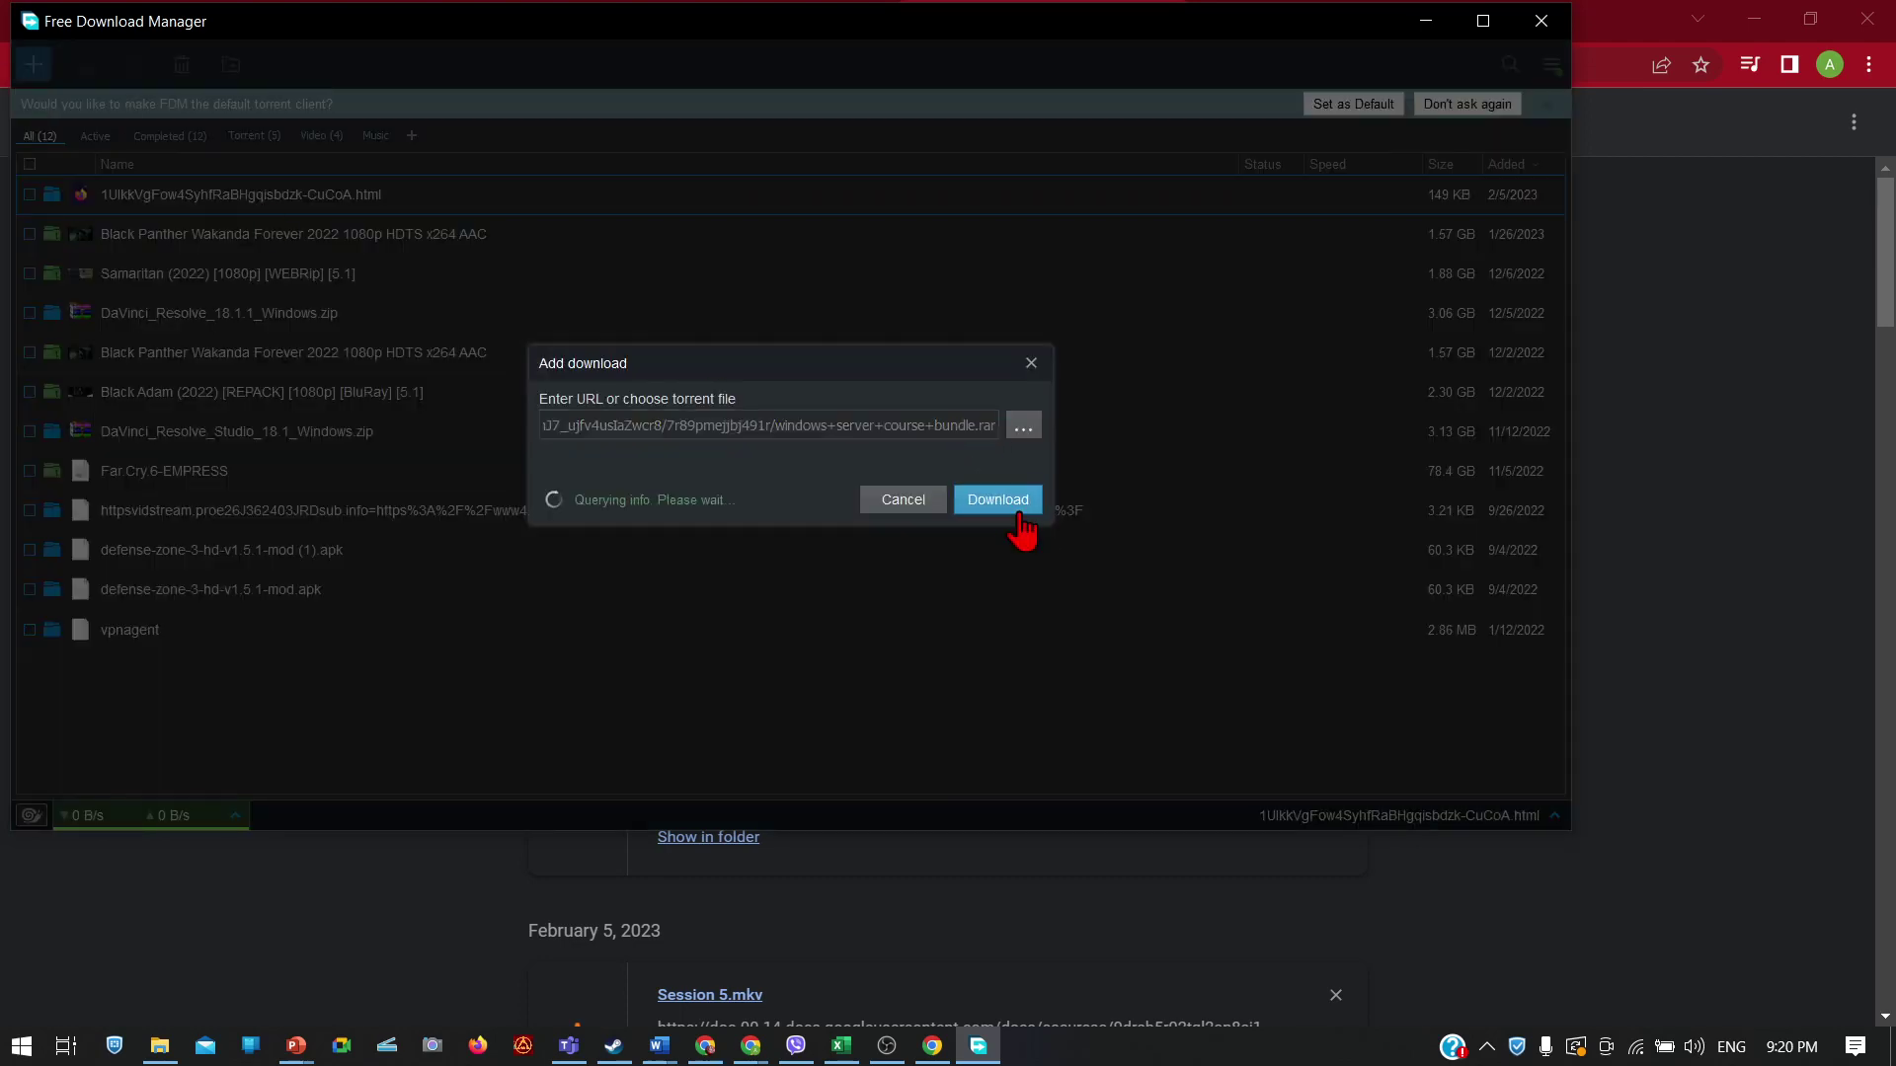
pyautogui.click(1017, 506)
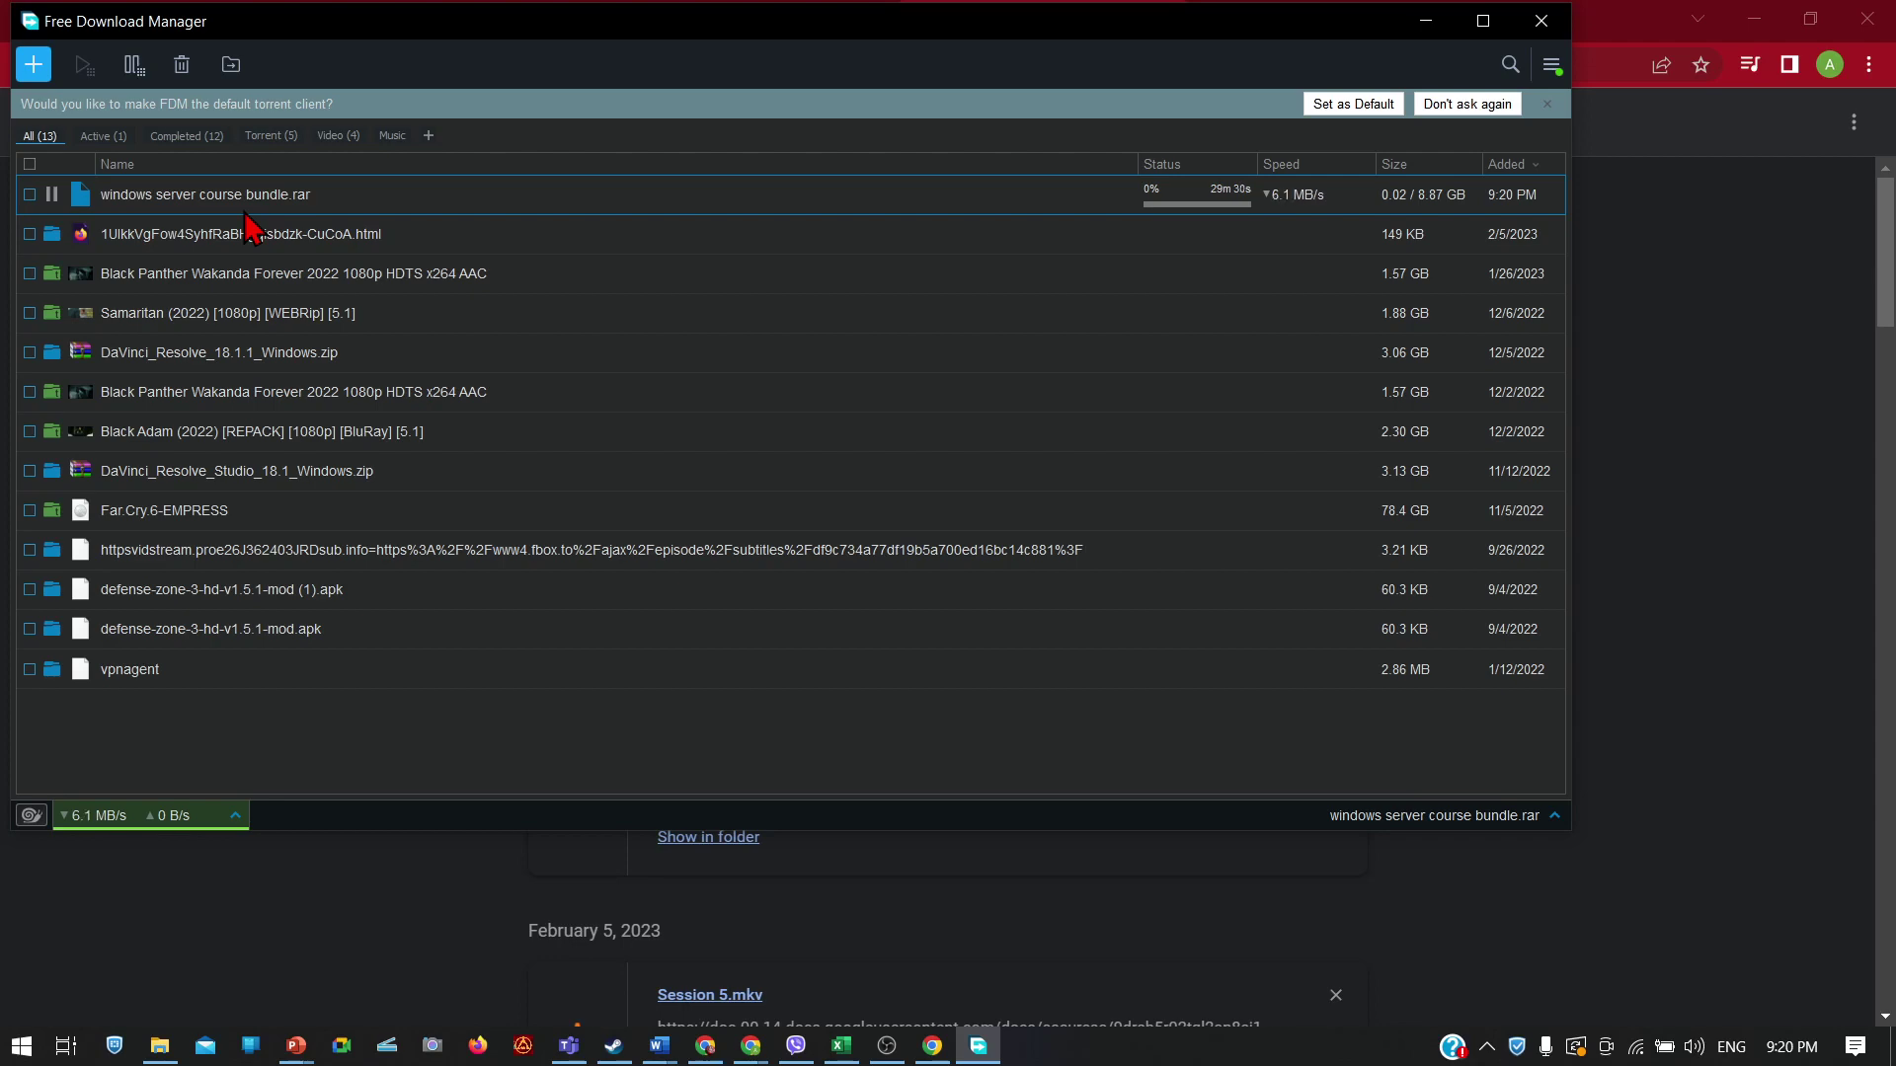
pyautogui.click(1560, 27)
# Step: Review the MediaFire bundle page, the download links document and the browser's downloads list
pyautogui.click(679, 12)
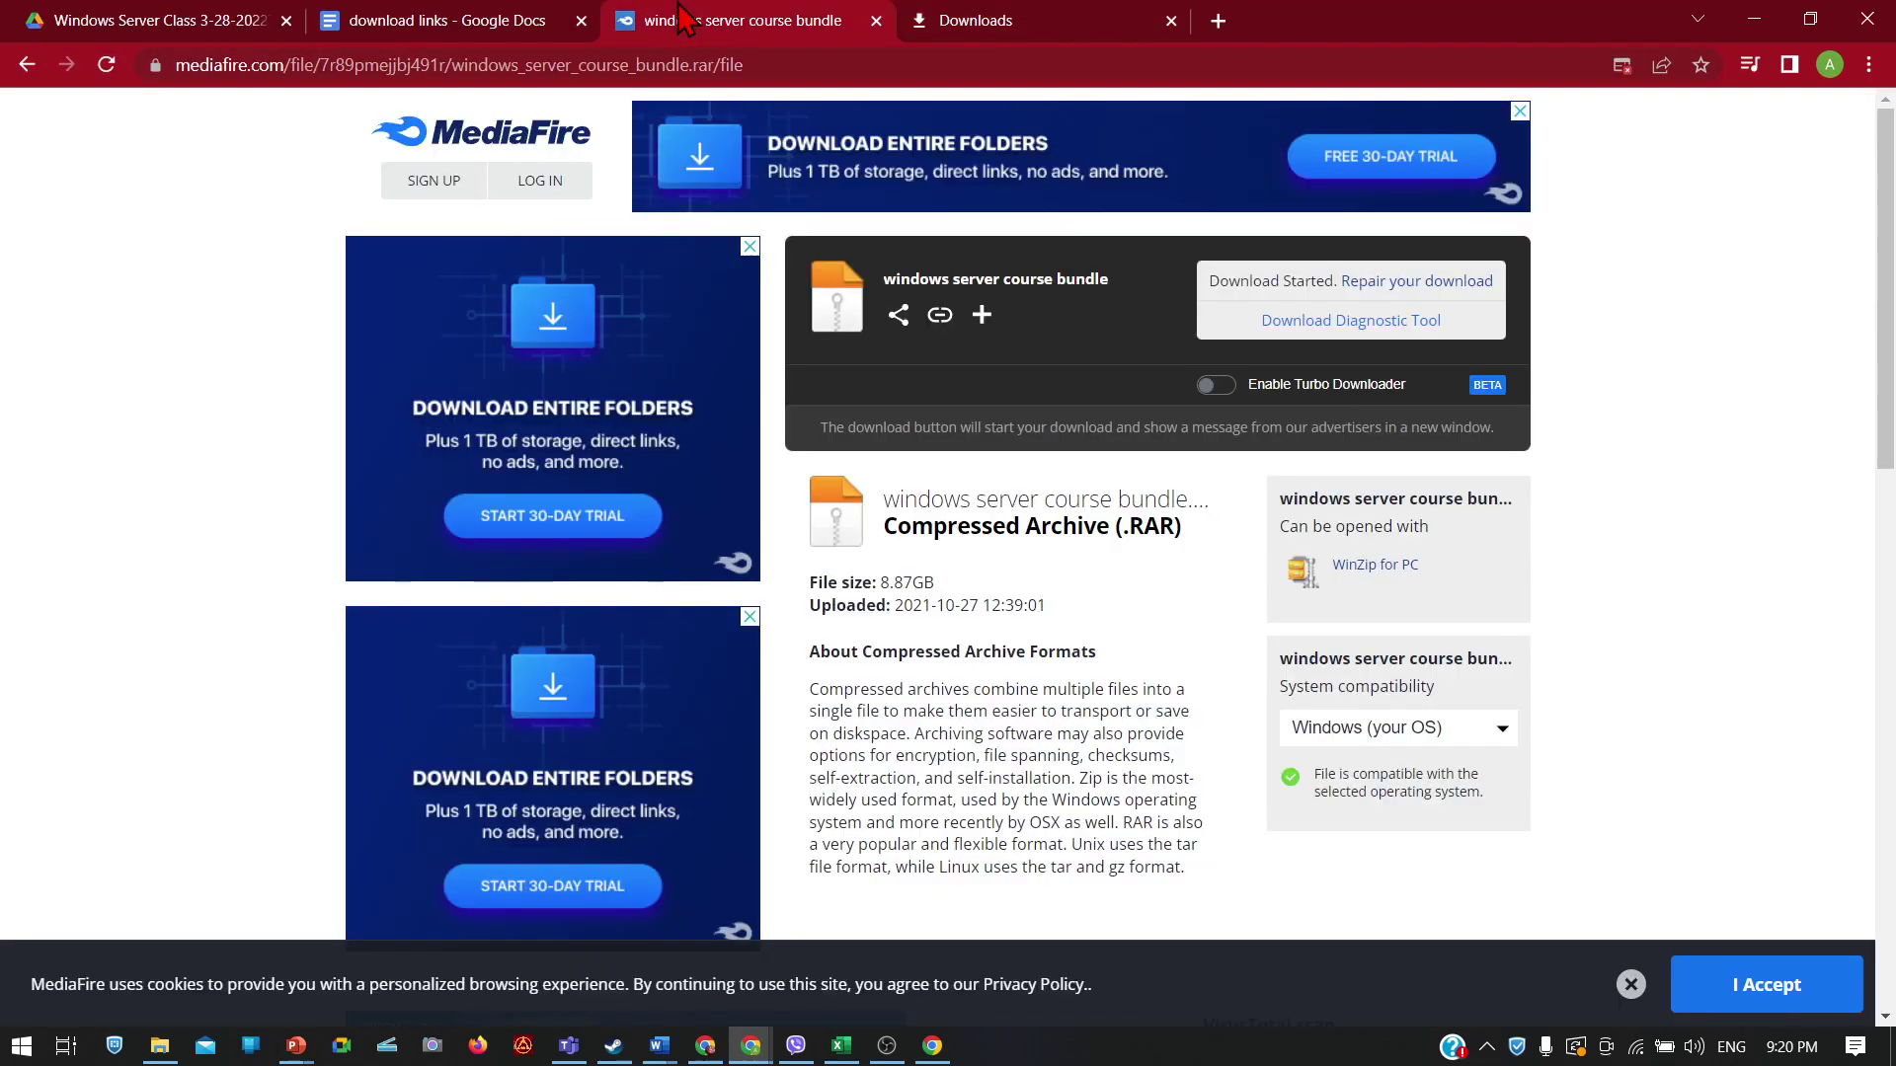
pyautogui.click(564, 19)
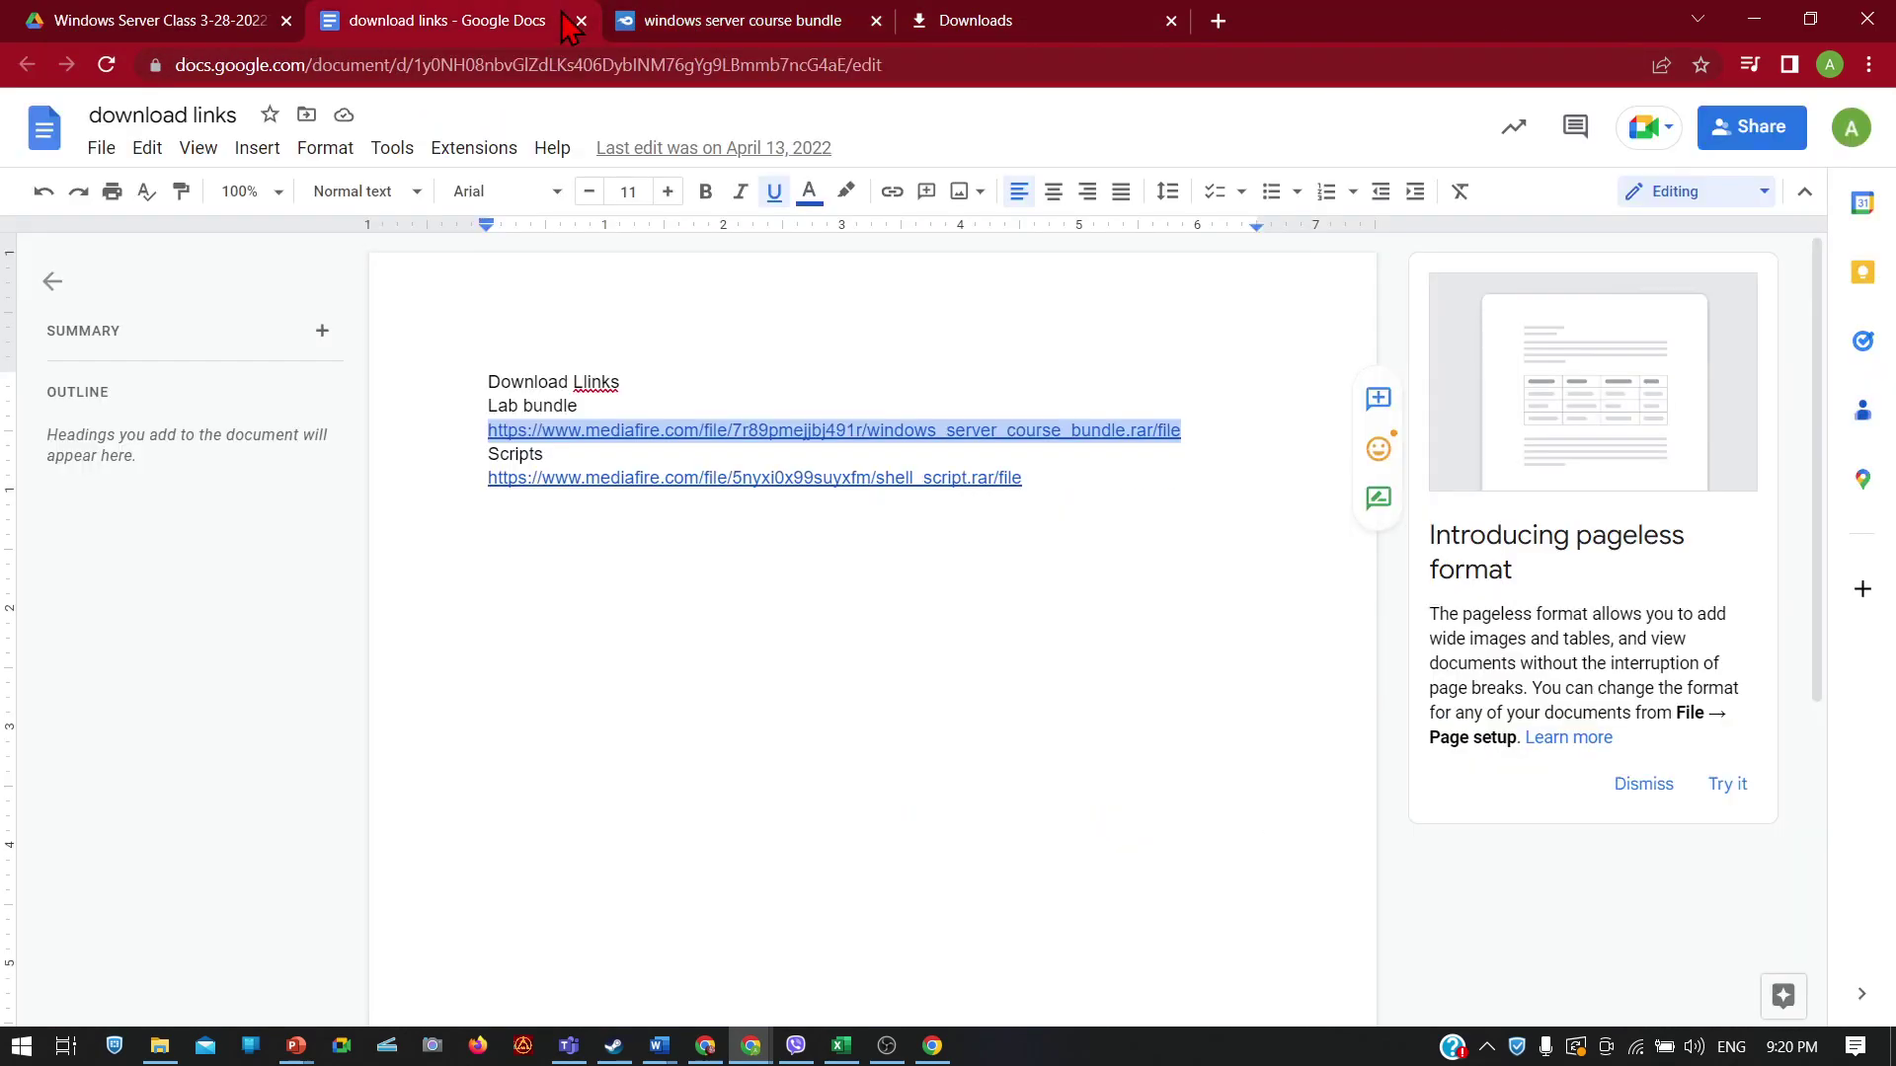
pyautogui.click(893, 668)
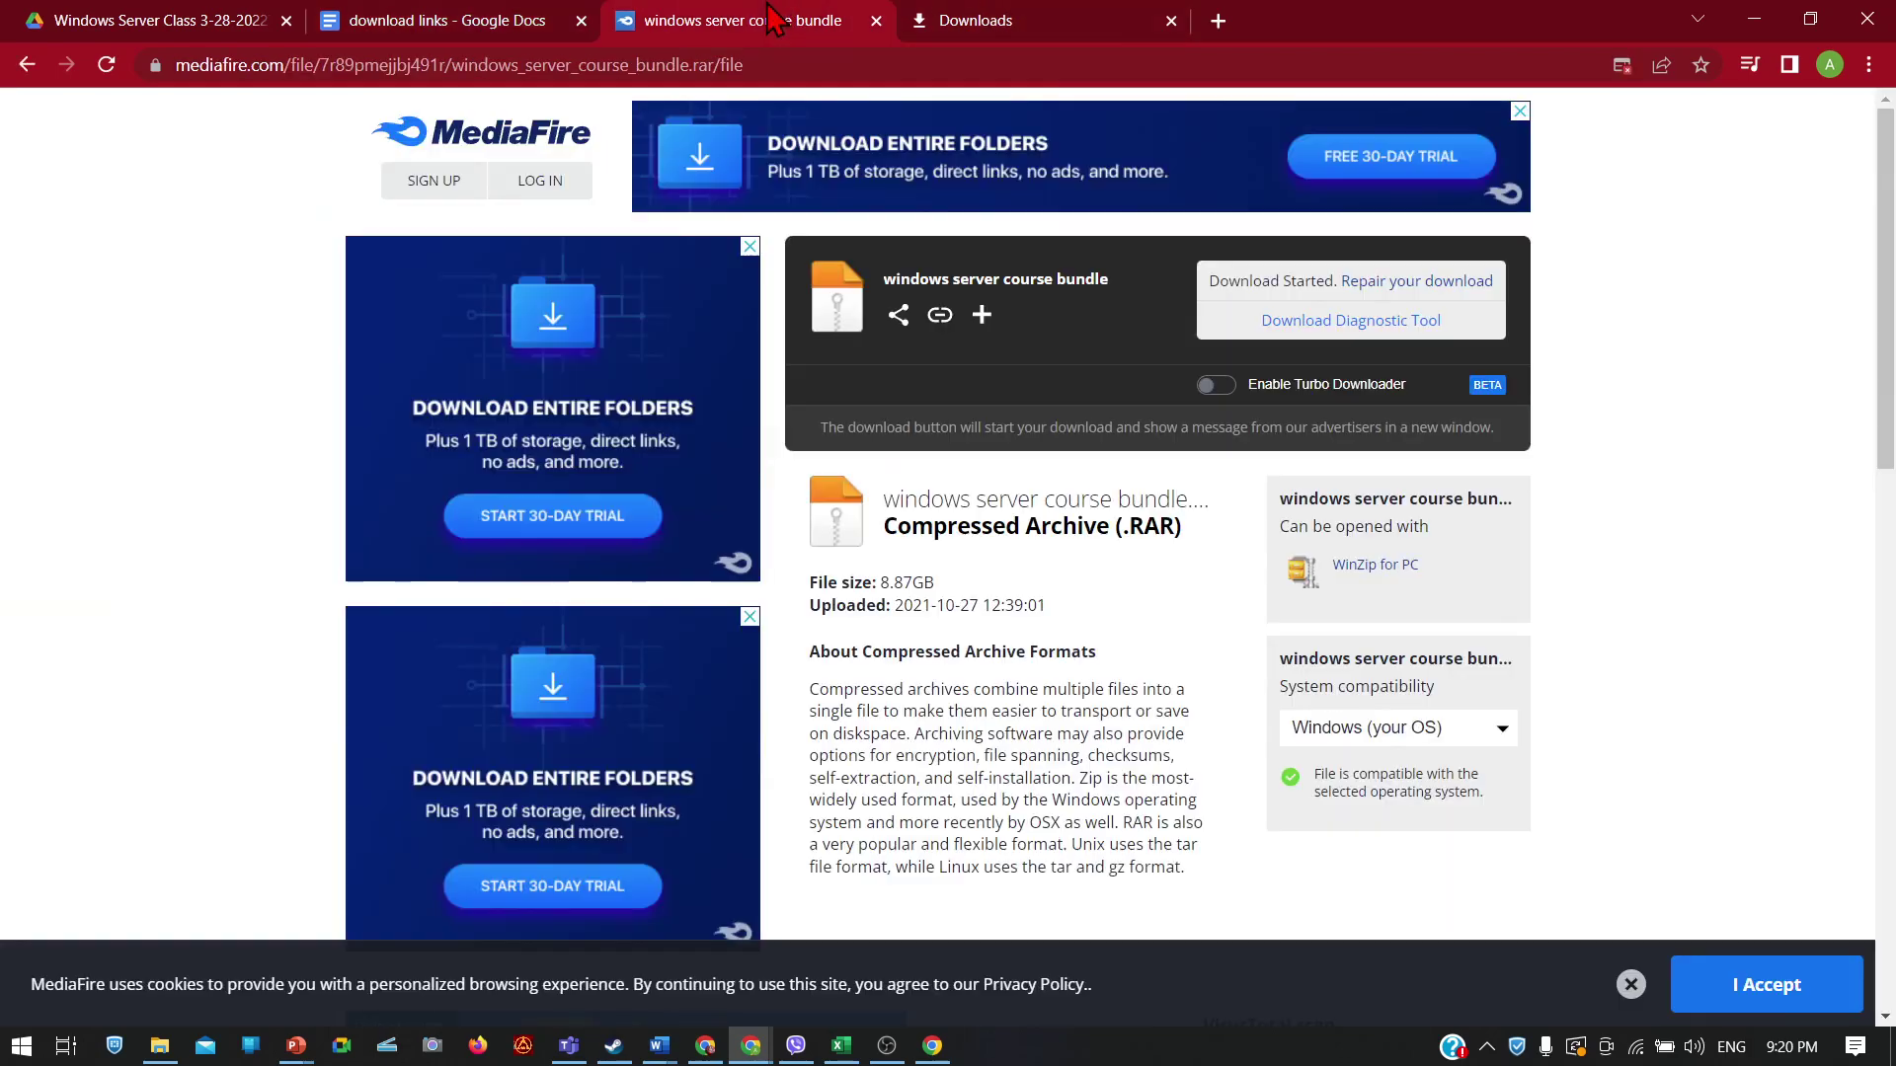
pyautogui.click(780, 20)
pyautogui.scroll(-4, 1145, 681)
pyautogui.scroll(3, 1135, 669)
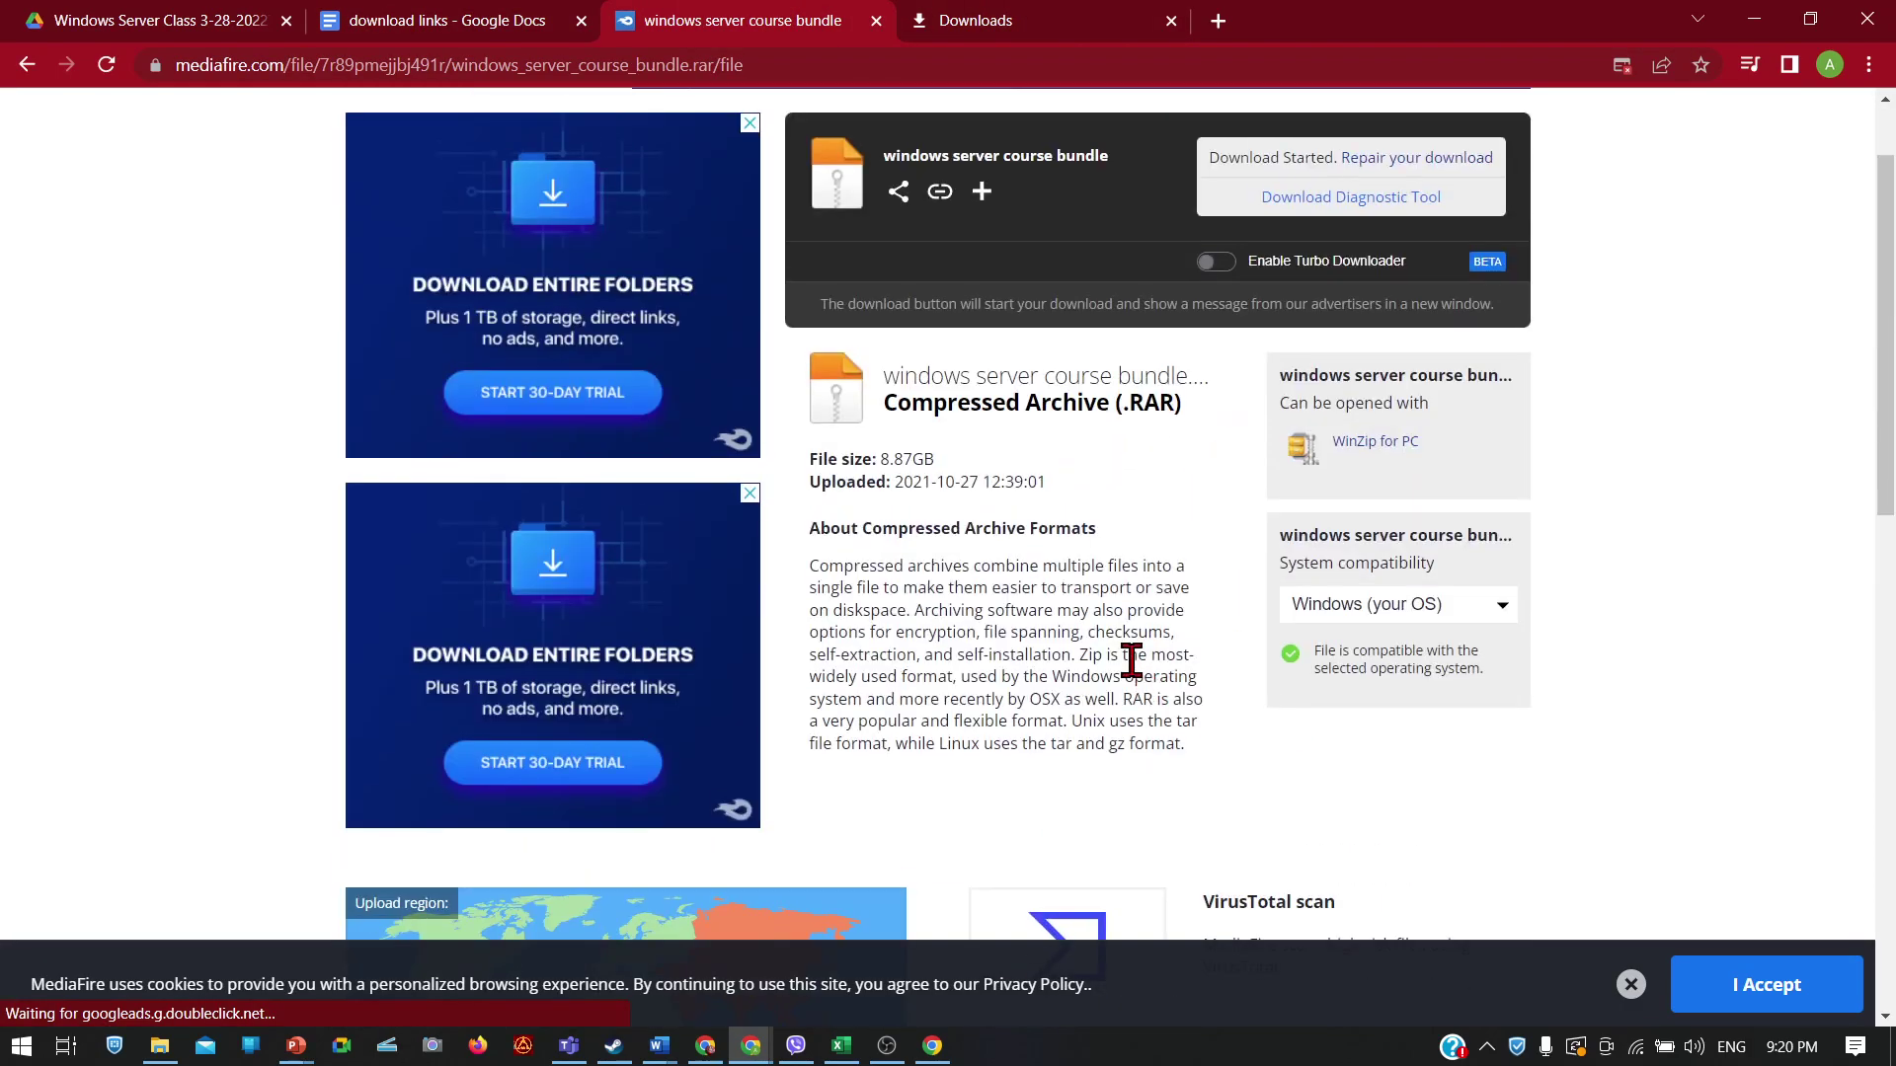
pyautogui.click(972, 20)
pyautogui.click(747, 20)
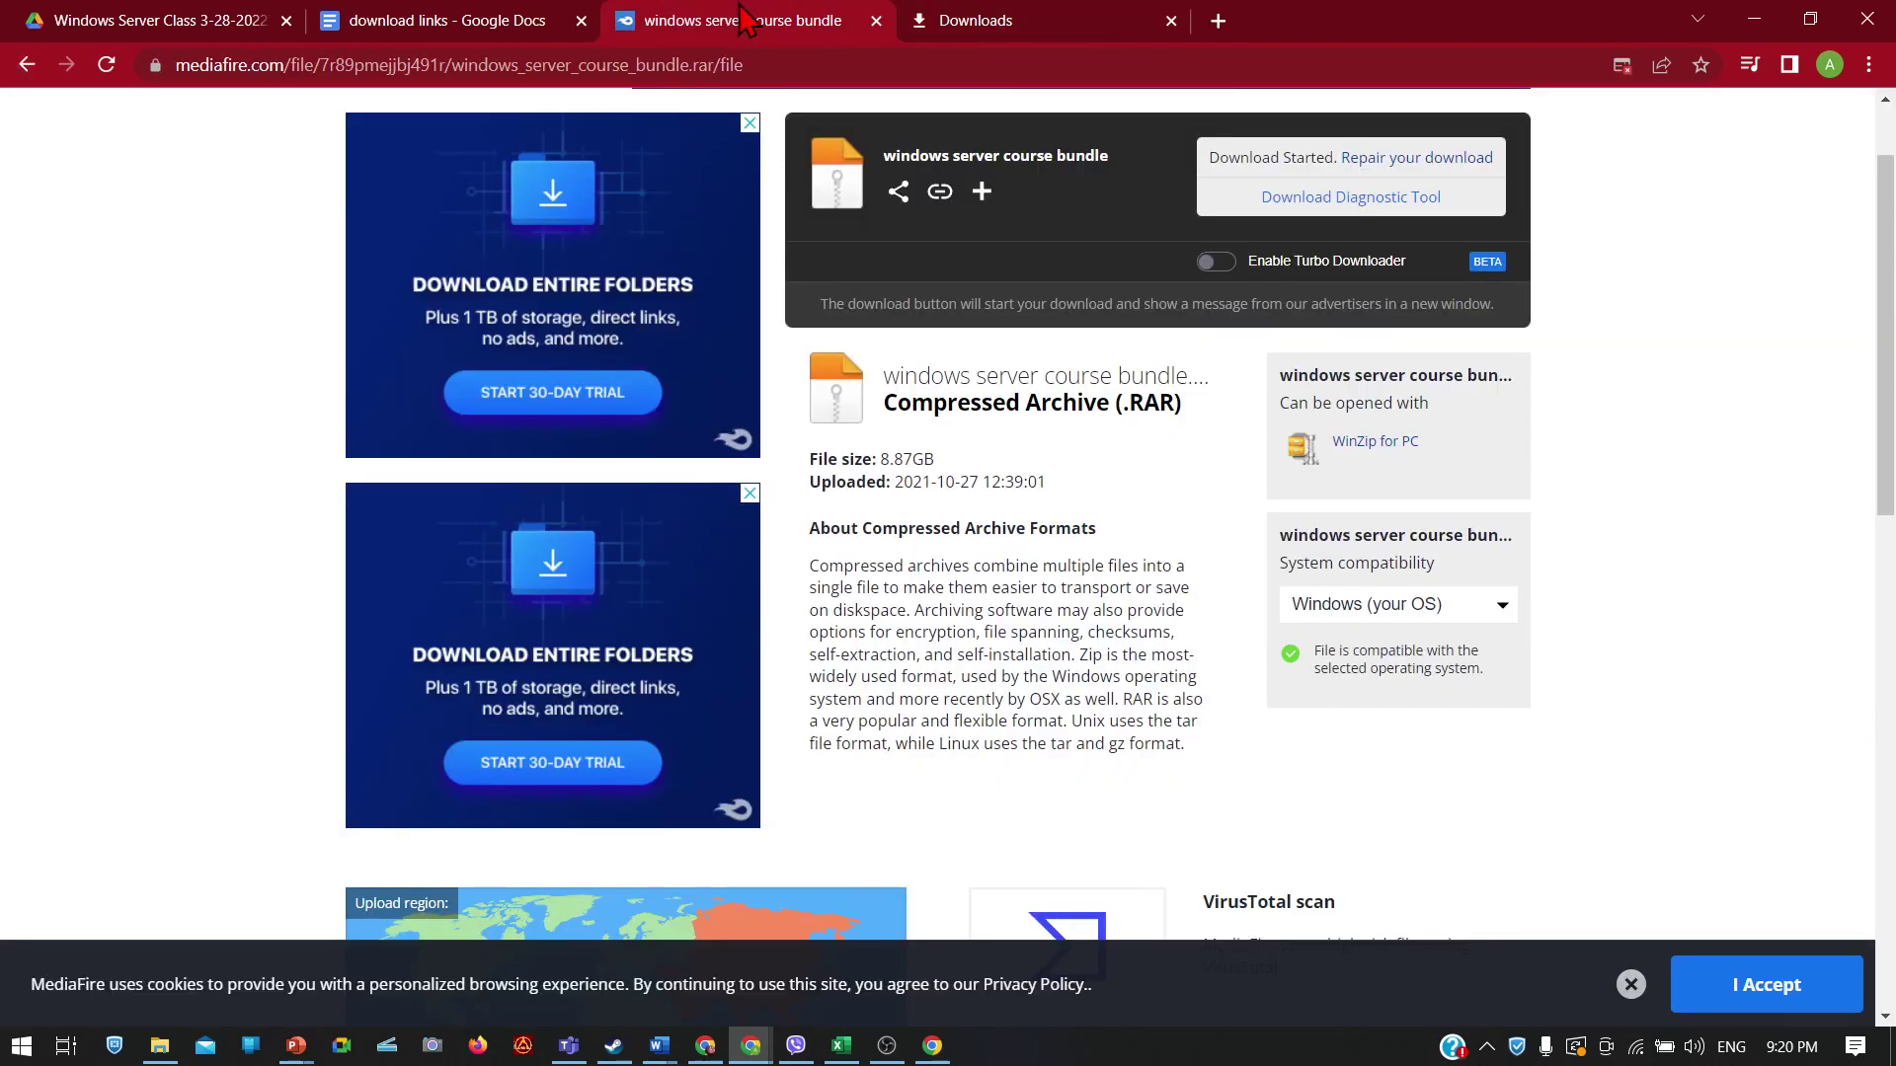
pyautogui.click(973, 20)
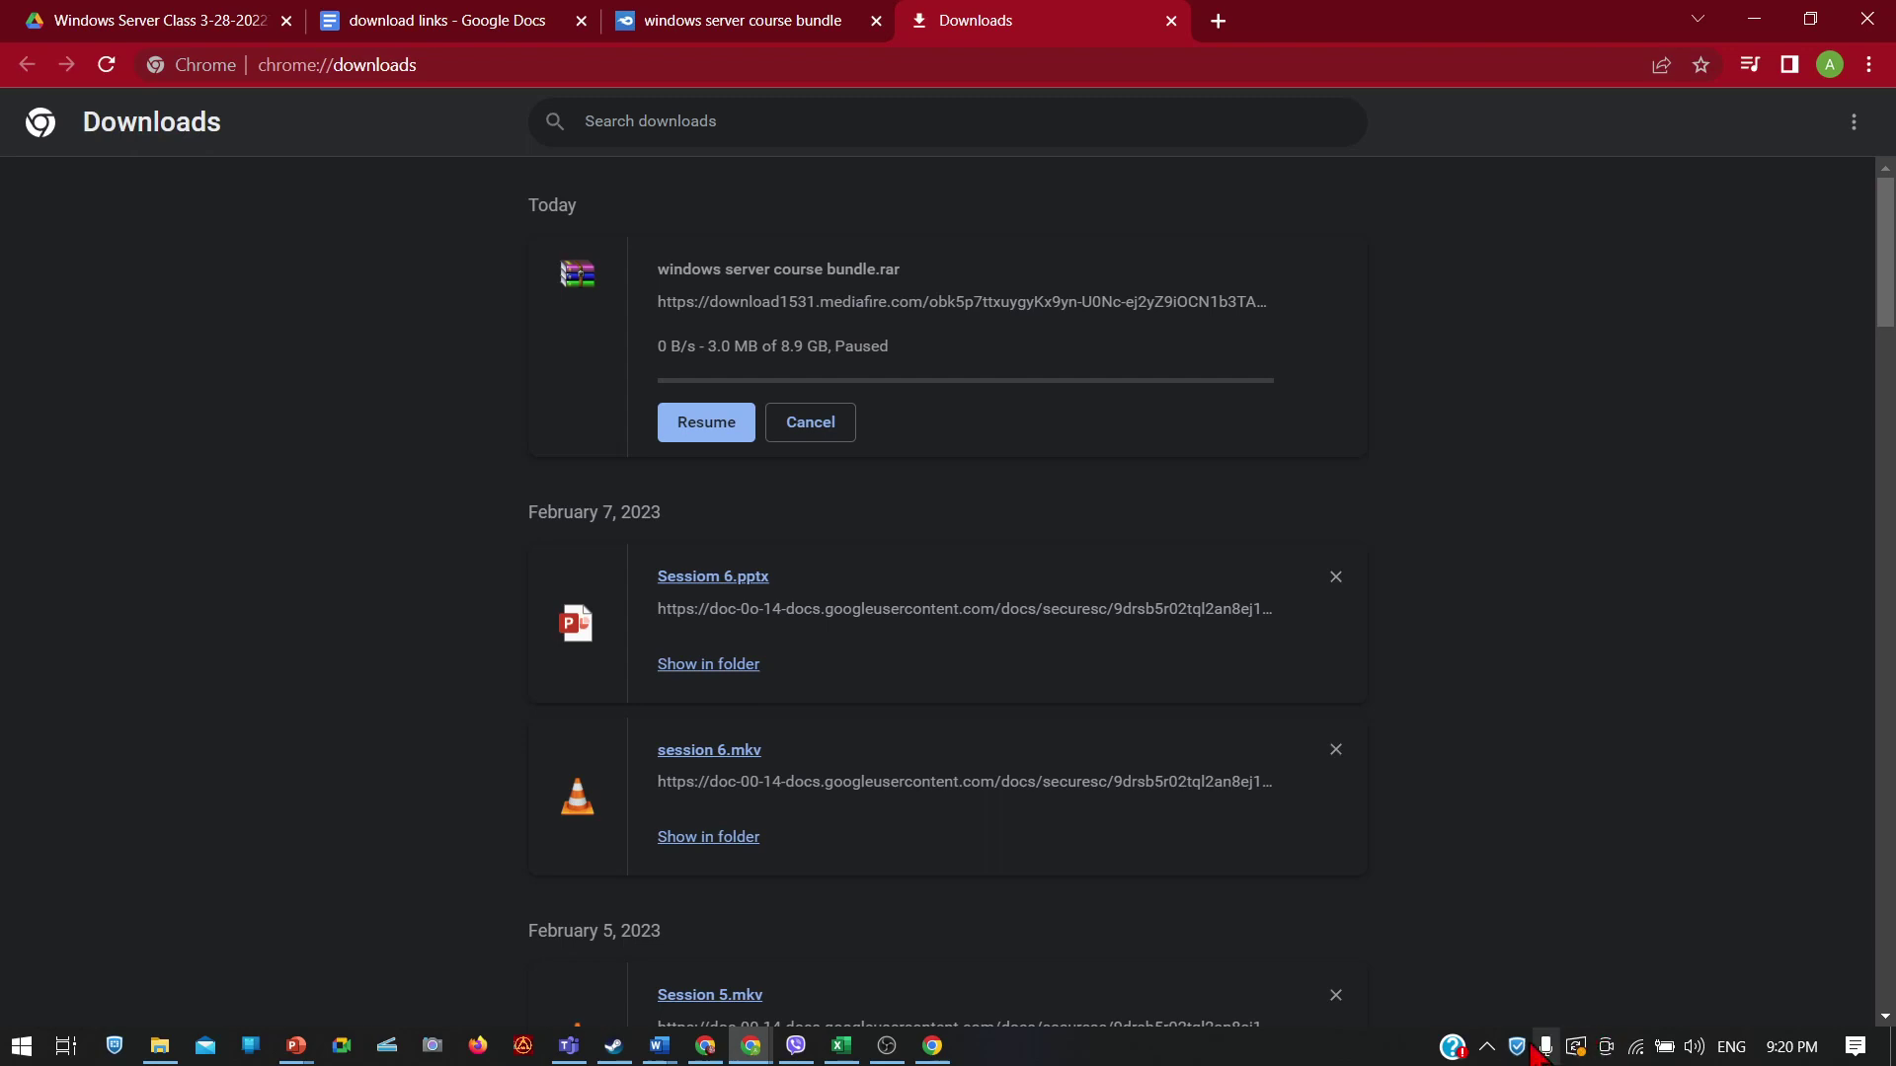
# Step: Reopen Free Download Manager, pause the windows server course bundle.rar download, and close the window
pyautogui.click(1488, 1053)
pyautogui.click(1561, 854)
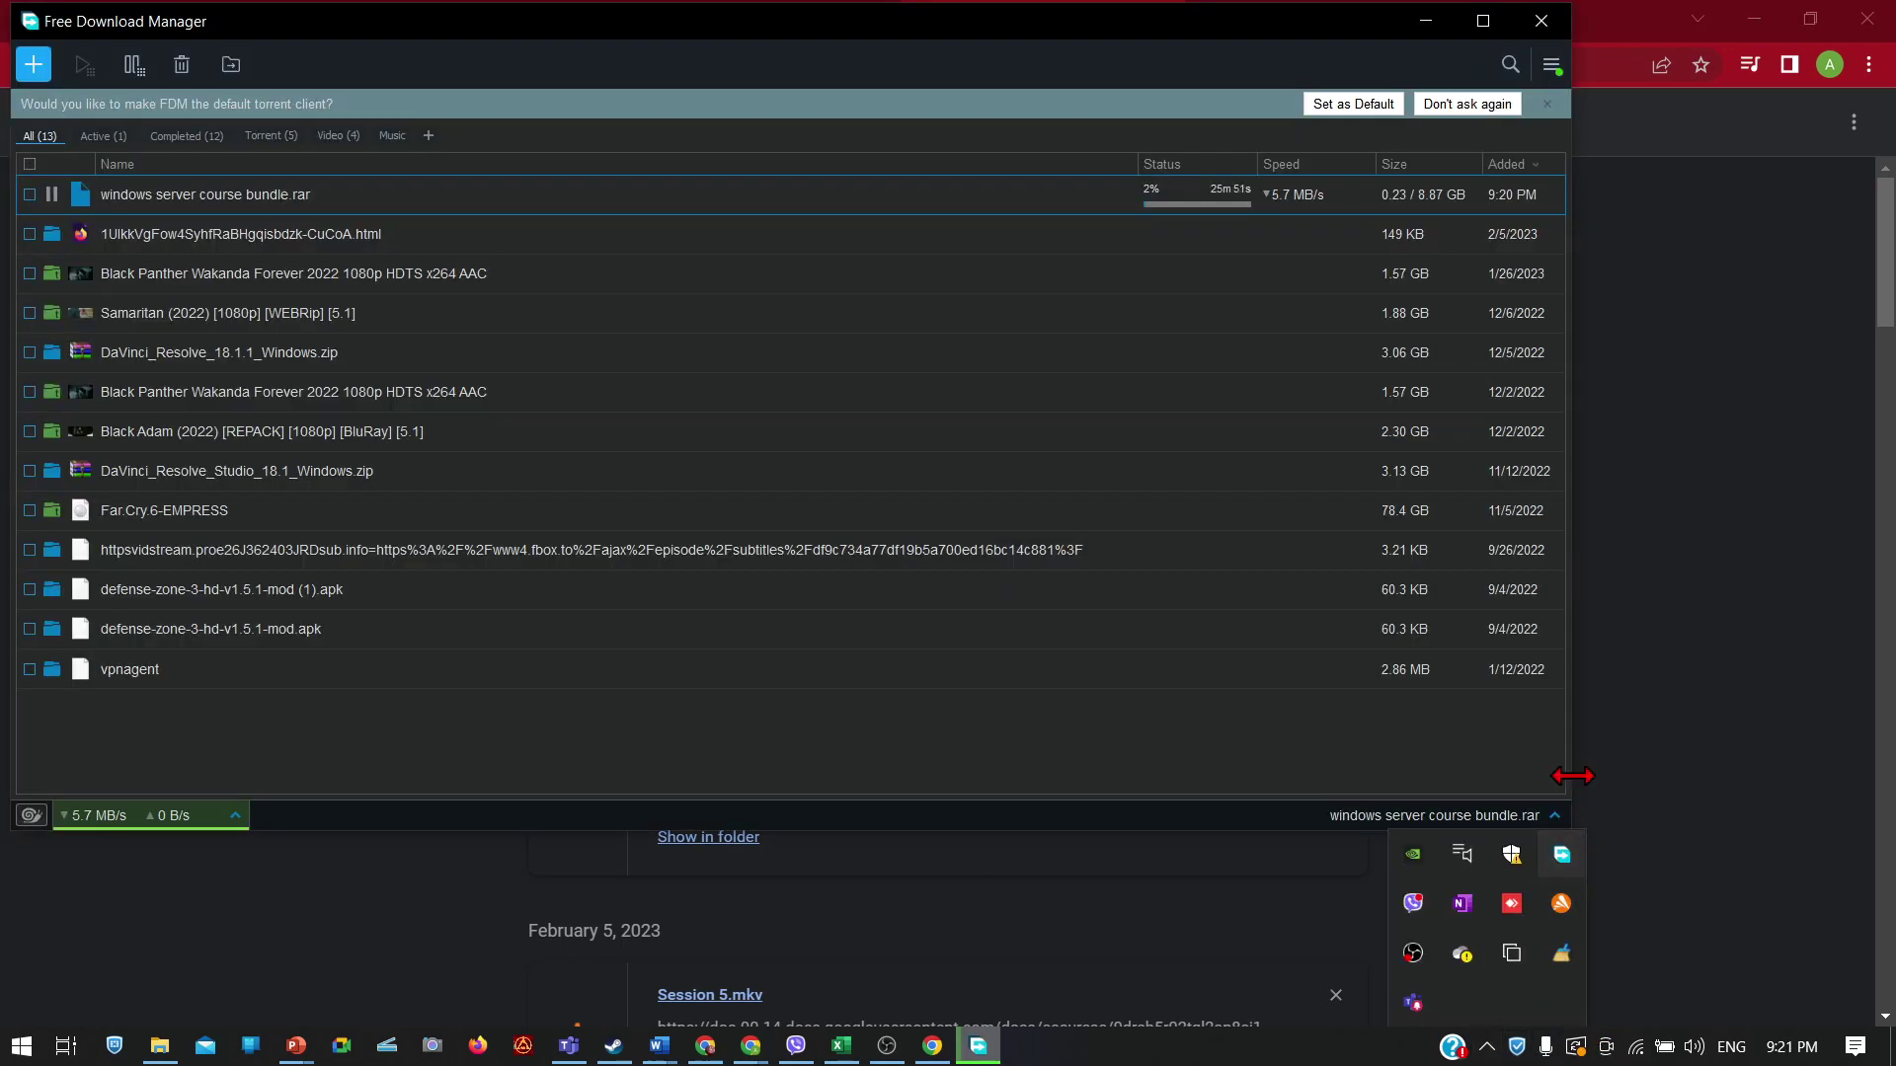
pyautogui.click(52, 196)
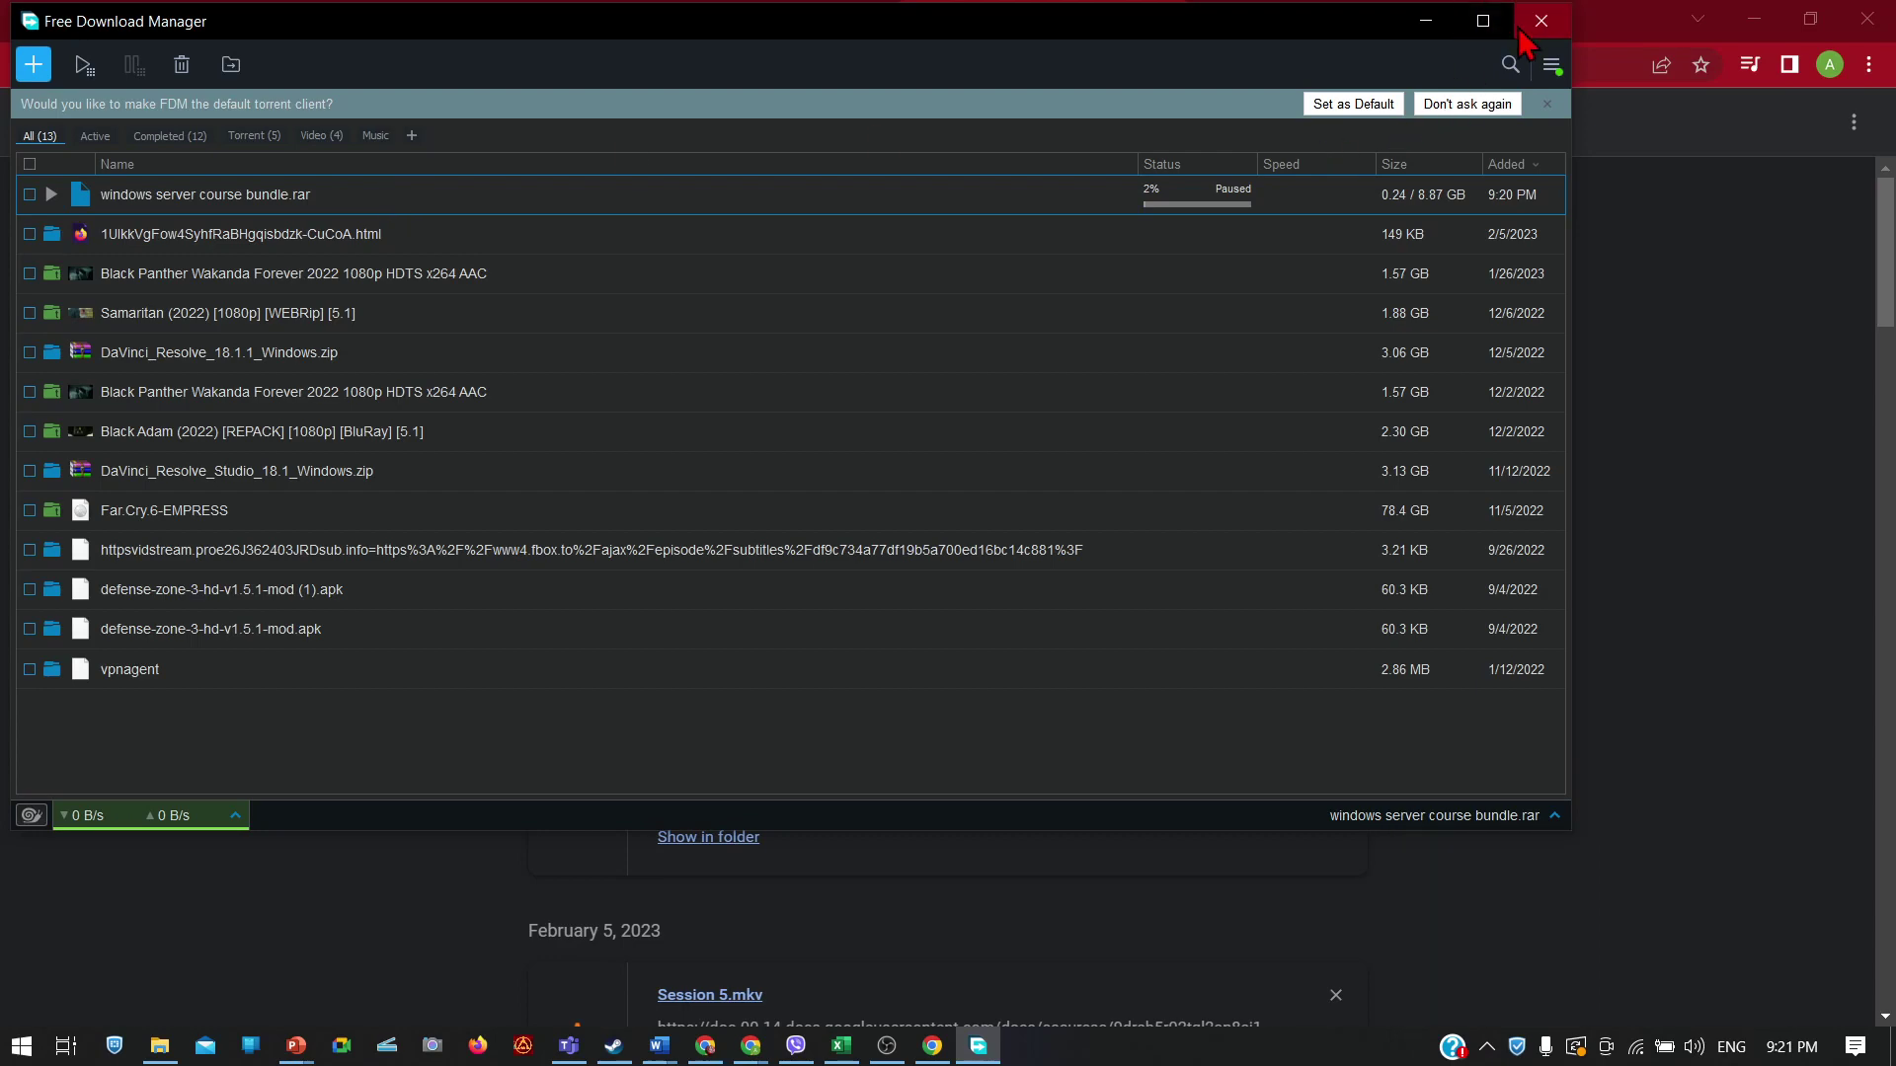
pyautogui.click(1540, 20)
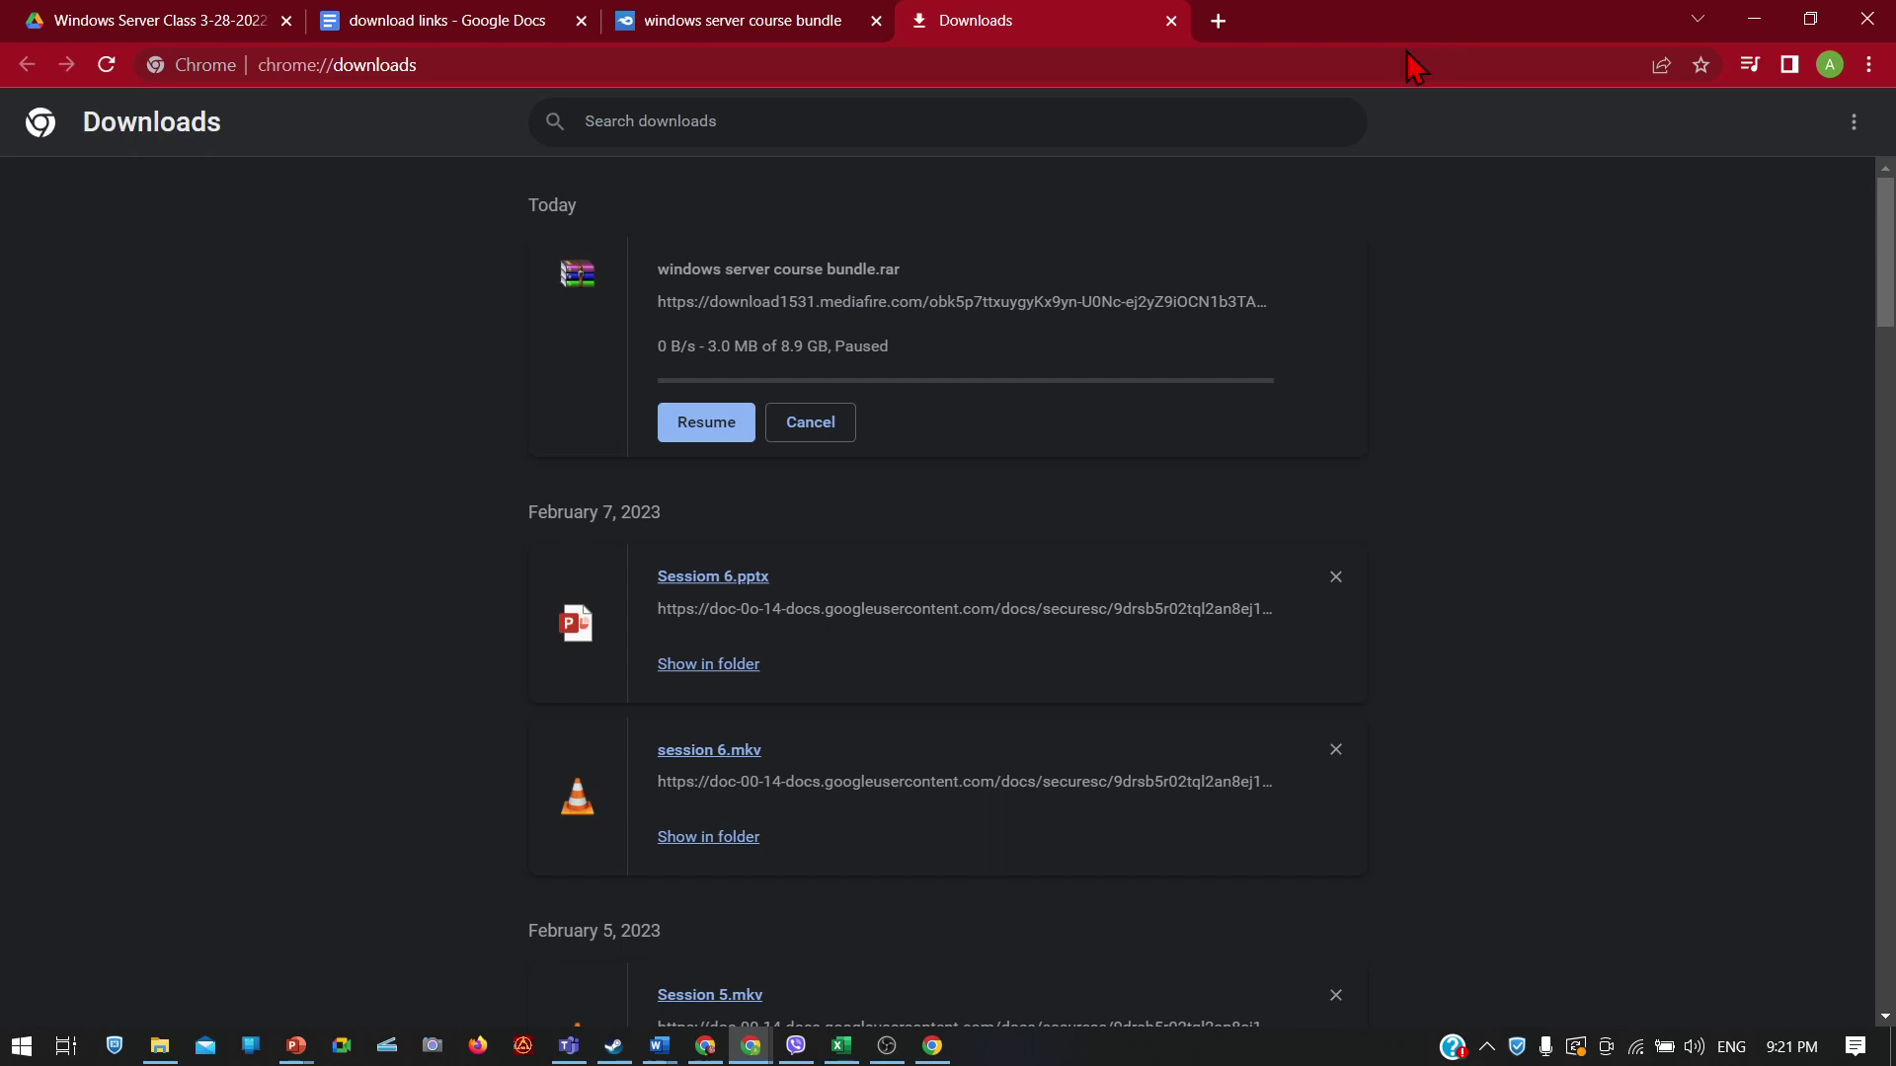
# Step: Open a blank browser tab, revisit the MediaFire page and download links document, and return to the blank tab's address field
pyautogui.click(1217, 22)
pyautogui.click(1195, 61)
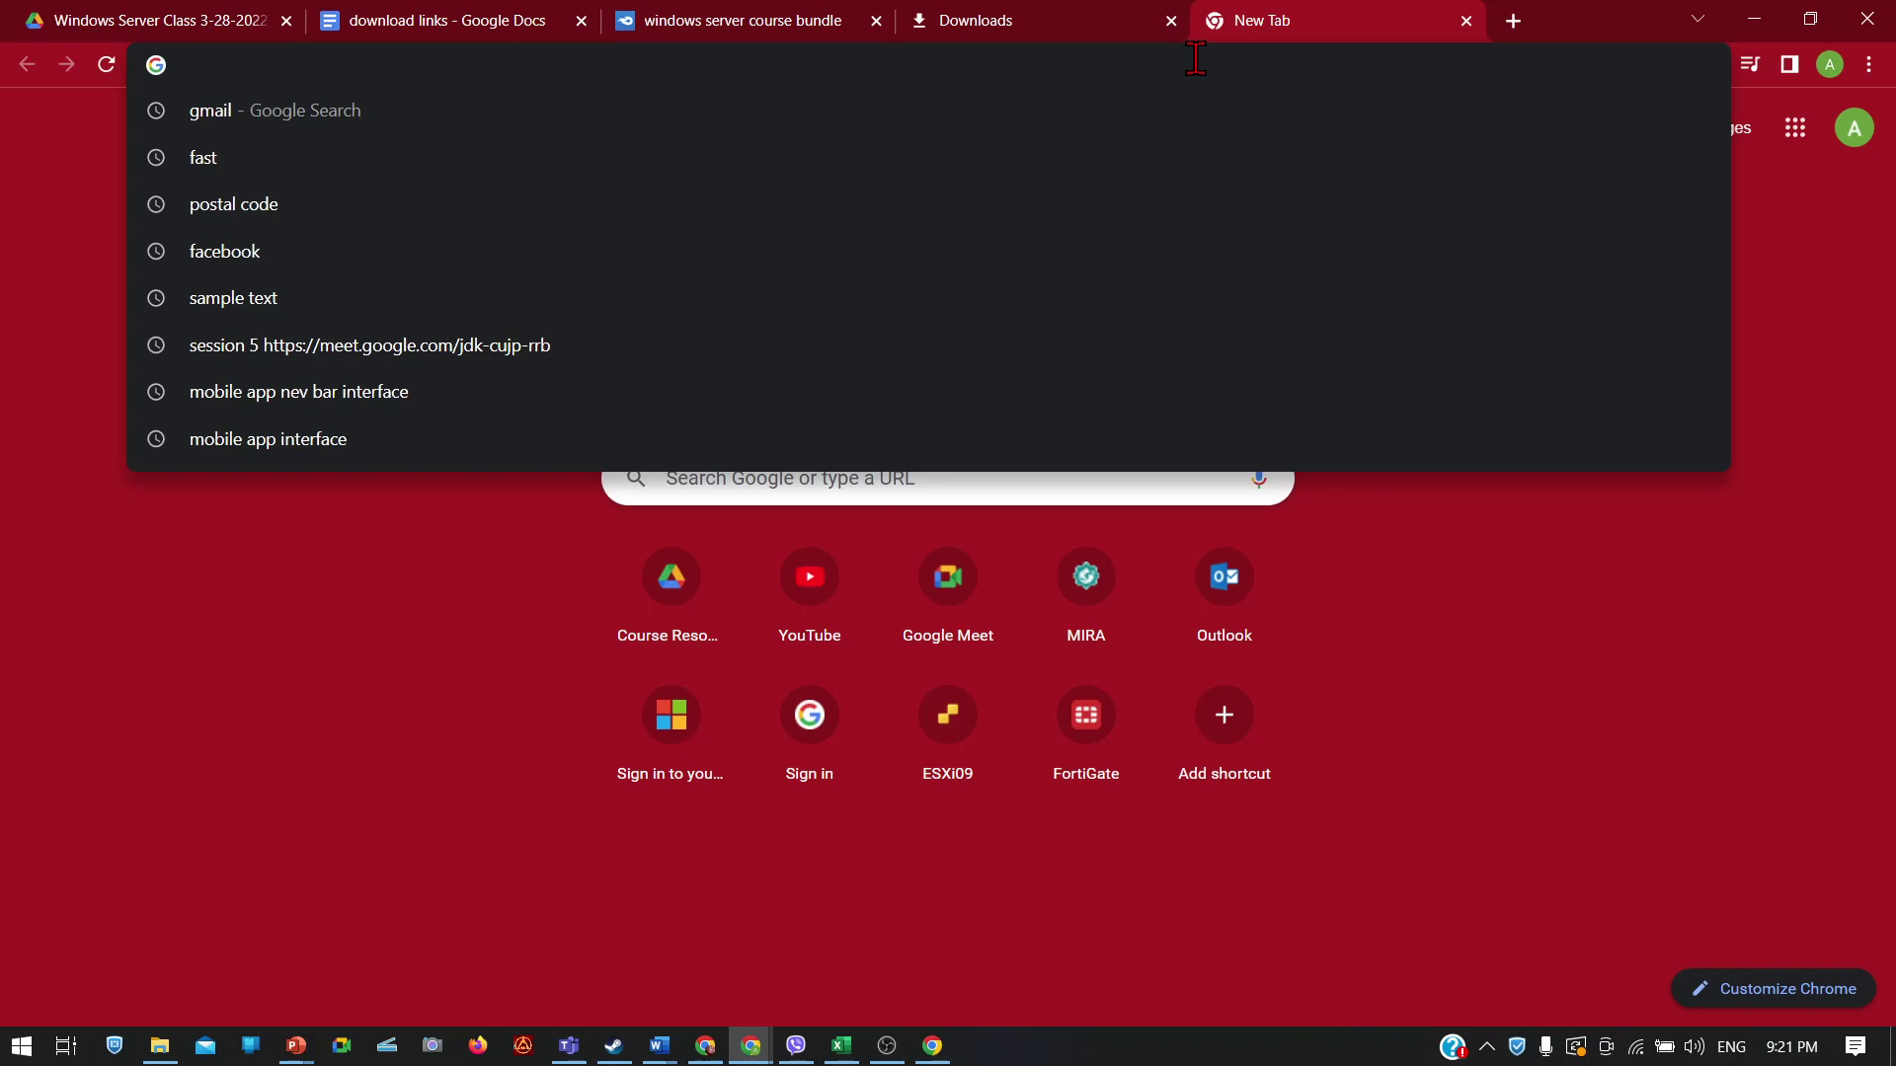
pyautogui.click(1150, 21)
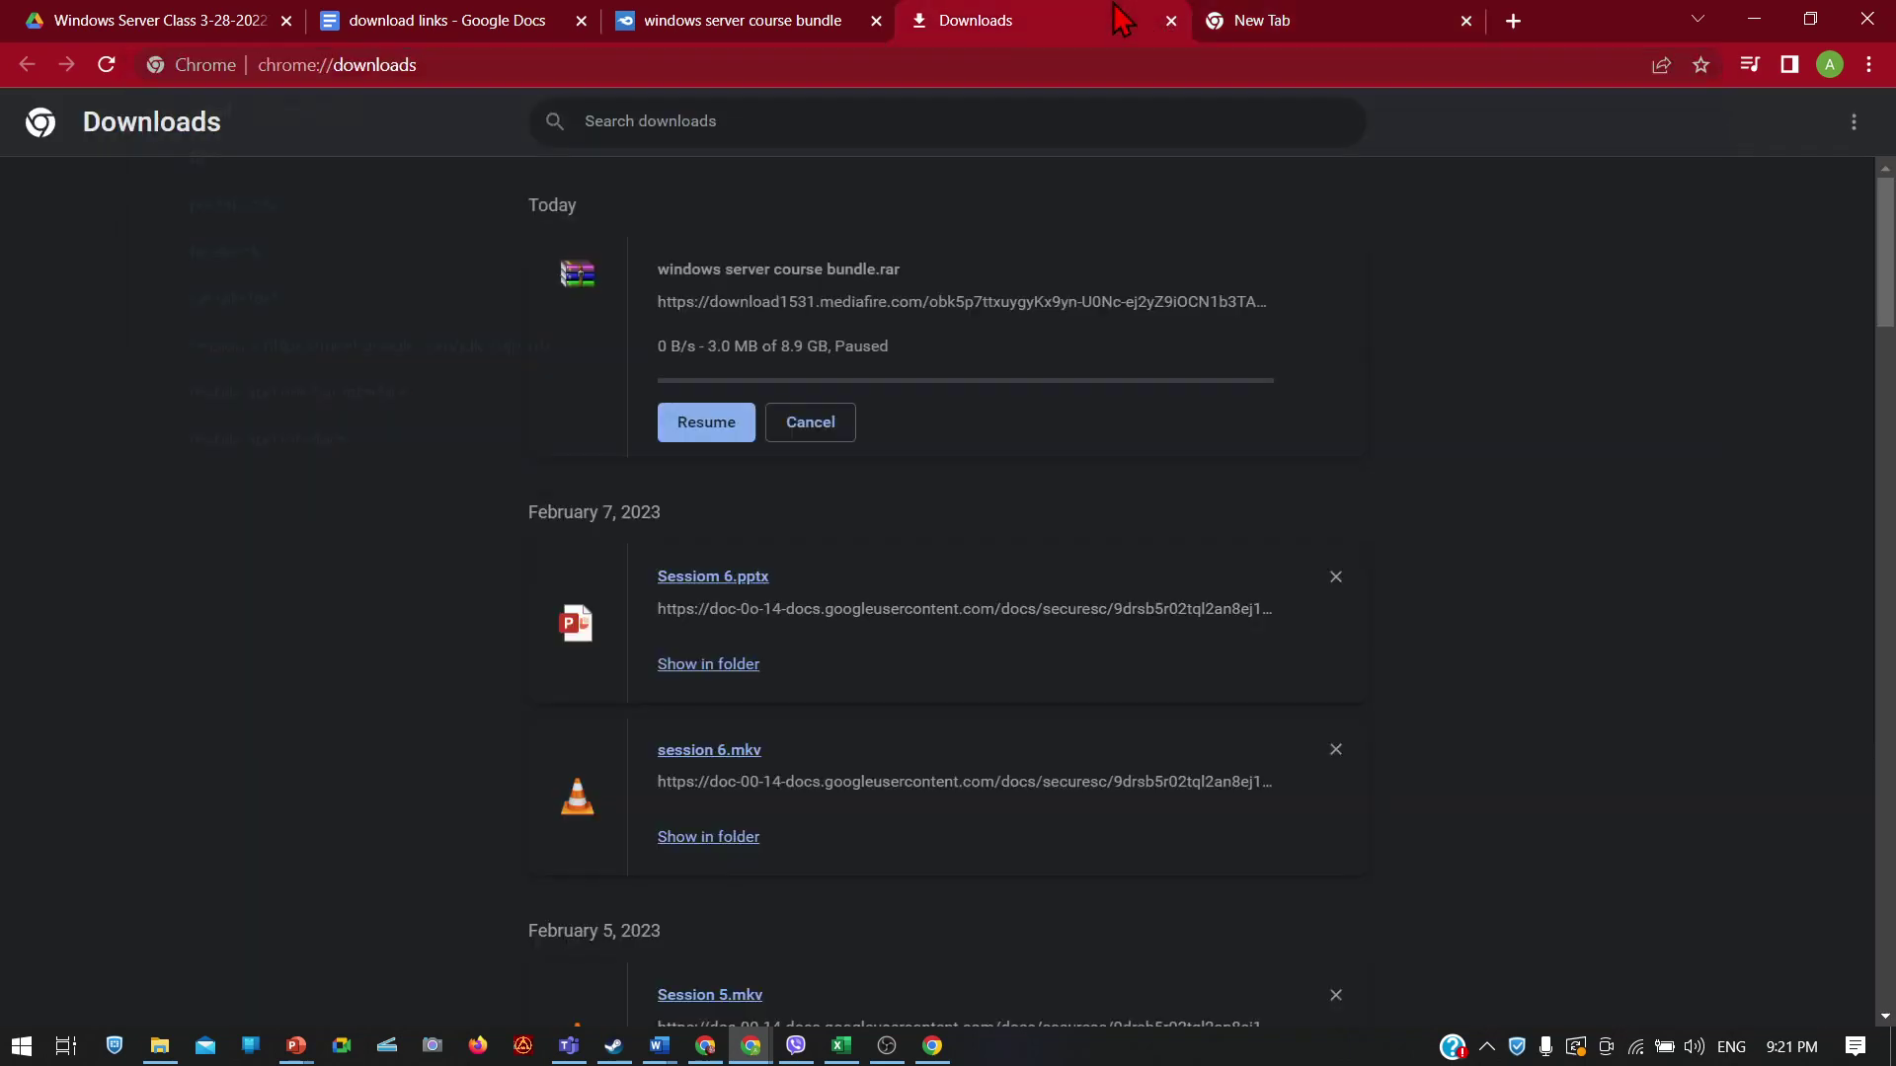
pyautogui.click(1274, 21)
pyautogui.click(1276, 61)
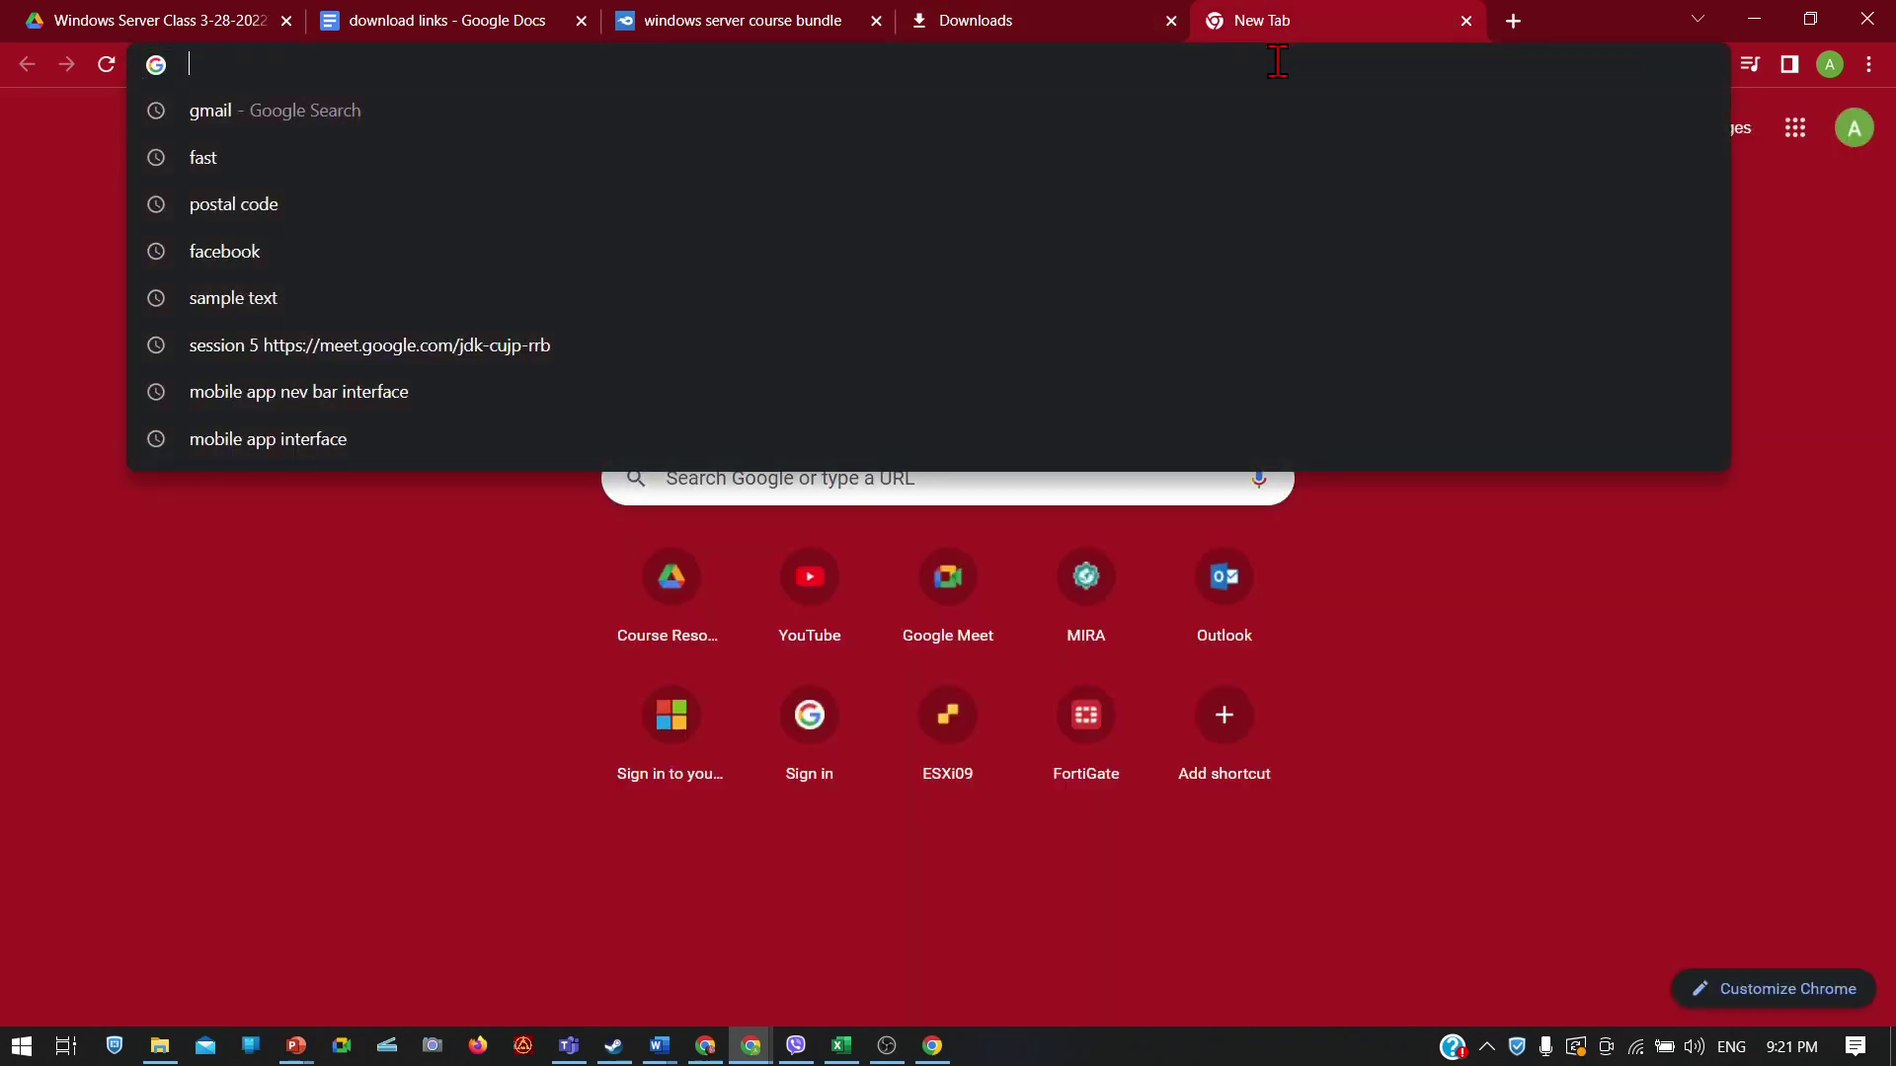
pyautogui.click(839, 22)
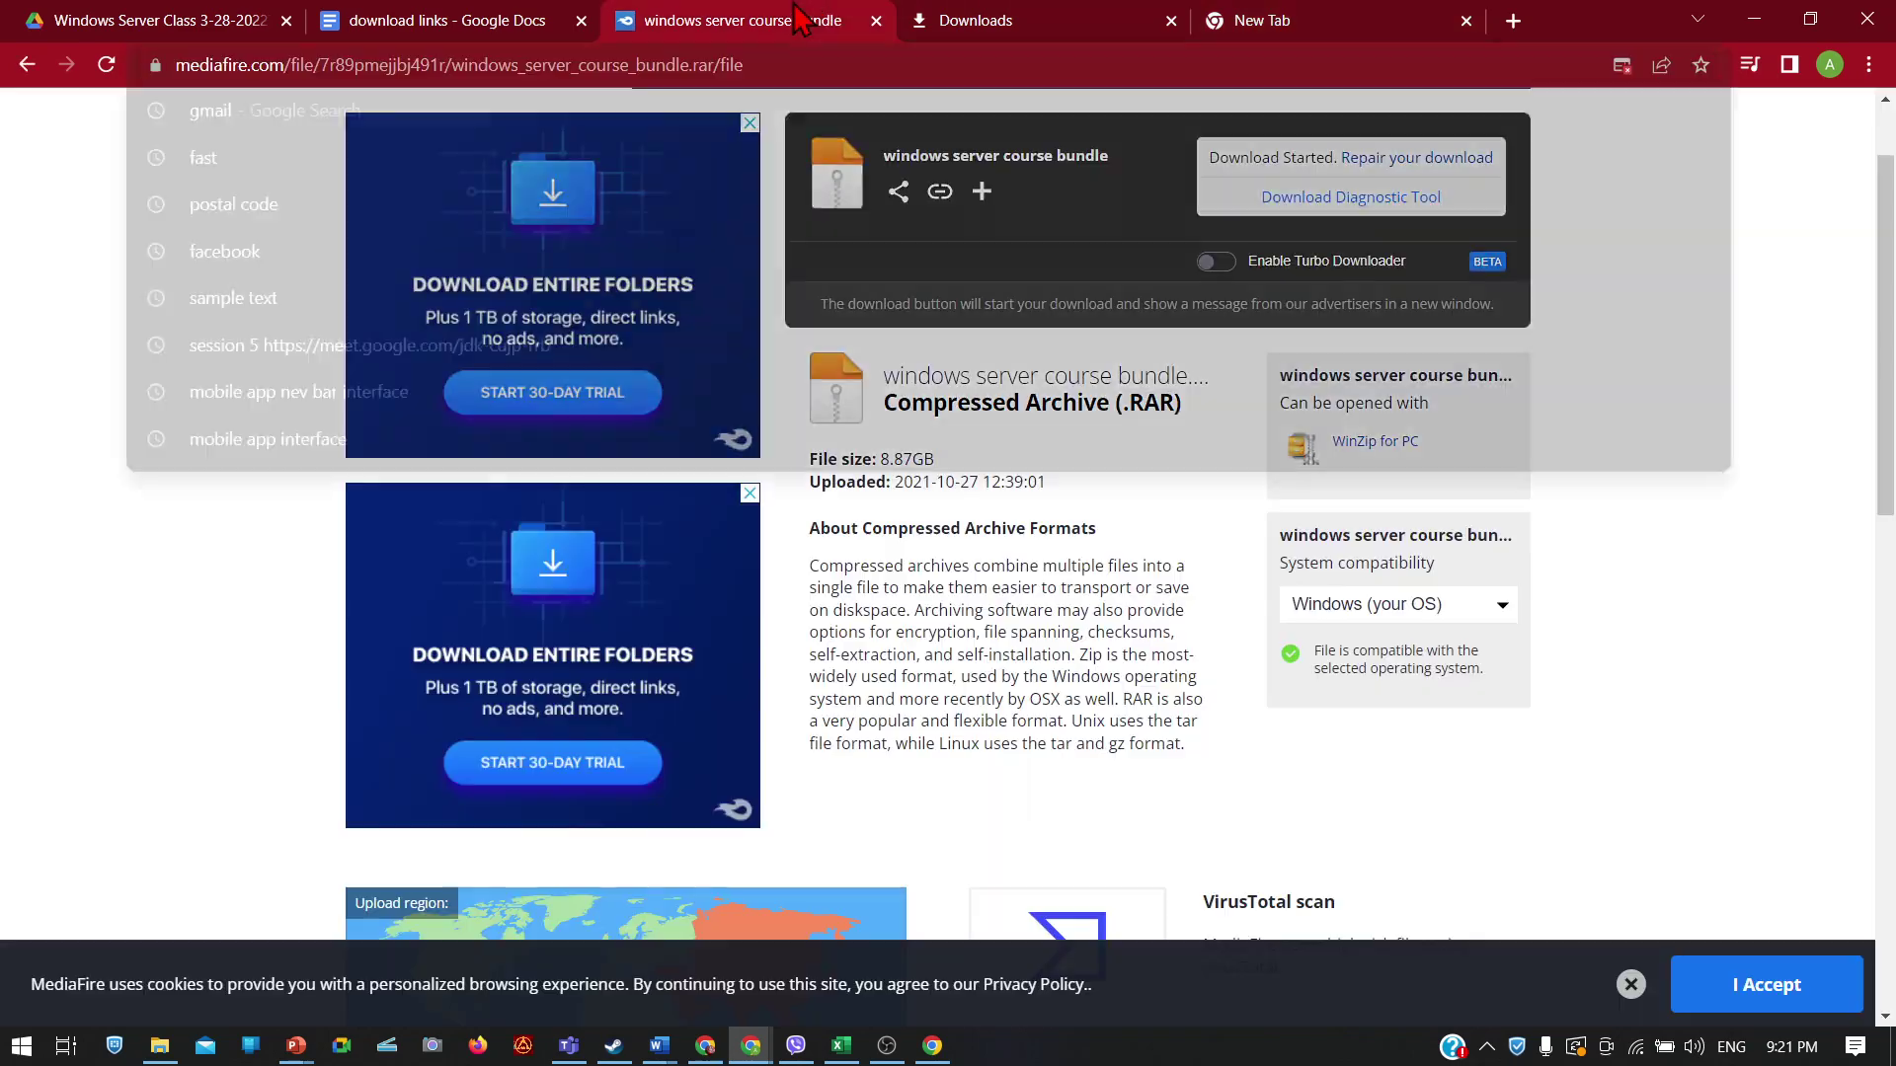
pyautogui.click(474, 20)
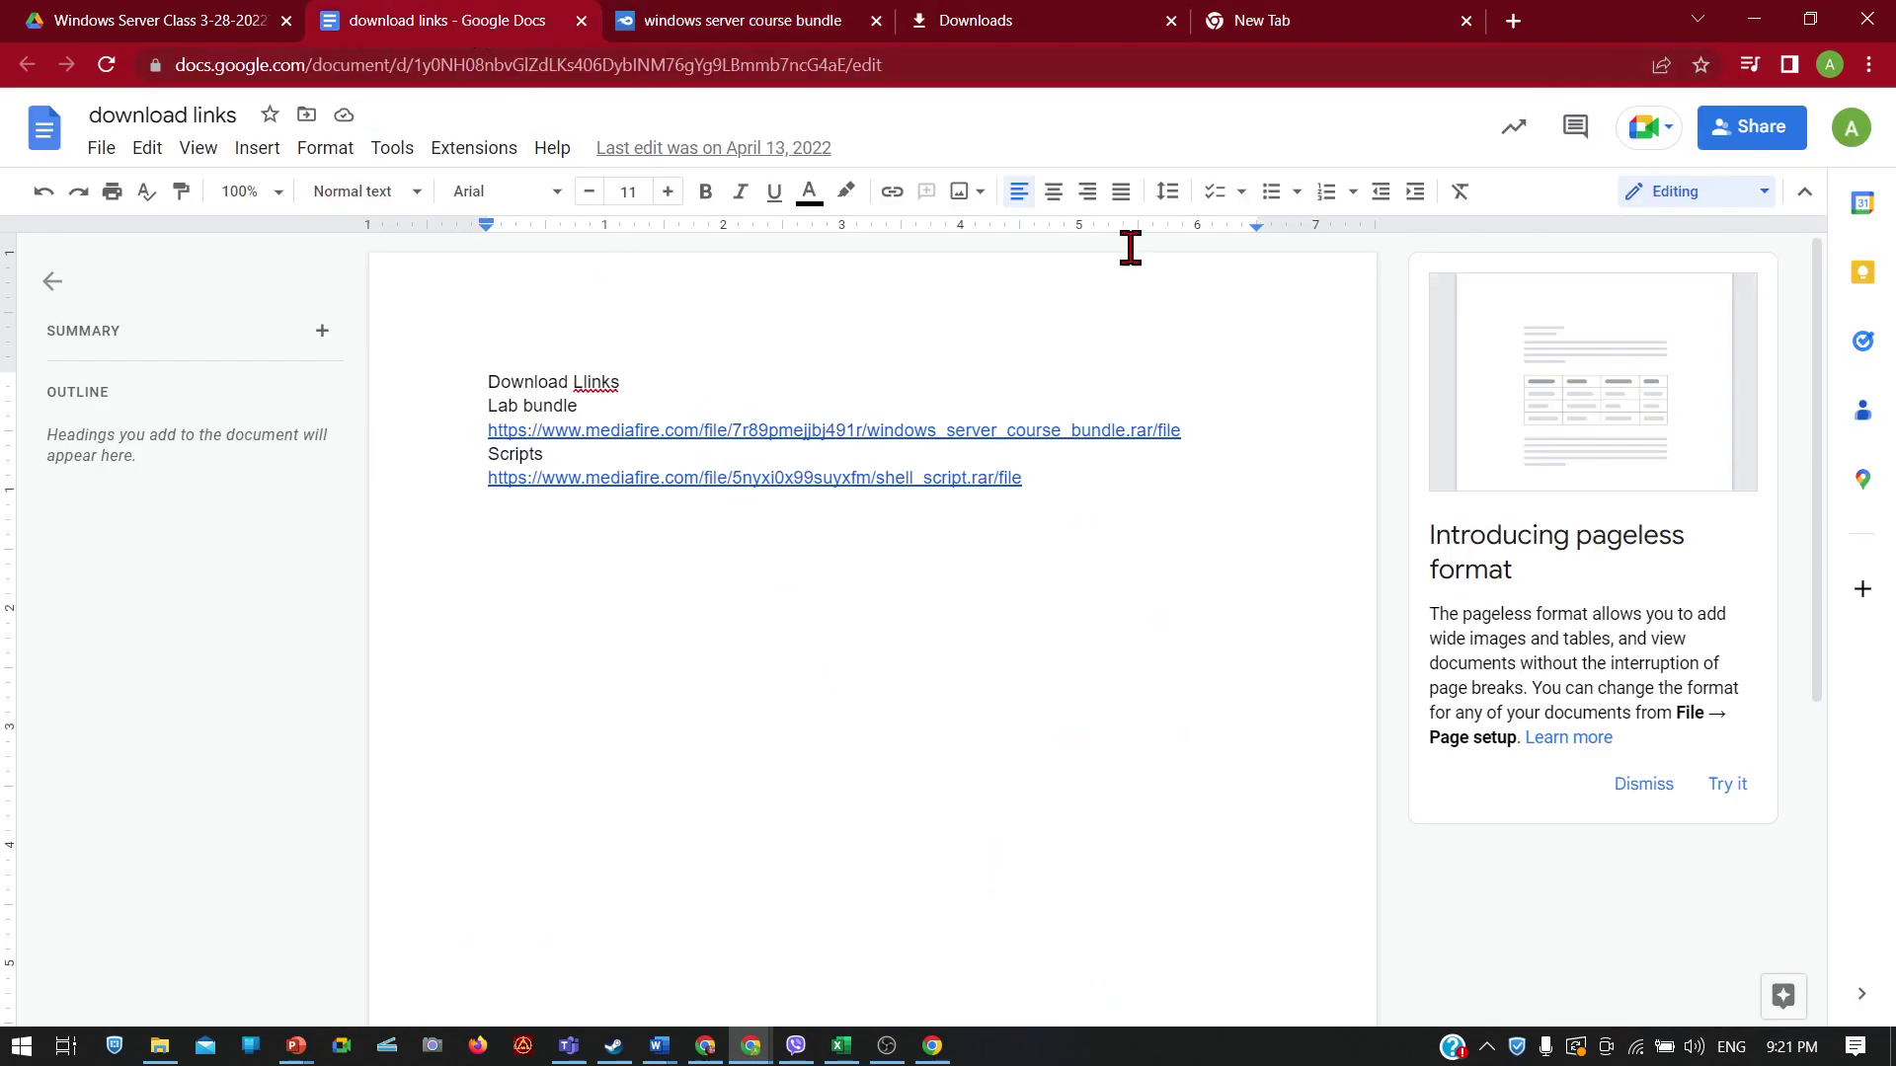
pyautogui.click(1270, 24)
pyautogui.click(1276, 63)
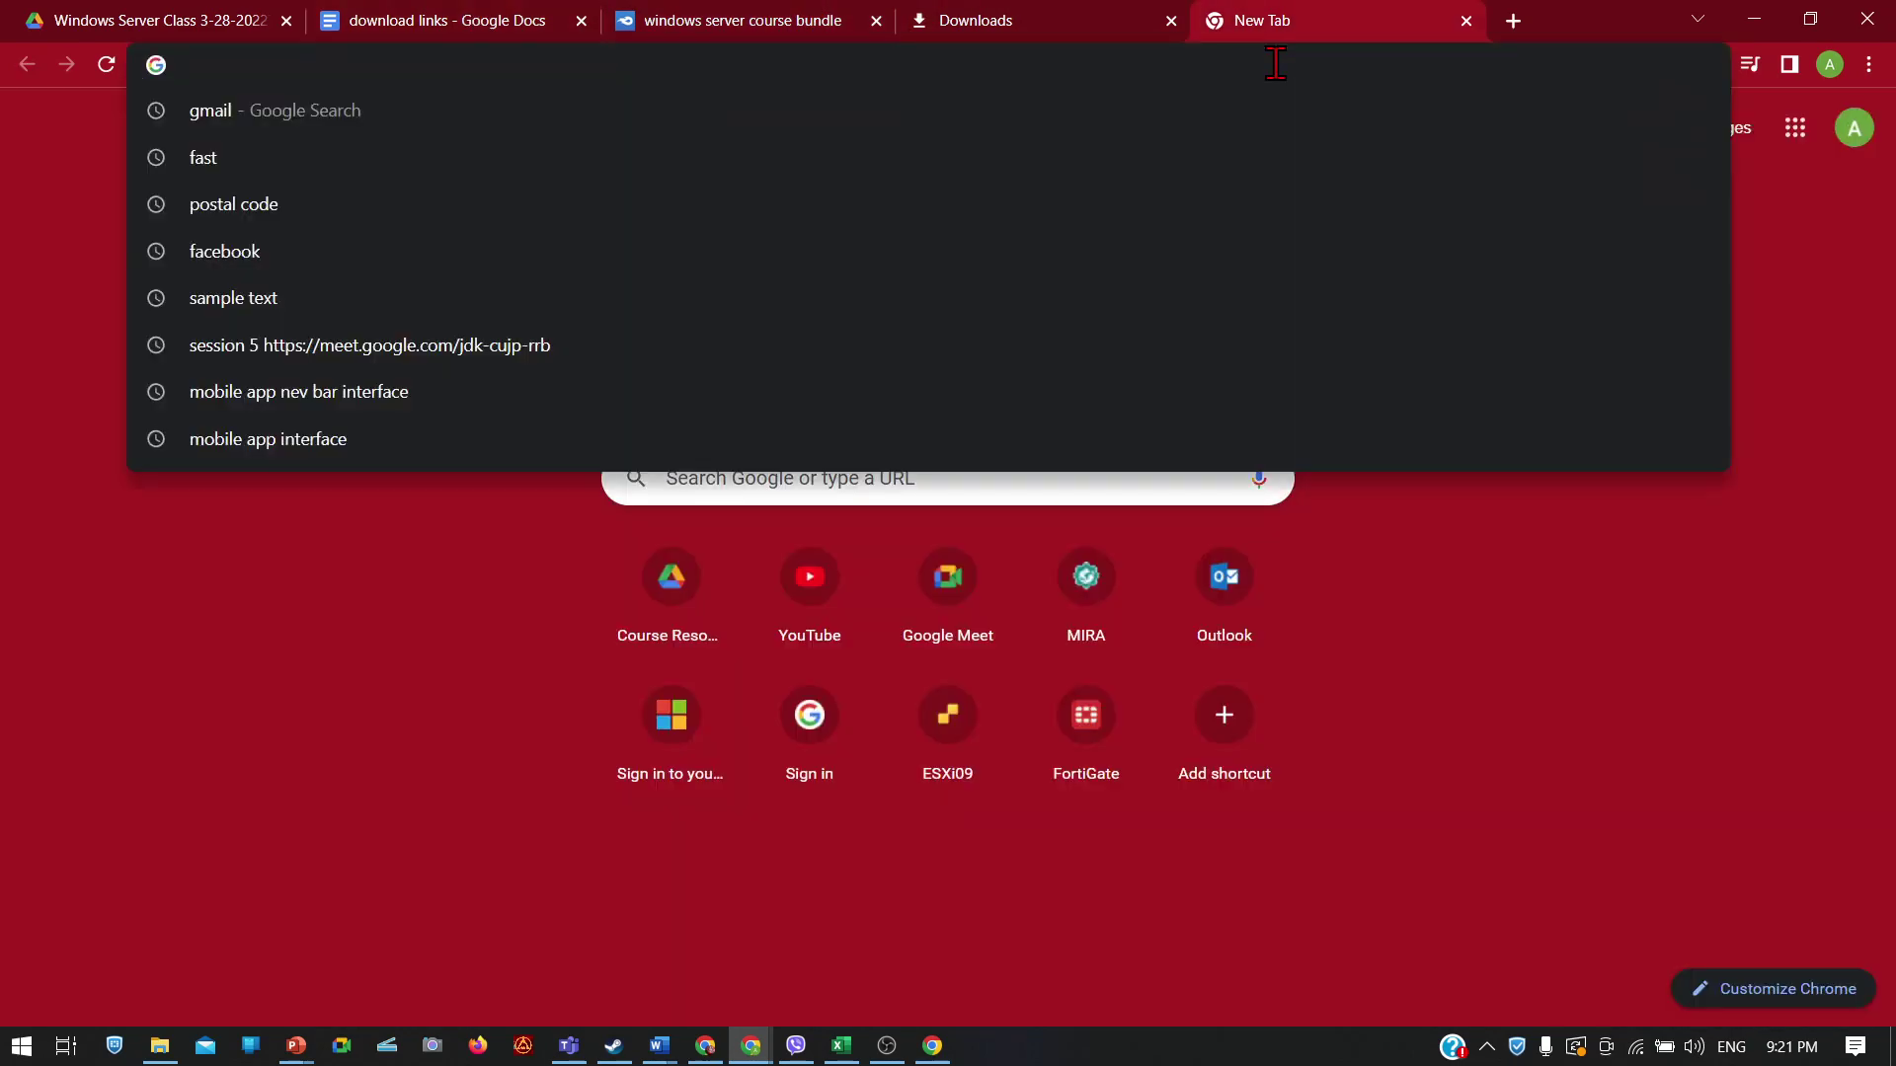
# Step: Search the web for "oracle virtualbox download" and open the Downloads – Oracle VM VirtualBox result
pyautogui.write('ore')
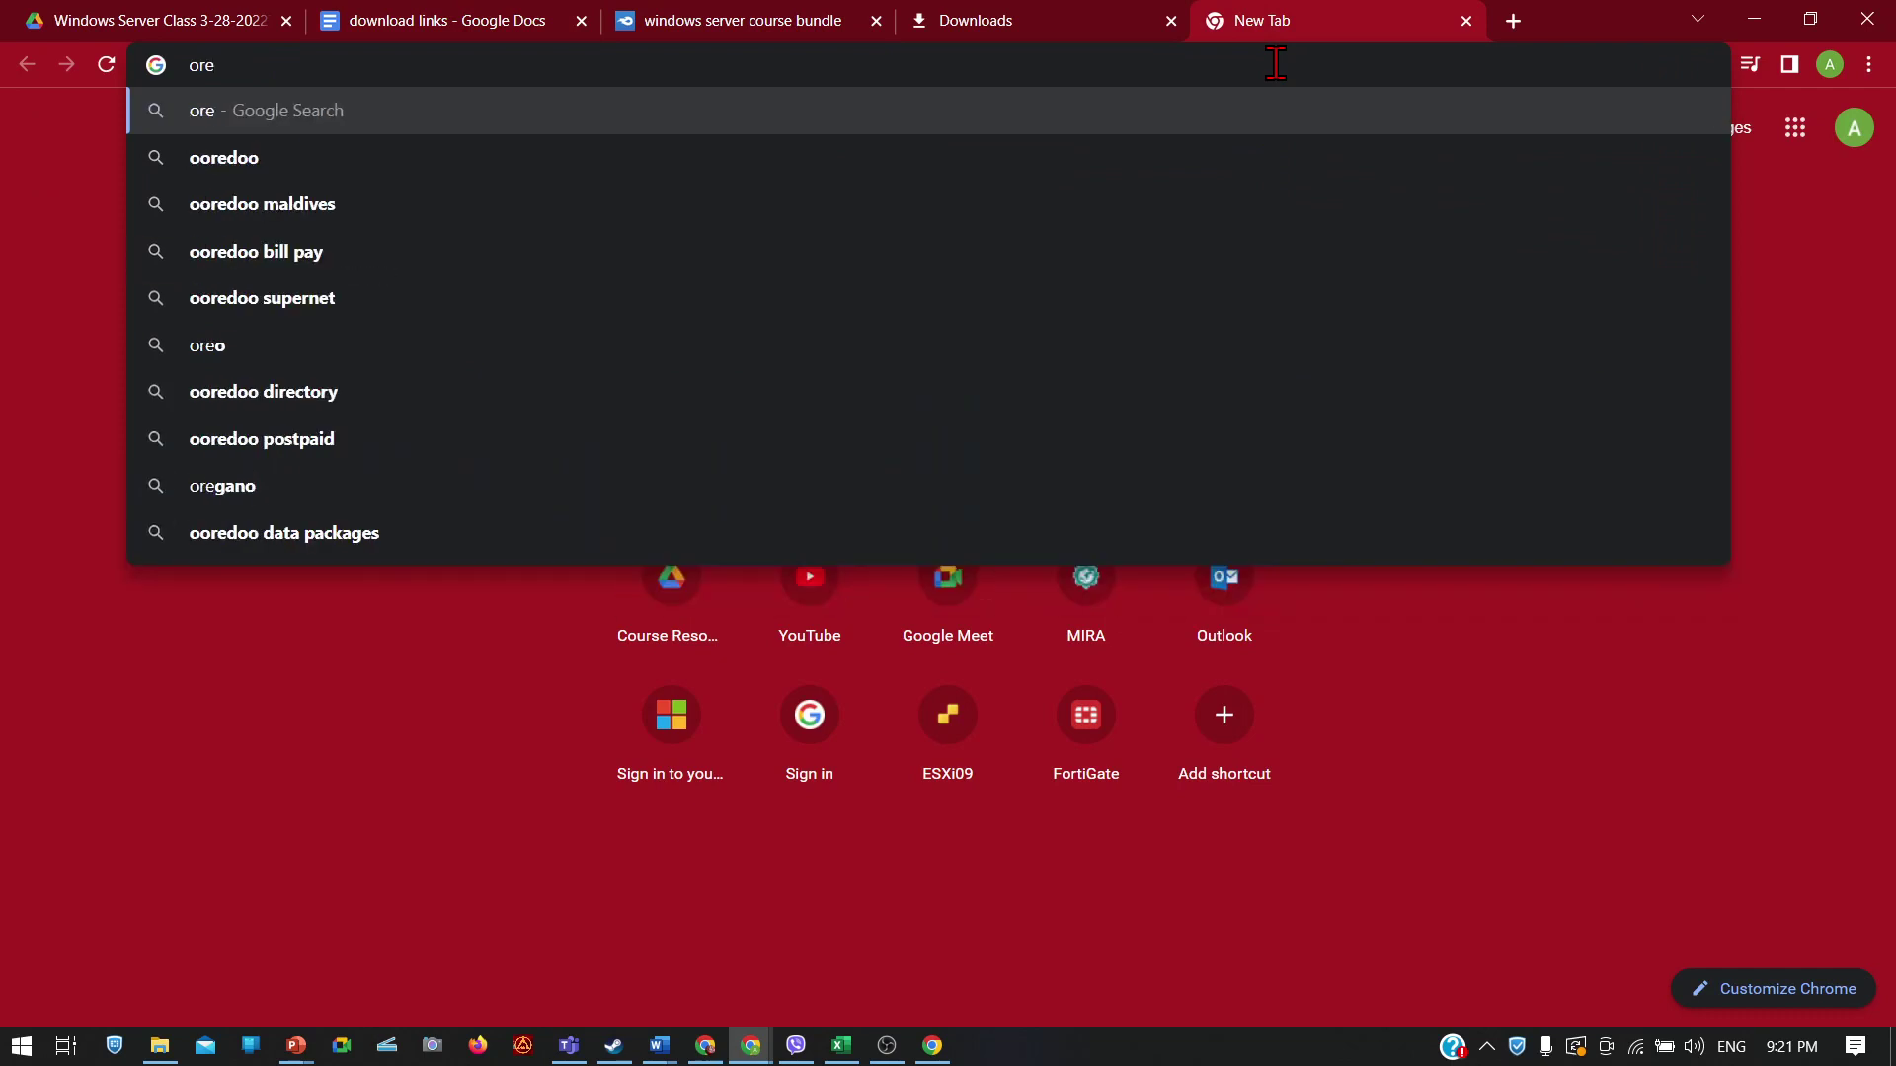
pyautogui.write('cal')
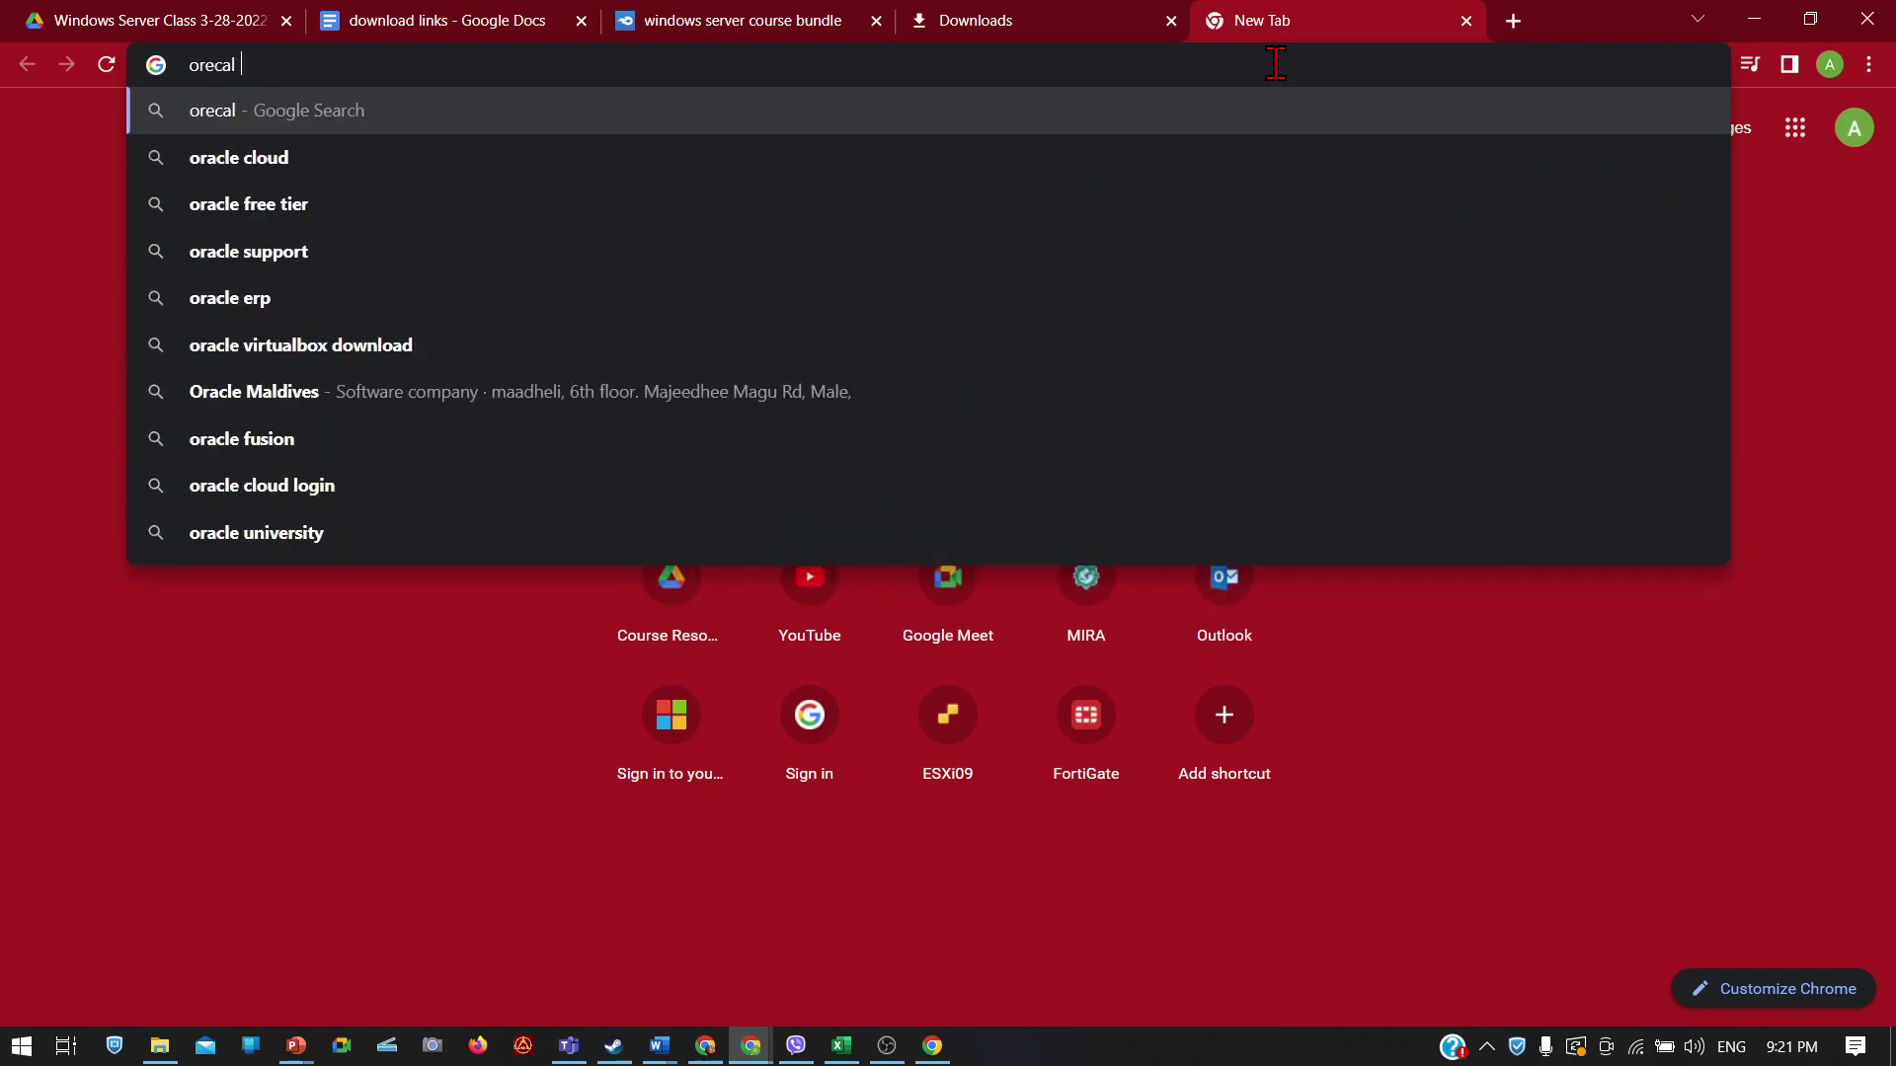
pyautogui.press('Down')
pyautogui.press('BackSpace')
pyautogui.press('BackSpace')
pyautogui.press('BackSpace')
pyautogui.press('BackSpace')
pyautogui.press('BackSpace')
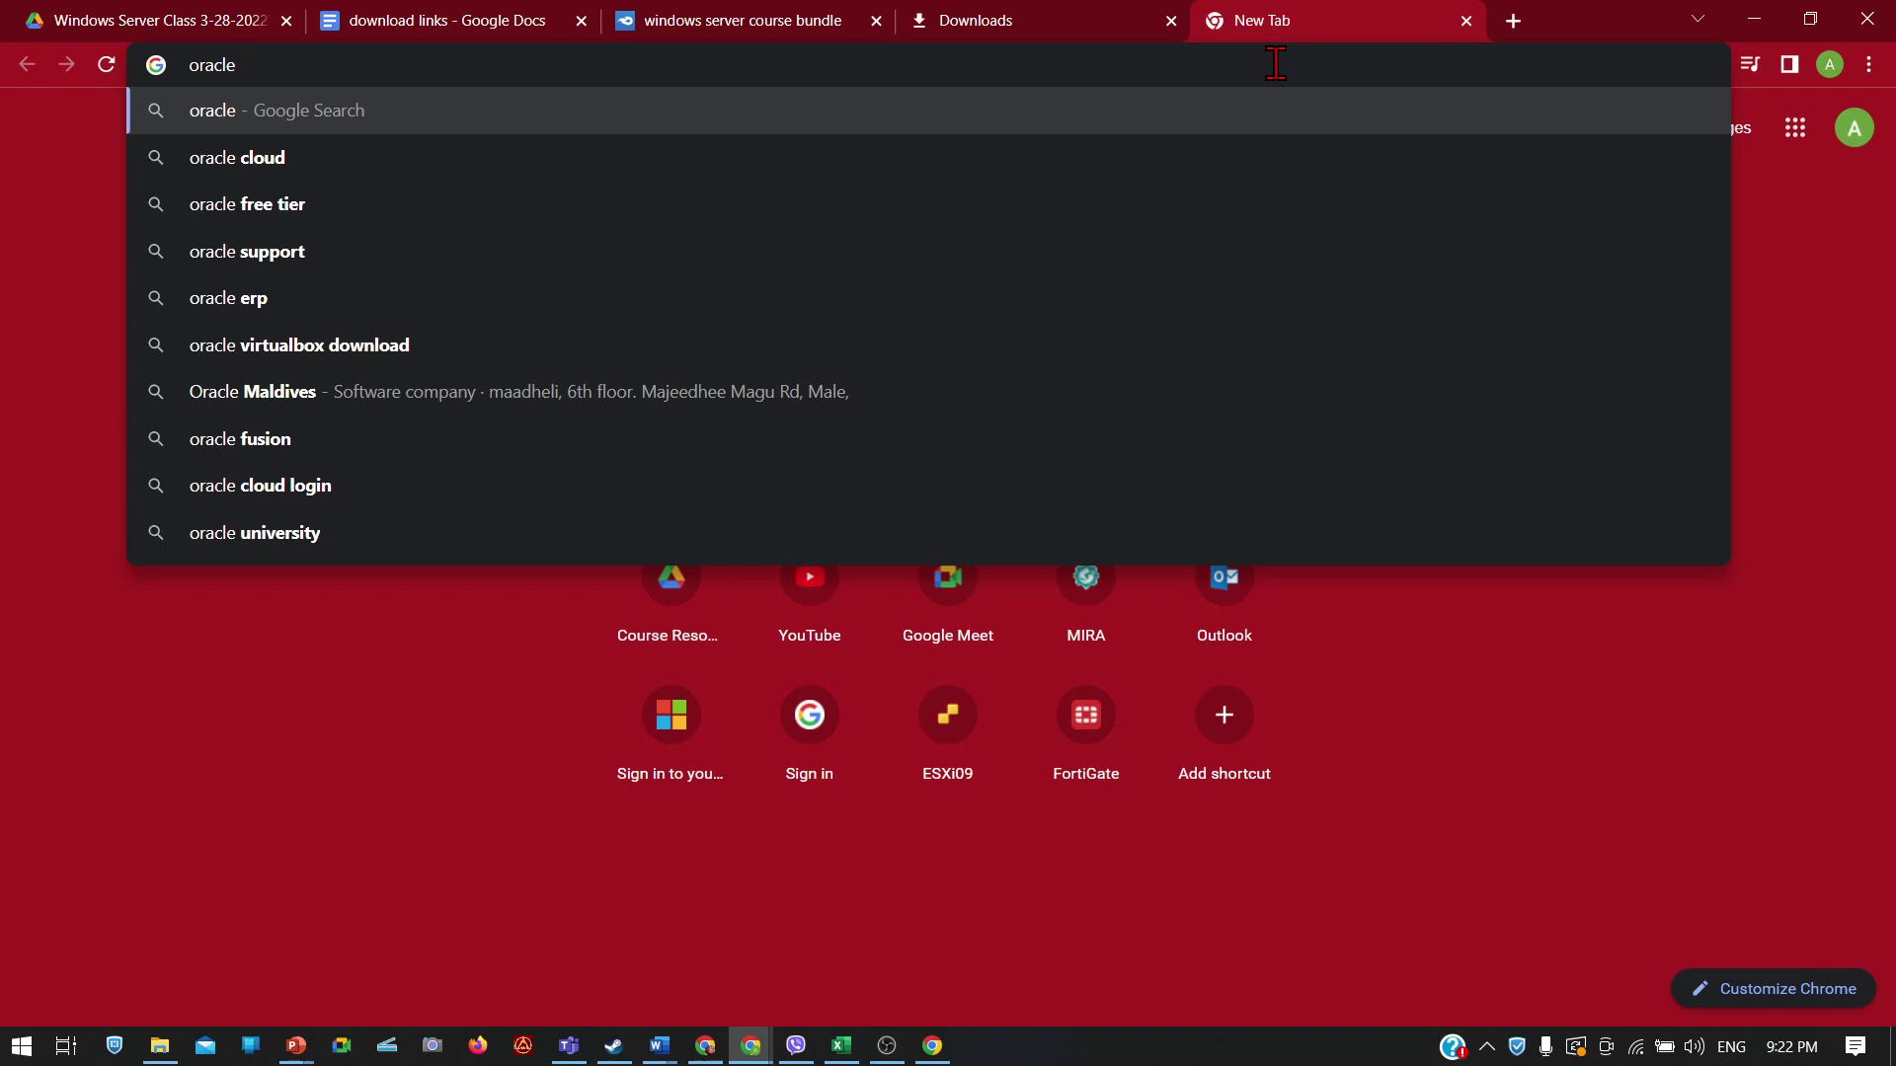
pyautogui.write('virtual')
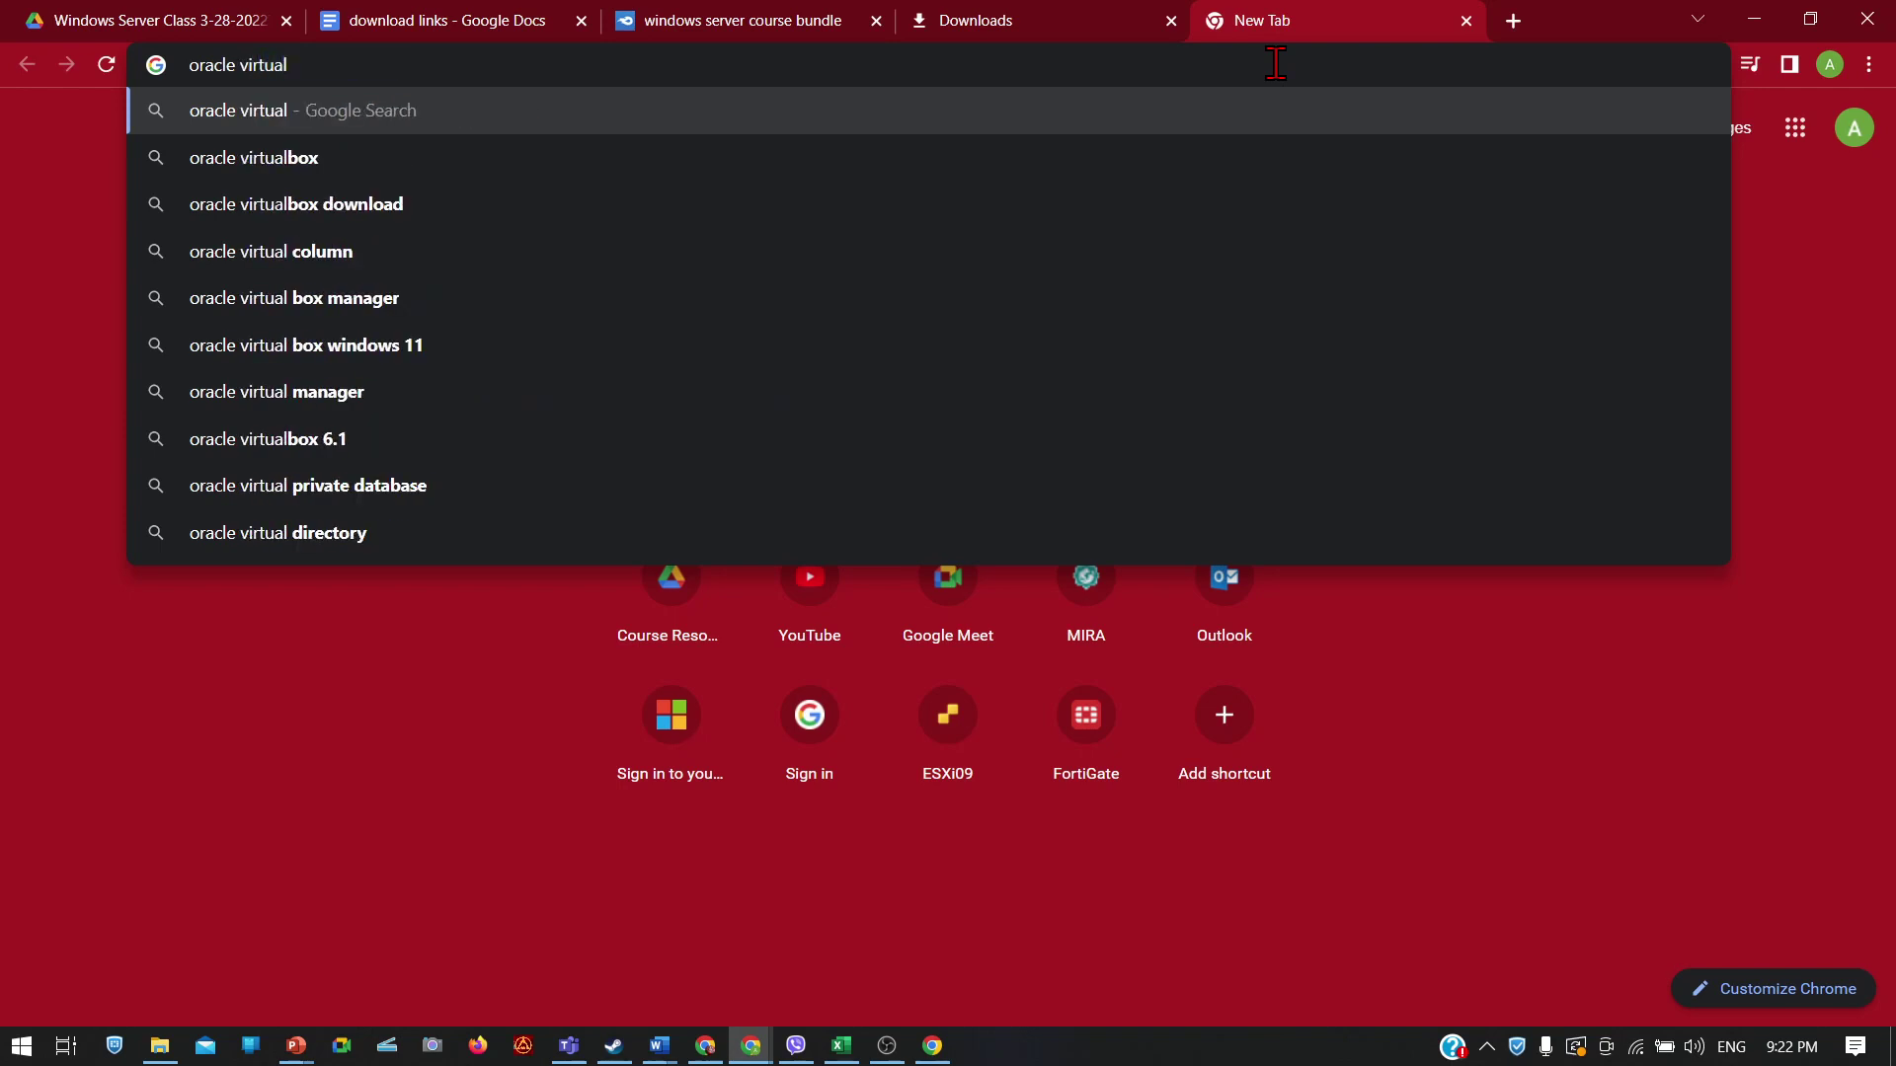
pyautogui.press('Down')
pyautogui.press('Down')
pyautogui.press('Return')
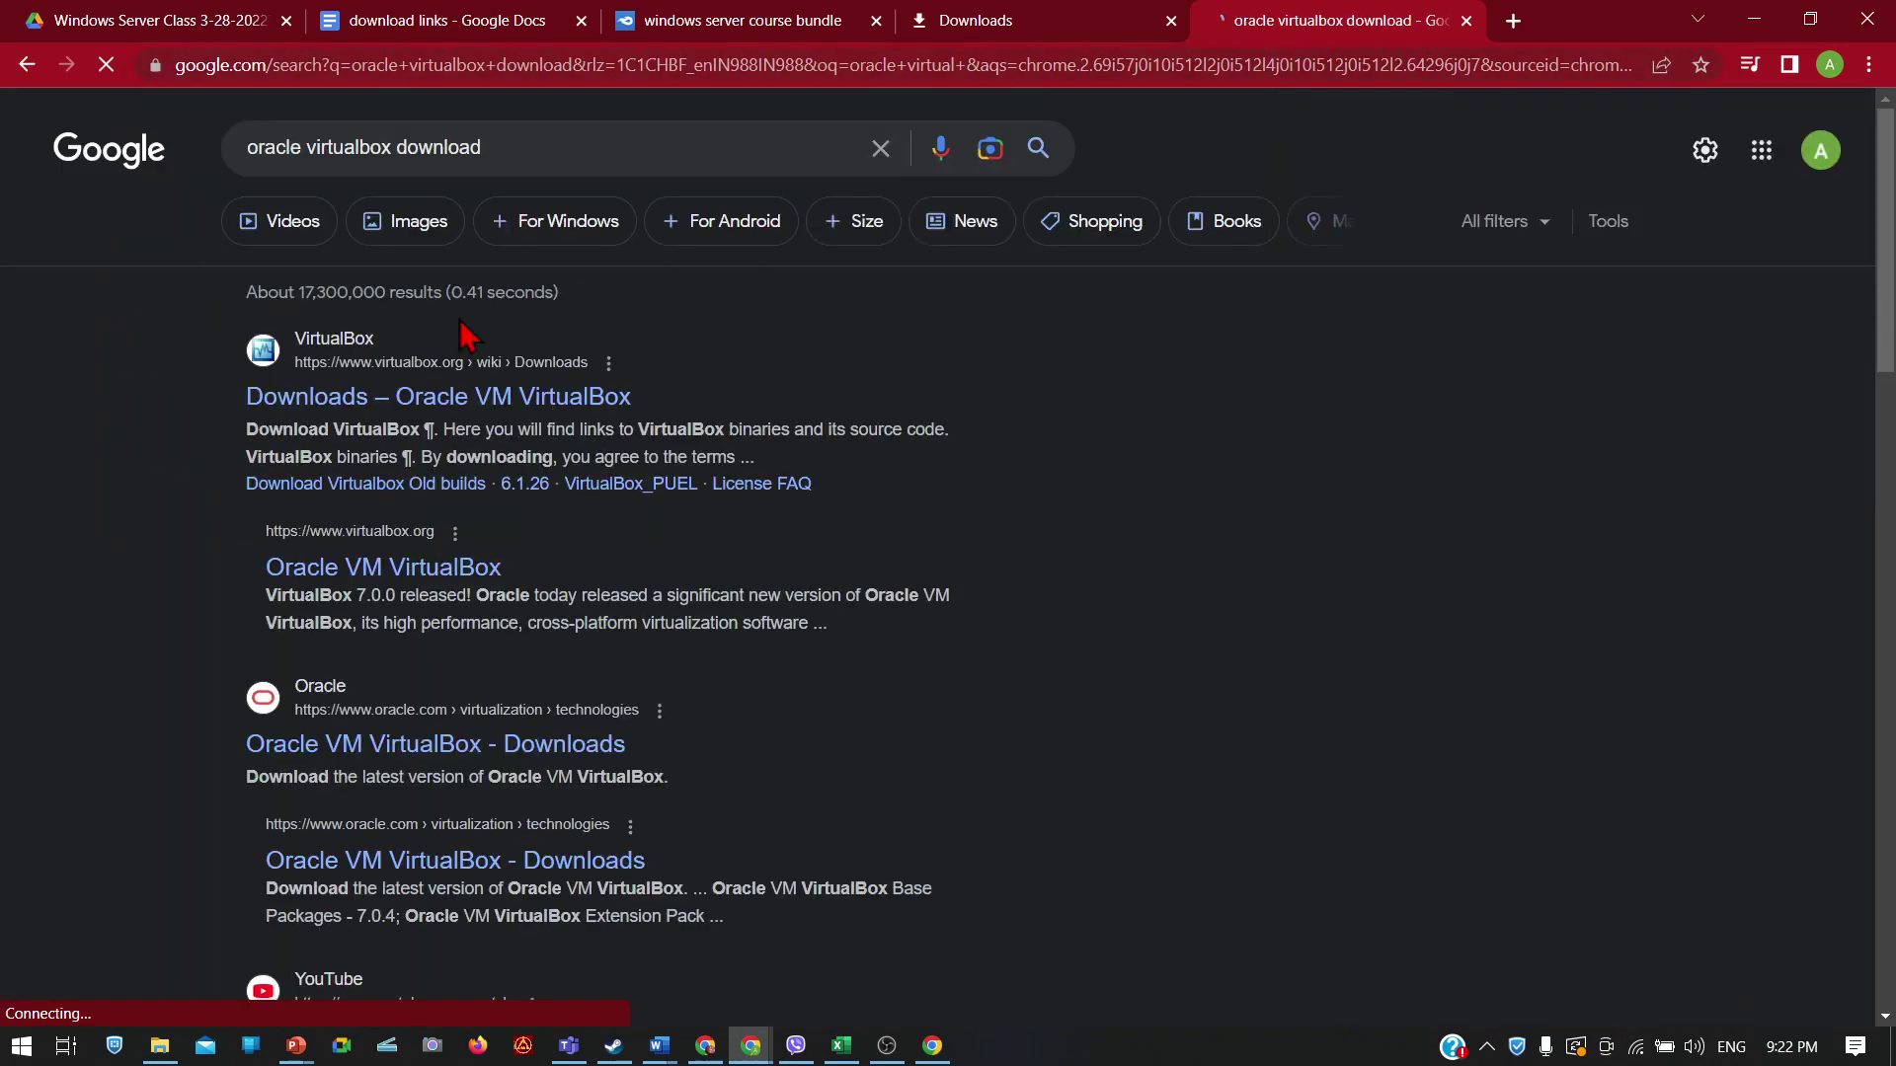
pyautogui.click(287, 397)
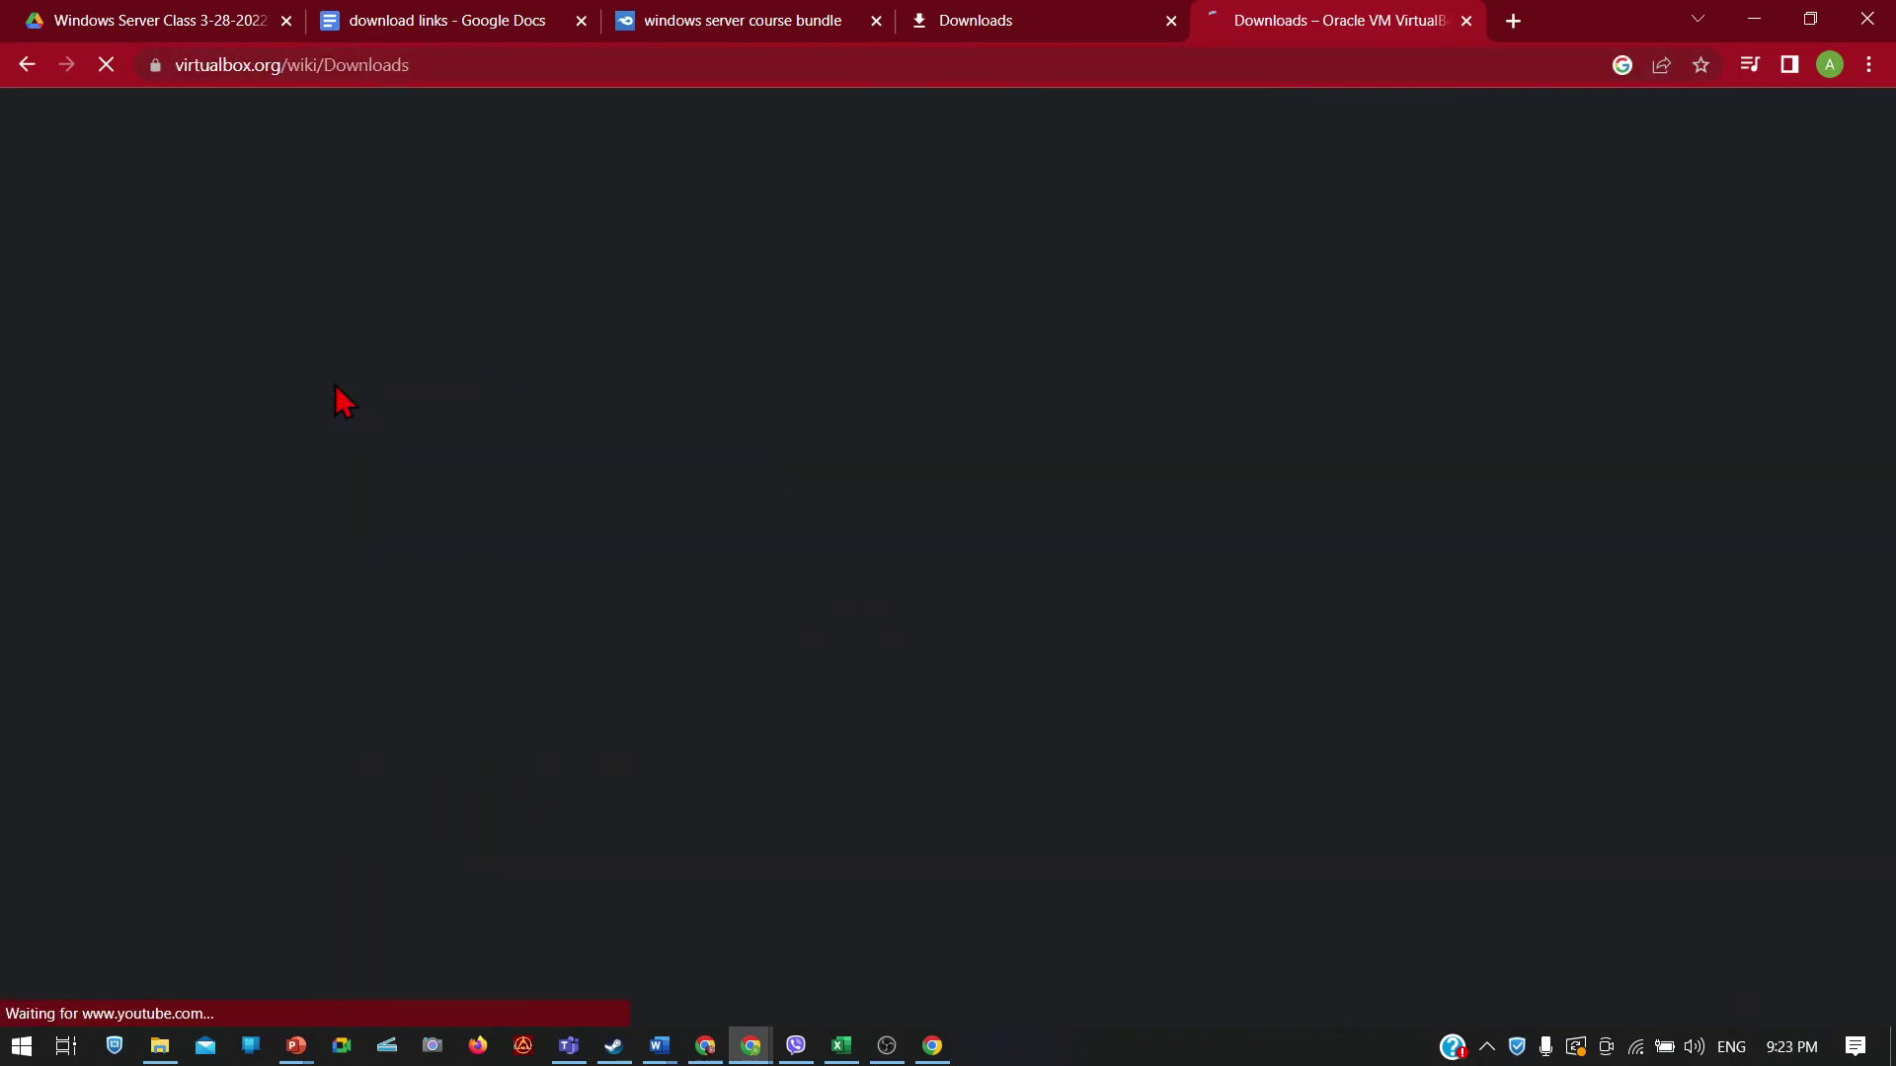
# Step: Examine the VirtualBox download page, including the 7.0.6 platform packages for the different host systems
pyautogui.scroll(-10, 563, 500)
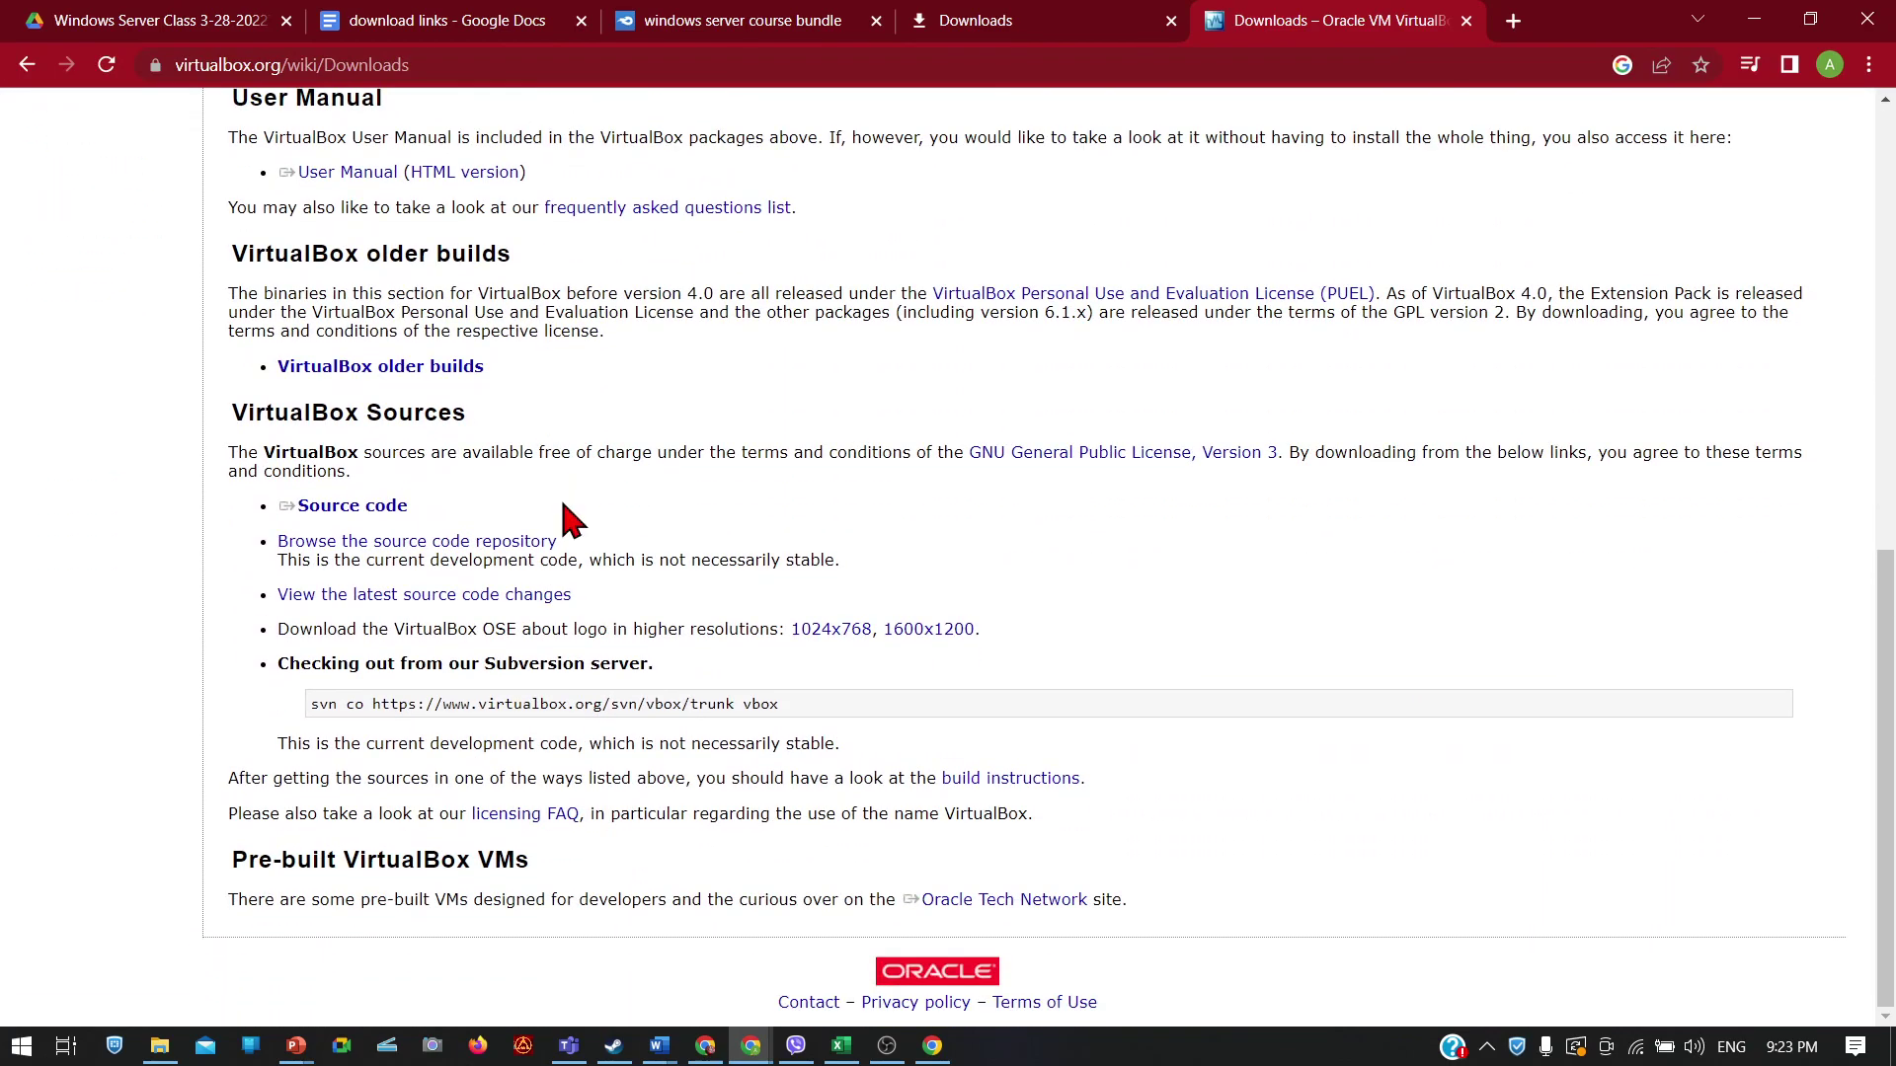
pyautogui.scroll(8, 877, 795)
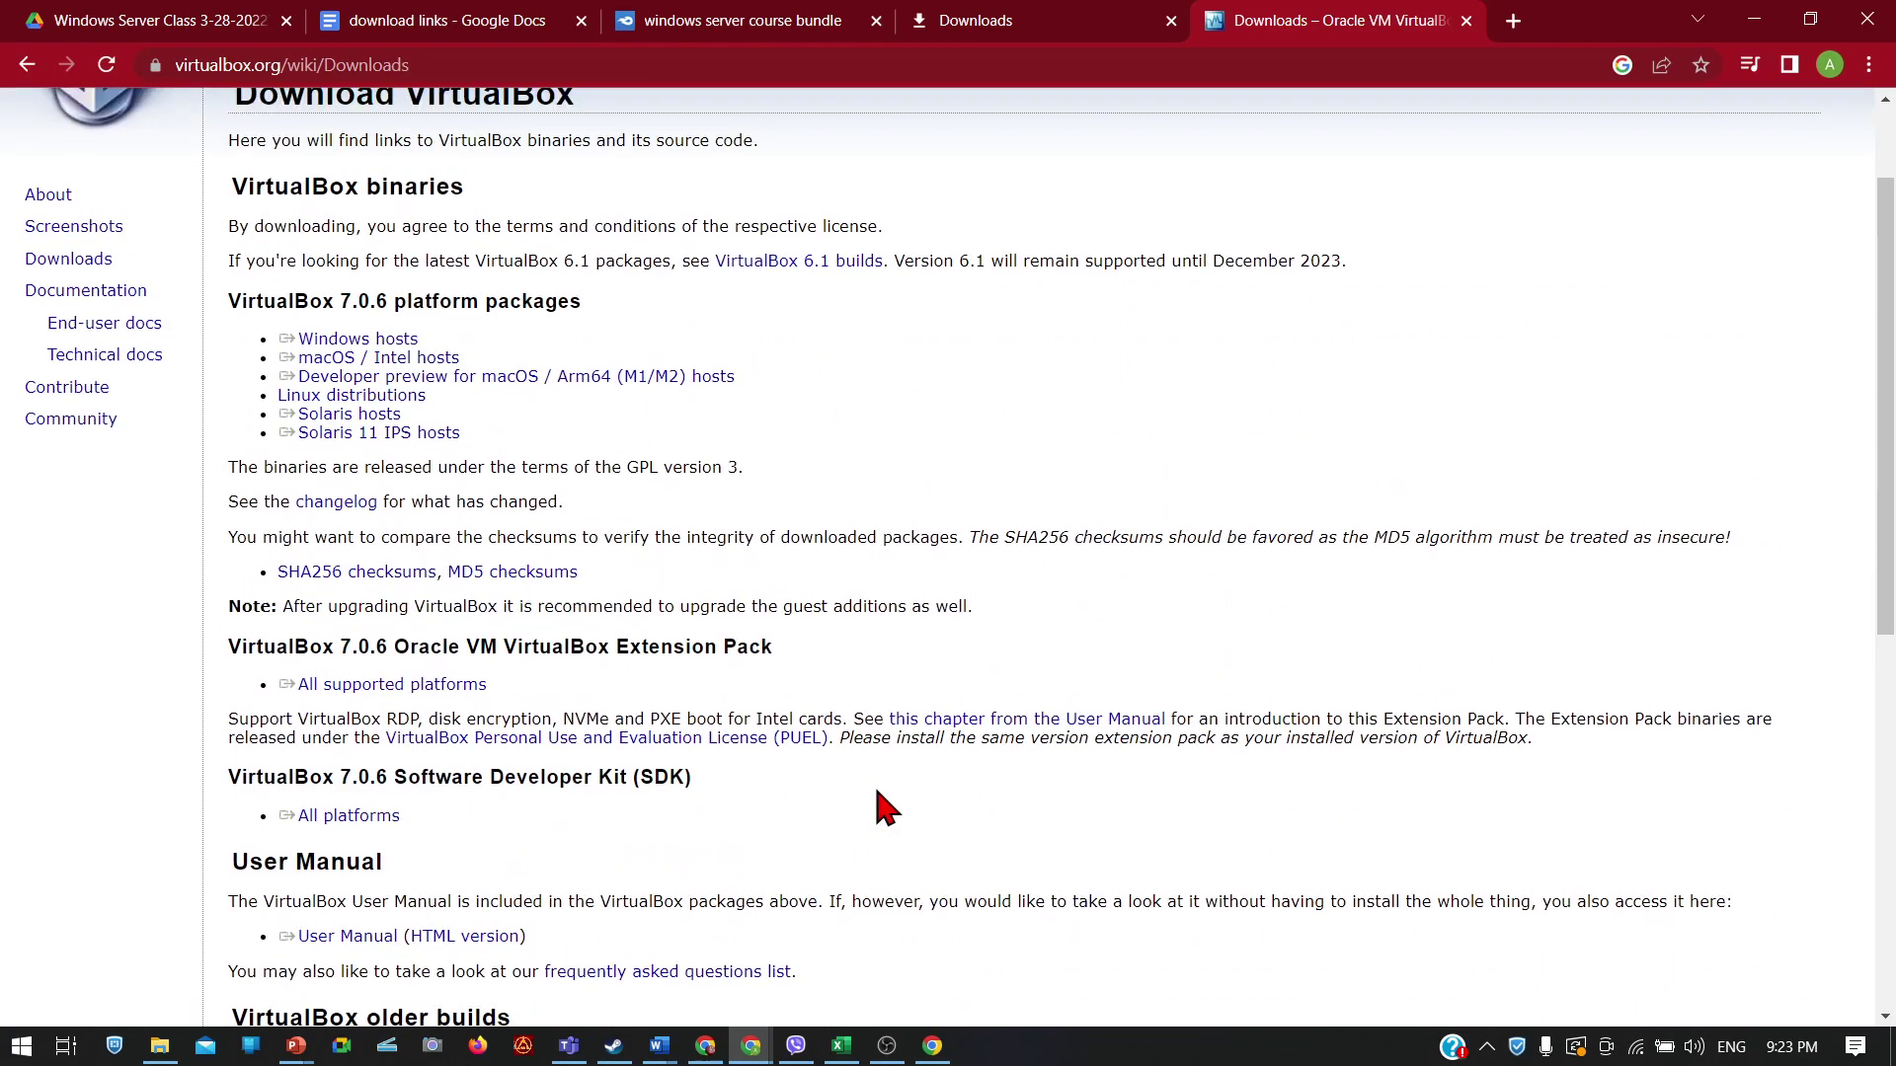
pyautogui.scroll(2, 877, 794)
pyautogui.scroll(-3, 877, 795)
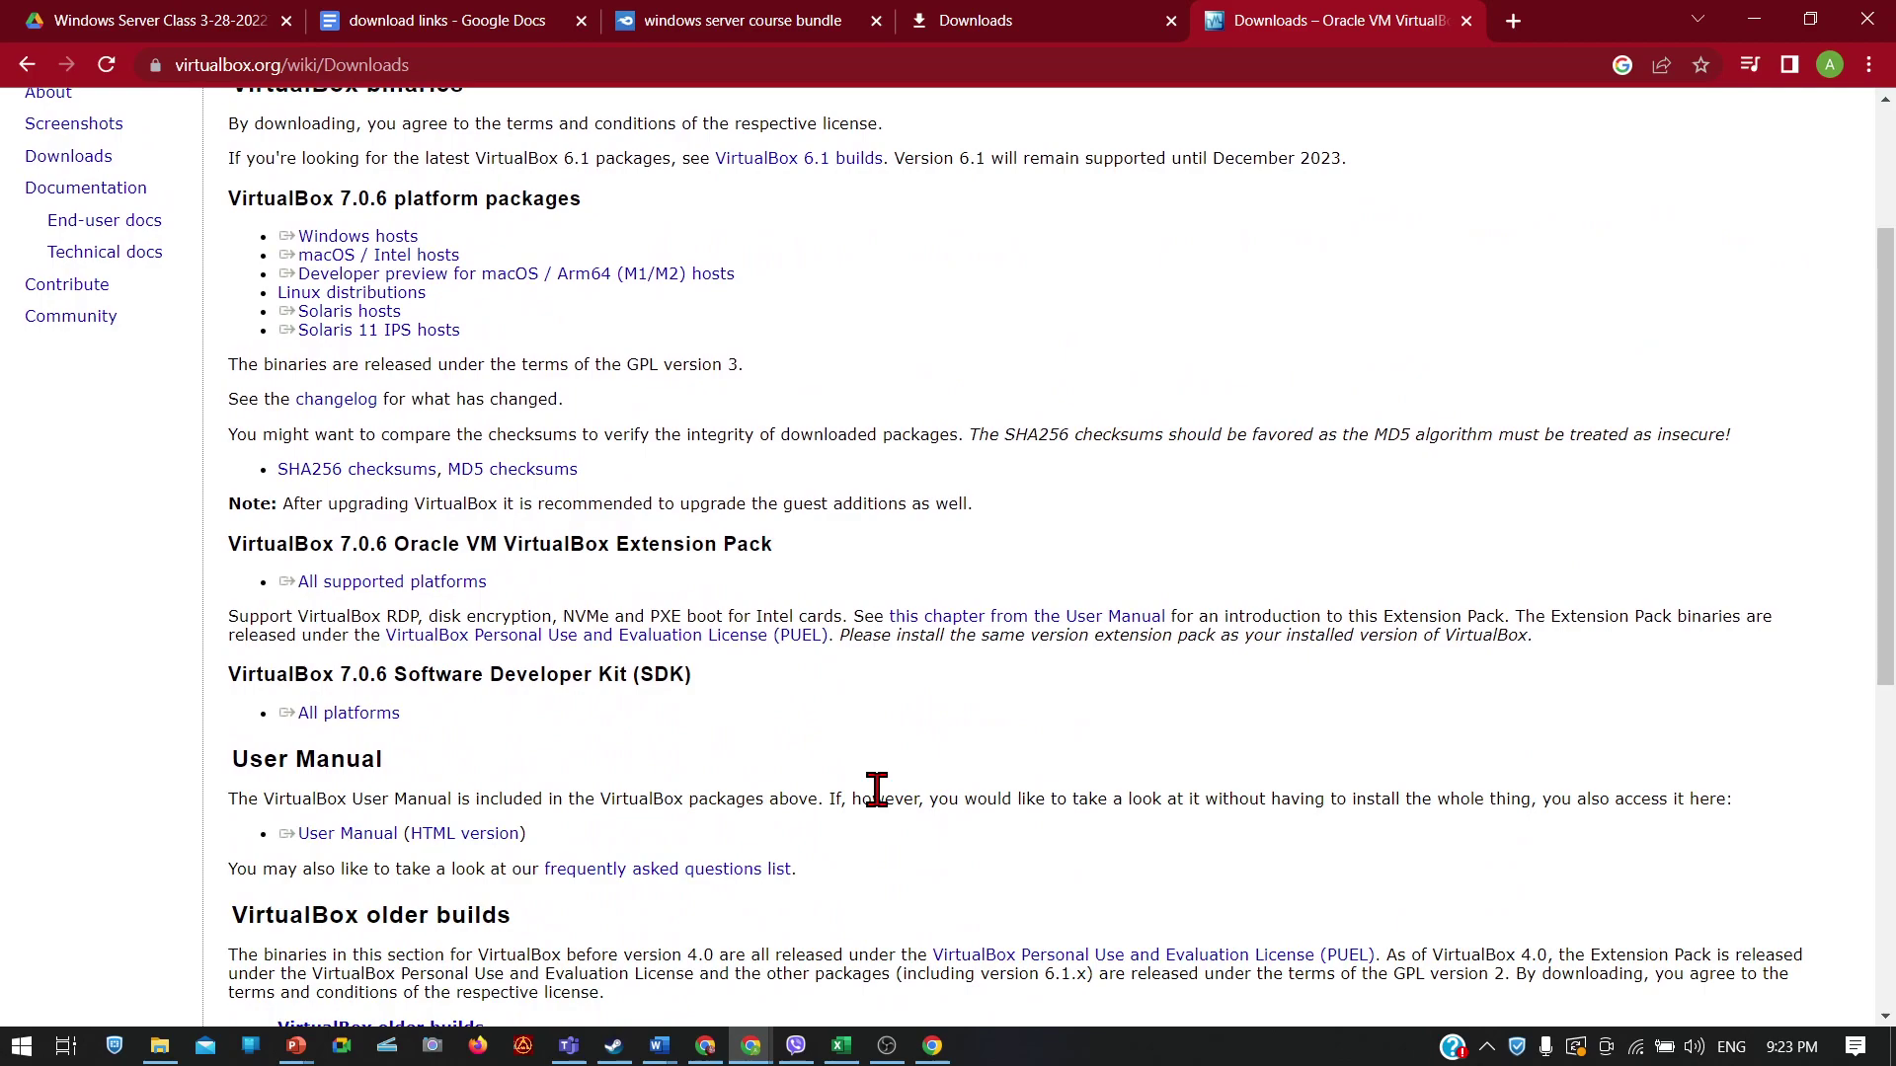
pyautogui.scroll(-5, 876, 790)
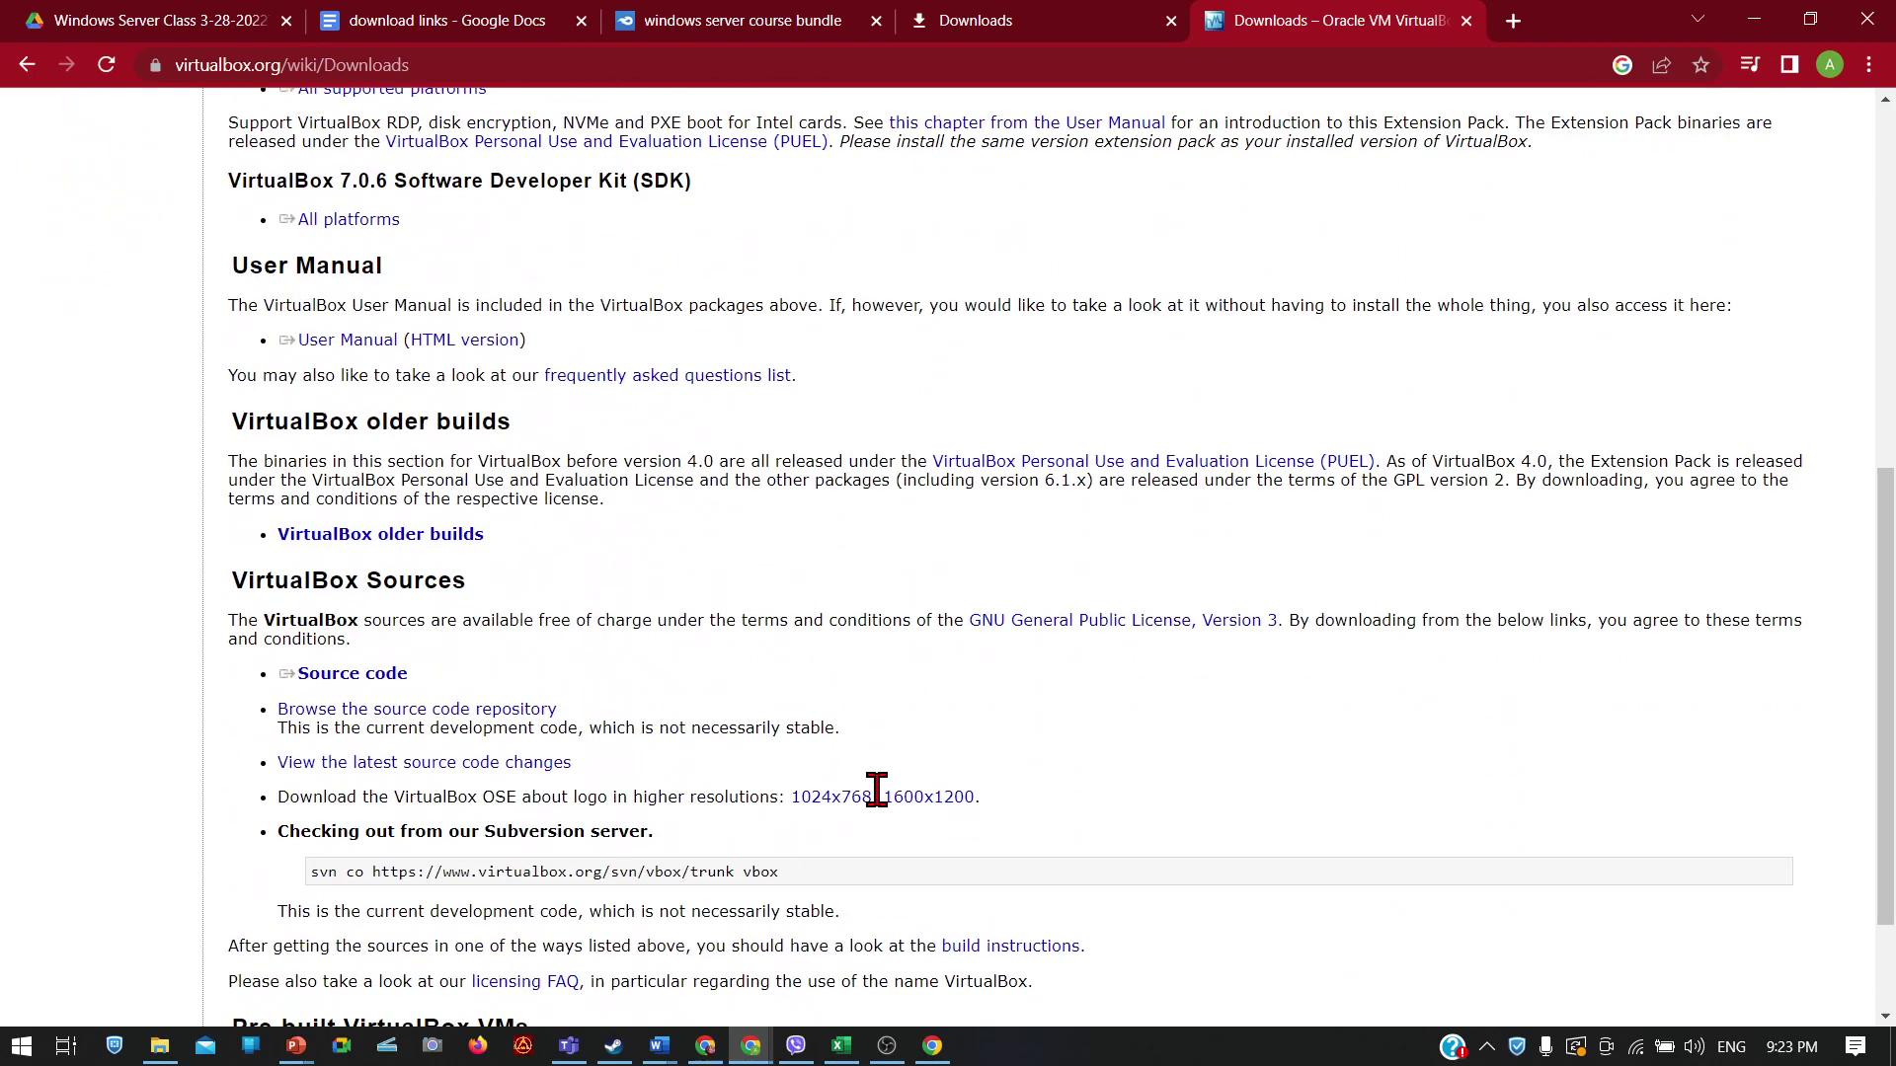
pyautogui.scroll(8, 877, 790)
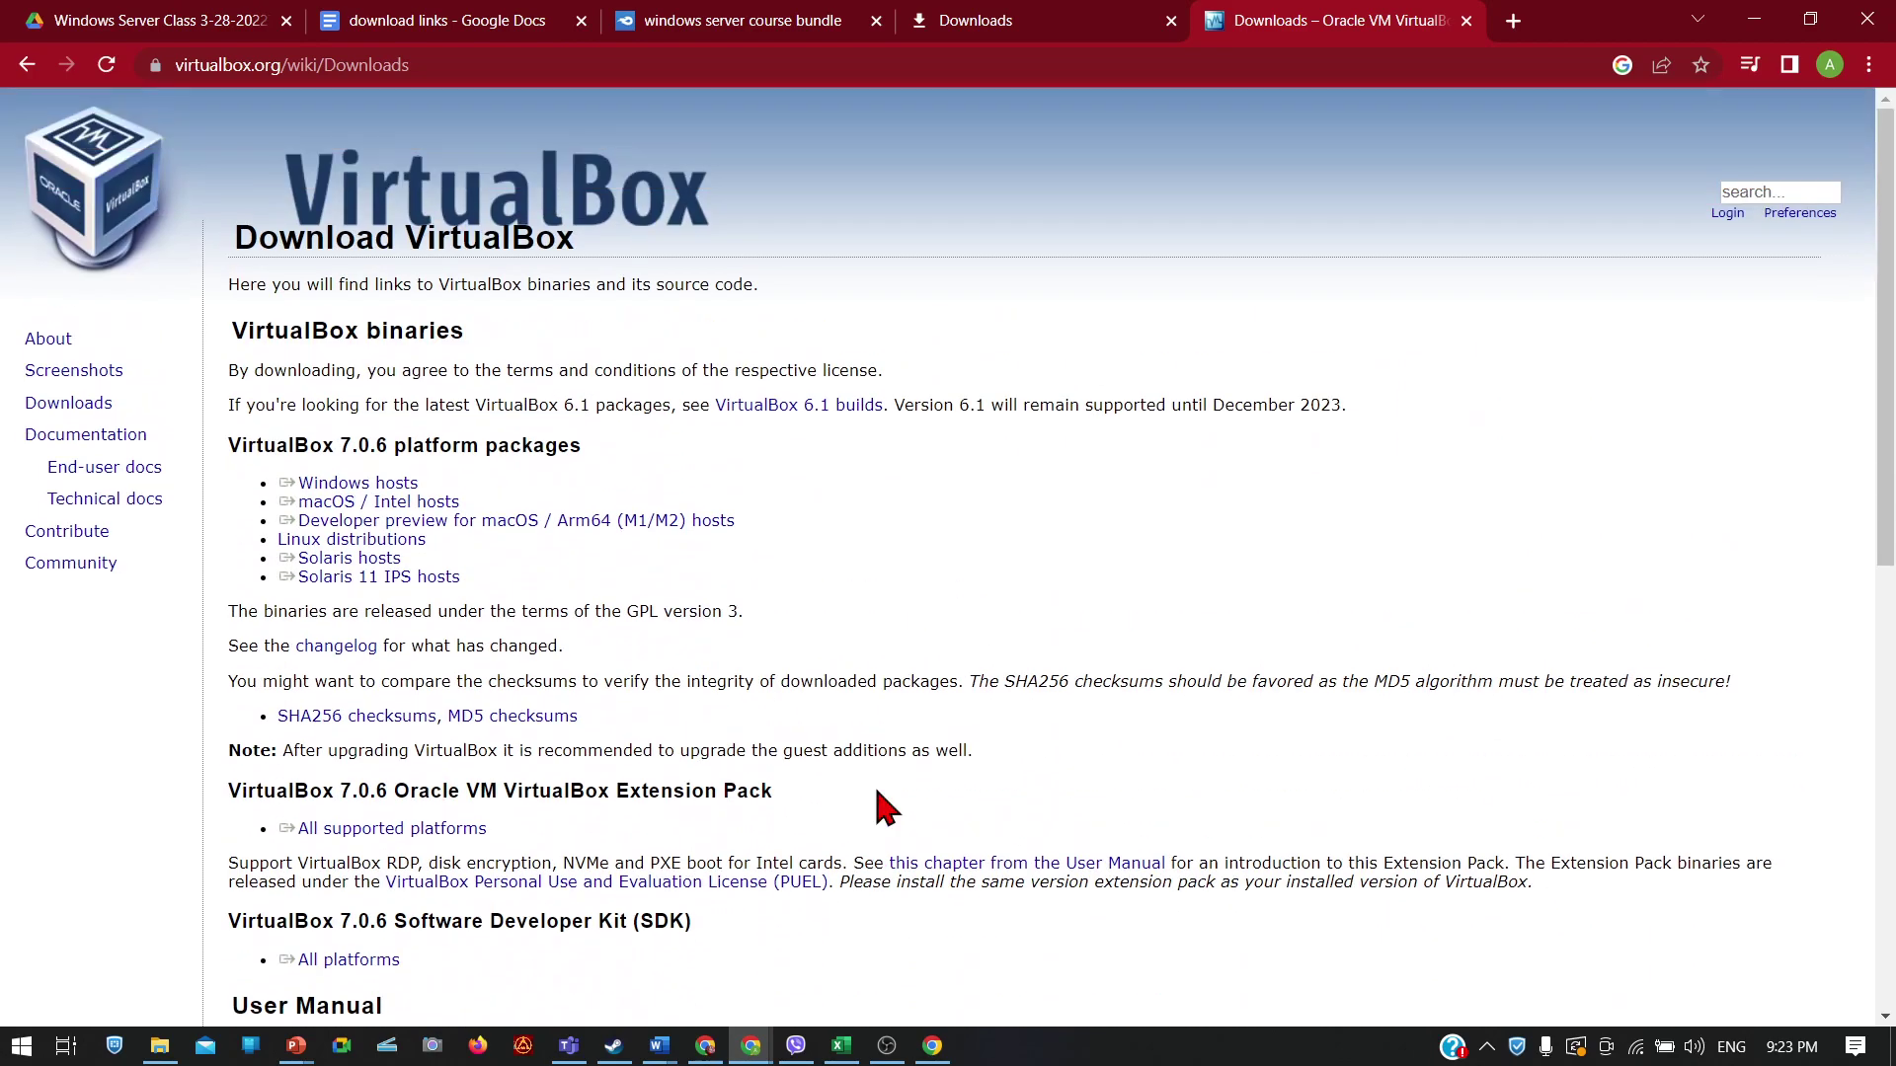
pyautogui.moveTo(50, 500); pyautogui.dragTo(158, 511)
pyautogui.click(71, 404)
pyautogui.scroll(-1, 395, 257)
pyautogui.scroll(1, 449, 280)
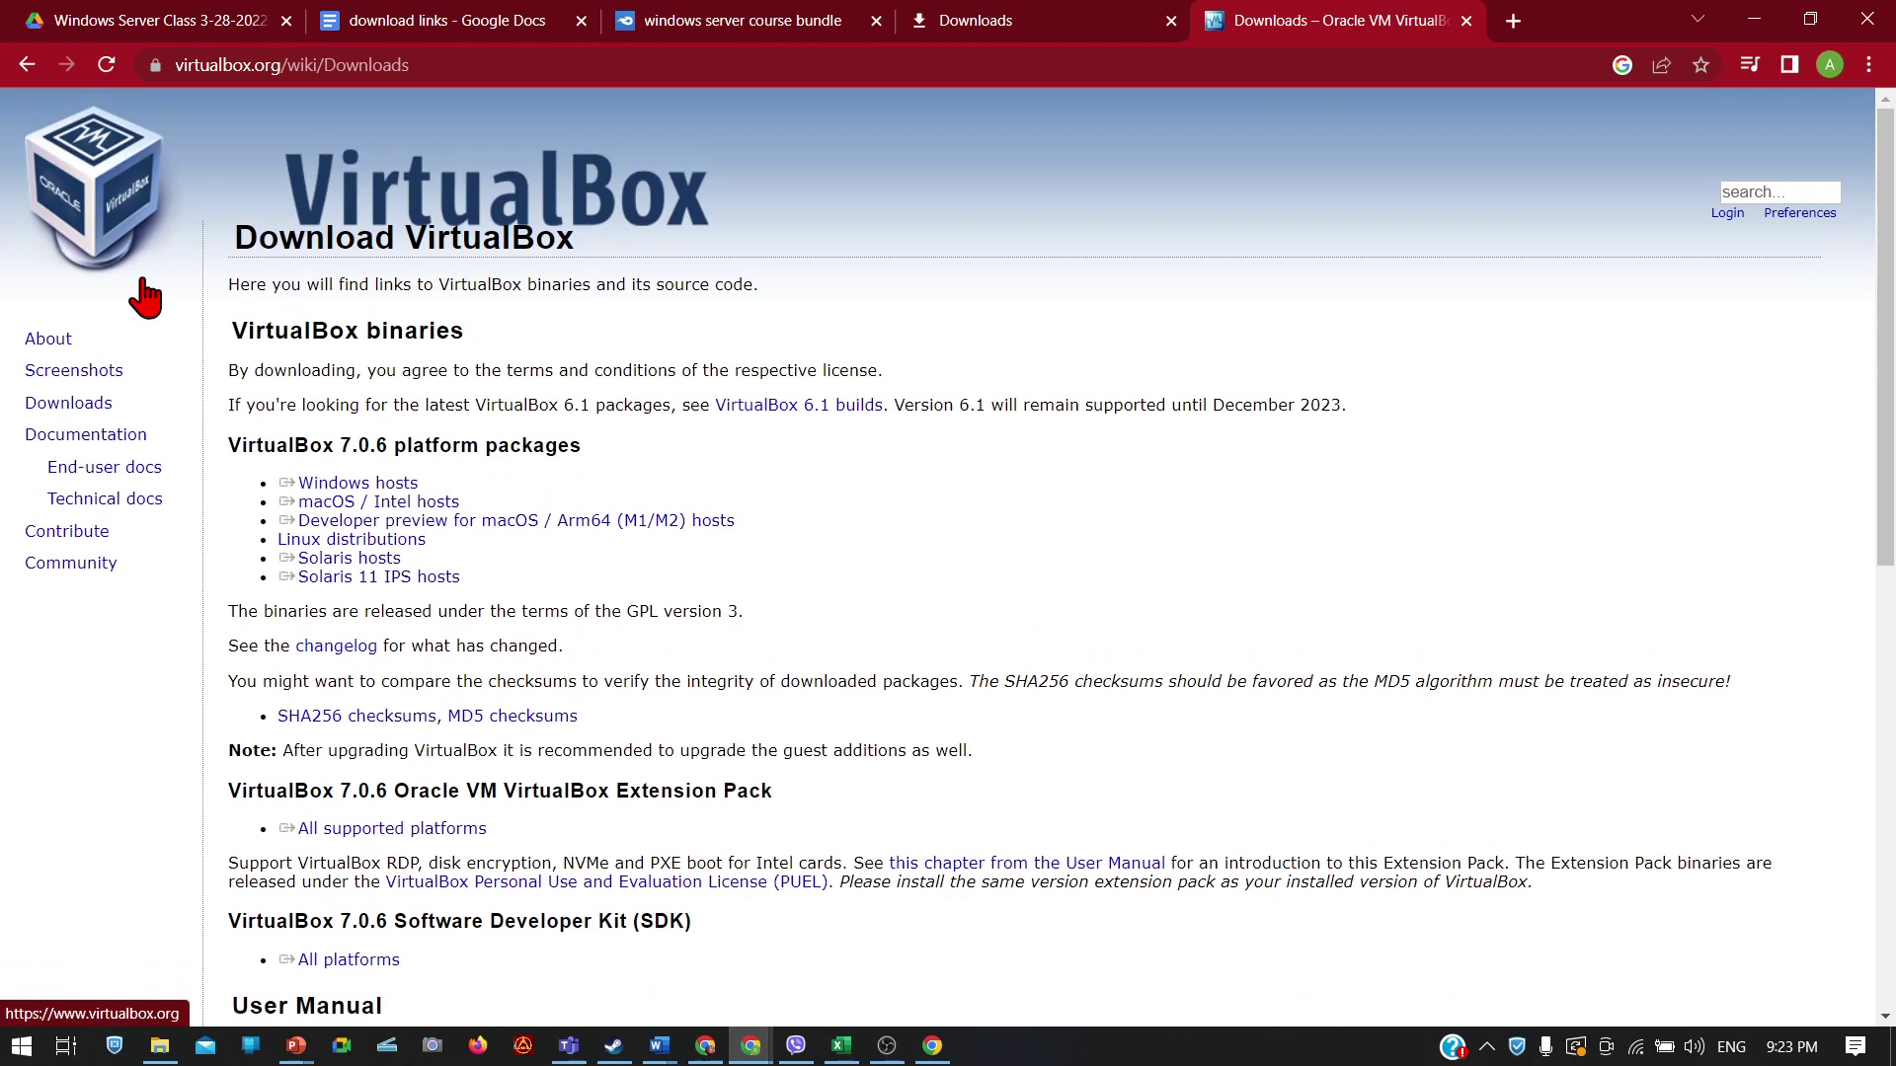
pyautogui.tripleClick(661, 524)
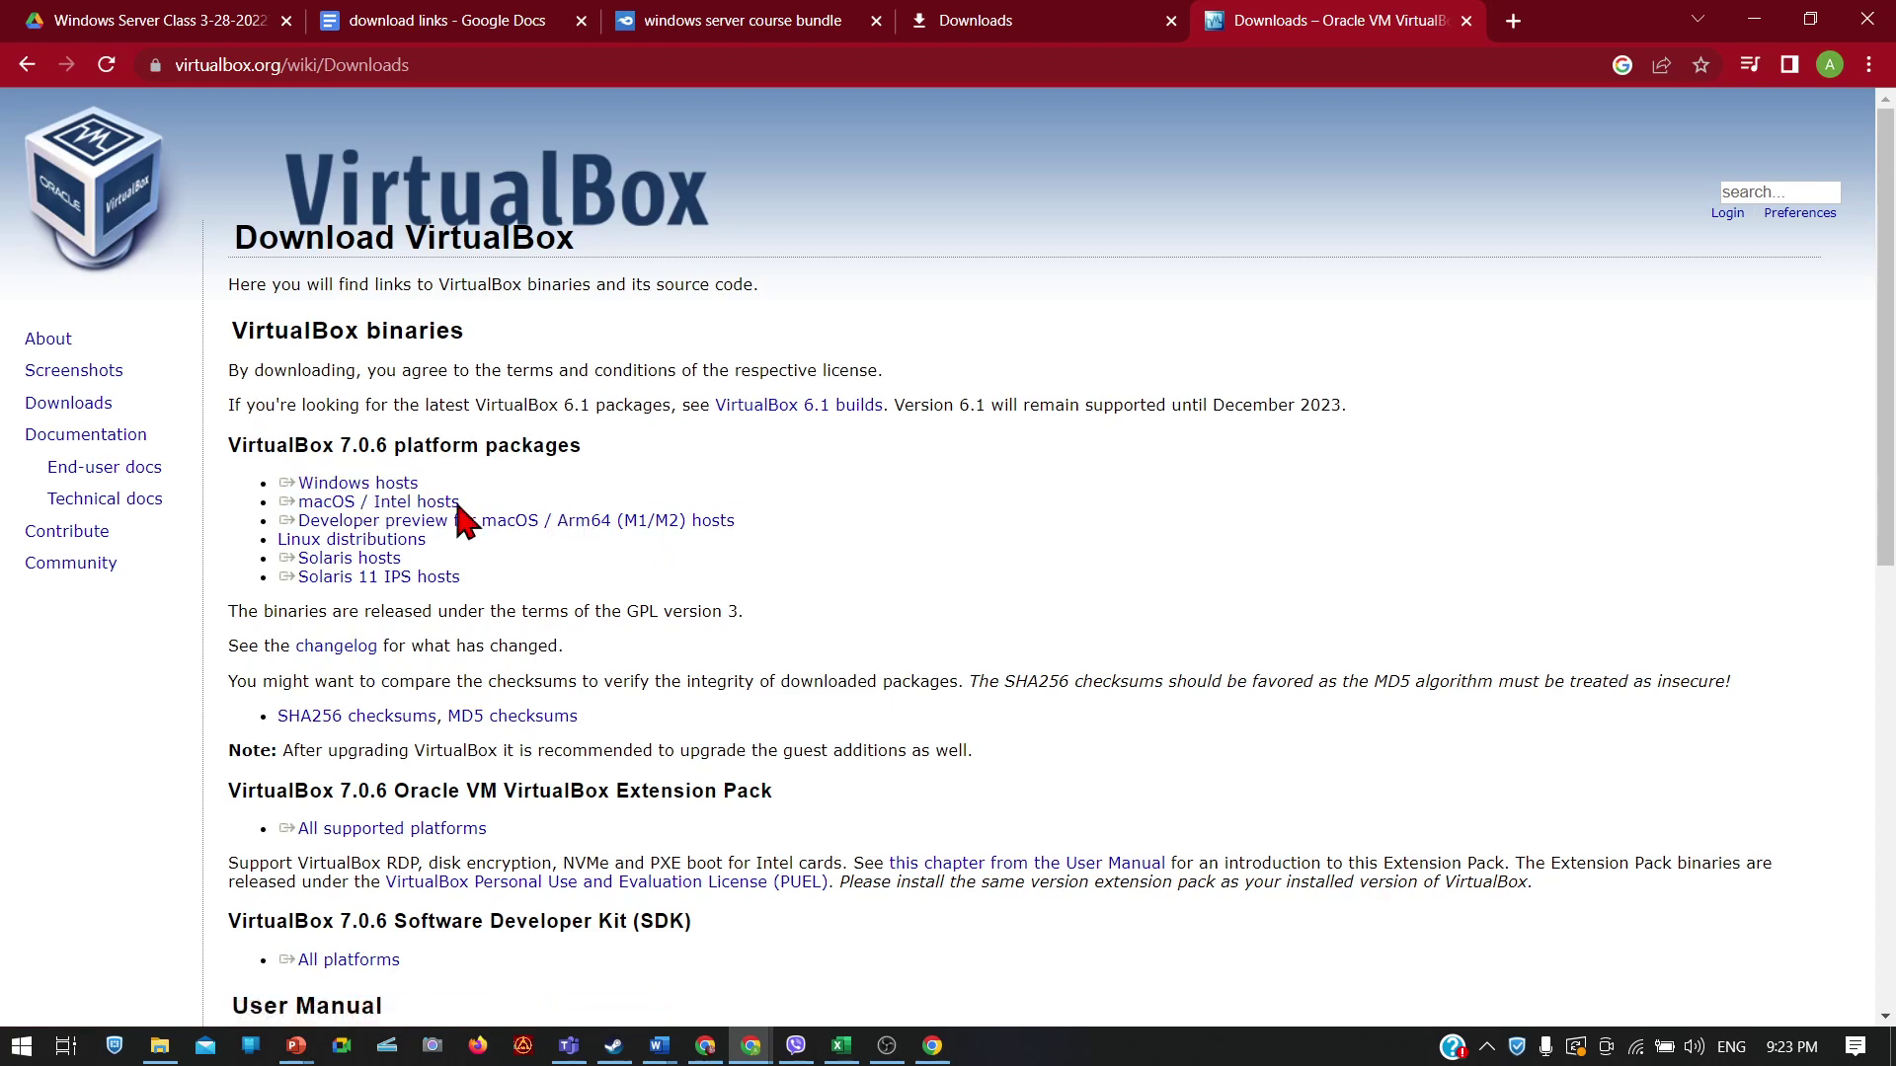
# Step: Start downloading the VirtualBox 7.0.6 package for Windows hosts and cancel that download
pyautogui.click(406, 485)
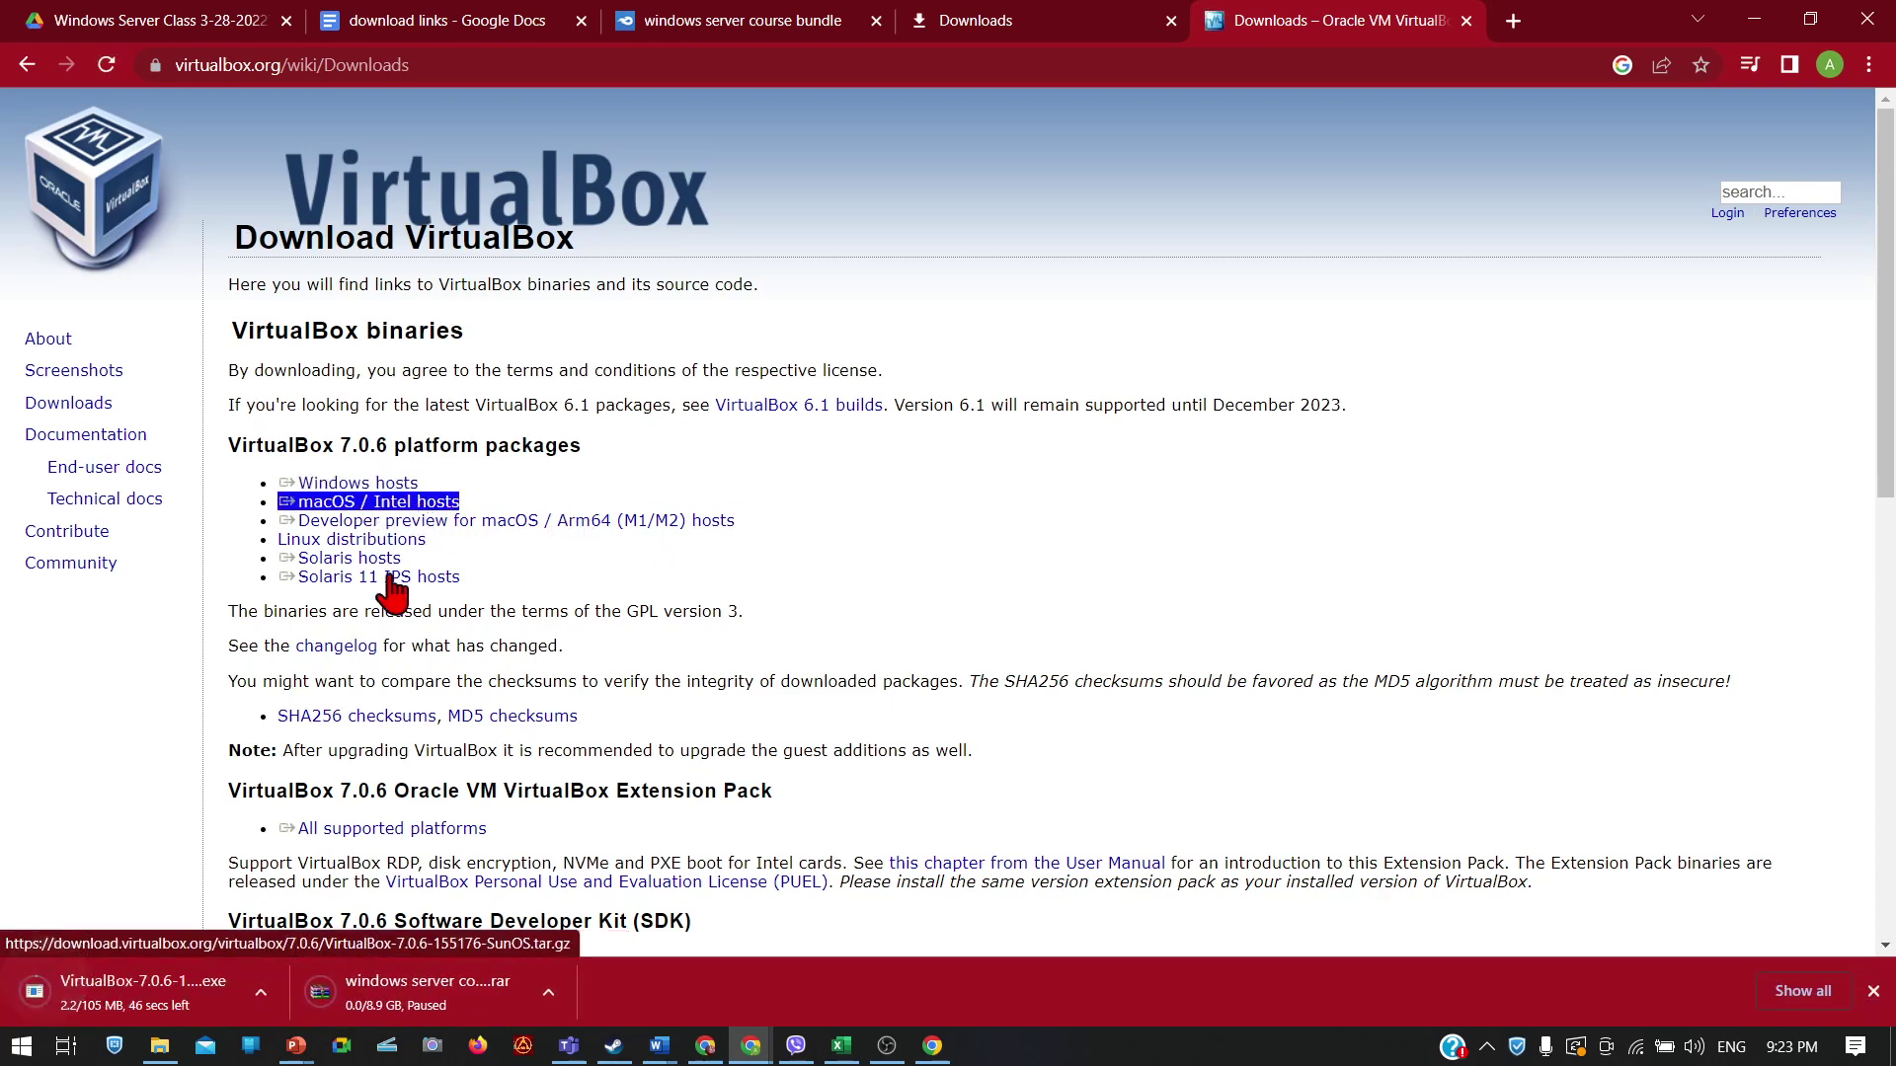
pyautogui.click(271, 983)
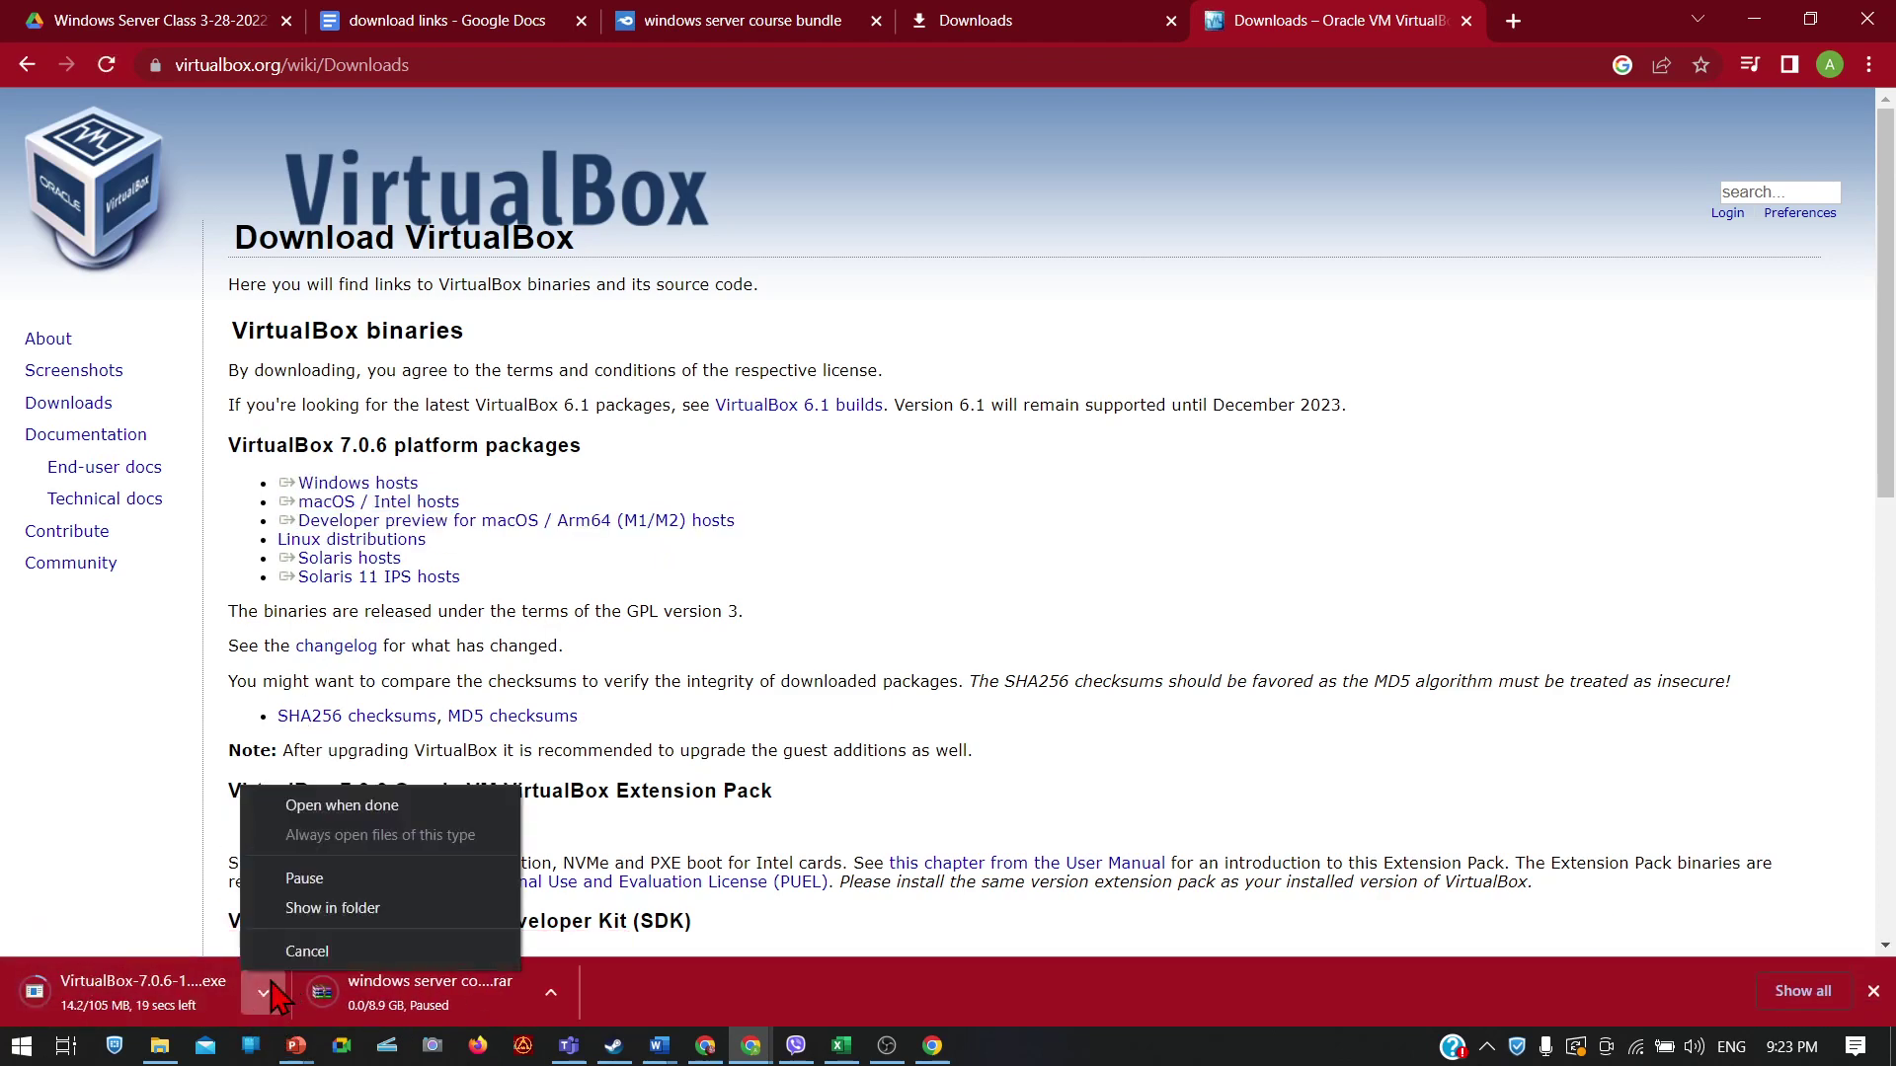
pyautogui.click(308, 946)
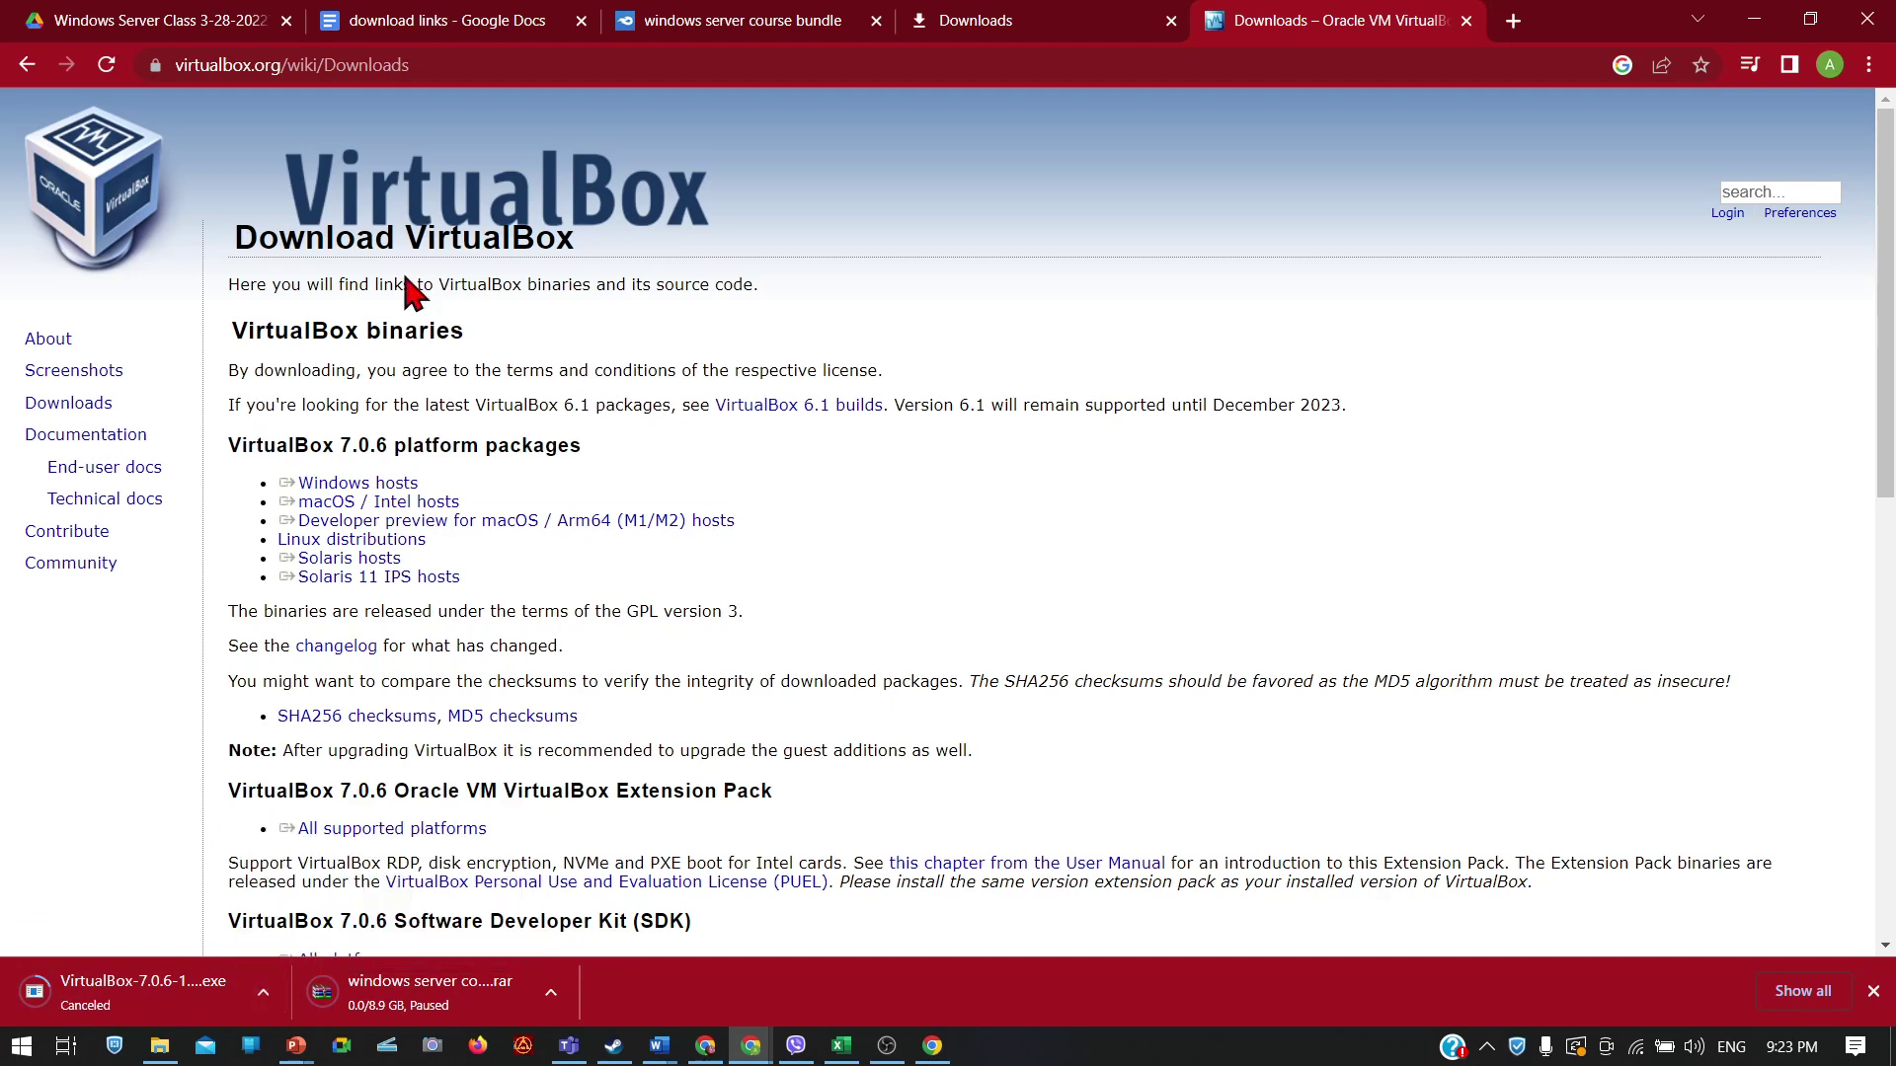
# Step: Copy the VirtualBox downloads page address and open the download links document from the Windows Server Class folder in Drive
pyautogui.click(447, 67)
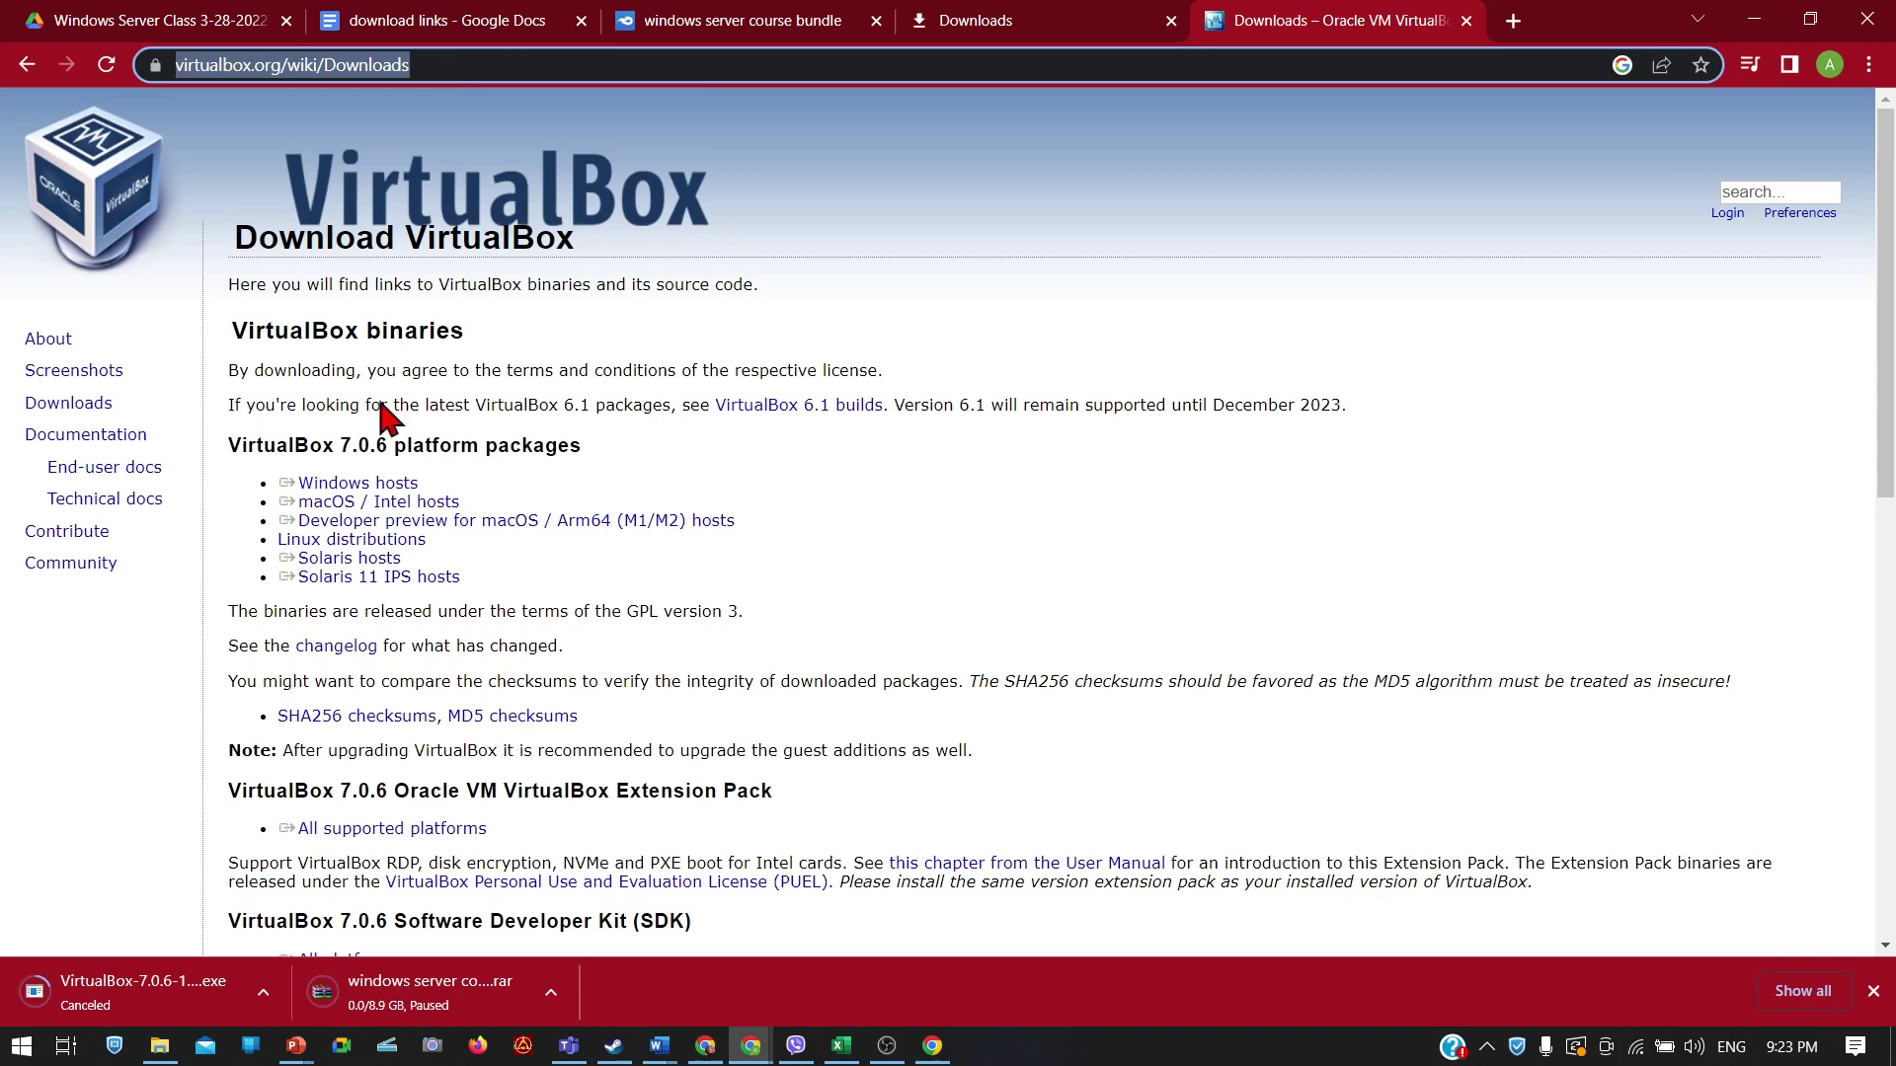
pyautogui.tripleClick(404, 523)
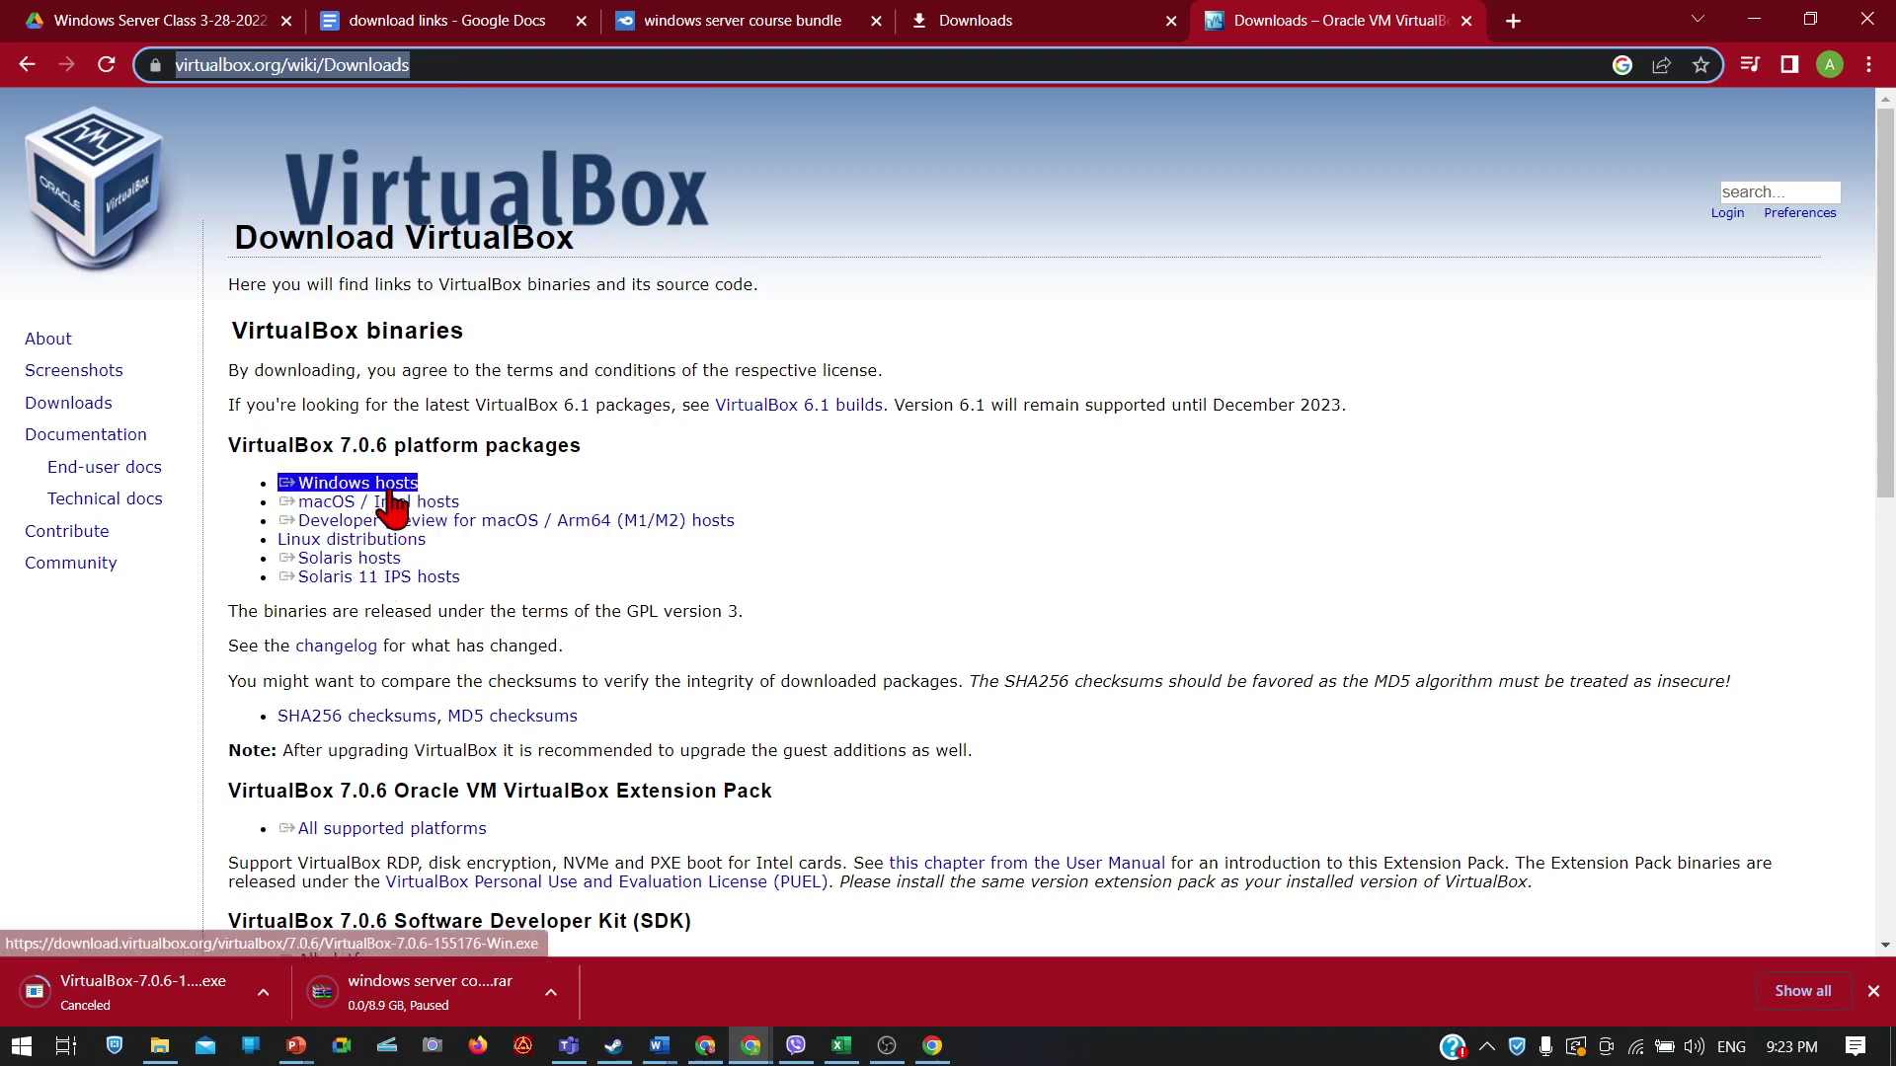
pyautogui.hotkey('ctrl', '1')
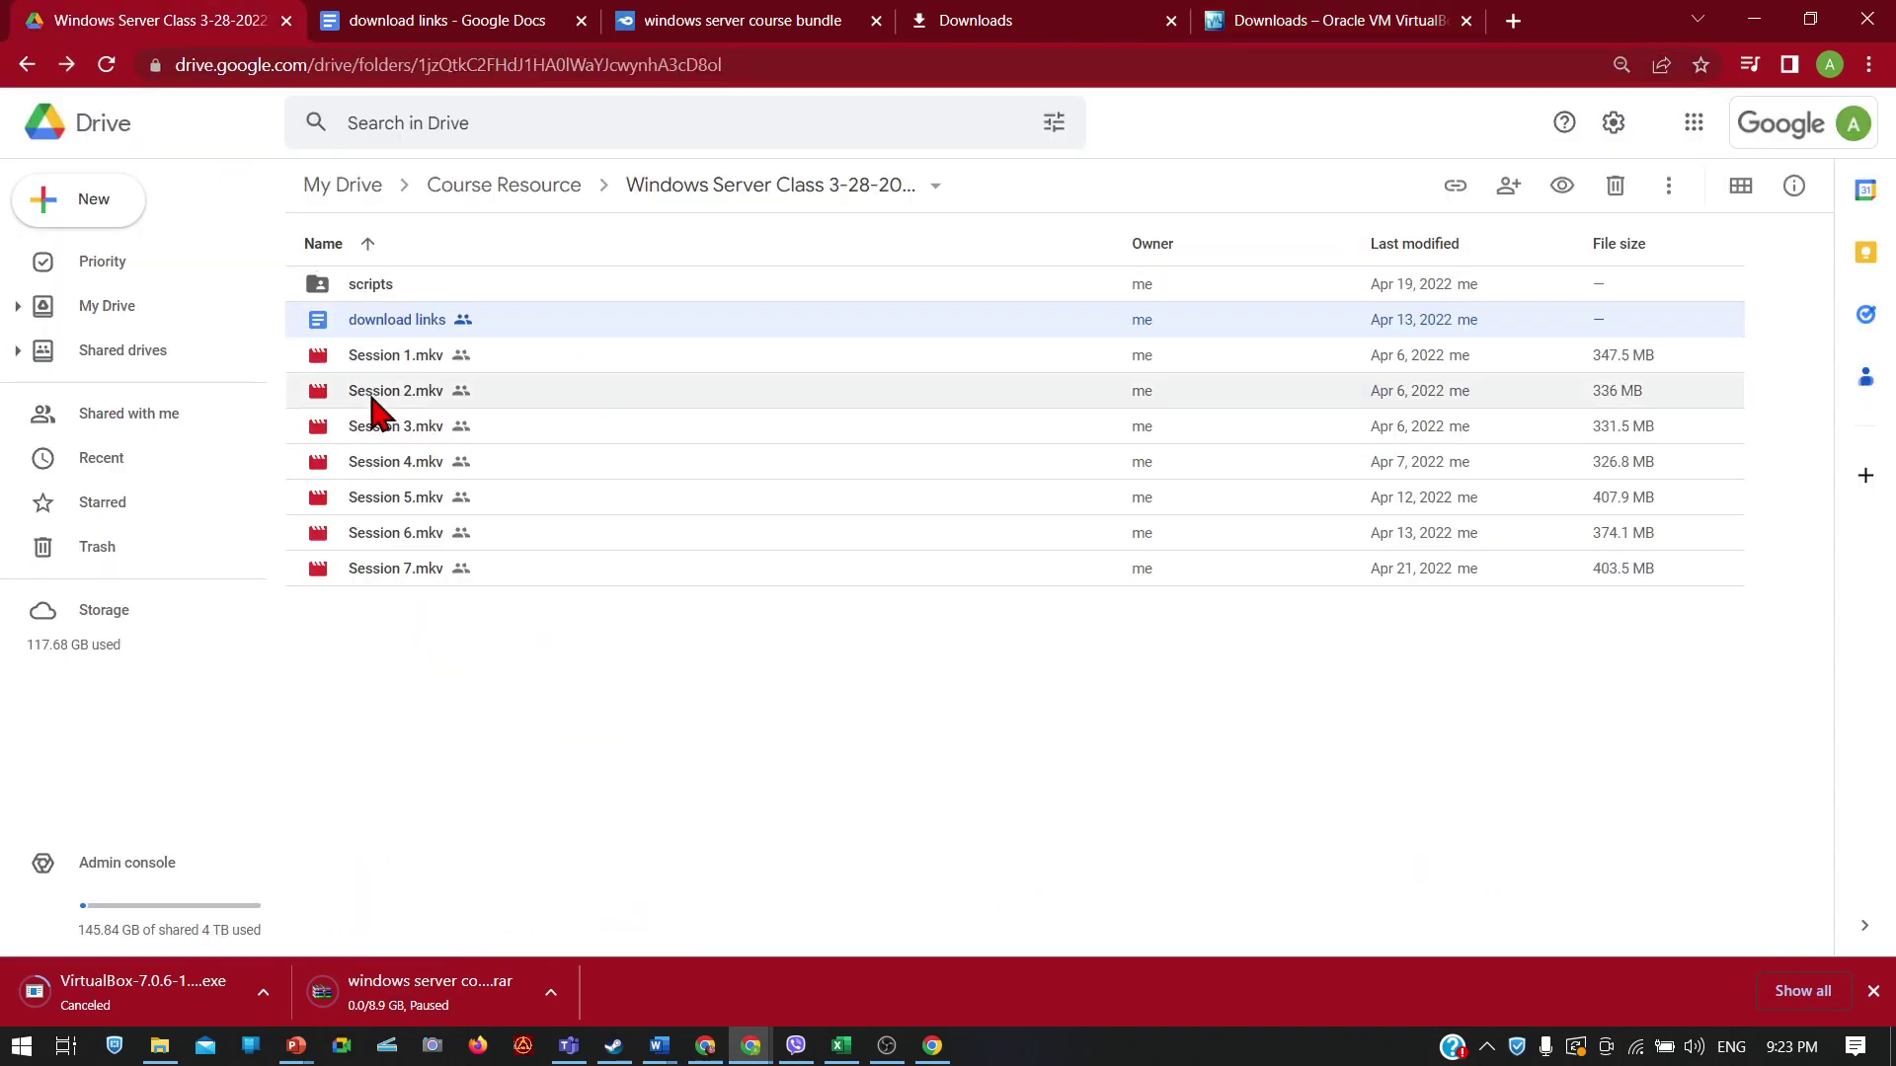
pyautogui.doubleClick(486, 329)
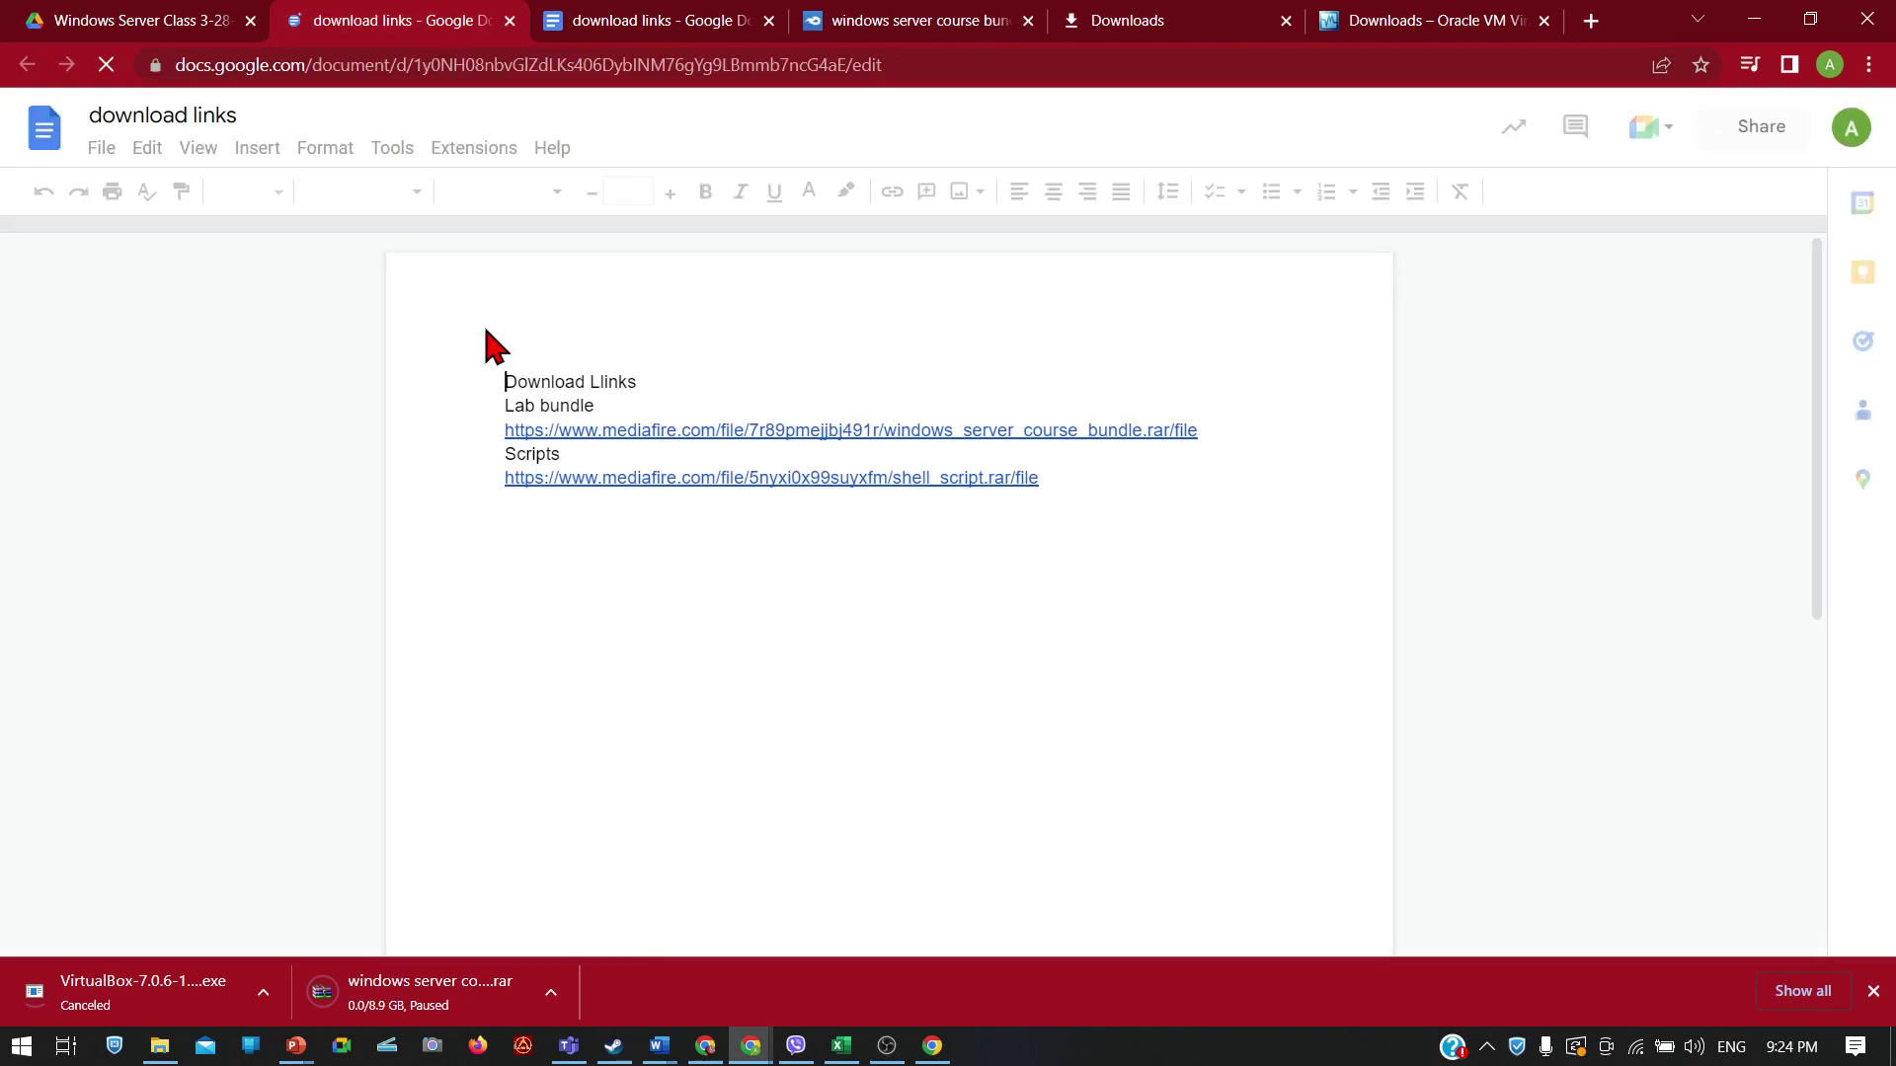
# Step: Add a "Virtual Box" line directly below the lab bundle link, with an empty line under it
pyautogui.click(1204, 435)
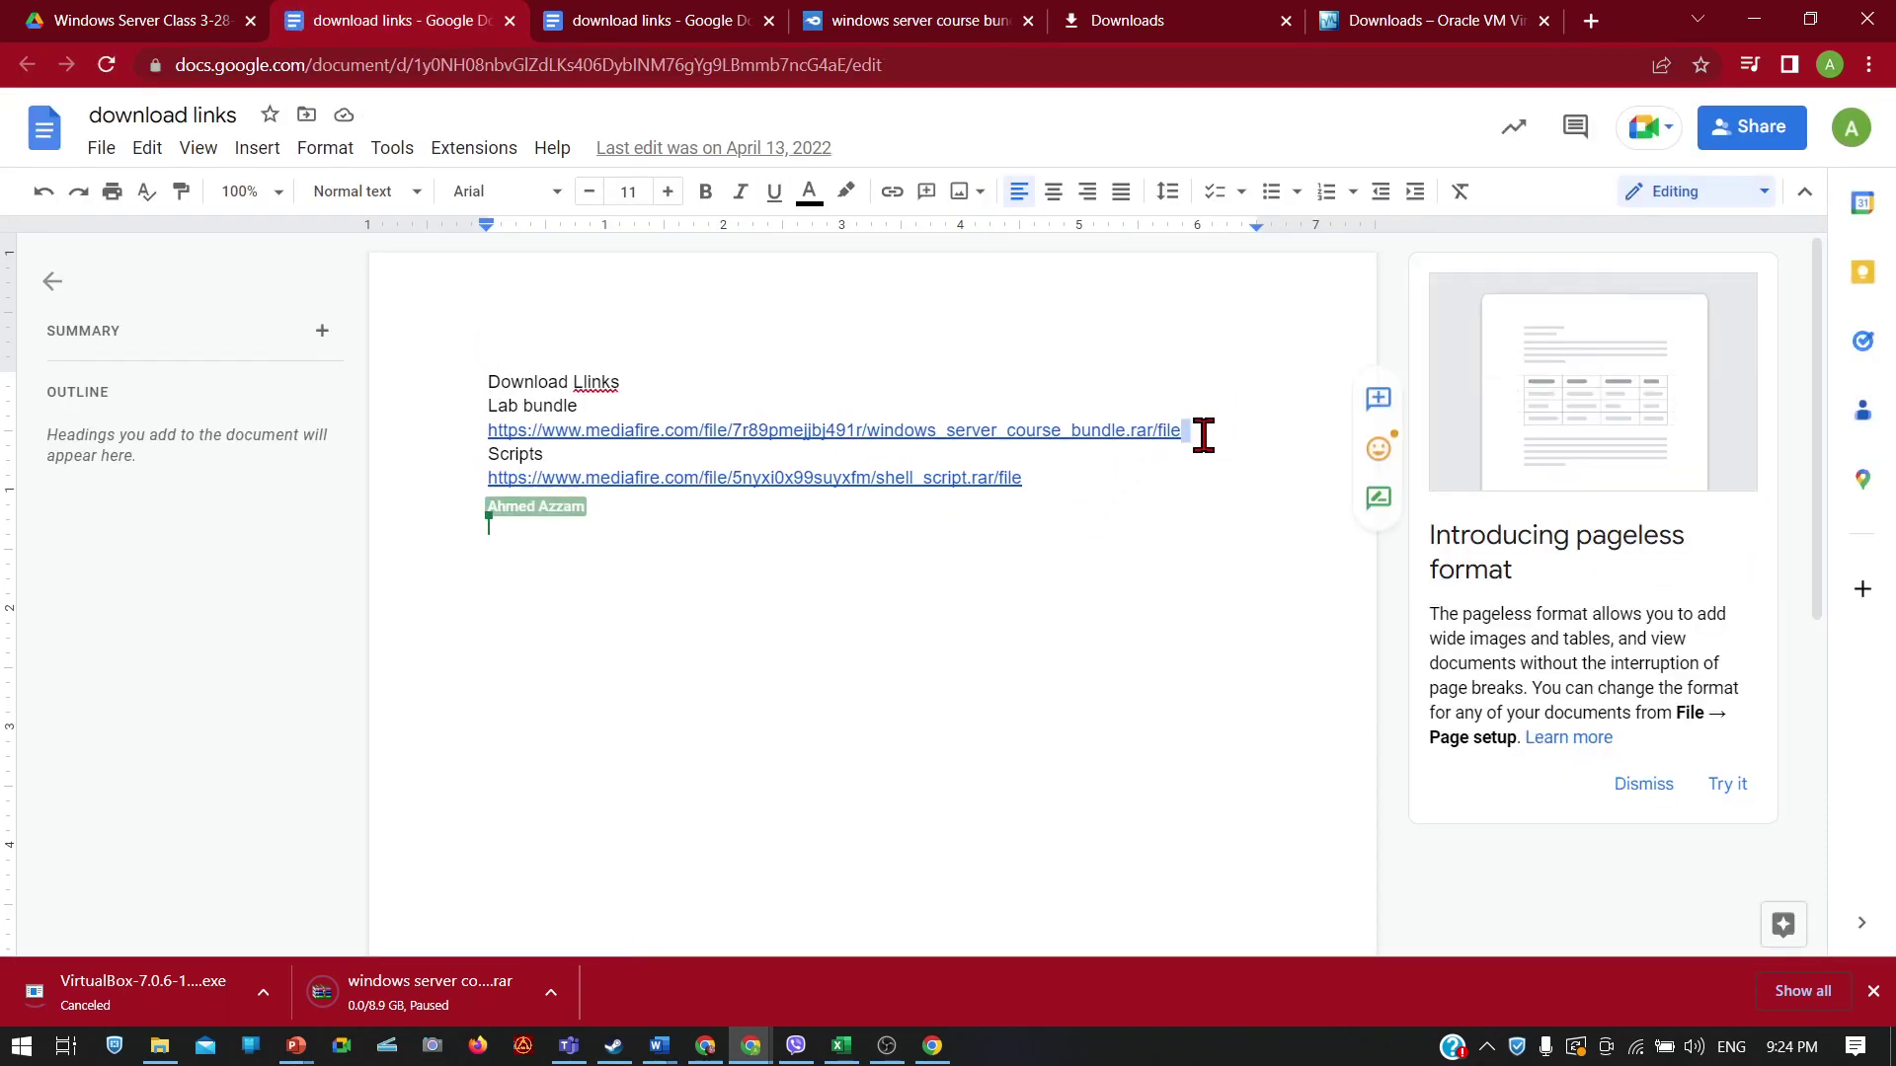
pyautogui.press('Return')
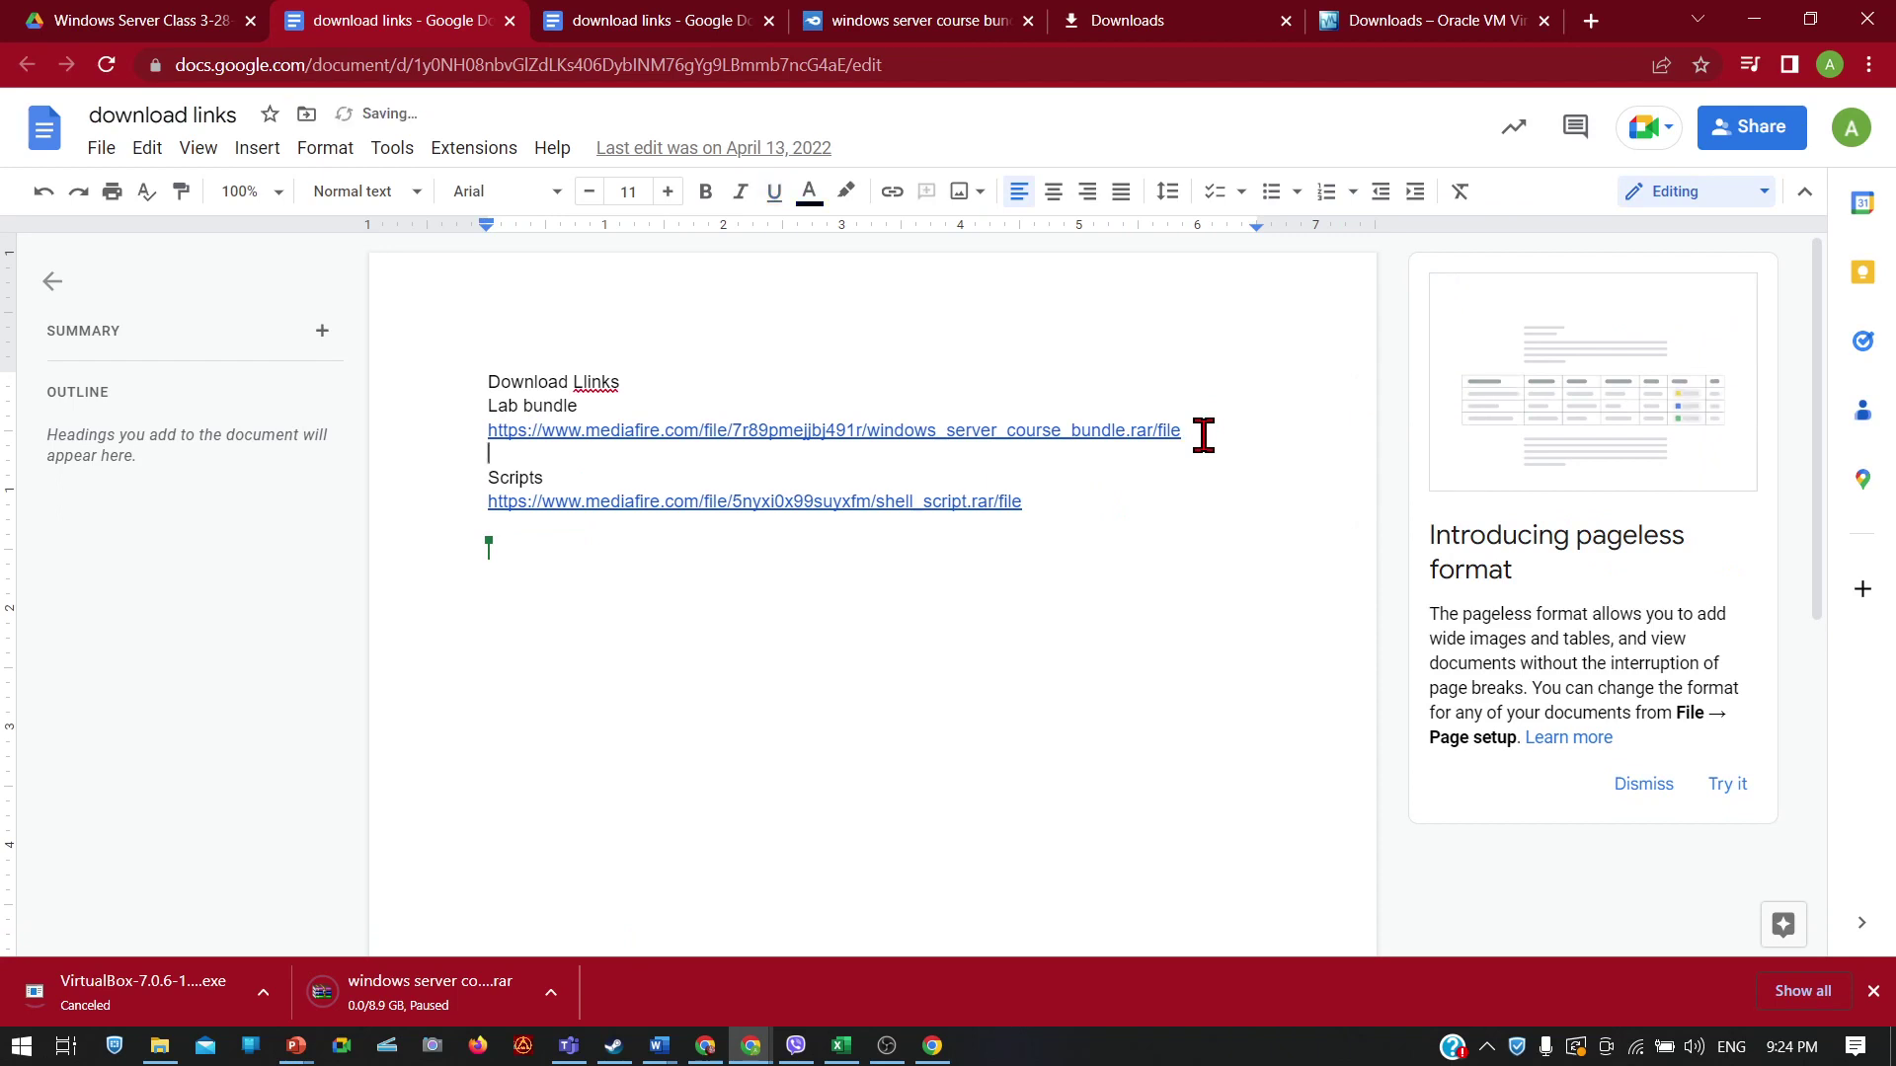
pyautogui.write('Vr')
pyautogui.press('BackSpace')
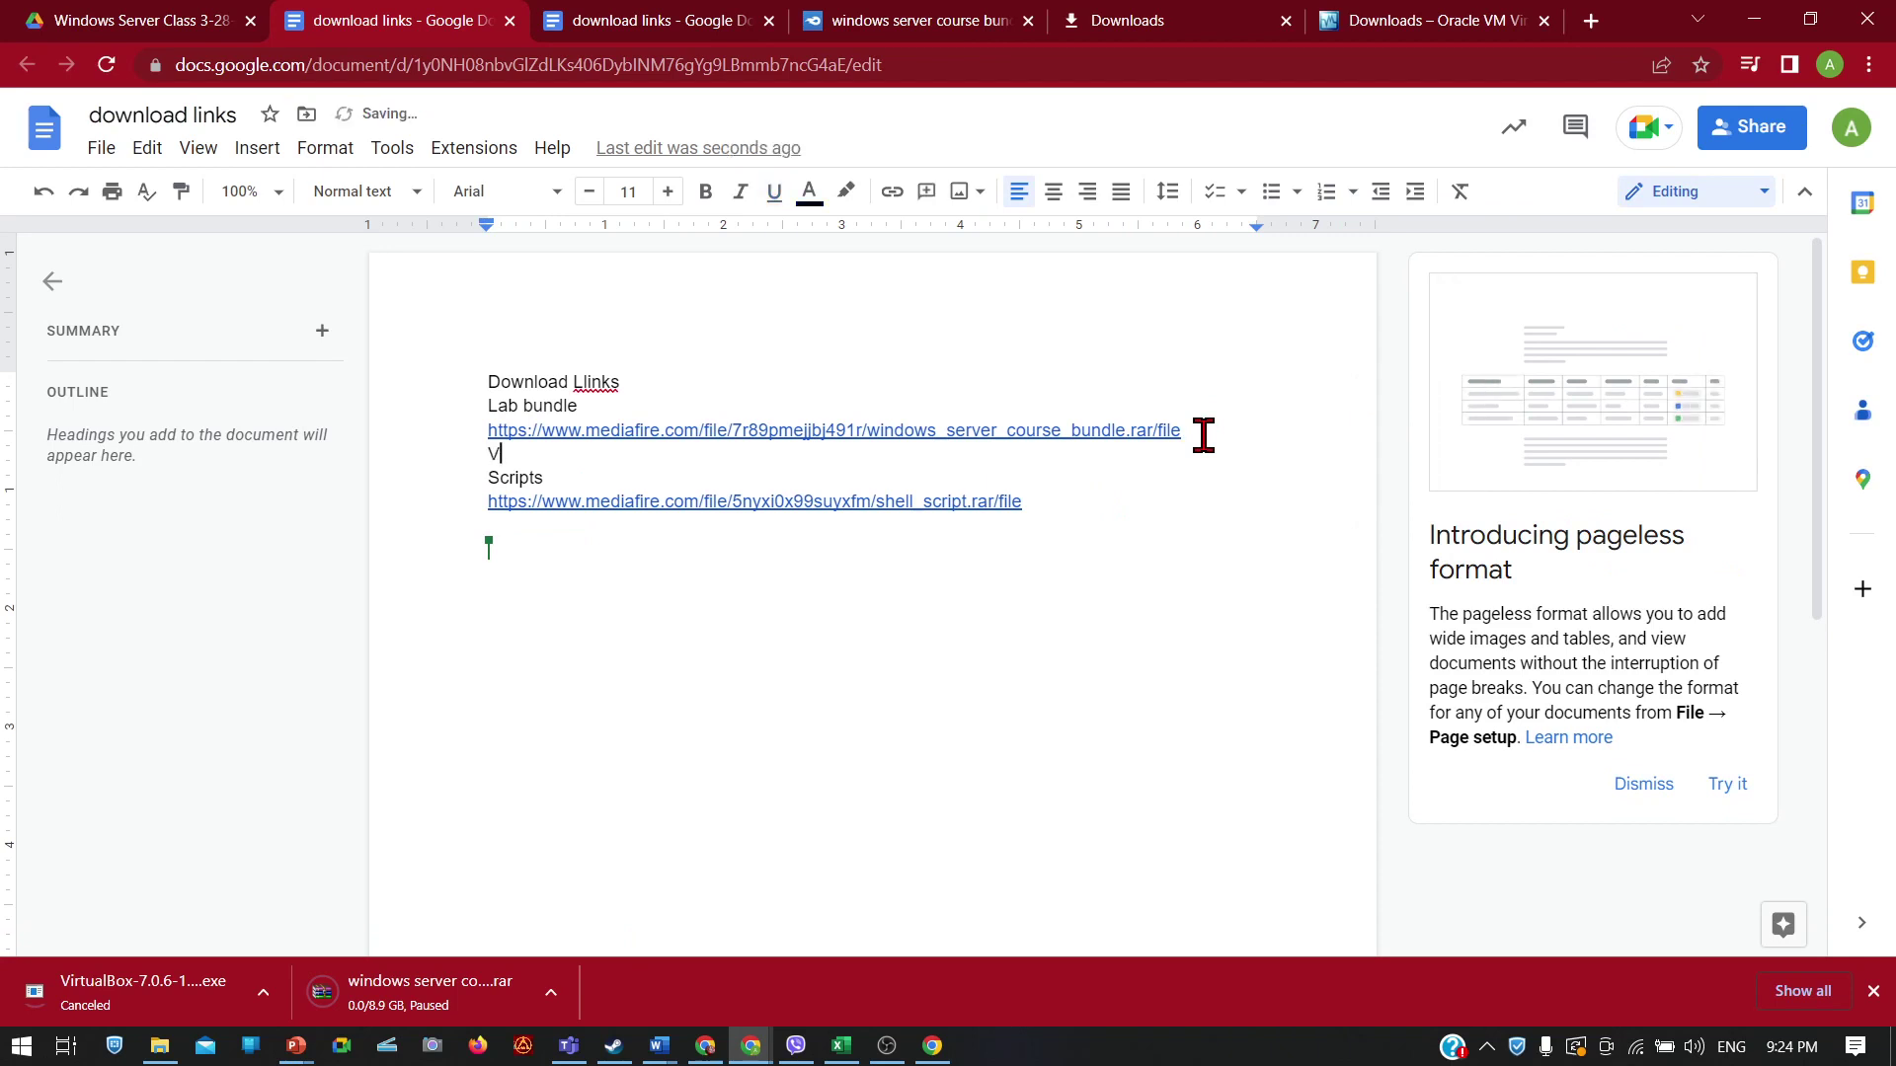
pyautogui.write('irtual ')
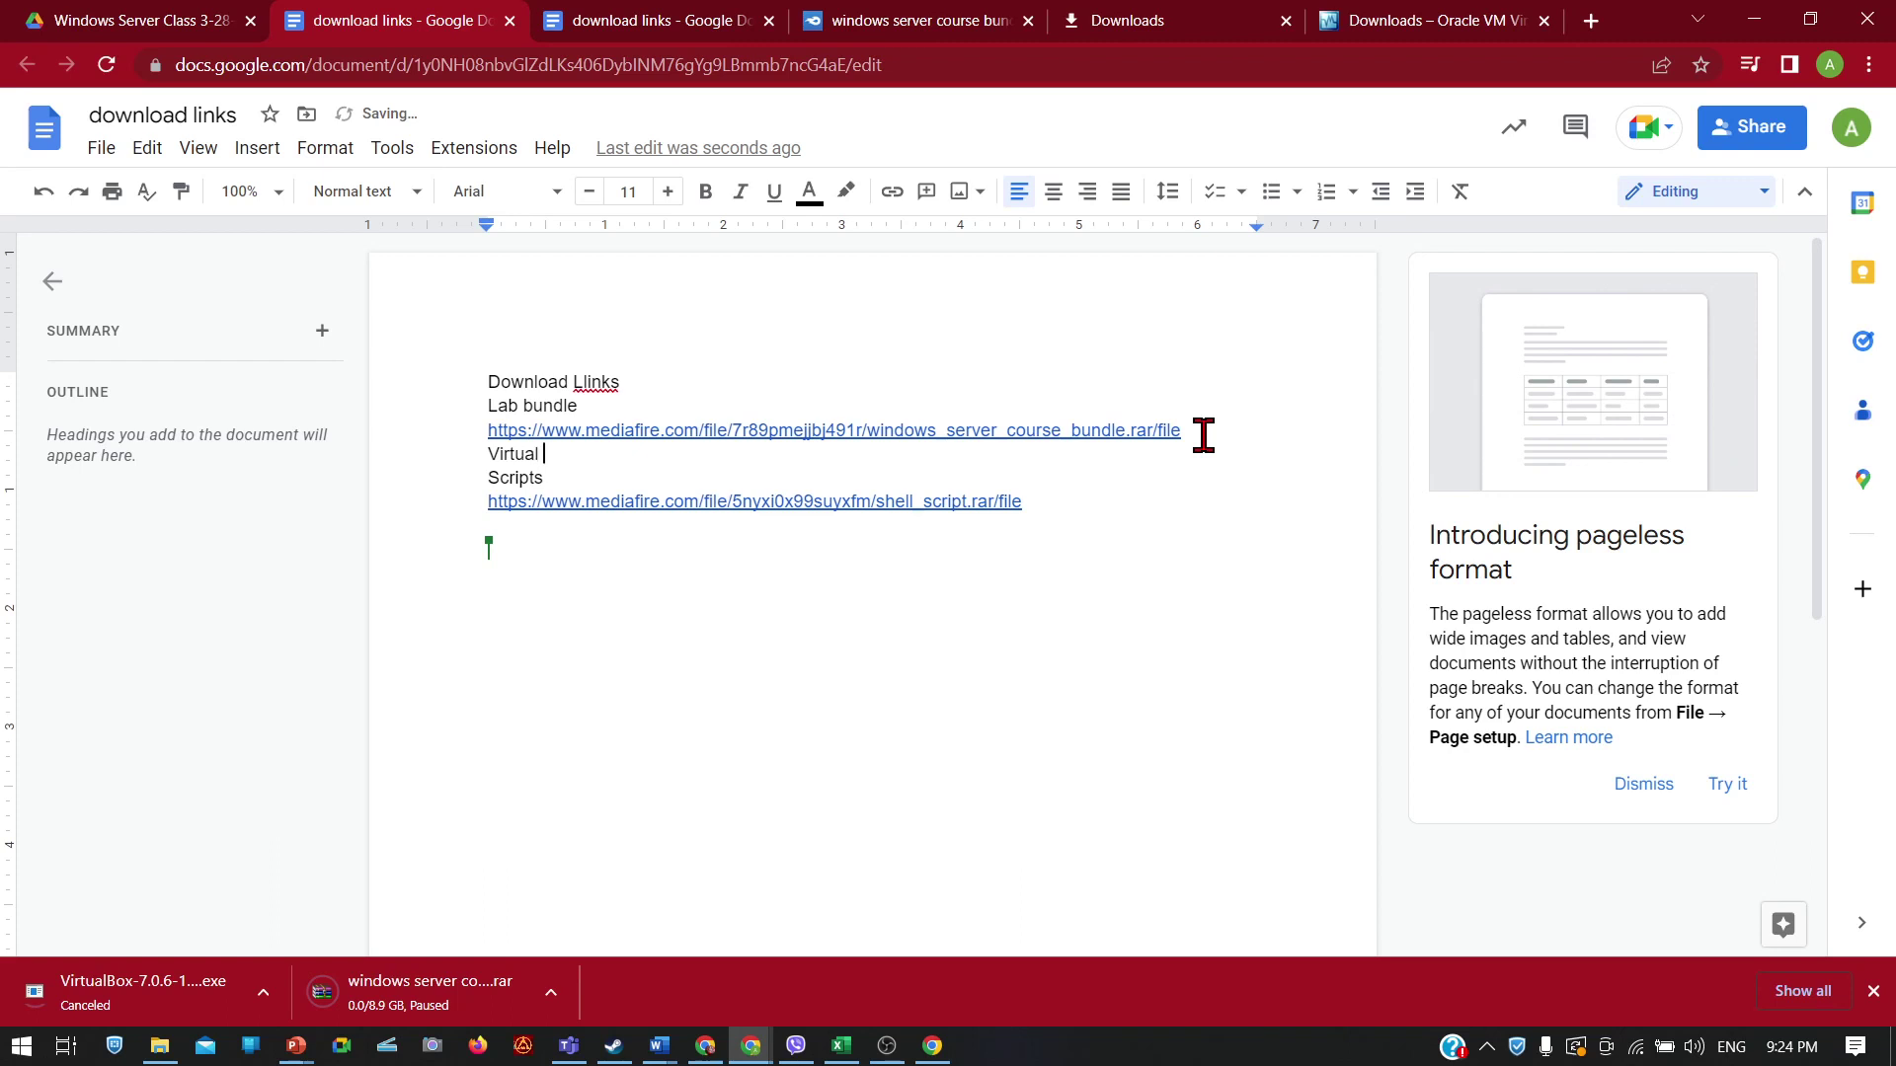
pyautogui.write('Bo')
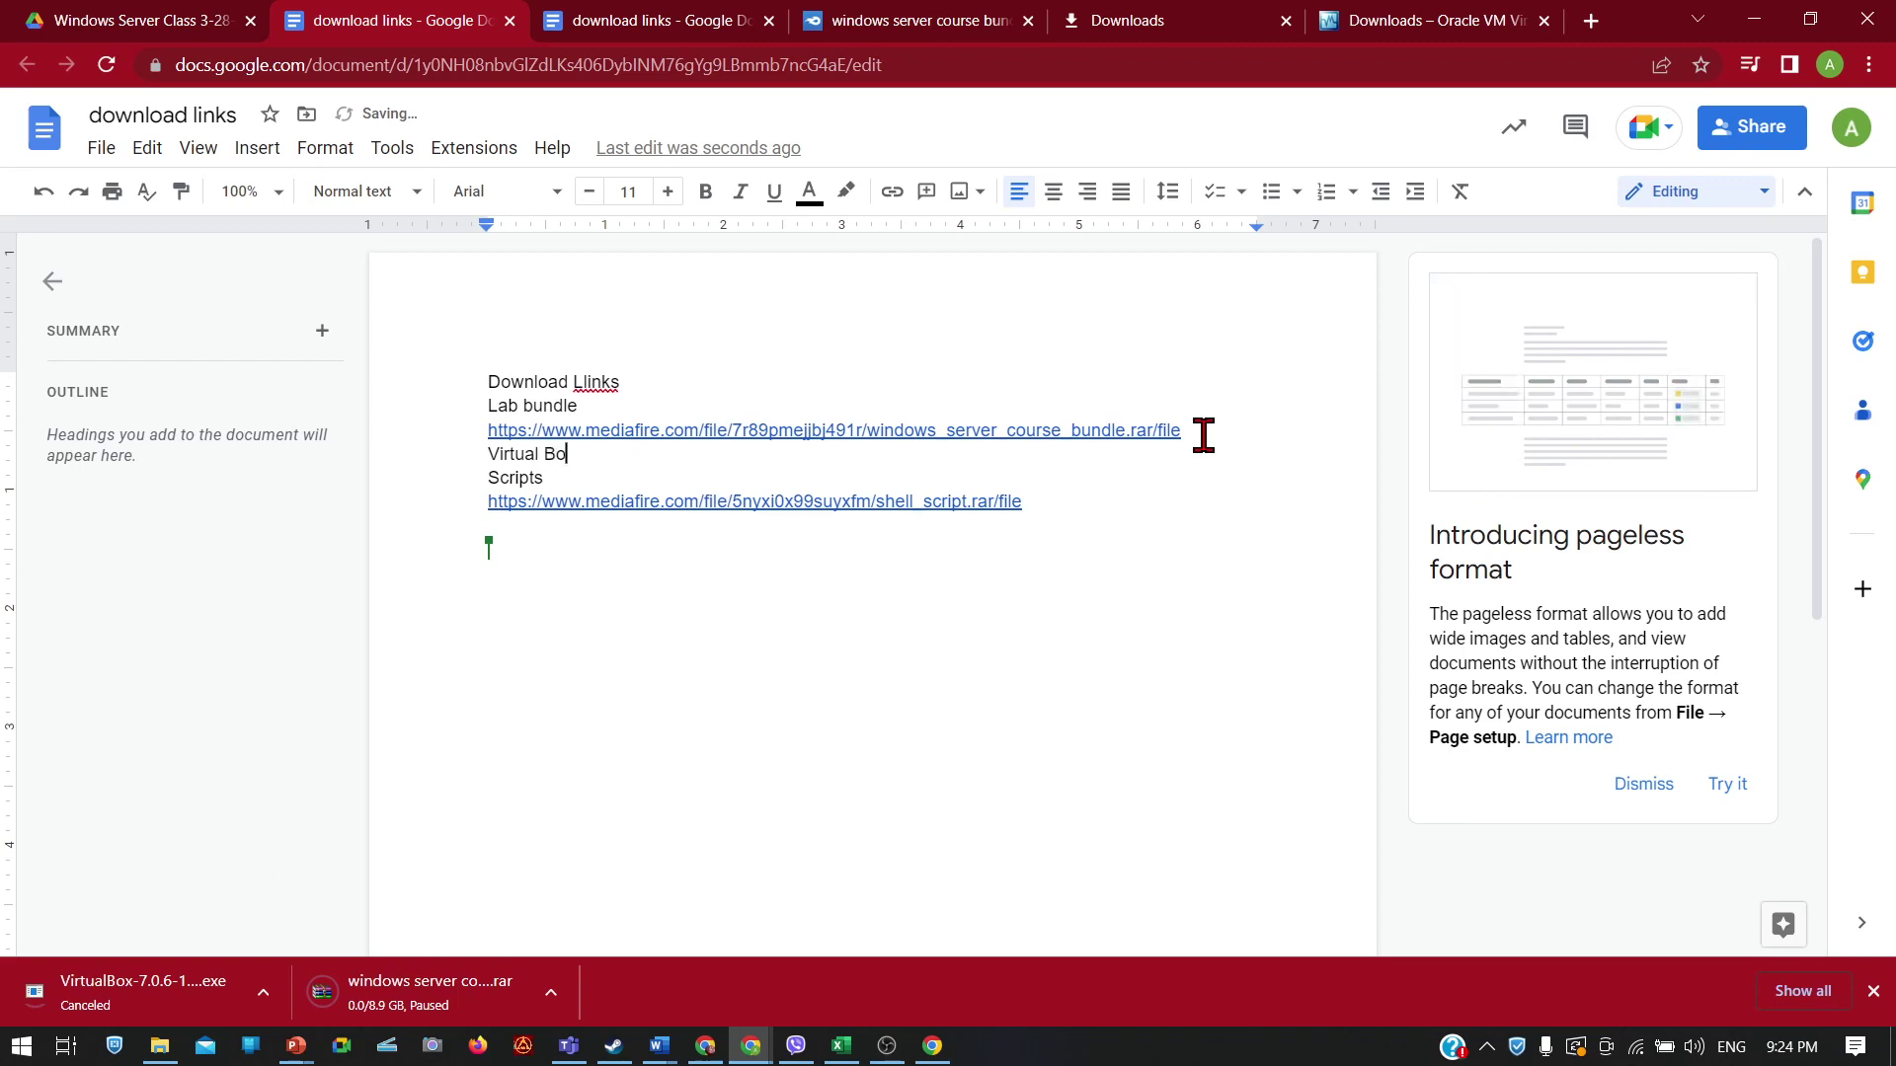
pyautogui.write('x')
pyautogui.press('Return')
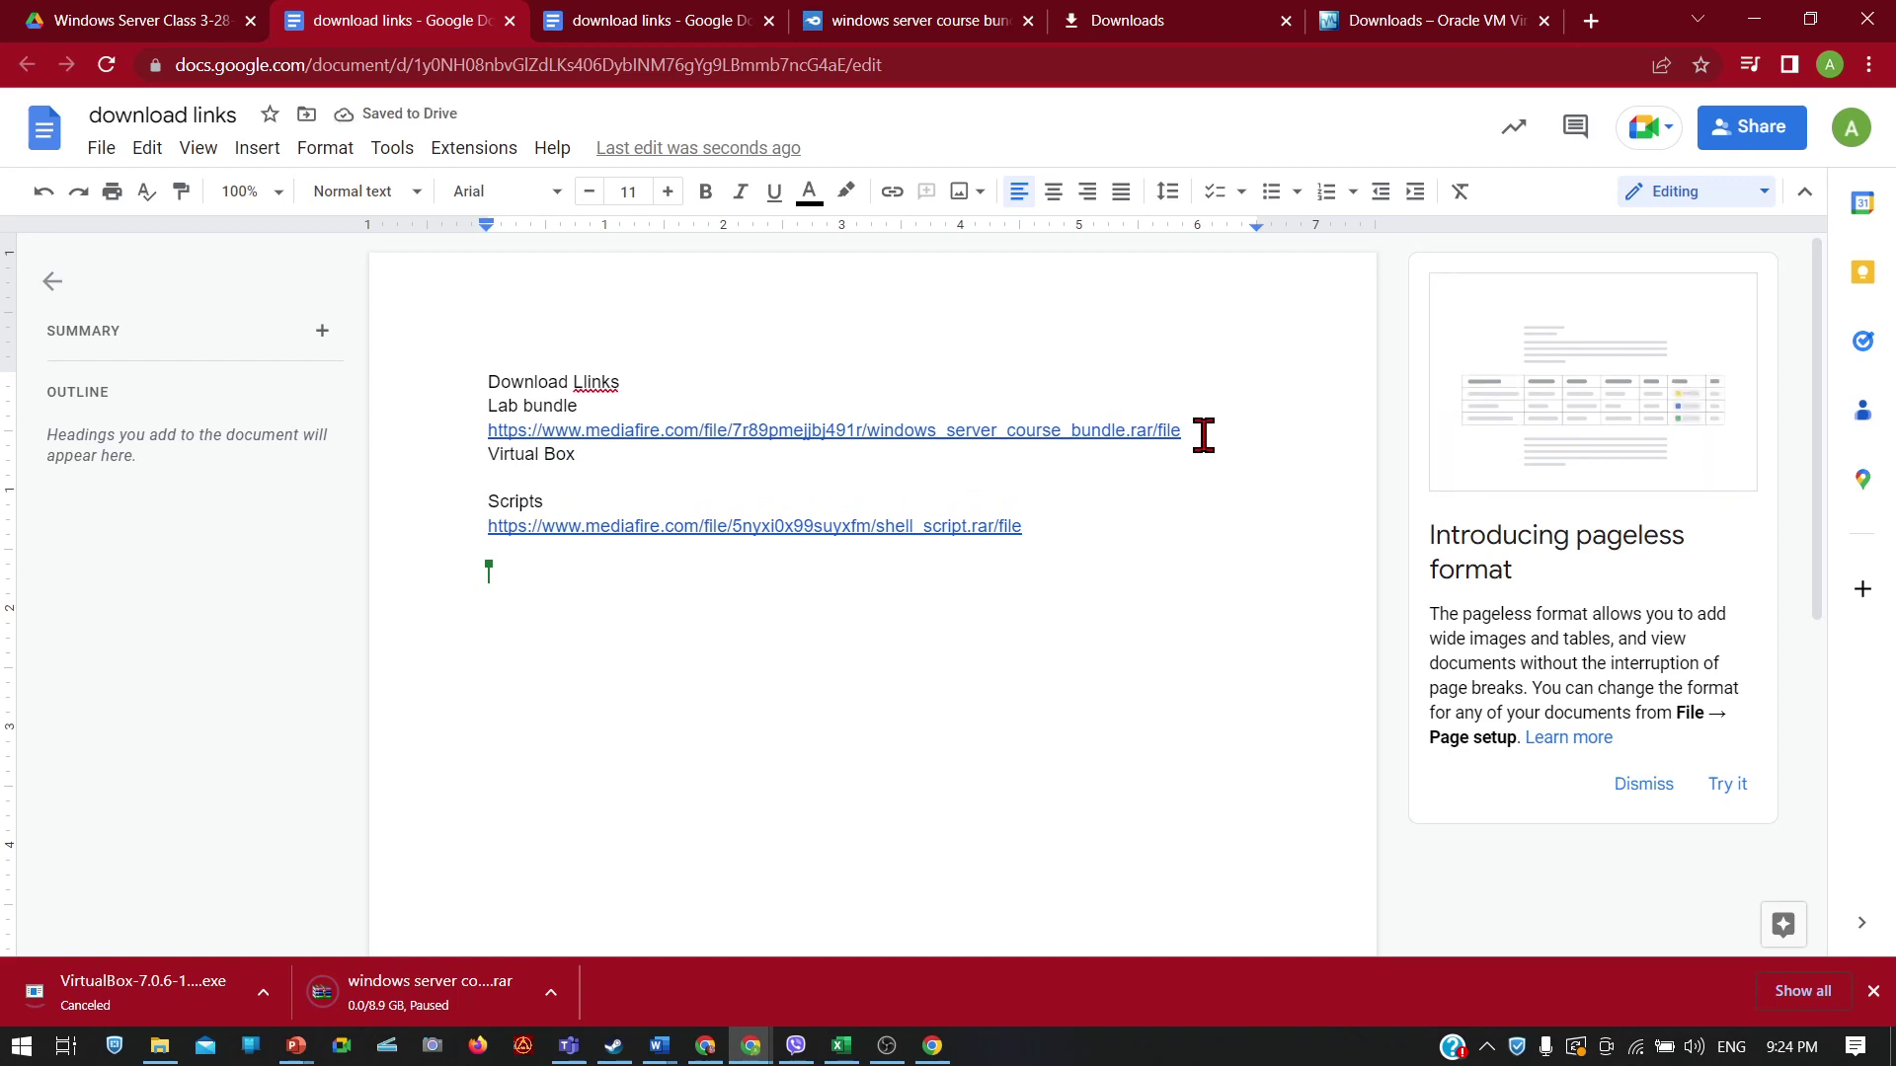
pyautogui.write('https://www.virtualbox.org/wiki/Downloads')
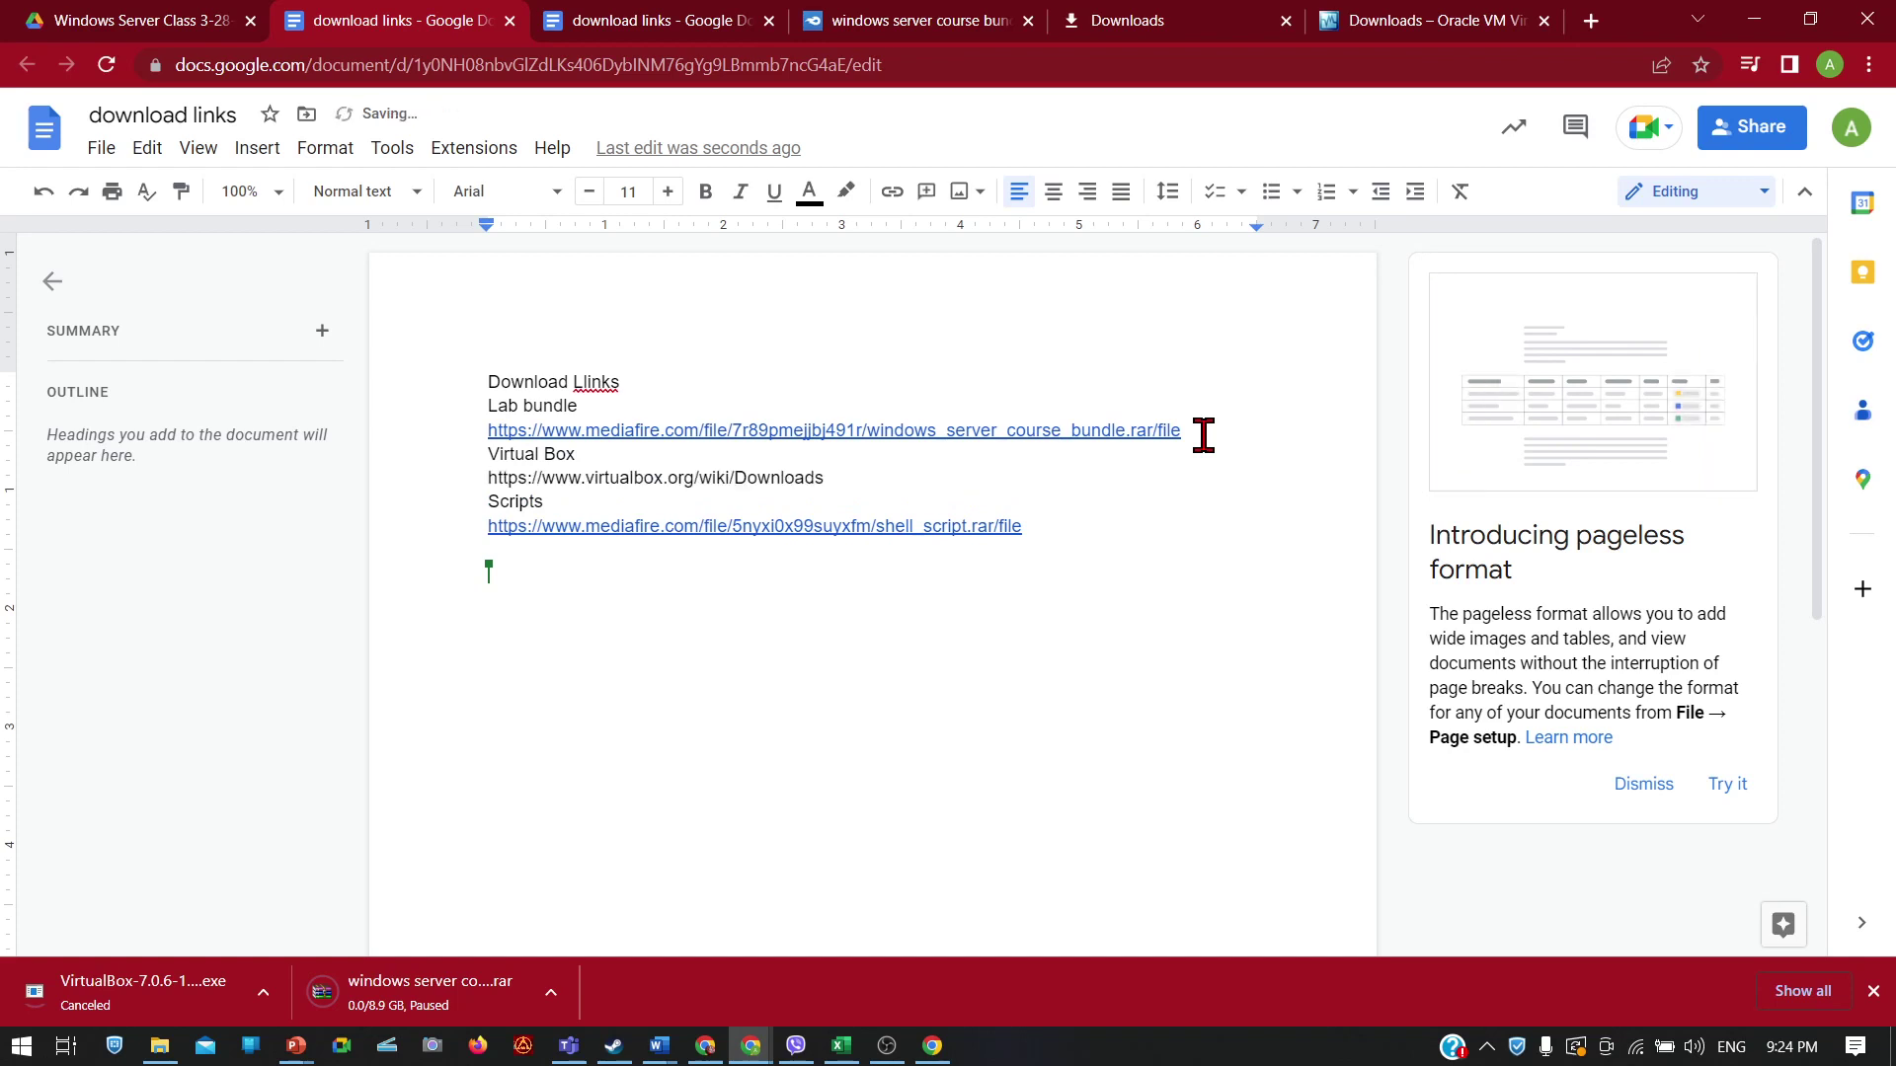
pyautogui.press('Return')
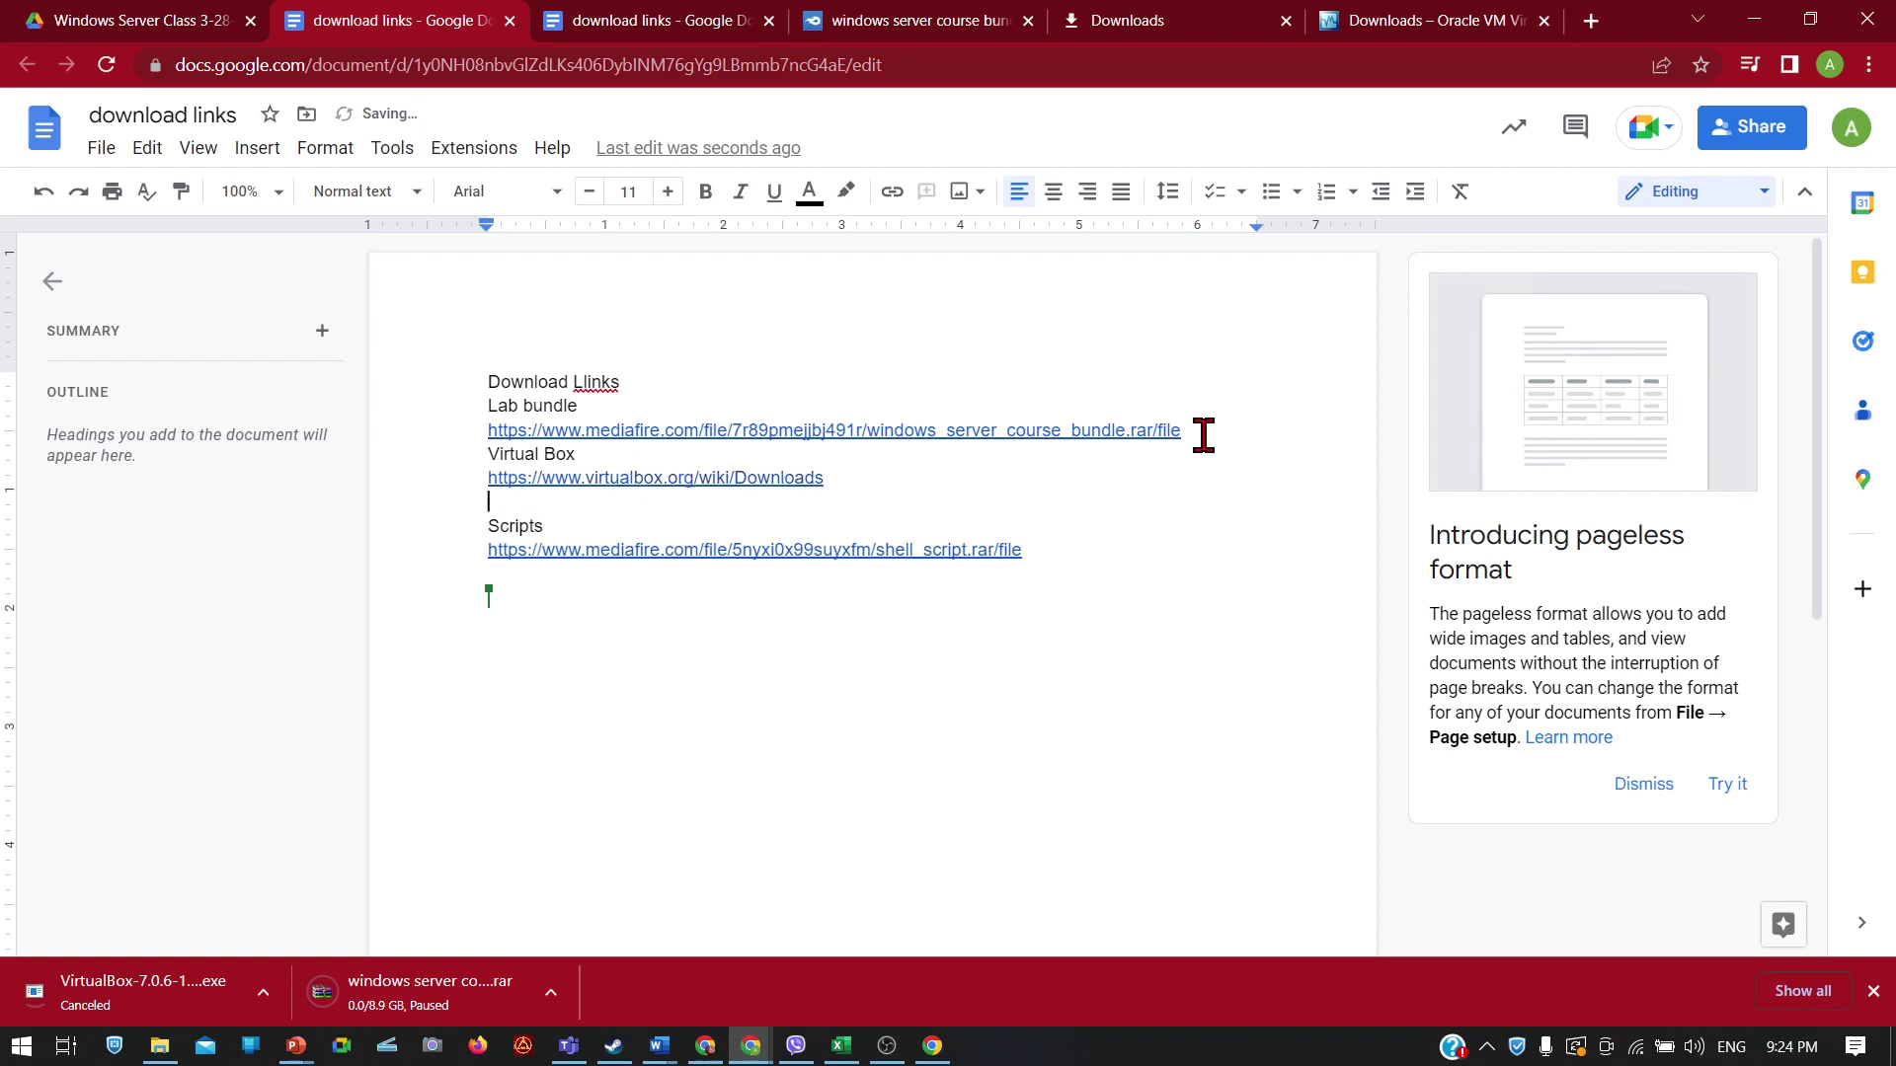
pyautogui.hotkey('ctrl', 'z')
pyautogui.hotkey('ctrl', 'z')
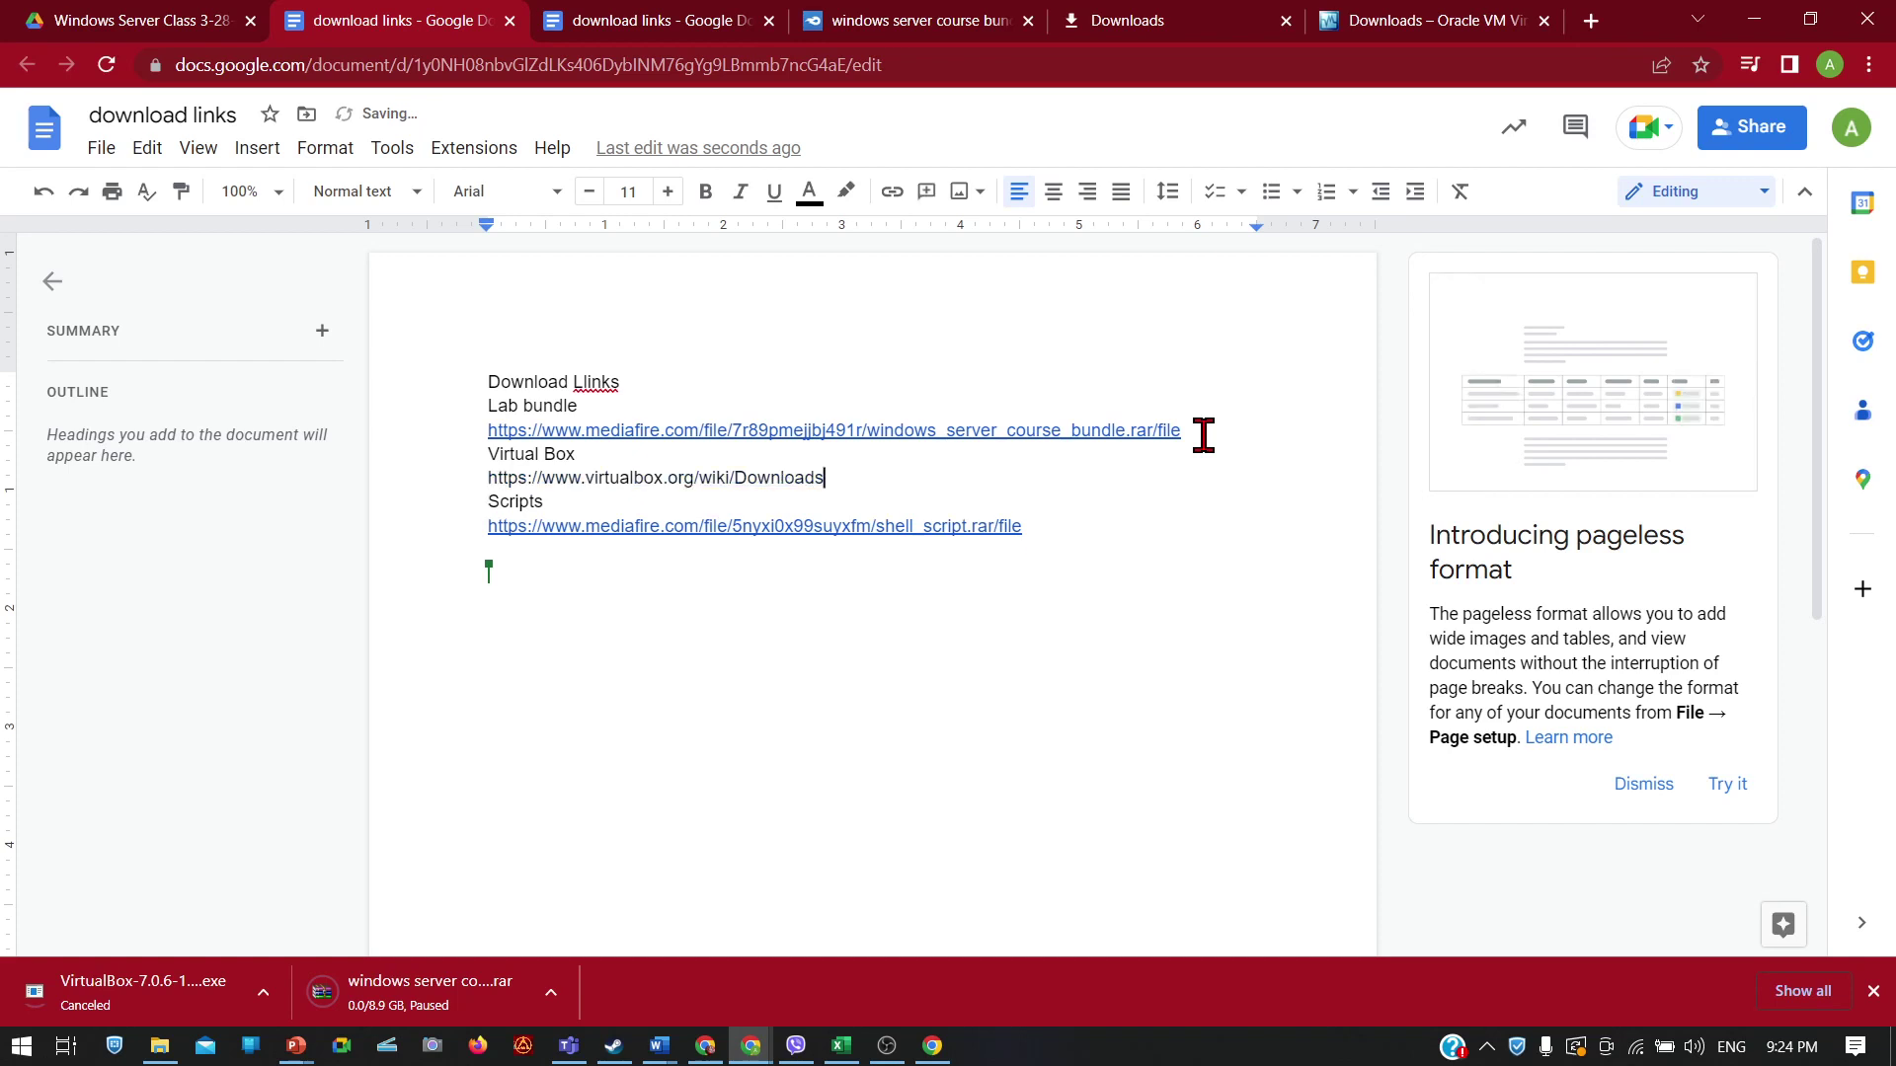
pyautogui.press('Return')
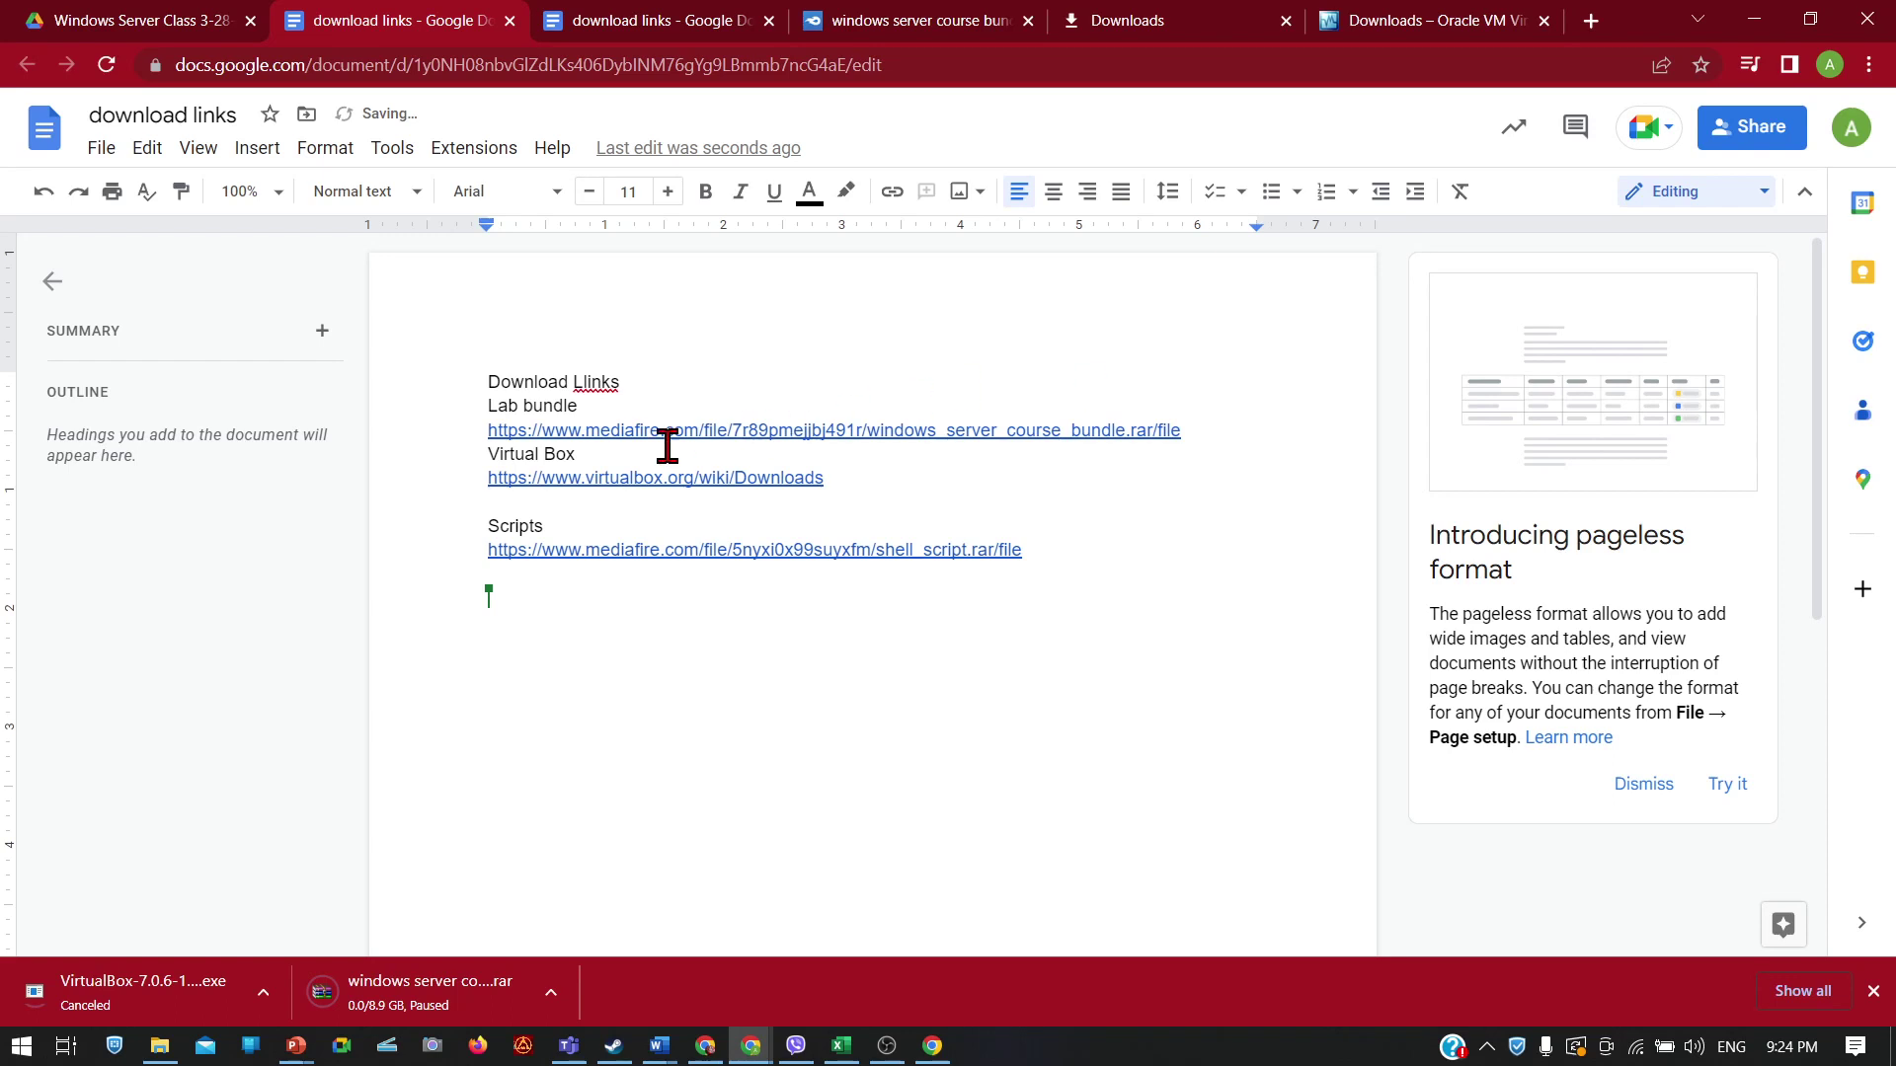
pyautogui.click(478, 527)
pyautogui.press('BackSpace')
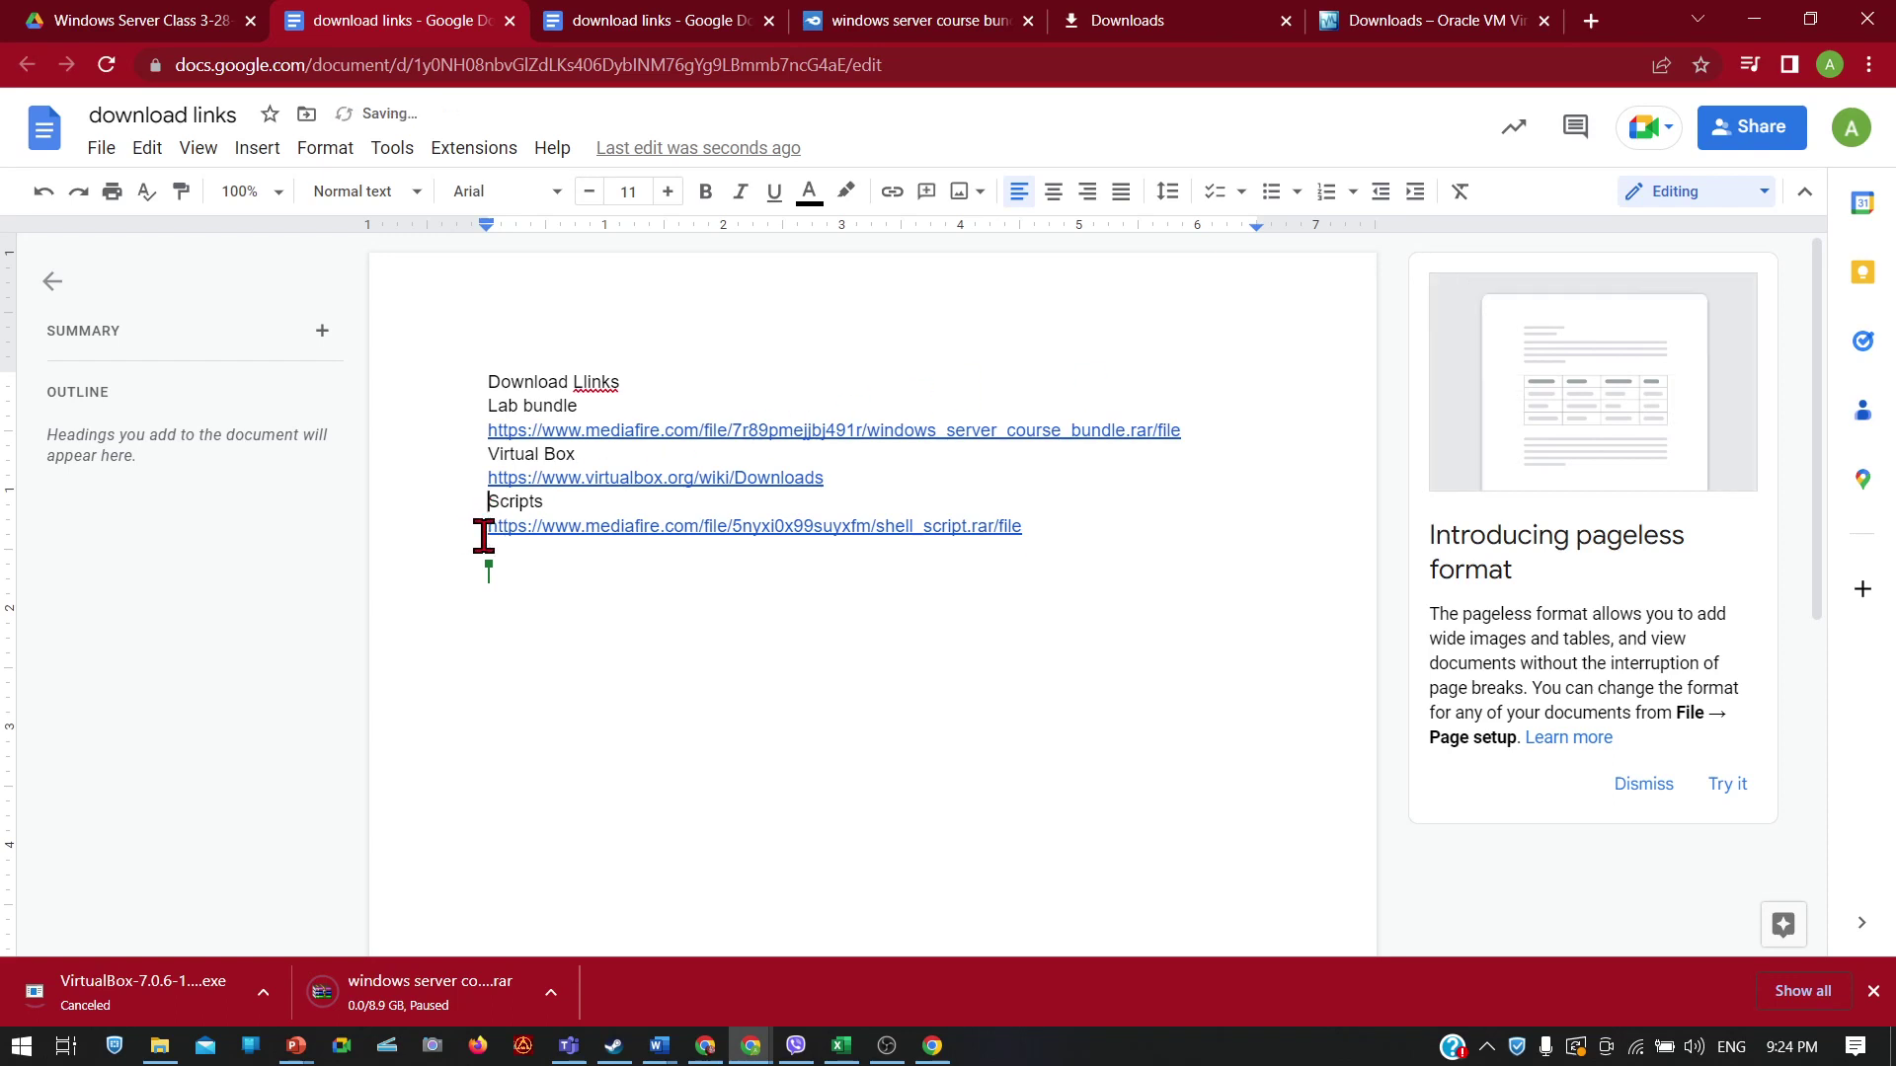
# Step: Correct the misspelled word "Llinks" in the document's first line to the suggested "Links"
pyautogui.moveTo(1133, 529); pyautogui.dragTo(438, 343)
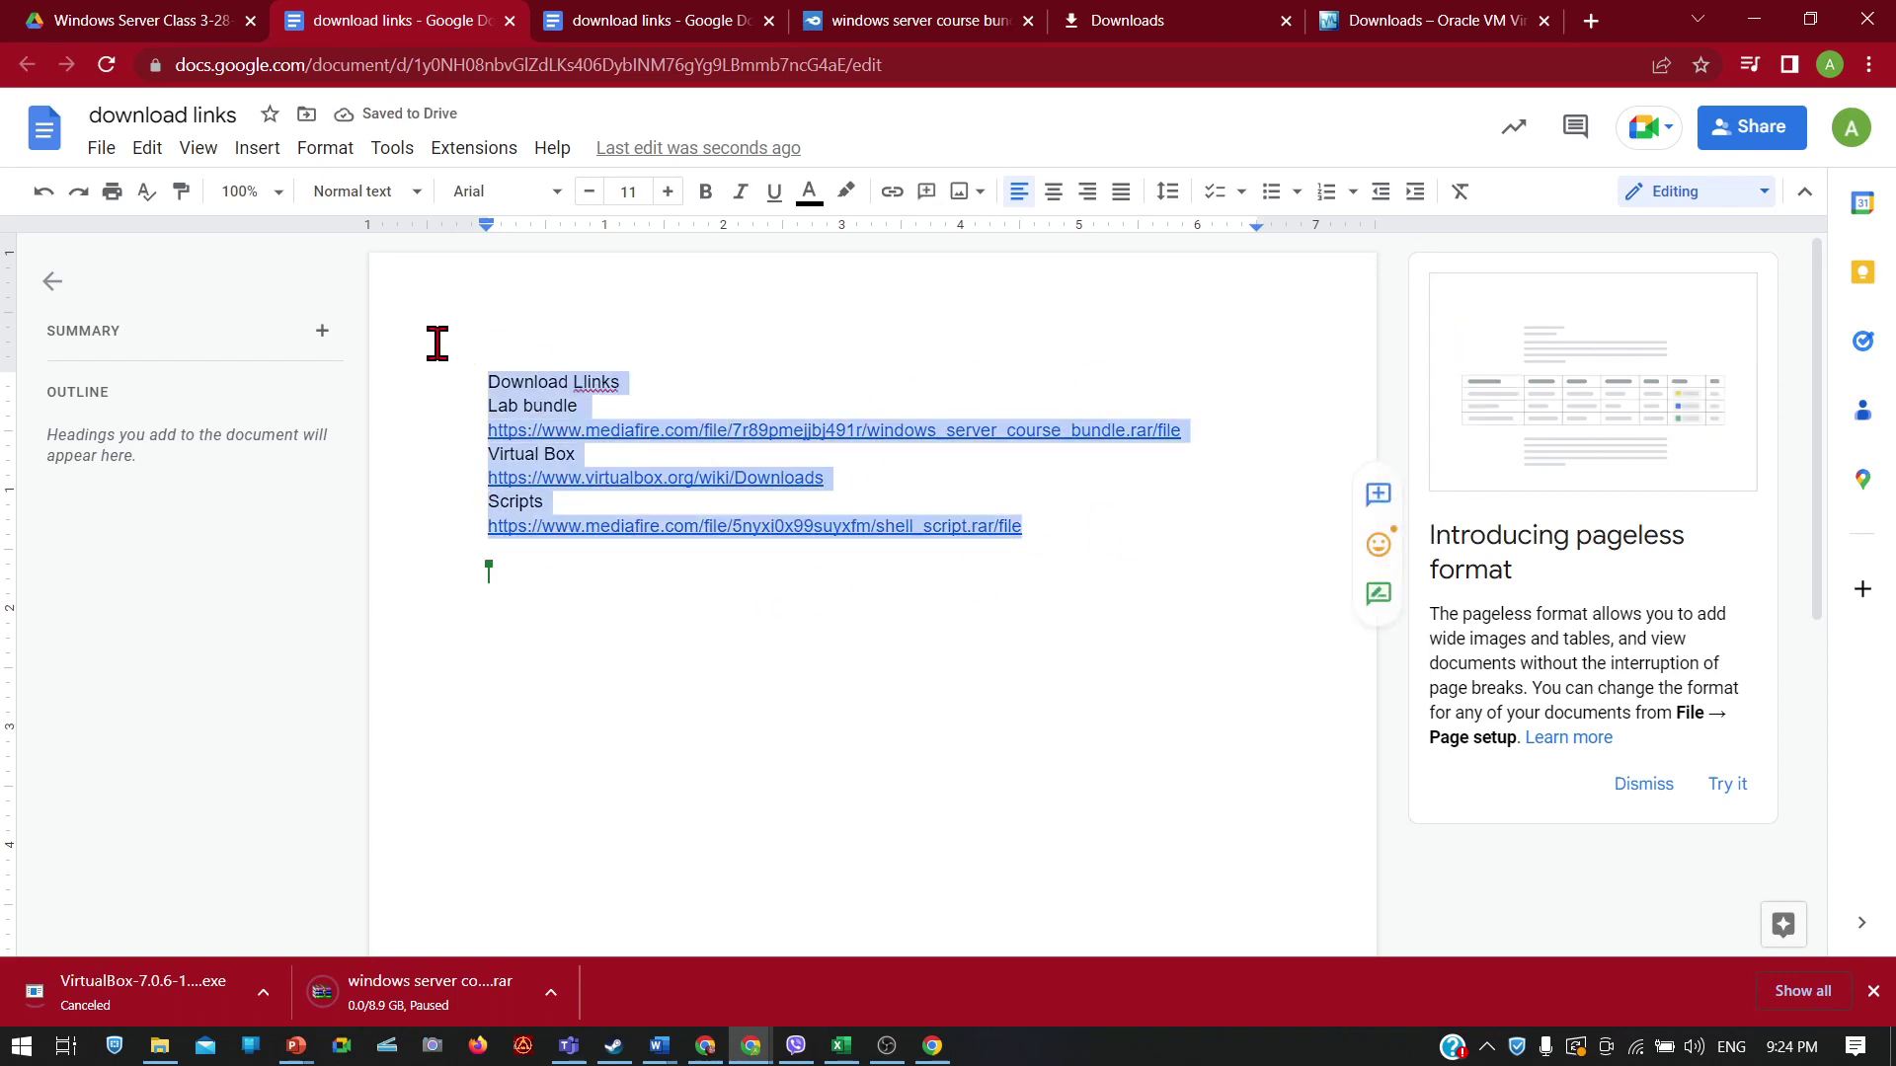
pyautogui.click(596, 387)
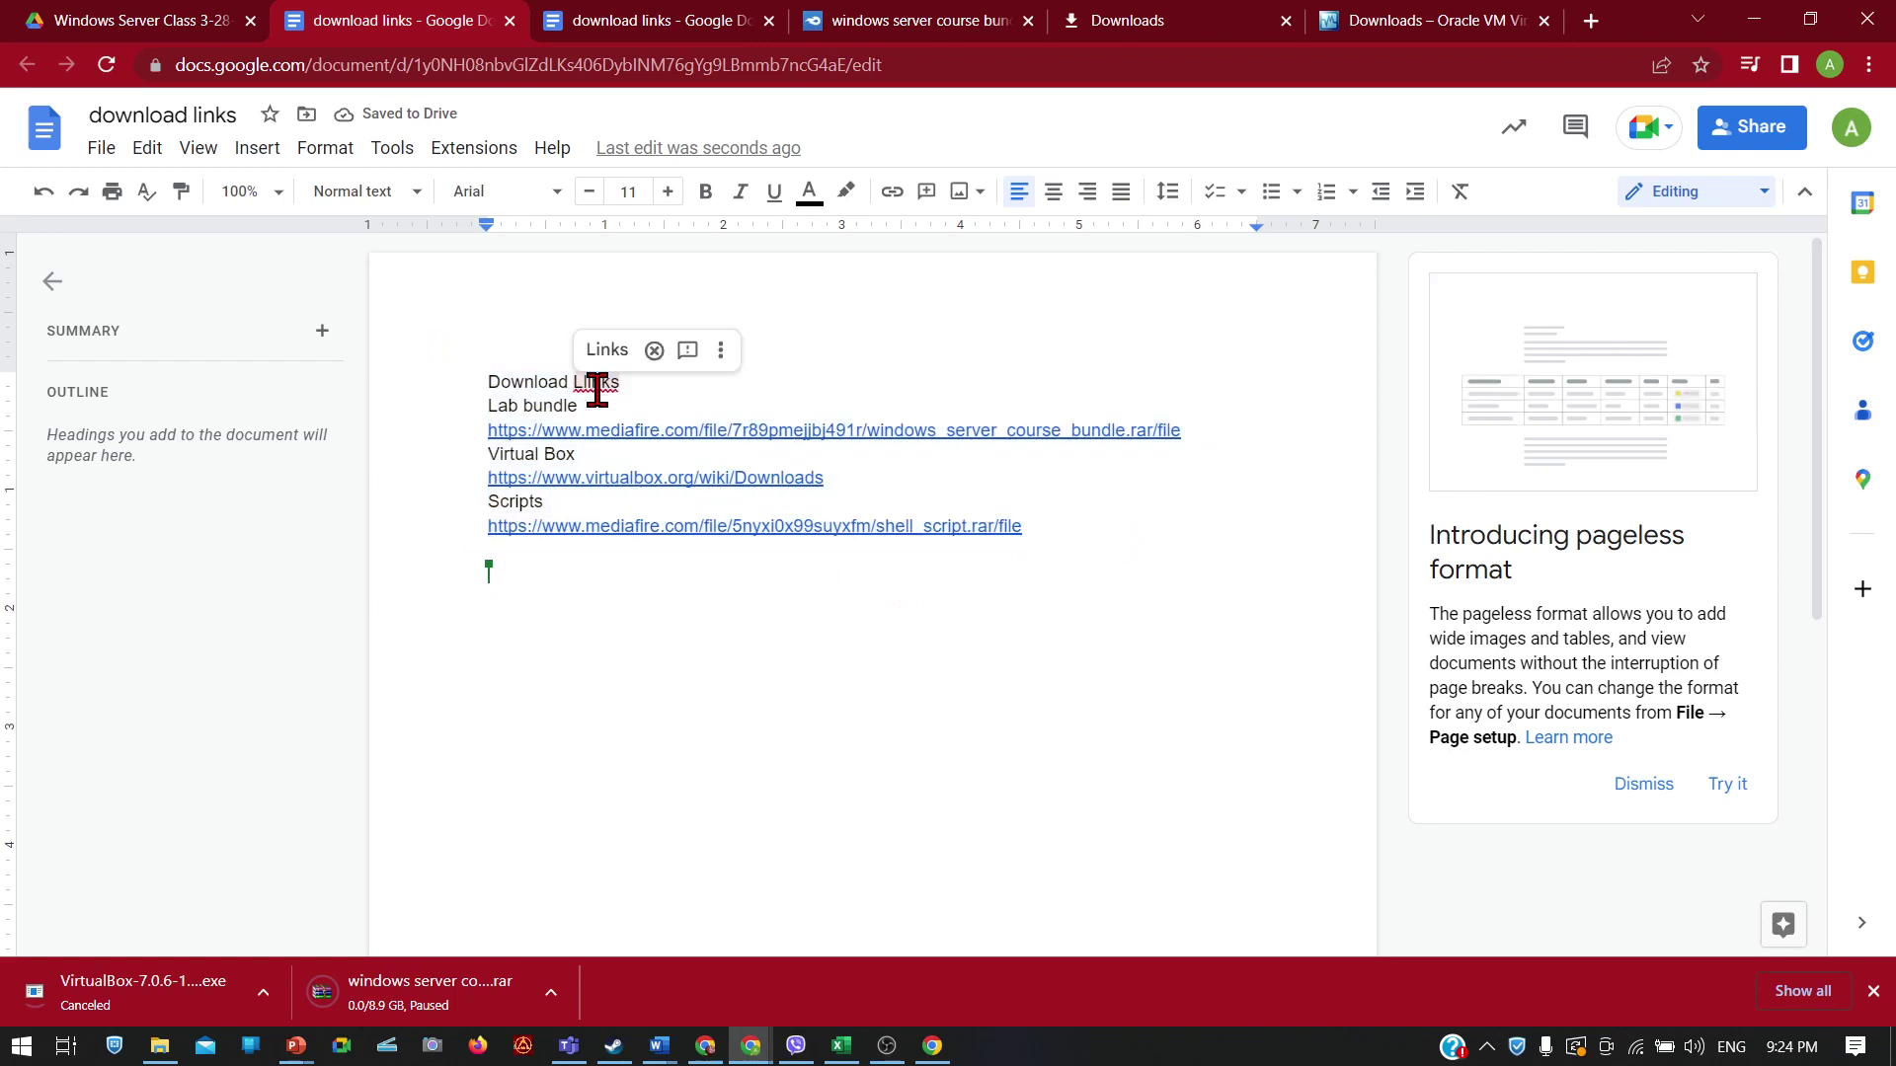
pyautogui.rightClick(596, 387)
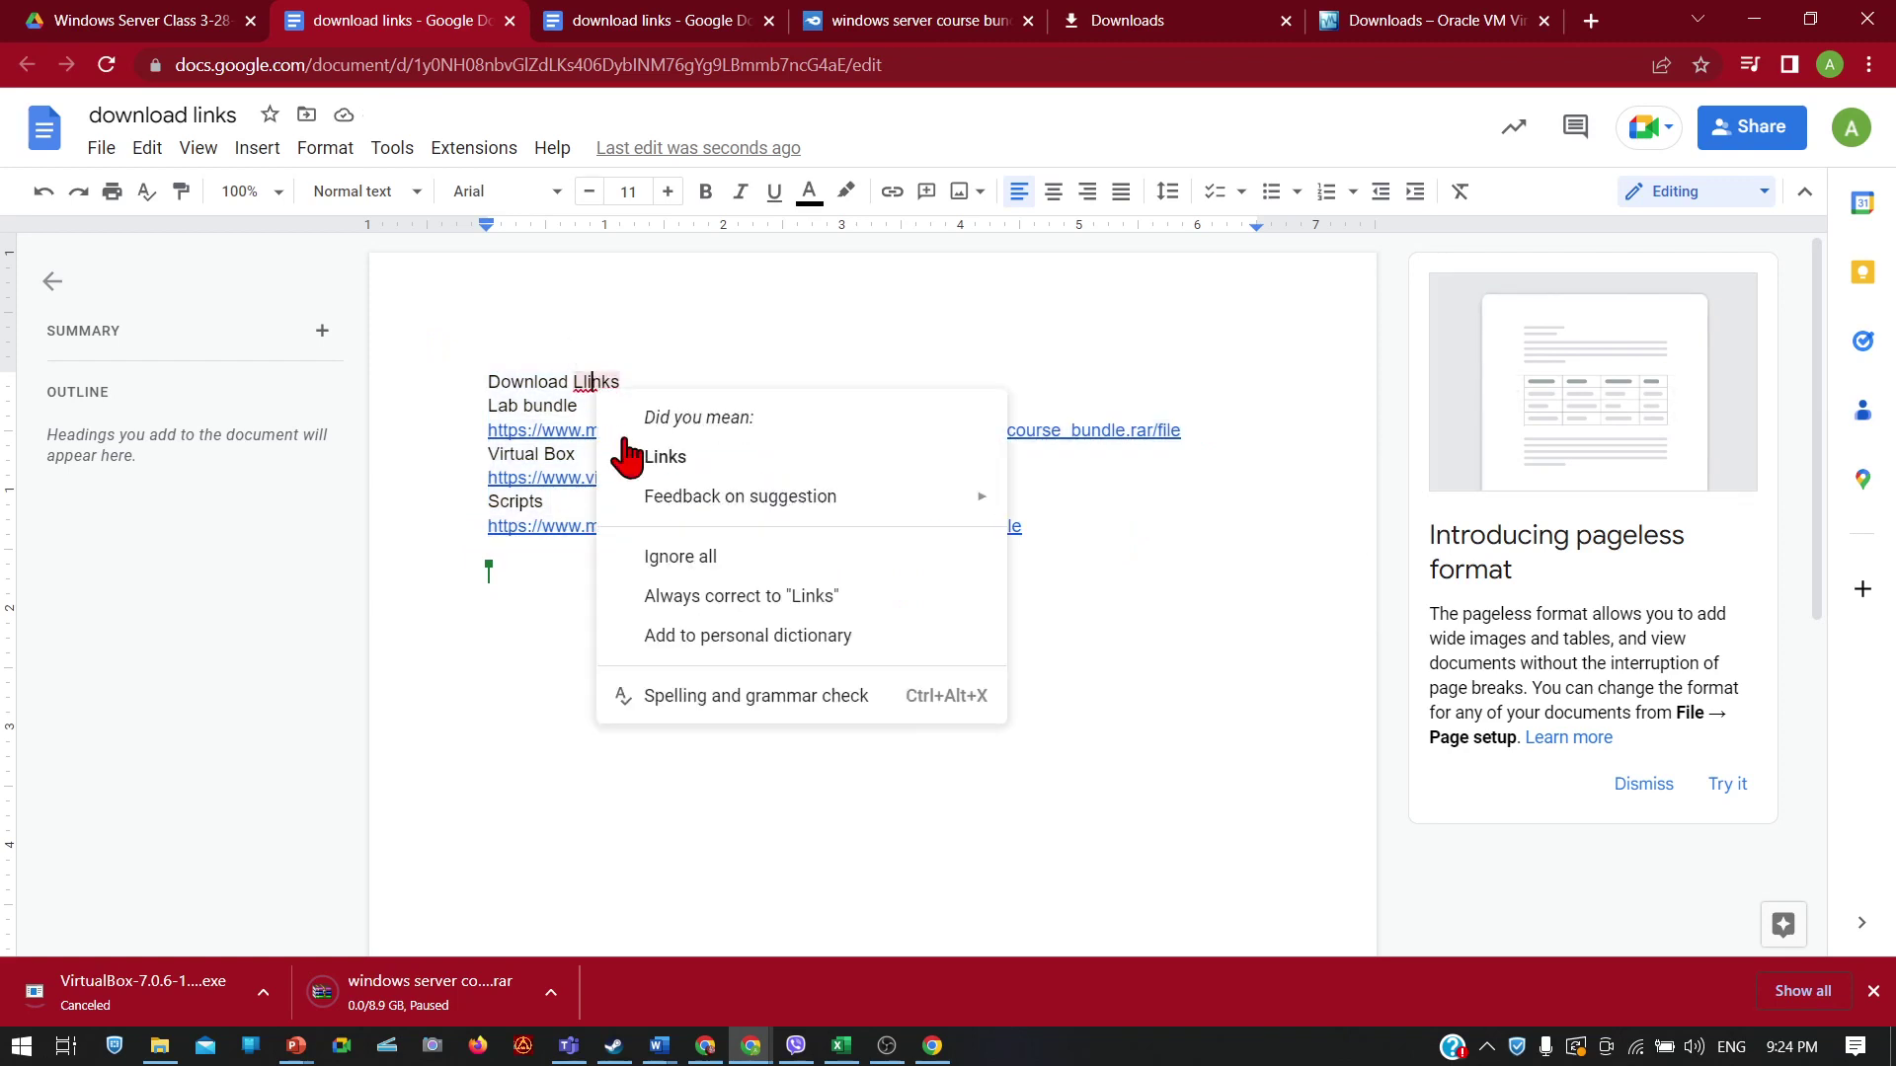
pyautogui.moveTo(686, 496)
pyautogui.click(681, 460)
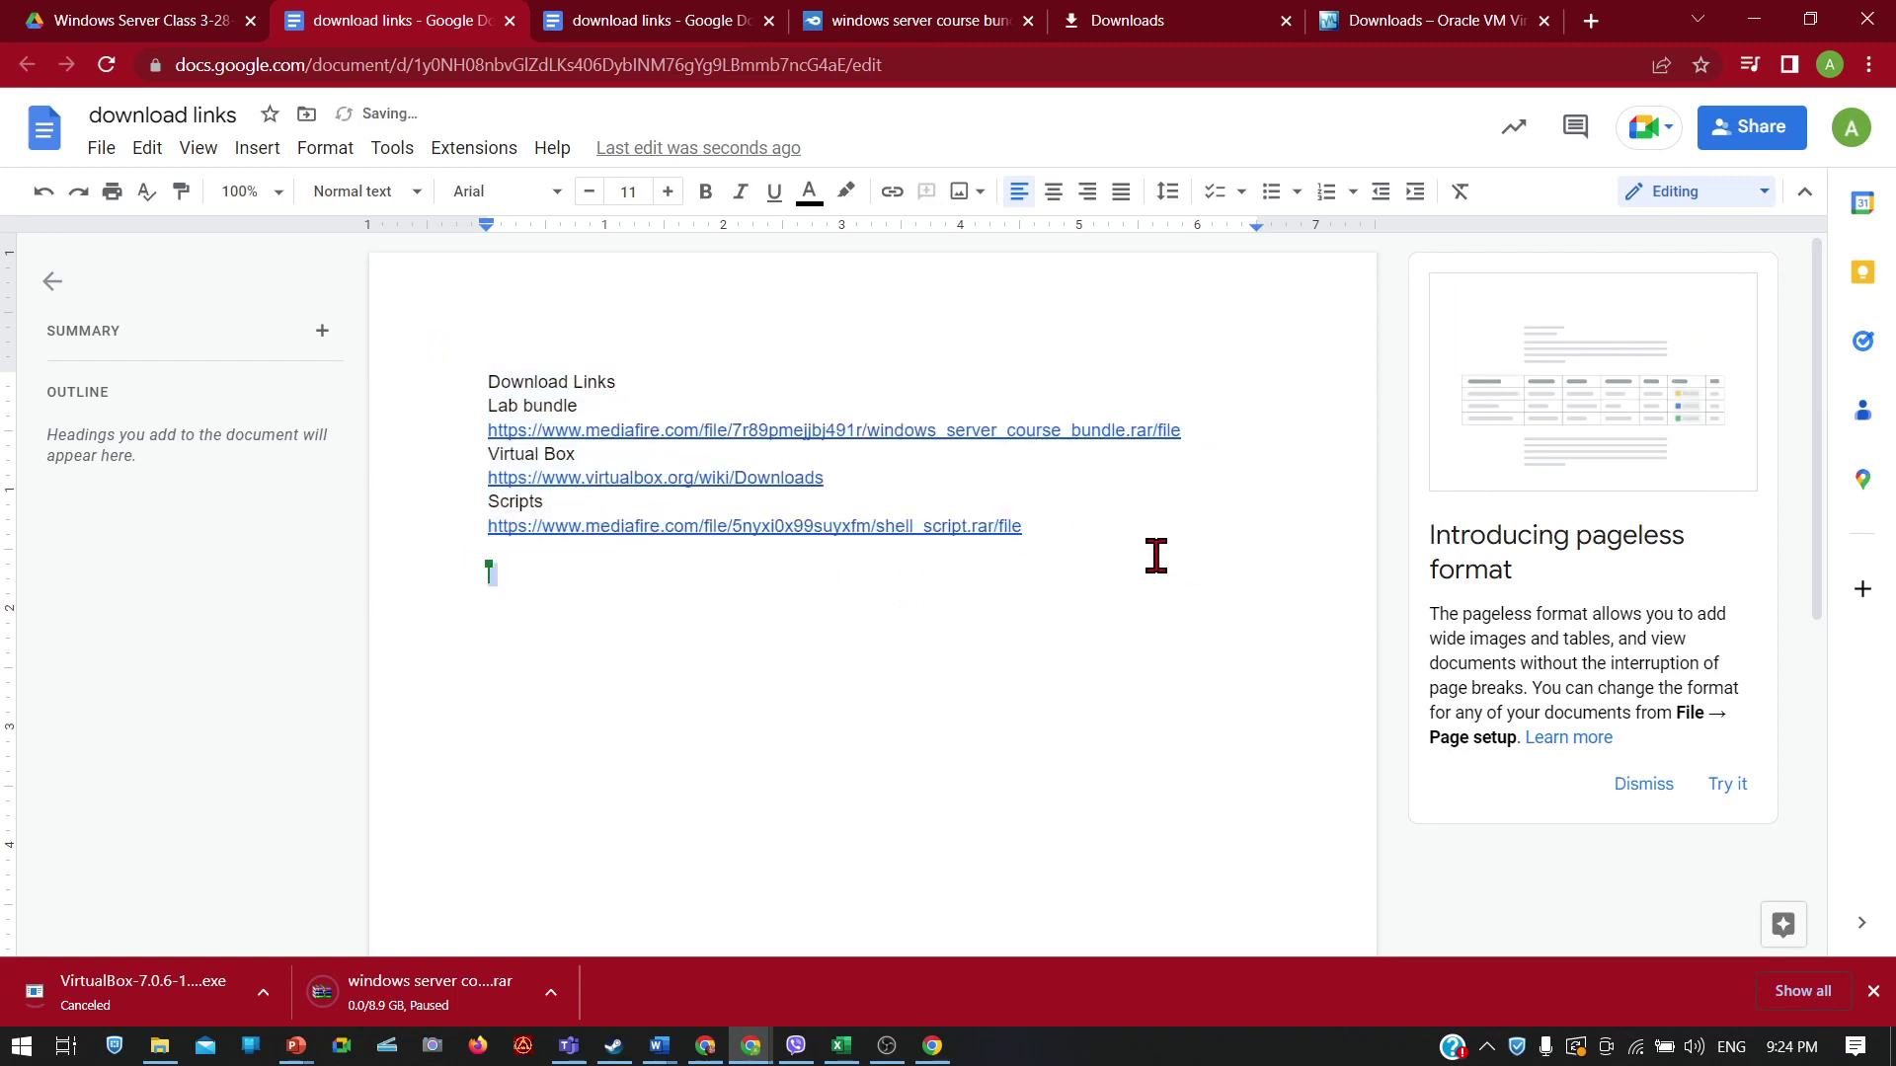
# Step: Select the whole text of the download links document, from the Download Links line through the Scripts link
pyautogui.moveTo(1151, 554); pyautogui.dragTo(468, 333)
pyautogui.click(613, 568)
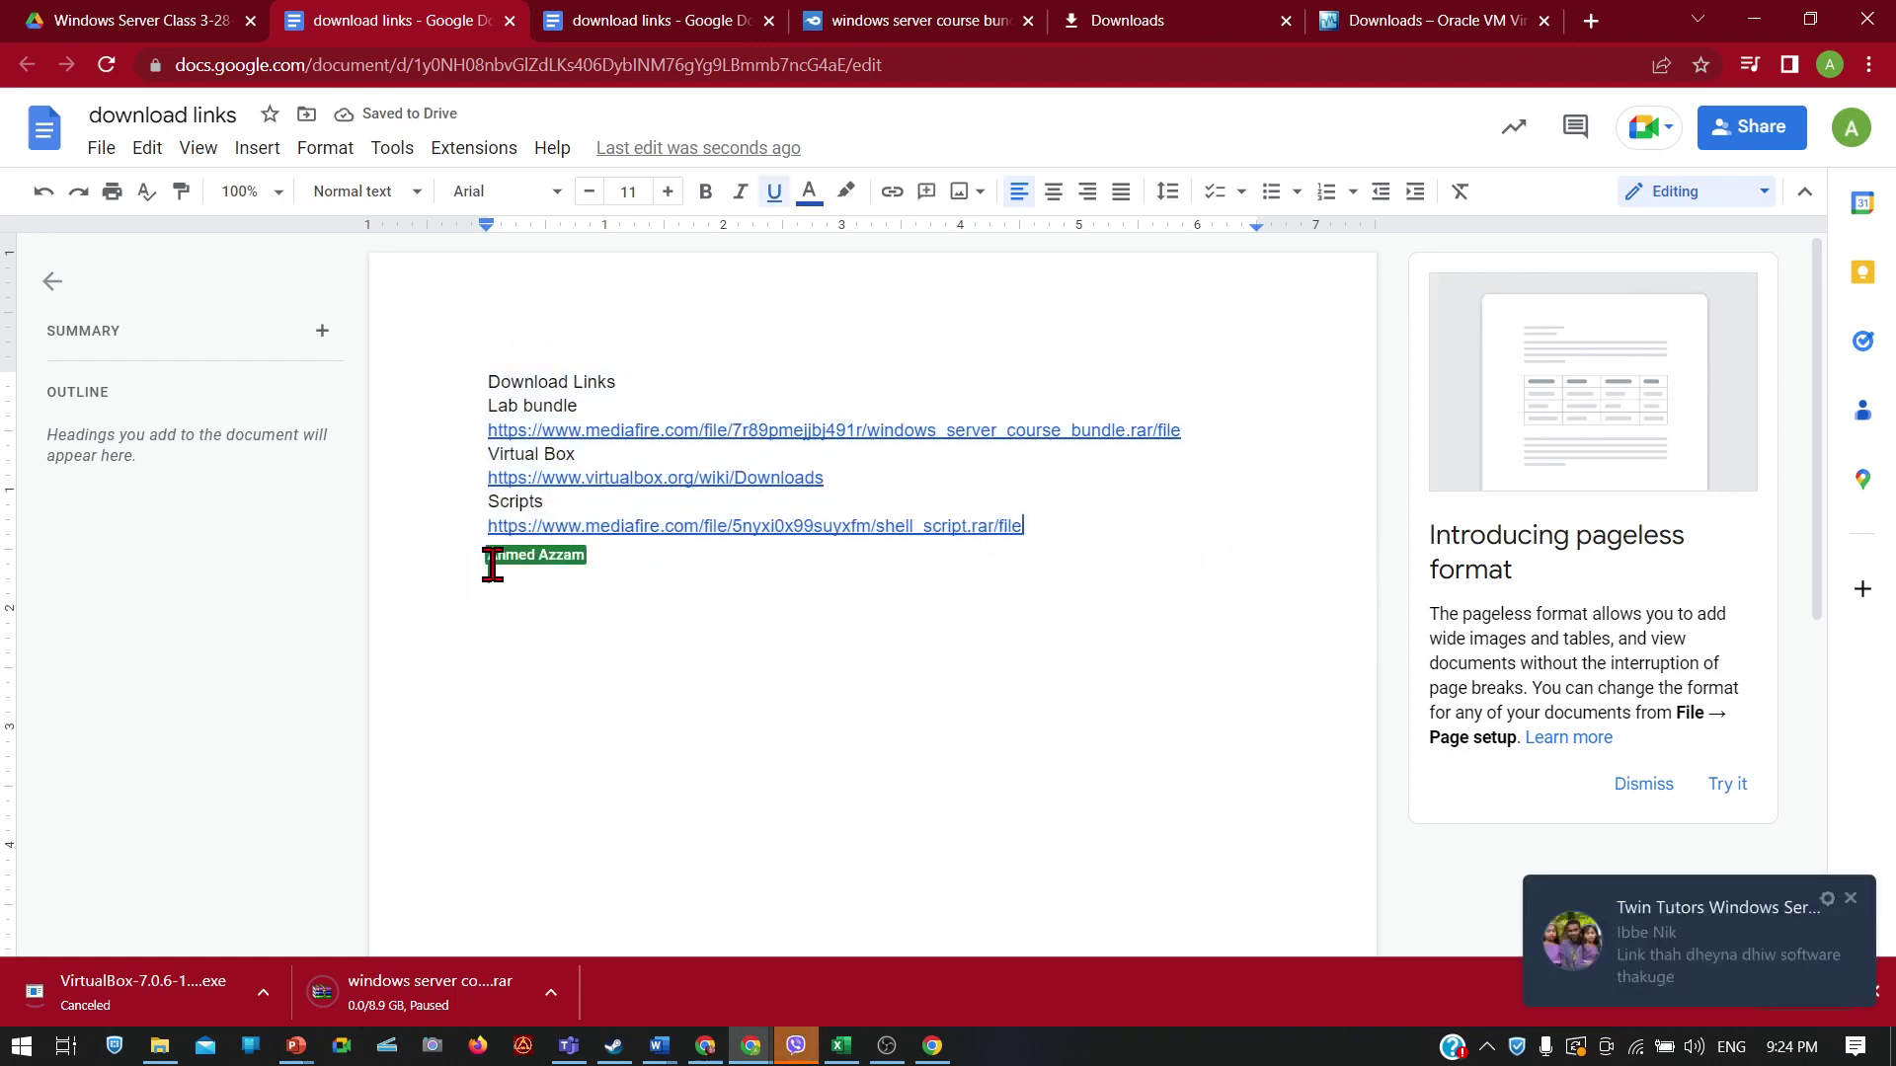
pyautogui.moveTo(1071, 524); pyautogui.dragTo(484, 373)
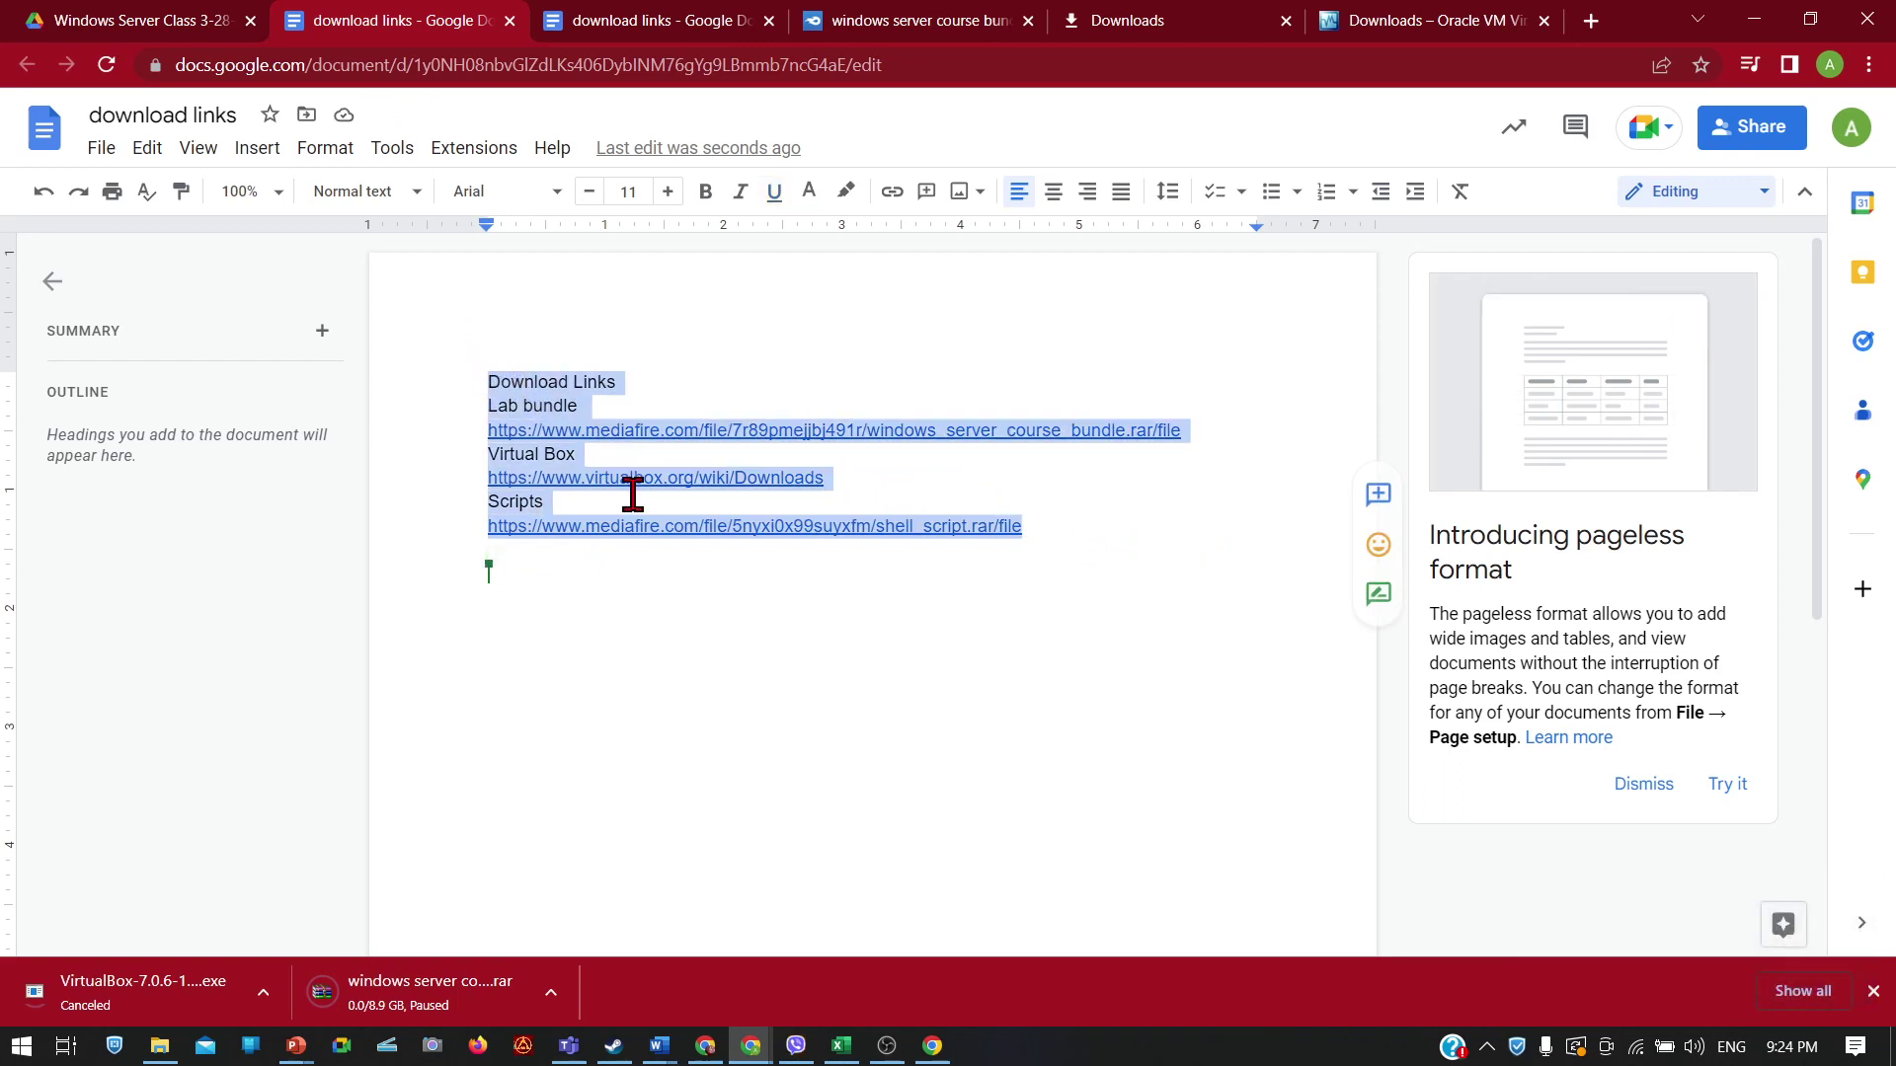
pyautogui.click(946, 1050)
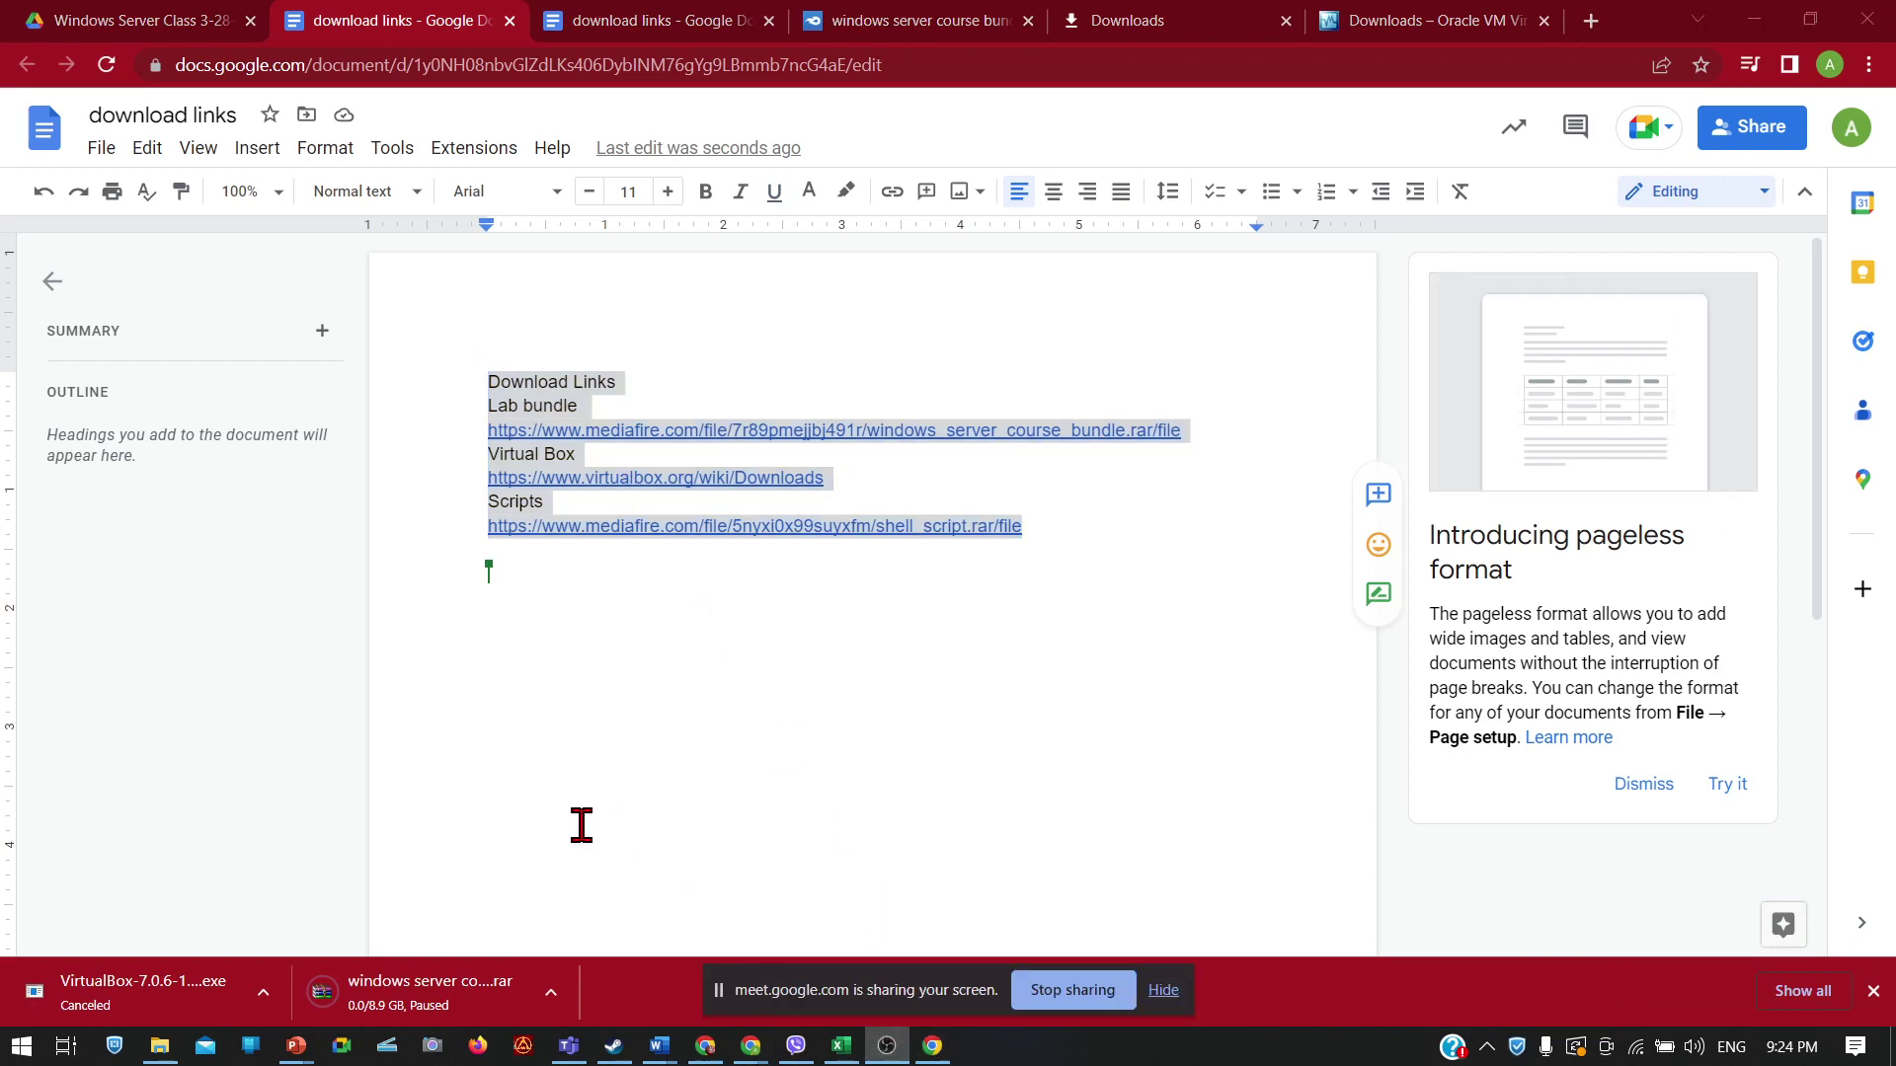
pyautogui.hotkey('alt', 'Tab')
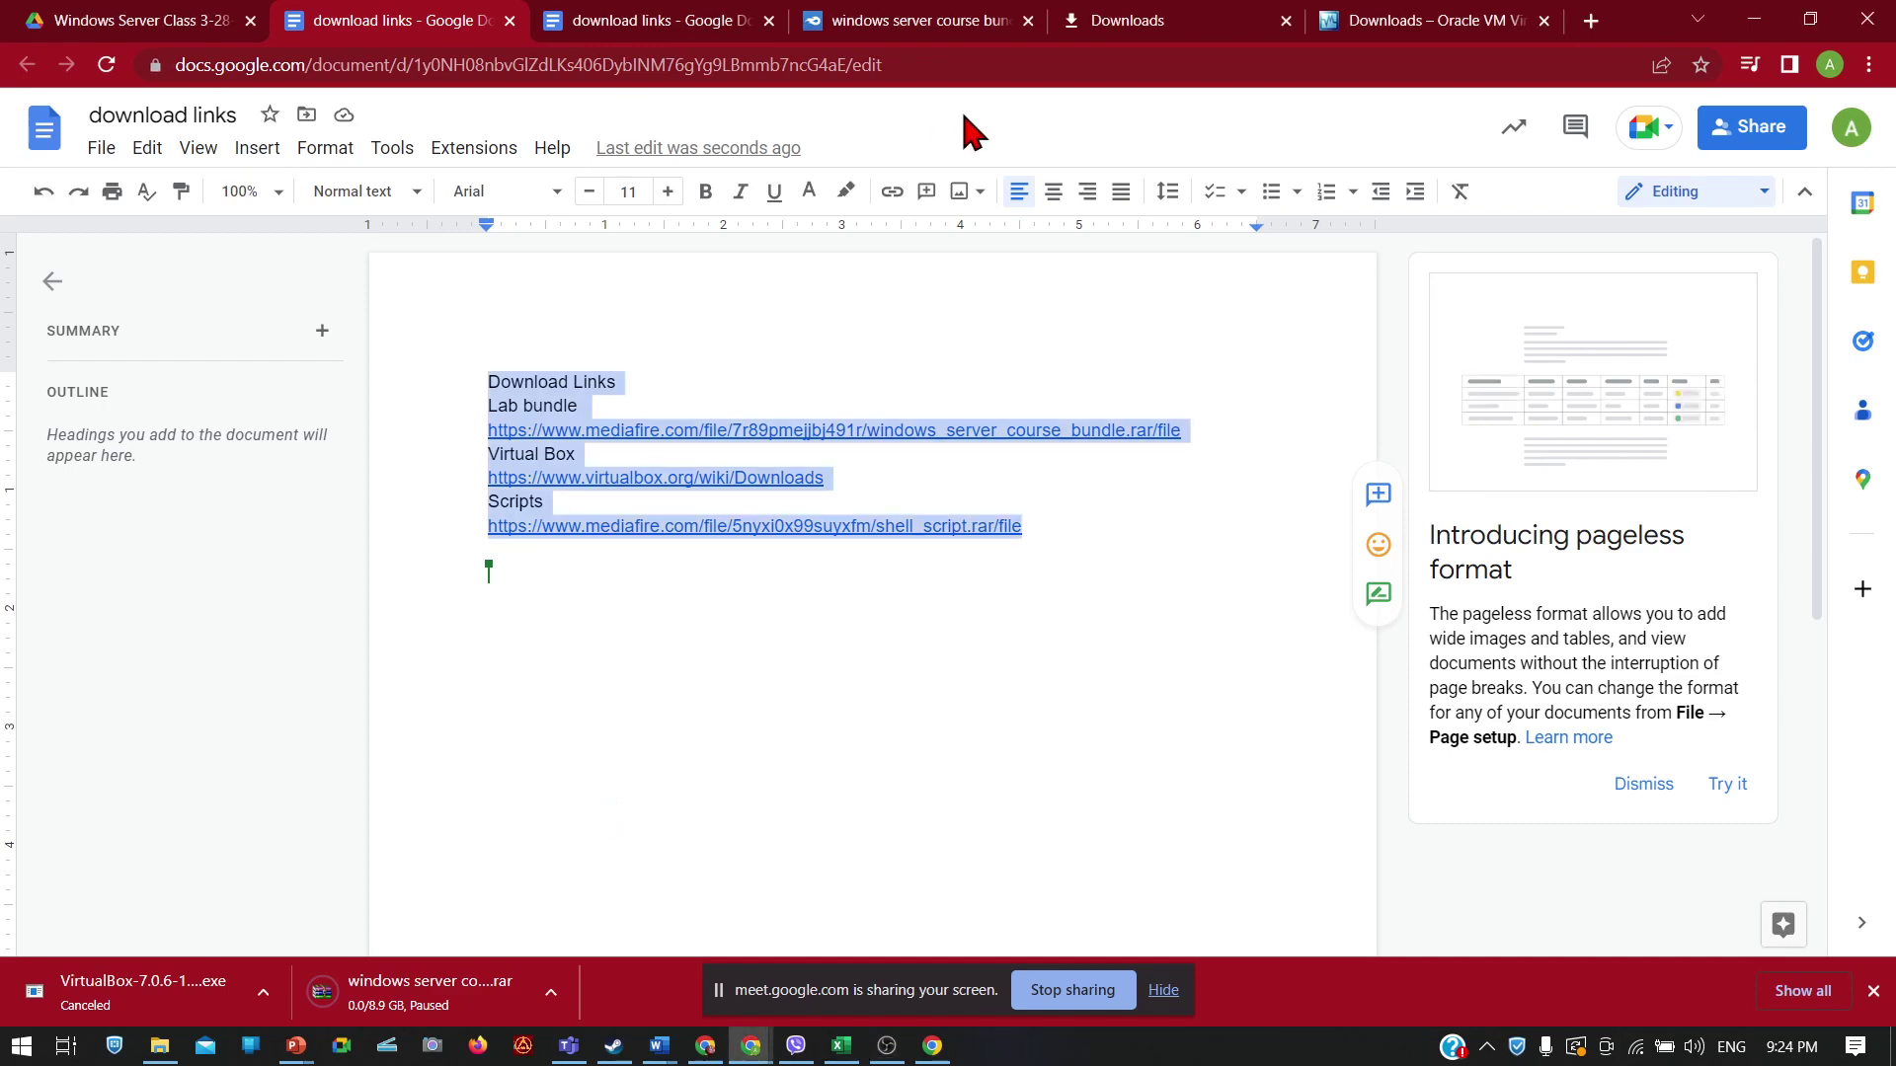
pyautogui.moveTo(731, 1039)
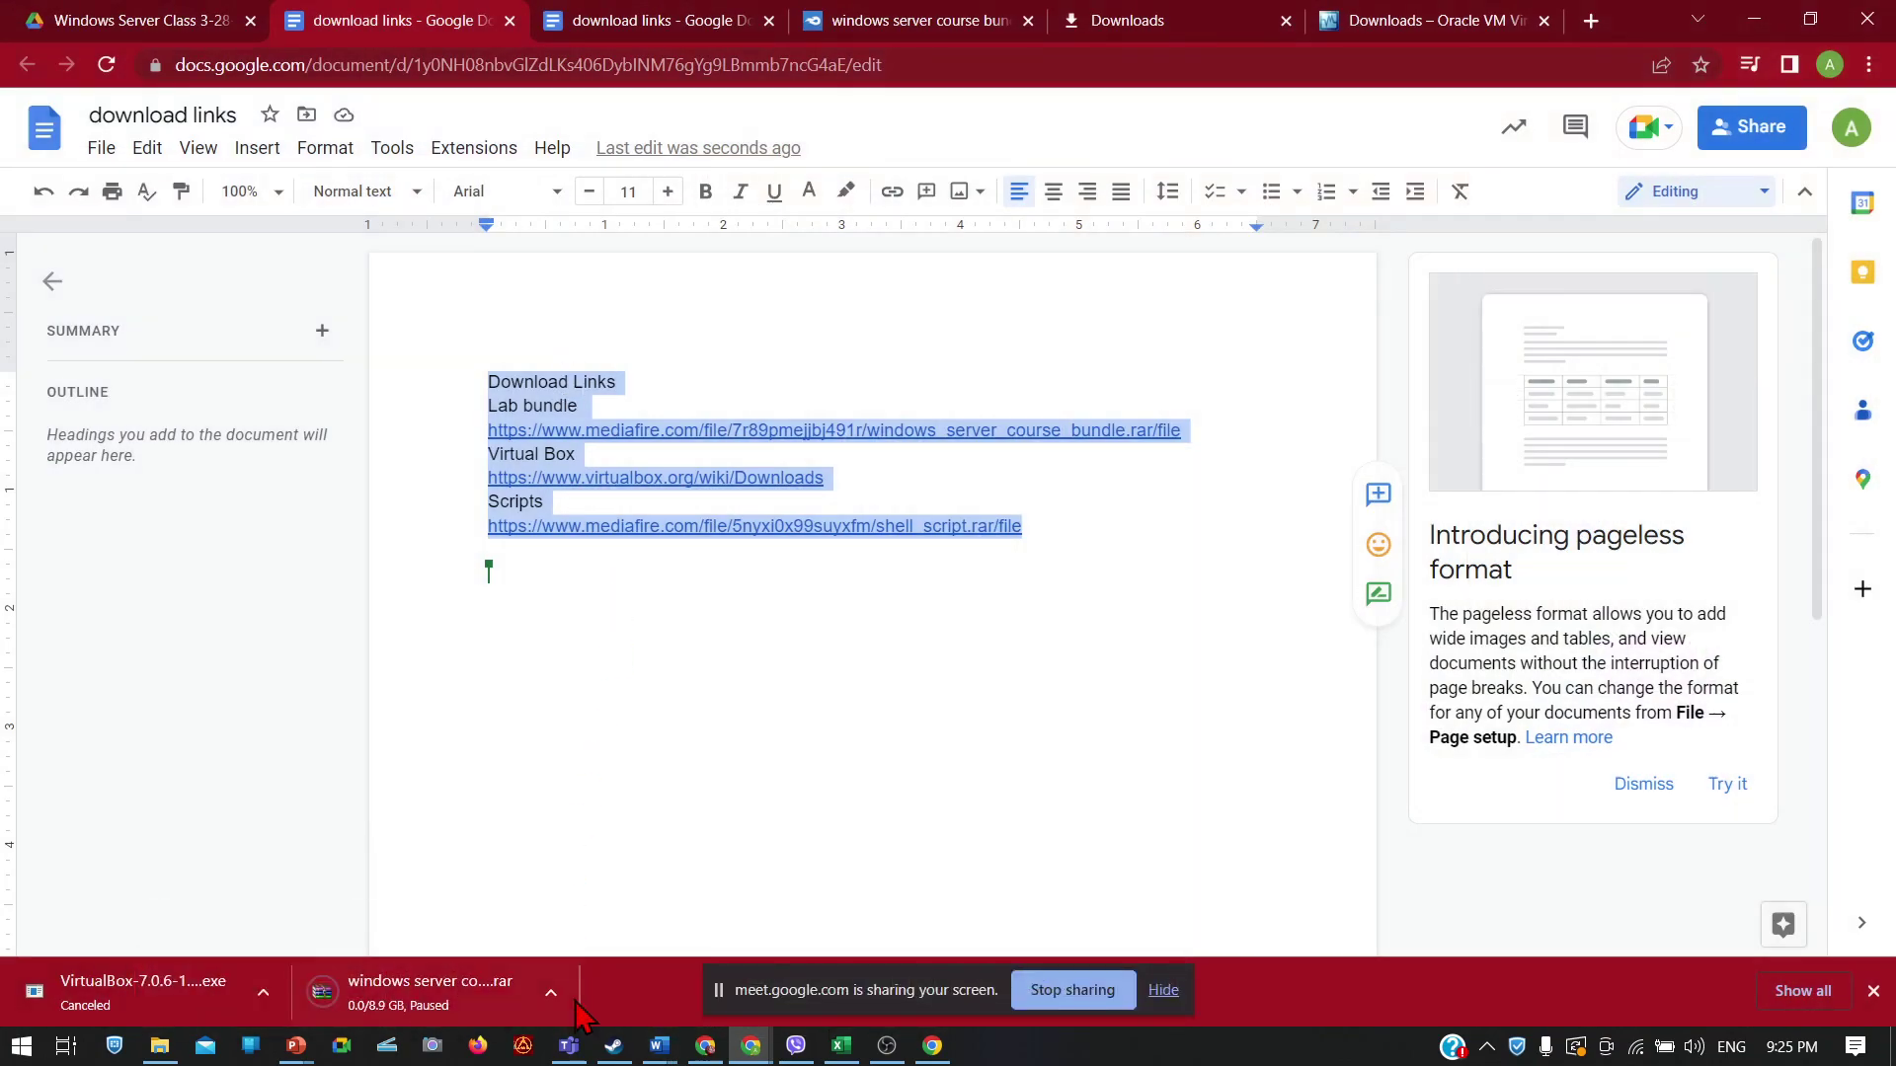
pyautogui.click(561, 1049)
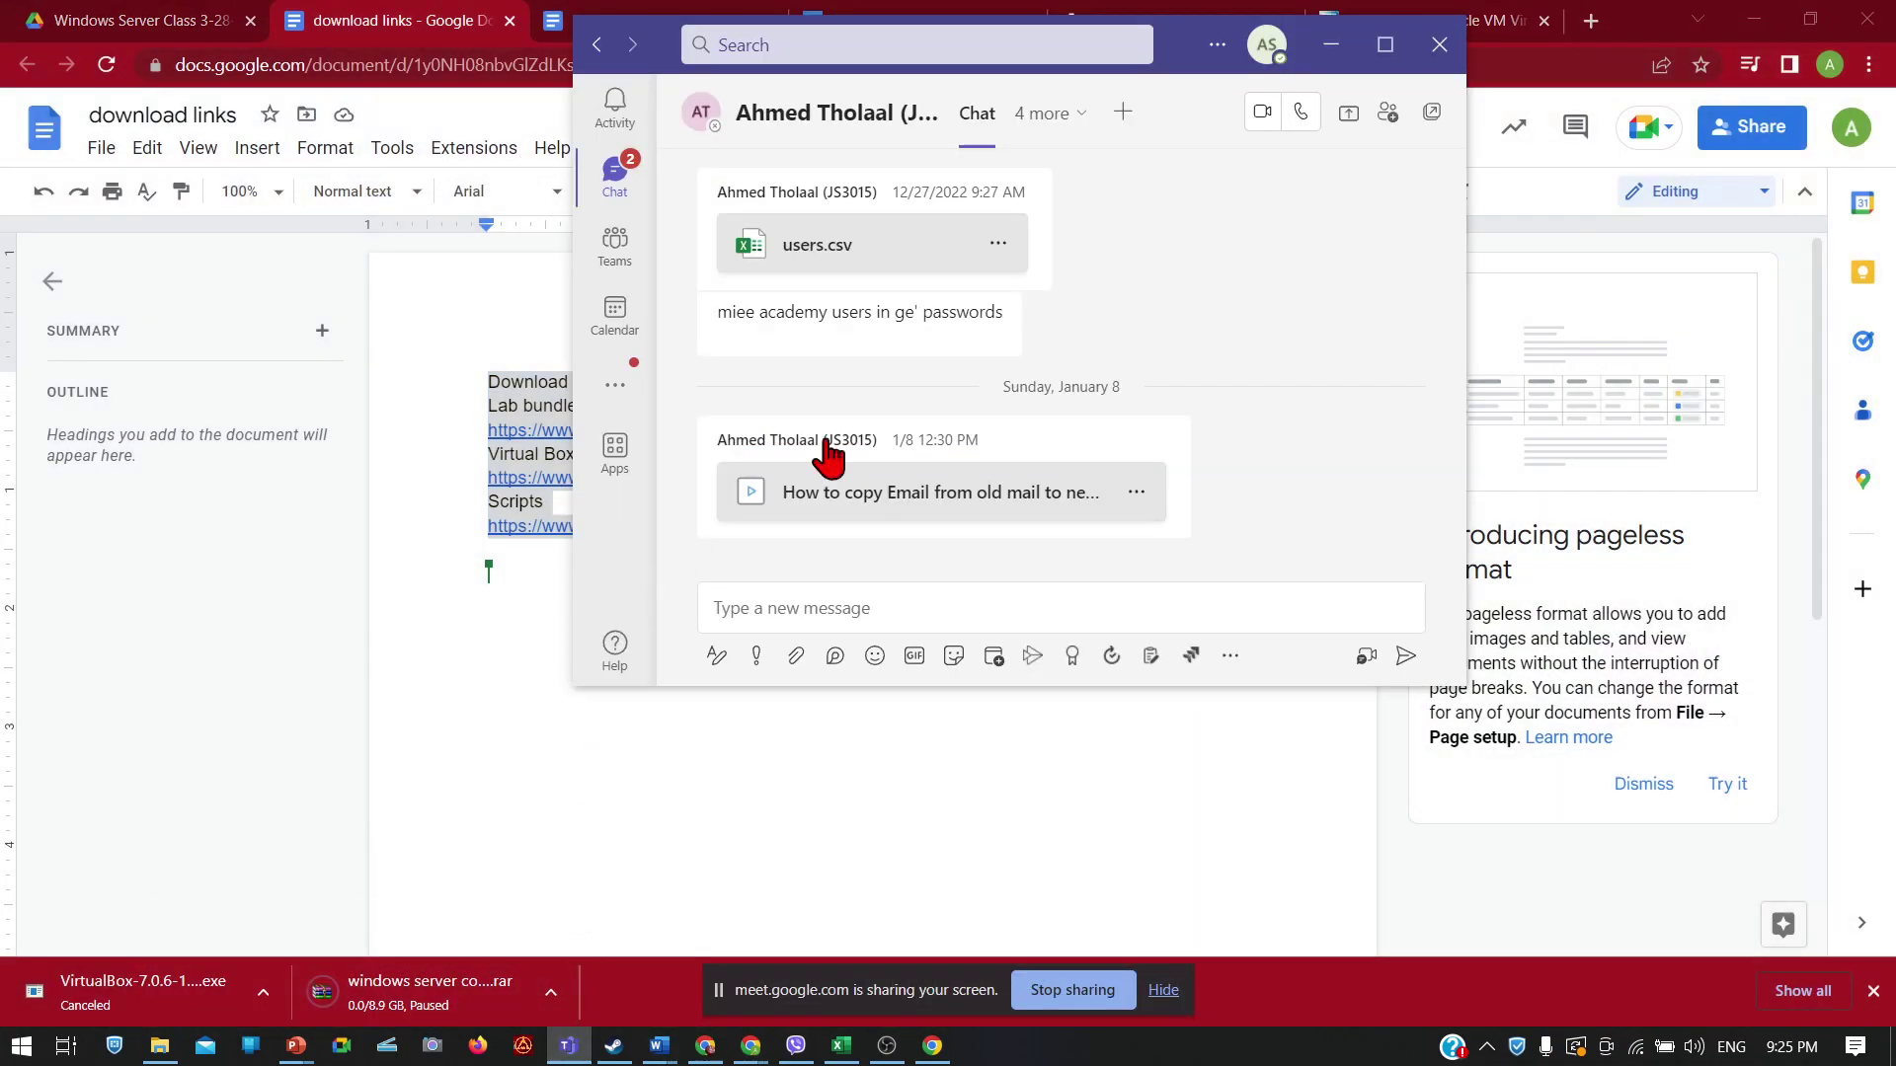
pyautogui.click(1335, 51)
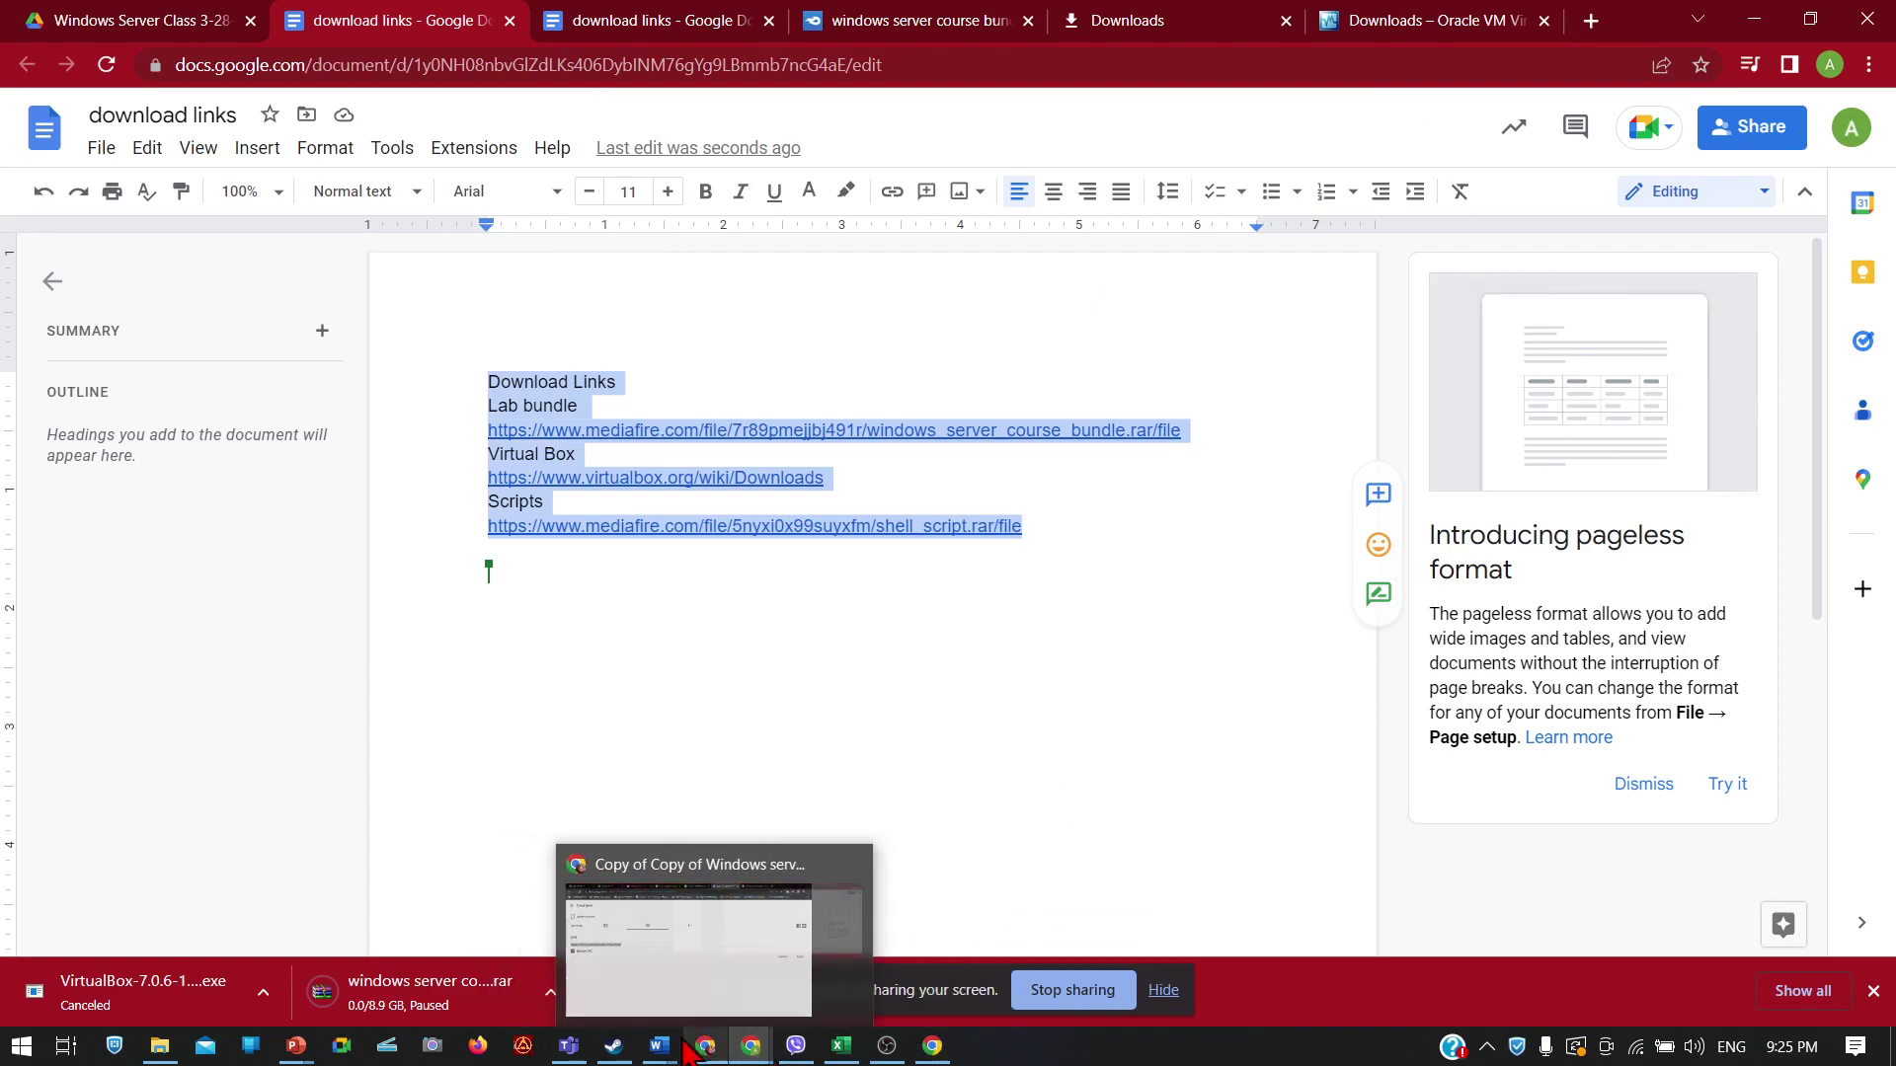
pyautogui.moveTo(671, 1050)
pyautogui.click(744, 698)
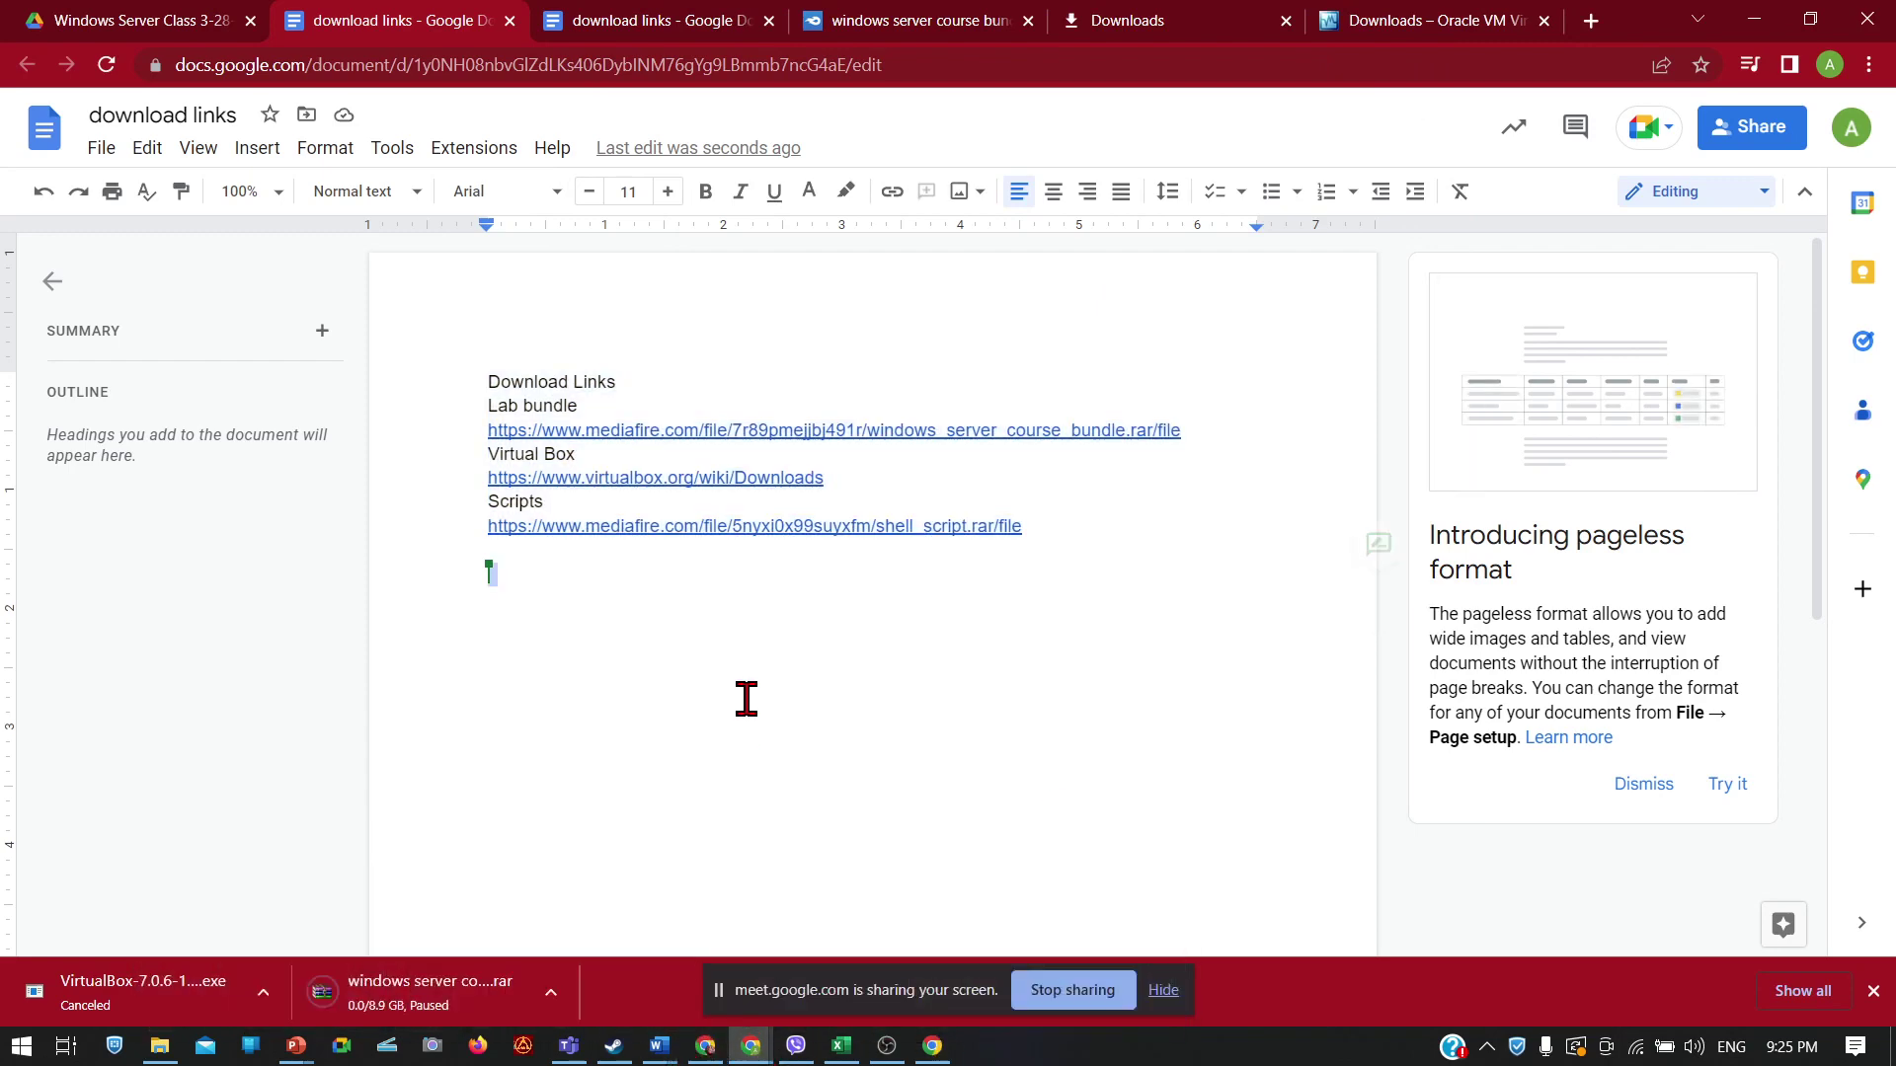
pyautogui.moveTo(602, 365); pyautogui.dragTo(473, 368)
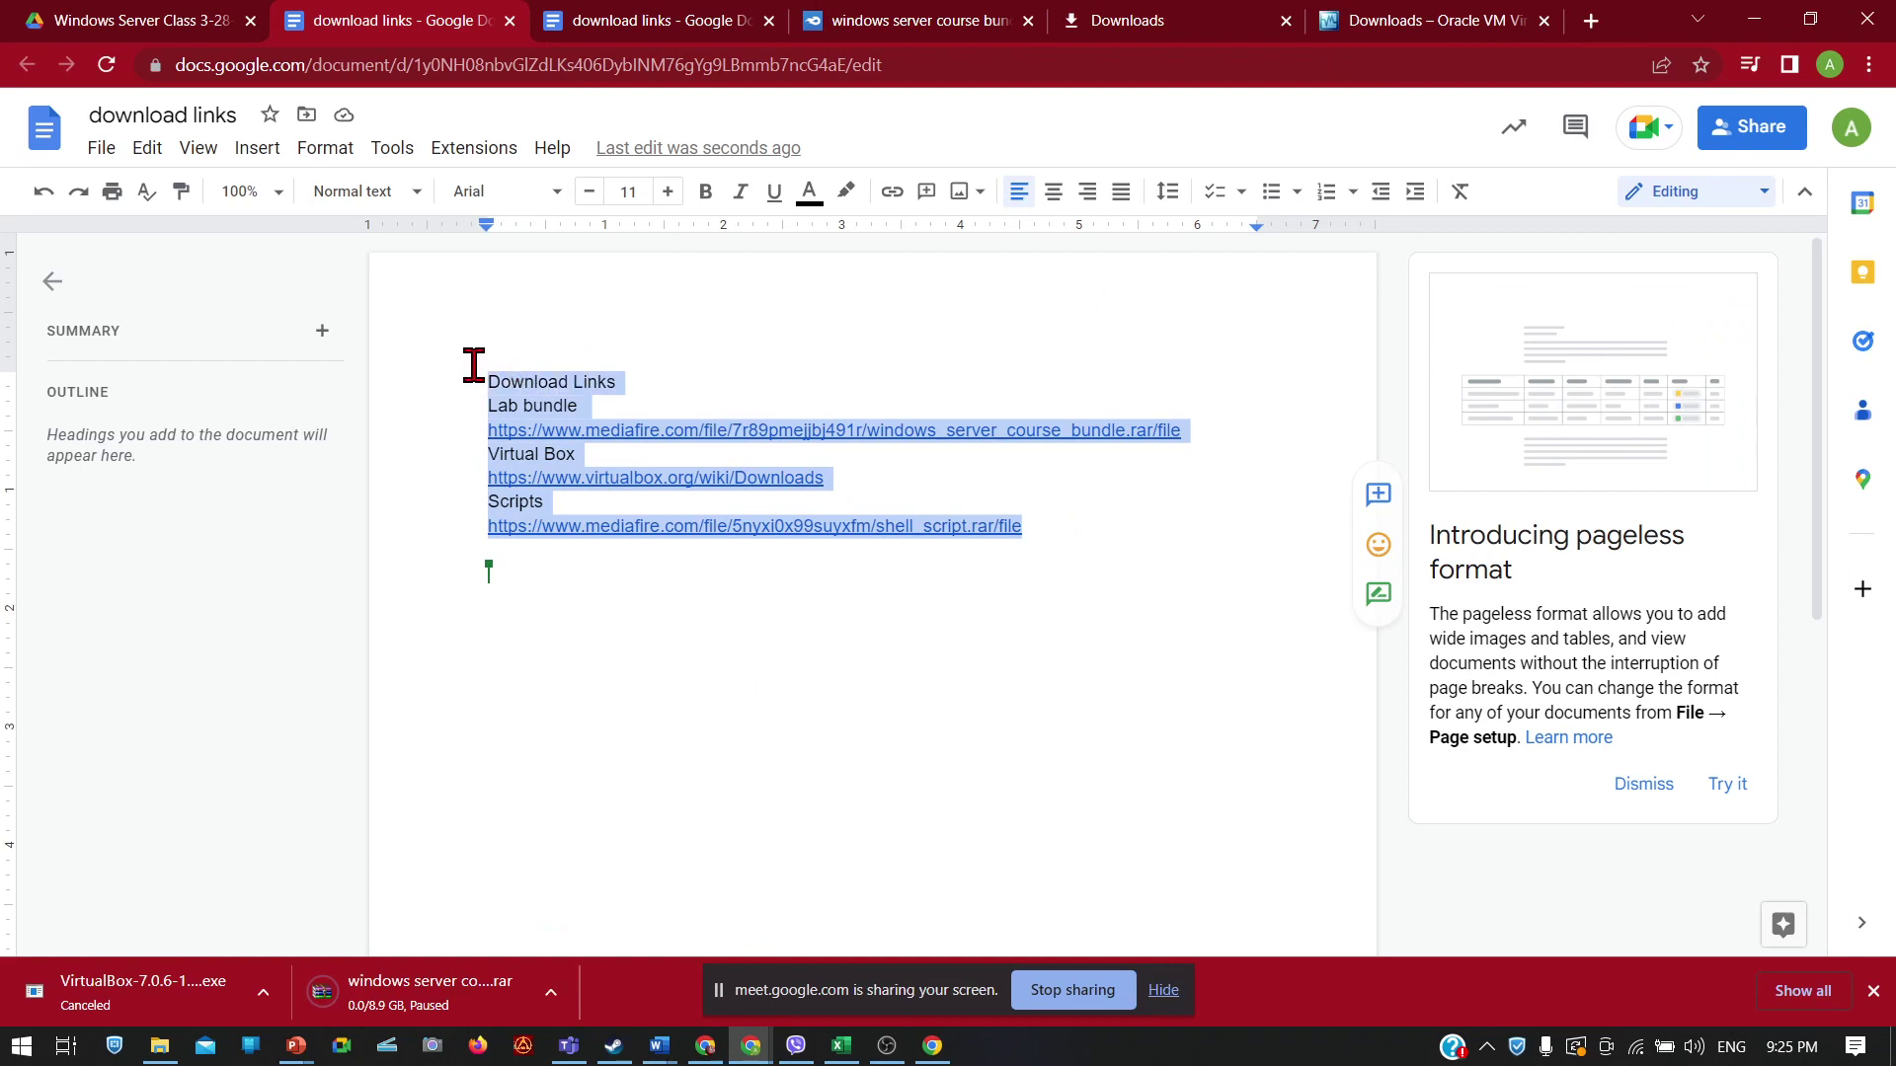
# Step: Search the web for "esxi" in a new tab and examine VMware's ESXi product page, including its features and download options
pyautogui.click(1590, 21)
pyautogui.click(1466, 67)
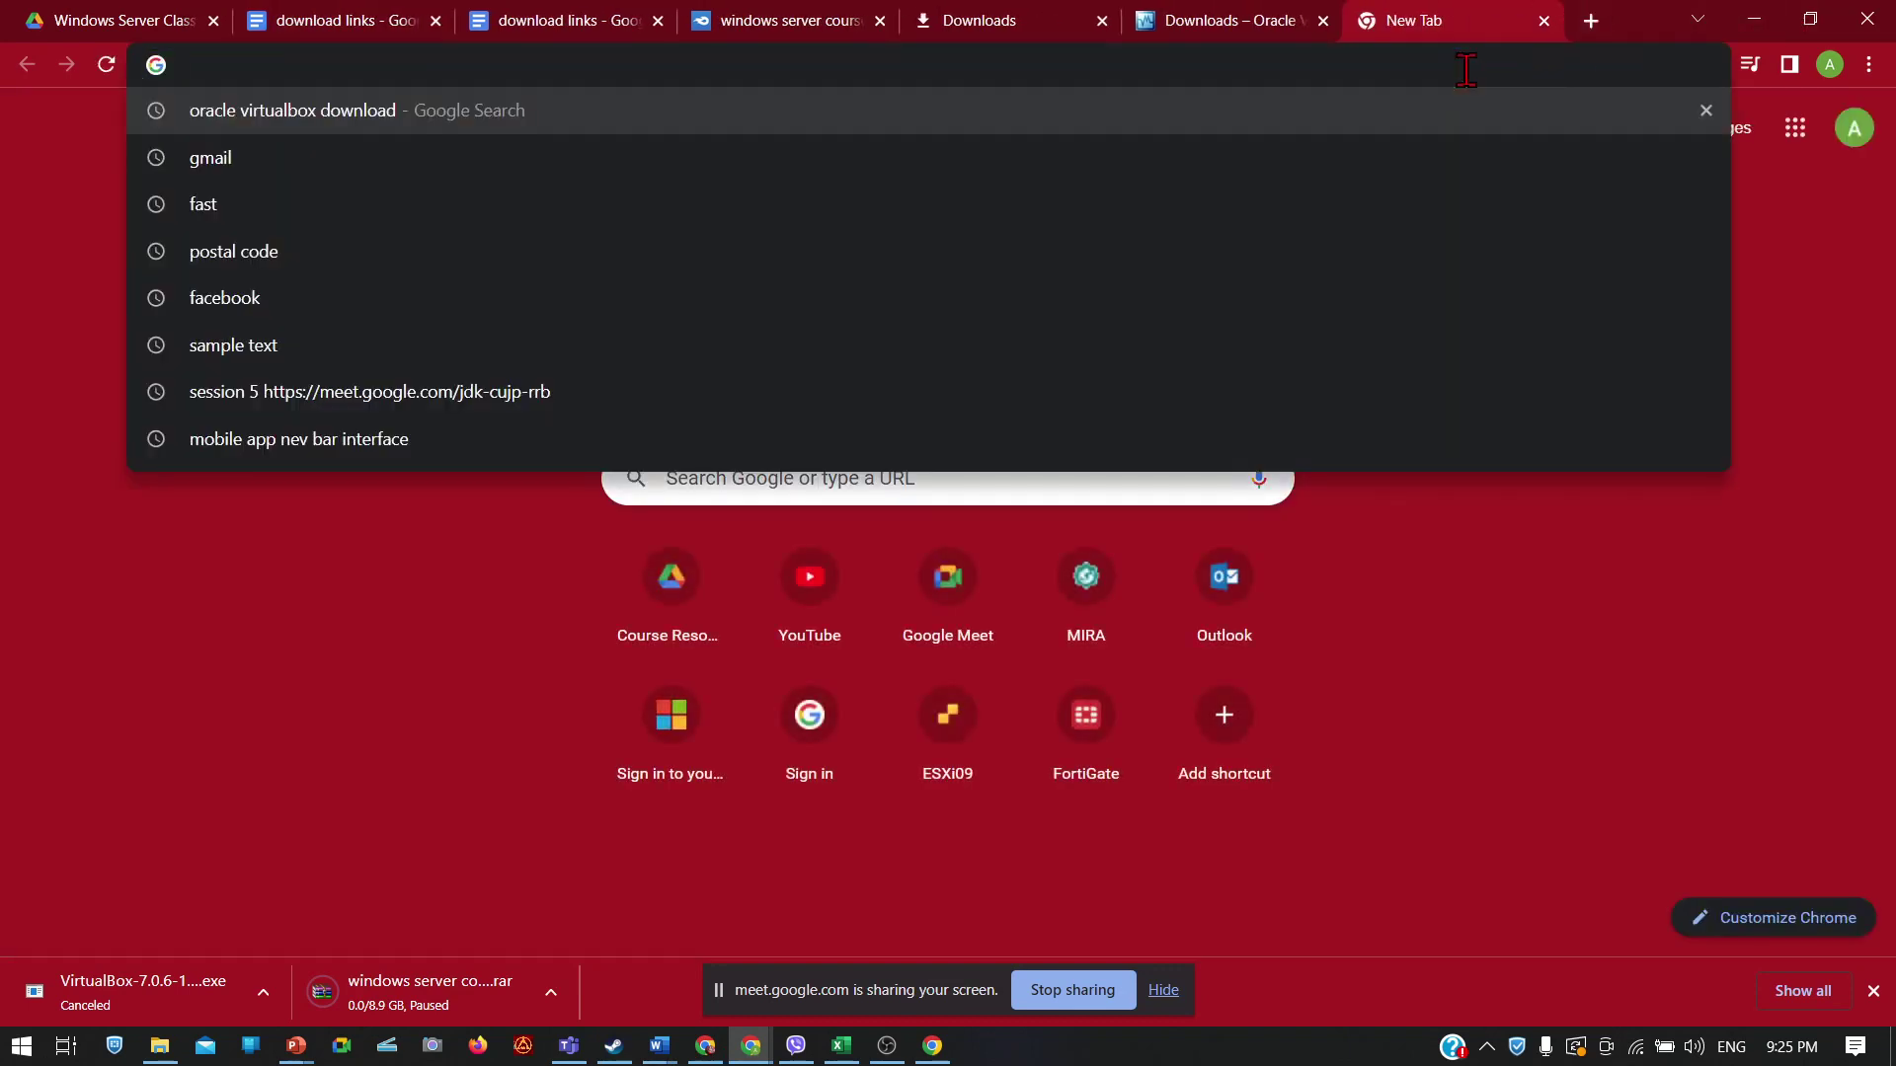
pyautogui.write('esxi')
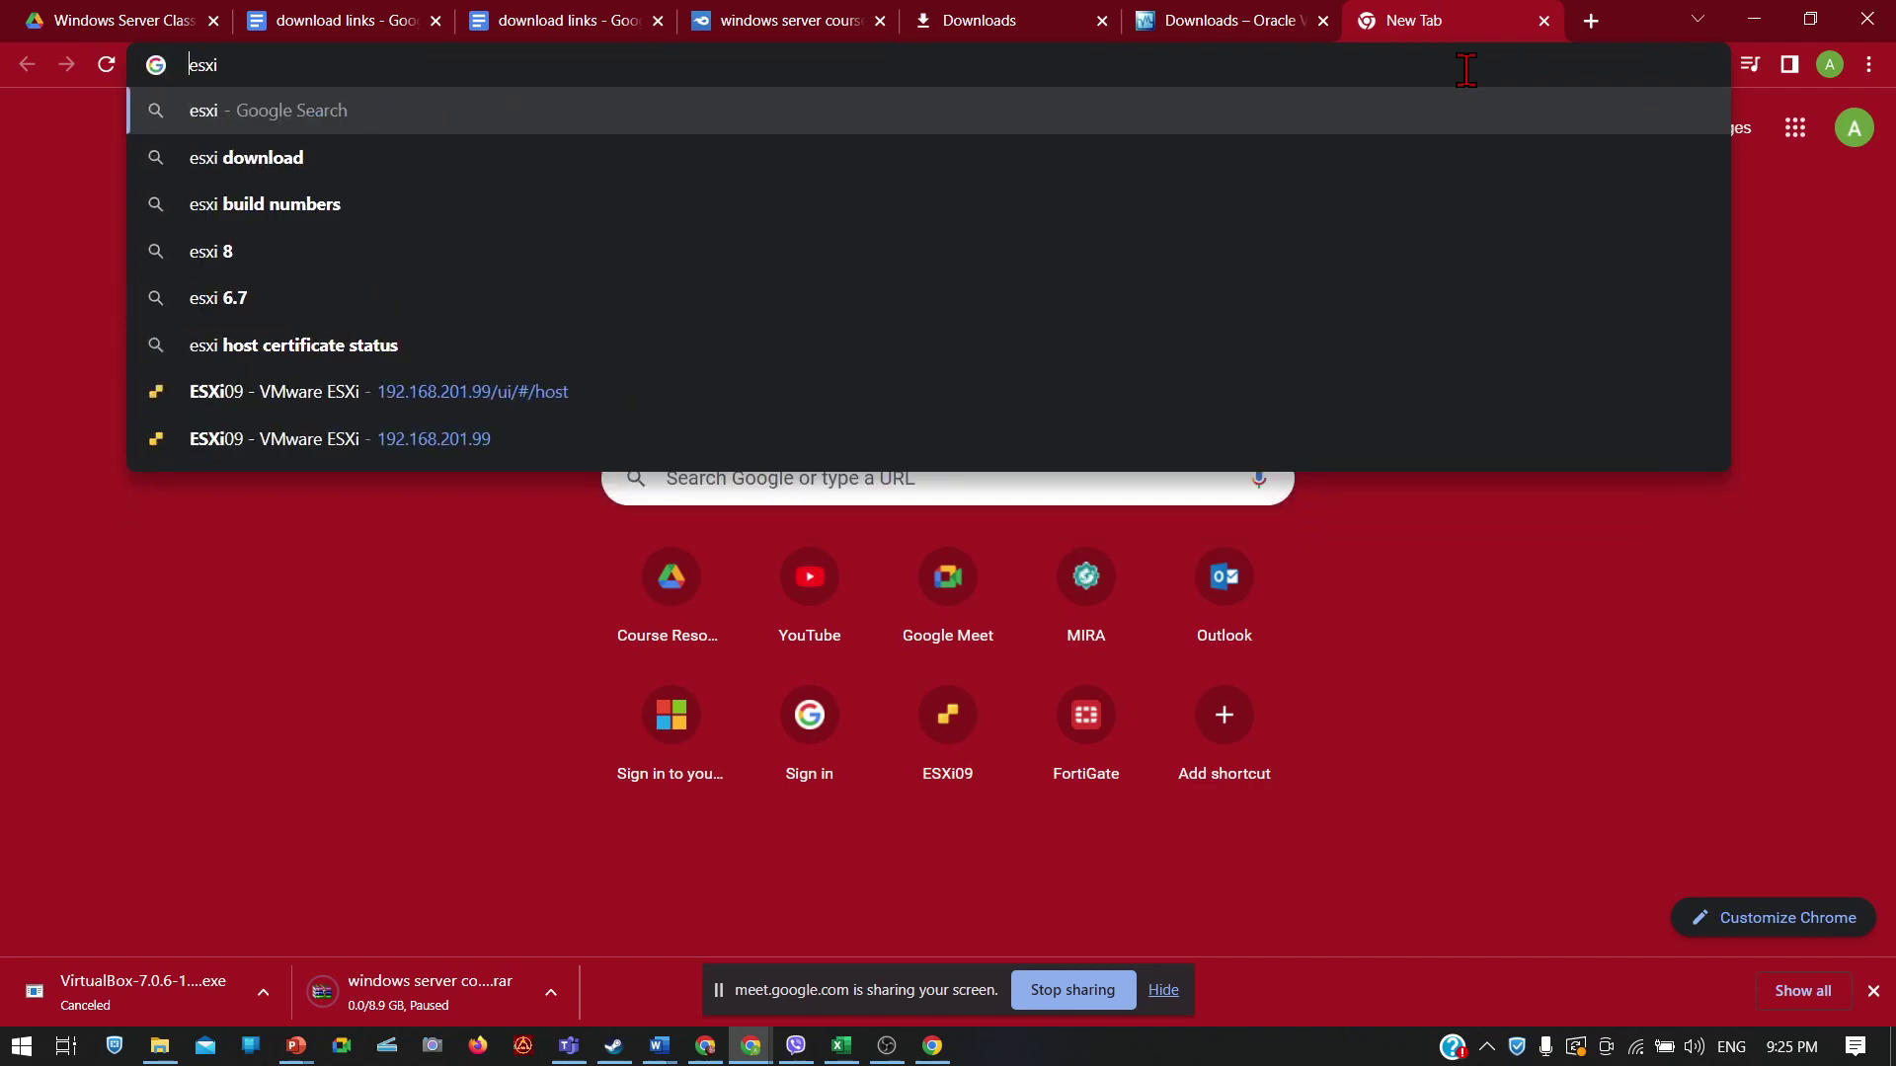
pyautogui.press('Return')
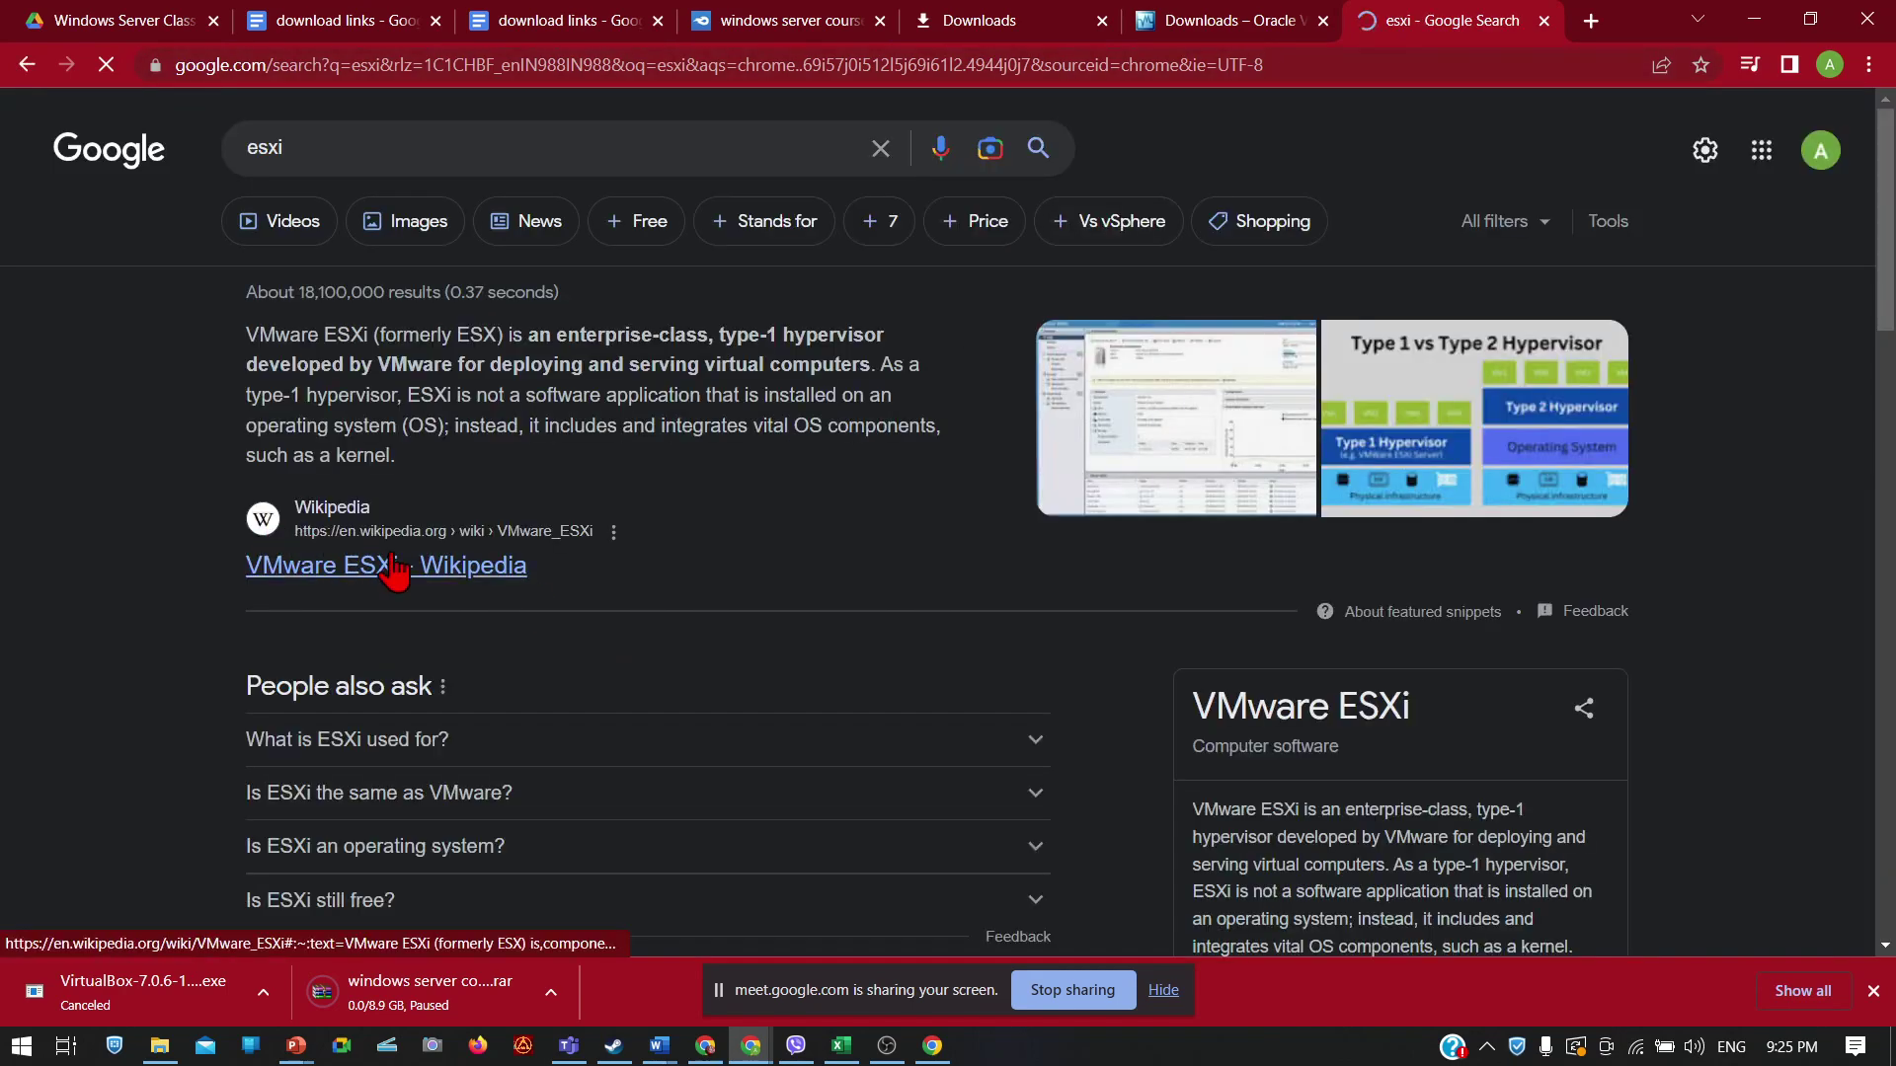
pyautogui.scroll(-6, 671, 484)
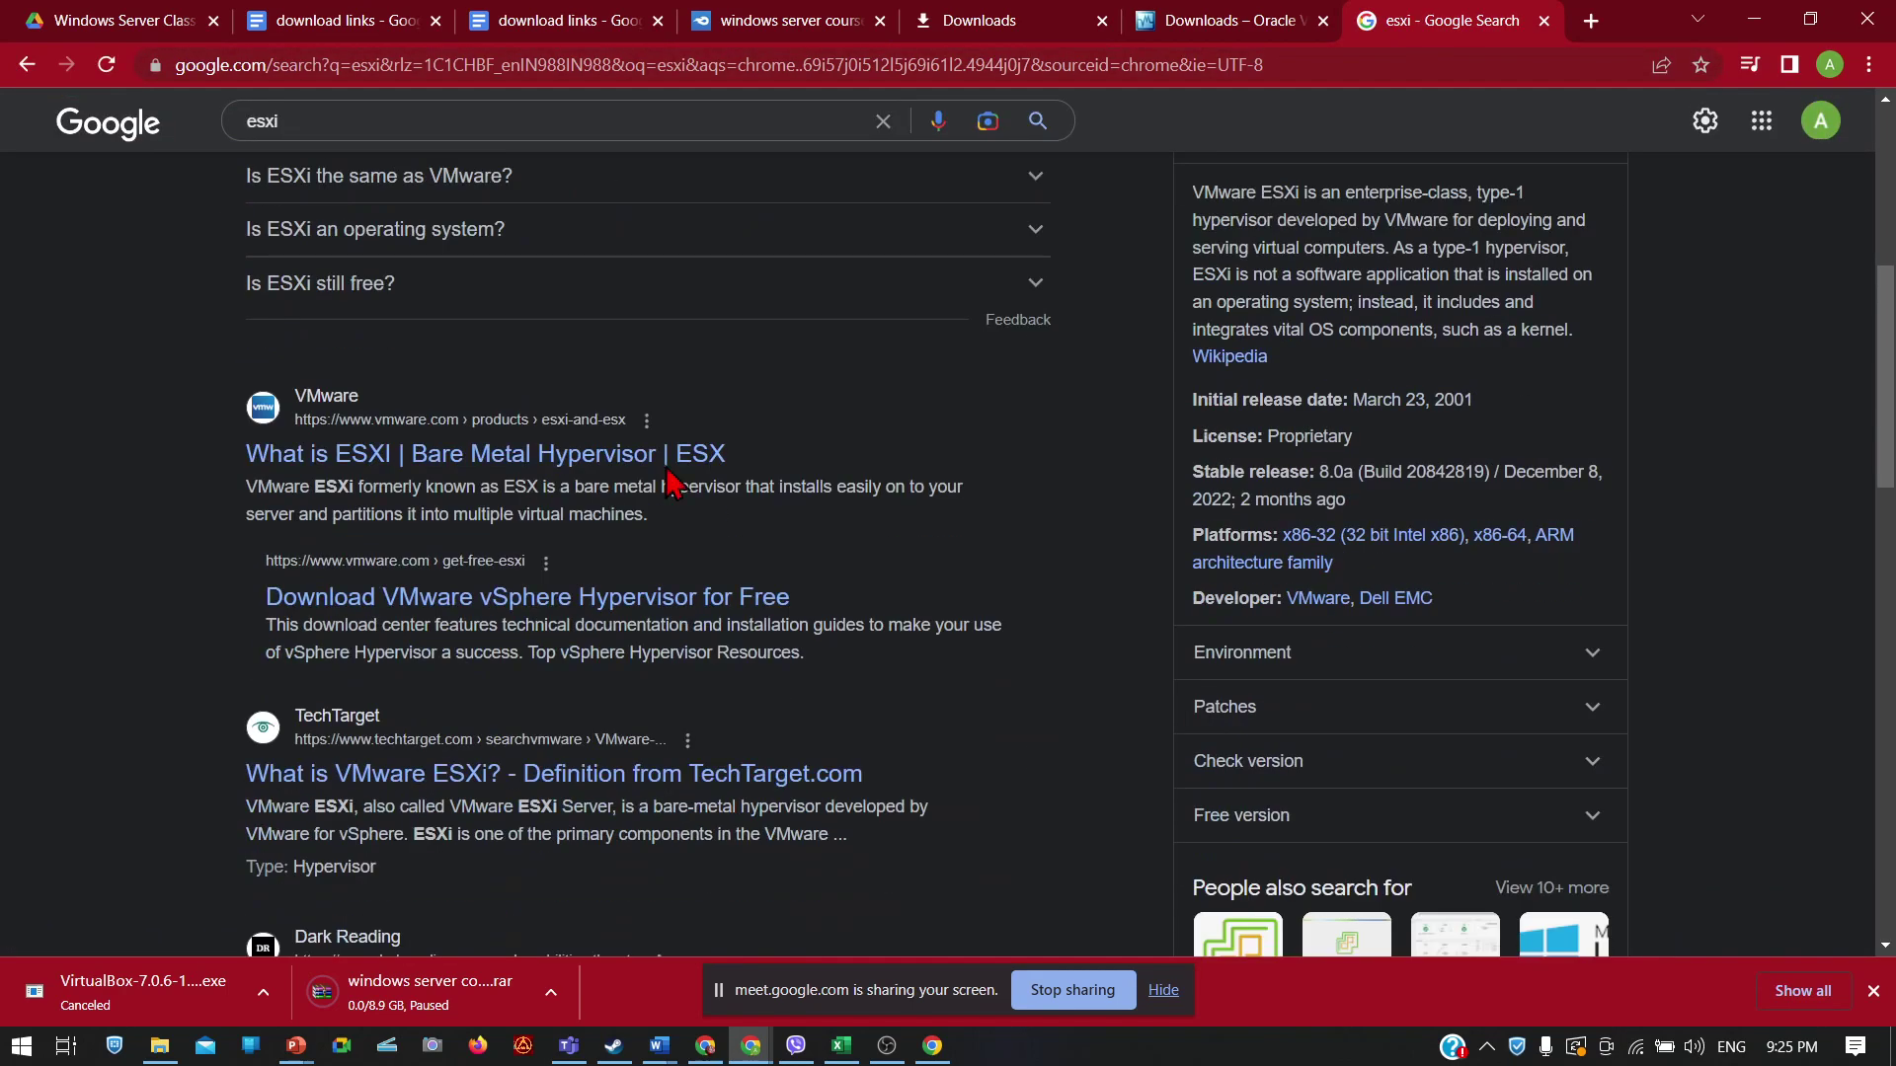
pyautogui.click(414, 456)
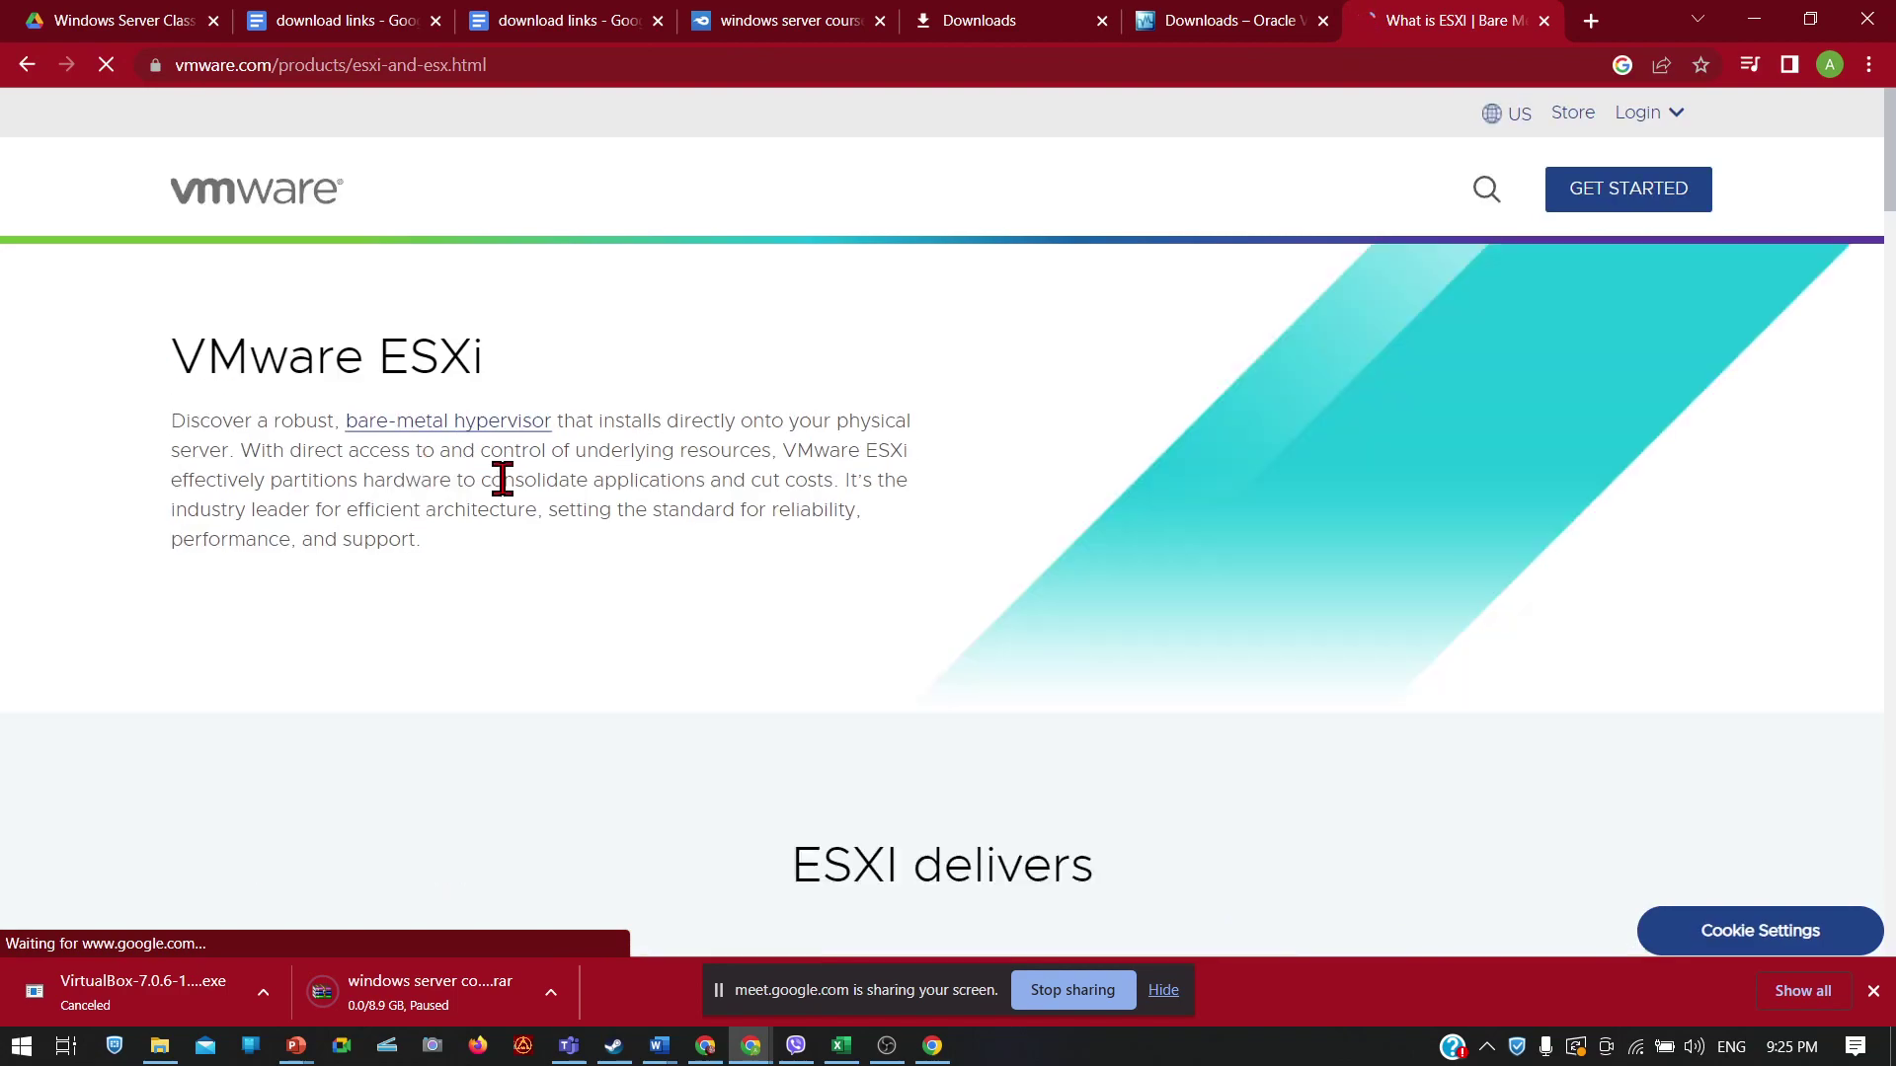
pyautogui.scroll(-10, 604, 609)
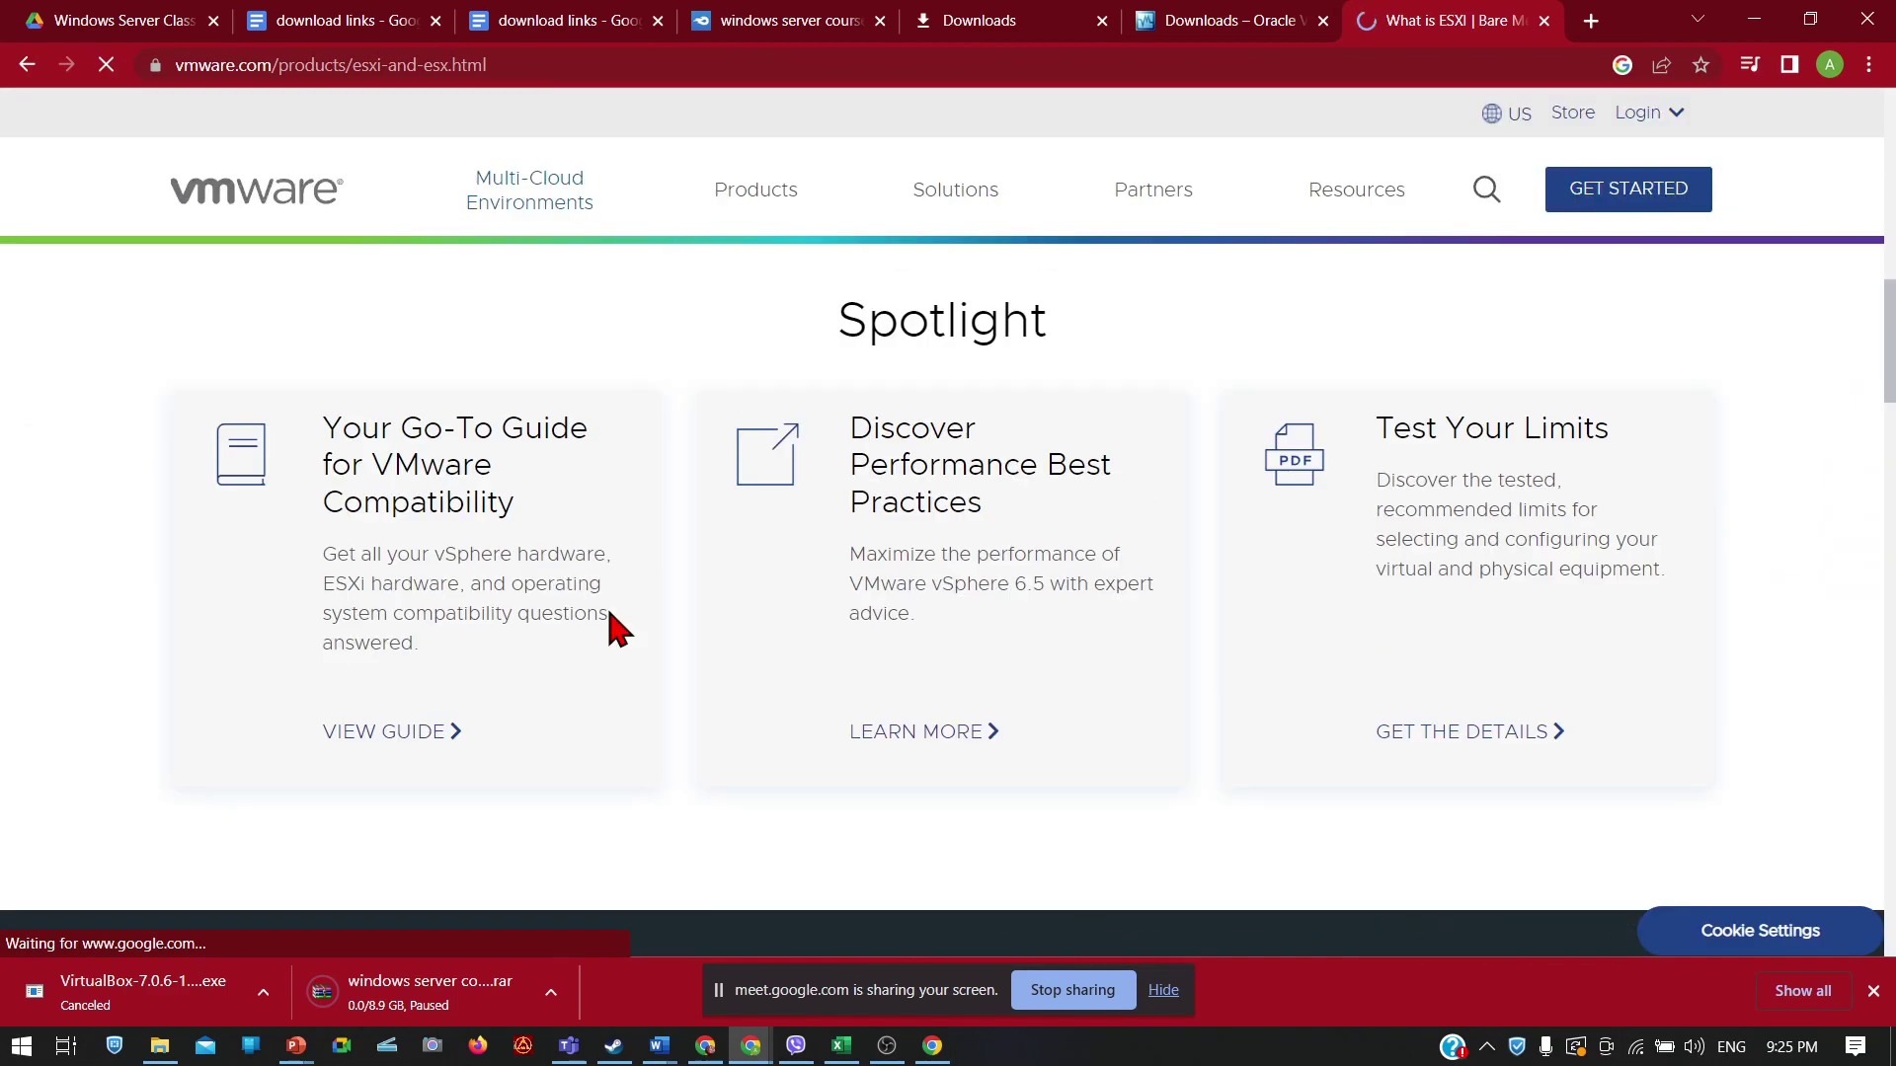
pyautogui.scroll(10, 612, 627)
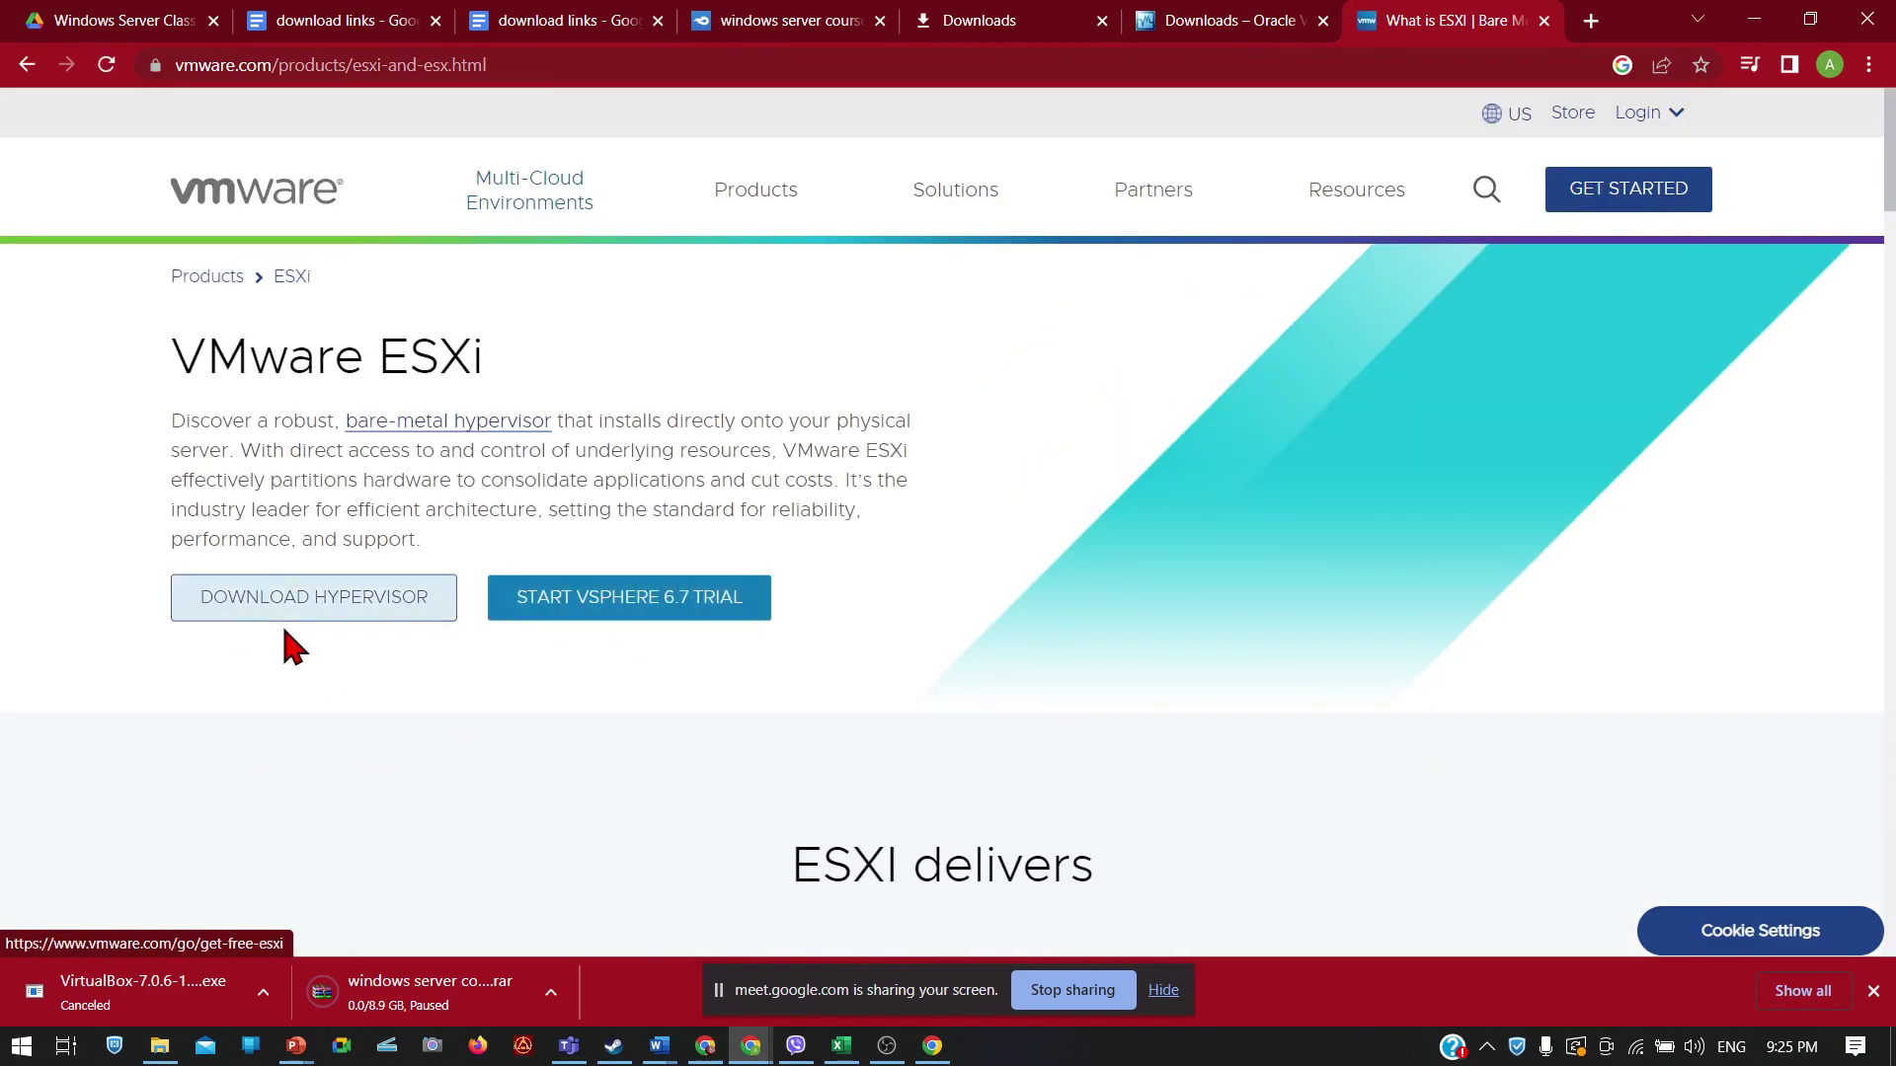
pyautogui.scroll(-15, 640, 474)
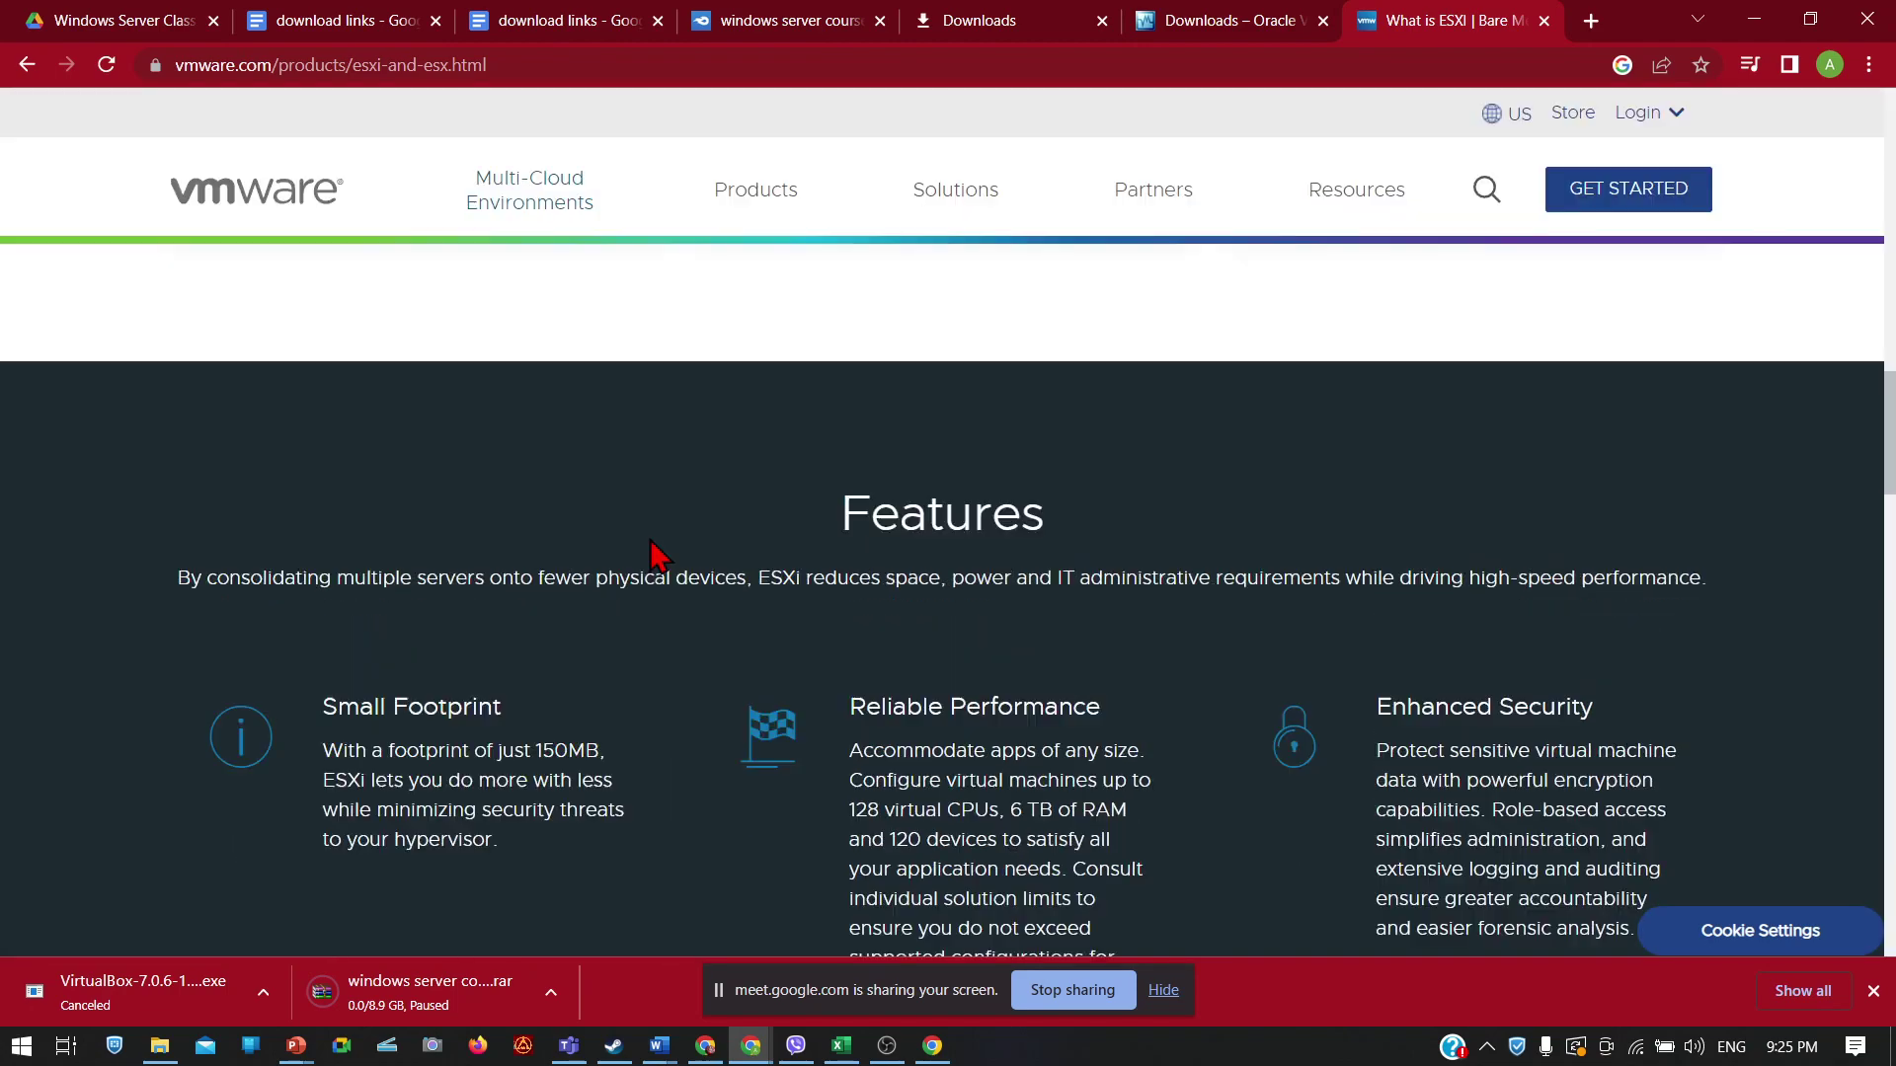
pyautogui.scroll(15, 651, 555)
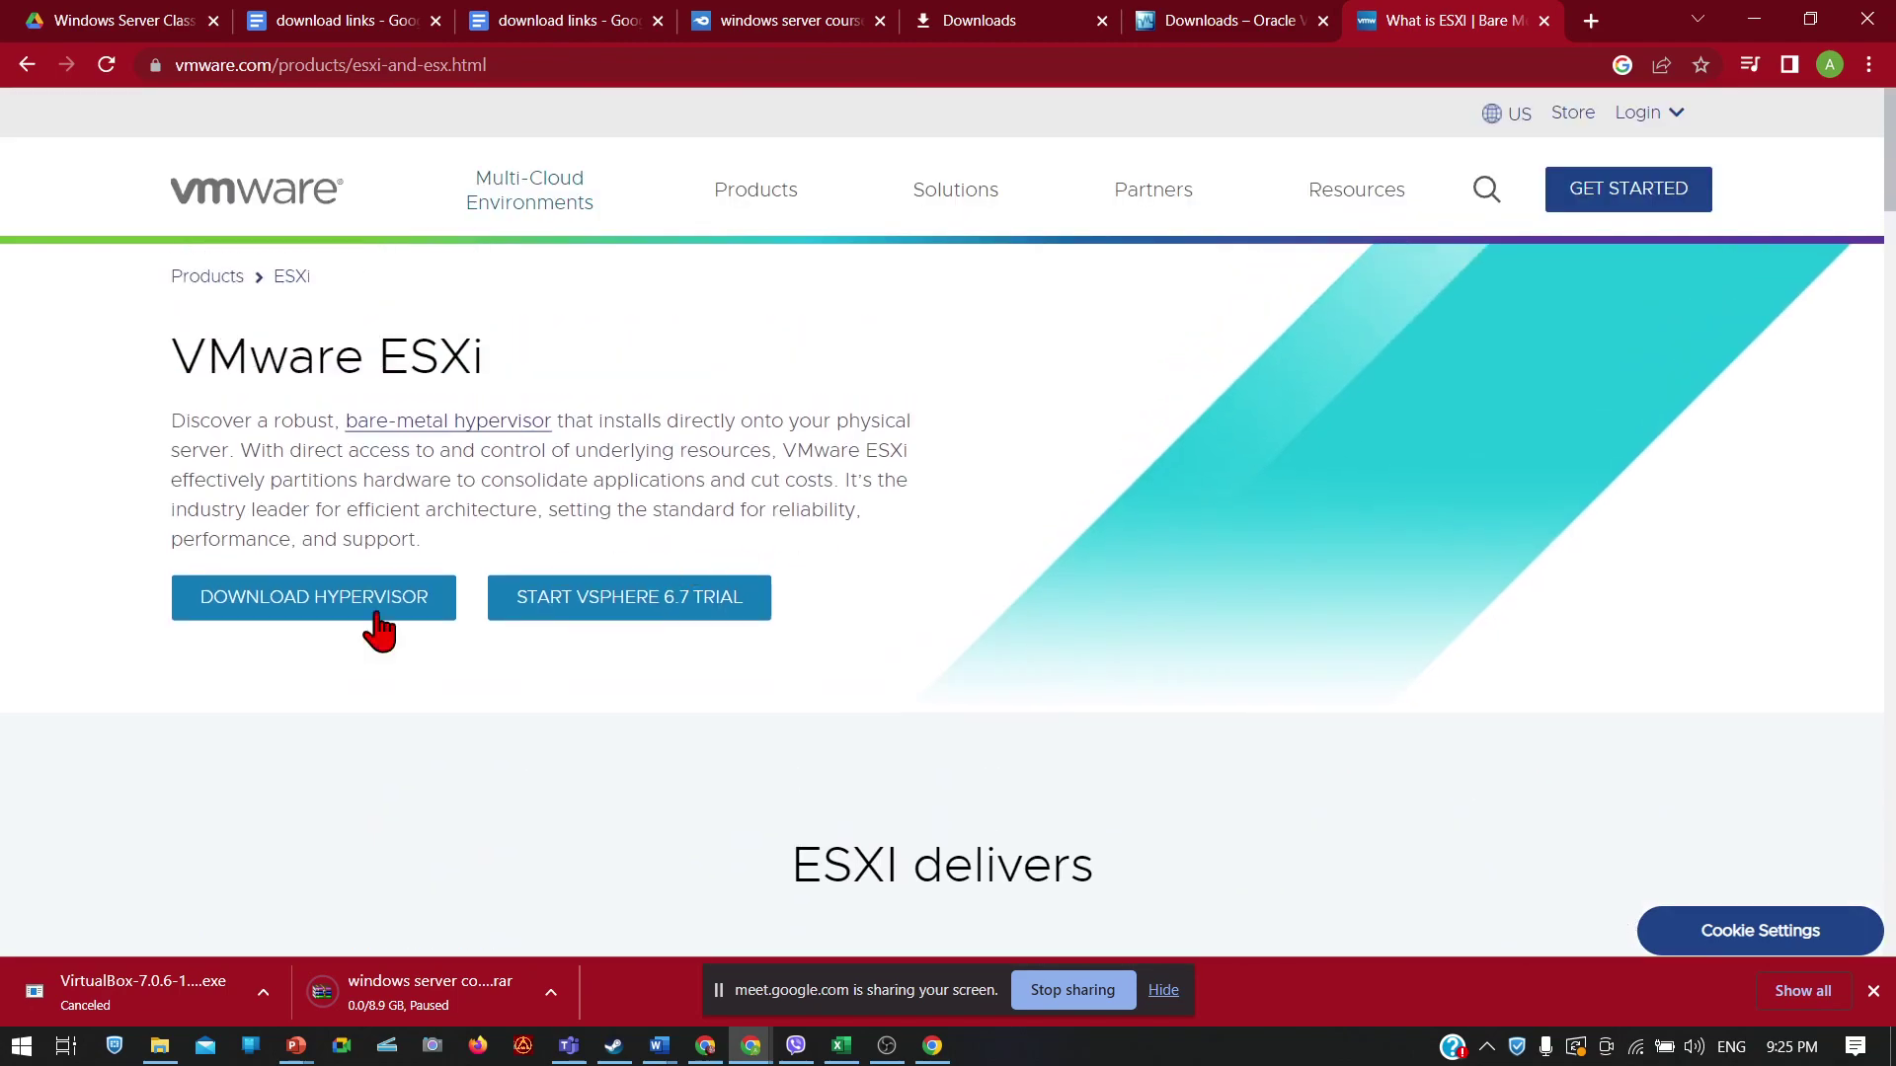
pyautogui.scroll(-8, 424, 757)
pyautogui.scroll(8, 424, 757)
# Step: Search the web for "prsmox" in the same tab and open the Proxmox website from the corrected results
pyautogui.click(427, 64)
pyautogui.click(572, 67)
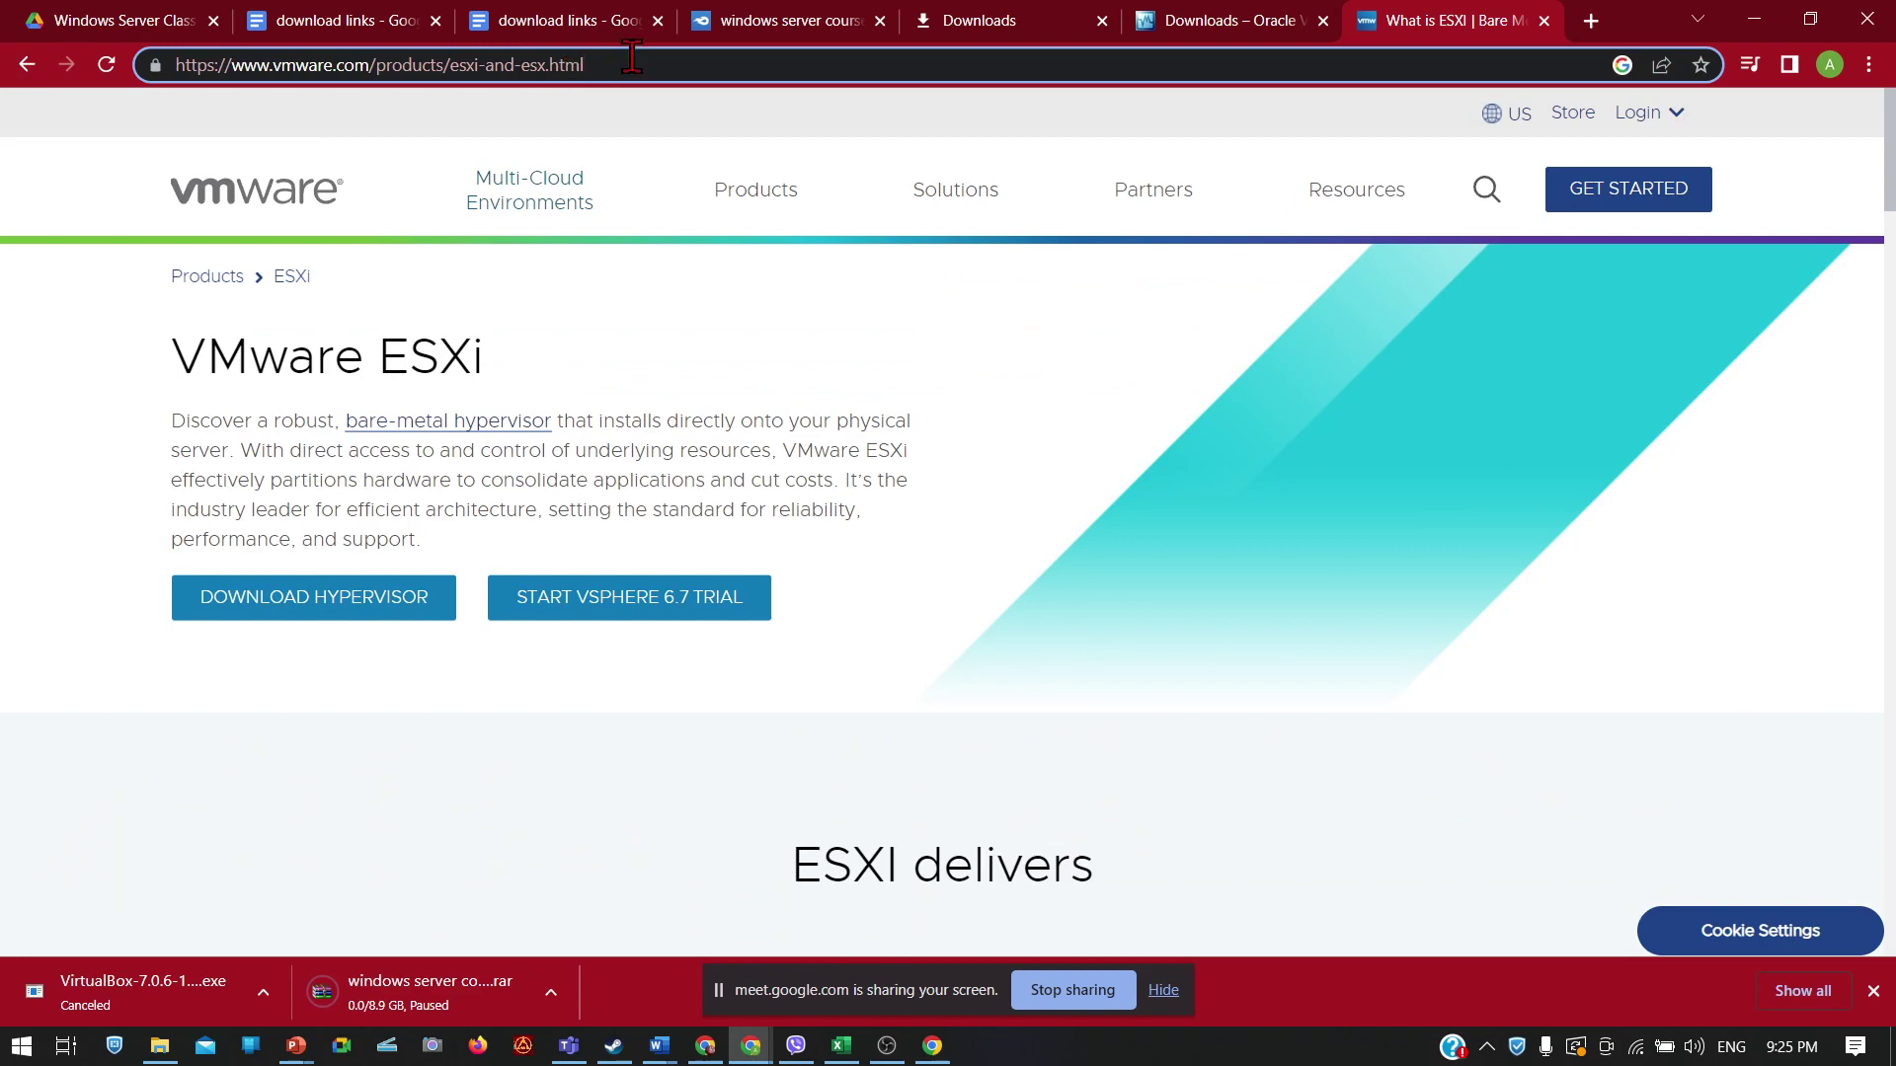
pyautogui.hotkey('ctrl', 'a')
pyautogui.write('pro')
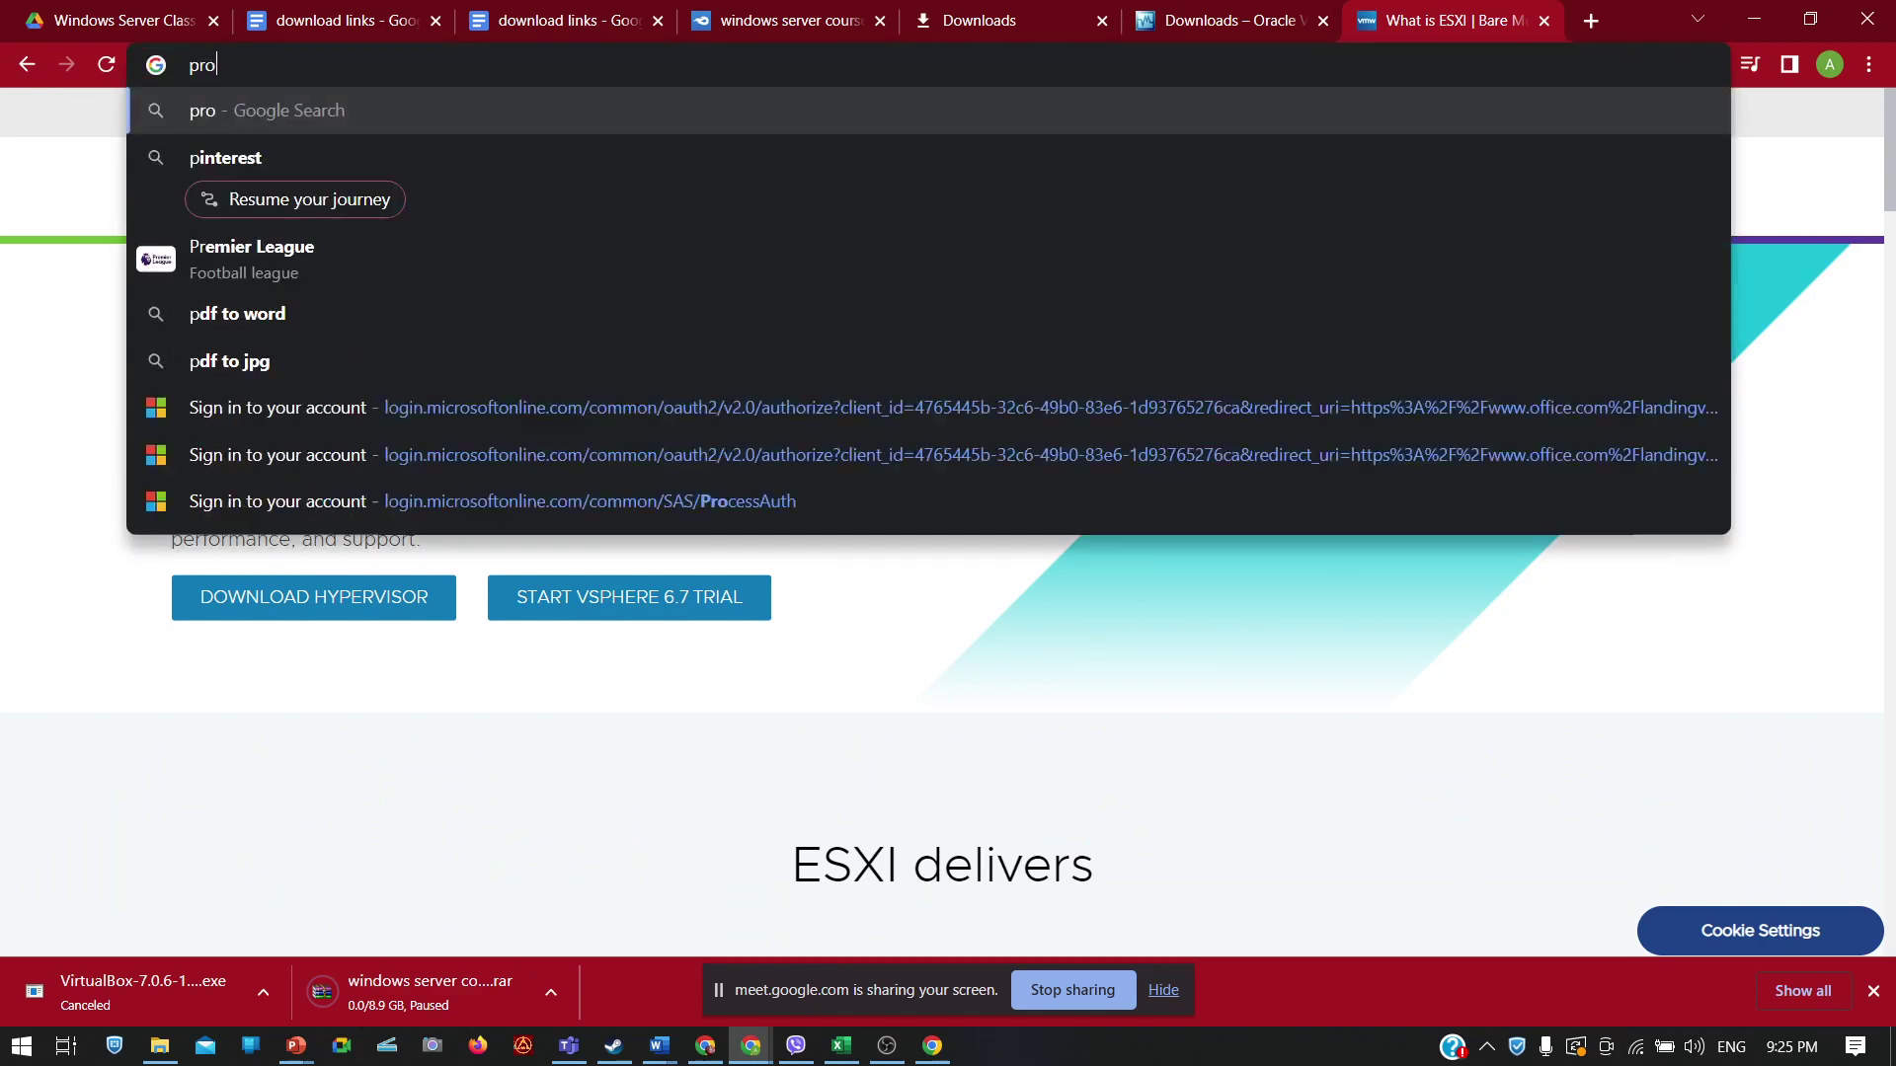
pyautogui.press('BackSpace')
pyautogui.write('s')
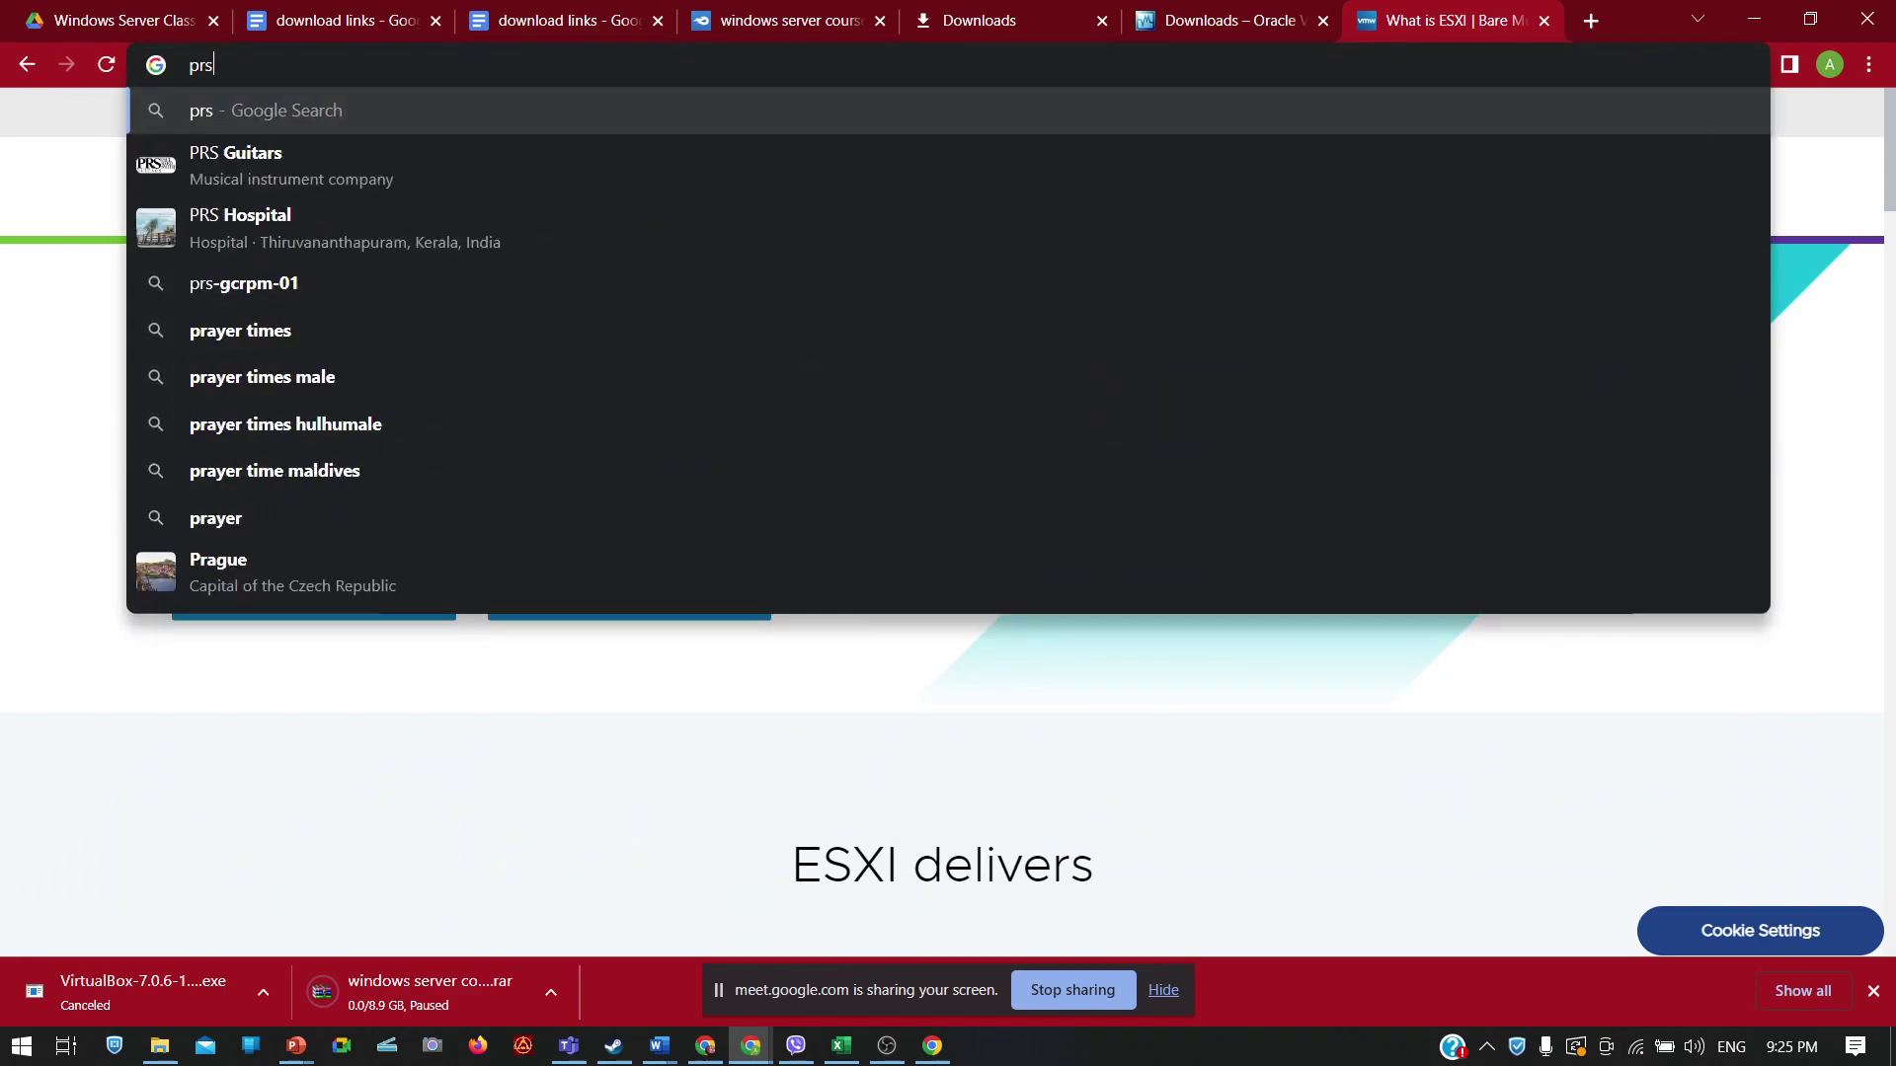
pyautogui.write('m')
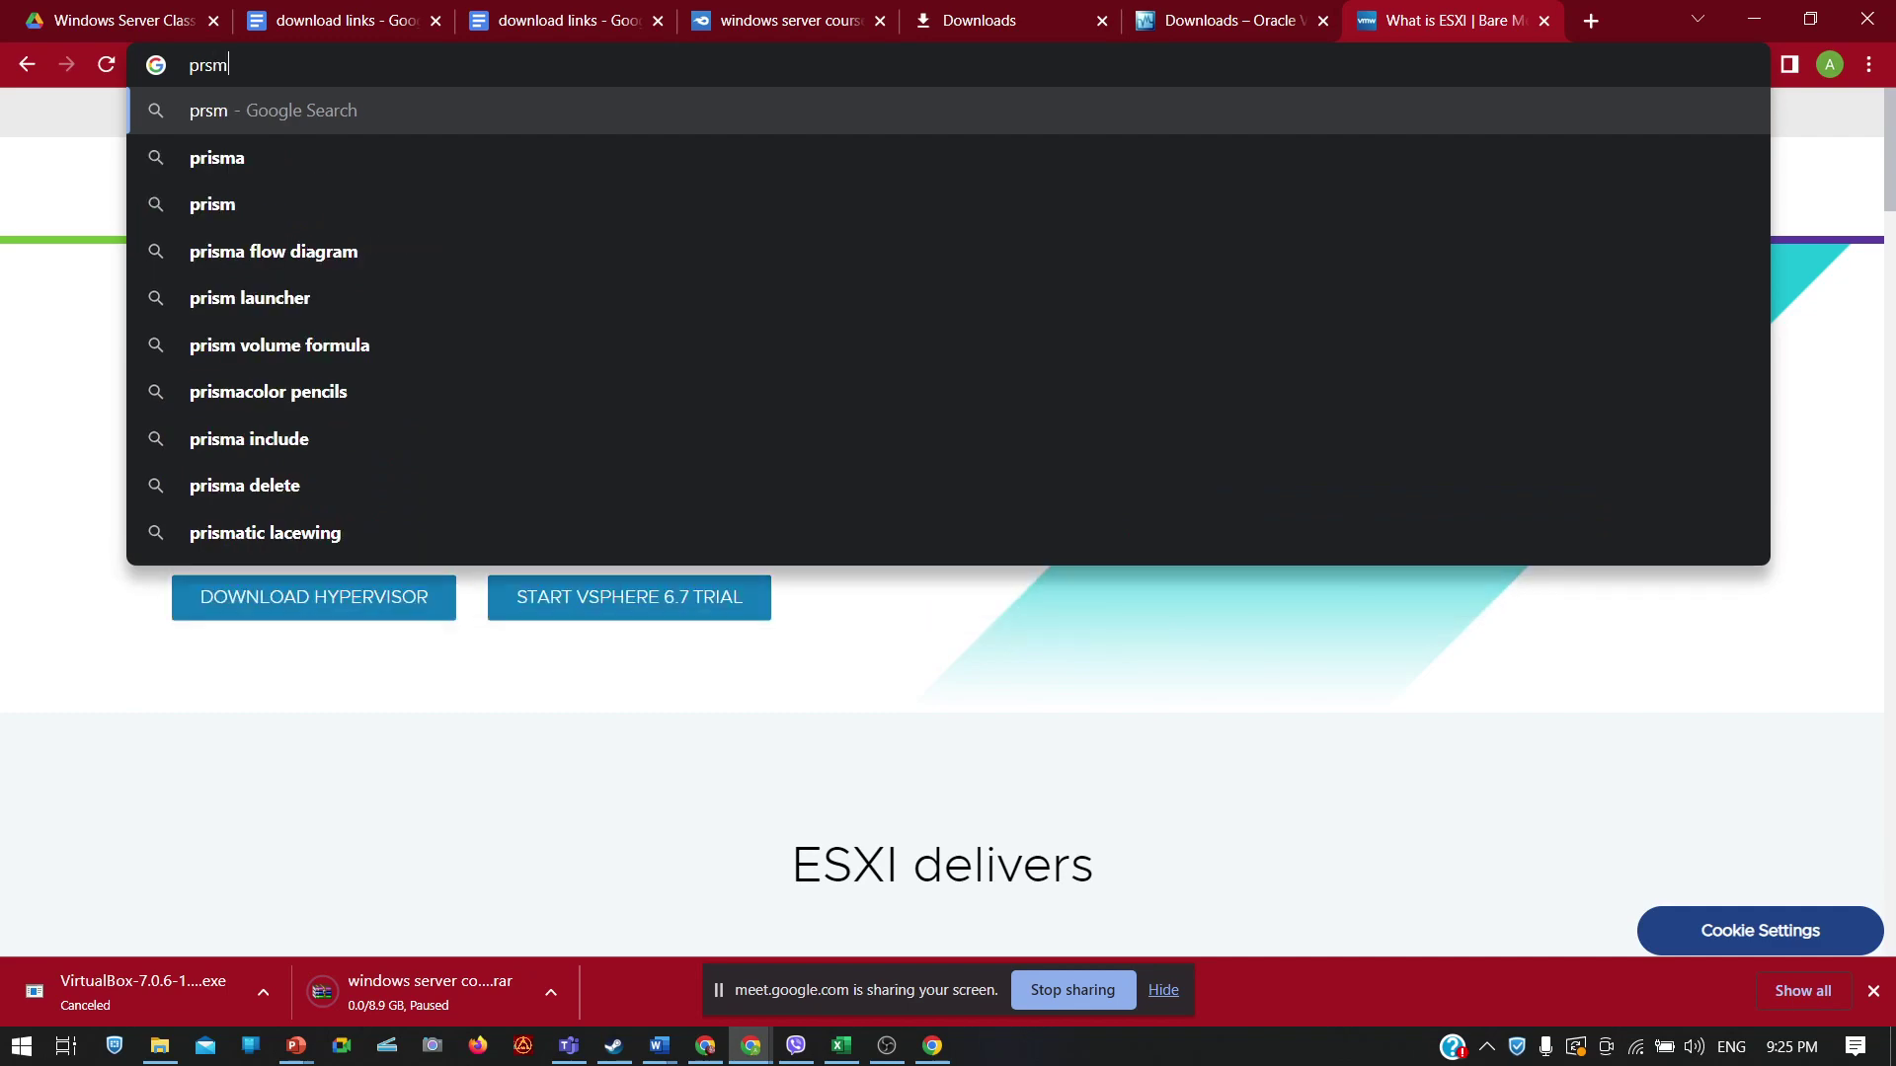
pyautogui.write('ox')
pyautogui.press('Return')
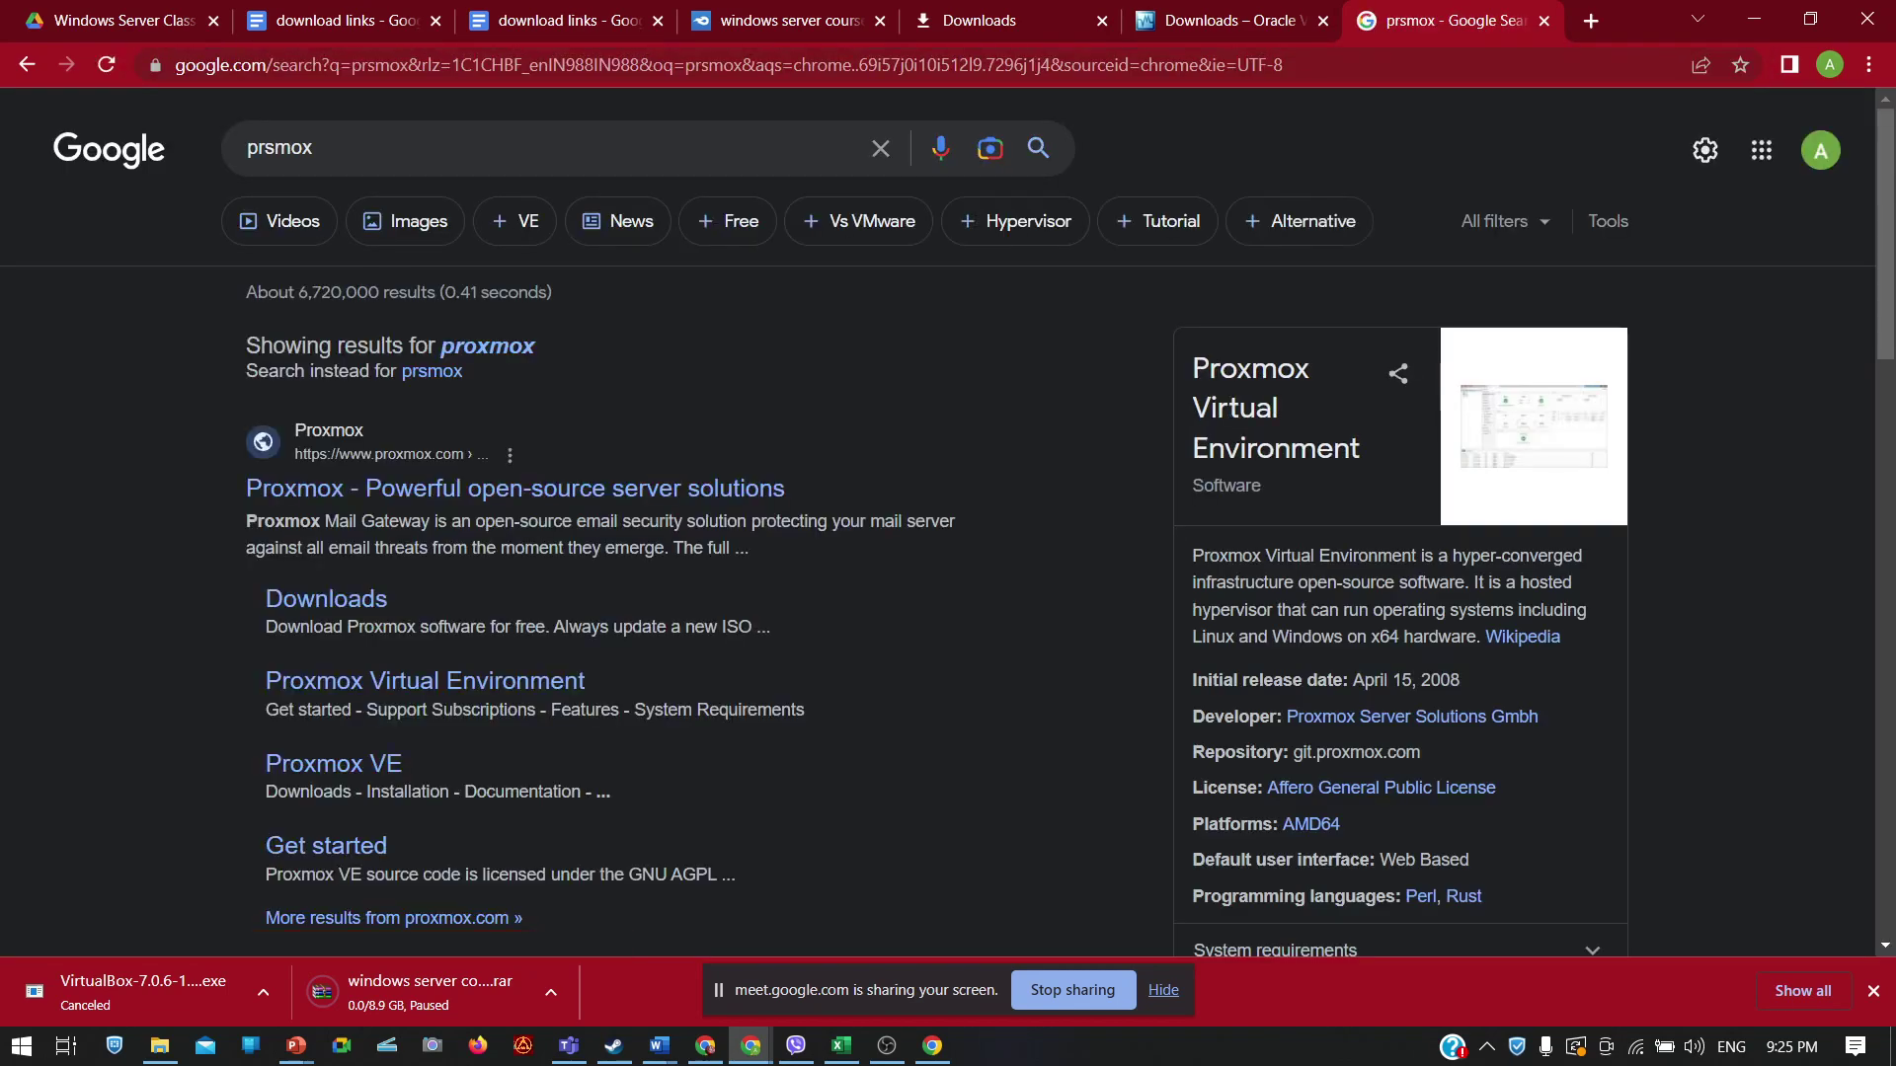
pyautogui.click(530, 358)
pyautogui.click(598, 410)
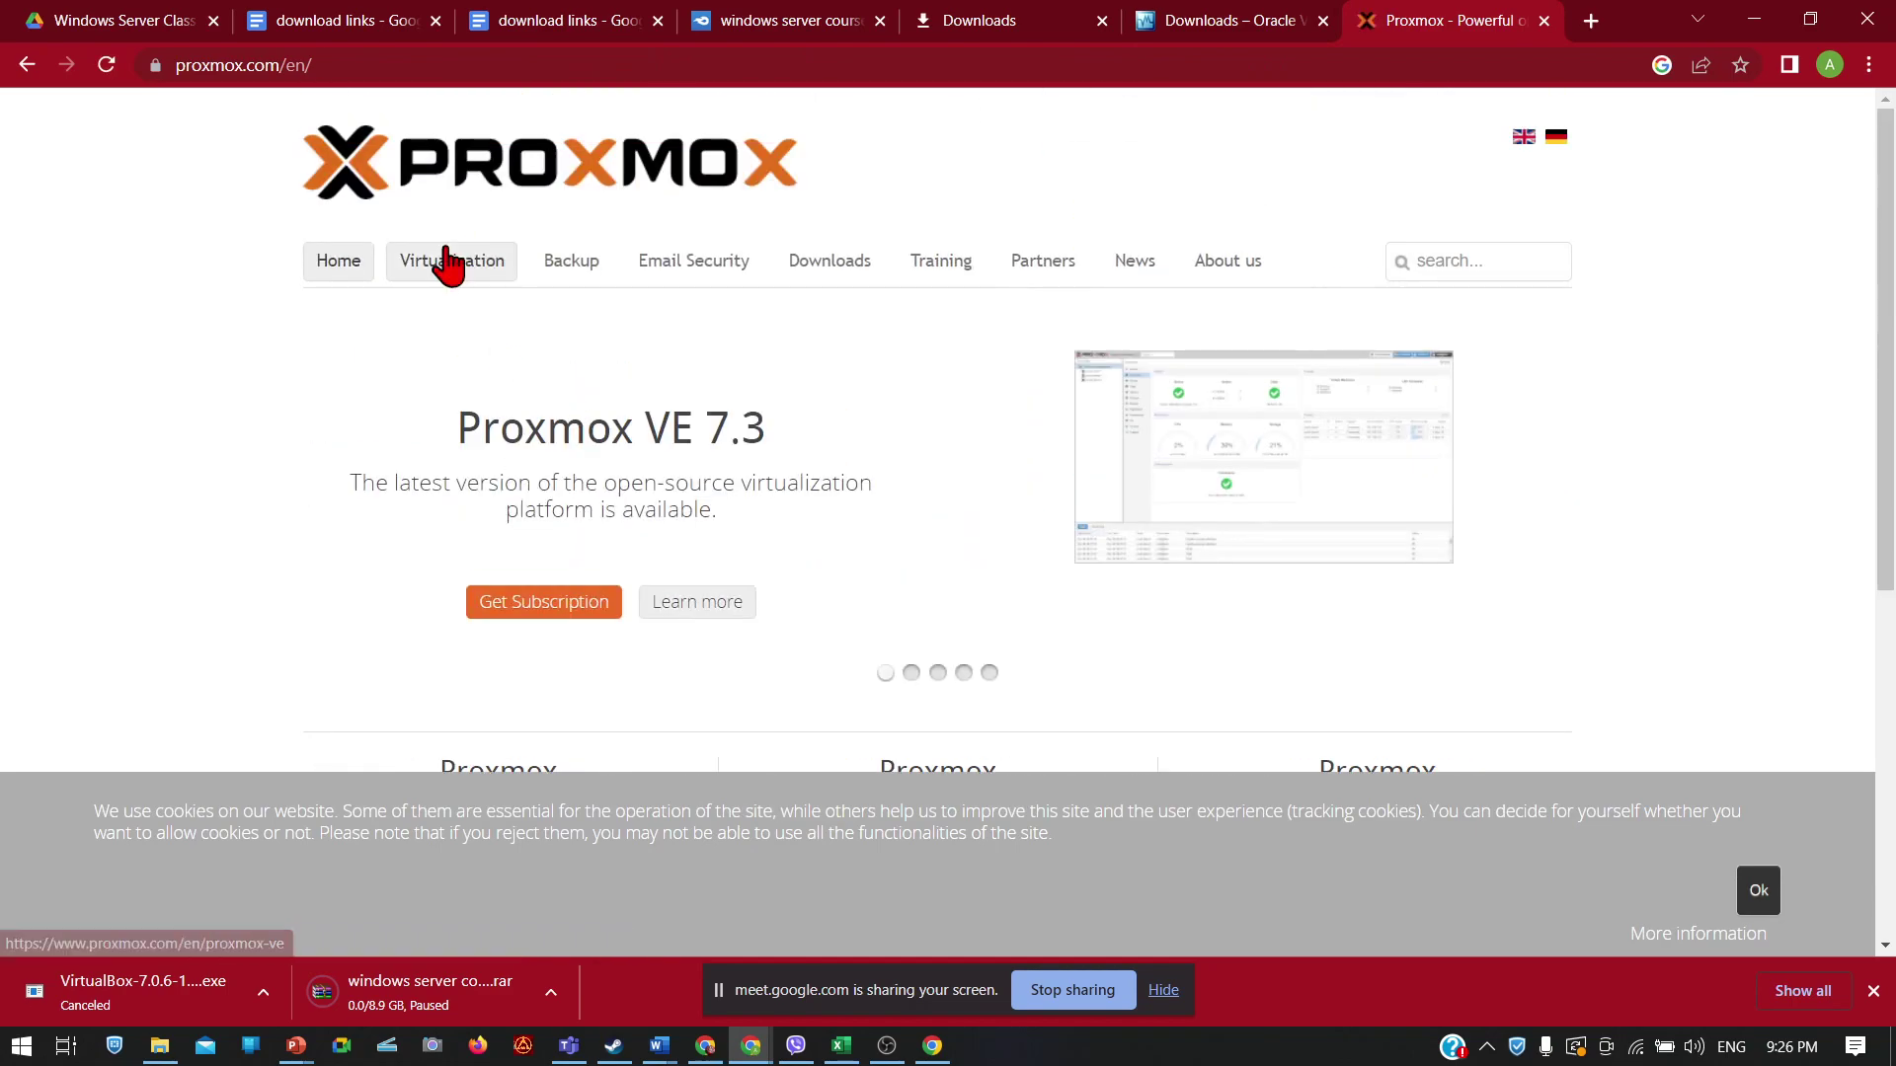
# Step: Look over the Proxmox homepage and hide the screen-sharing notice
pyautogui.scroll(-6, 459, 436)
pyautogui.scroll(6, 459, 435)
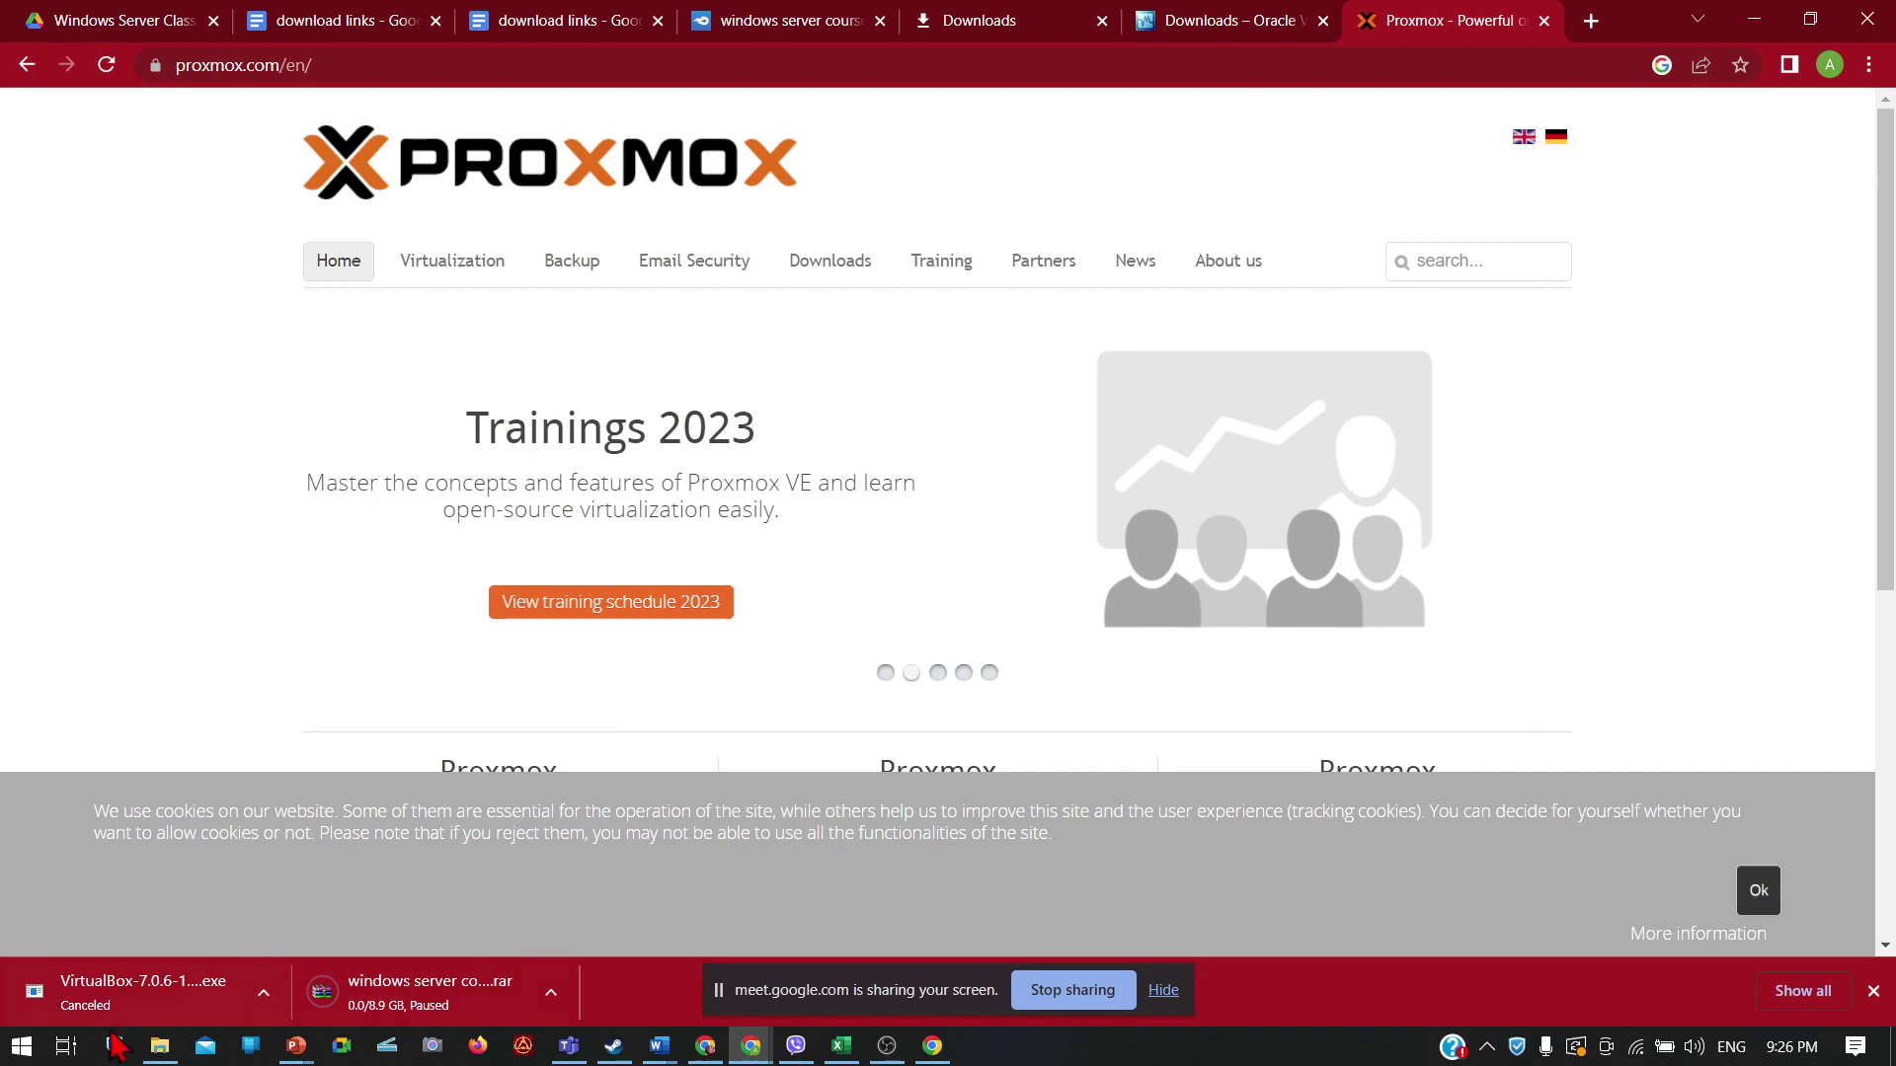
pyautogui.click(39, 1054)
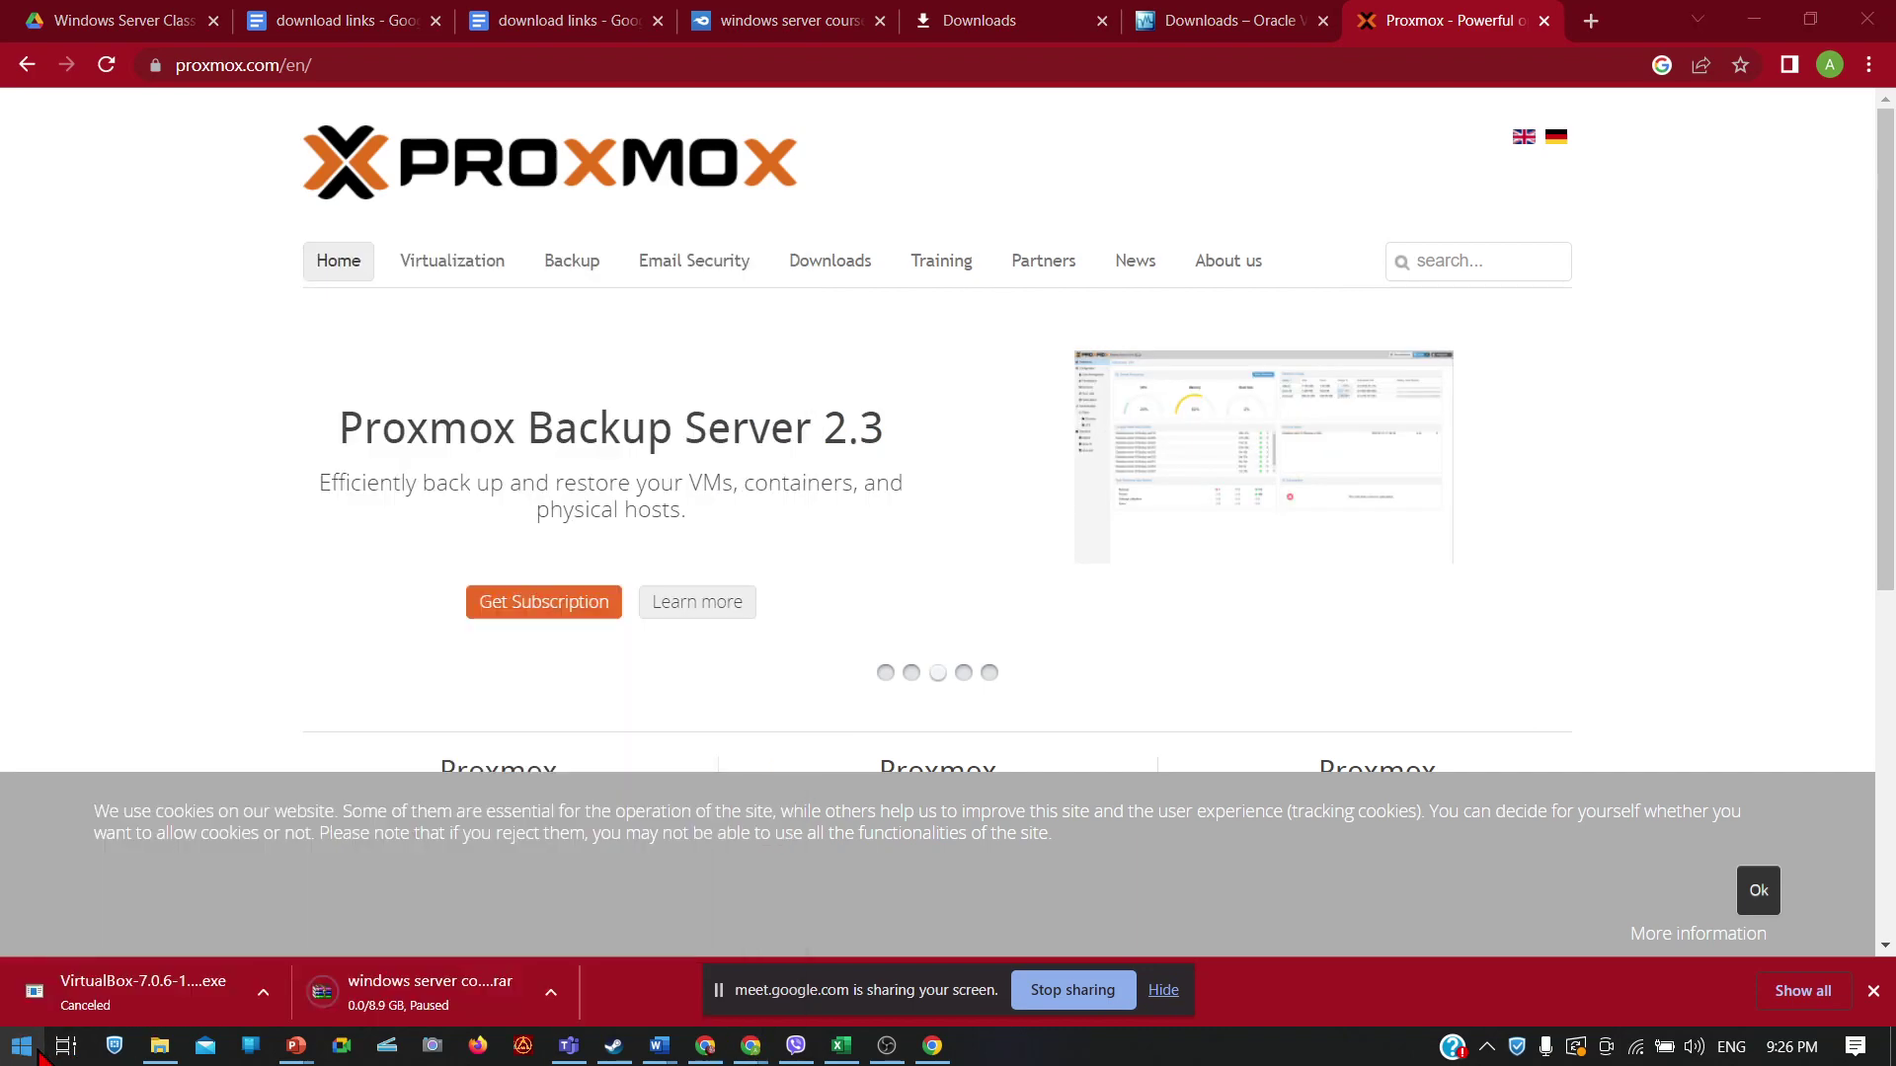
pyautogui.click(1165, 991)
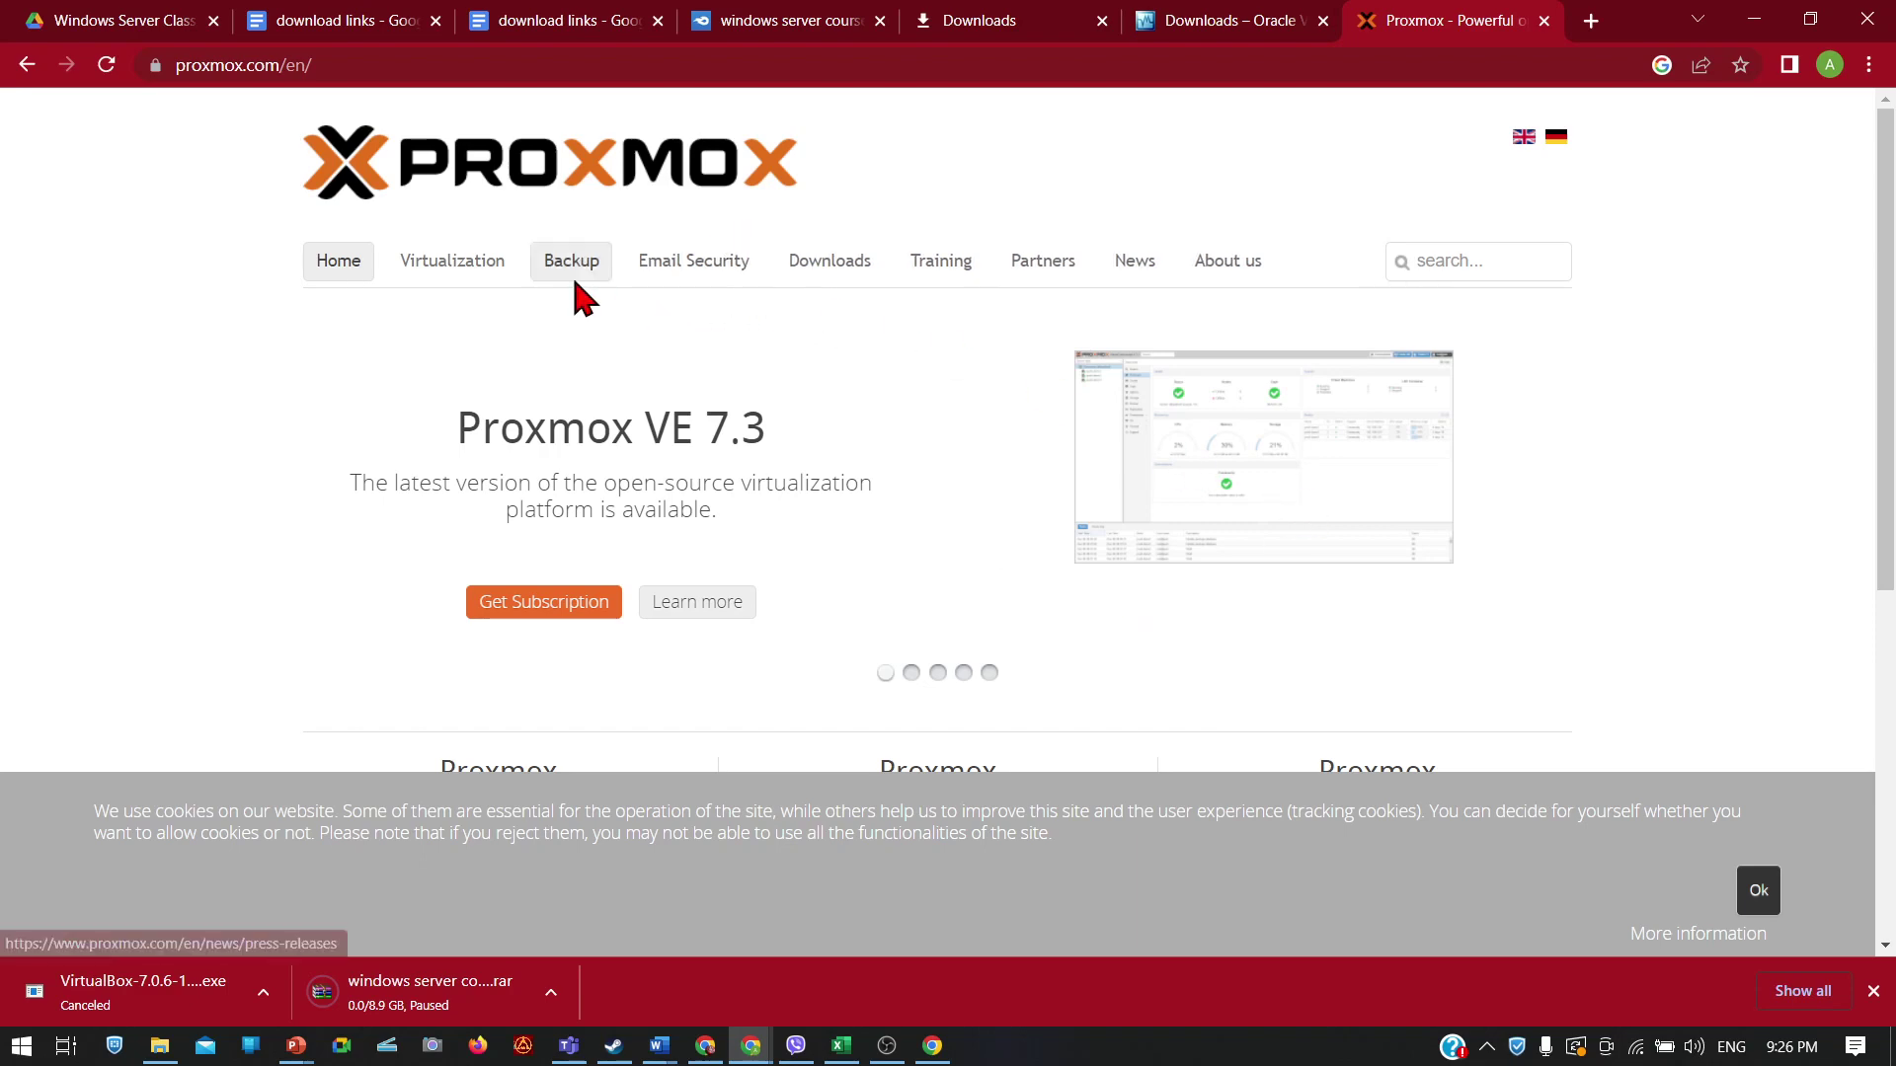
# Step: Examine the Proxmox Virtualization page and the product overview on the Proxmox homepage
pyautogui.click(446, 265)
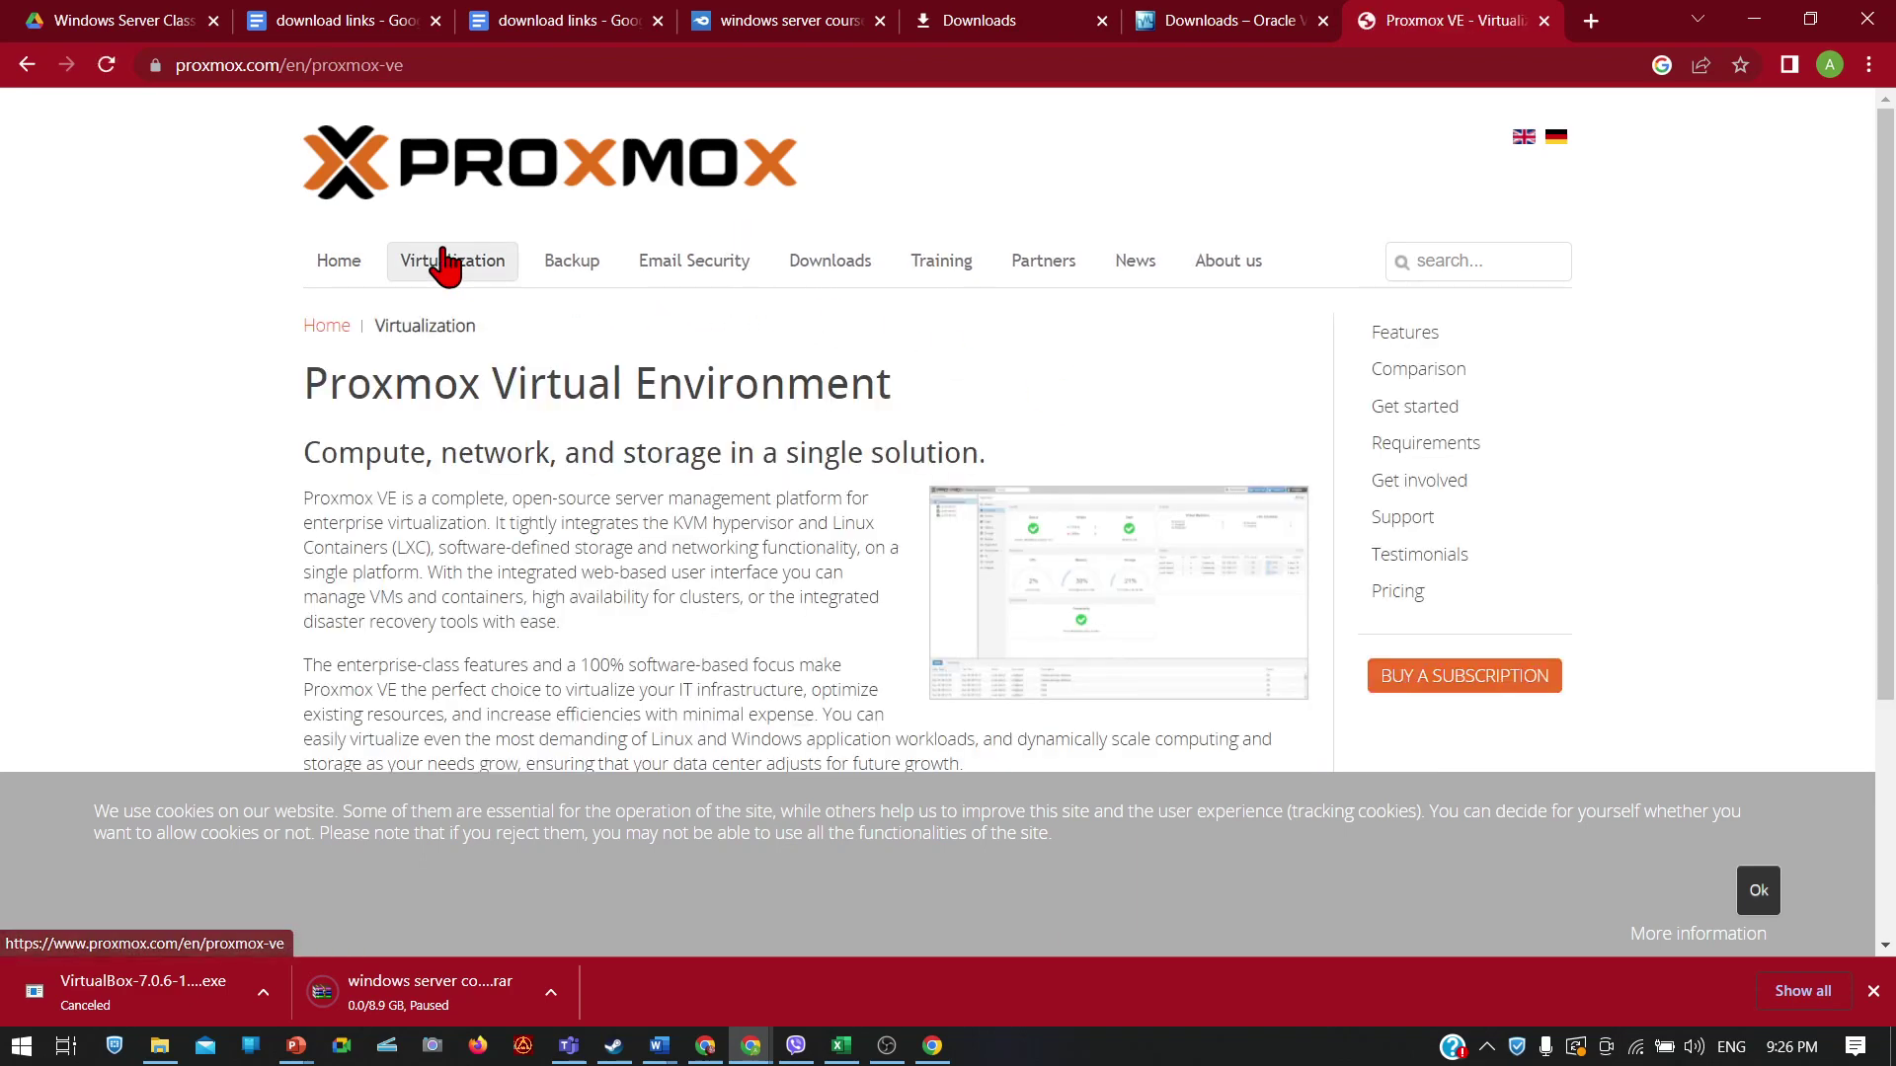
pyautogui.click(345, 254)
pyautogui.click(1297, 450)
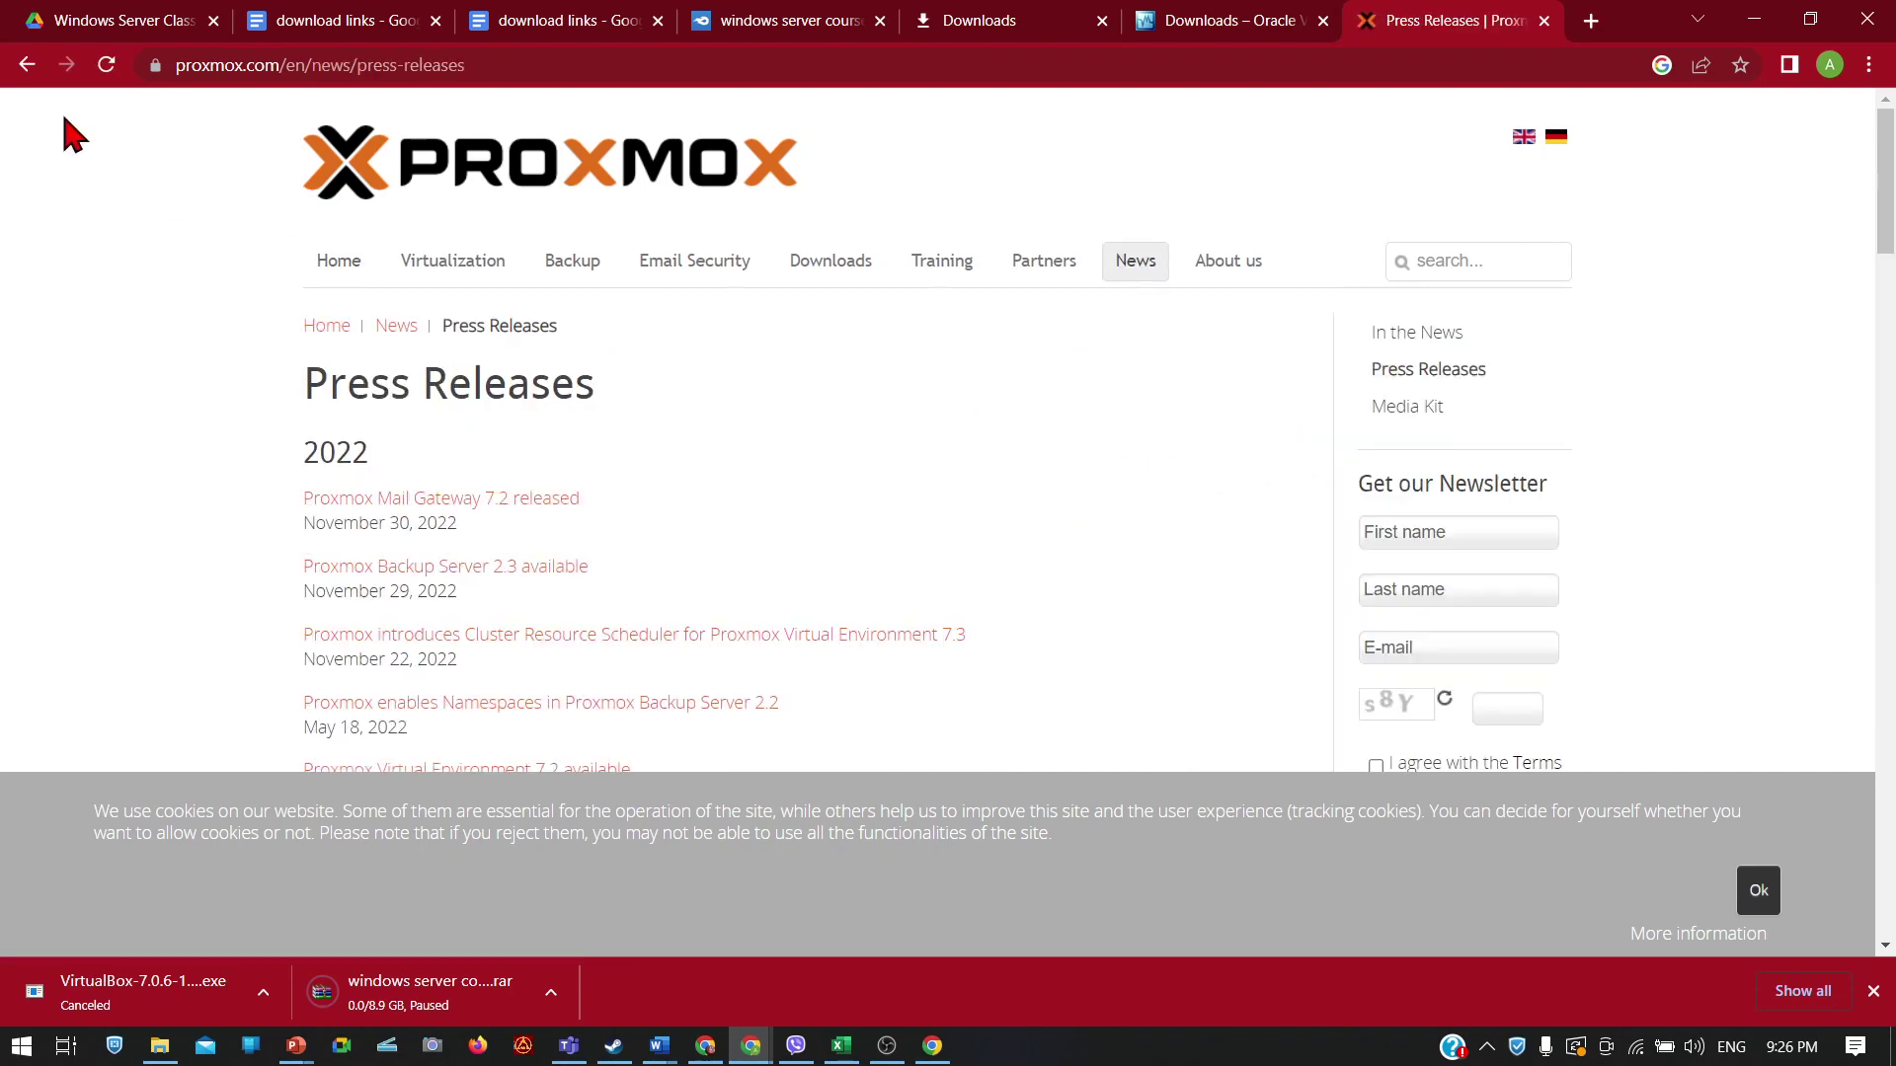
pyautogui.click(40, 72)
pyautogui.scroll(-5, 600, 346)
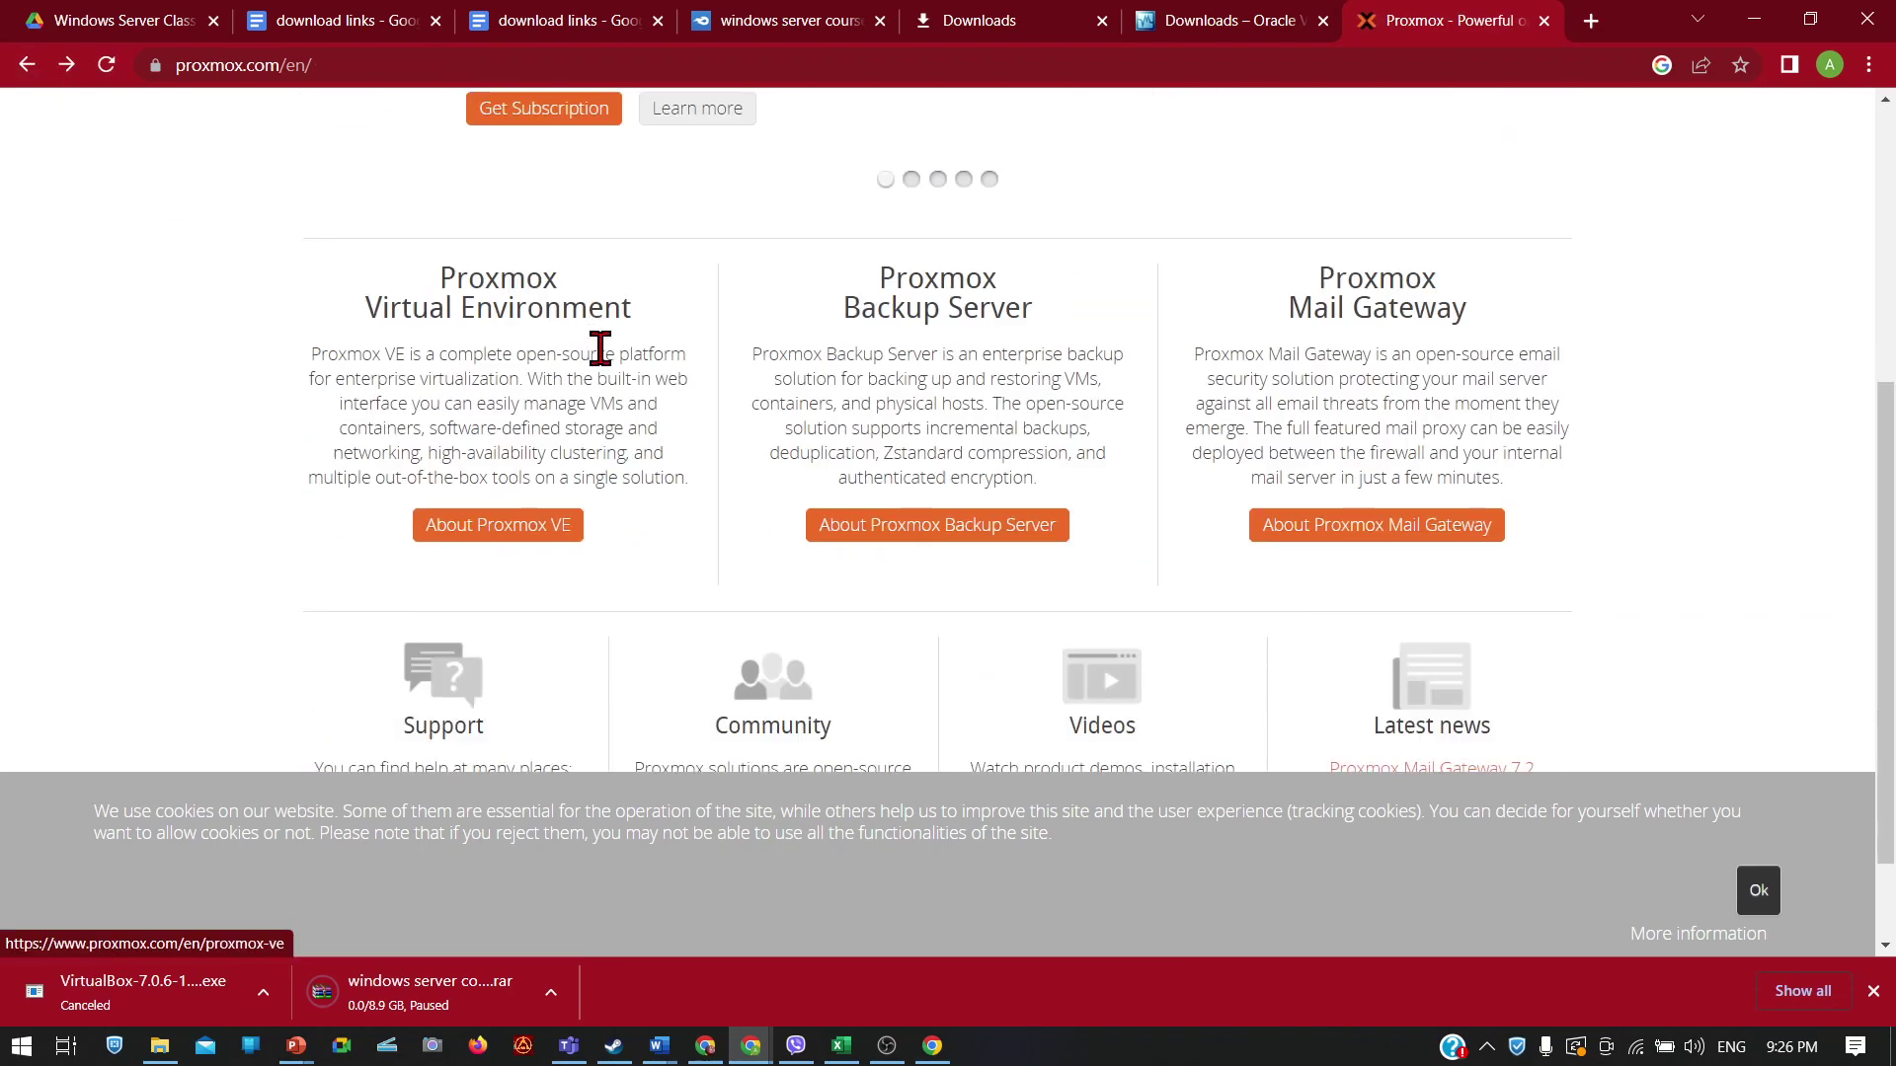
pyautogui.scroll(5, 601, 347)
pyautogui.scroll(-5, 600, 365)
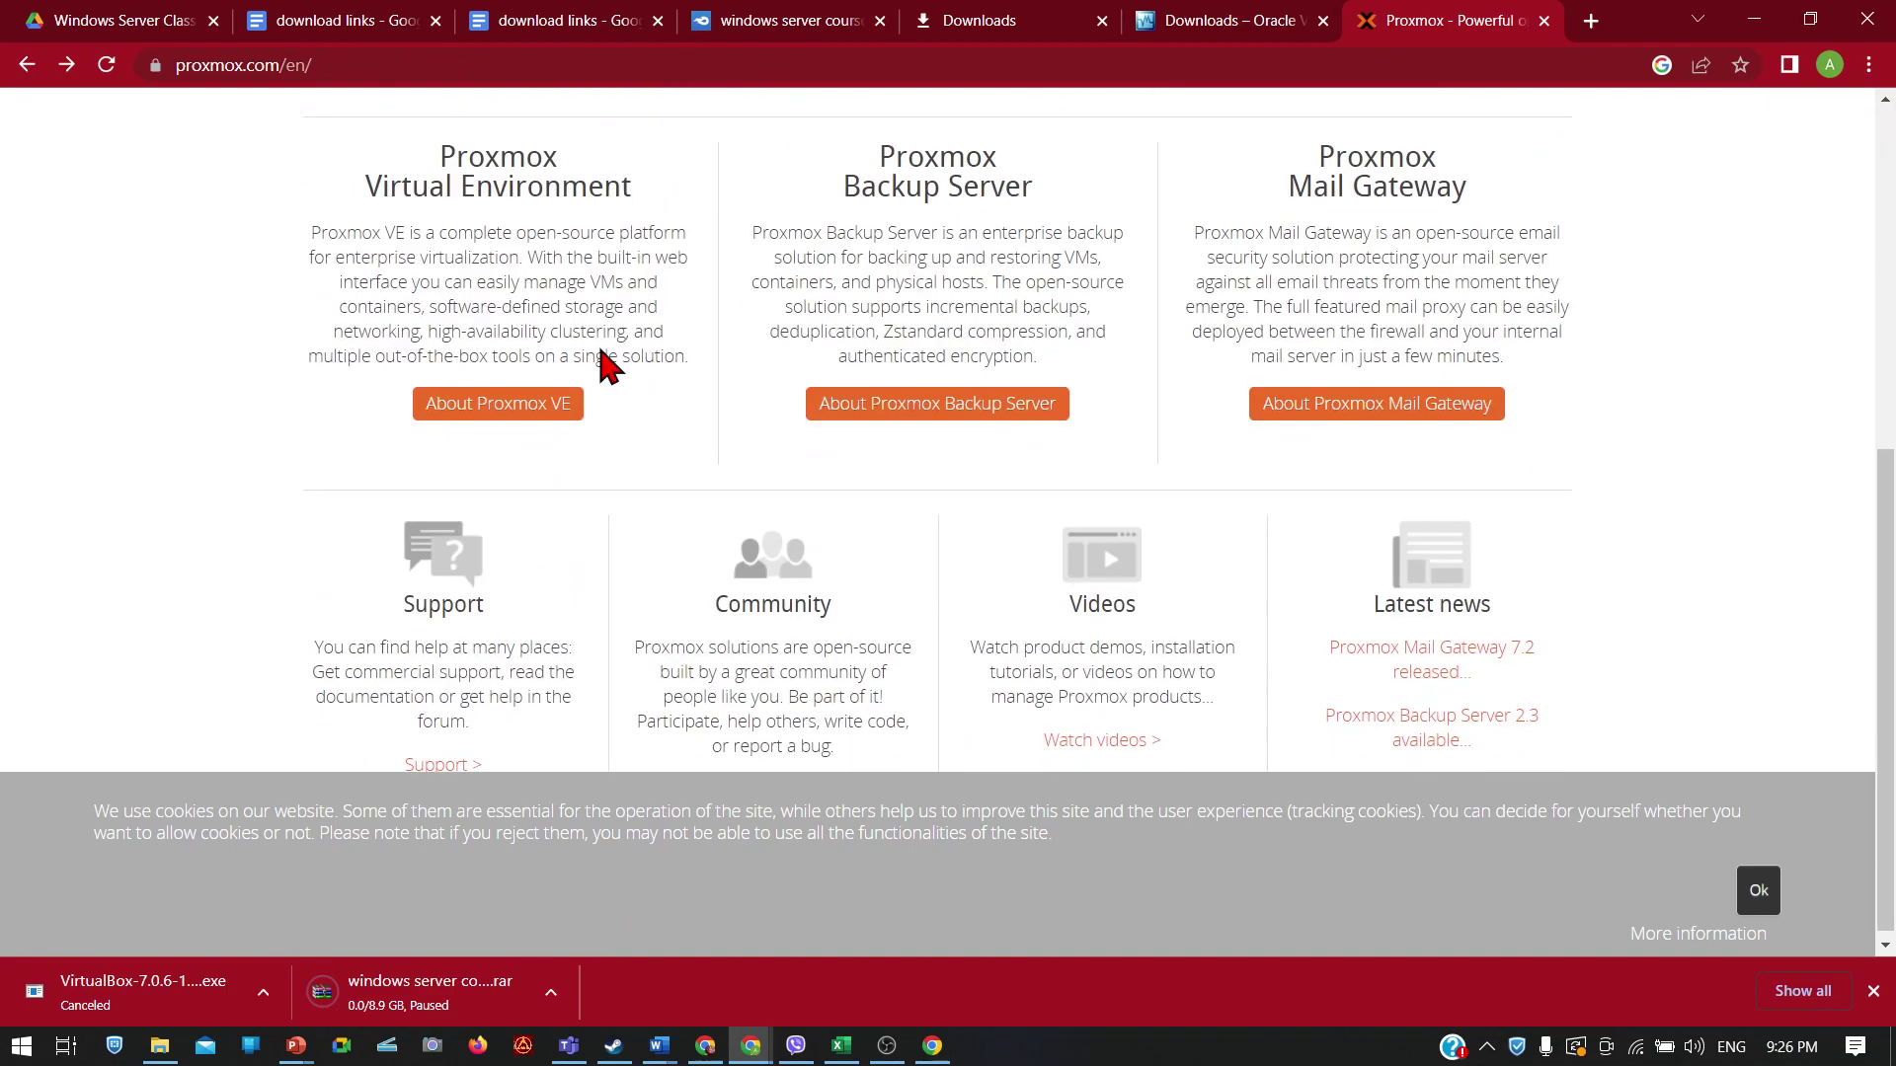
pyautogui.scroll(5, 600, 366)
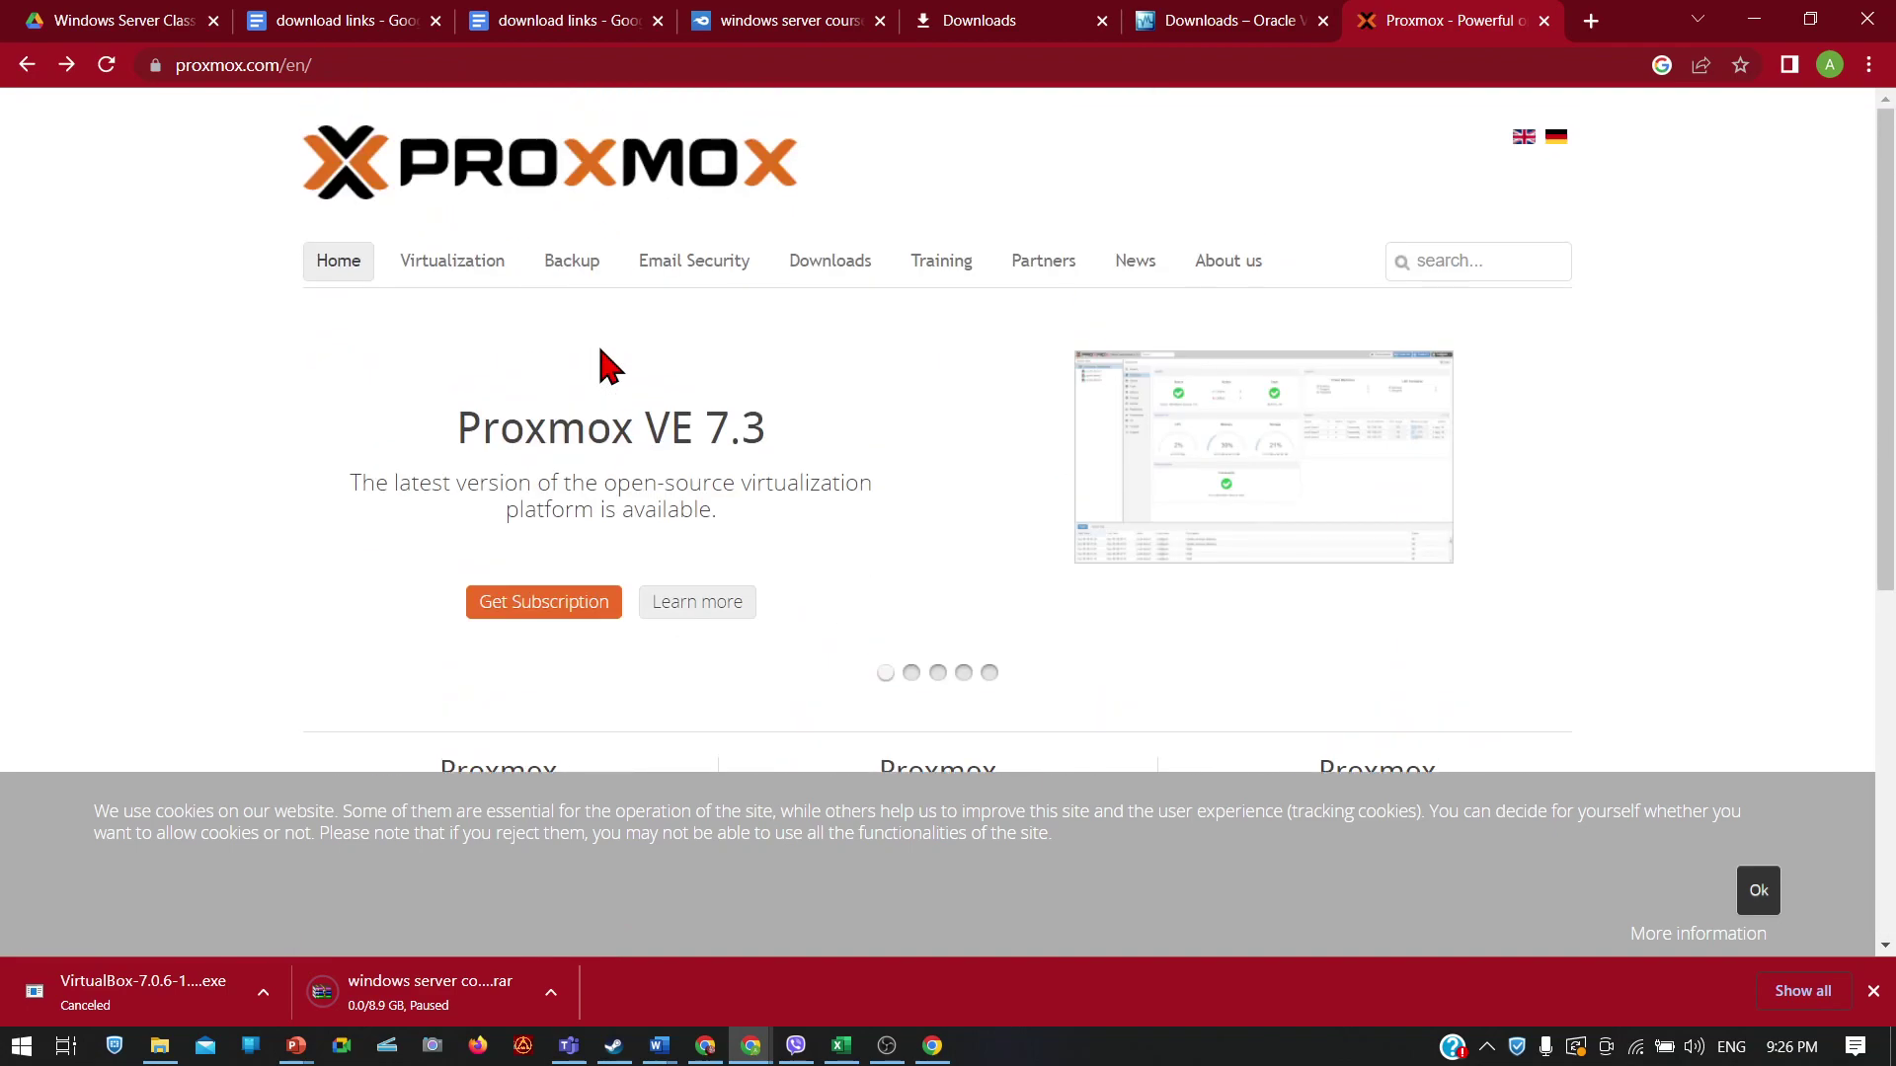
# Step: Show the VirtualBox downloads page again and return to the Proxmox homepage, leaving no extra blank tab open
pyautogui.click(1178, 26)
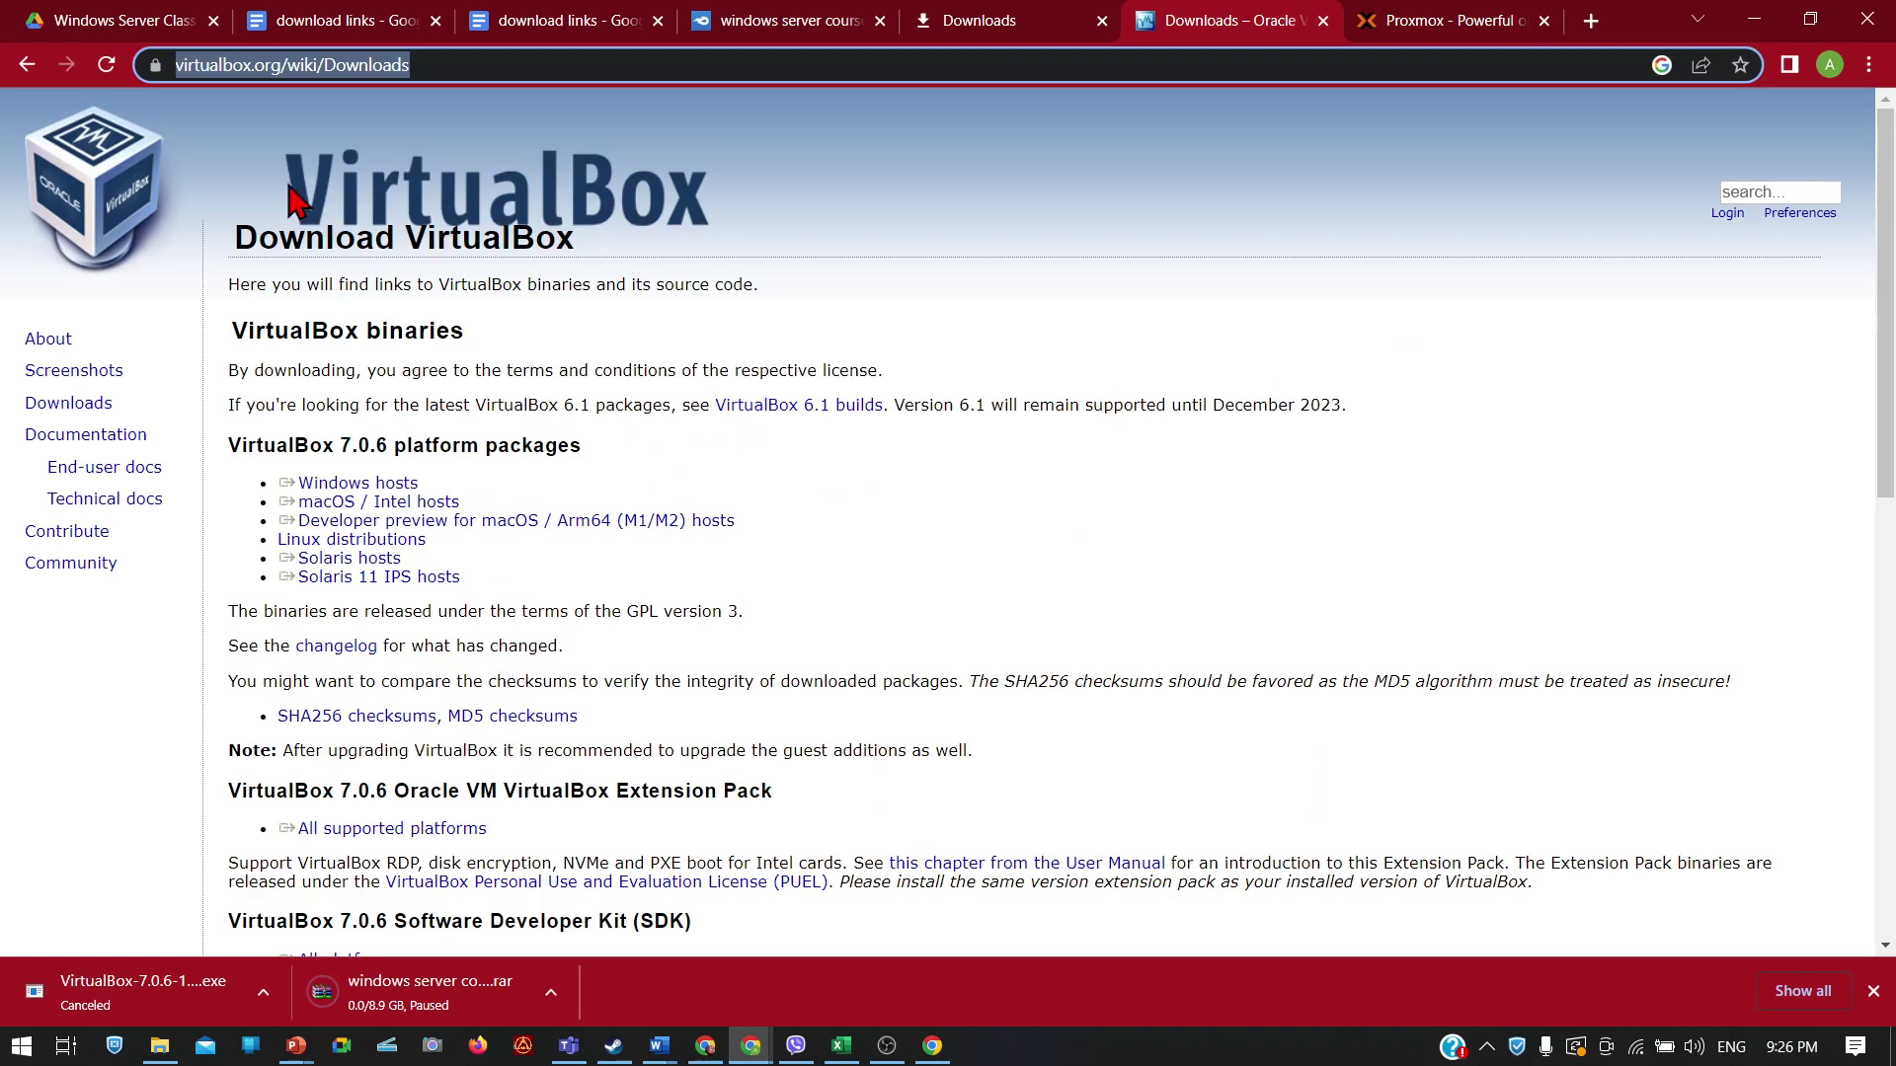
pyautogui.click(1420, 21)
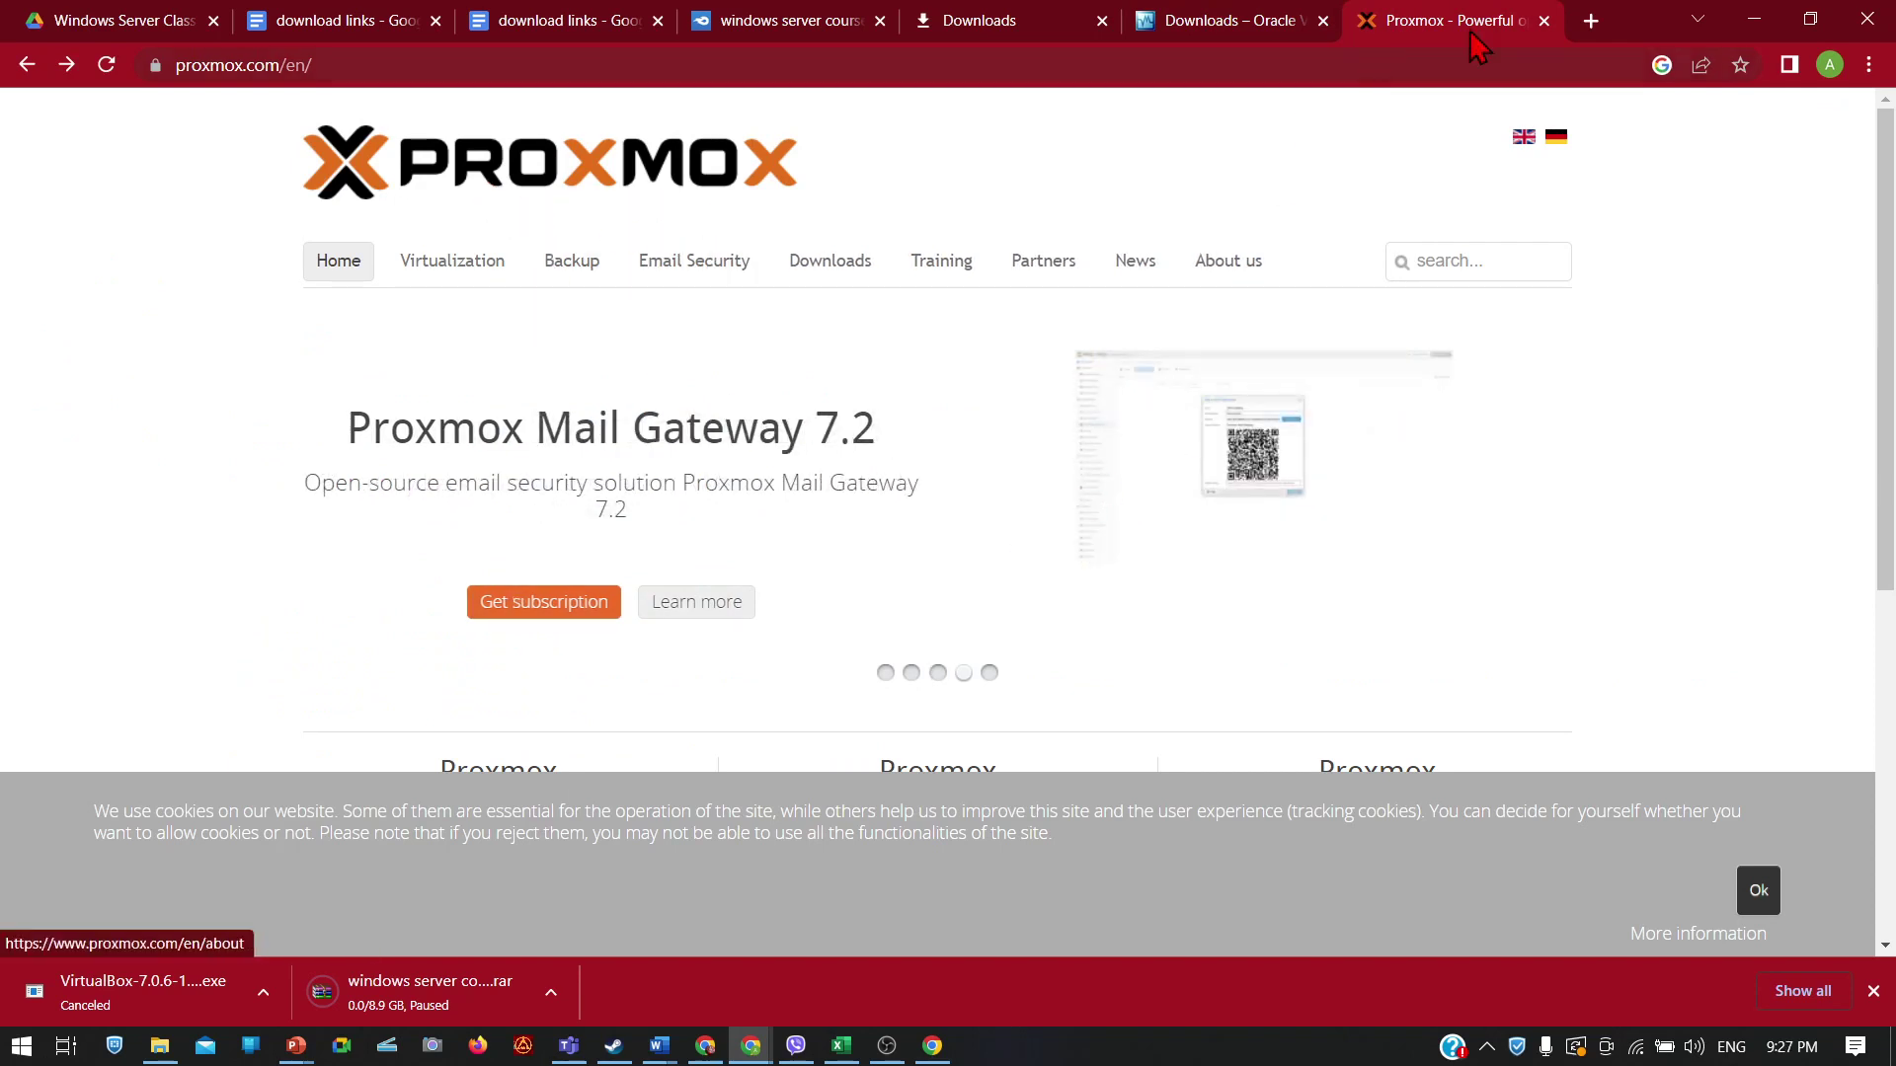
pyautogui.click(1587, 20)
pyautogui.click(1543, 21)
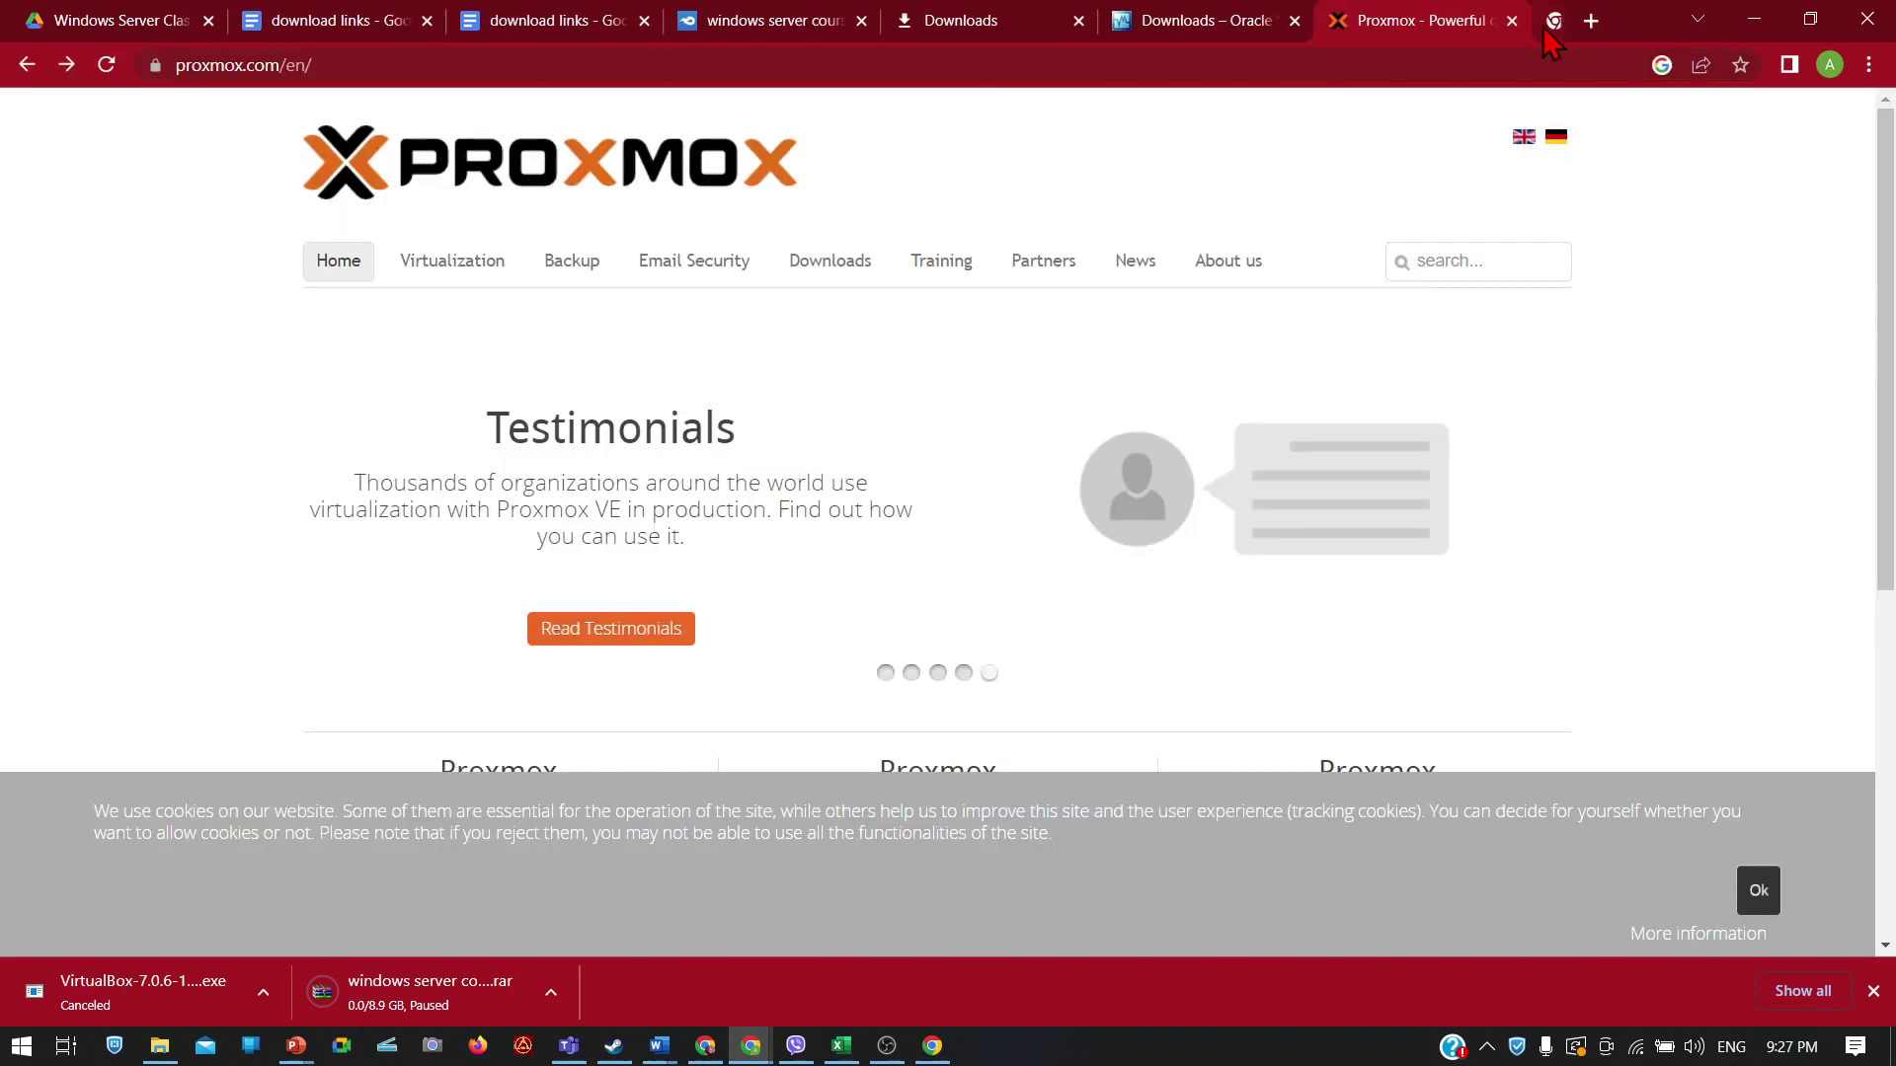
# Step: View the Press Releases page from the Proxmox homepage slideshow, return to the homepage and look it over again
pyautogui.click(1252, 407)
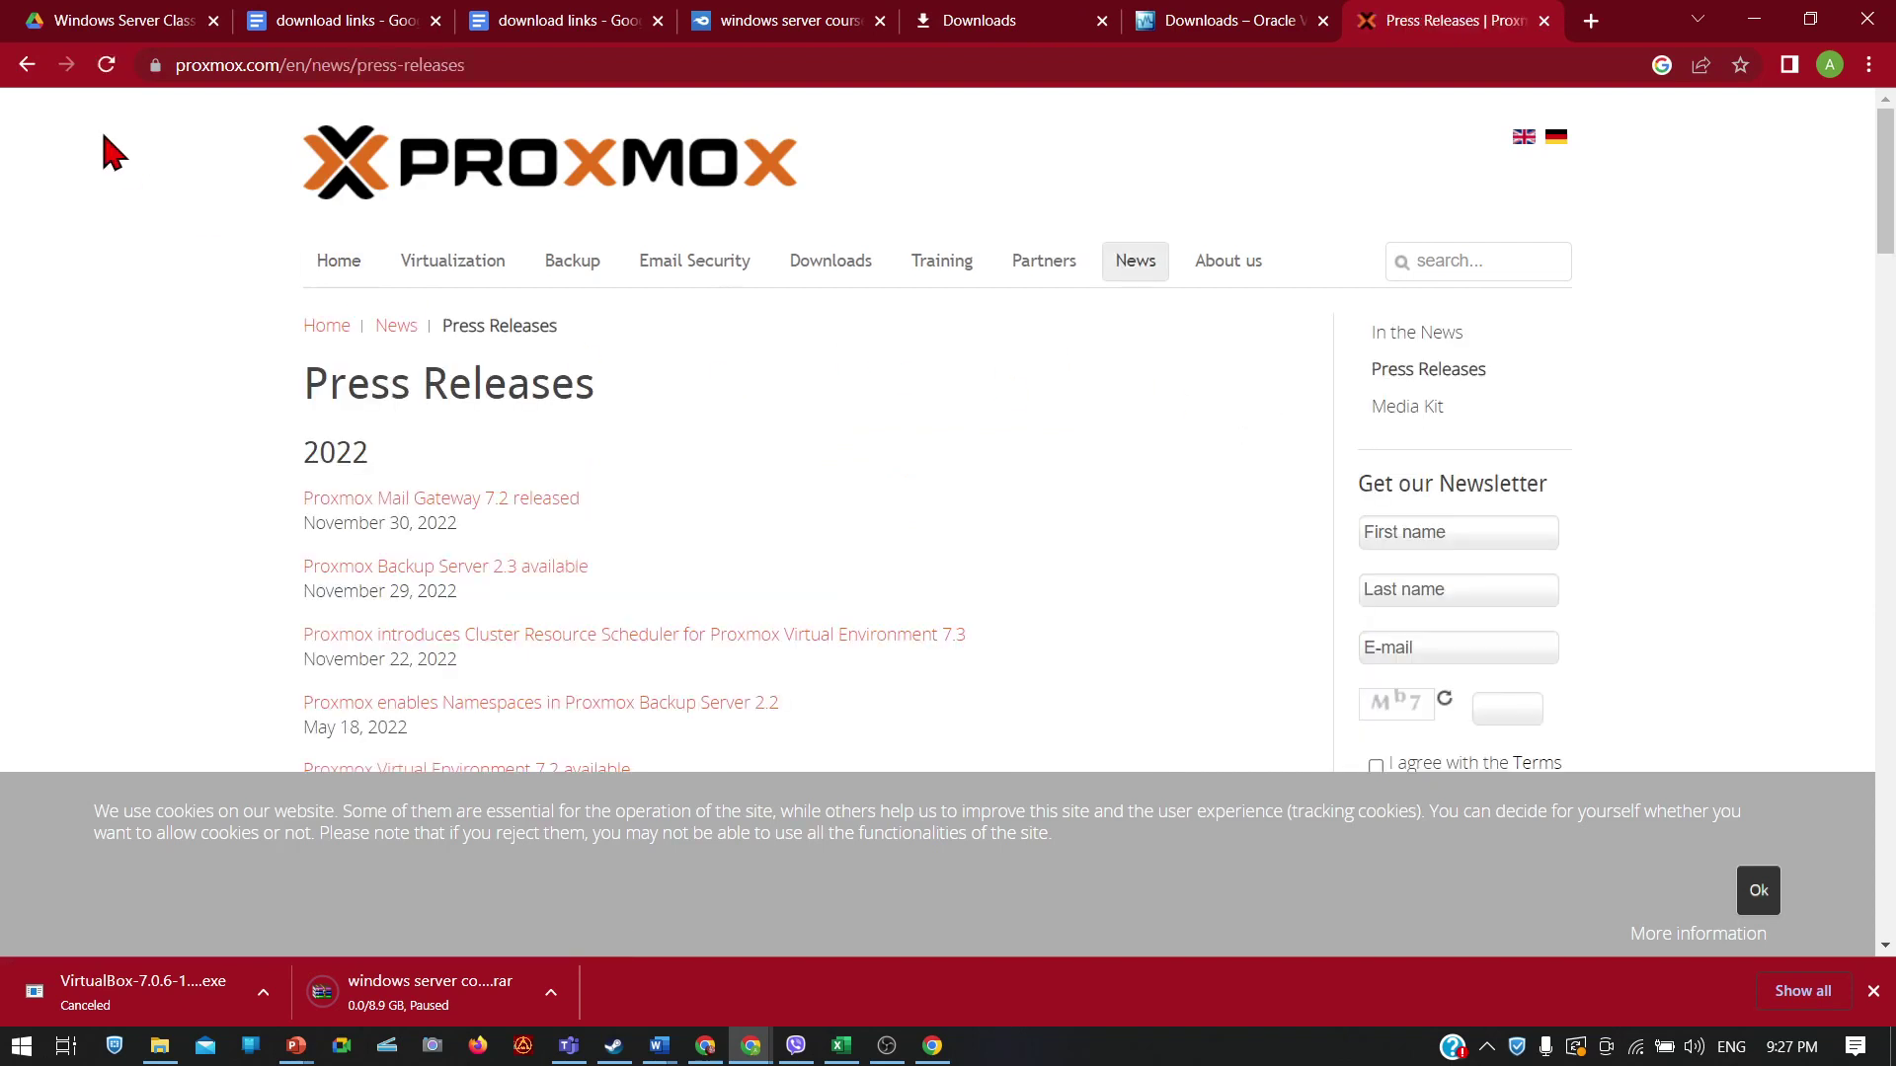
pyautogui.click(27, 64)
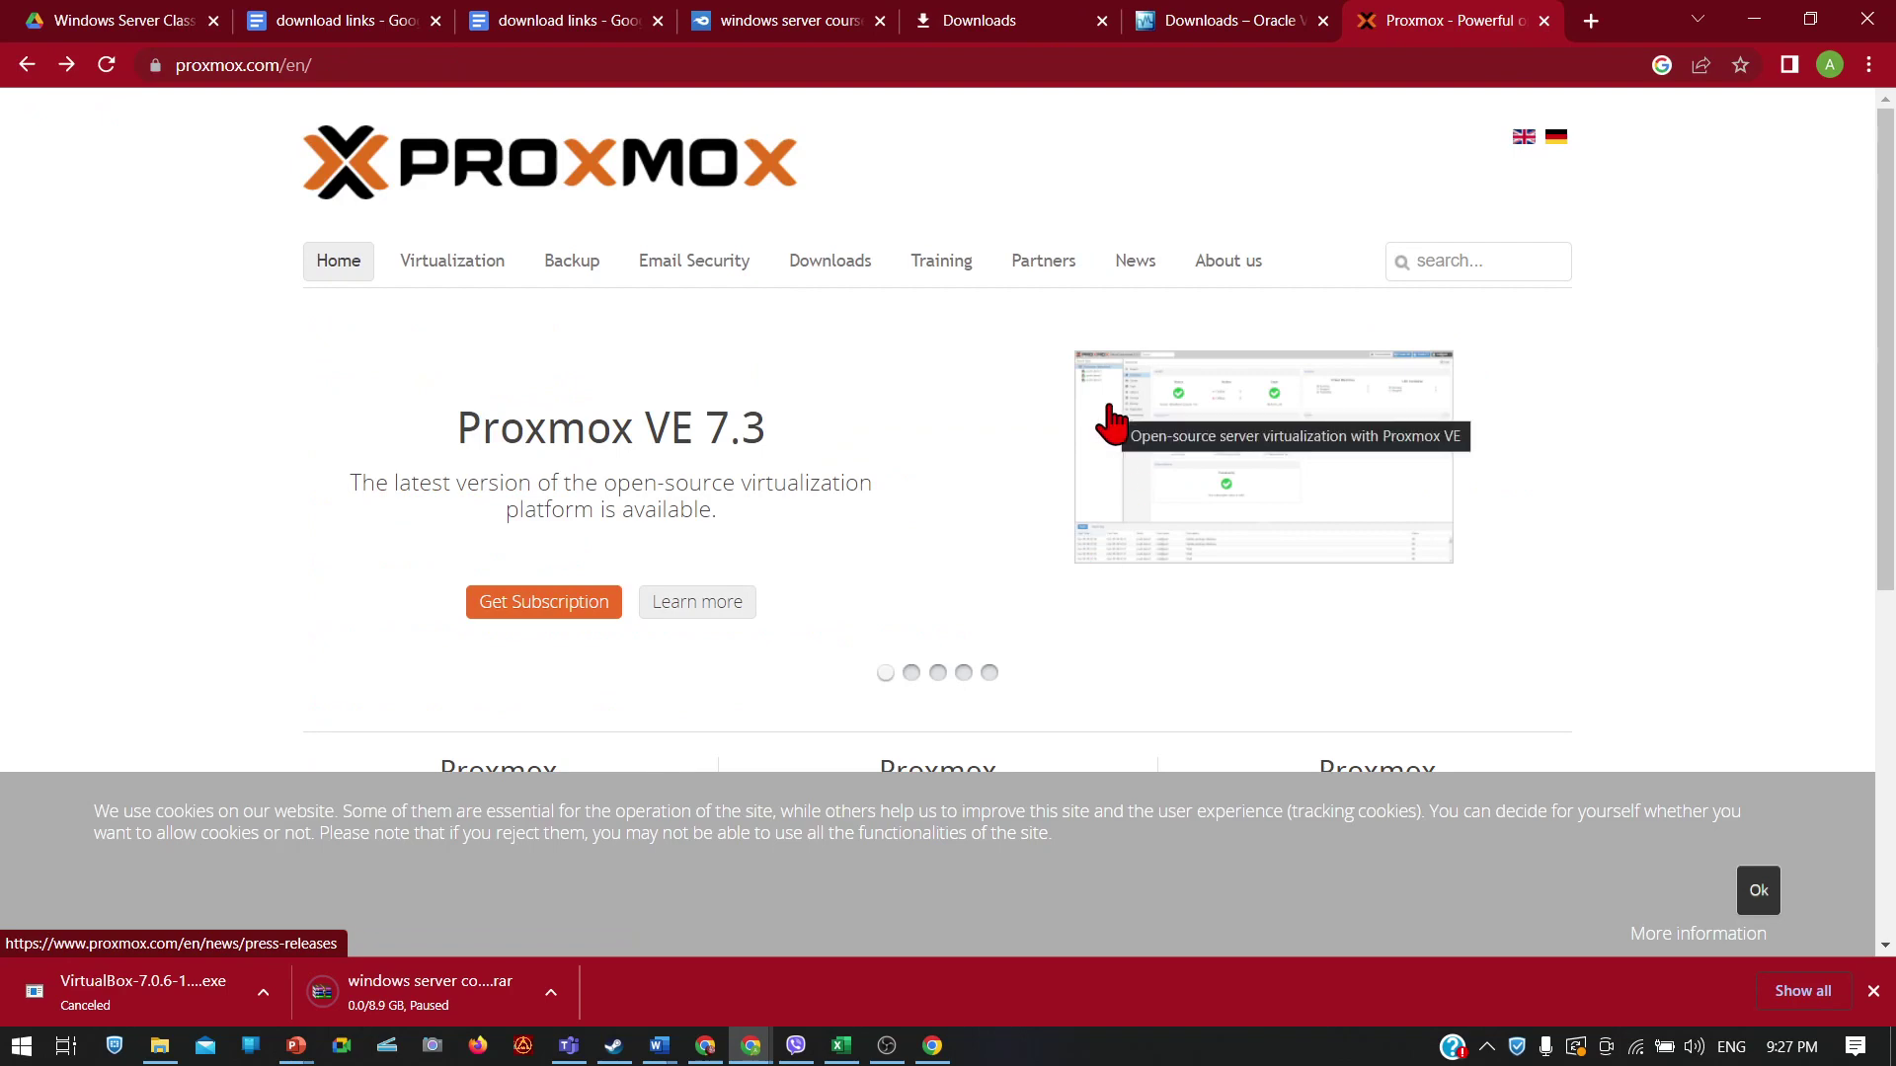
pyautogui.scroll(-6, 839, 563)
pyautogui.scroll(6, 820, 563)
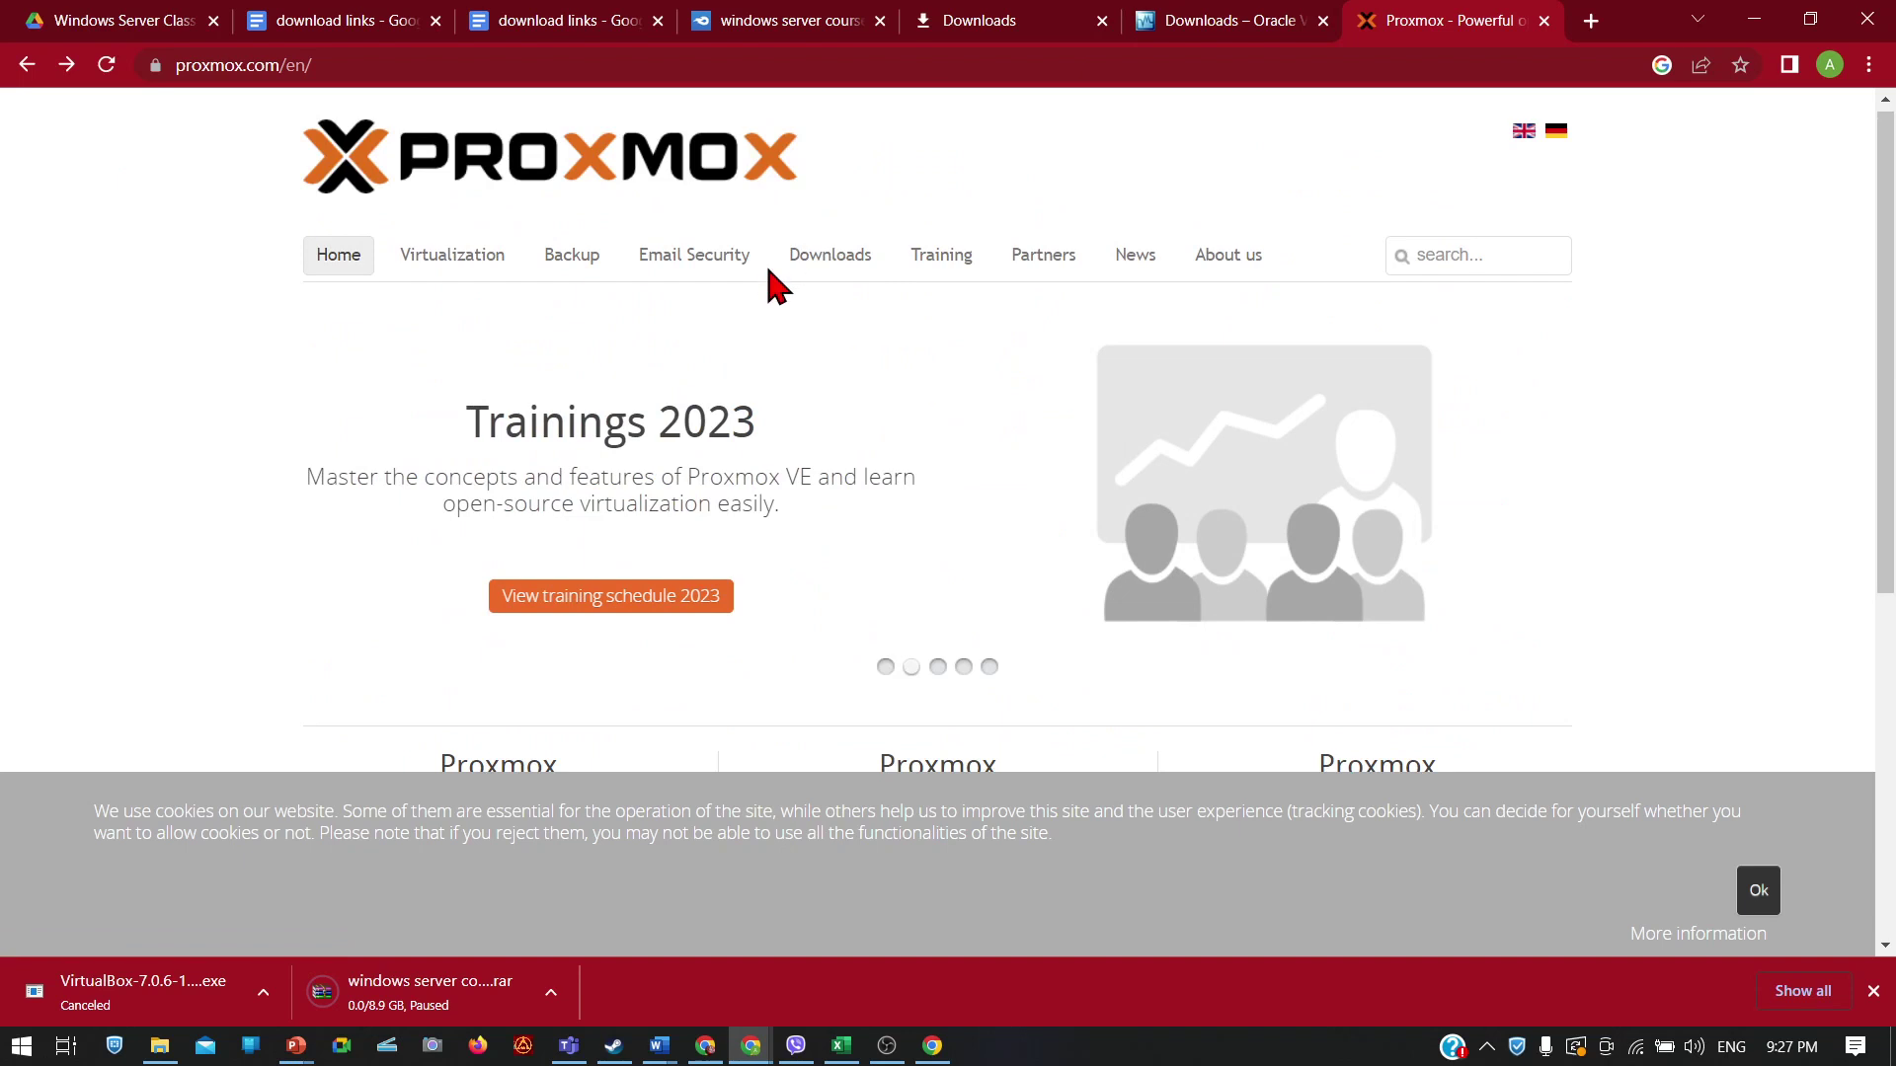
pyautogui.click(339, 70)
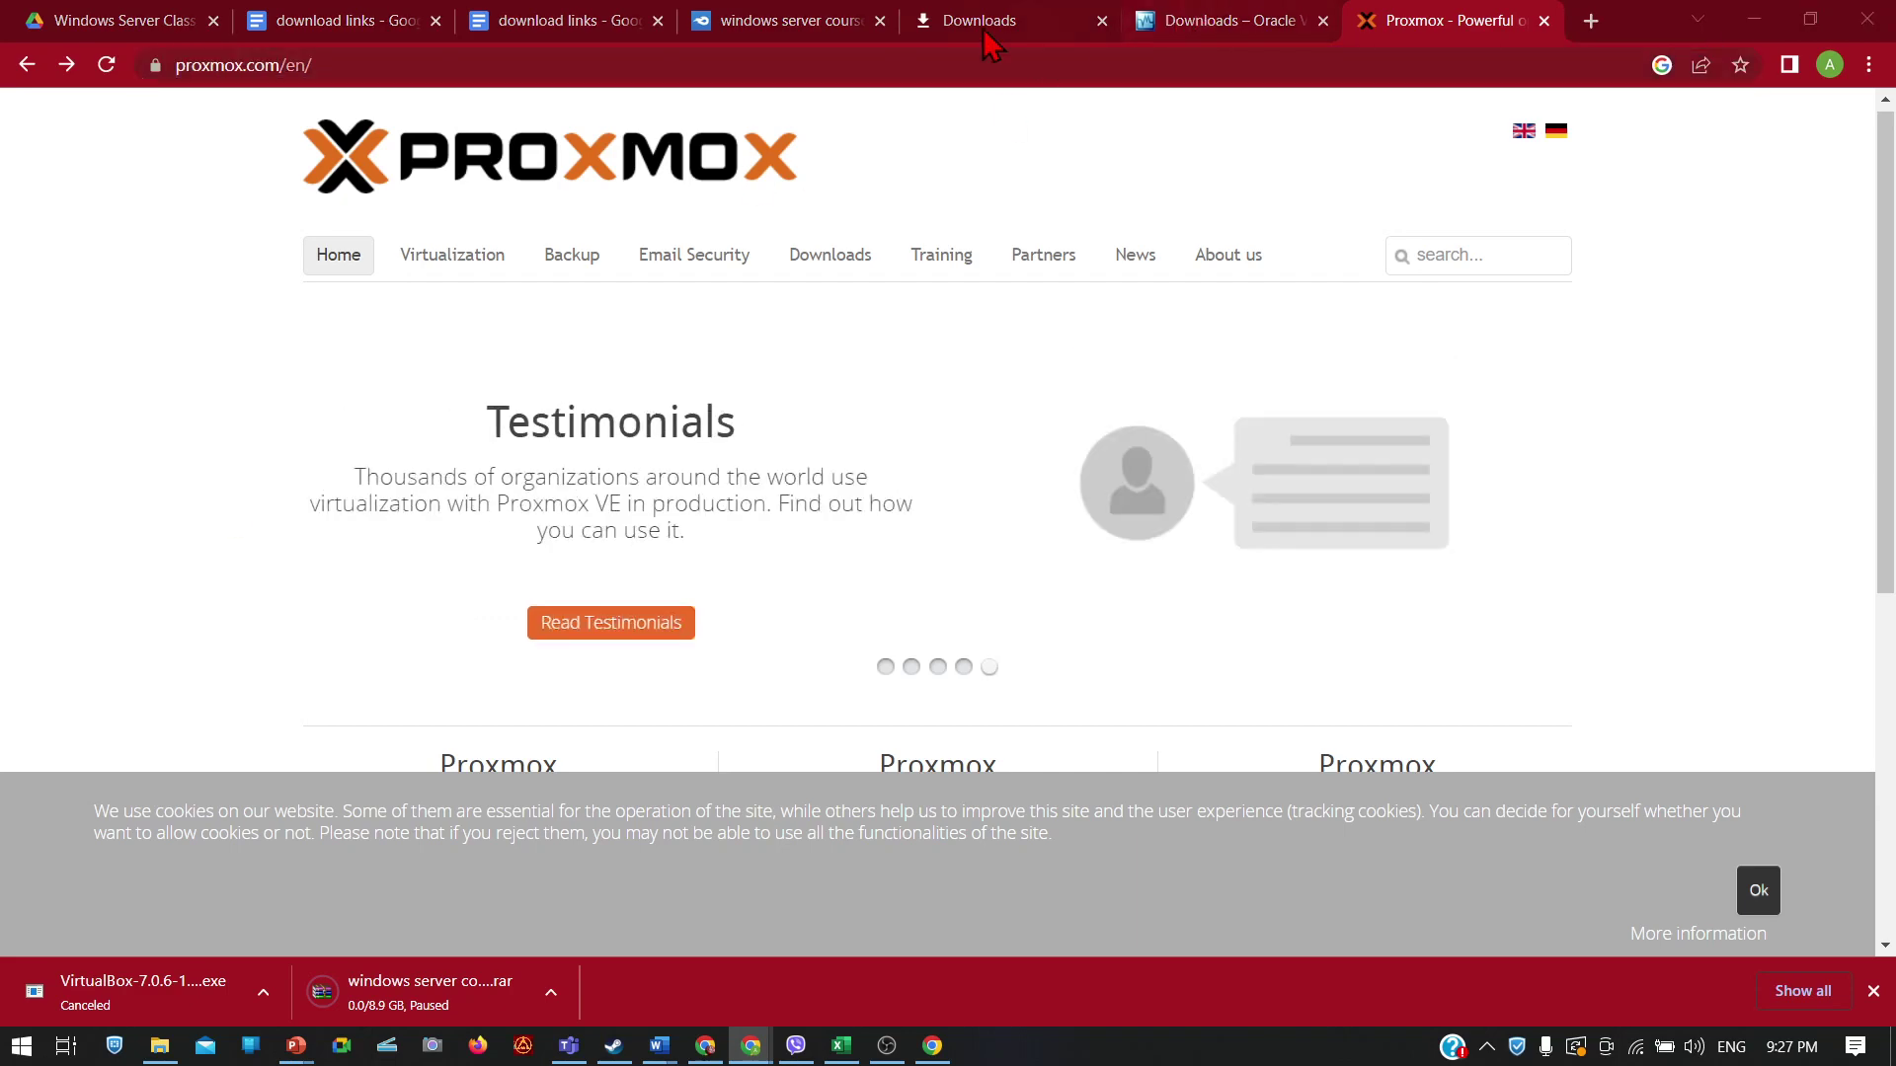
# Step: Return to the download links document and copy its full list of lab bundle, Virtual Box and Scripts links
pyautogui.click(783, 16)
pyautogui.click(565, 17)
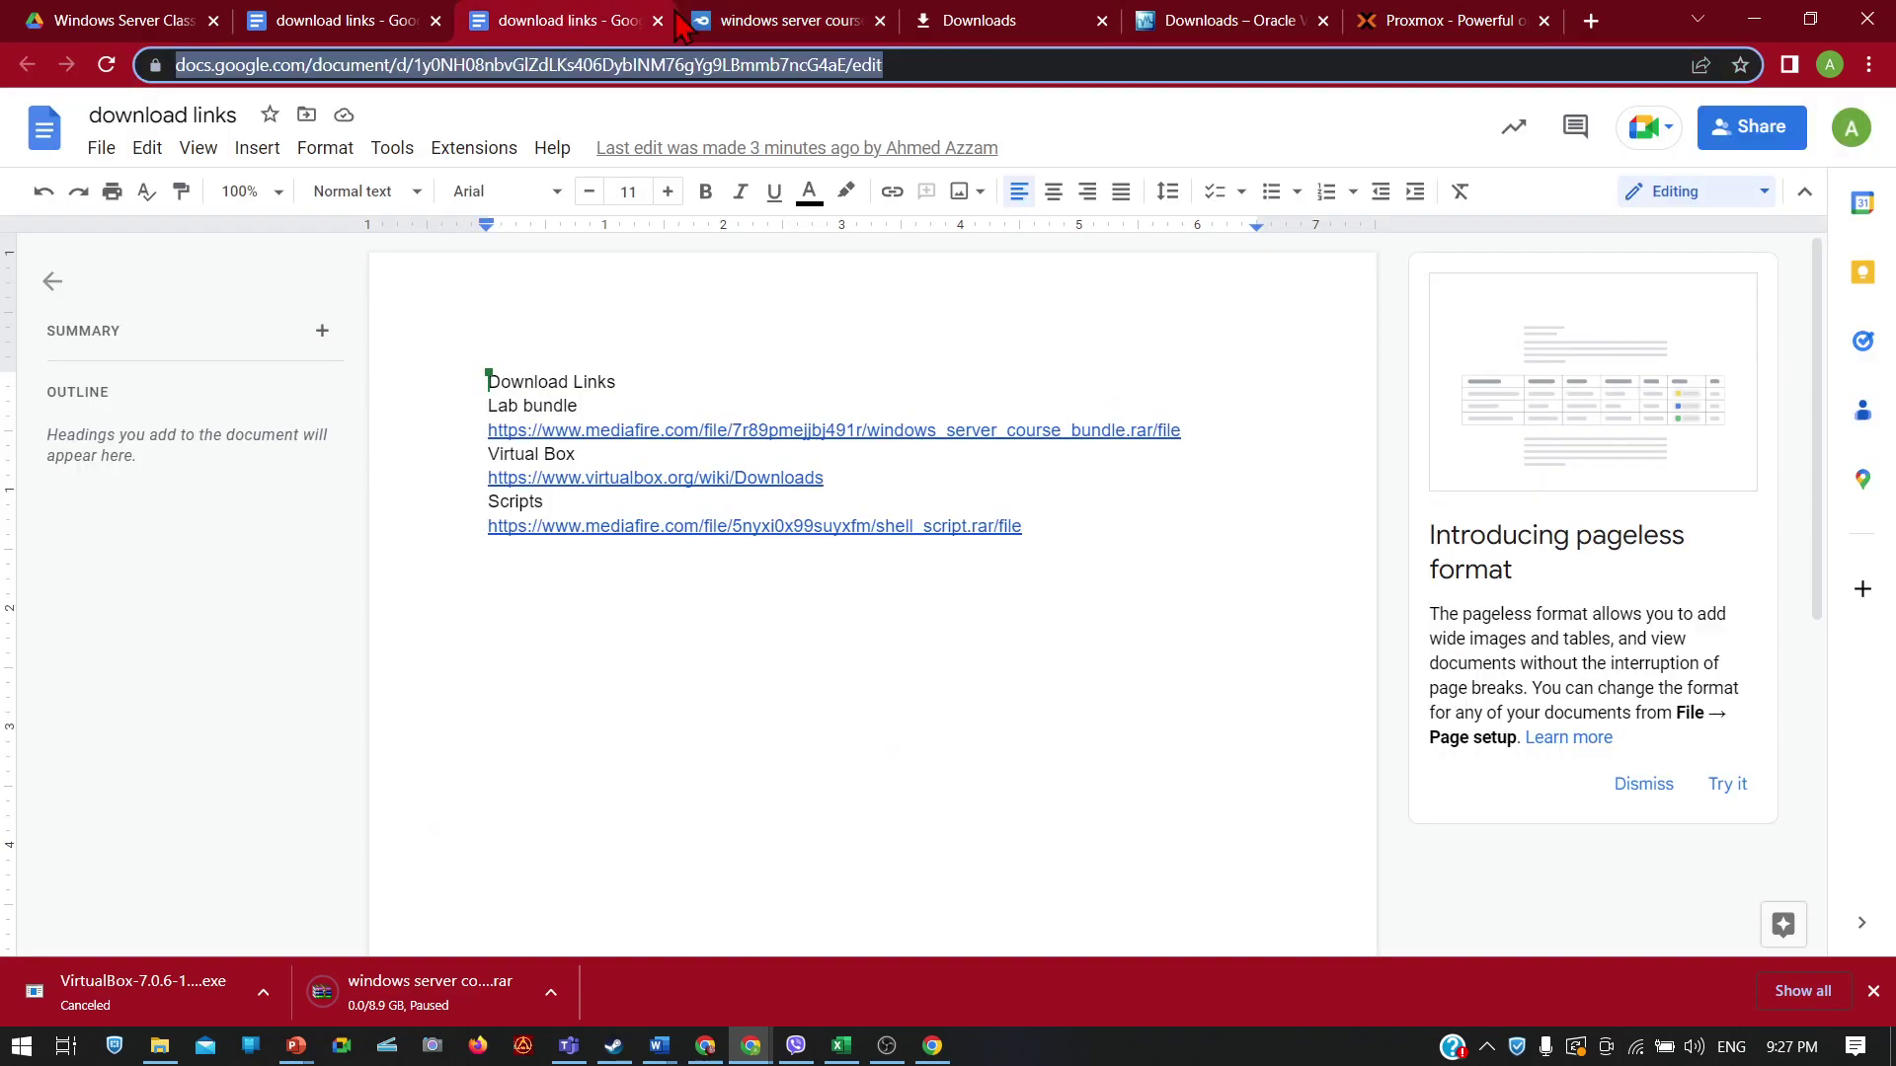
pyautogui.click(1070, 673)
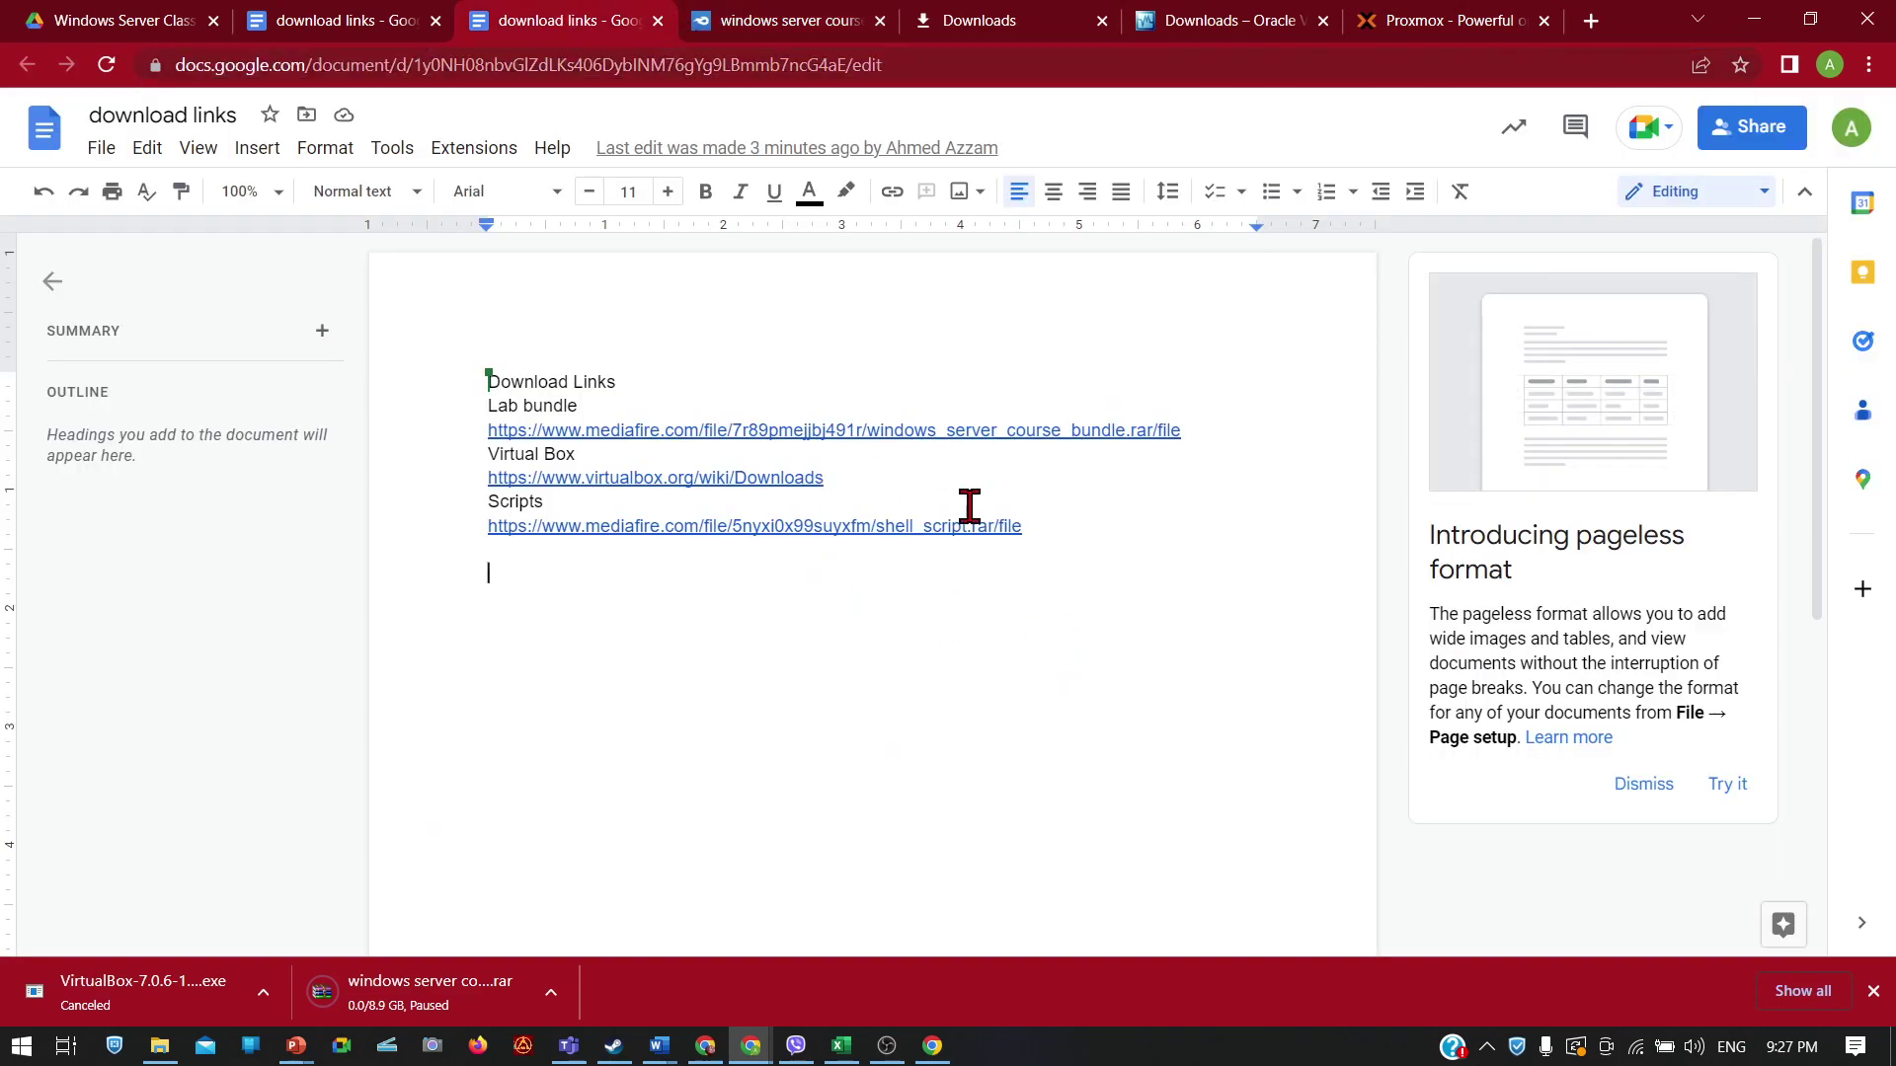
pyautogui.moveTo(1085, 549); pyautogui.dragTo(460, 363)
pyautogui.hotkey('ctrl', 'c')
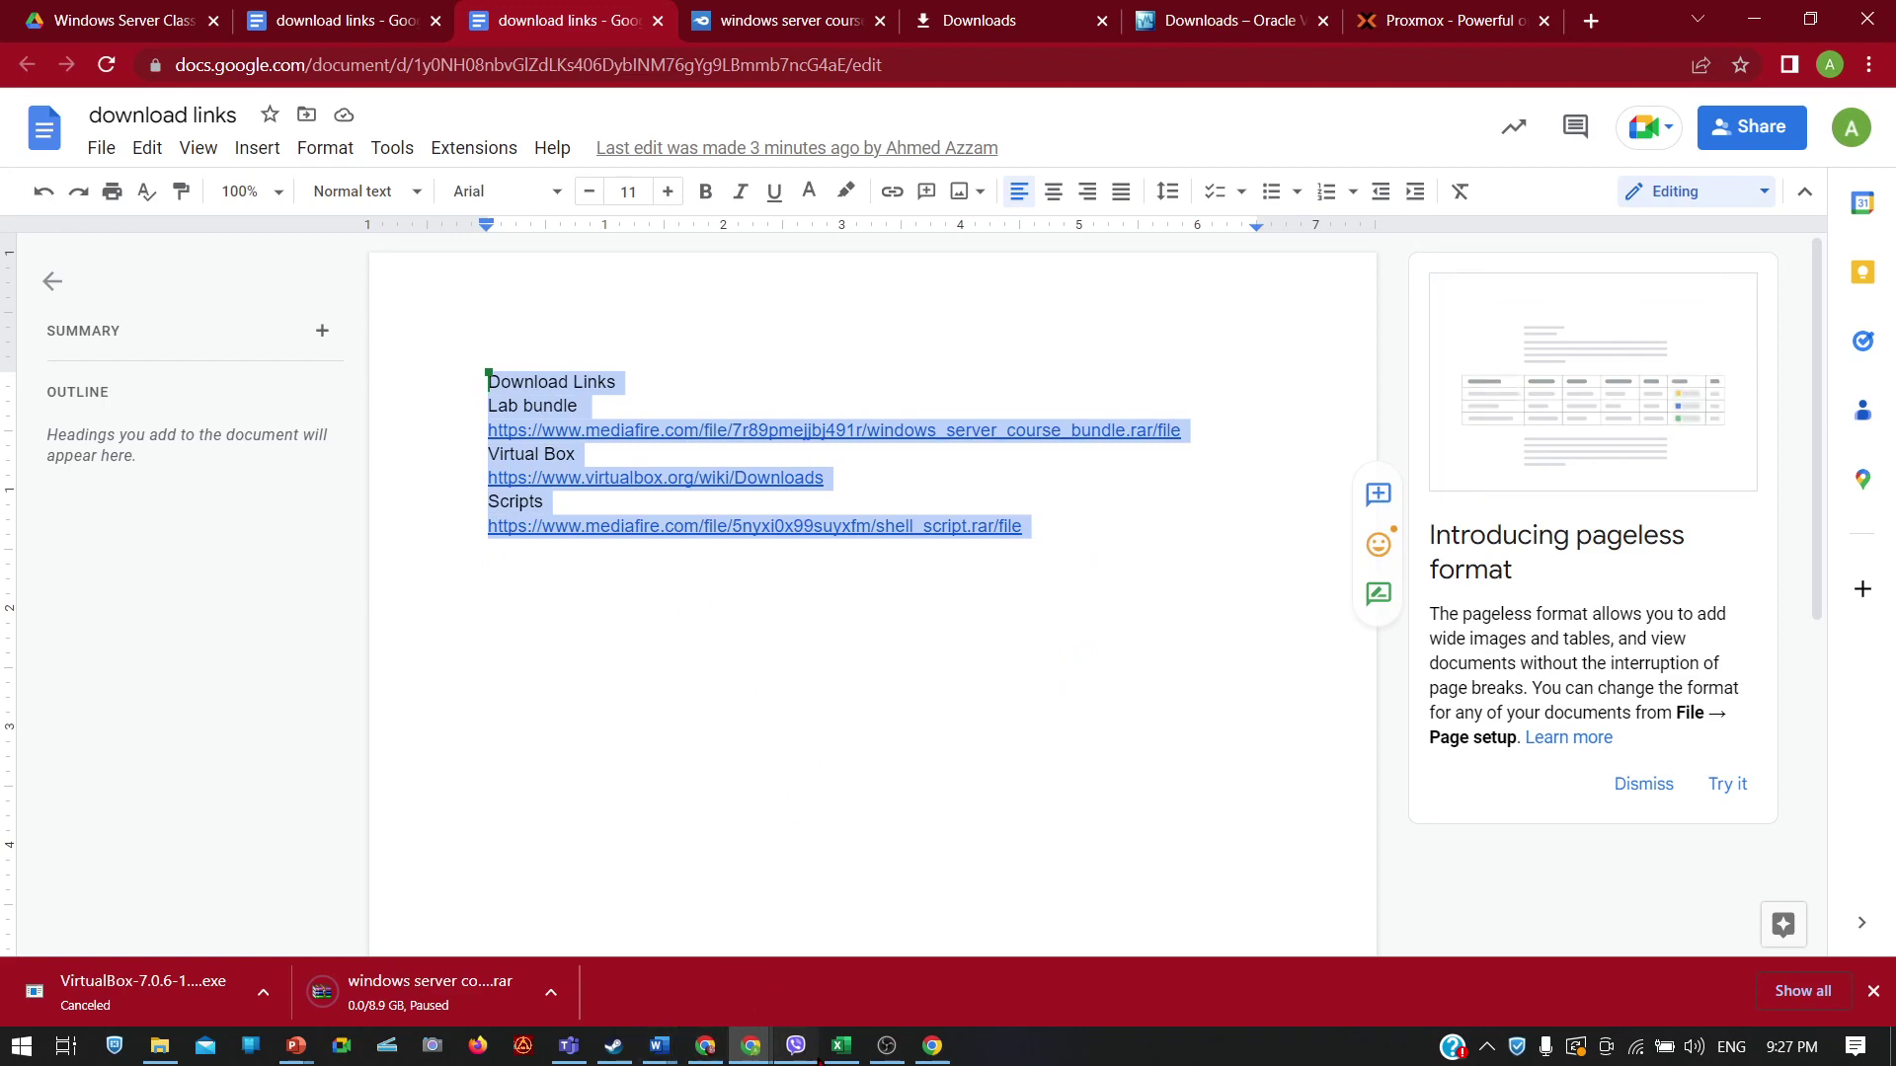
# Step: Switch to Viber and send the copied download links to the Twin Tutors Windows Server group
pyautogui.click(796, 1045)
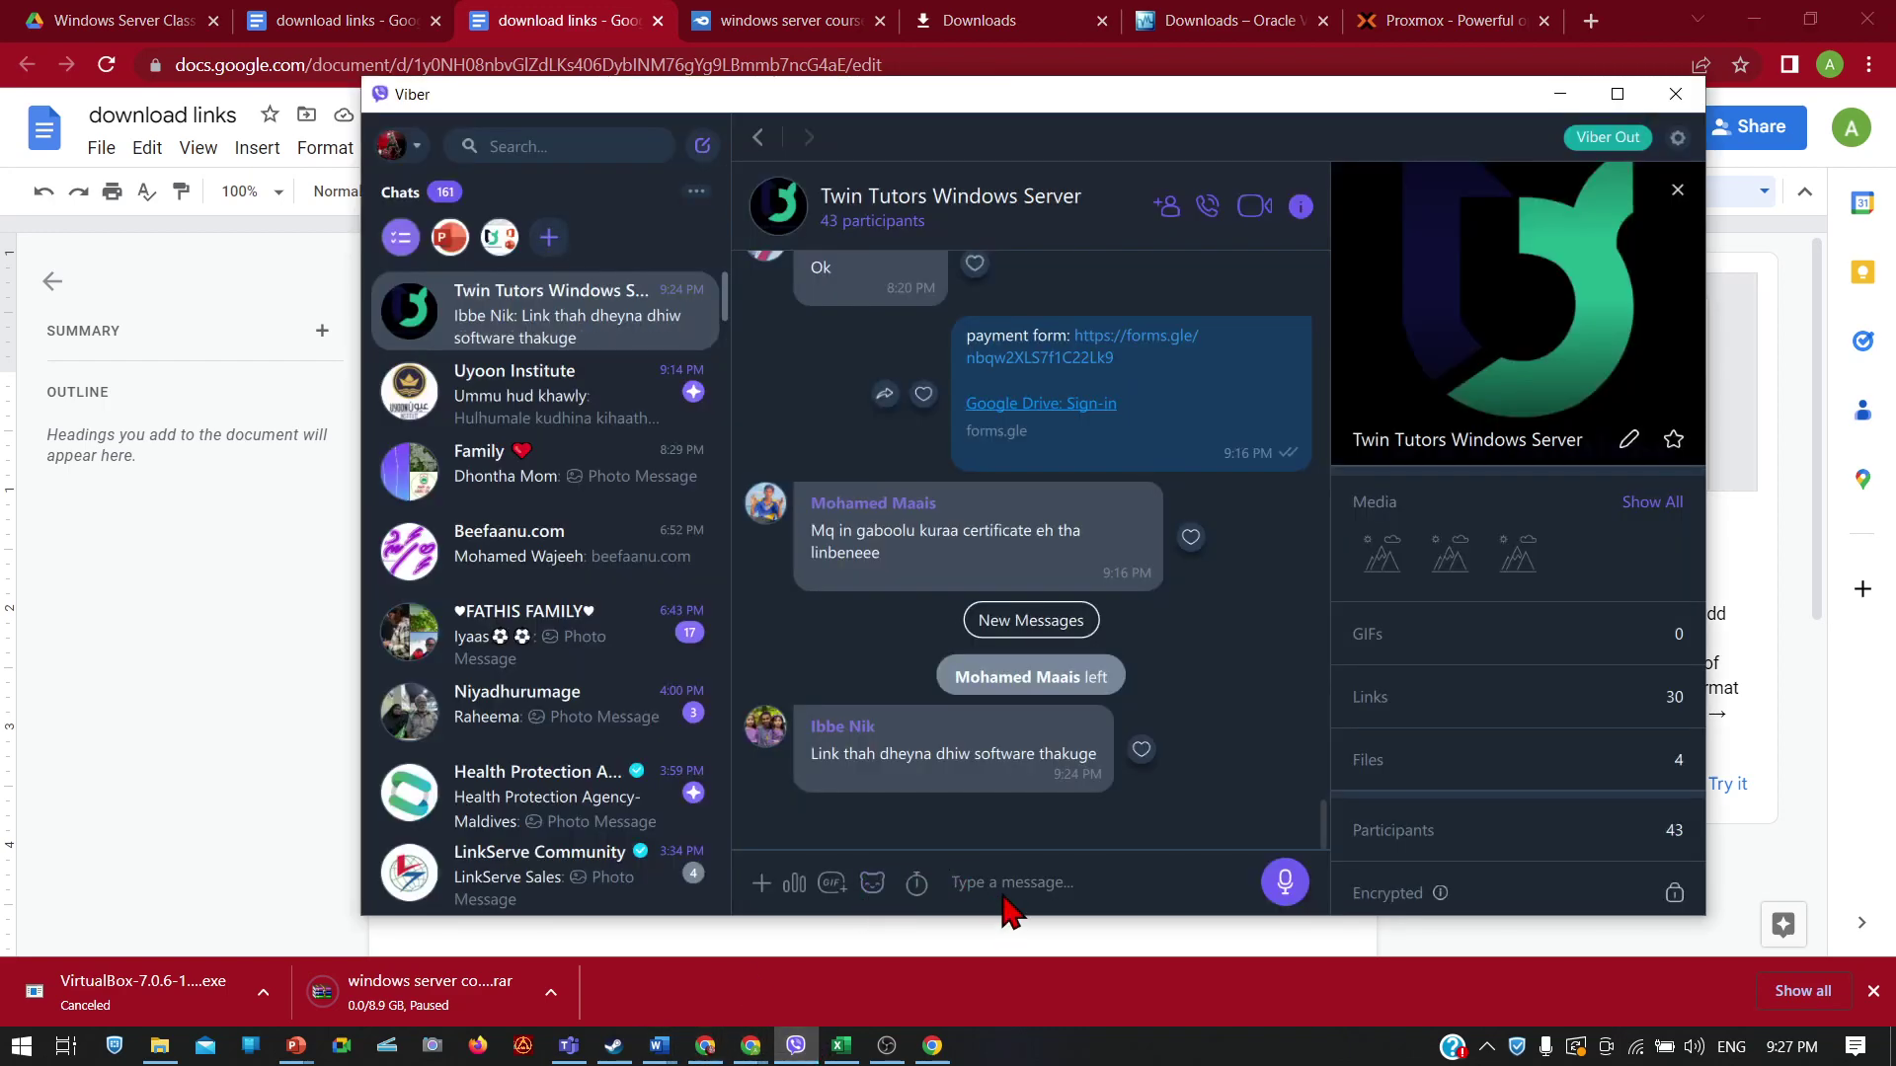
pyautogui.hotkey('ctrl', 'v')
pyautogui.press('Return')
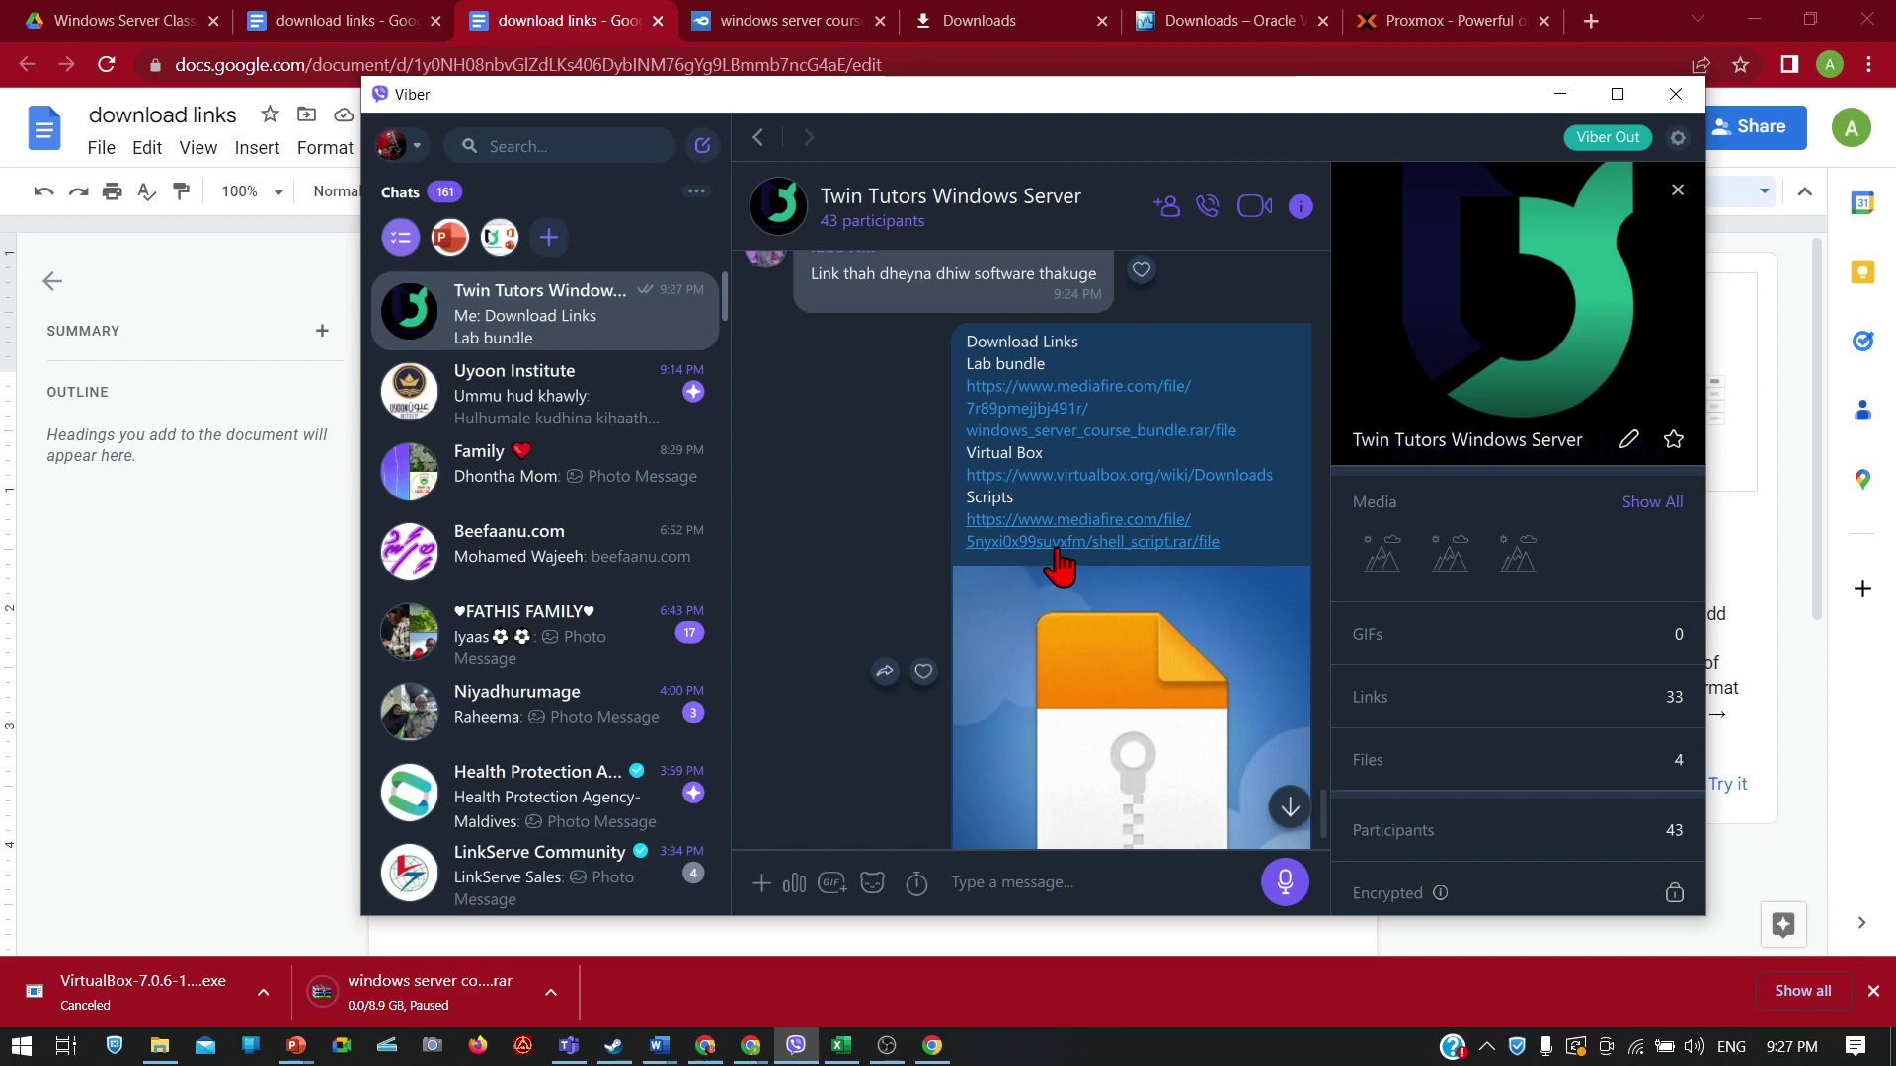
# Step: Read through the sent download links message and the messages around it in the group chat
pyautogui.scroll(-3, 977, 613)
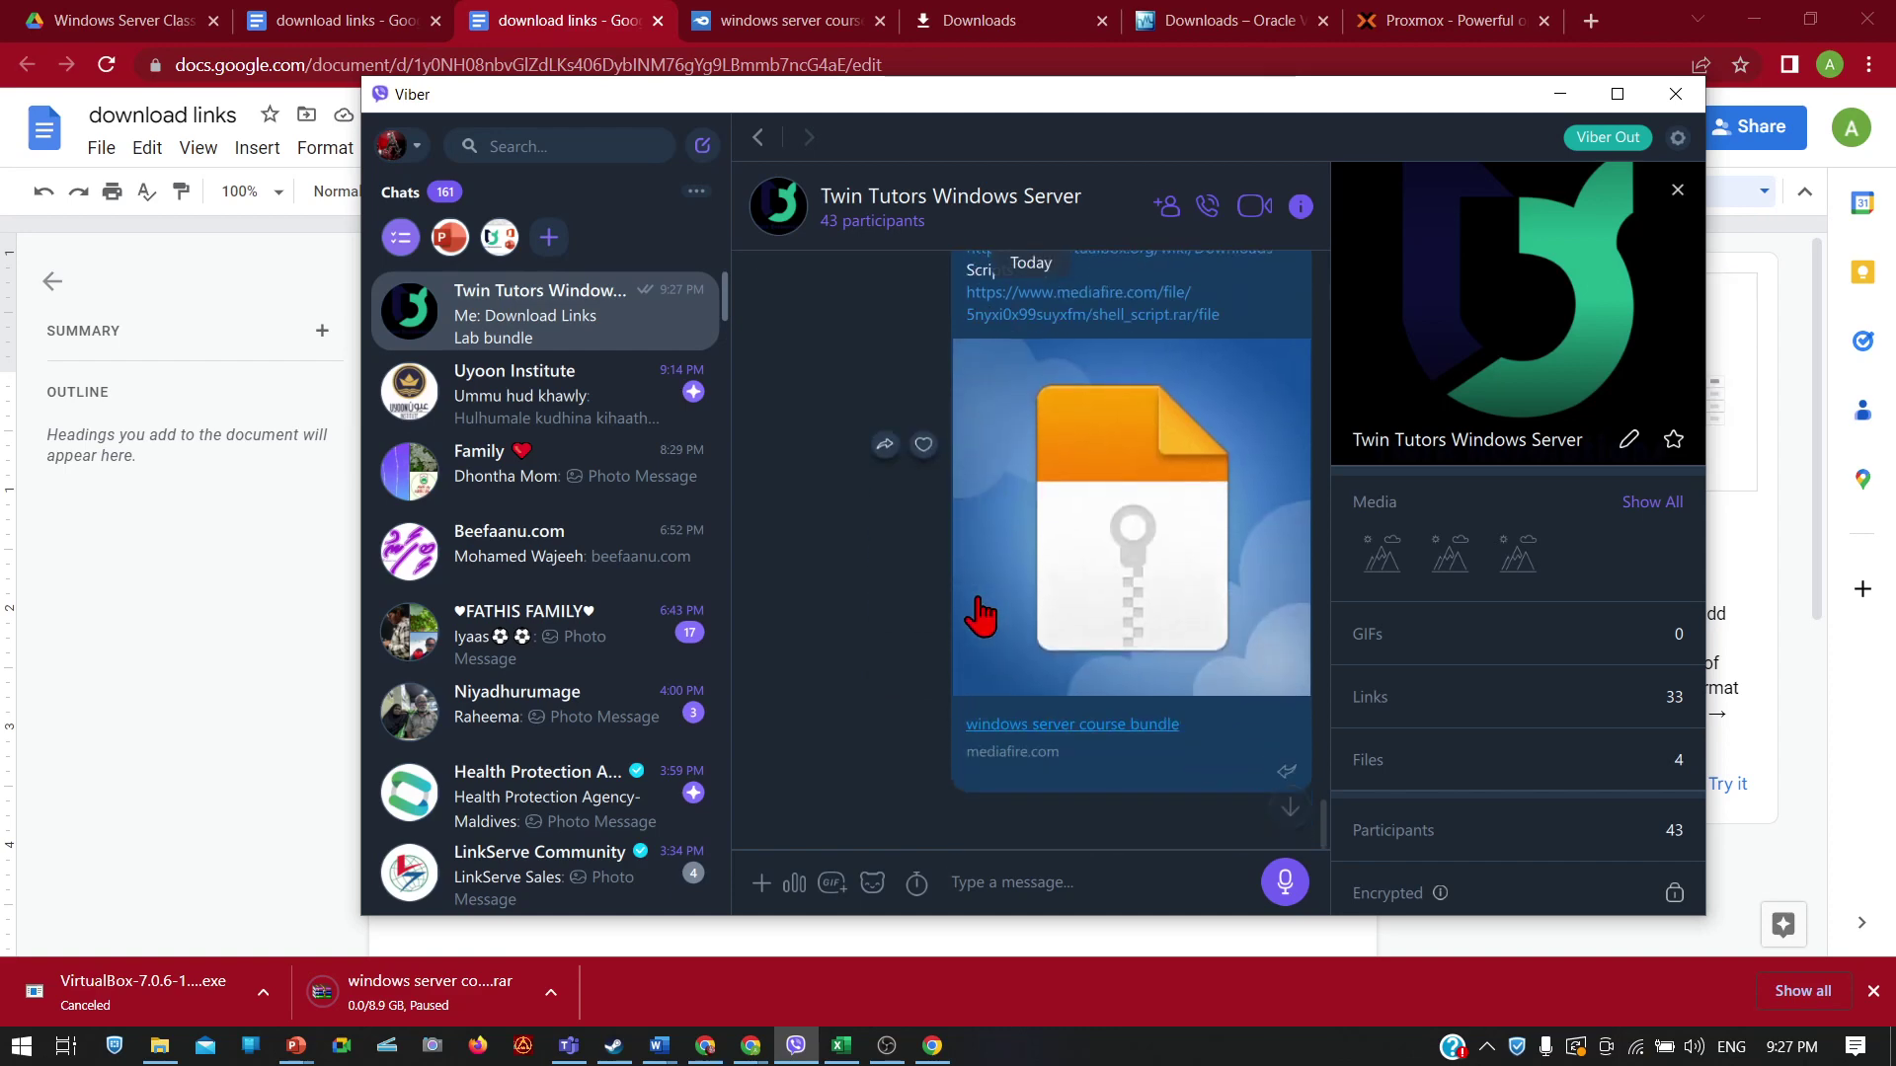
pyautogui.scroll(2, 981, 617)
pyautogui.scroll(3, 981, 617)
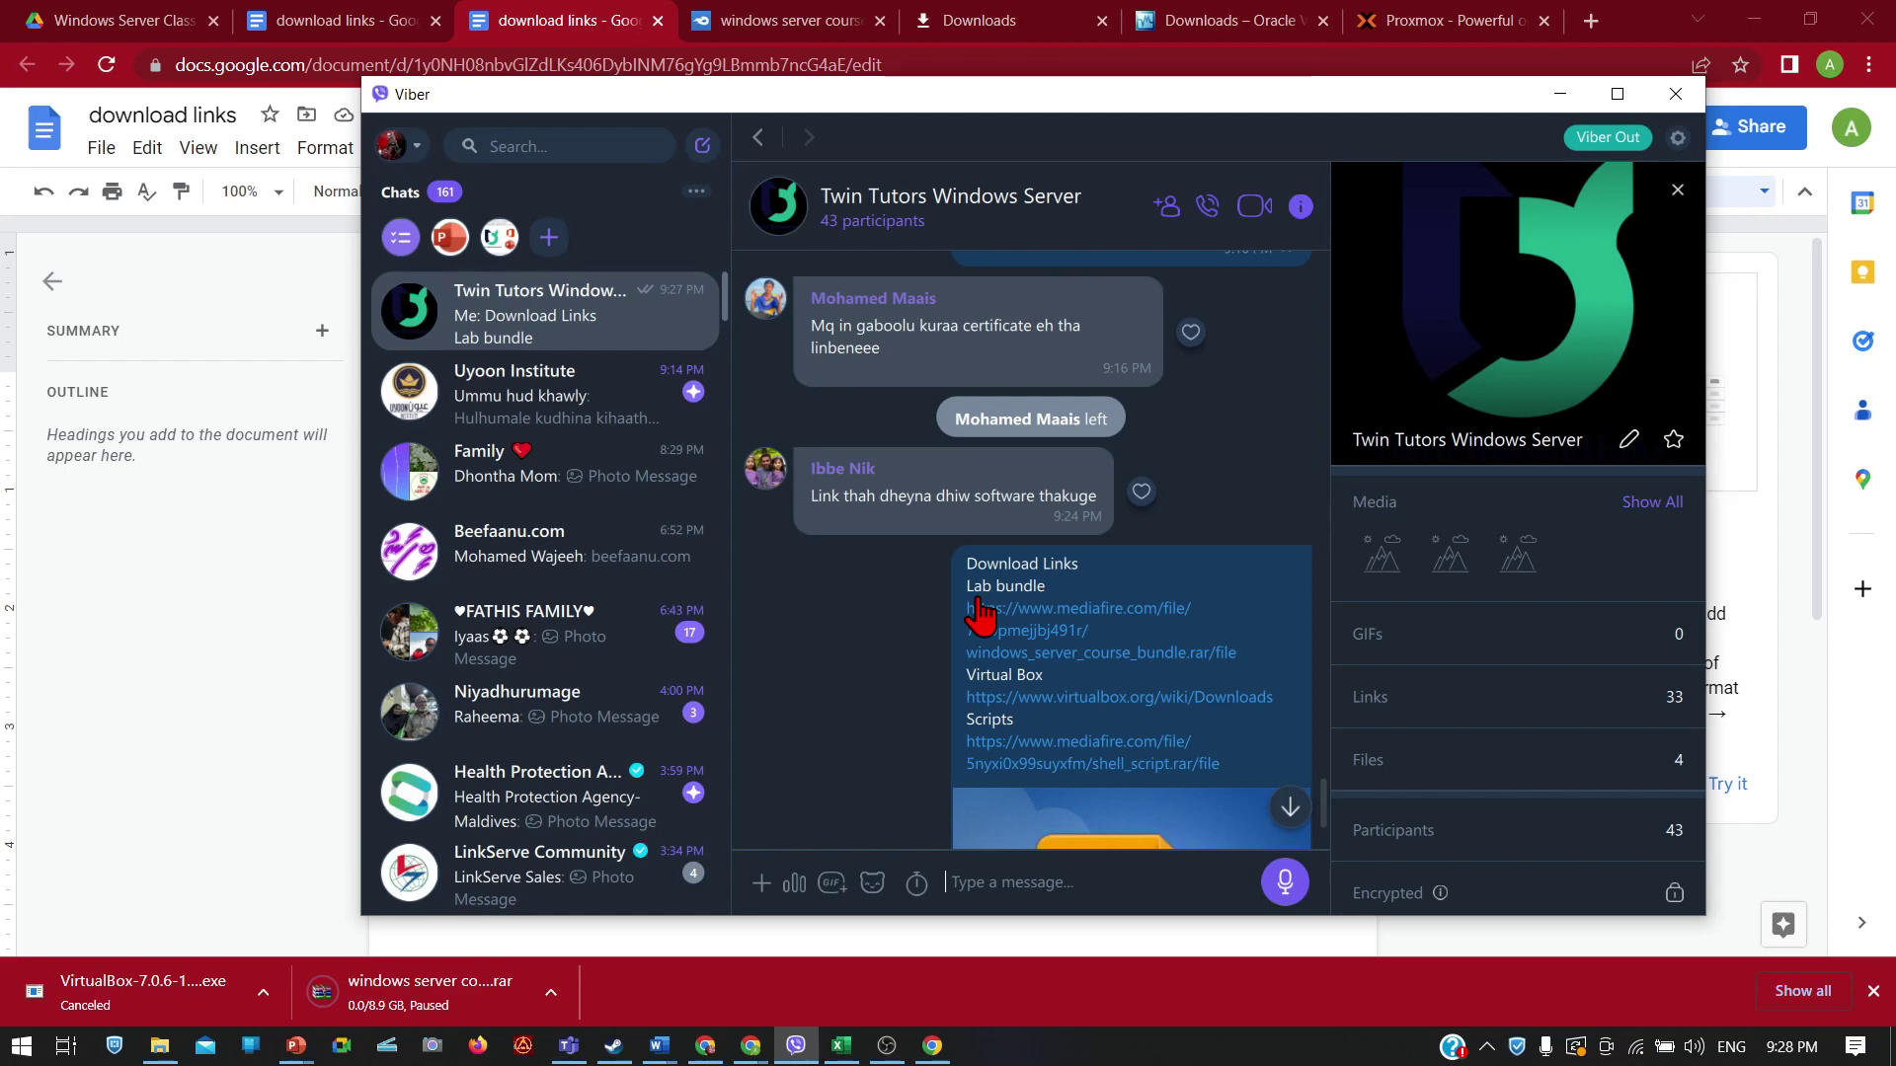
pyautogui.scroll(-5, 1165, 632)
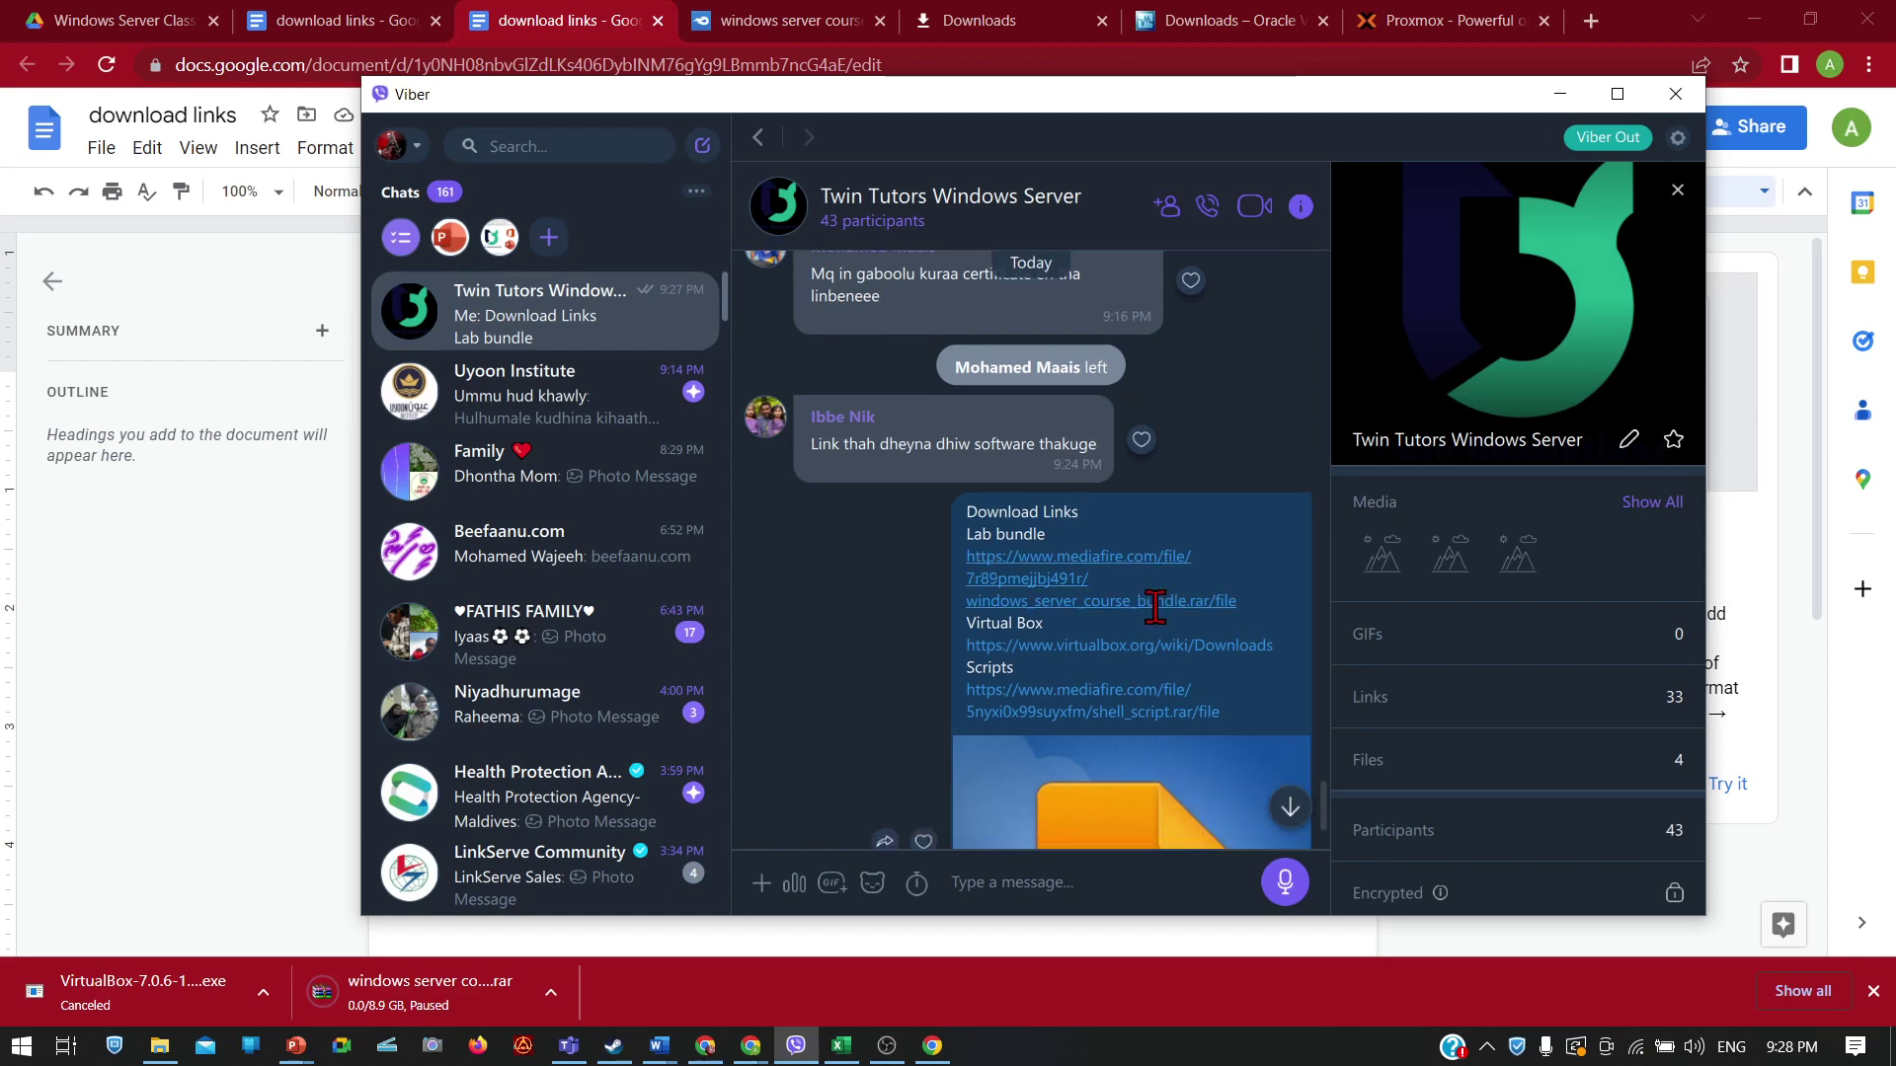
pyautogui.scroll(10, 1172, 642)
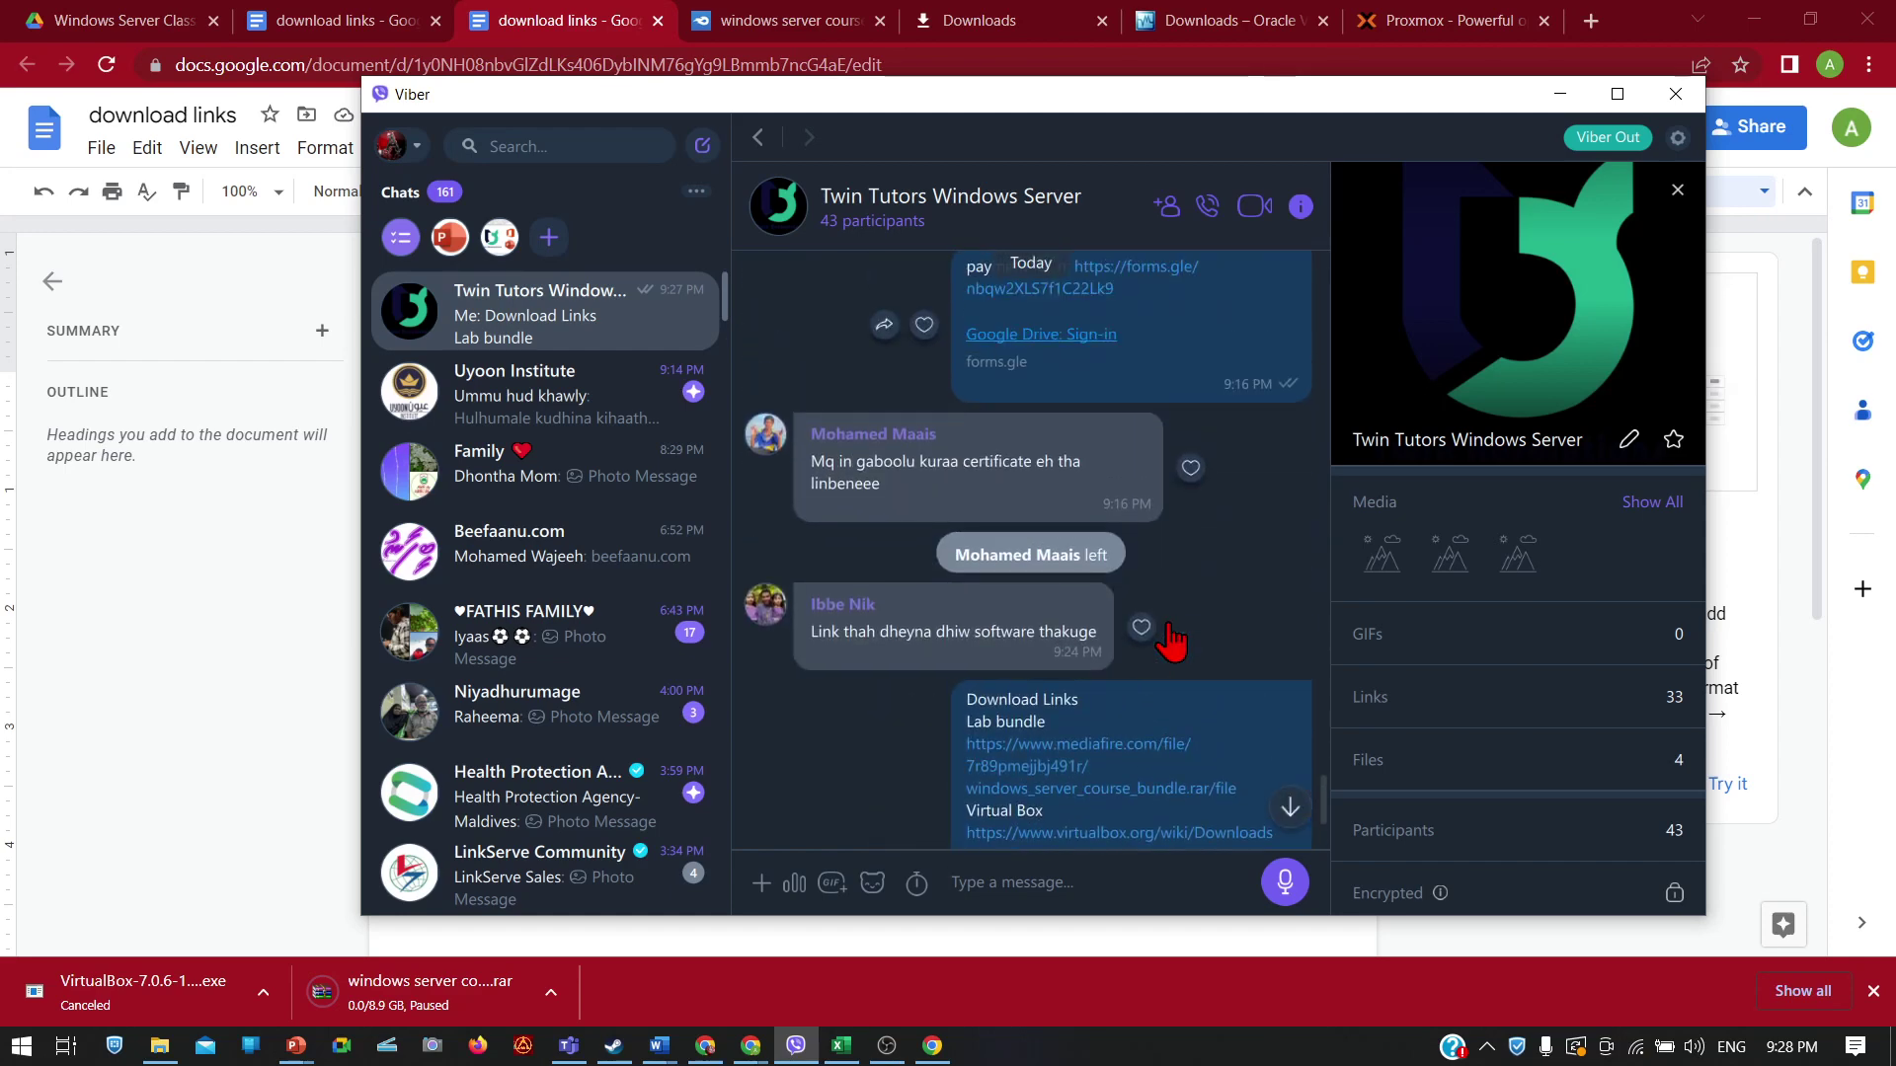
pyautogui.scroll(-8, 1171, 642)
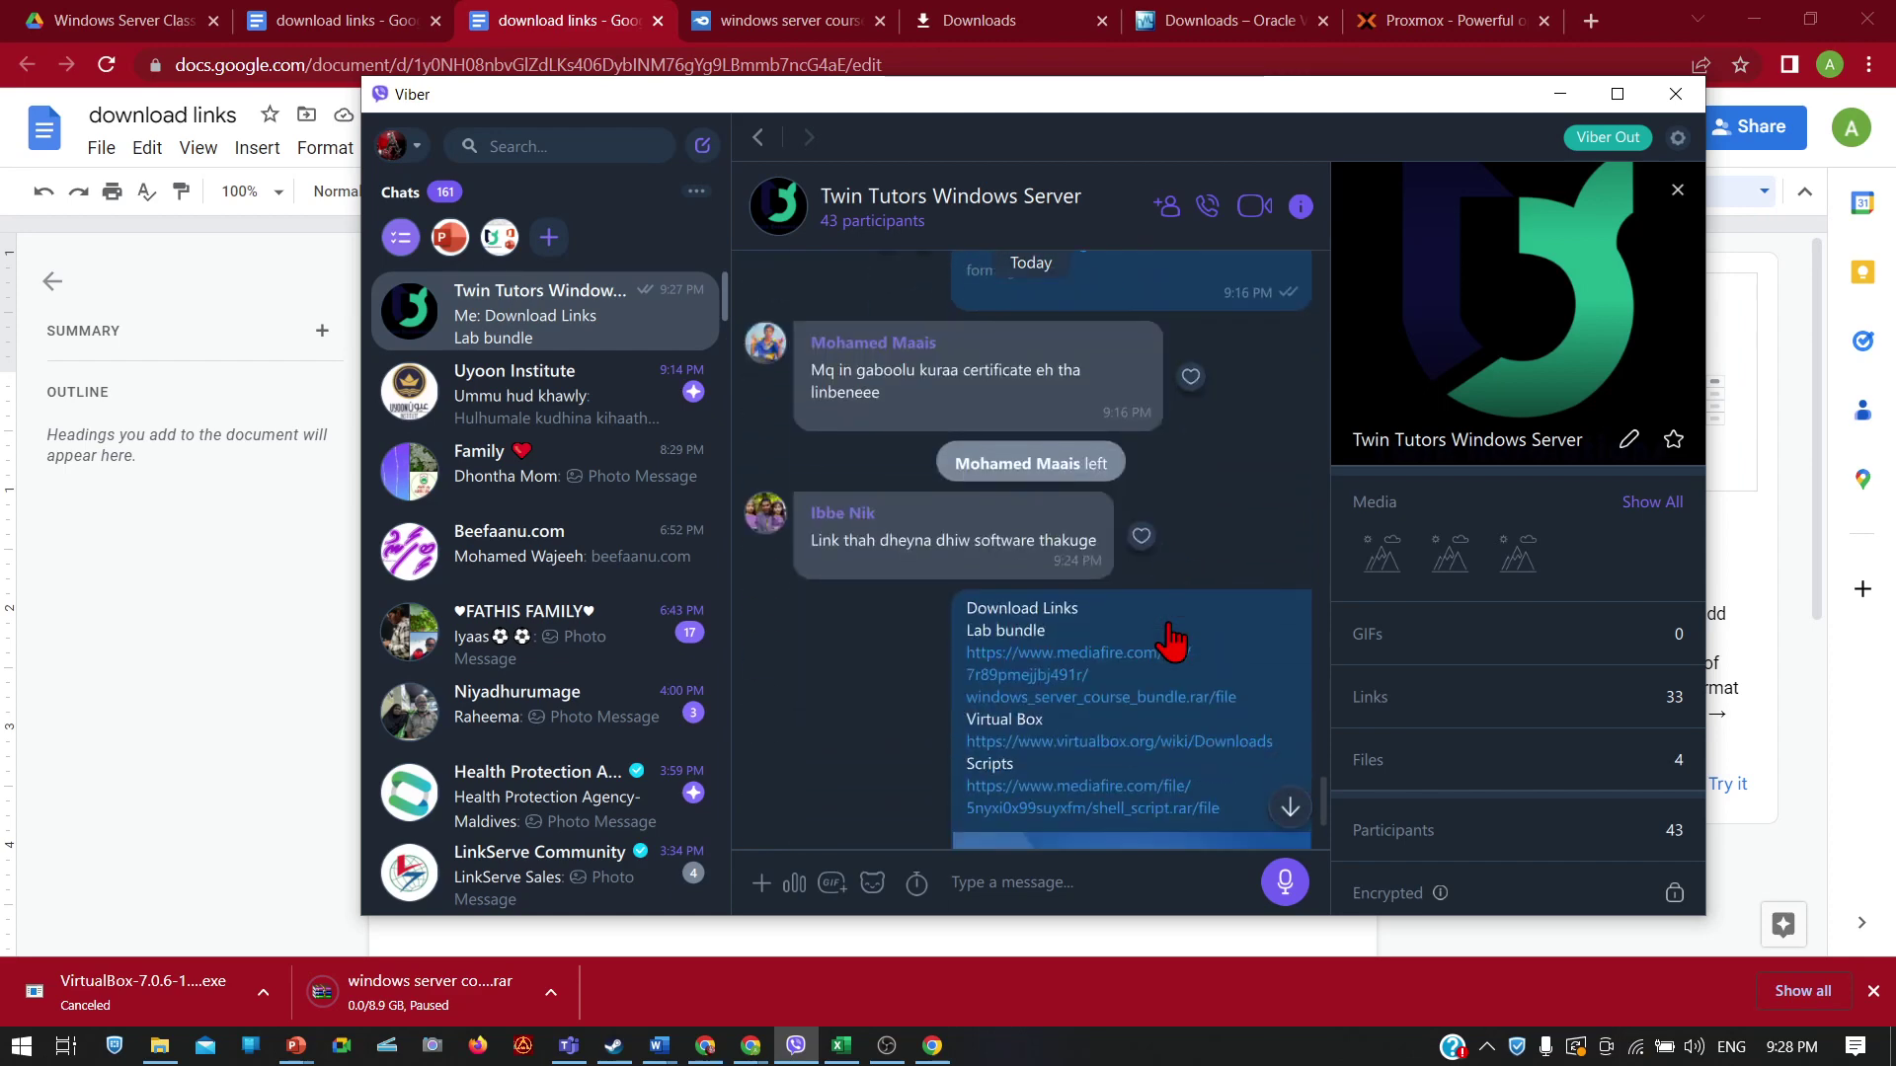
pyautogui.scroll(-5, 1172, 642)
pyautogui.scroll(2, 1172, 642)
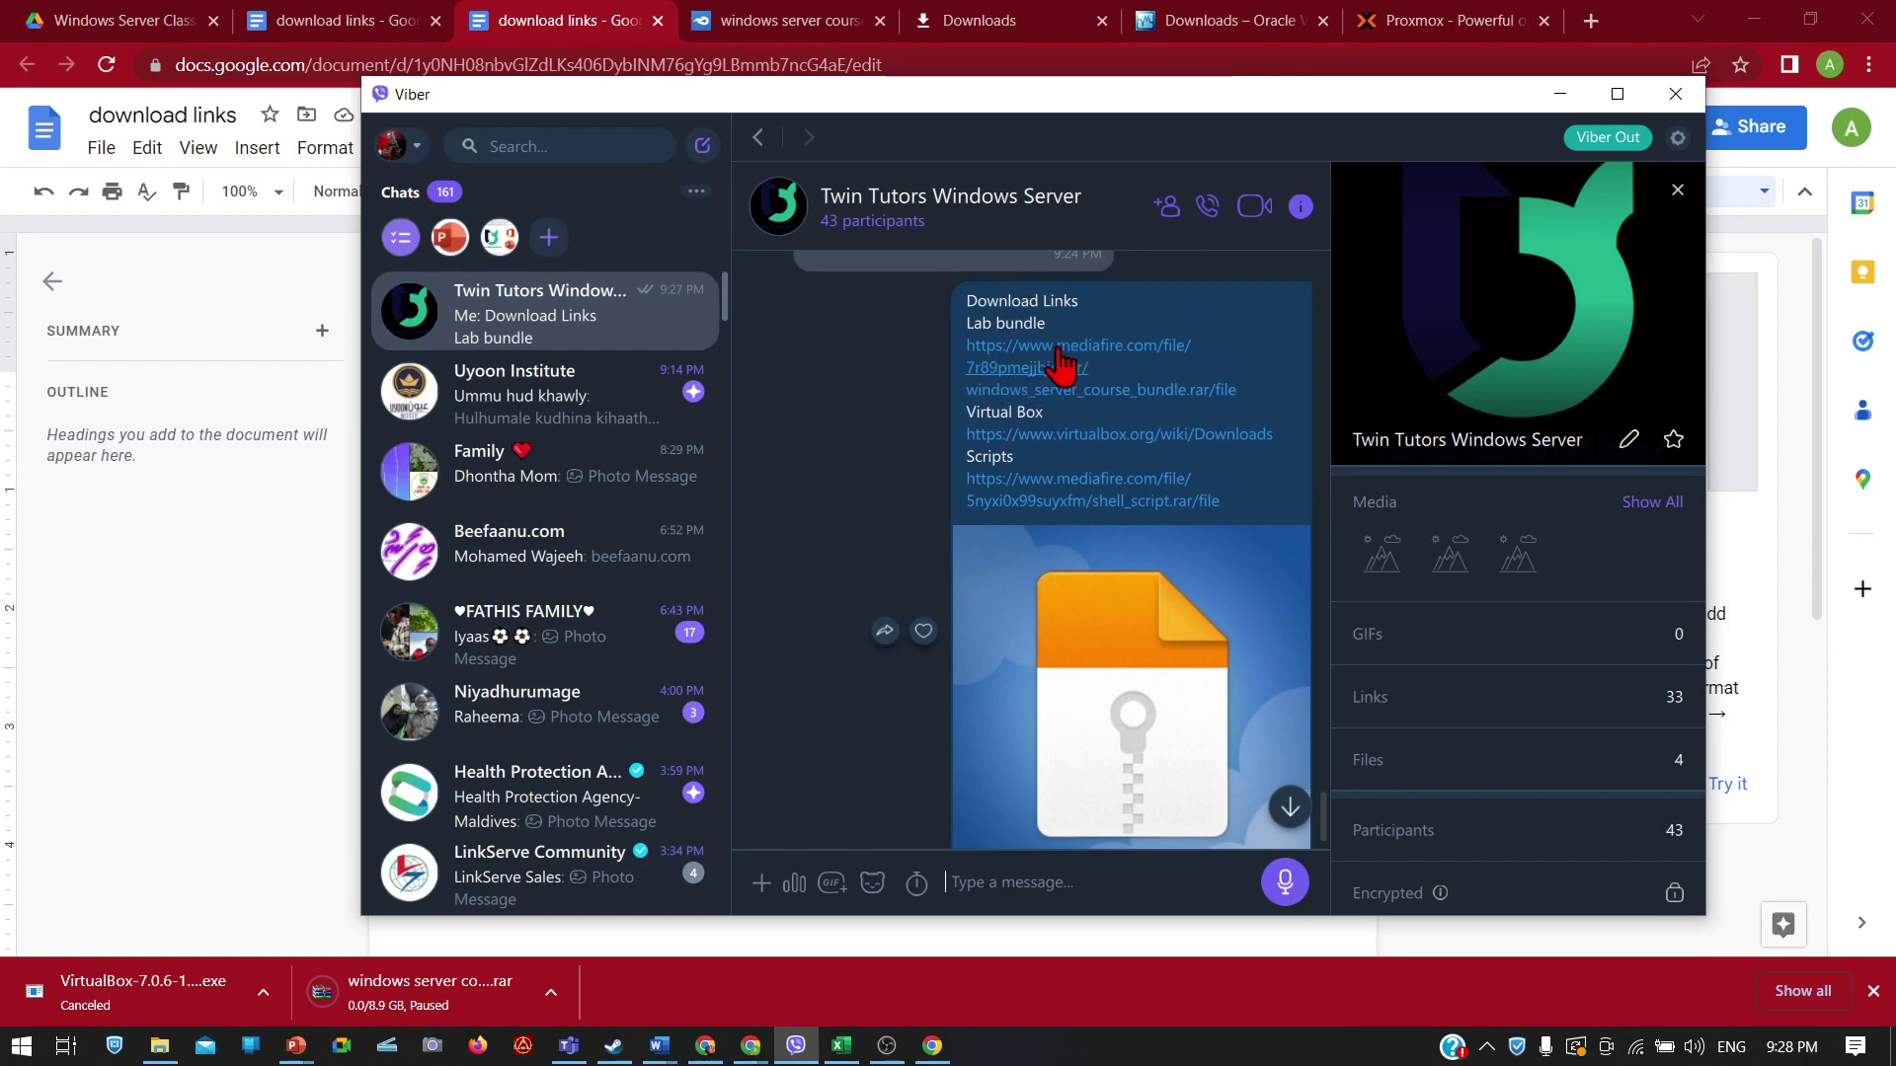
# Step: Maximize the chat window, view the lab bundle link's MediaFire page and close that browser window again
pyautogui.doubleClick(1402, 138)
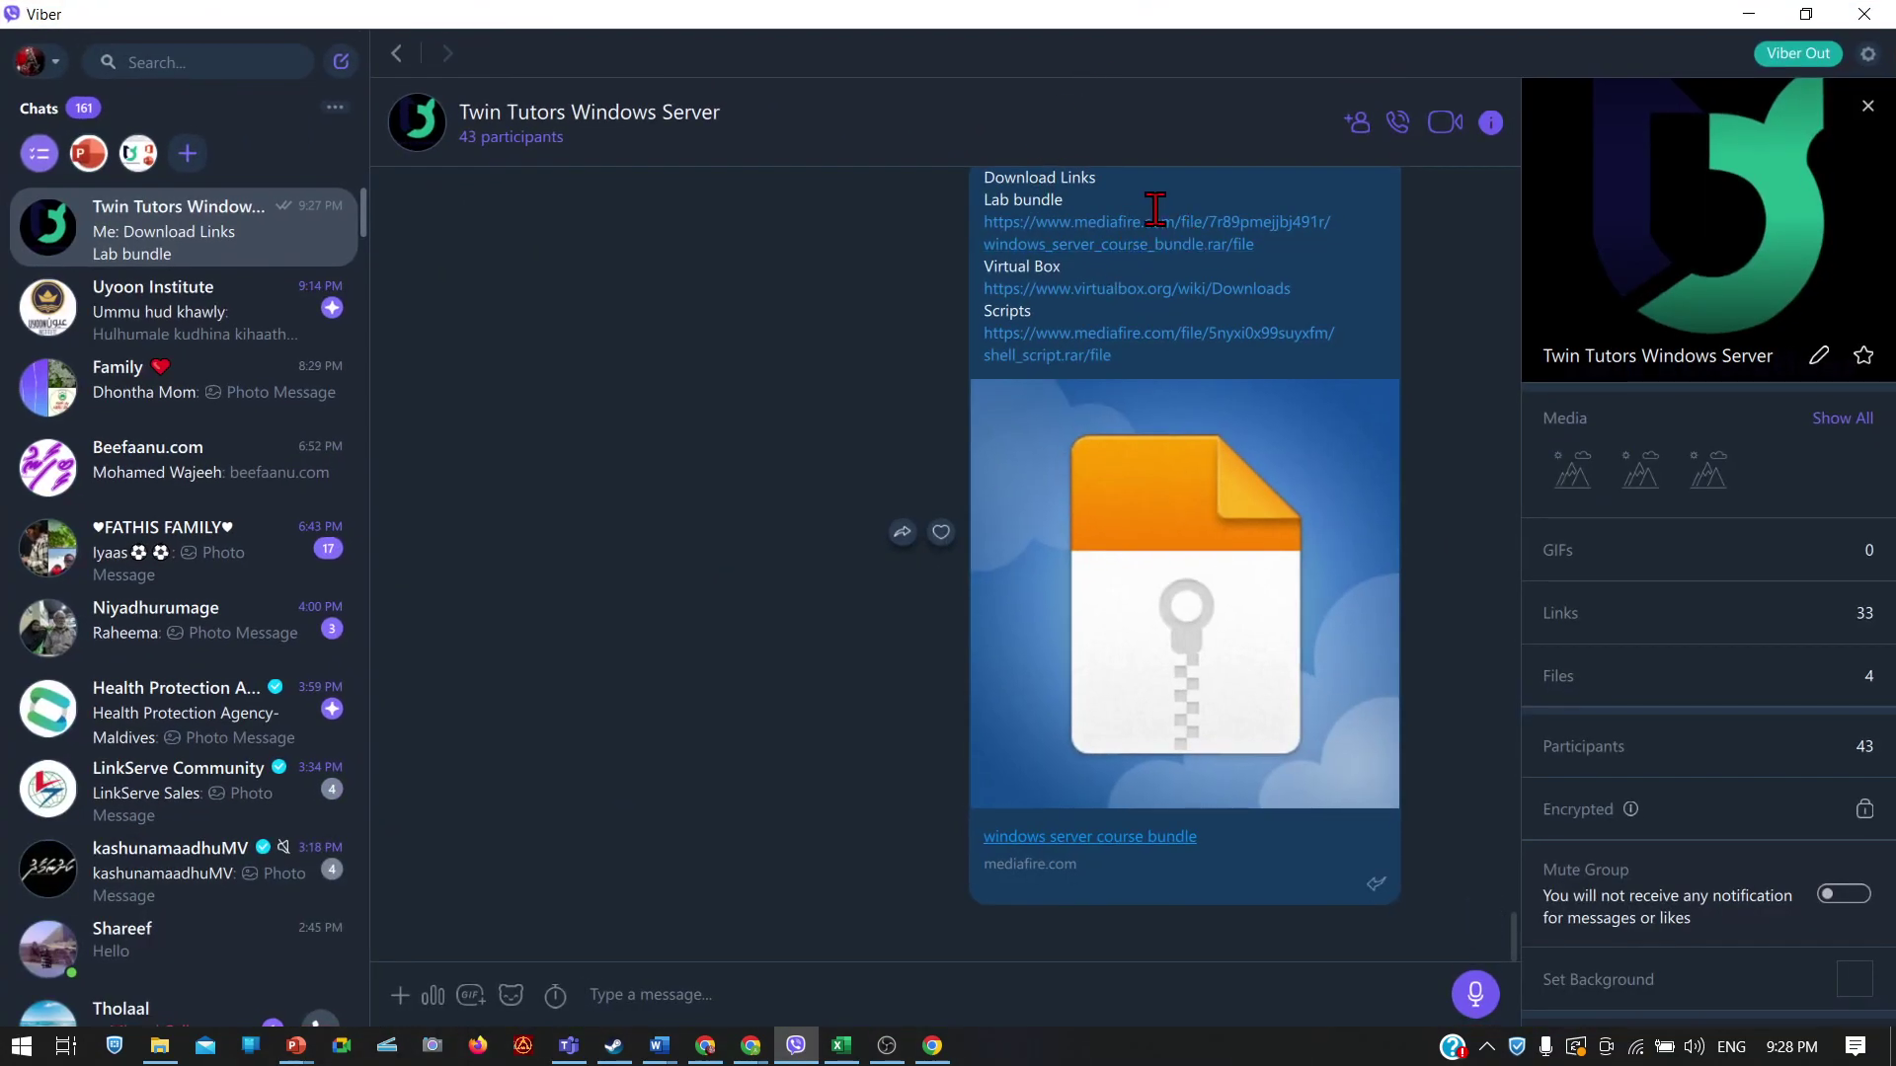
pyautogui.click(1202, 259)
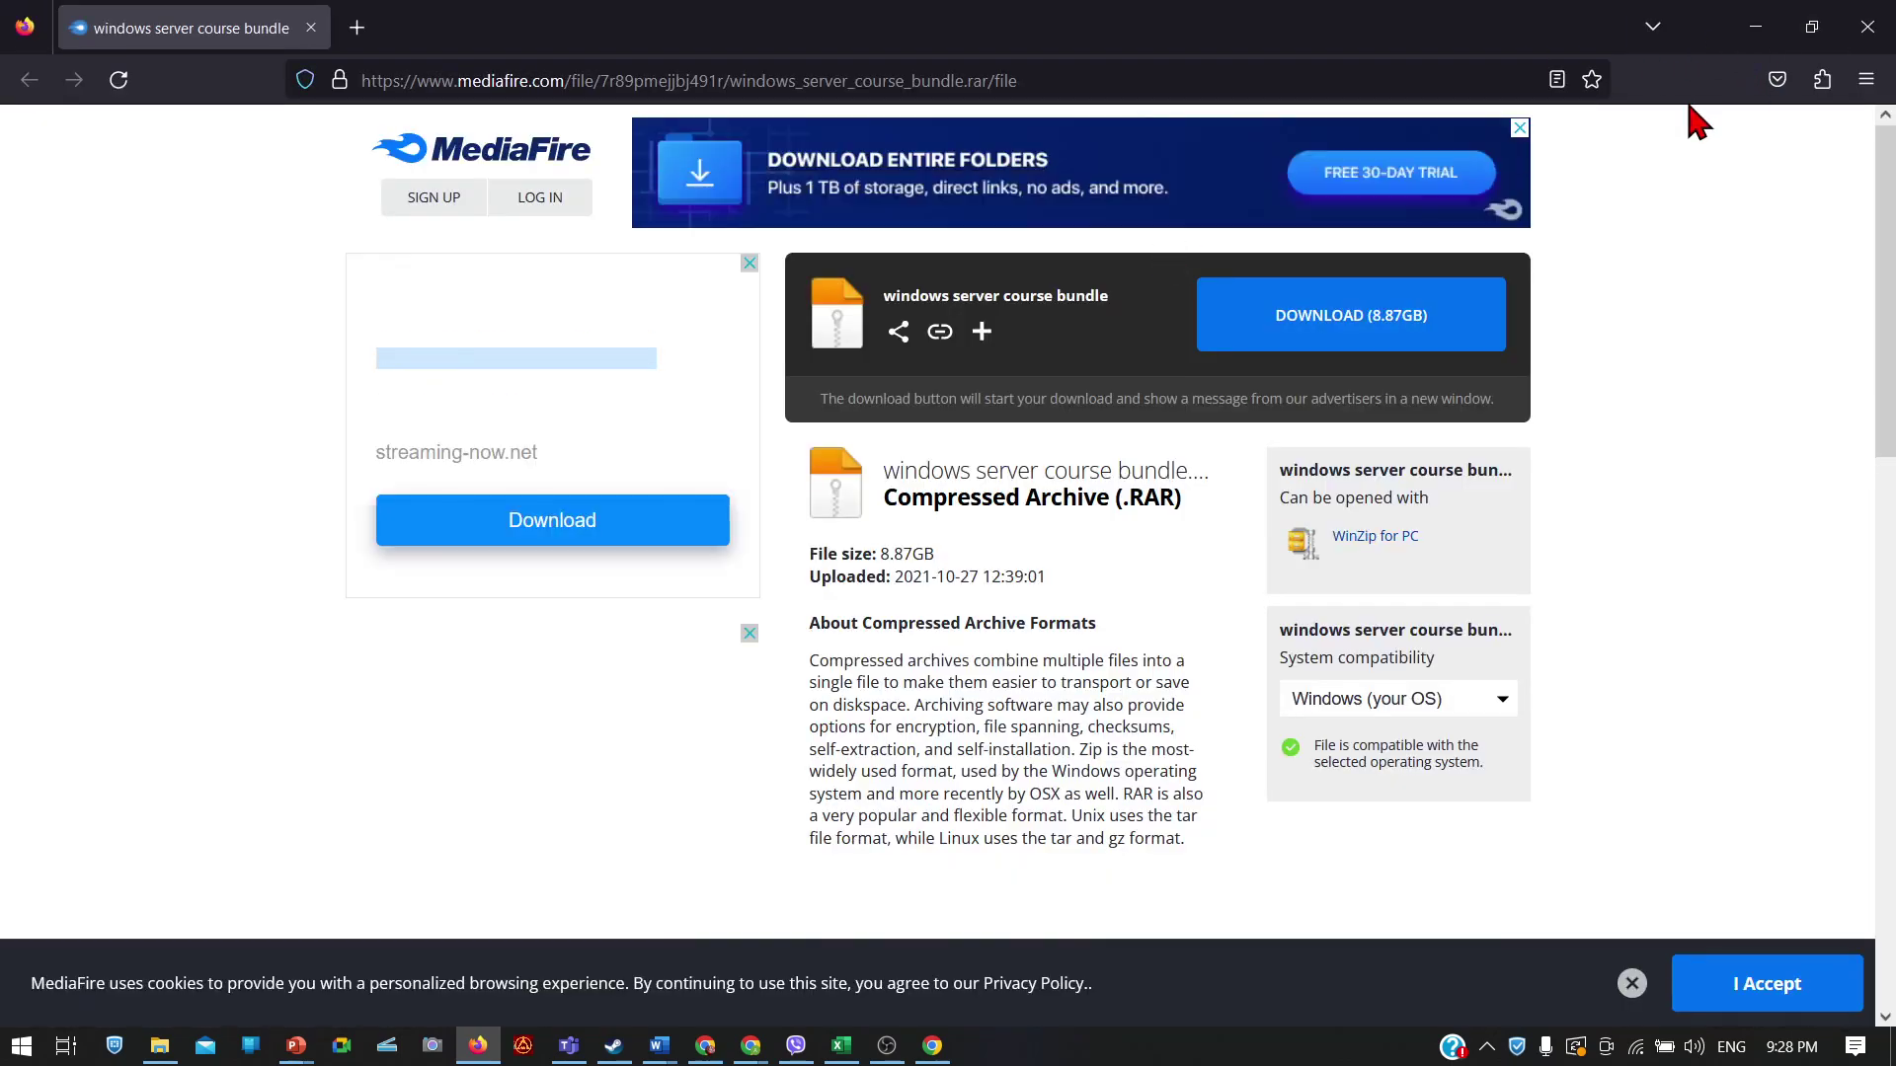
pyautogui.click(1882, 14)
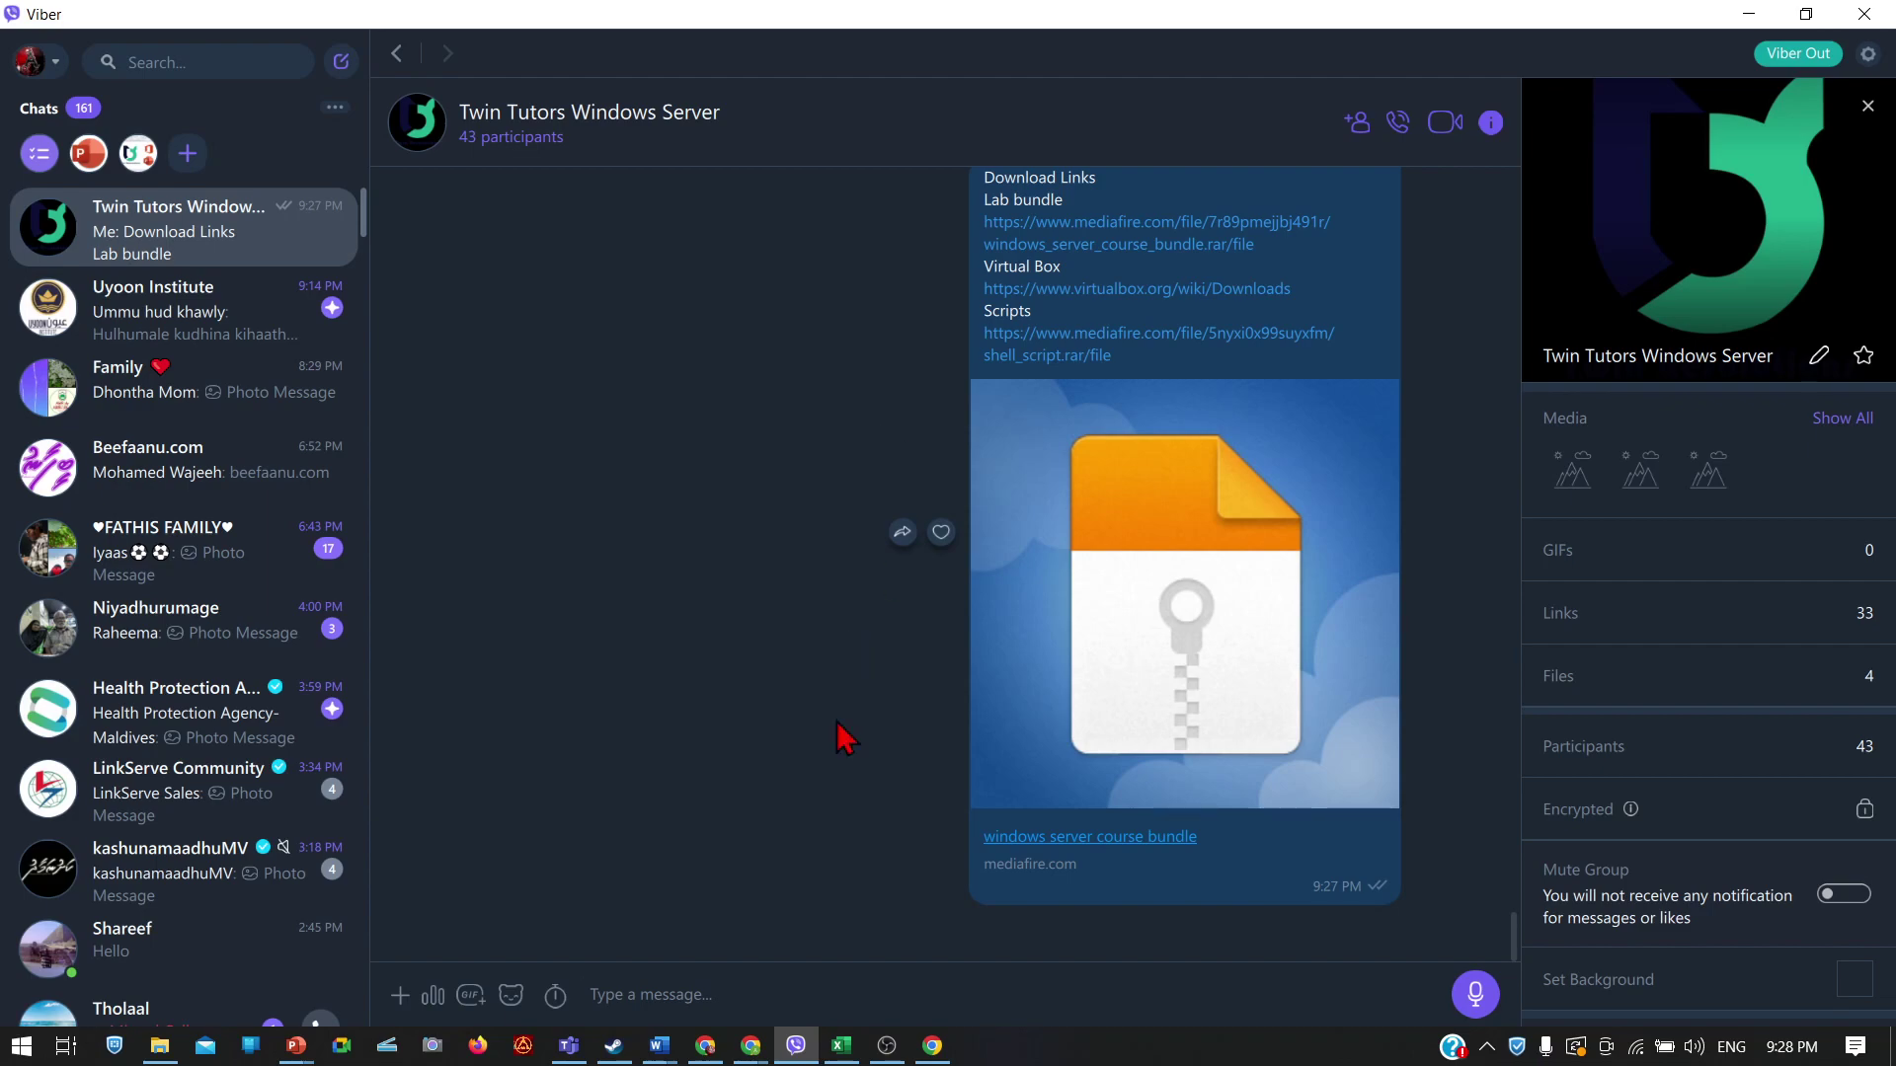
# Step: Leave the group chat, switch to the class schedule in Excel and examine its session dates, including the days around 03-Mar
pyautogui.moveTo(935, 13); pyautogui.dragTo(1246, 306)
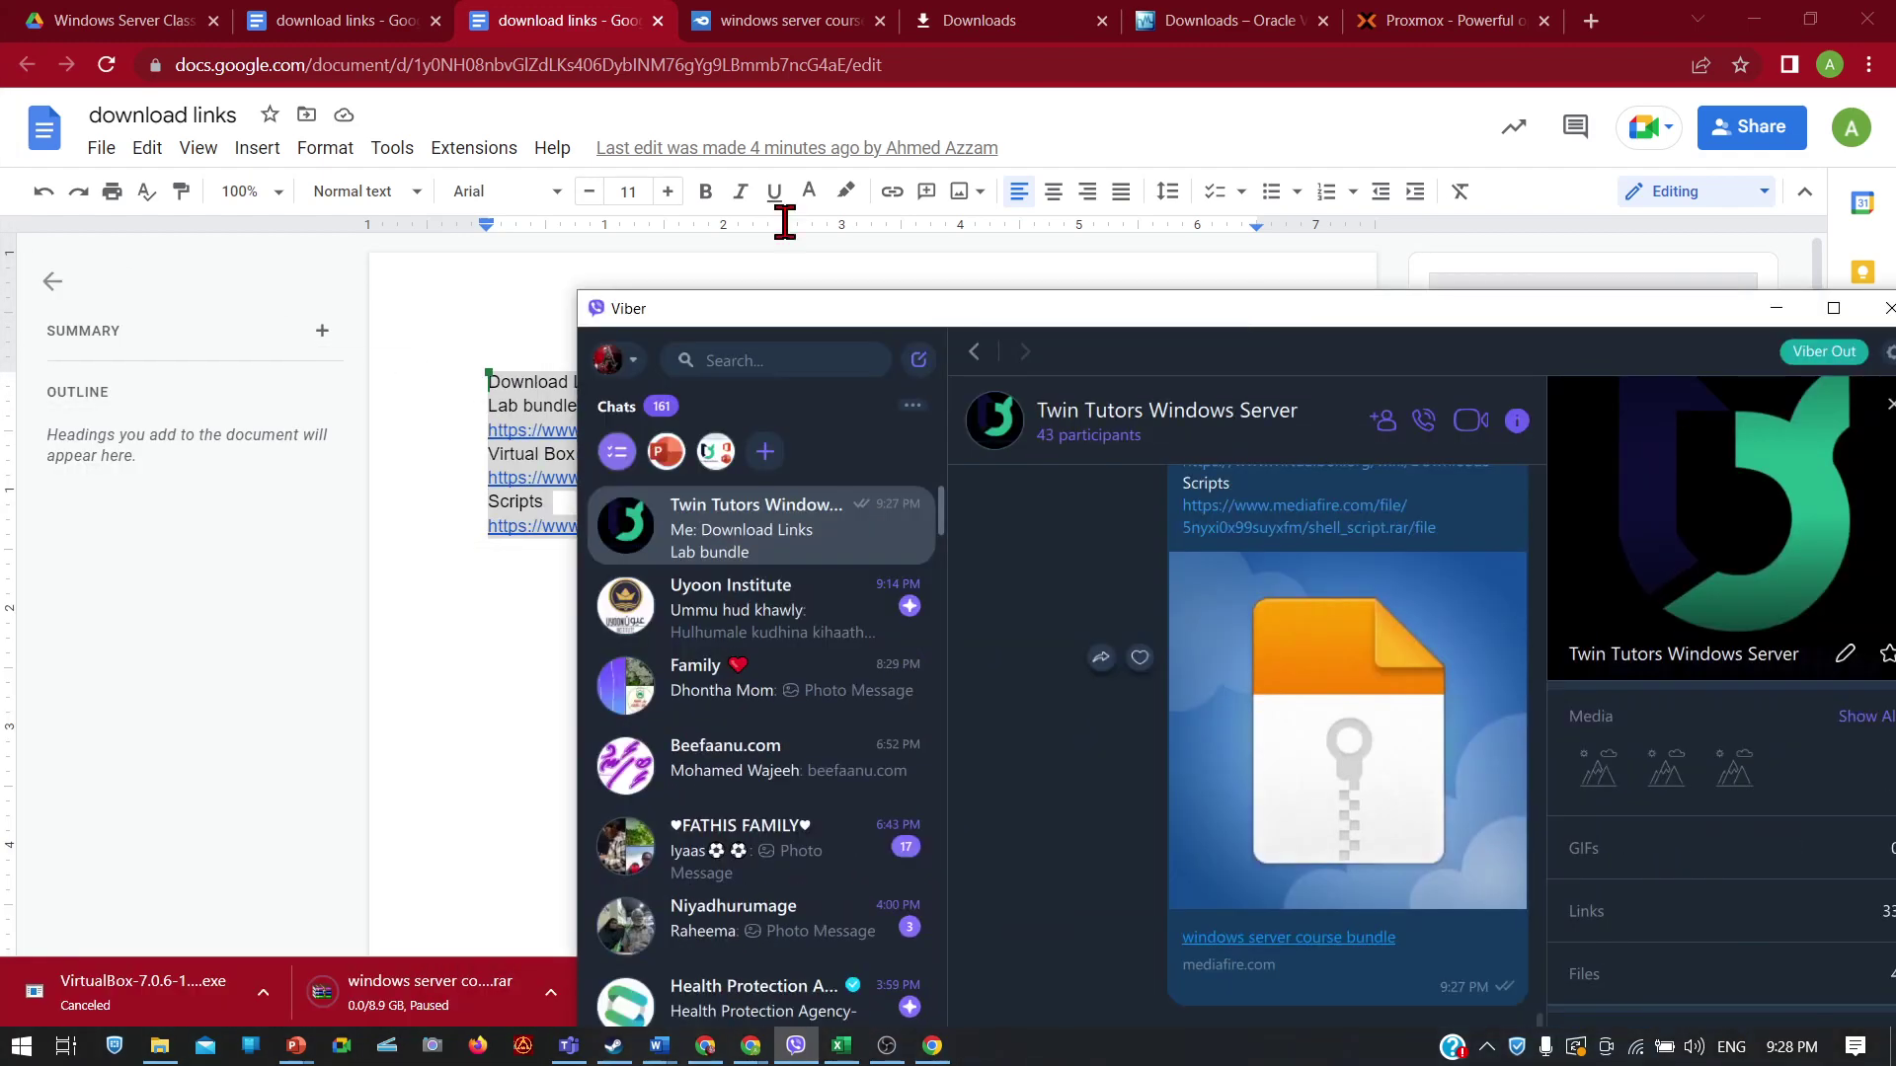
pyautogui.click(286, 21)
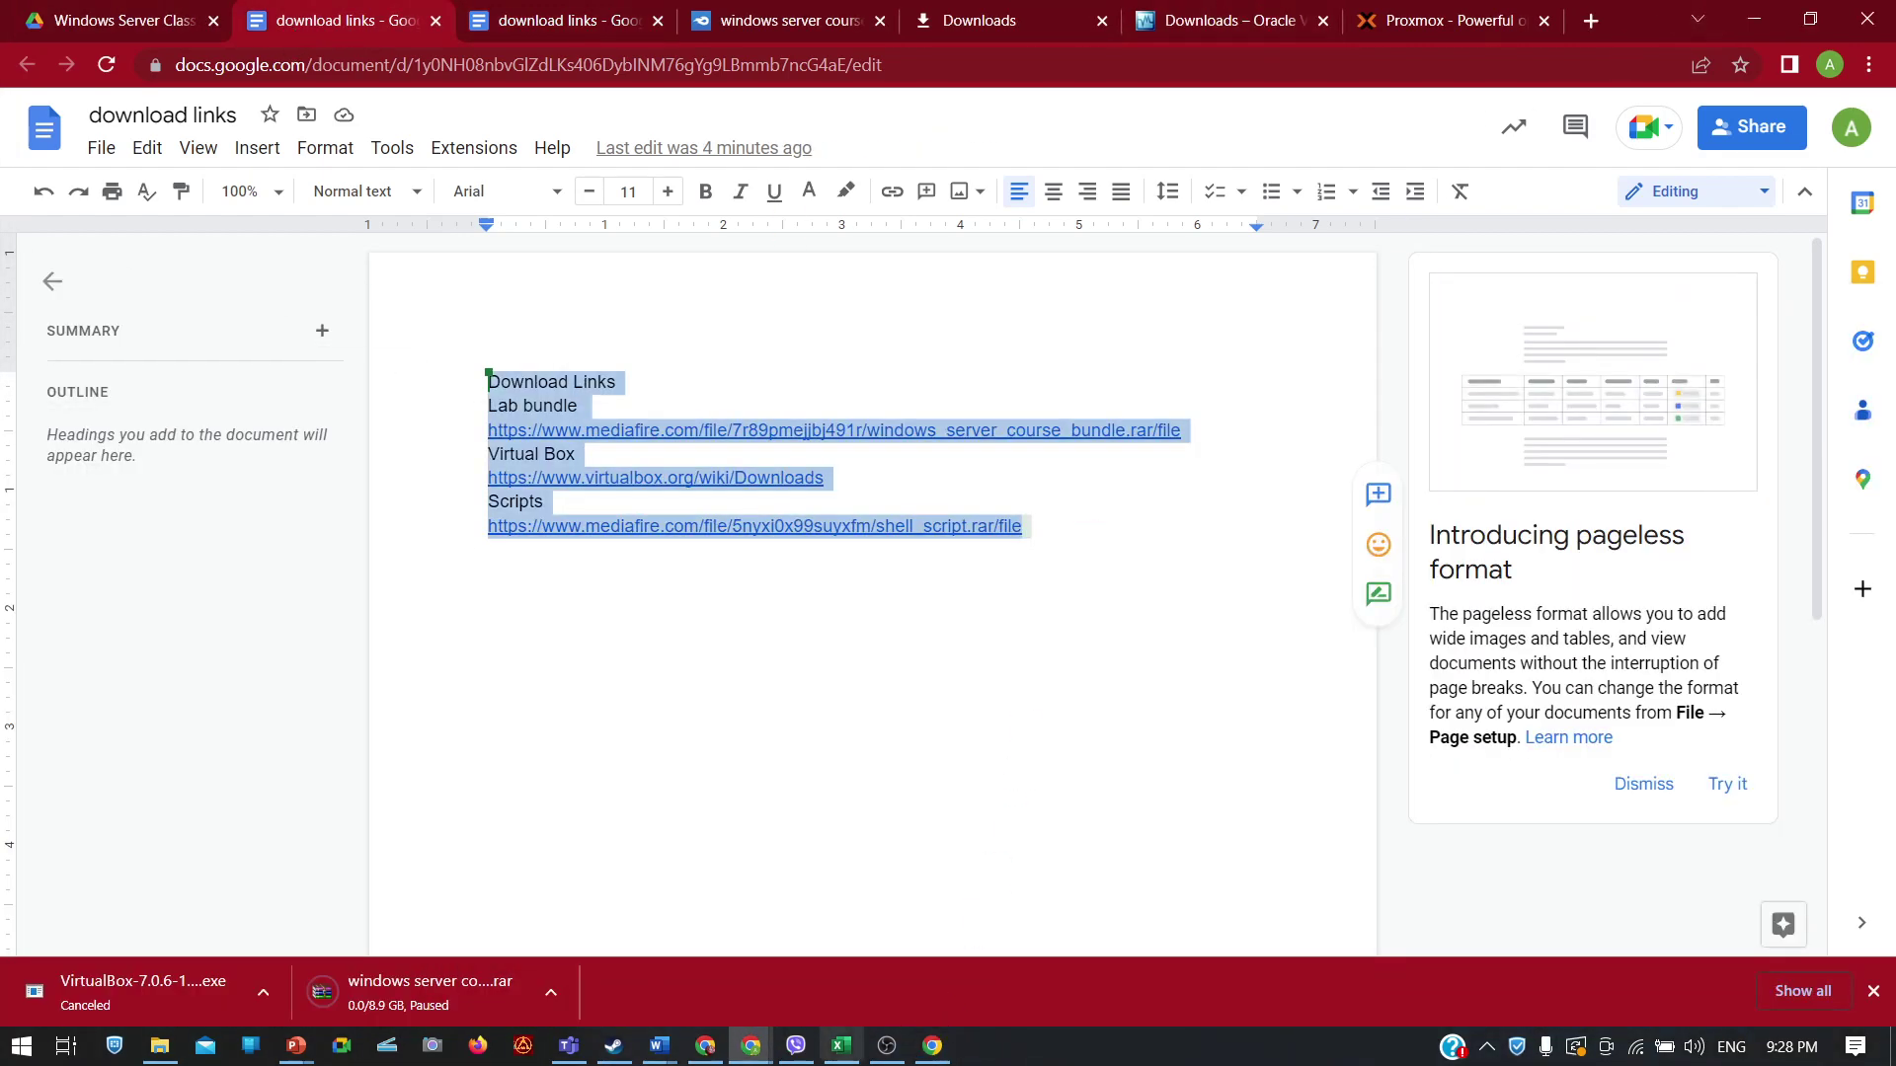
pyautogui.click(841, 1045)
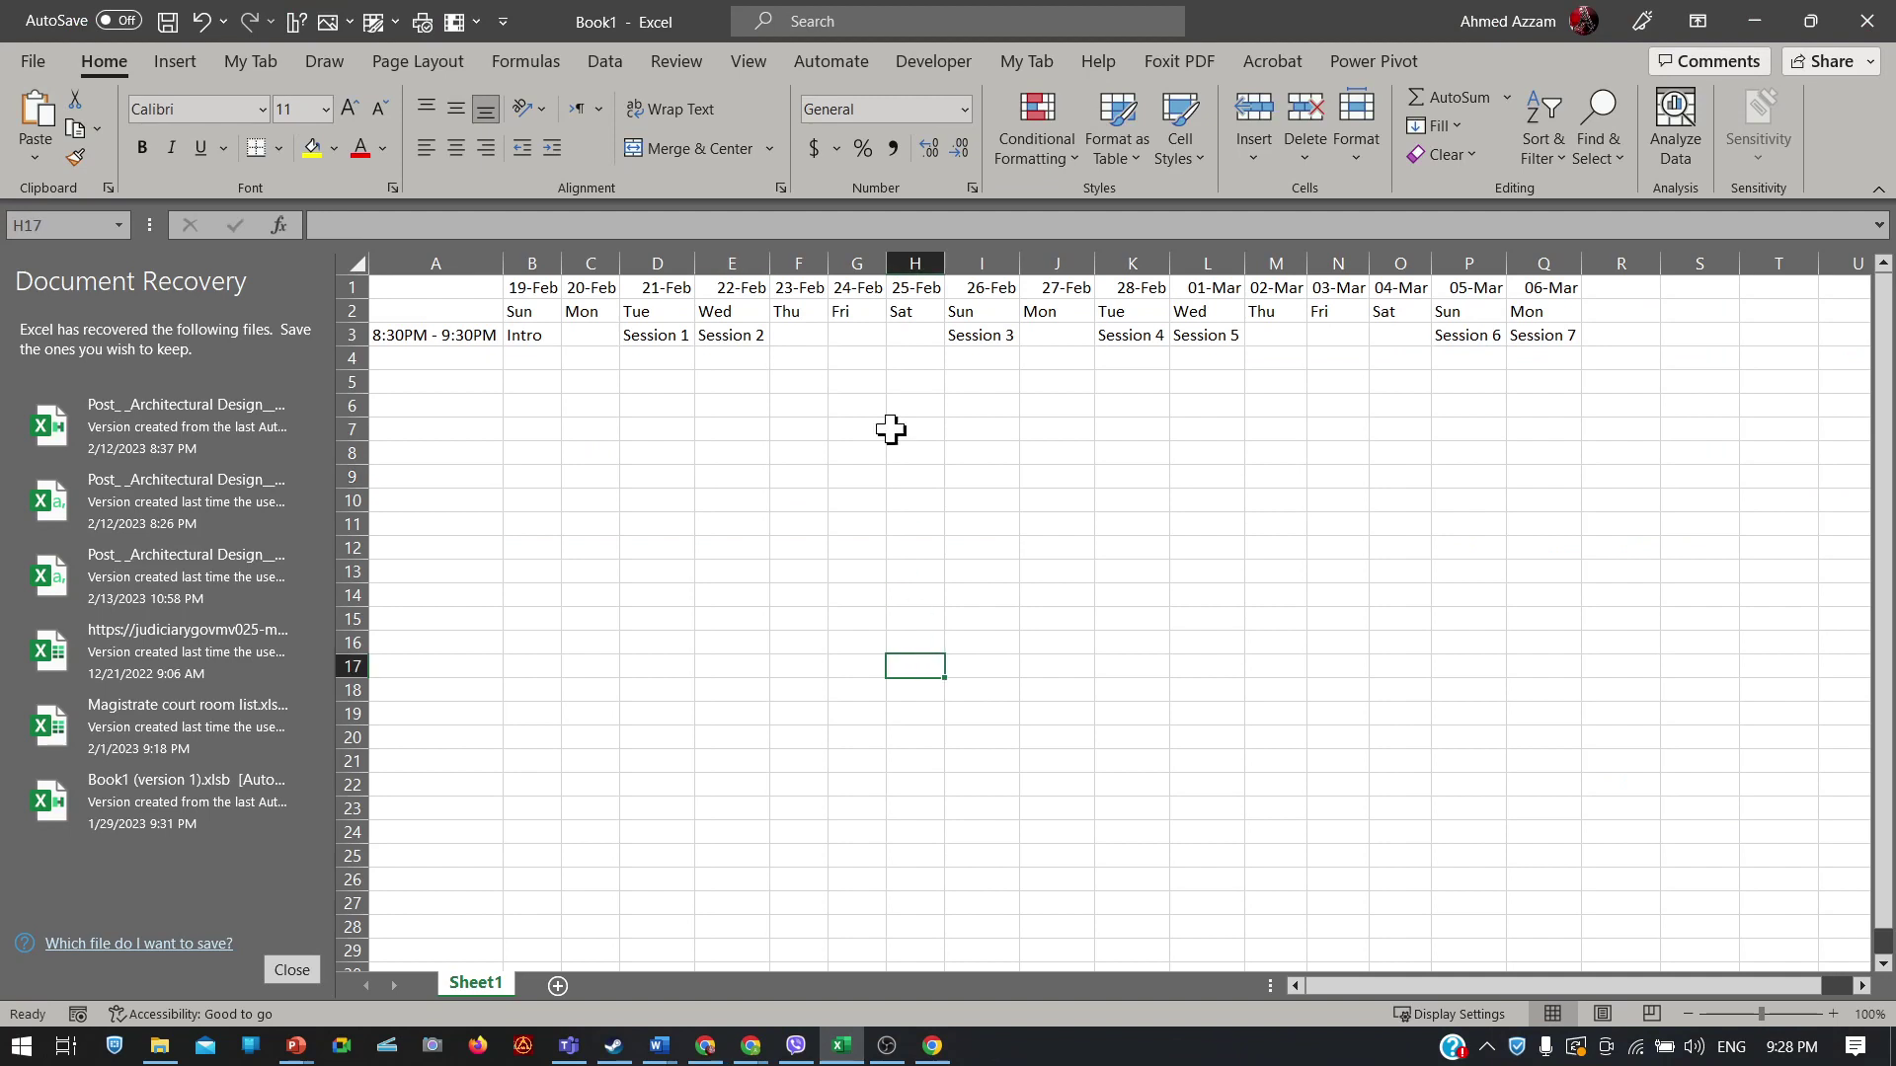
pyautogui.moveTo(435, 287); pyautogui.dragTo(1535, 341)
pyautogui.click(1400, 405)
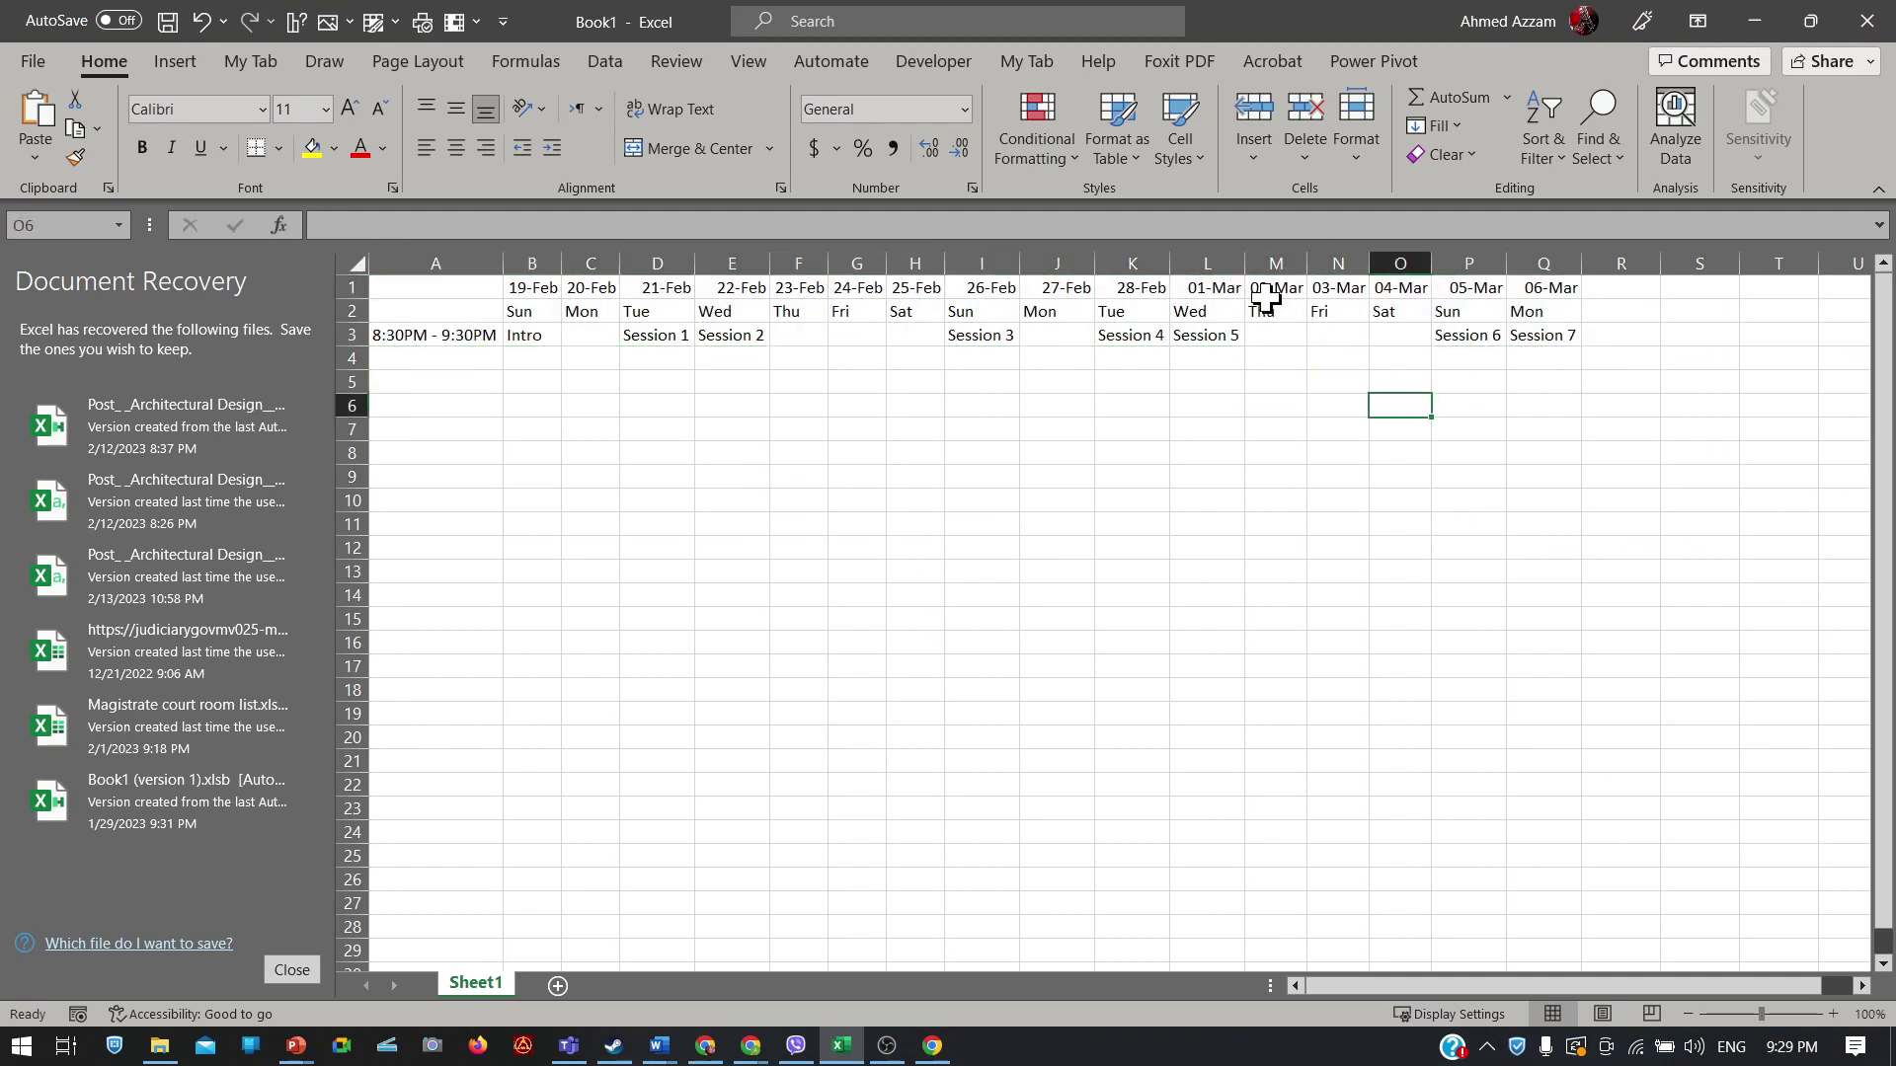
pyautogui.moveTo(1284, 287); pyautogui.dragTo(1381, 358)
pyautogui.click(1343, 428)
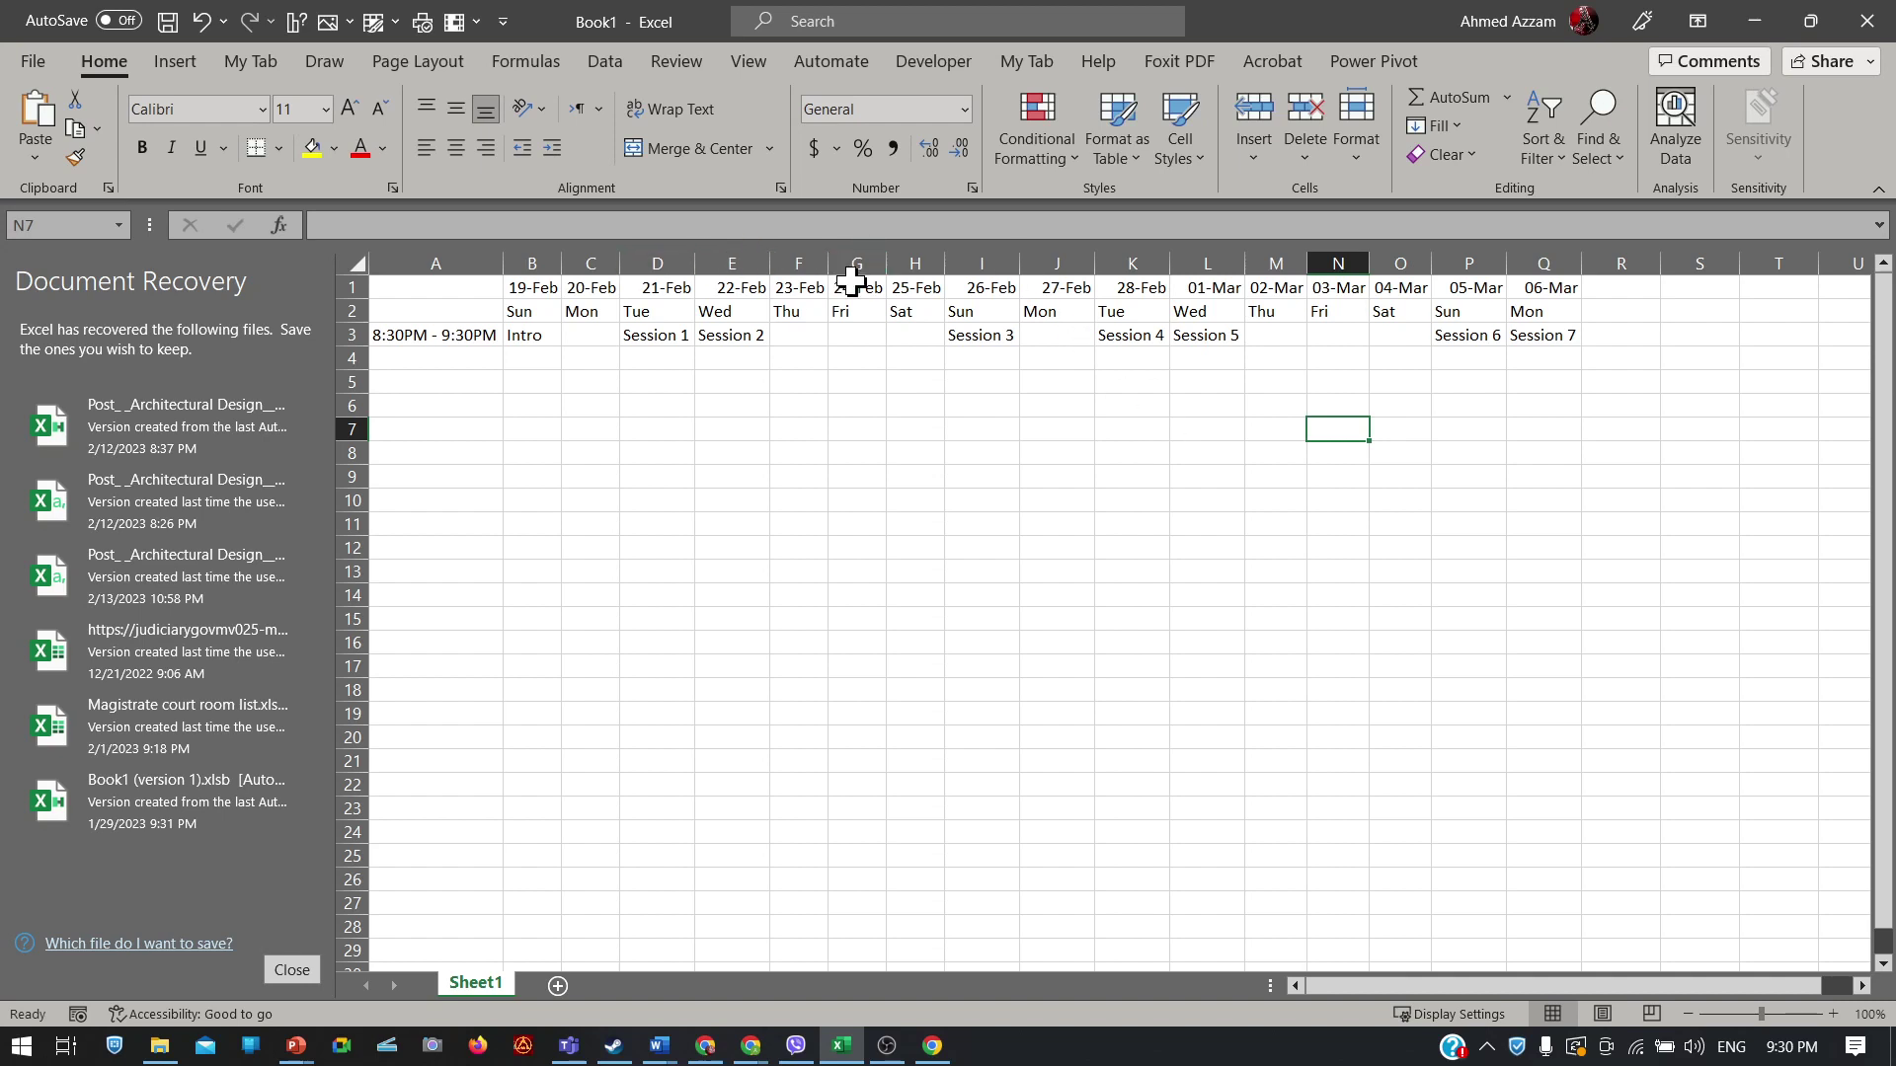
# Step: Shade the Friday and Saturday cells of the schedule, G1:H3 and N1:O3, with a dark grey fill
pyautogui.moveTo(854, 289); pyautogui.dragTo(896, 330)
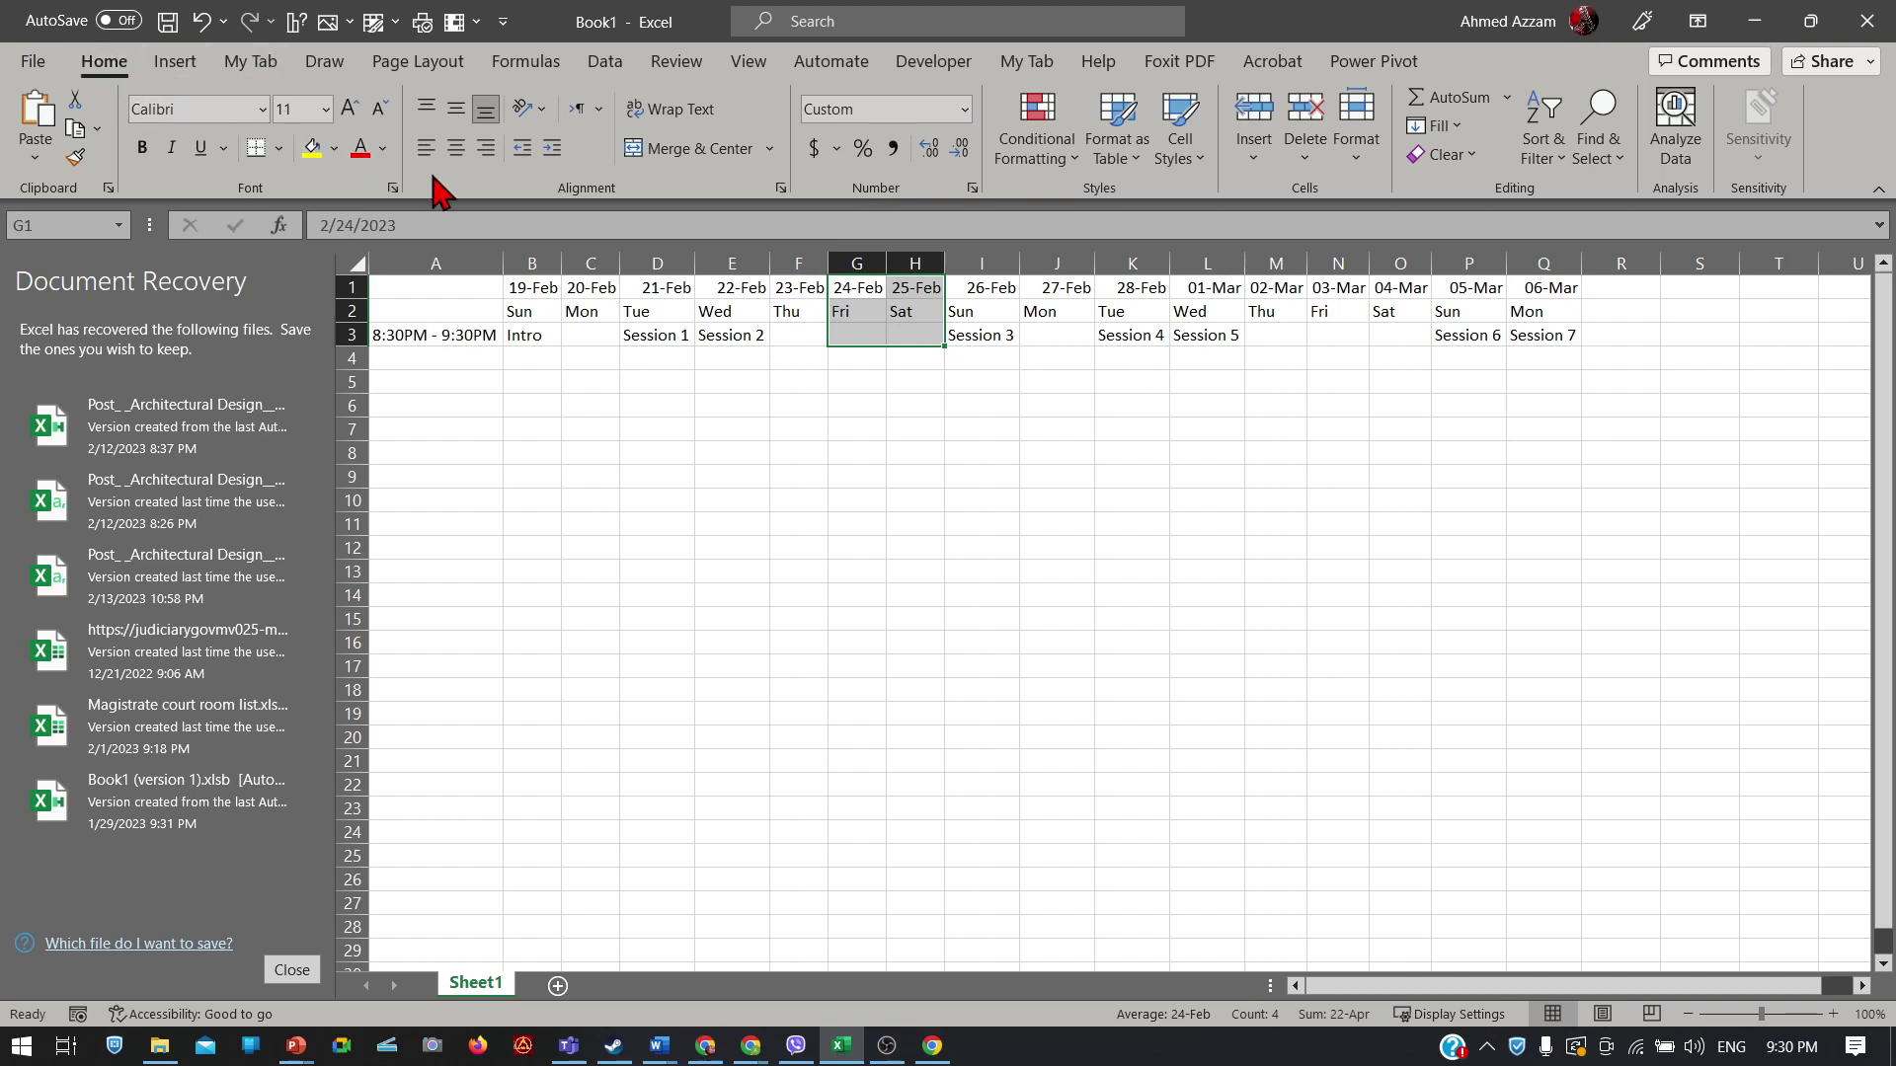
pyautogui.click(334, 148)
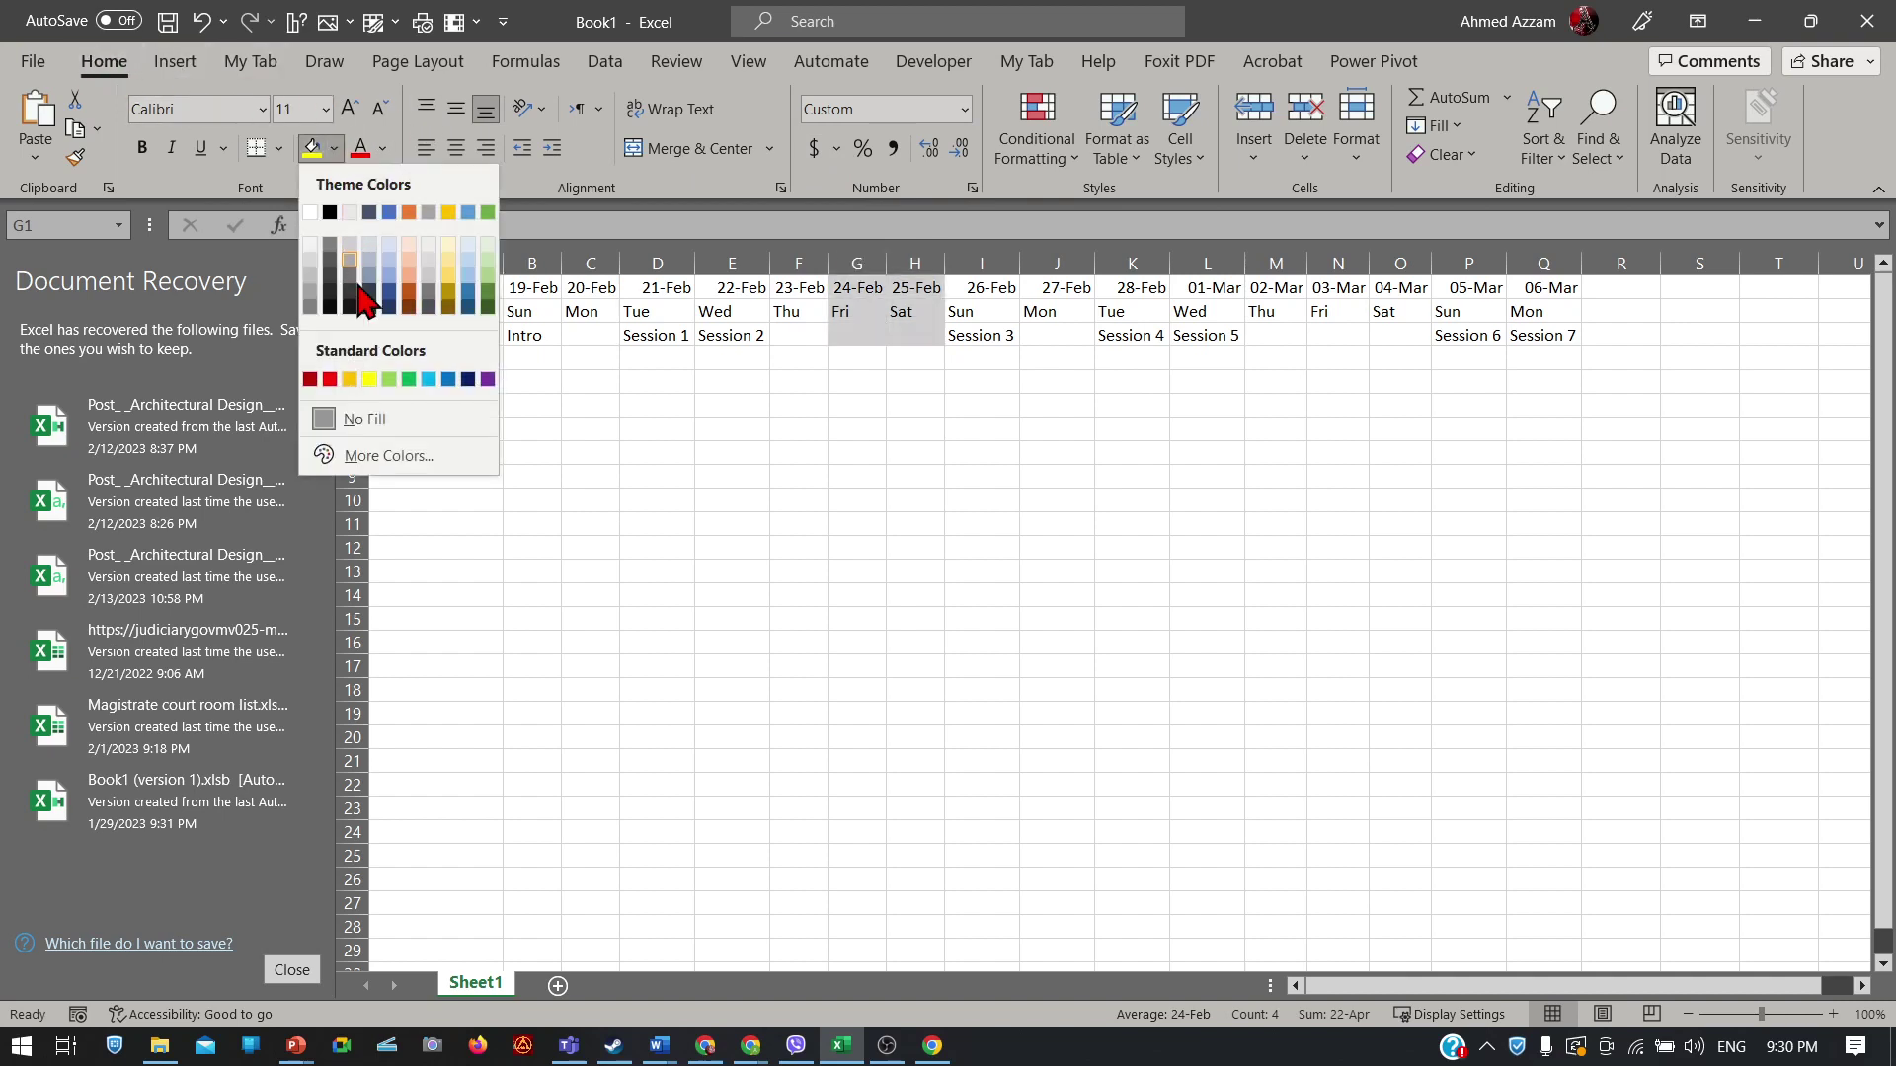
pyautogui.click(350, 275)
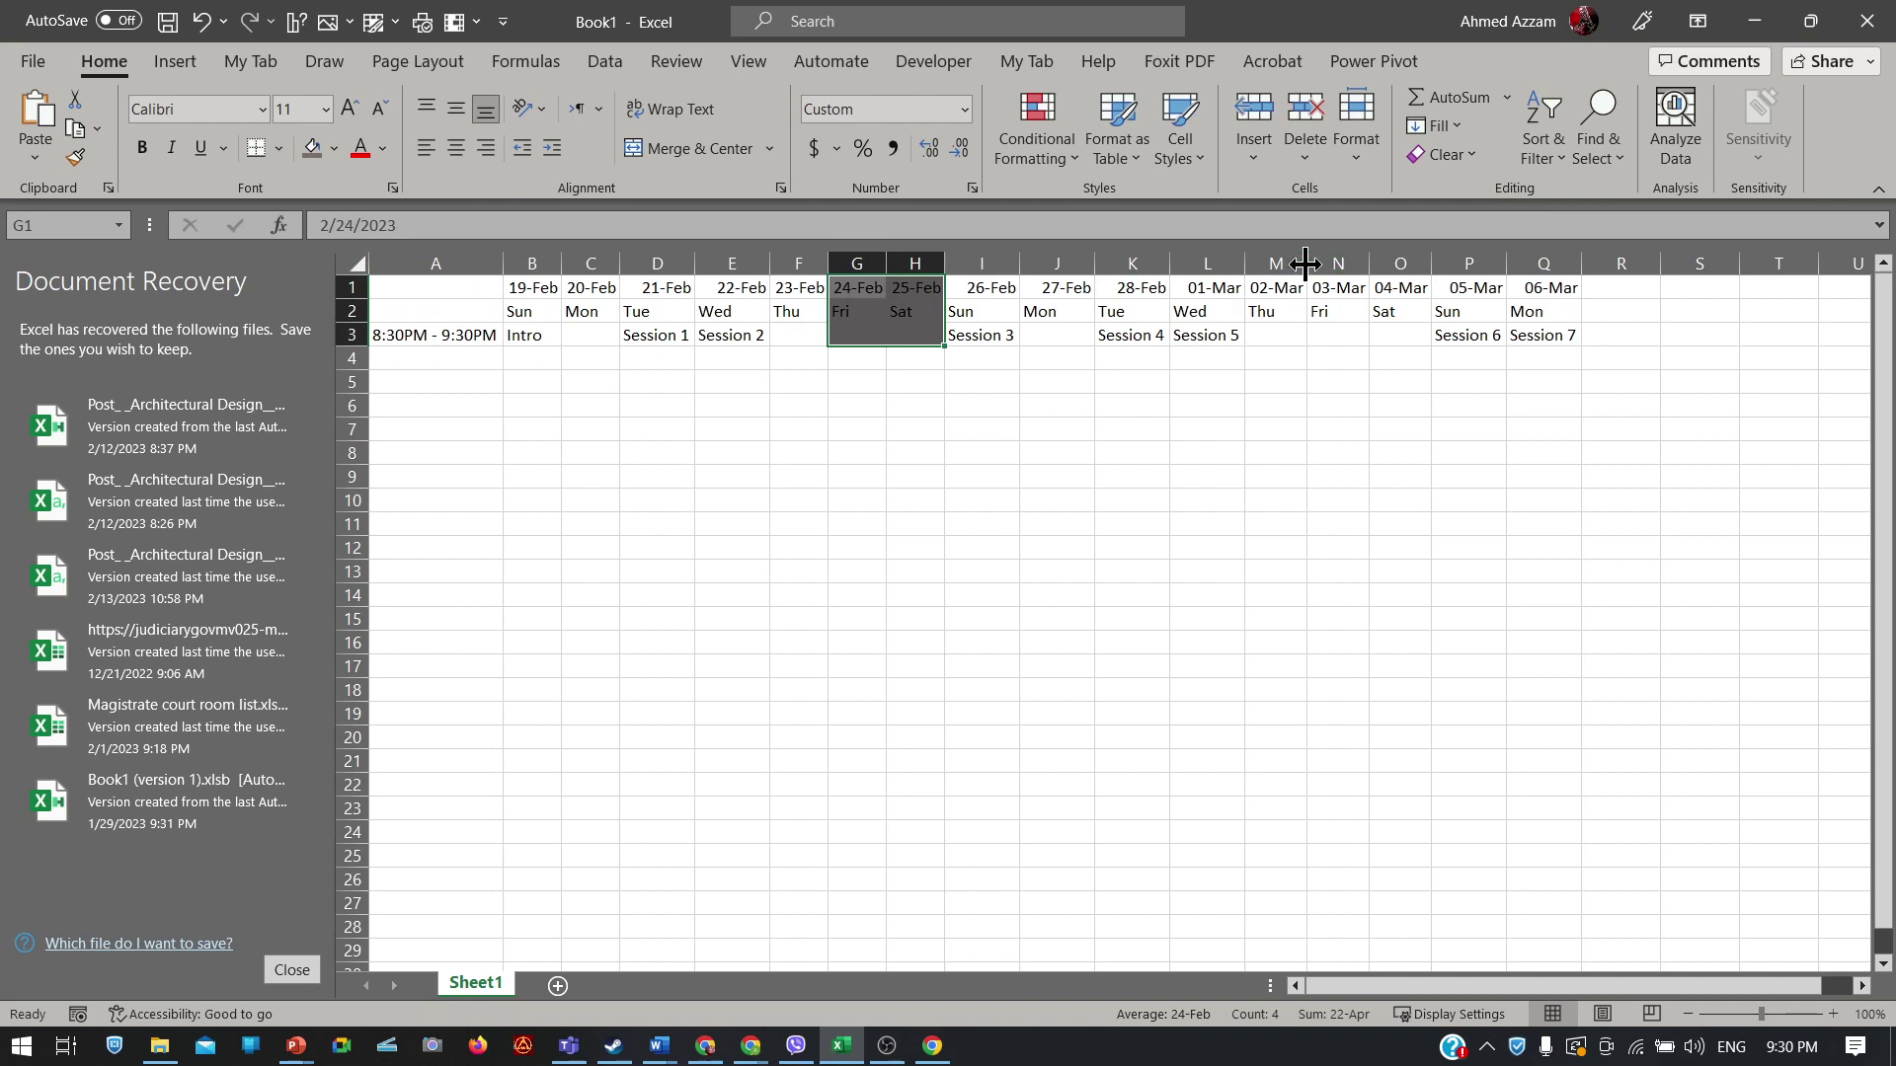
pyautogui.click(1271, 361)
pyautogui.moveTo(1323, 291); pyautogui.dragTo(1398, 348)
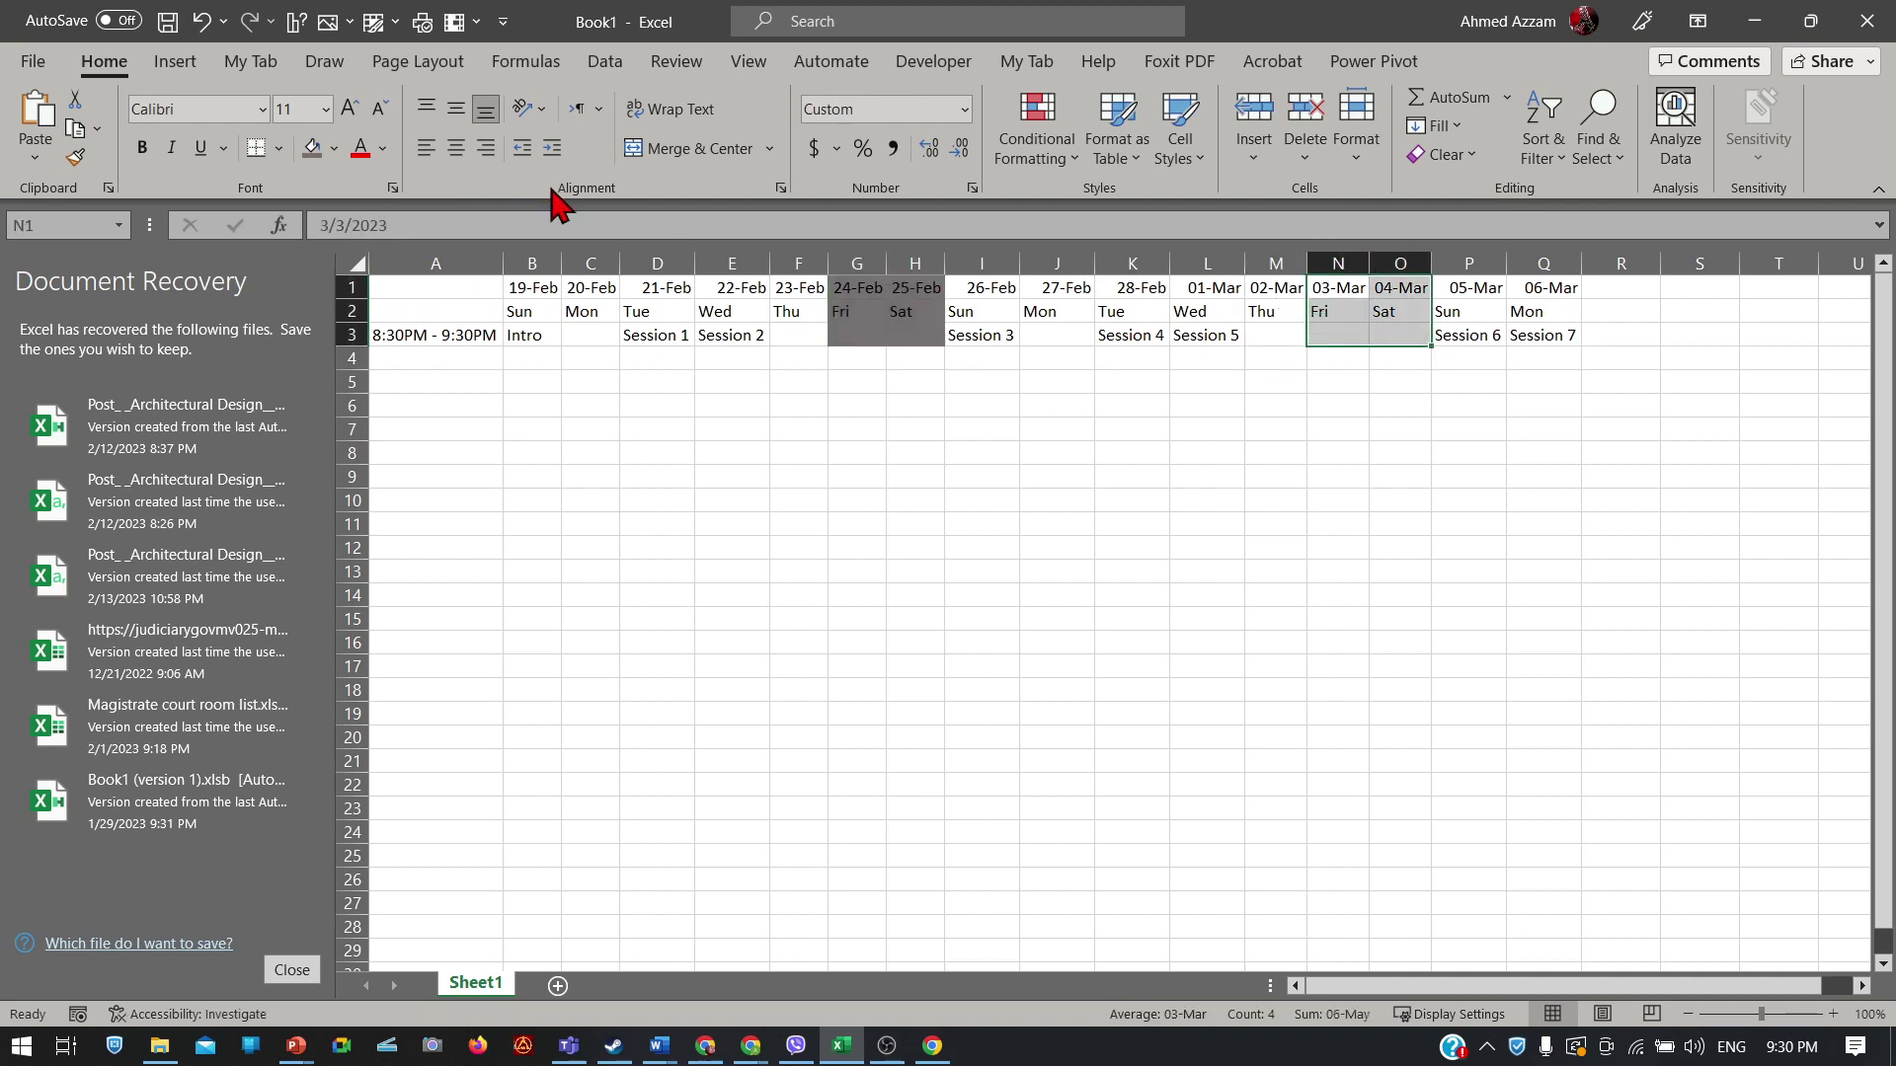
pyautogui.click(312, 148)
pyautogui.click(548, 408)
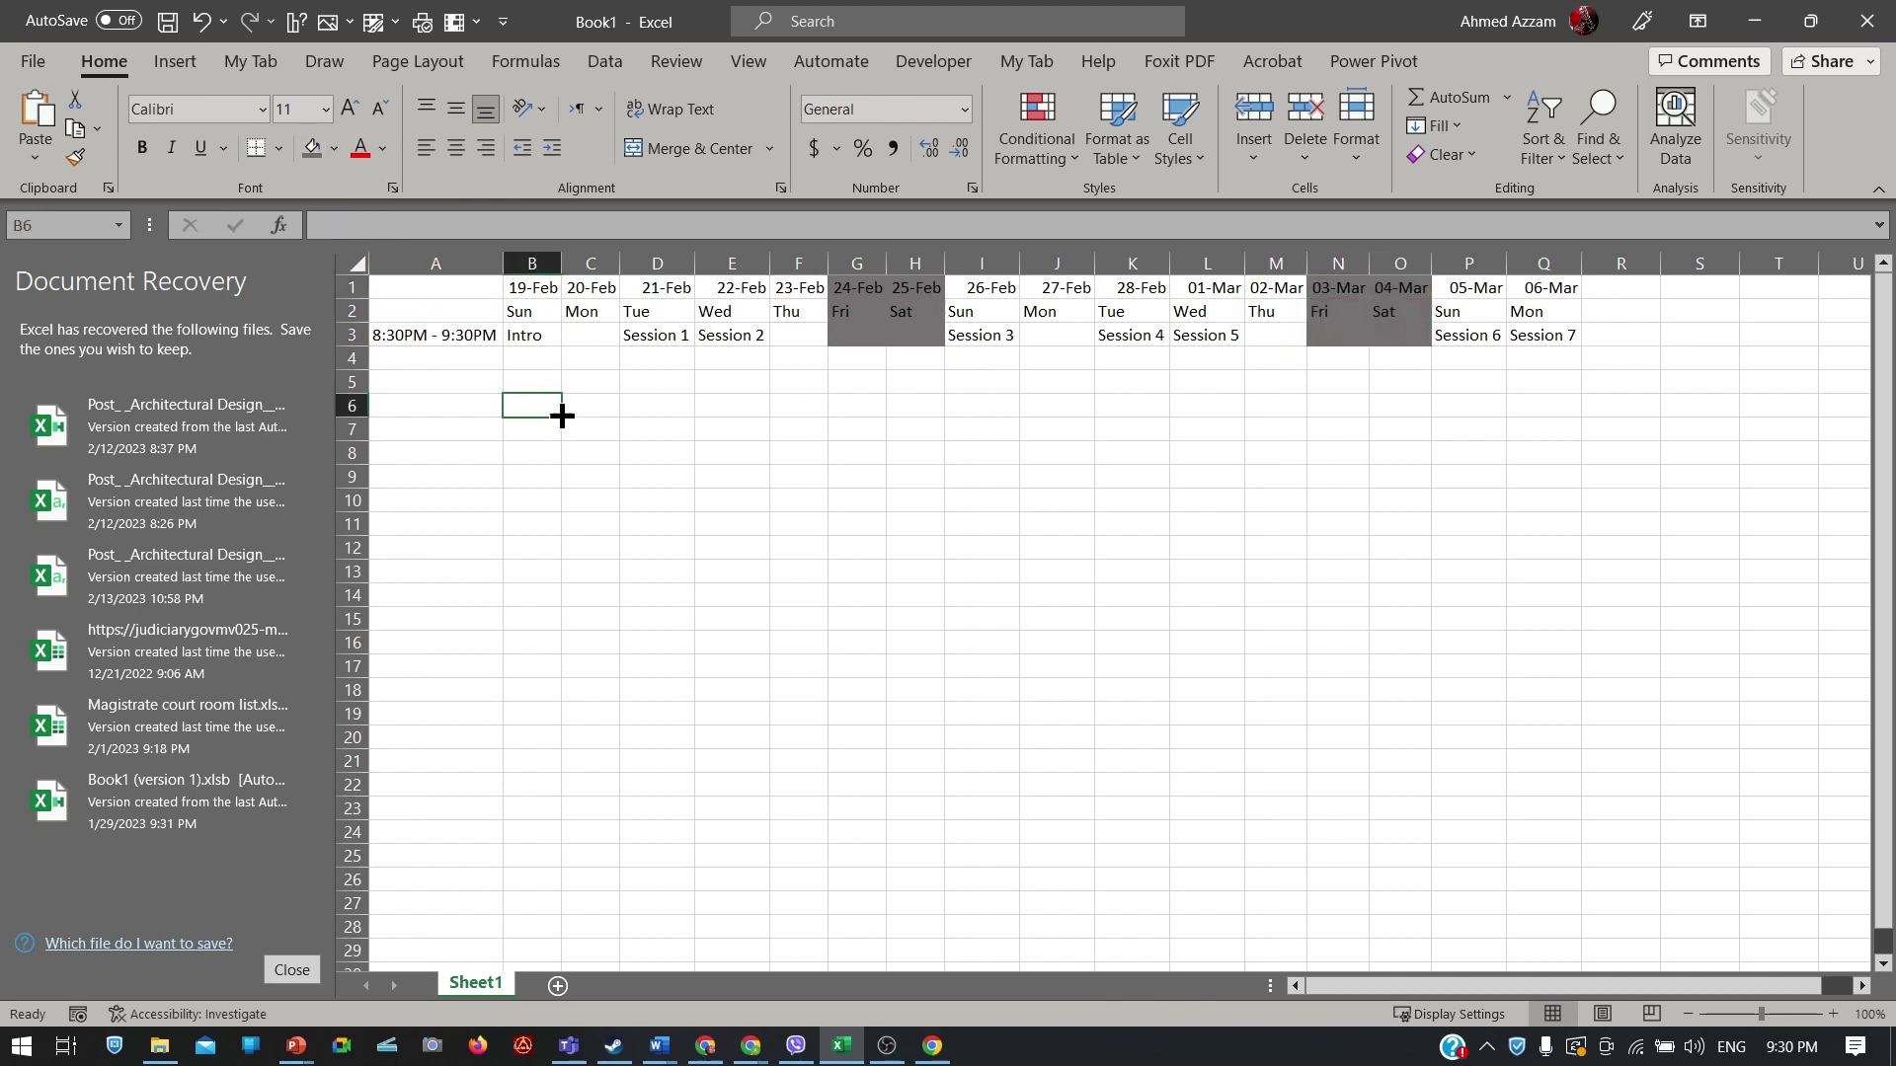
# Step: Select the schedule's date row from A1 to Q1 for formatting
pyautogui.moveTo(513, 286); pyautogui.dragTo(1561, 268)
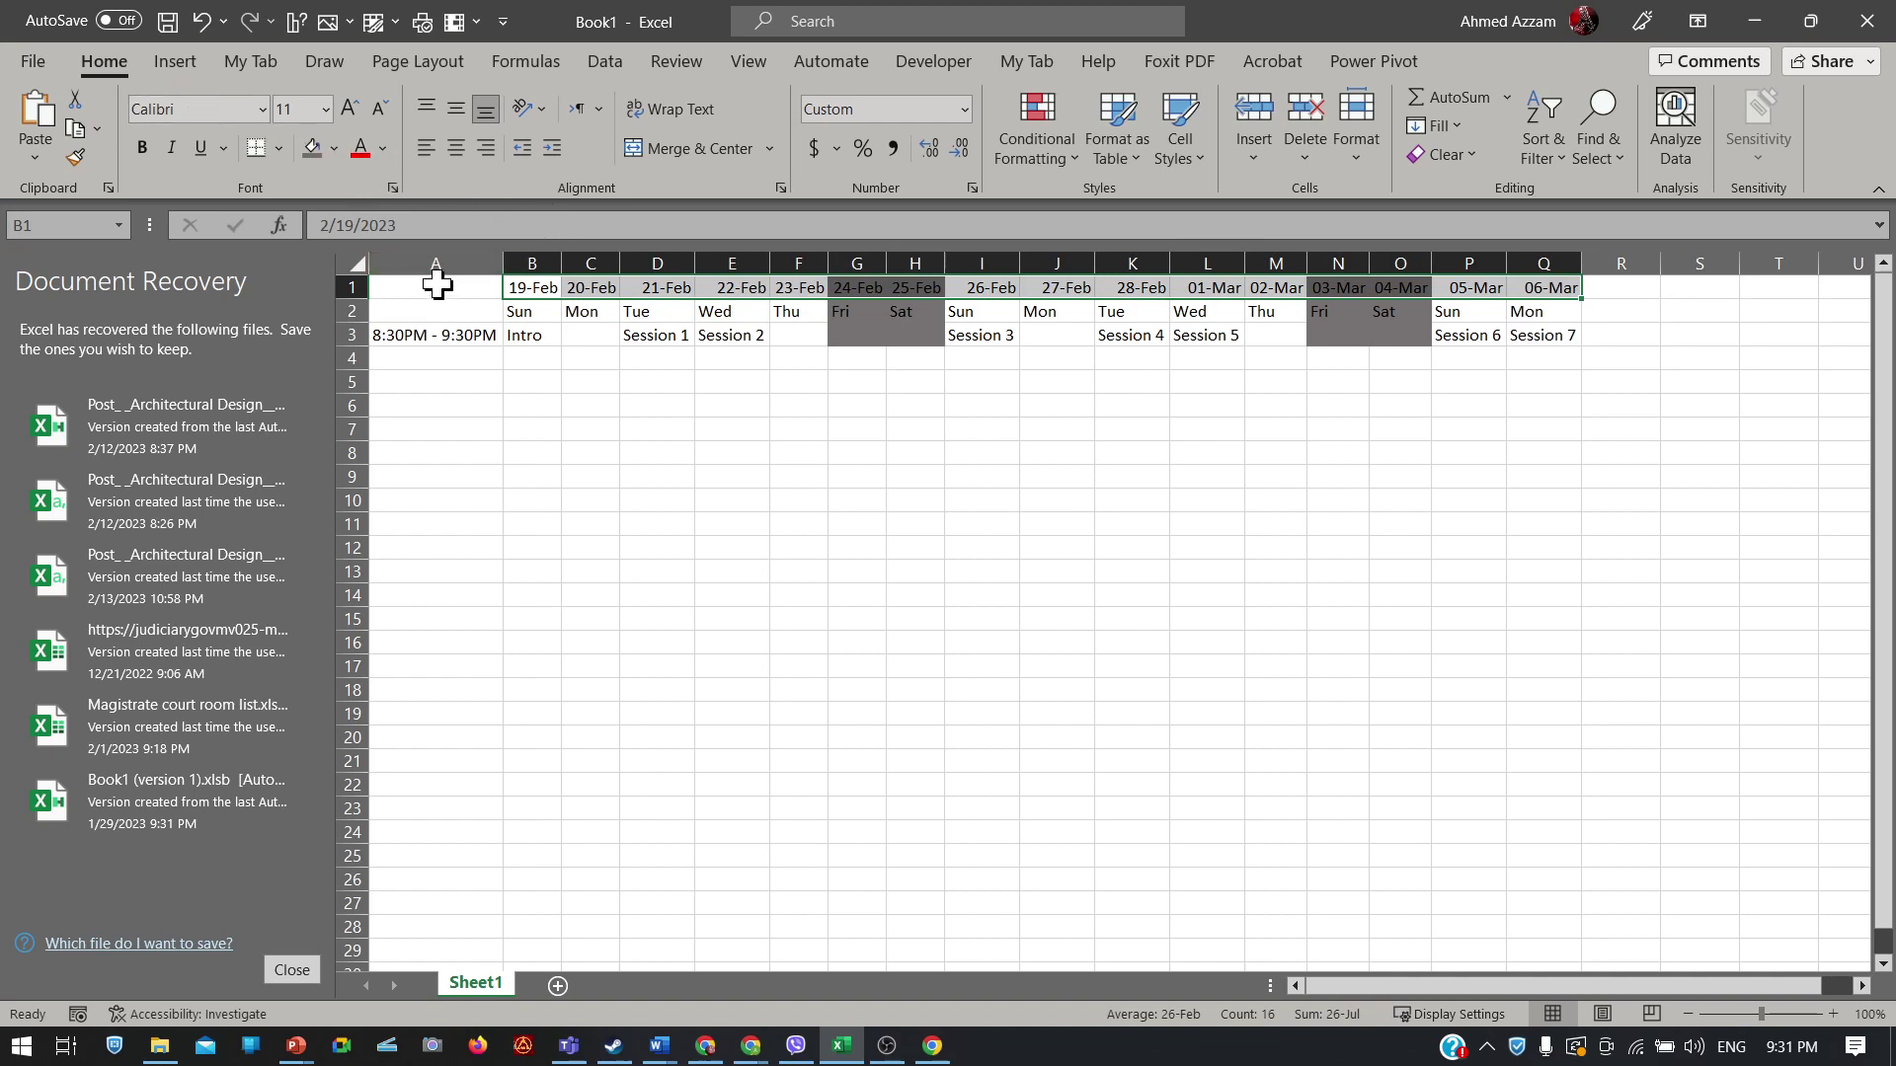
pyautogui.moveTo(435, 284); pyautogui.dragTo(1553, 279)
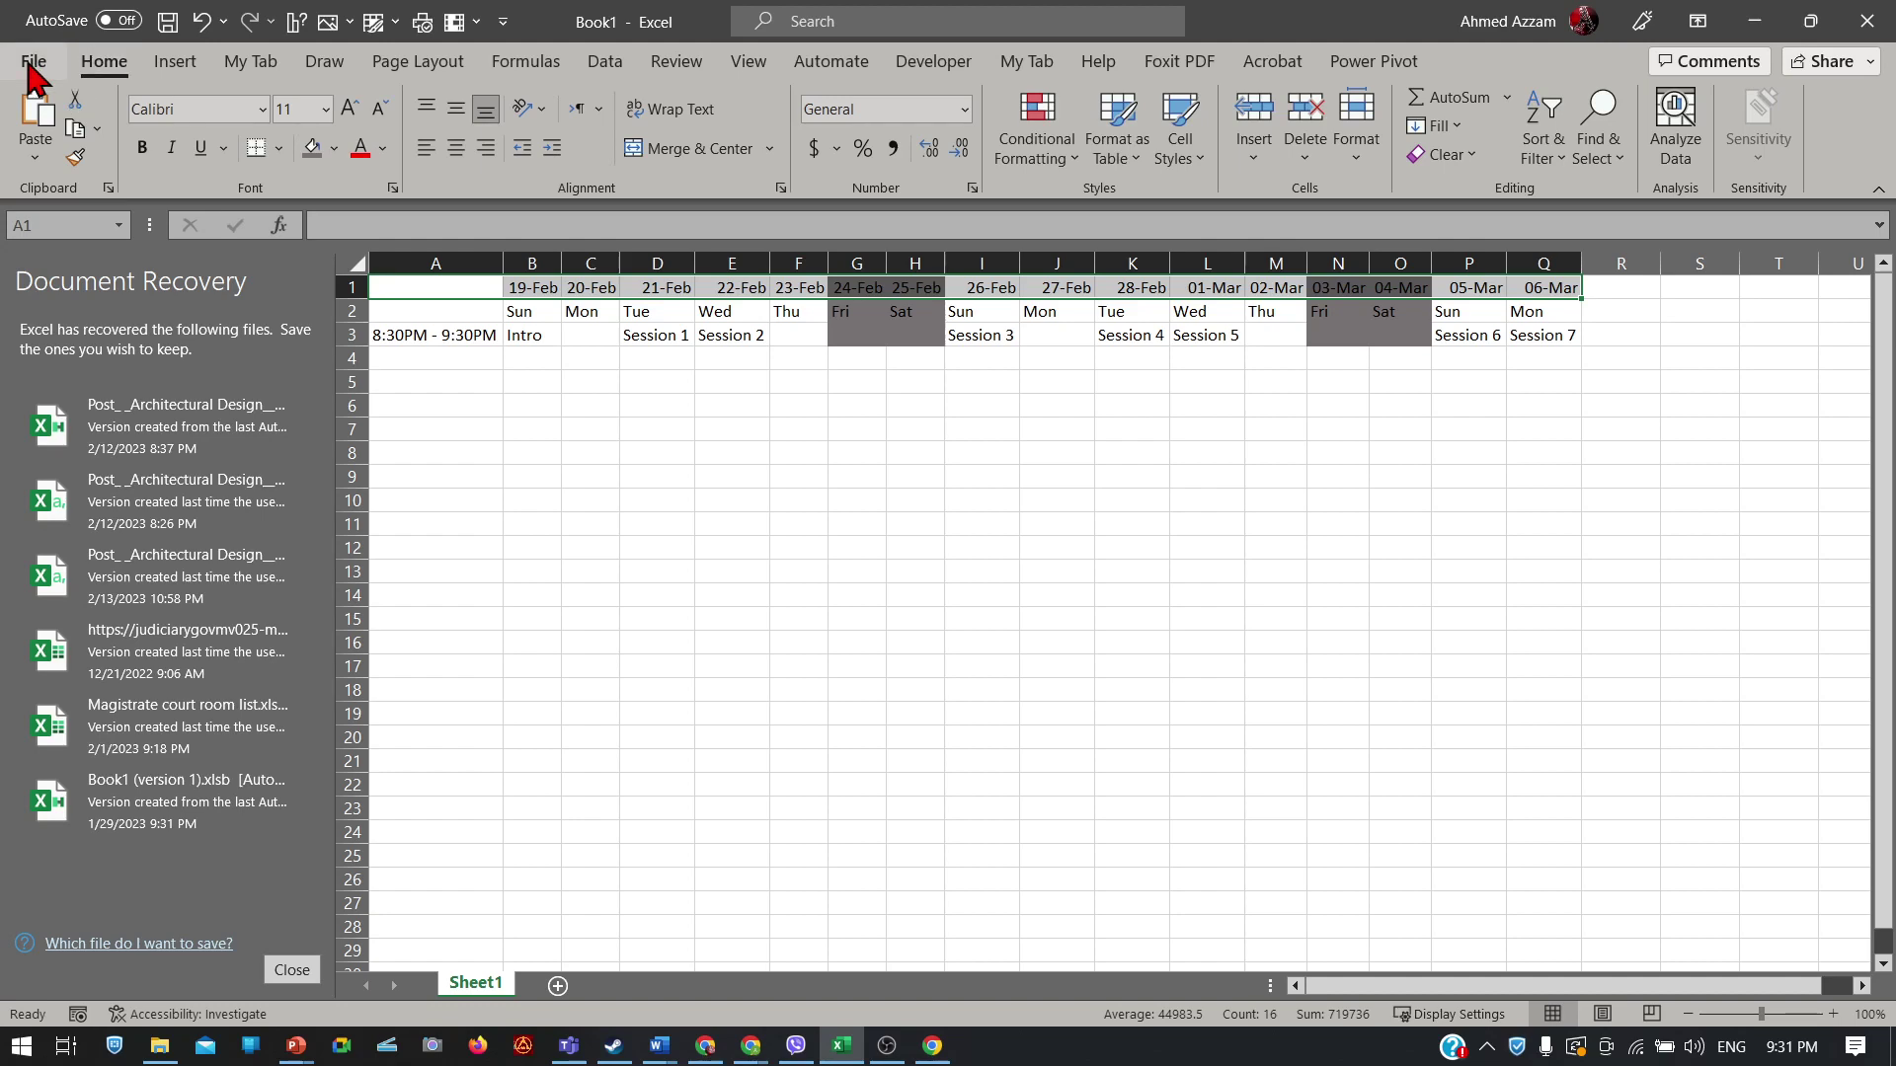
pyautogui.click(173, 61)
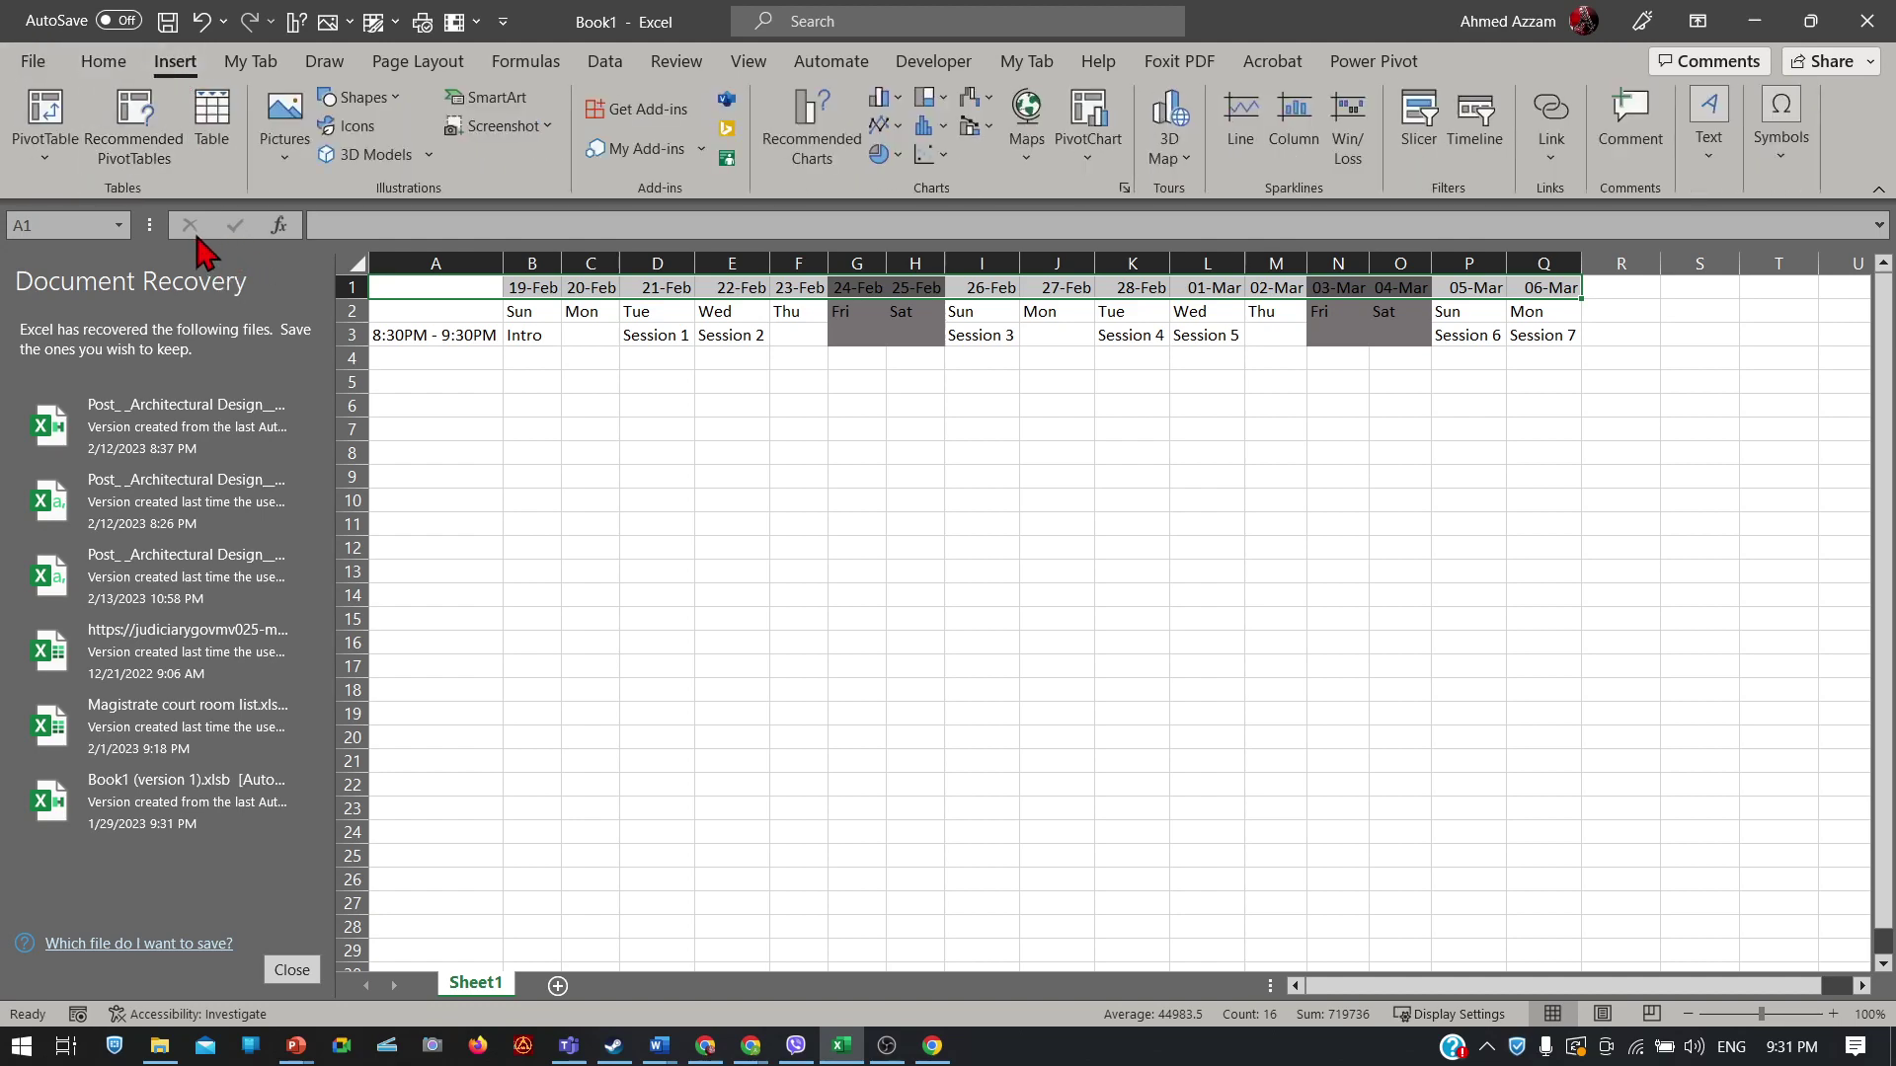
pyautogui.click(109, 63)
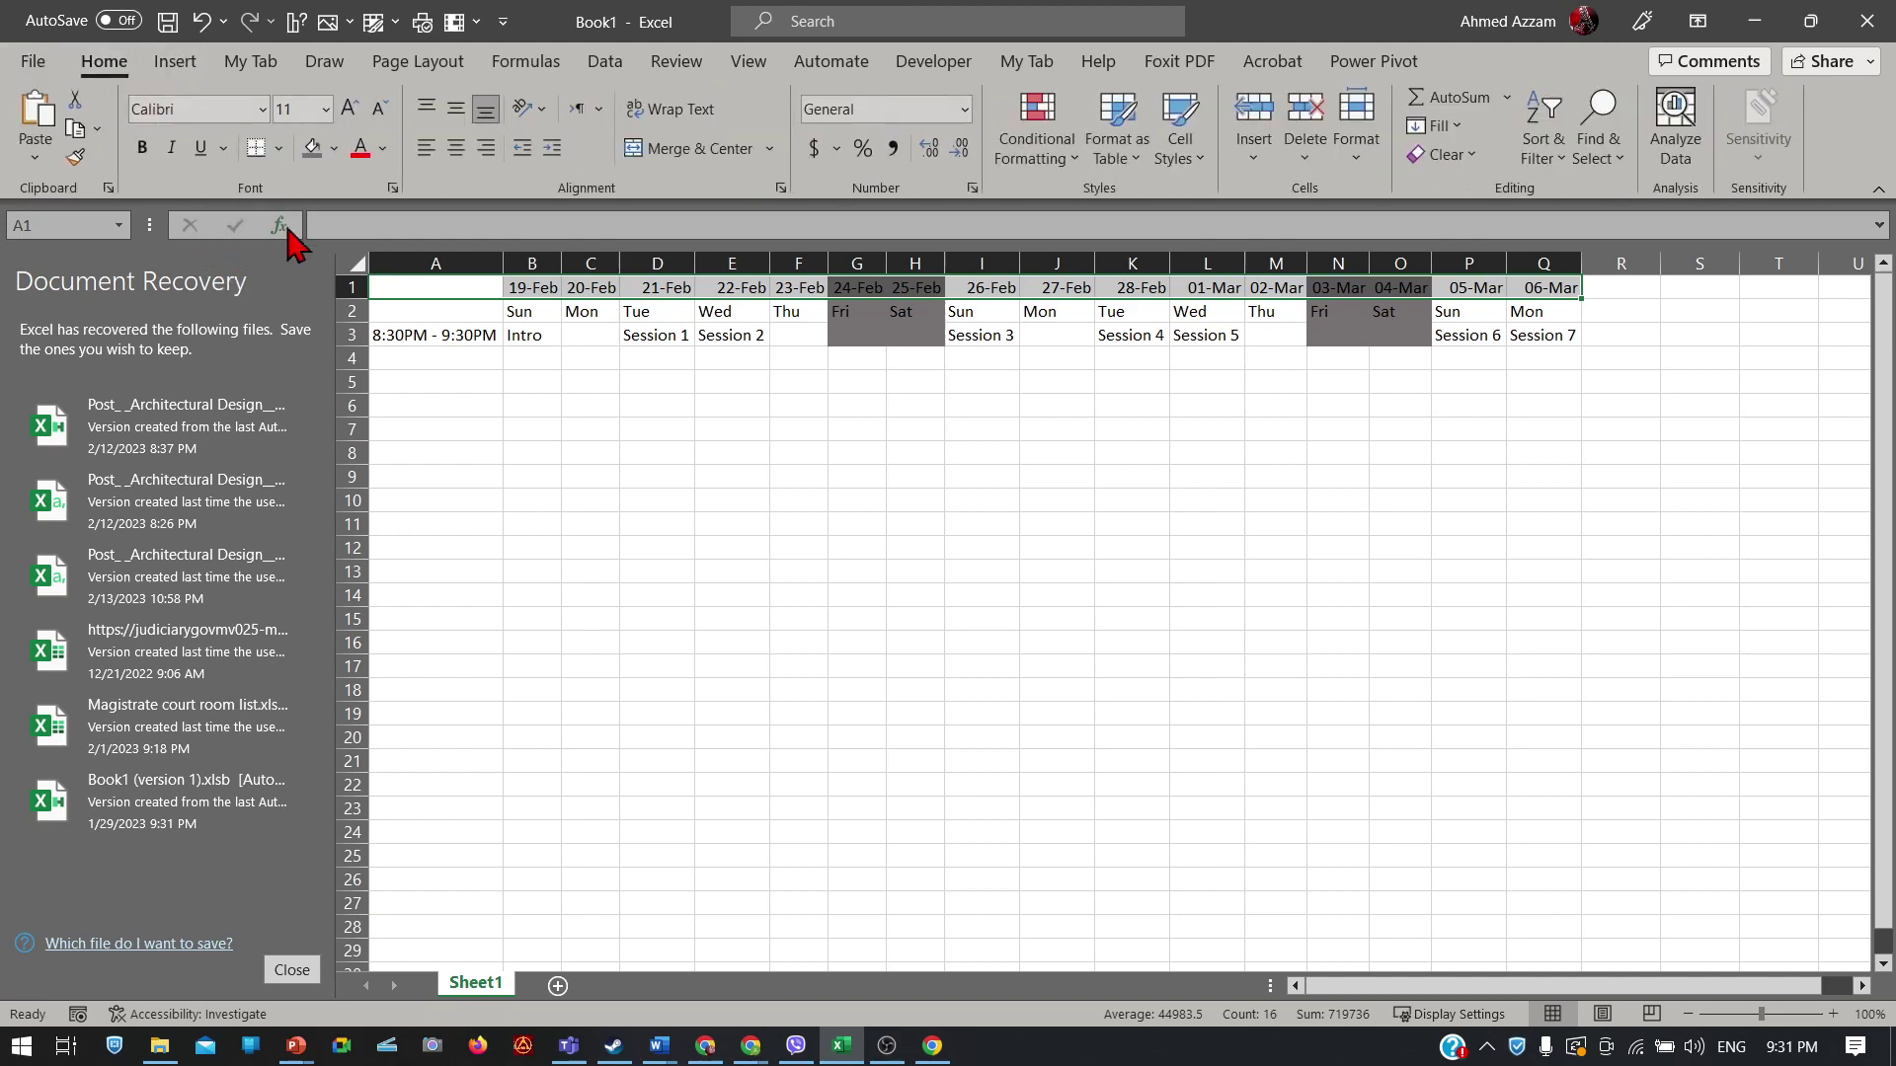